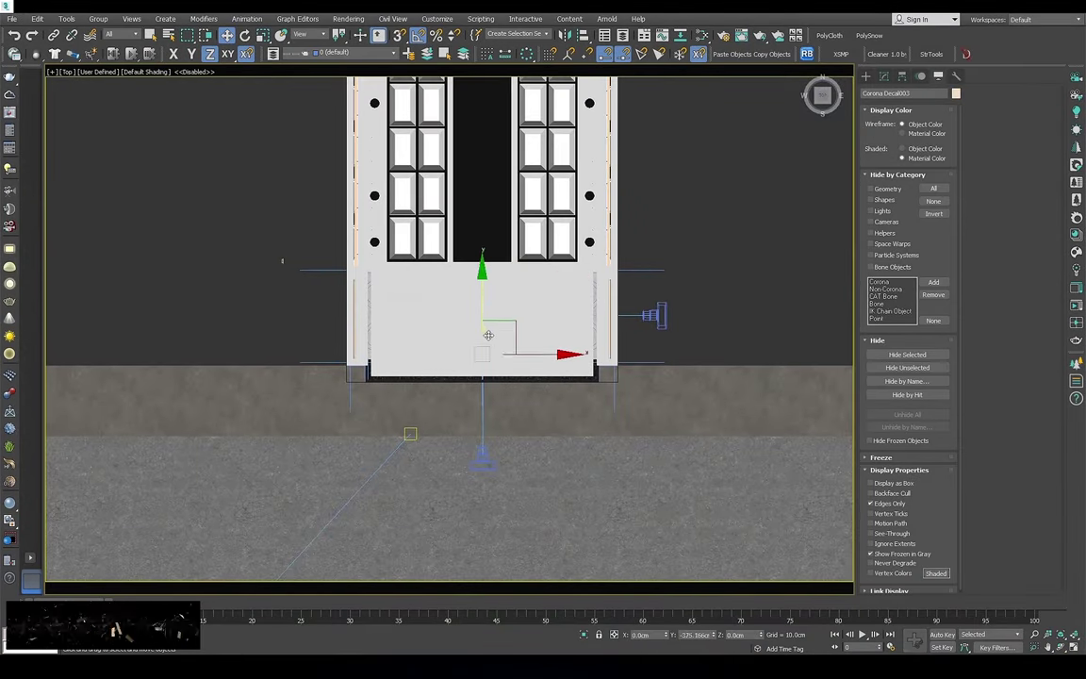
# Clone the BARBERSHOP logo decal as a copy and size it 100 cm square
pyautogui.keyDown('shift'); pyautogui.moveTo(489, 335); pyautogui.dragTo(516, 328); pyautogui.keyUp('shift')
pyautogui.click(545, 382)
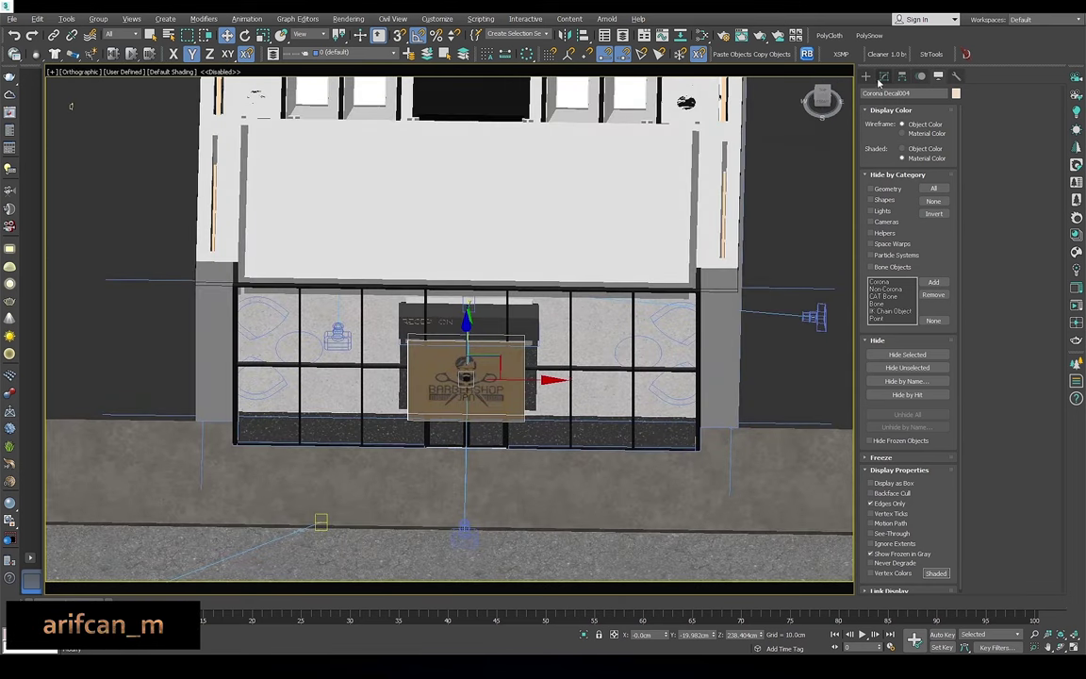
pyautogui.write('10')
pyautogui.press('Tab')
pyautogui.write('100')
pyautogui.press('Tab')
pyautogui.write('10.0cm')
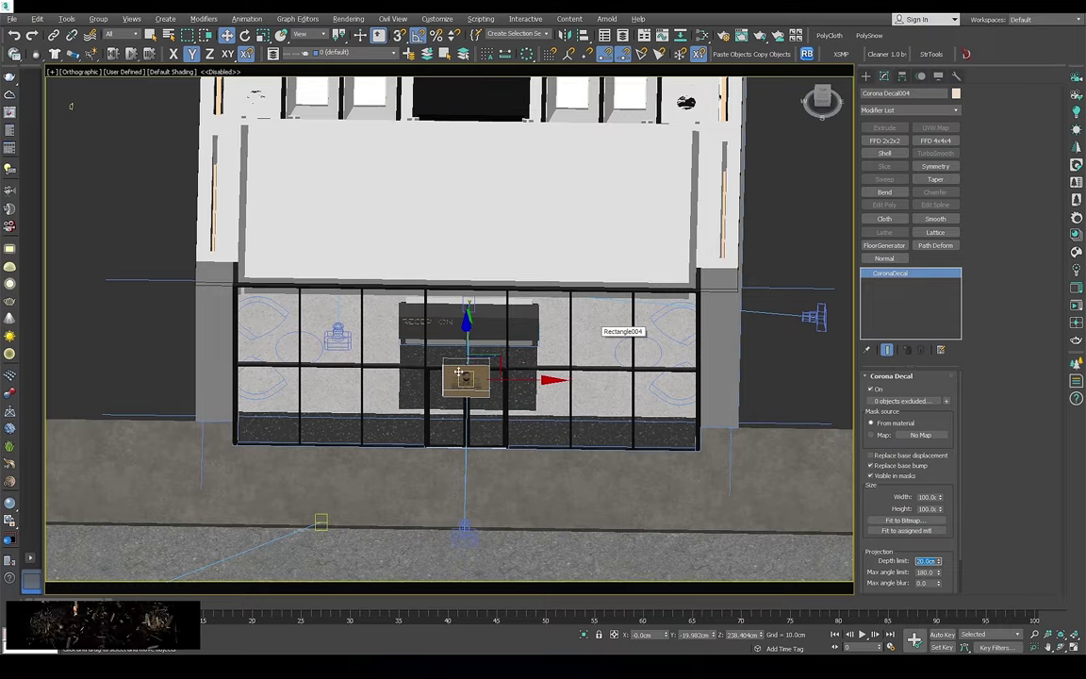
# Slide the new decal along the glass and draw a guide rectangle in Top view
pyautogui.scroll(5, 458, 373)
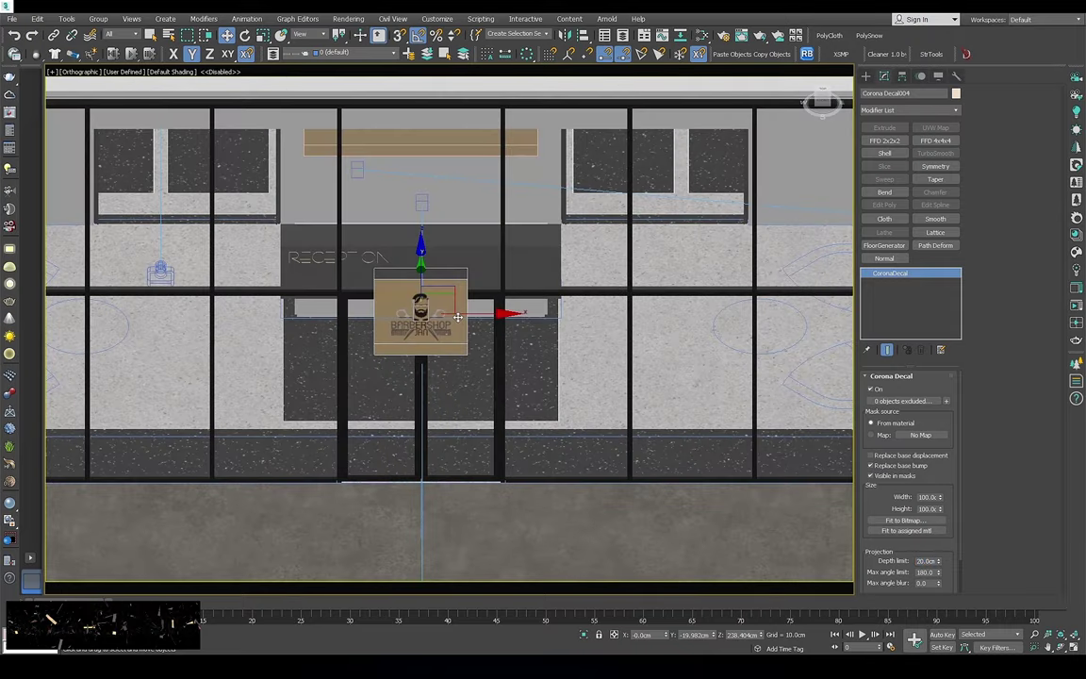
pyautogui.moveTo(443, 315); pyautogui.dragTo(585, 307)
pyautogui.moveTo(497, 334)
pyautogui.keyDown('alt'); pyautogui.mouseDown(button='middle')
pyautogui.moveTo(480, 351)
pyautogui.moveTo(495, 330)
pyautogui.mouseUp(button='middle'); pyautogui.keyUp('alt')
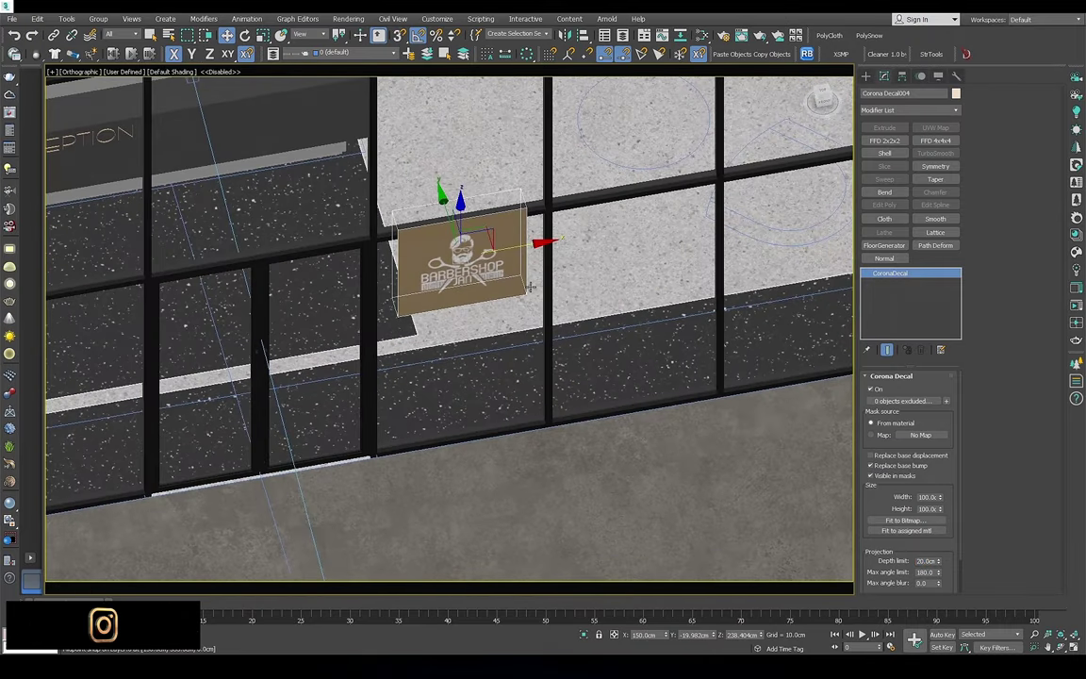
pyautogui.press('t')
pyautogui.scroll(3, 504, 311)
pyautogui.rightClick(528, 407)
pyautogui.click(547, 350)
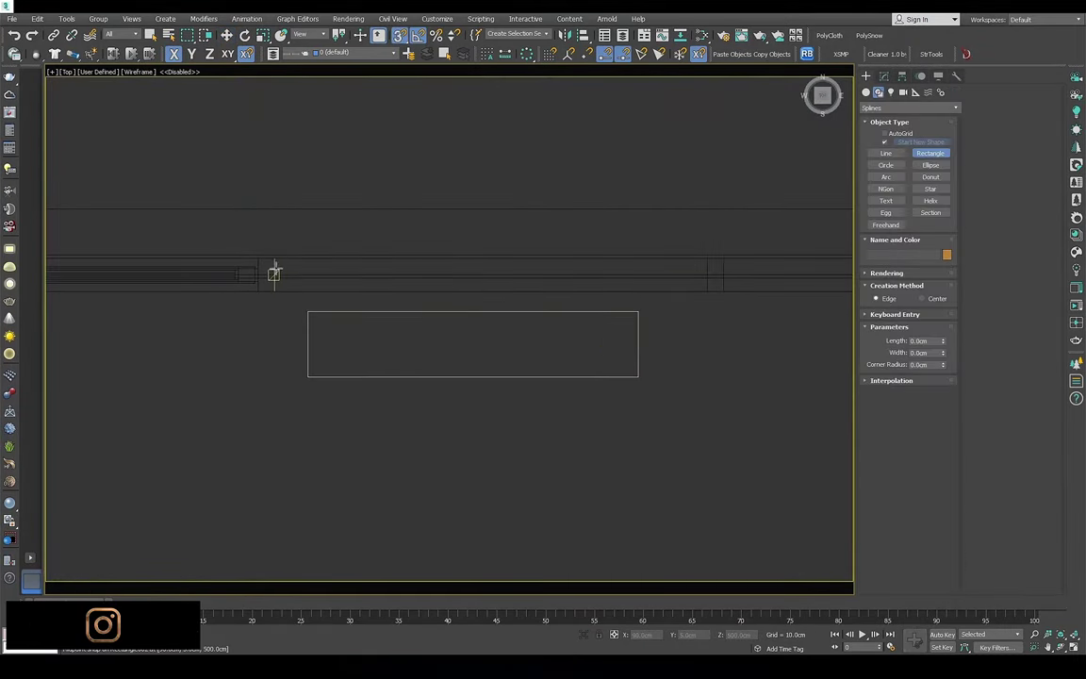
pyautogui.moveTo(275, 260); pyautogui.dragTo(707, 291)
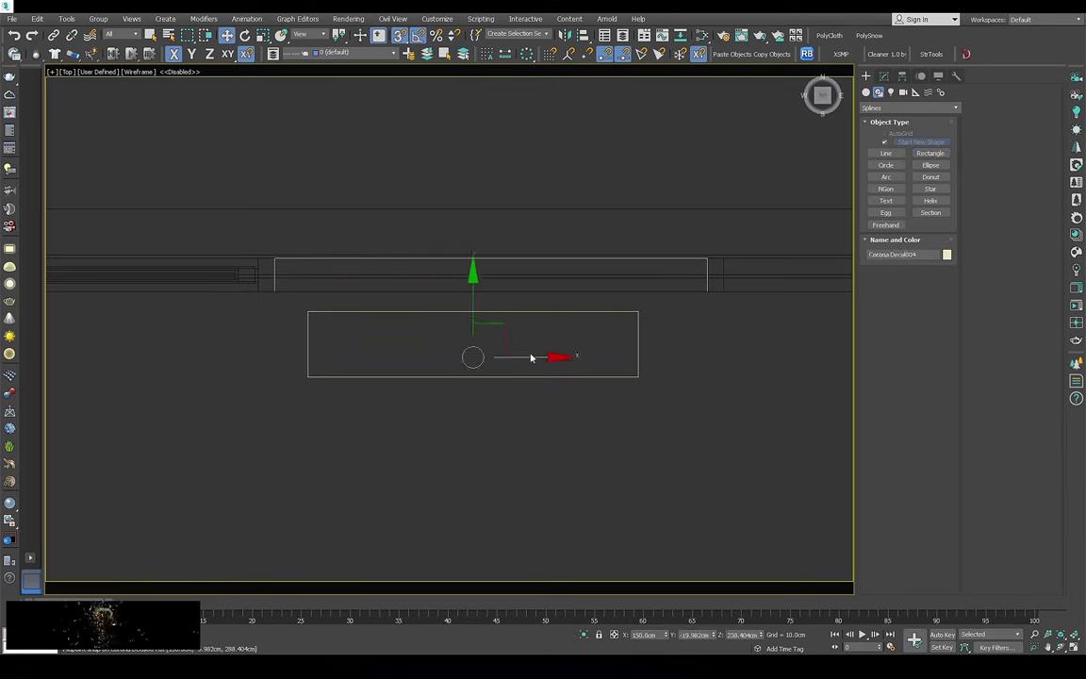
# Snap the decal onto the glass line and check it from the front in Perspective
pyautogui.moveTo(526, 359); pyautogui.dragTo(490, 257)
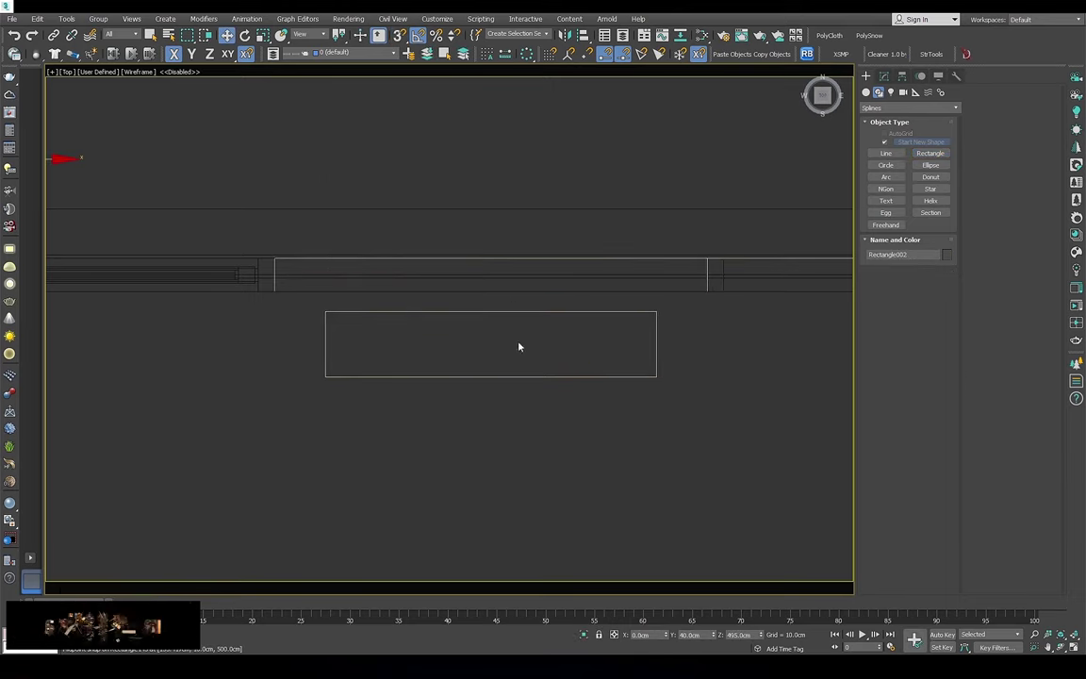
pyautogui.click(503, 325)
pyautogui.moveTo(492, 299); pyautogui.dragTo(482, 247)
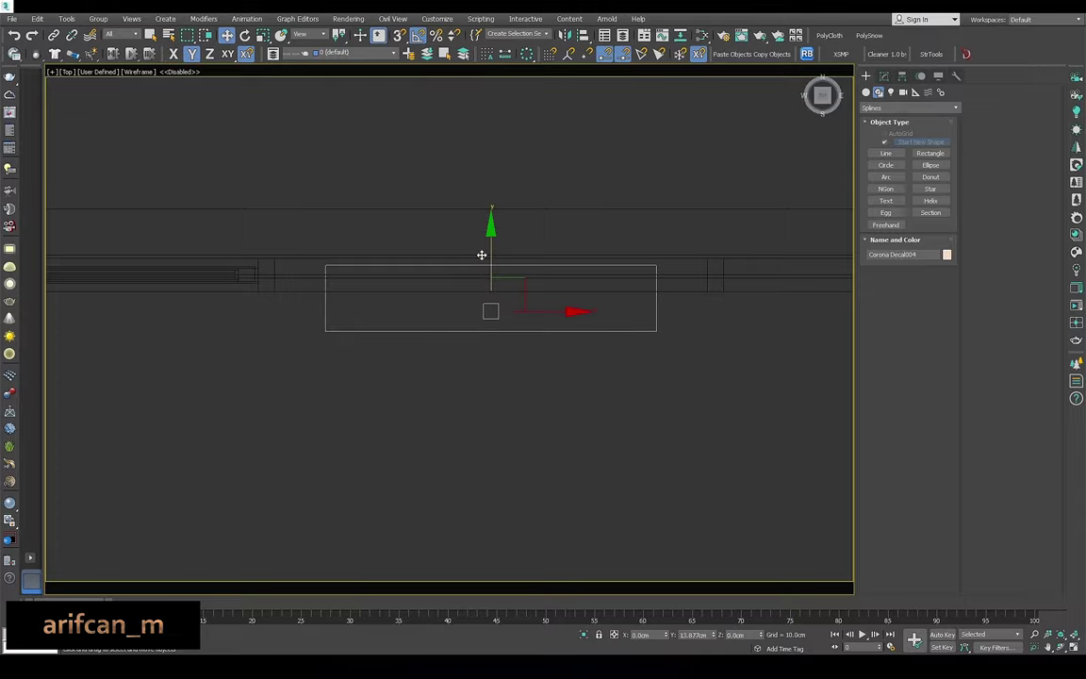
pyautogui.press('p')
pyautogui.moveTo(473, 286)
pyautogui.keyDown('alt'); pyautogui.mouseDown(button='middle')
pyautogui.moveTo(461, 271)
pyautogui.moveTo(443, 311)
pyautogui.mouseUp(button='middle'); pyautogui.keyUp('alt')
pyautogui.scroll(-3, 461, 272)
# Resize the logo decal to 120 cm width and height
pyautogui.scroll(3, 443, 311)
pyautogui.click(884, 76)
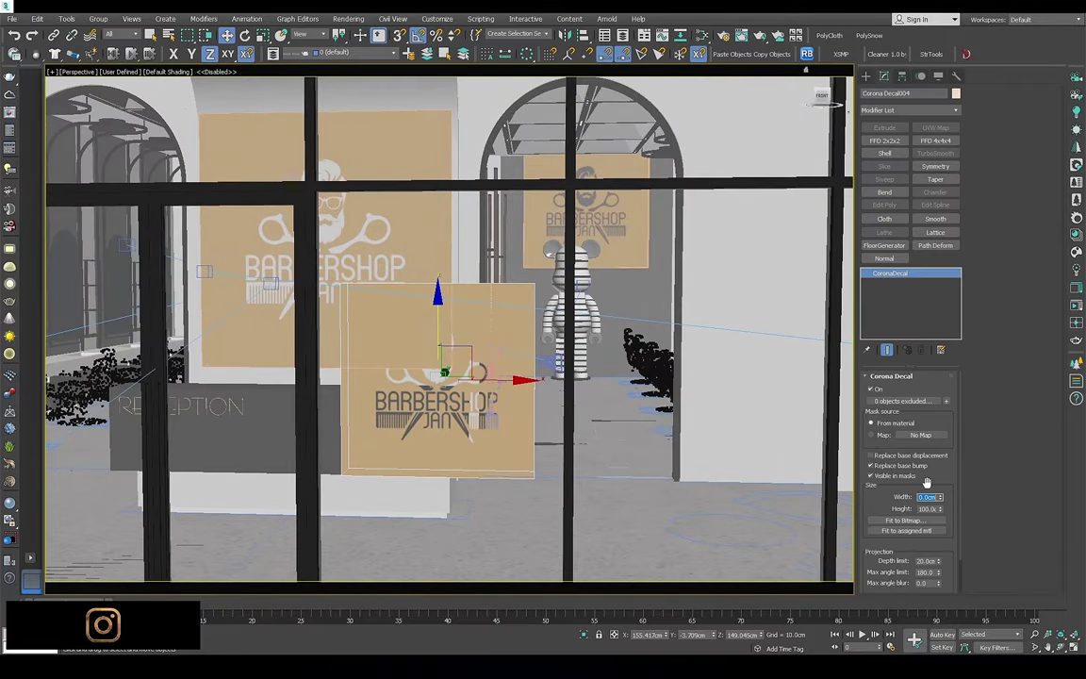
pyautogui.write('120')
pyautogui.press('Return')
pyautogui.press('Tab')
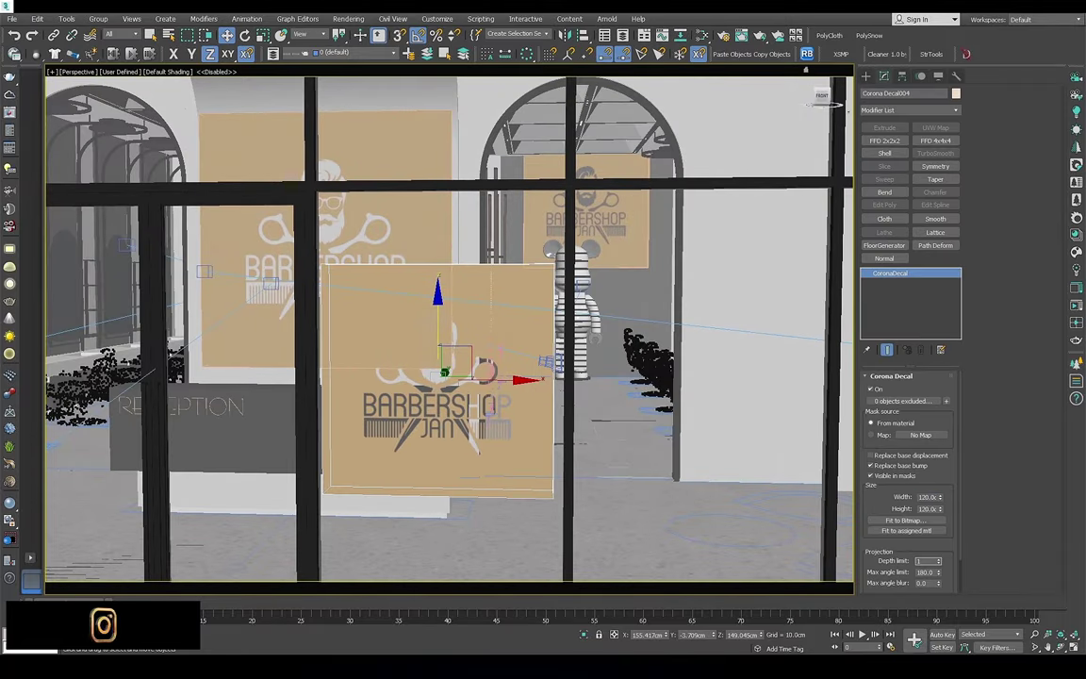
pyautogui.write('20')
pyautogui.moveTo(443, 311)
pyautogui.keyDown('alt'); pyautogui.mouseDown(button='middle')
pyautogui.moveTo(409, 257)
pyautogui.moveTo(428, 500)
pyautogui.mouseUp(button='middle'); pyautogui.keyUp('alt')
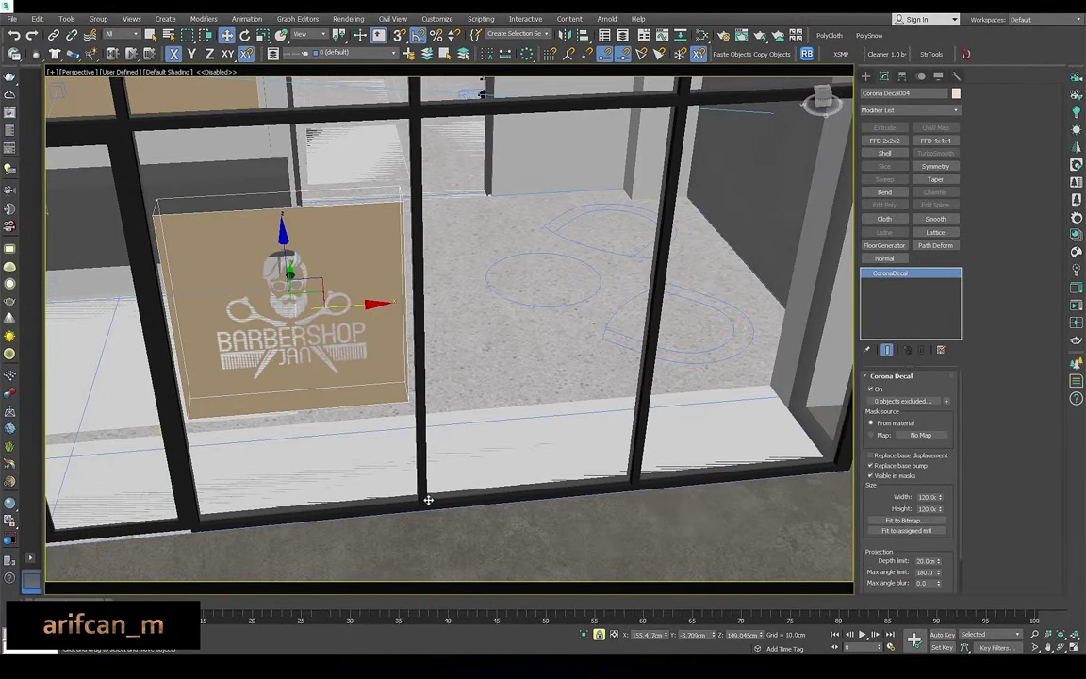
# Make 2 instanced clones of the decal and slide them along the shopfront glass
pyautogui.press('F3')
pyautogui.keyDown('shift'); pyautogui.moveTo(436, 506); pyautogui.dragTo(638, 489); pyautogui.keyUp('shift')
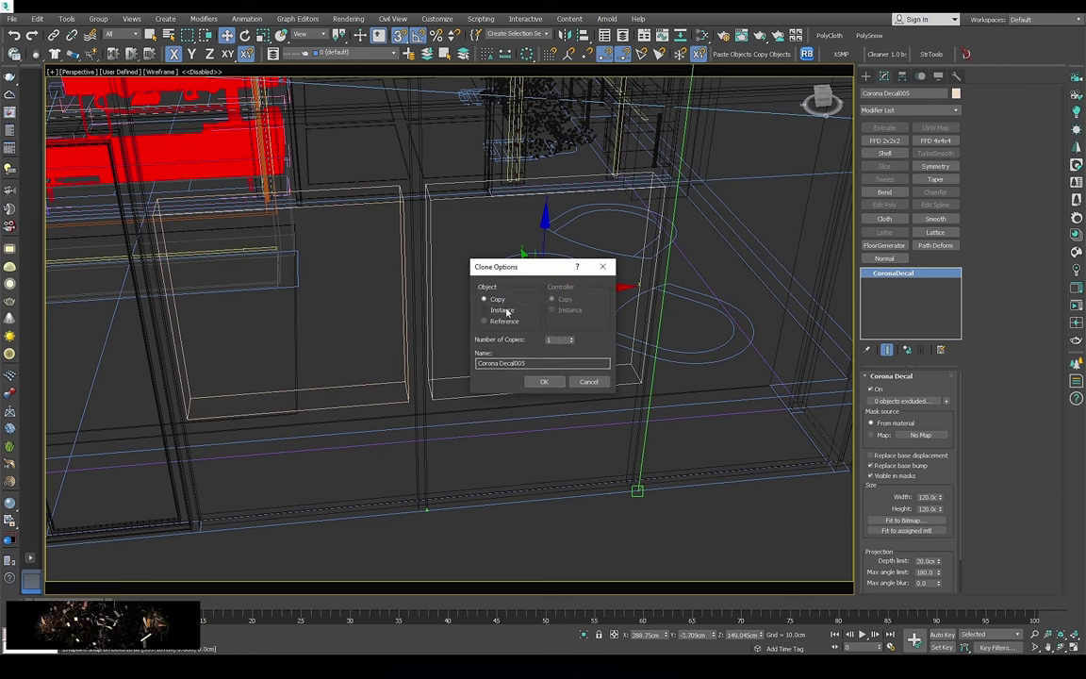
pyautogui.click(554, 382)
pyautogui.press('F3')
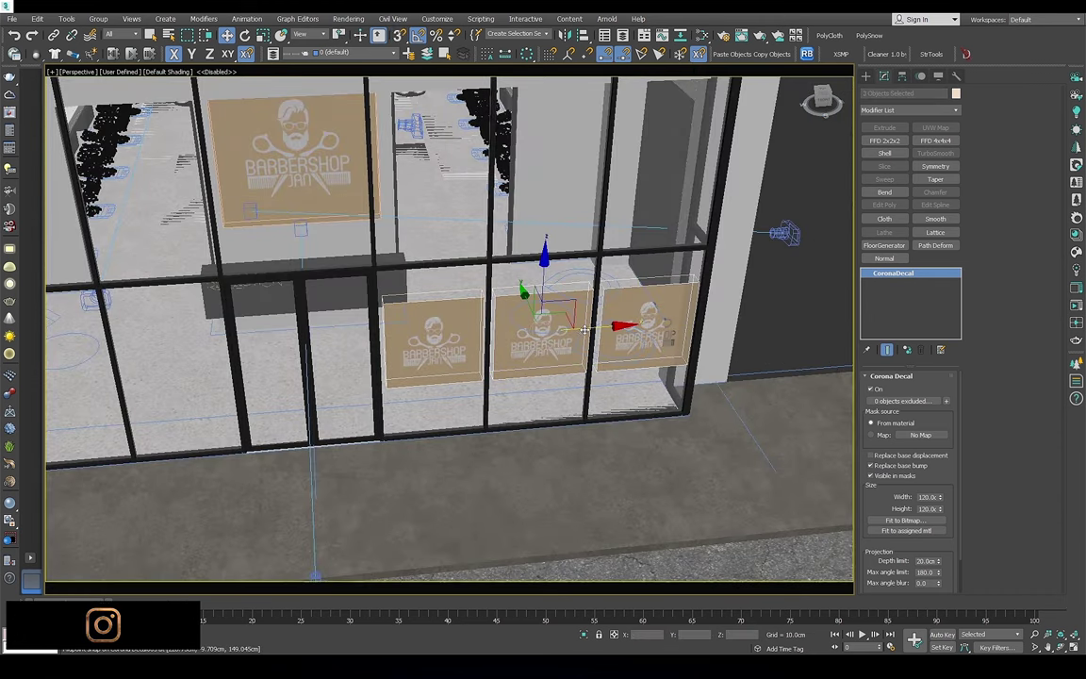
pyautogui.keyDown('alt'); pyautogui.moveTo(584, 329); pyautogui.dragTo(413, 412, button='middle'); pyautogui.keyUp('alt')
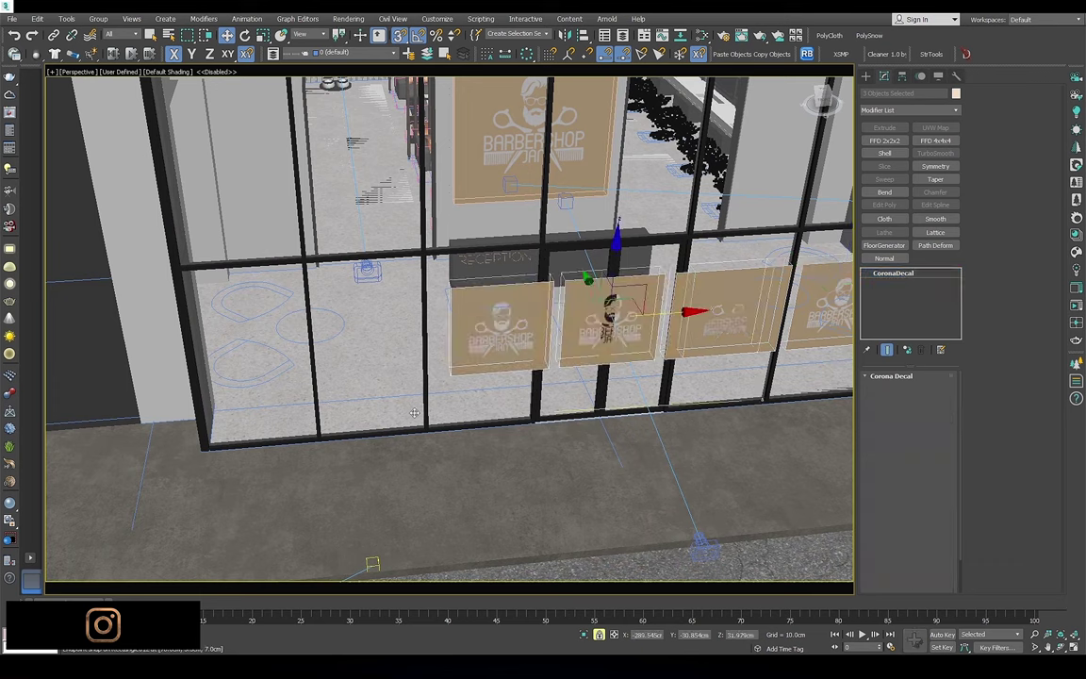
pyautogui.moveTo(610, 306); pyautogui.dragTo(363, 320)
# Switch the viewport to look through Corona Camera005
pyautogui.press('c')
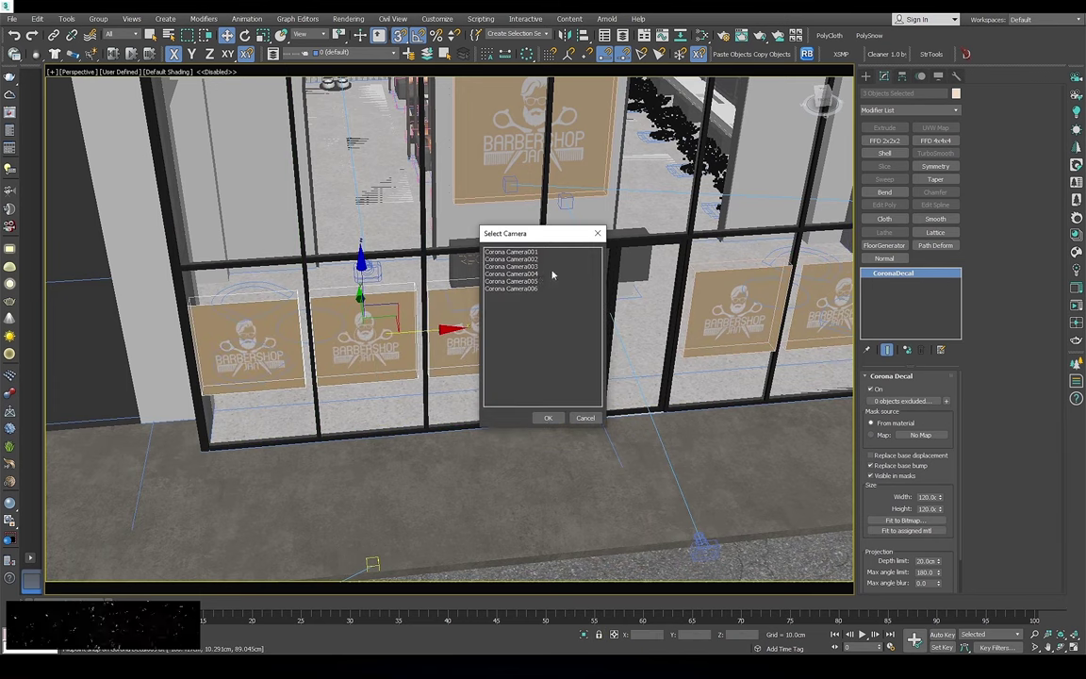
pyautogui.doubleClick(533, 282)
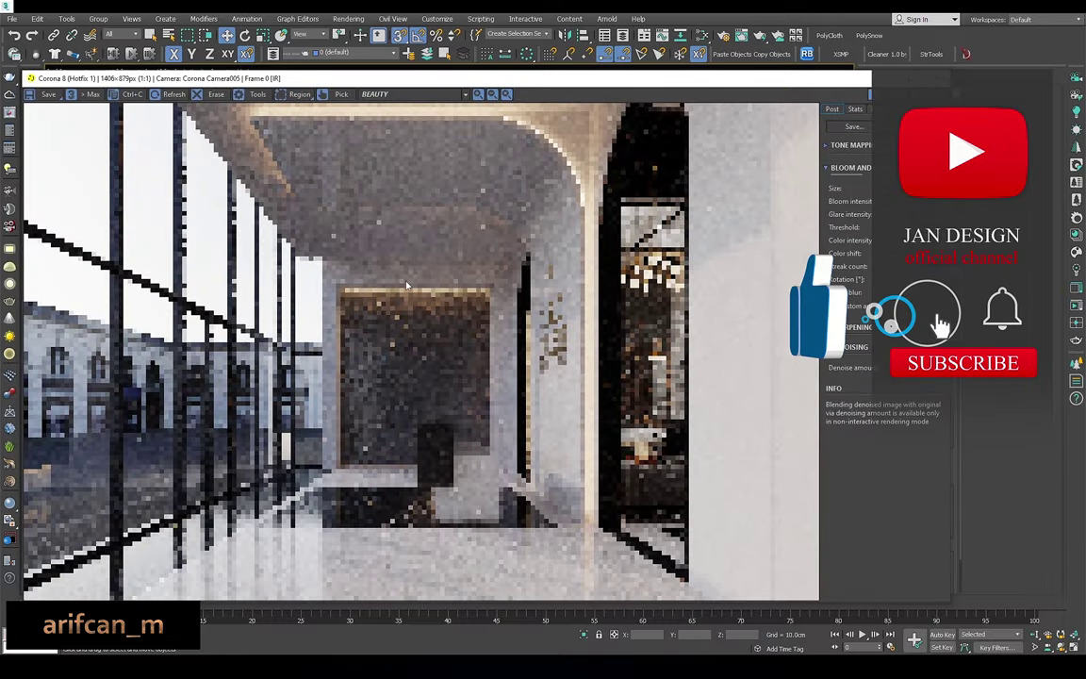
pyautogui.scroll(2, 146, 396)
pyautogui.scroll(1, 171, 358)
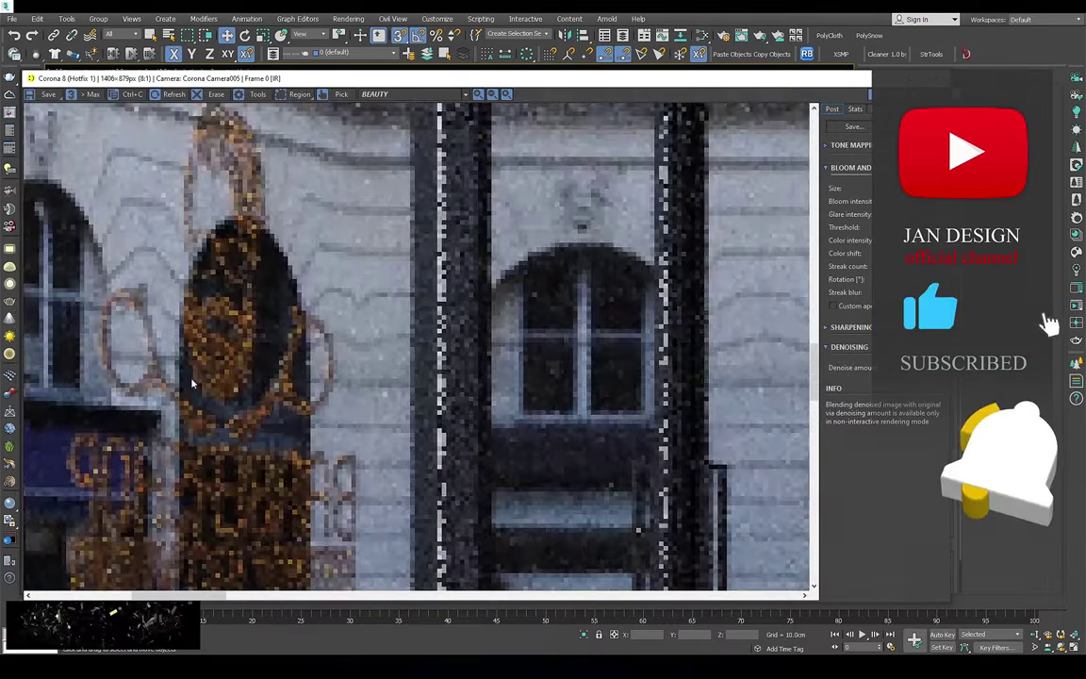
pyautogui.scroll(-2, 212, 308)
# Zoom around the Corona render of the reception area, then close the frame buffer
pyautogui.scroll(-1, 189, 302)
pyautogui.scroll(2, 75, 368)
pyautogui.scroll(1, 74, 367)
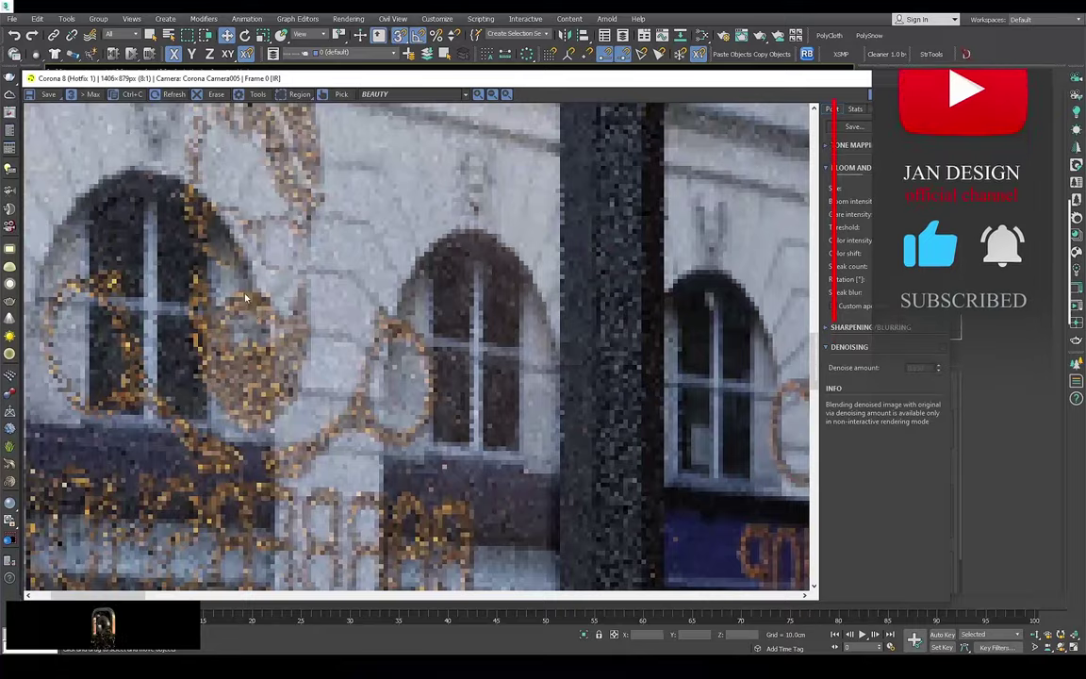
pyautogui.scroll(-2, 113, 330)
pyautogui.scroll(2, 150, 292)
pyautogui.scroll(-1, 499, 342)
pyautogui.scroll(-2, 499, 341)
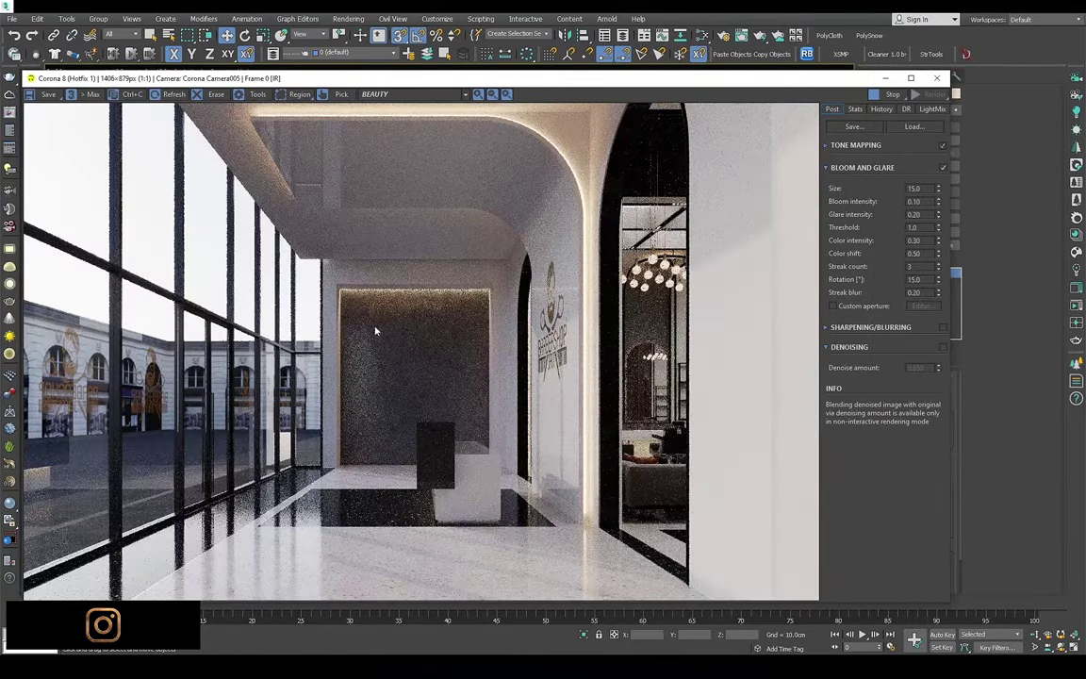
pyautogui.scroll(2, 286, 387)
pyautogui.scroll(-2, 376, 383)
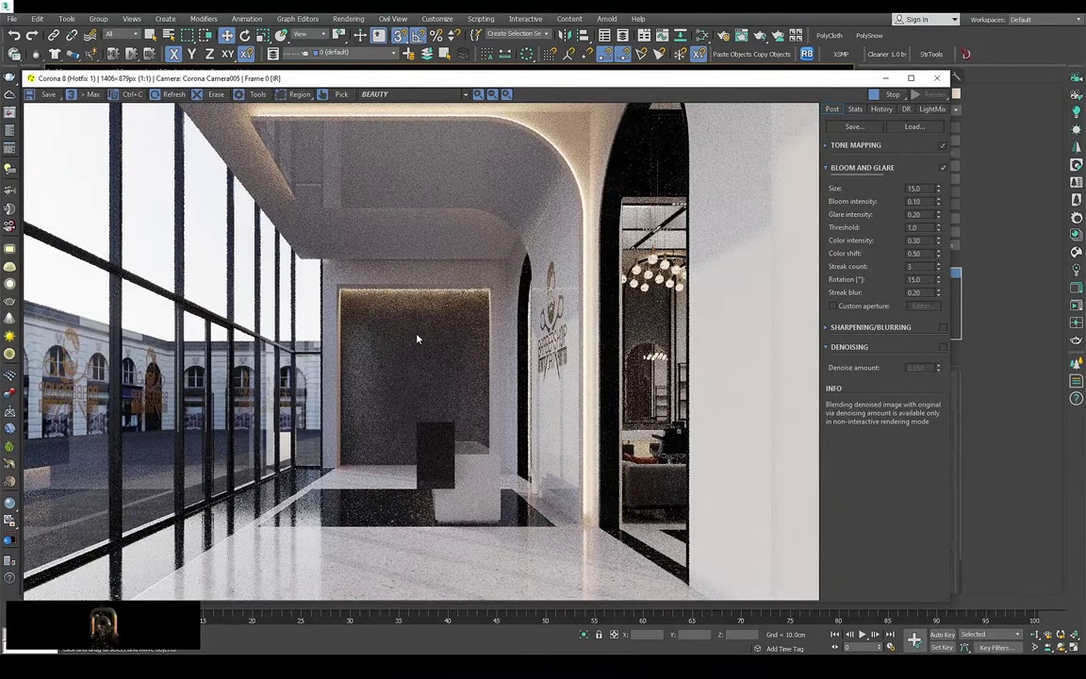
pyautogui.scroll(2, 405, 337)
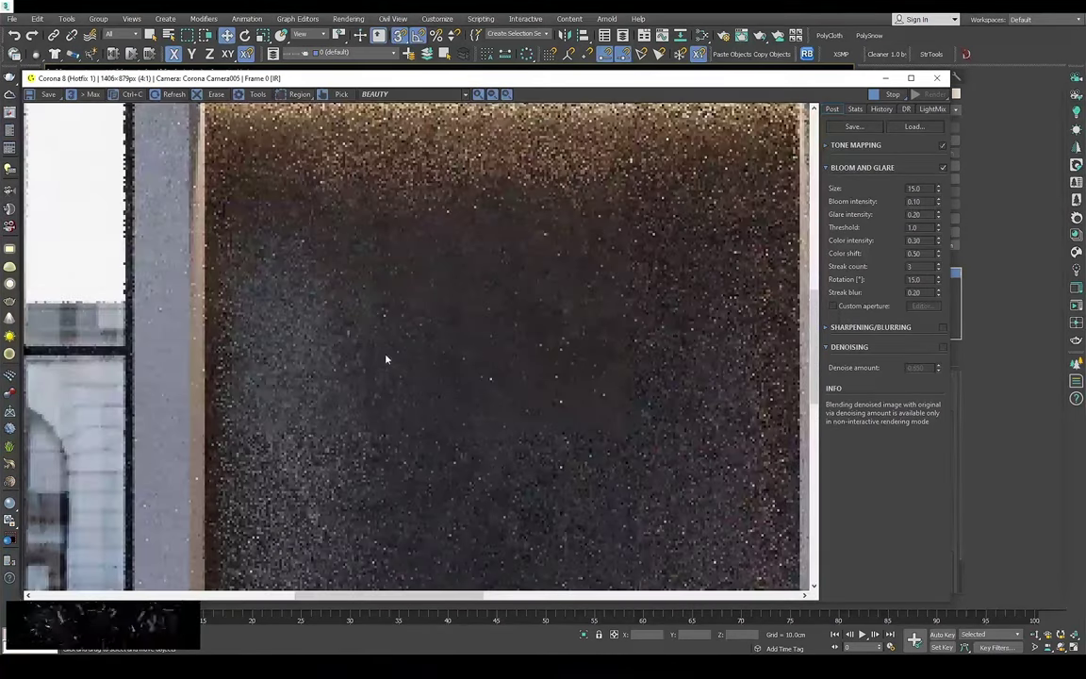
pyautogui.scroll(-1, 397, 397)
pyautogui.scroll(-1, 387, 398)
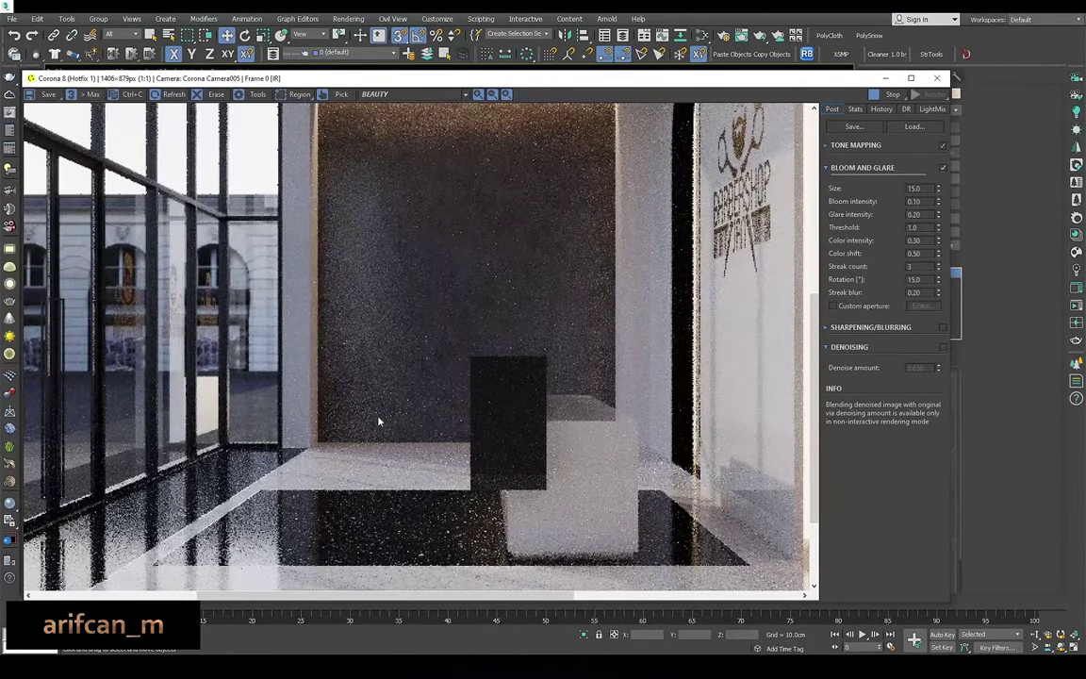
pyautogui.scroll(-1, 380, 421)
pyautogui.click(942, 81)
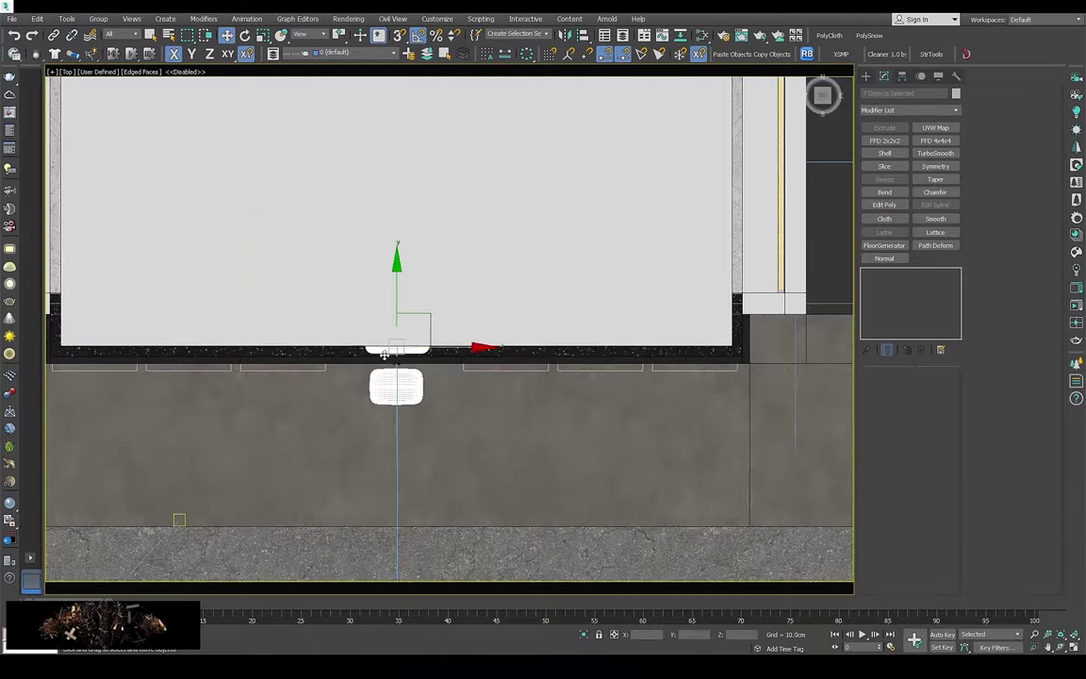
# Move the lounge armchair in Top view, rotate it 110°, and orbit to inspect it
pyautogui.press('F3')
pyautogui.scroll(-3, 384, 354)
pyautogui.moveTo(509, 391); pyautogui.dragTo(412, 351)
pyautogui.scroll(3, 412, 350)
pyautogui.press('e')
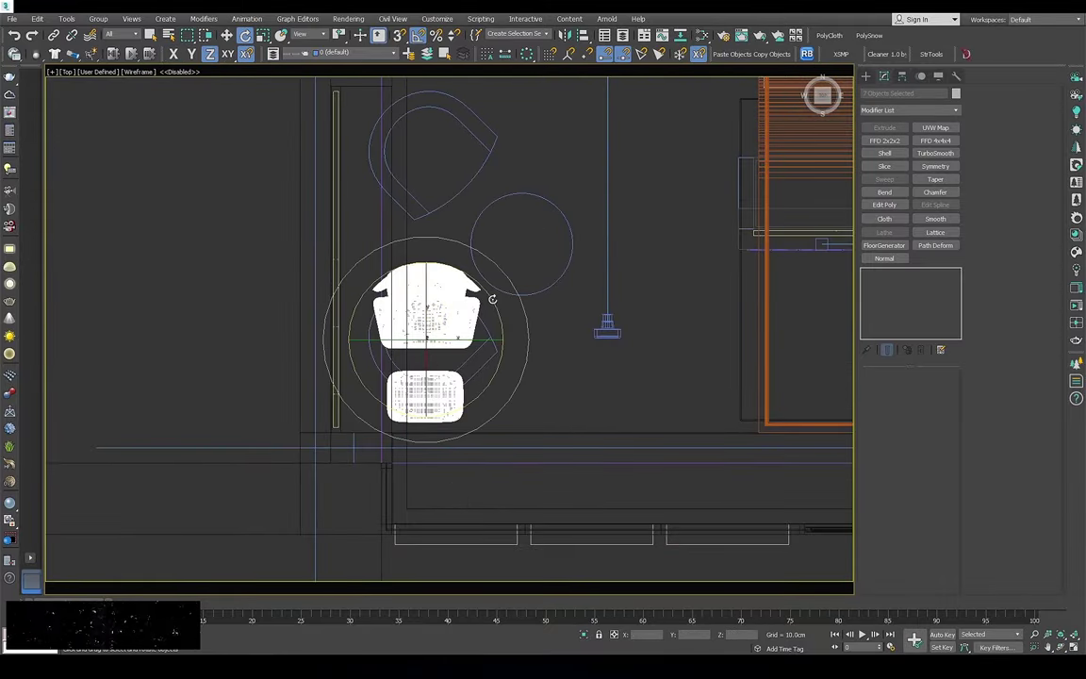
pyautogui.moveTo(492, 301); pyautogui.dragTo(455, 249)
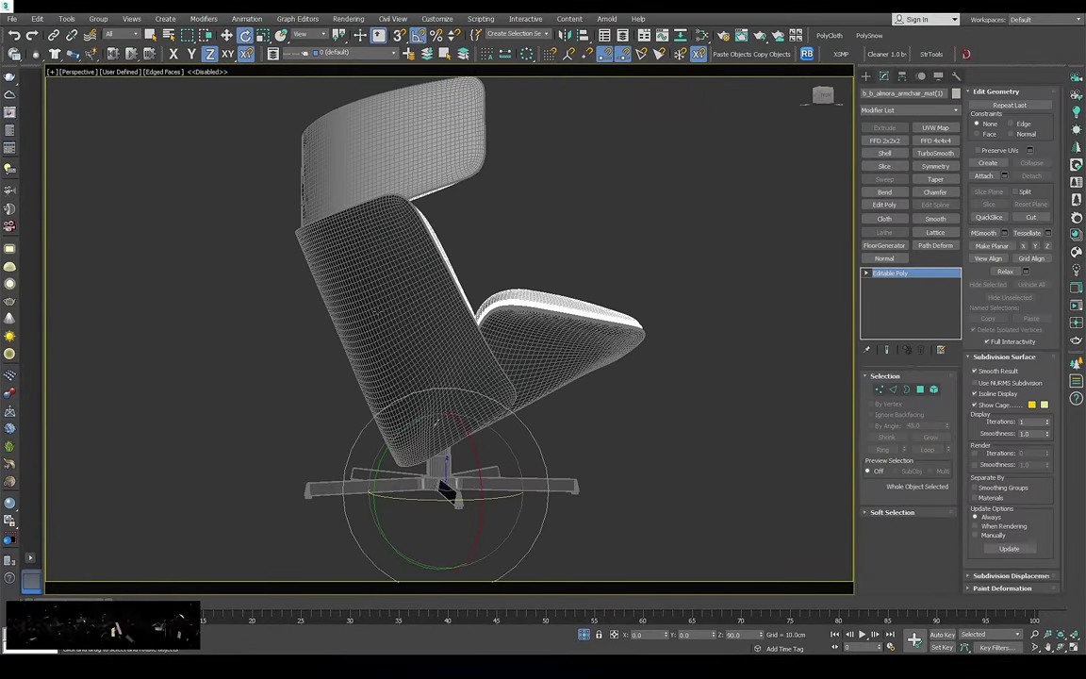
pyautogui.keyDown('alt'); pyautogui.moveTo(450, 326); pyautogui.dragTo(522, 408, button='middle'); pyautogui.keyUp('alt')
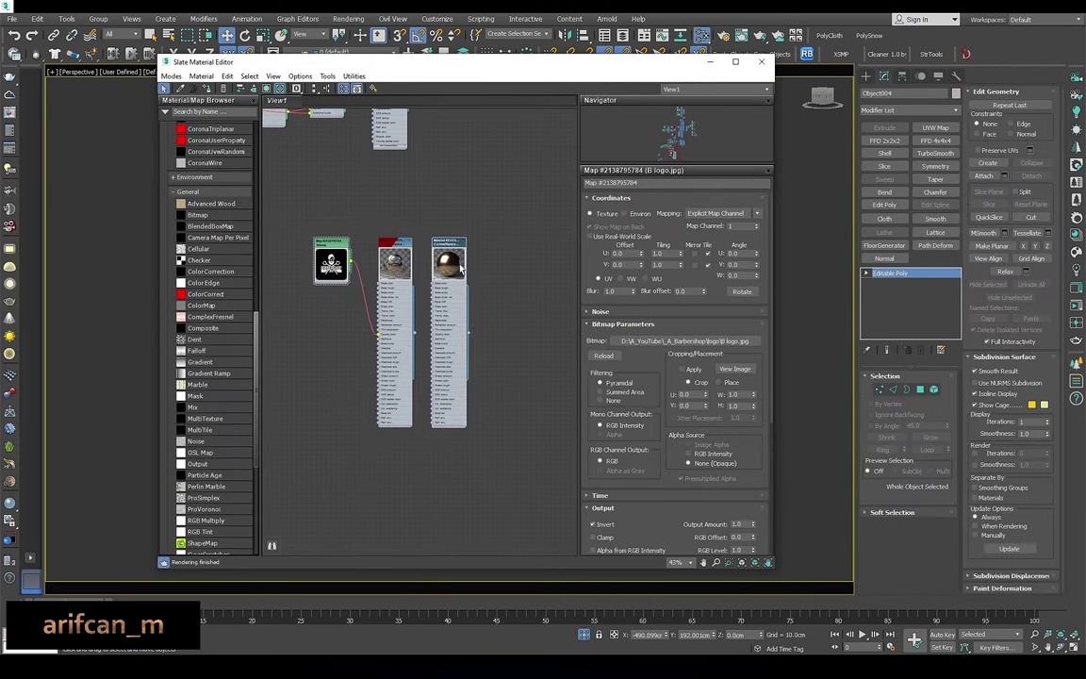
# Load the Chrome rough preset and assign the chrome material to the chair base
pyautogui.click(697, 211)
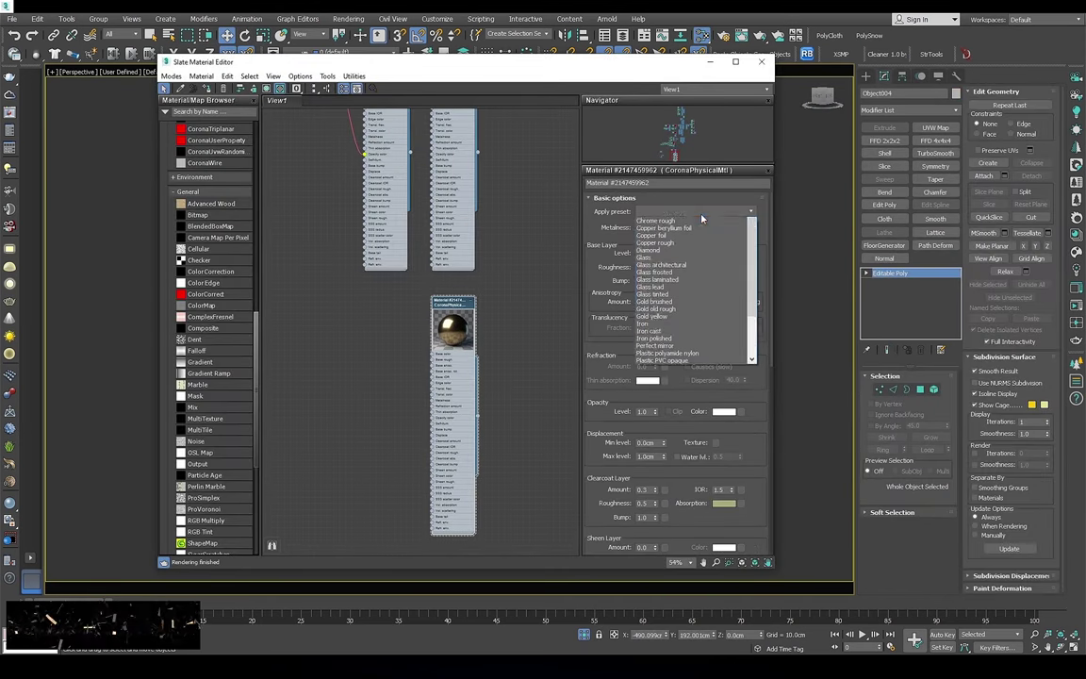
pyautogui.click(696, 284)
pyautogui.click(625, 354)
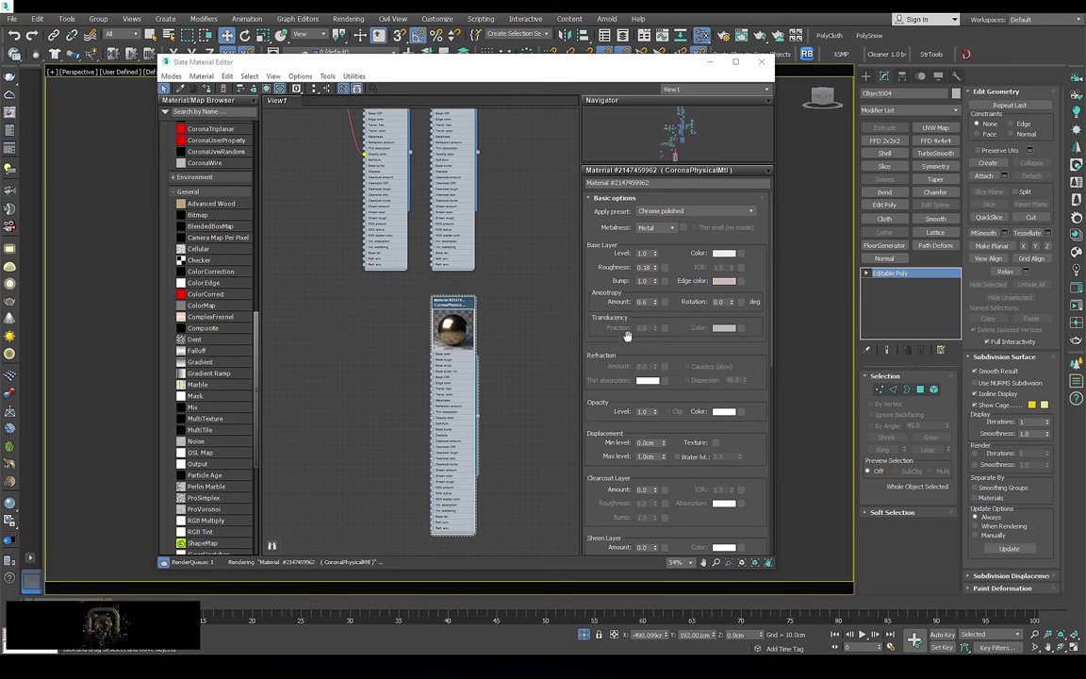
pyautogui.click(698, 211)
pyautogui.click(695, 295)
pyautogui.moveTo(452, 61); pyautogui.dragTo(721, 59)
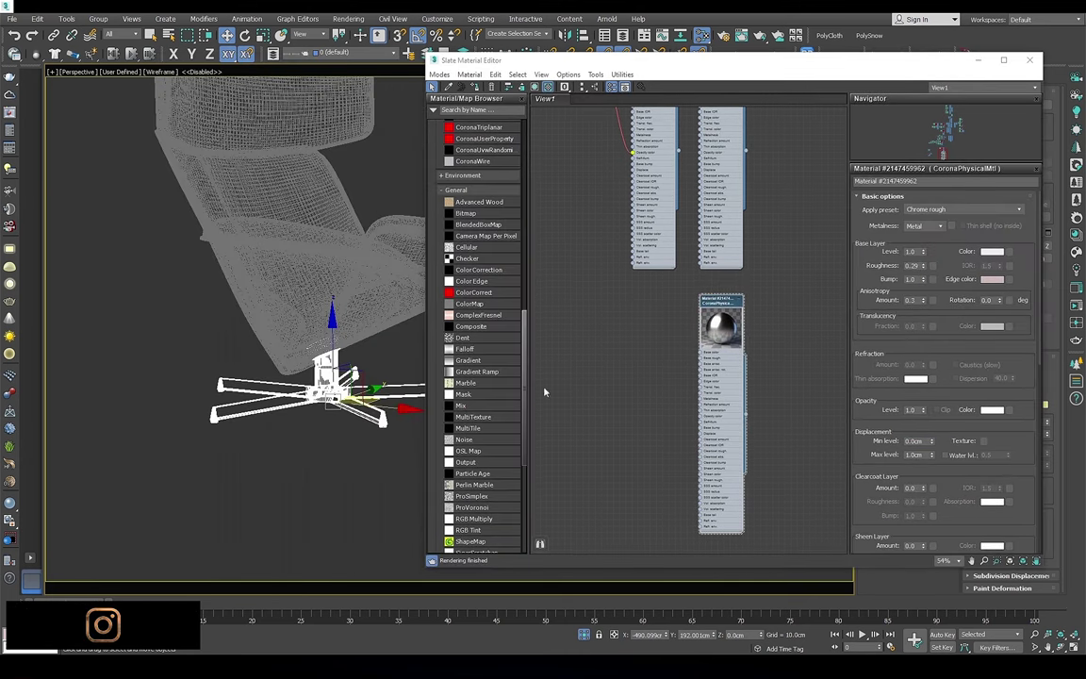
pyautogui.rightClick(726, 304)
pyautogui.click(764, 321)
# Add a new CoronaLegacyMtl with a dark grey diffuse Value of 30
pyautogui.scroll(10, 466, 283)
pyautogui.scroll(5, 466, 199)
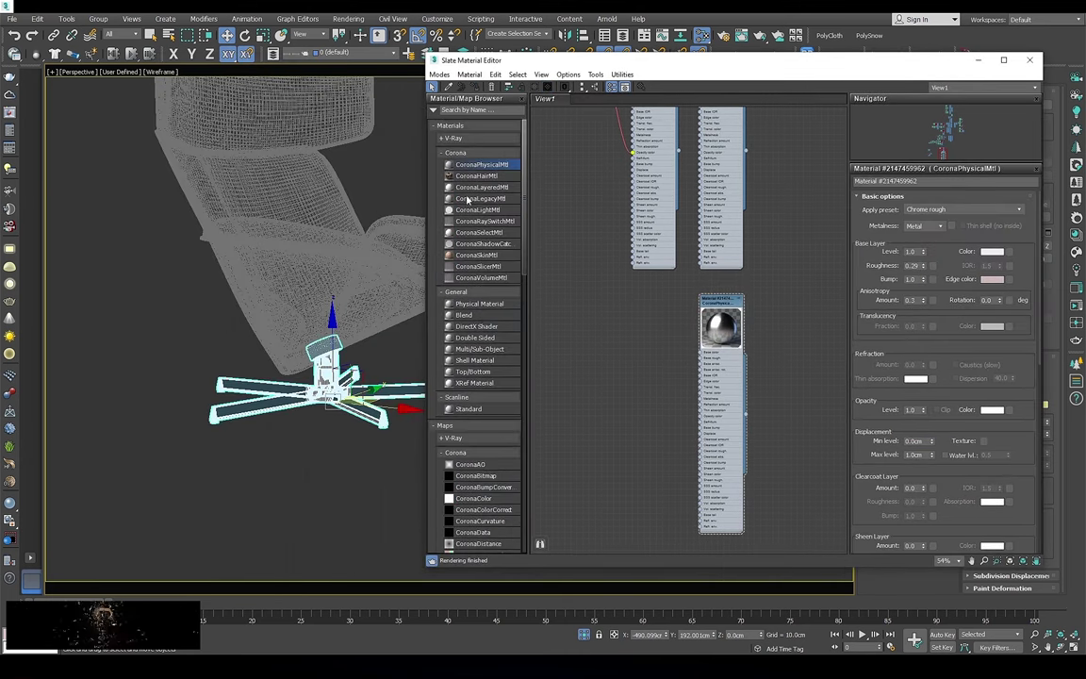
pyautogui.moveTo(481, 198); pyautogui.dragTo(631, 302)
pyautogui.doubleClick(653, 321)
pyautogui.click(992, 215)
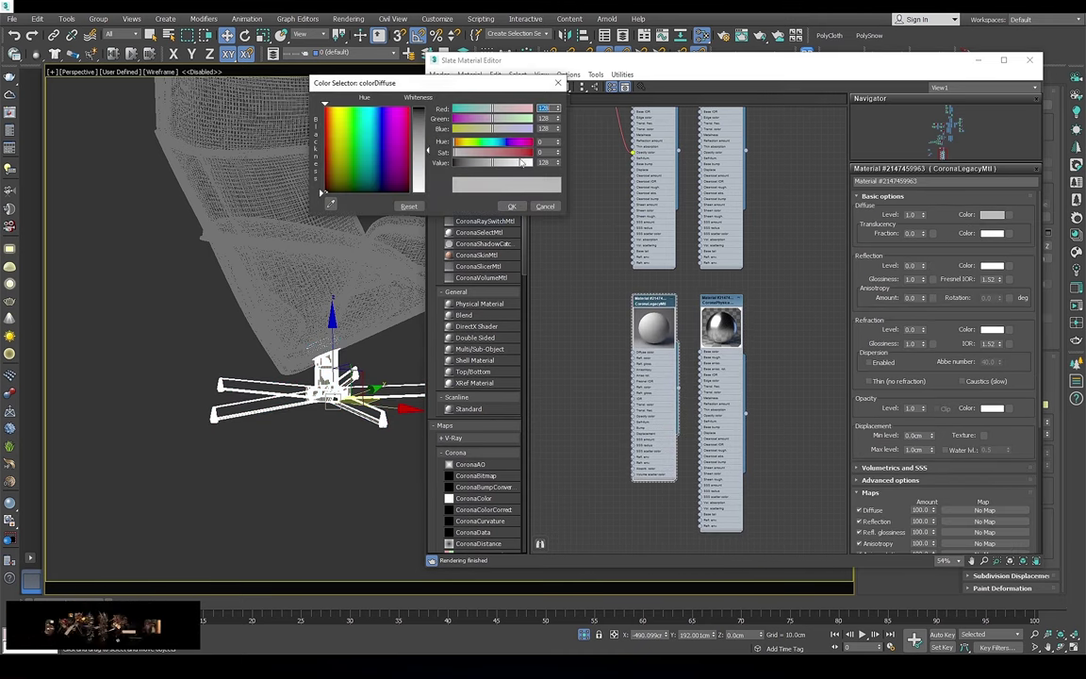
pyautogui.write('30')
pyautogui.click(512, 205)
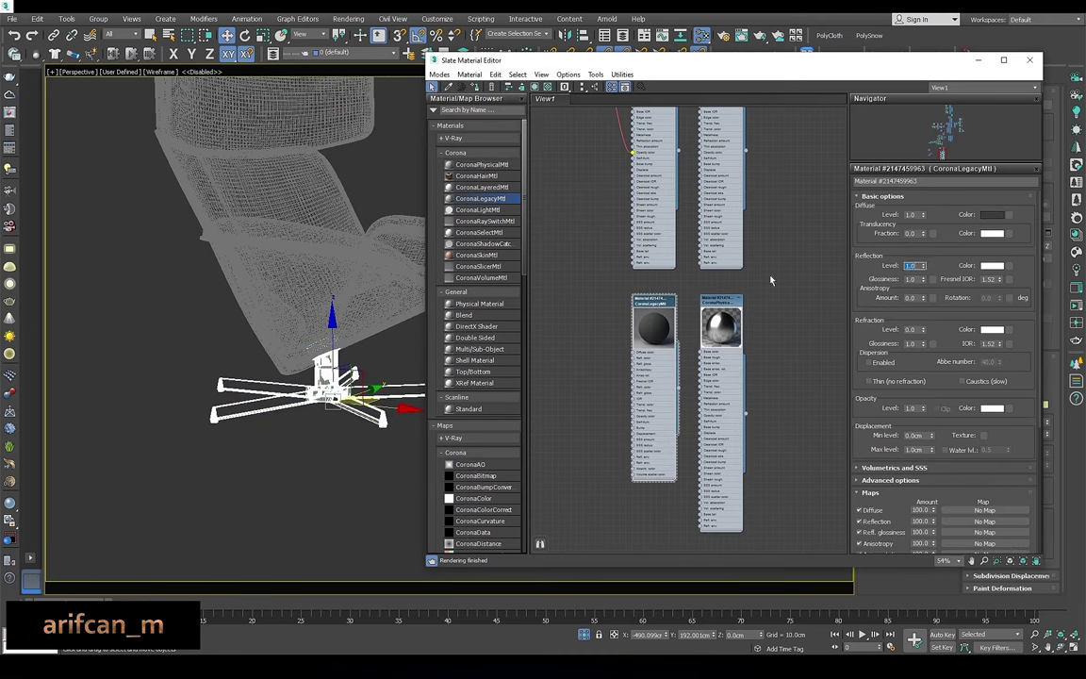
# Show a checker preview background and view the chair shaded from below
pyautogui.rightClick(638, 294)
pyautogui.click(664, 311)
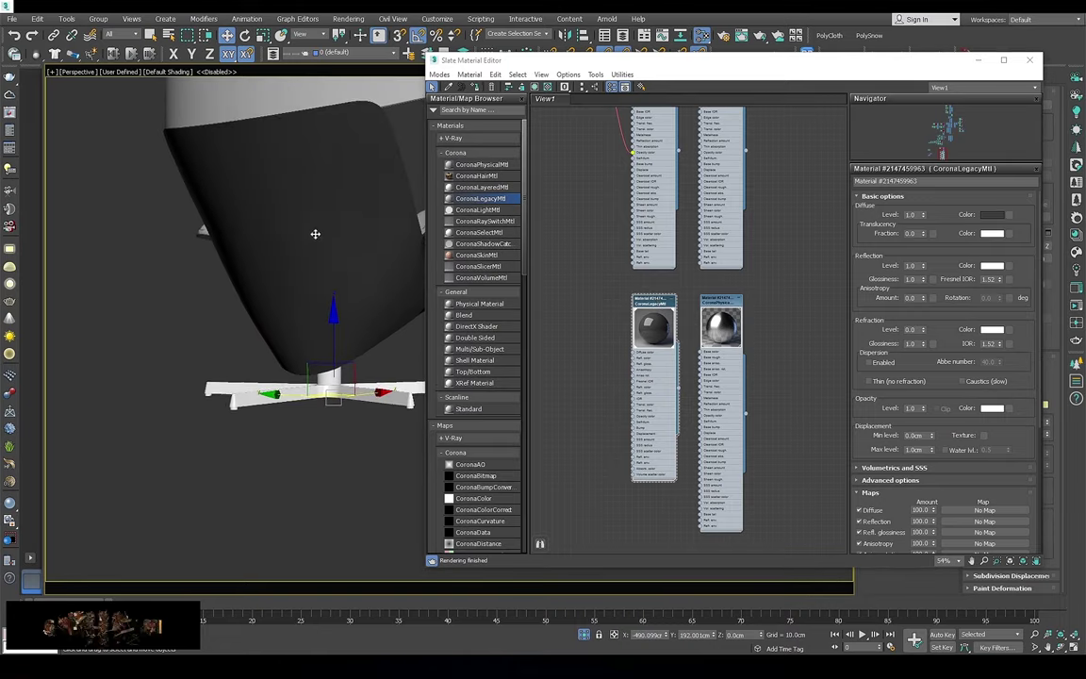
pyautogui.rightClick(662, 303)
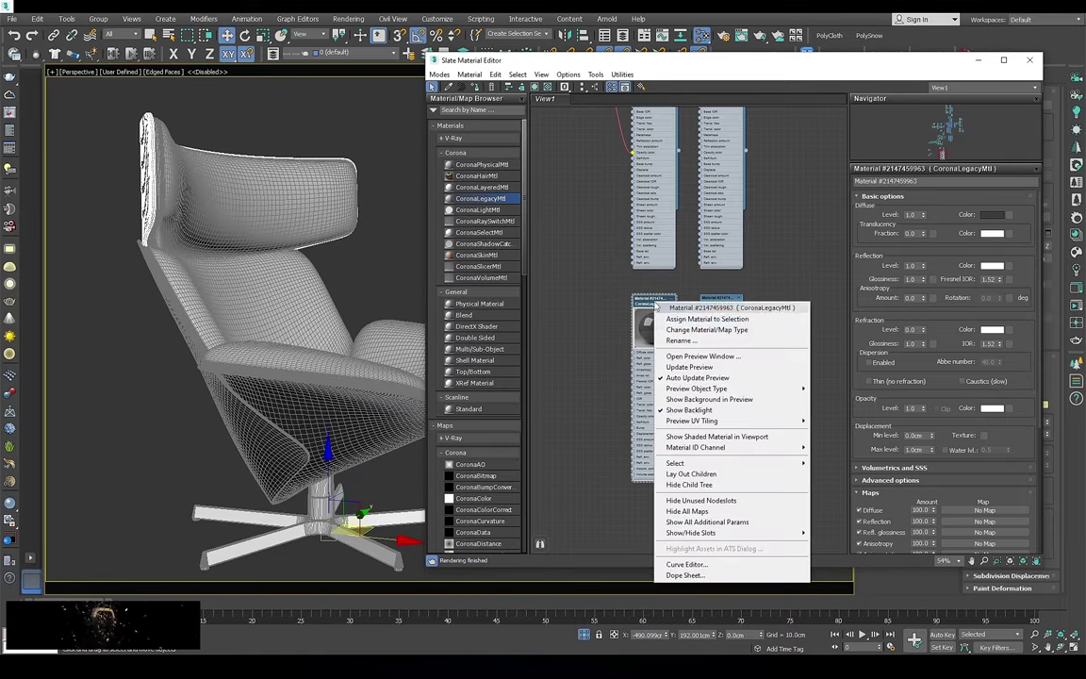
pyautogui.press('Escape')
pyautogui.keyDown('alt'); pyautogui.moveTo(283, 312); pyautogui.dragTo(359, 273, button='middle'); pyautogui.keyUp('alt')
pyautogui.press('F3')
pyautogui.scroll(-3, 754, 243)
pyautogui.scroll(-3, 754, 243)
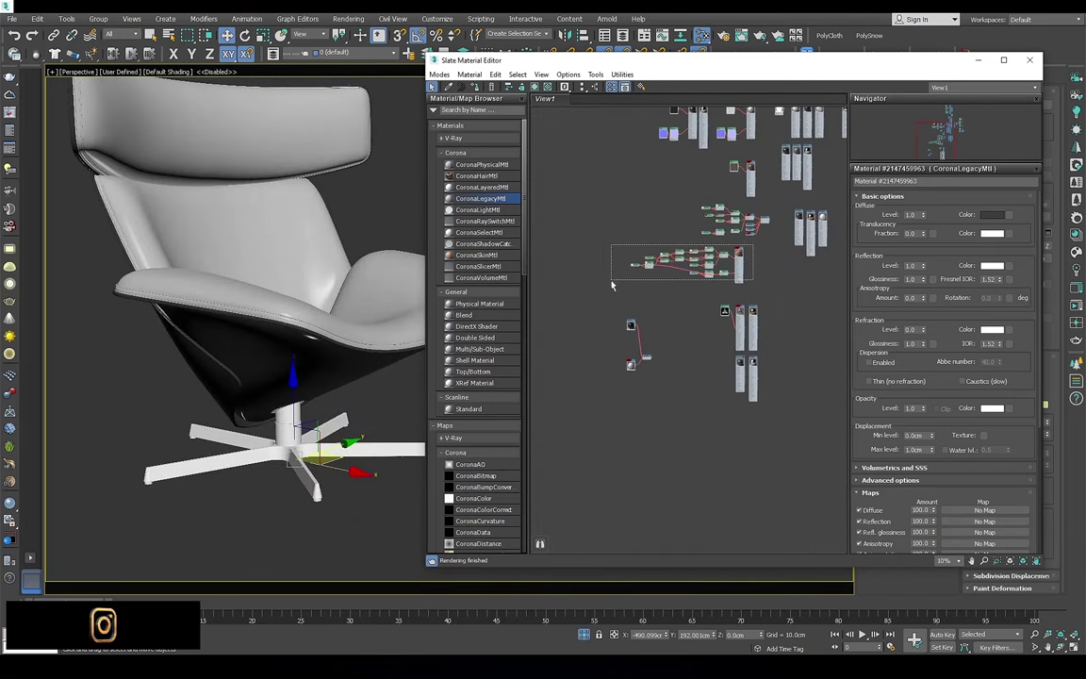
pyautogui.scroll(5, 749, 382)
# Browse the Leather category in the Corona Material Library, then close it
pyautogui.moveTo(716, 59); pyautogui.dragTo(609, 65)
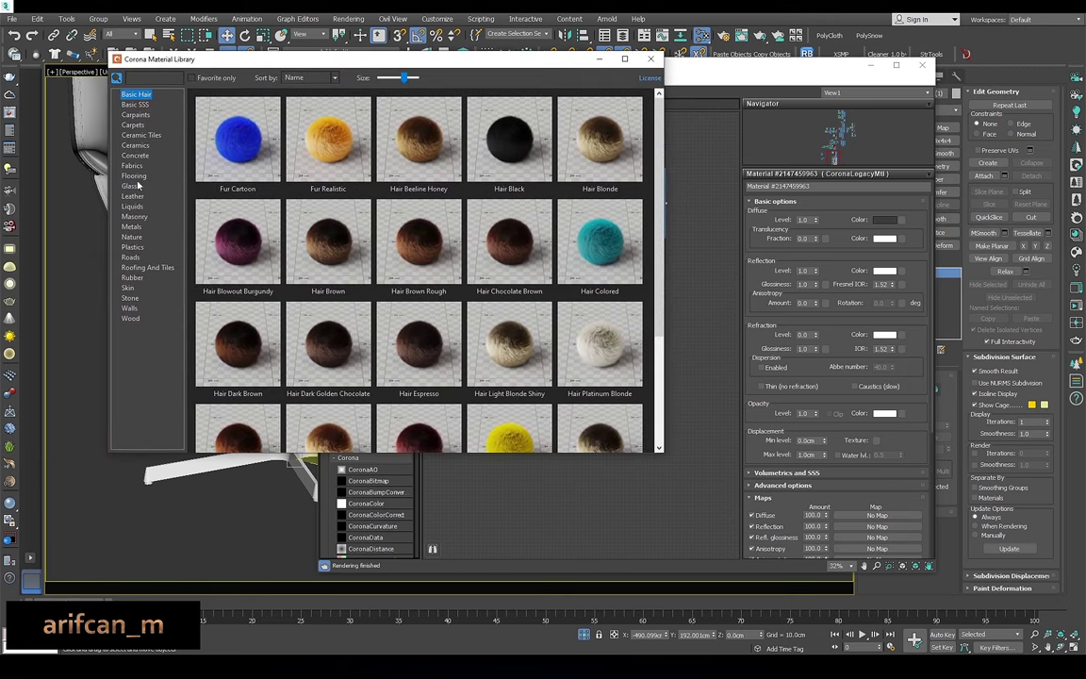
pyautogui.click(132, 196)
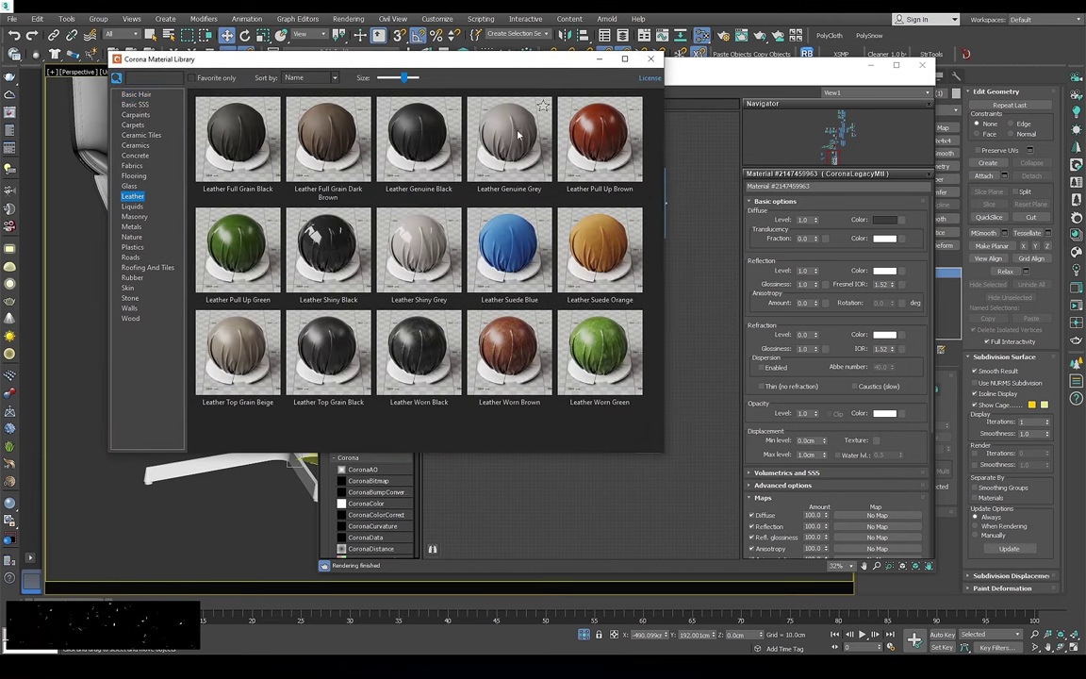
pyautogui.click(530, 478)
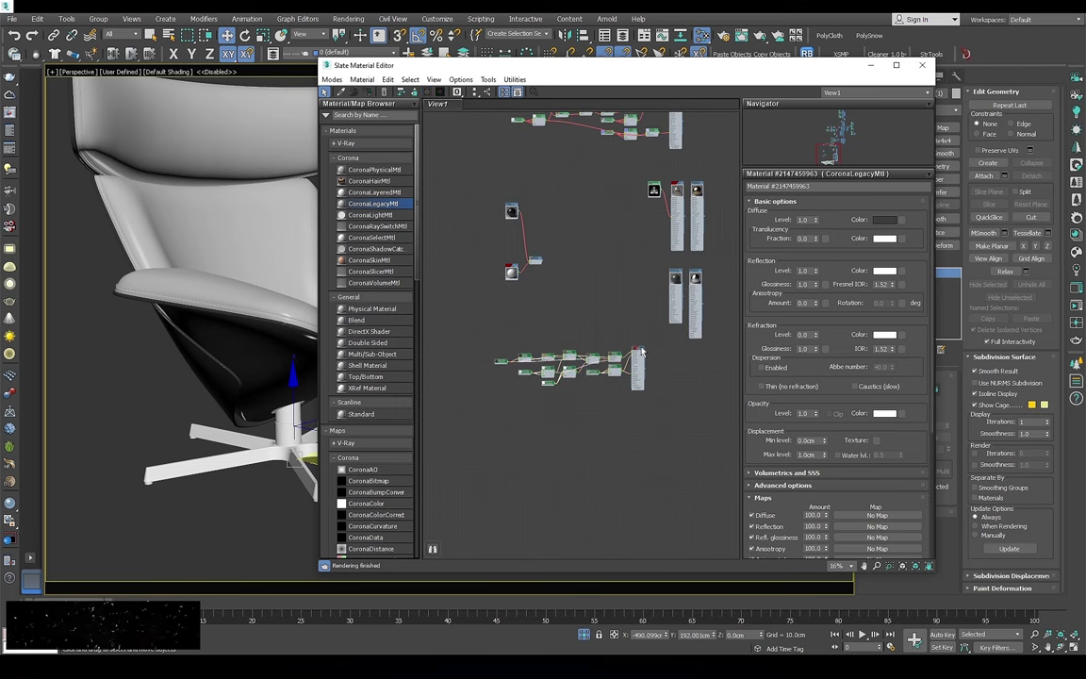
# Assign the upholstery material to the selected chair and review the Corona render before closing it
pyautogui.scroll(5, 641, 351)
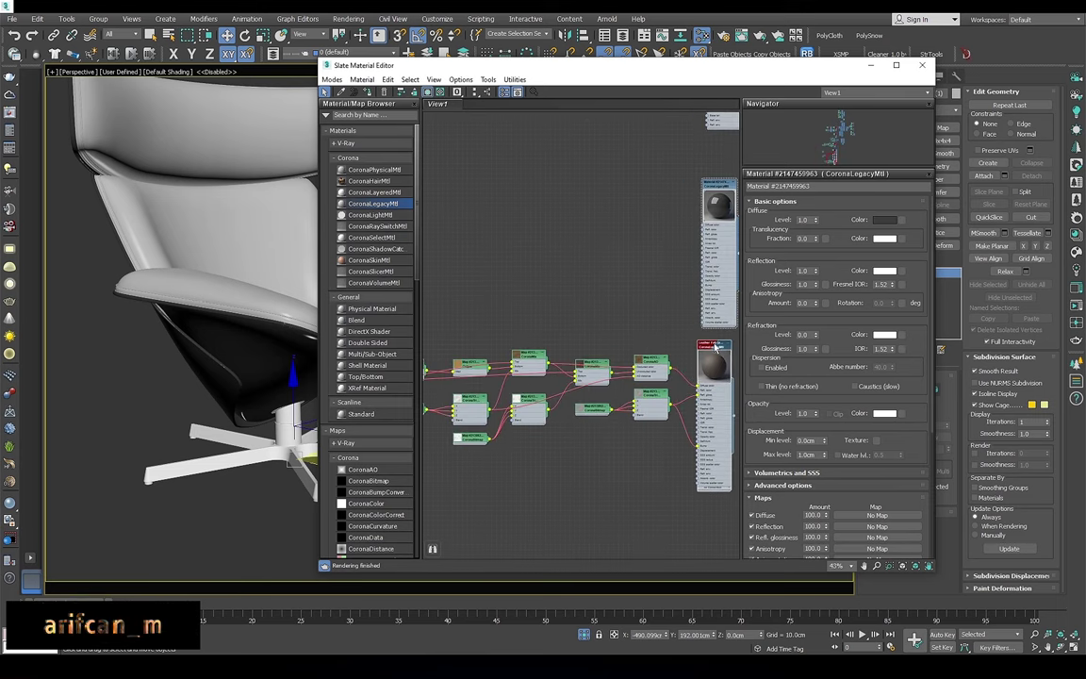
pyautogui.rightClick(703, 346)
pyautogui.click(745, 351)
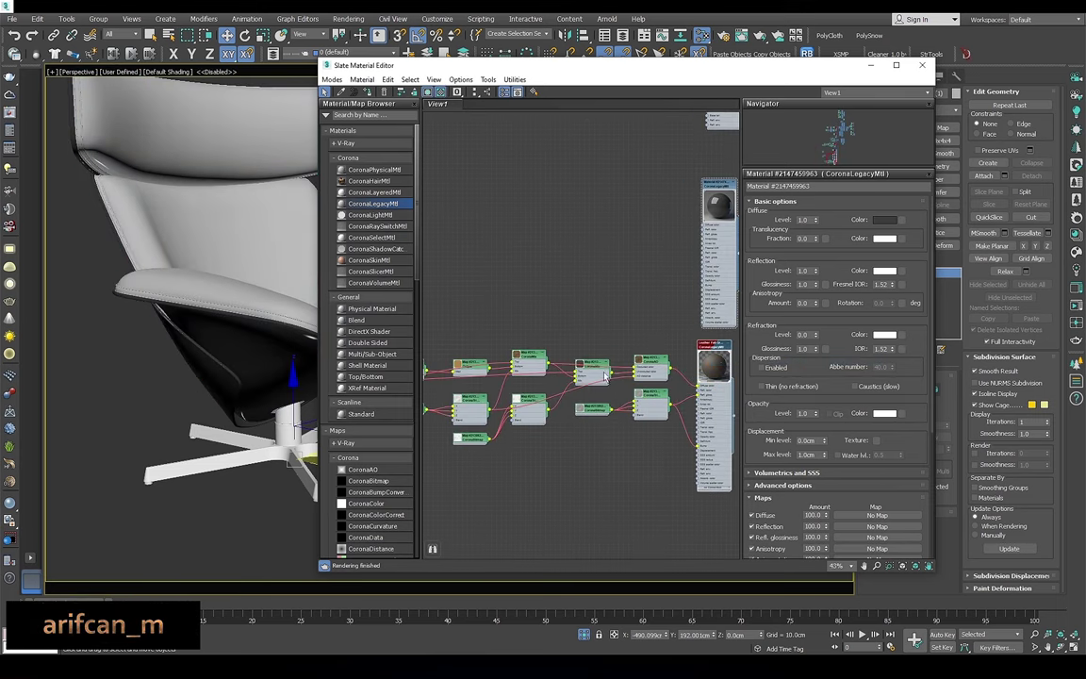
pyautogui.moveTo(543, 322); pyautogui.dragTo(549, 321, button='middle')
pyautogui.scroll(1, 507, 376)
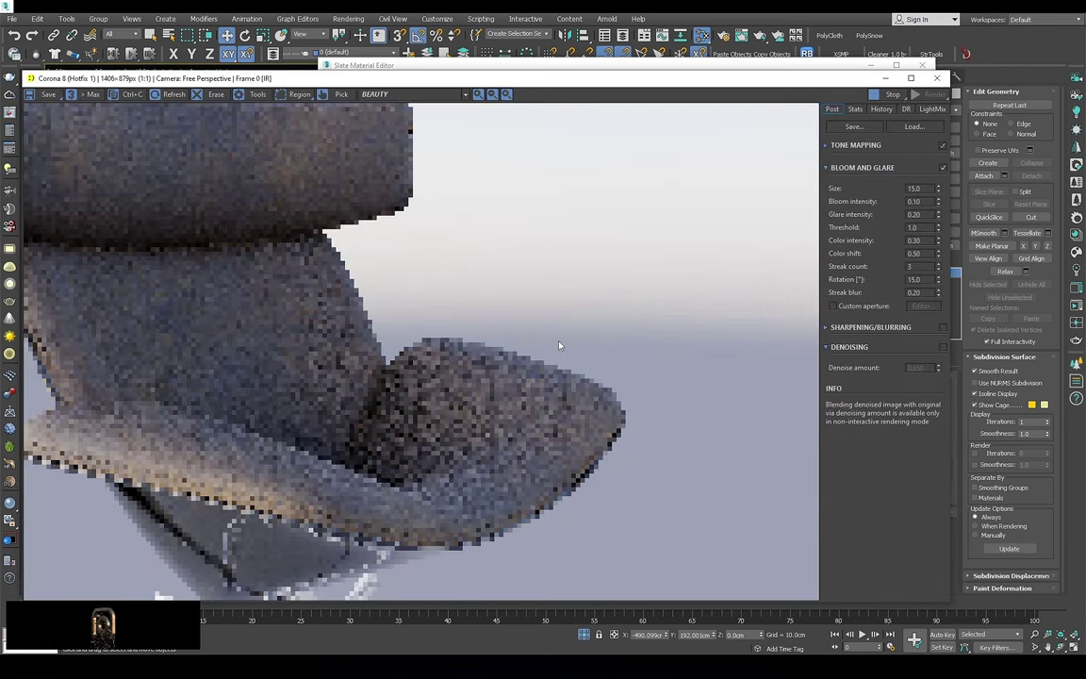
pyautogui.scroll(1, 476, 358)
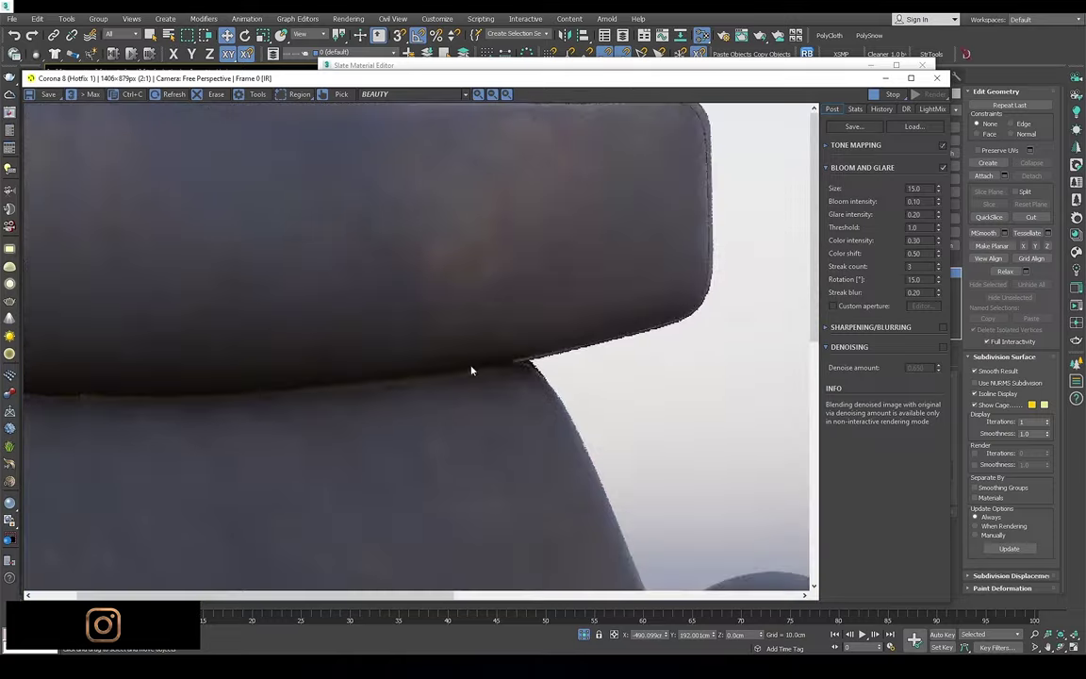
pyautogui.scroll(-1, 471, 370)
pyautogui.click(938, 80)
# Group the chair parts and rotate the group about 35° in Top view
pyautogui.press('t')
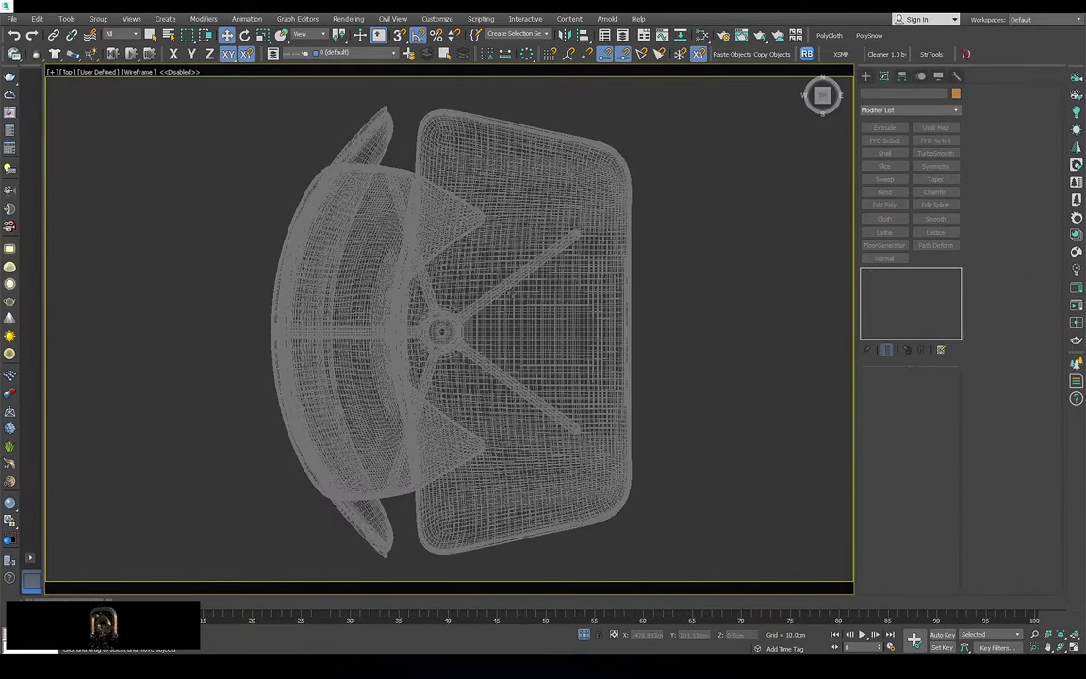
pyautogui.click(97, 19)
pyautogui.click(108, 31)
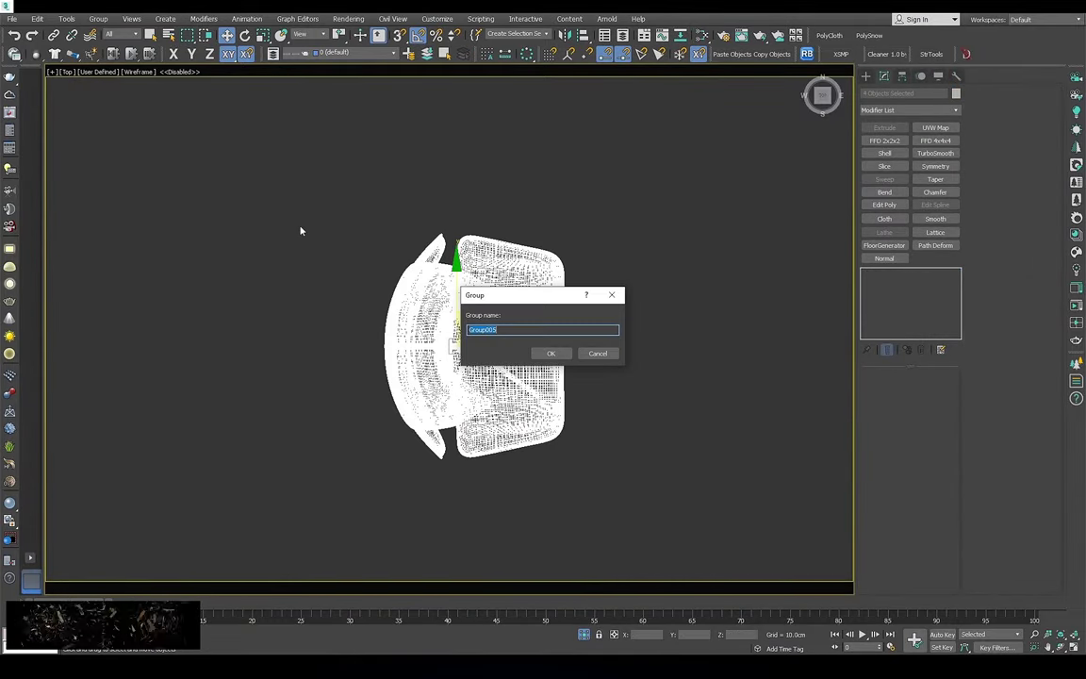
pyautogui.click(553, 353)
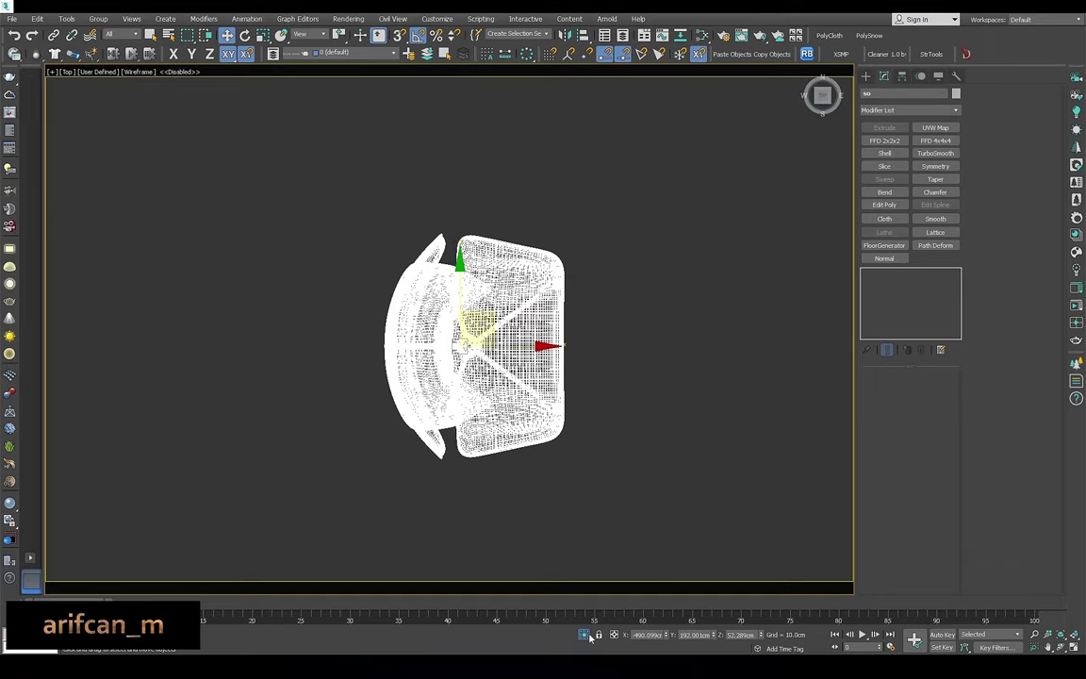
pyautogui.scroll(-2, 565, 358)
pyautogui.scroll(2, 566, 358)
pyautogui.press('e')
pyautogui.moveTo(441, 291); pyautogui.dragTo(401, 297)
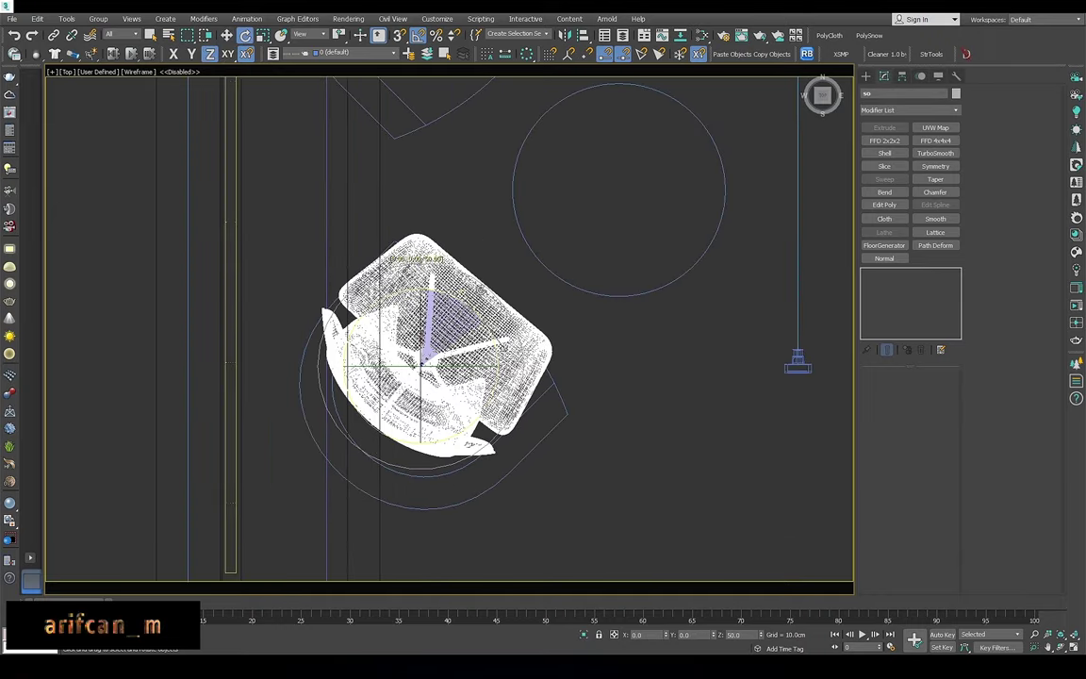
pyautogui.press('w')
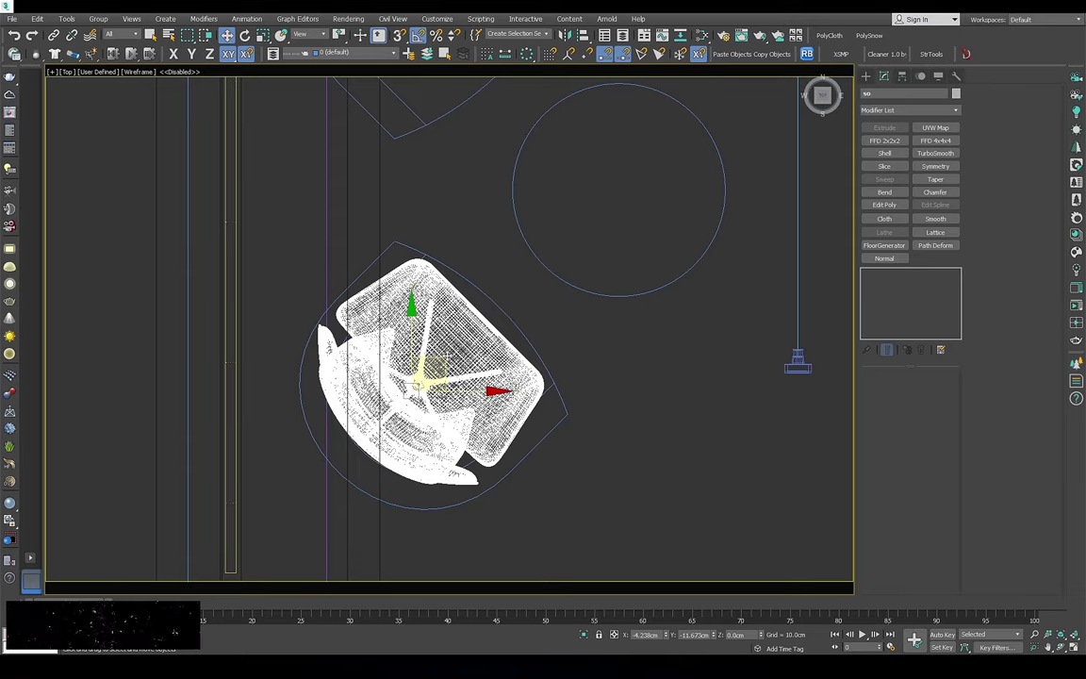
# Mirror the chair as a copy and move the twin up beside the rug
pyautogui.scroll(-2, 529, 412)
pyautogui.click(563, 34)
pyautogui.click(529, 360)
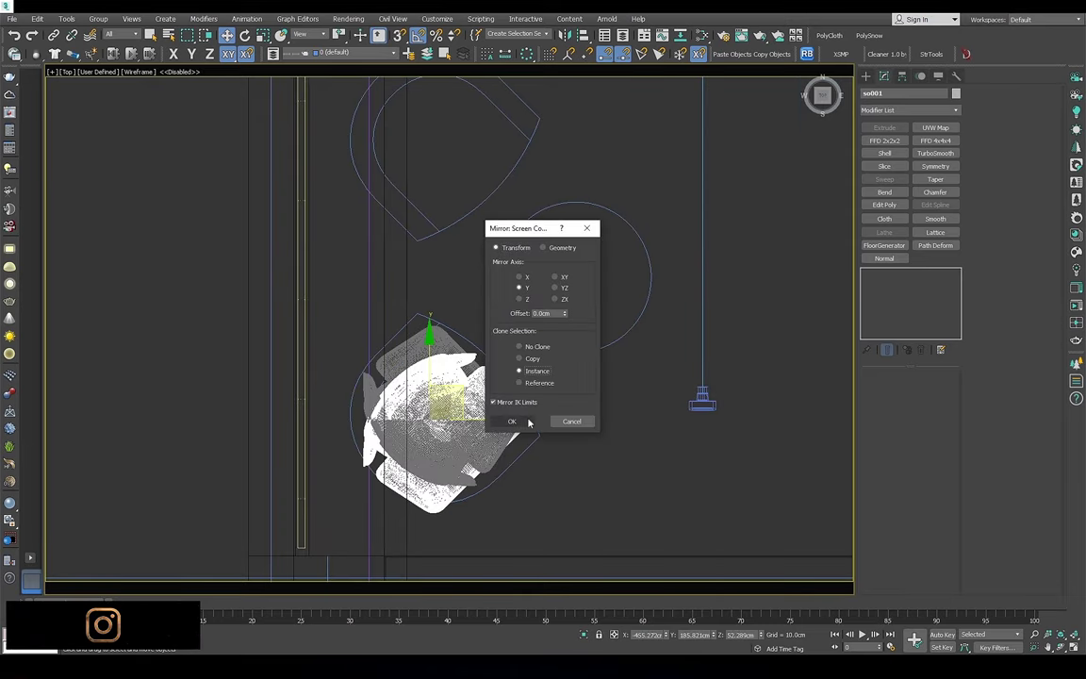
pyautogui.click(512, 422)
pyautogui.moveTo(429, 325); pyautogui.dragTo(429, 132)
pyautogui.moveTo(395, 332)
pyautogui.keyDown('alt'); pyautogui.mouseDown(button='middle')
pyautogui.moveTo(464, 290)
pyautogui.moveTo(443, 330)
pyautogui.mouseUp(button='middle'); pyautogui.keyUp('alt')
pyautogui.press('t')
pyautogui.scroll(2, 481, 340)
pyautogui.scroll(-3, 457, 321)
# Select the pair of side tables and move them onto the rug between the armchairs
pyautogui.press('t')
pyautogui.scroll(3, 430, 283)
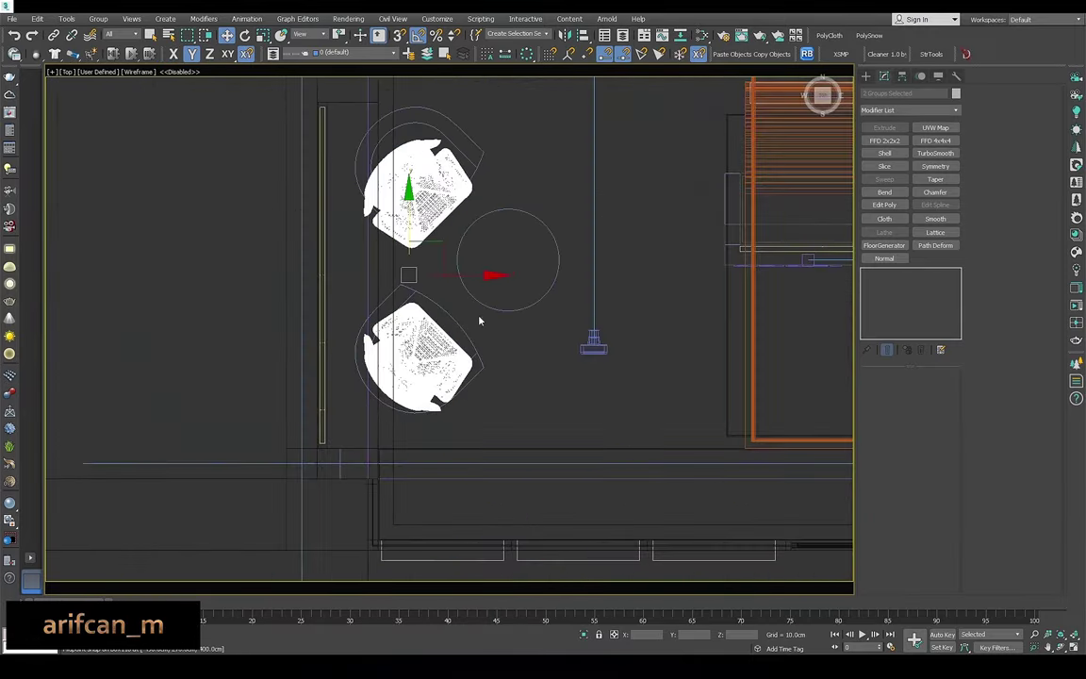
pyautogui.scroll(1, 430, 283)
pyautogui.click(536, 301)
pyautogui.scroll(2, 537, 301)
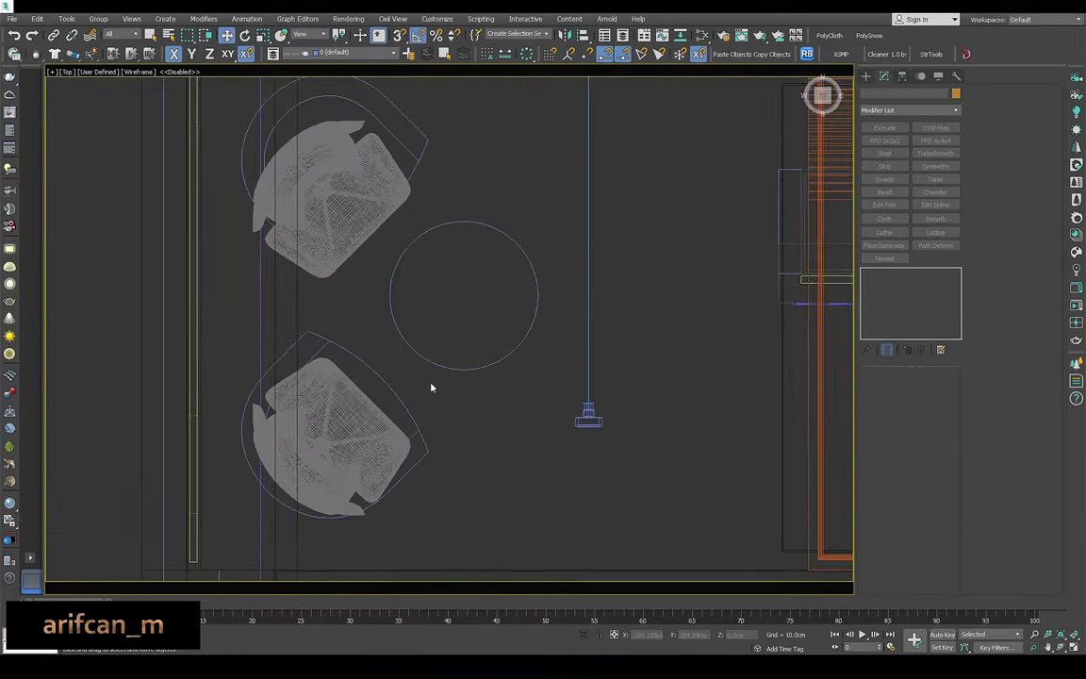
pyautogui.scroll(-5, 581, 381)
pyautogui.click(581, 381)
pyautogui.press('z')
pyautogui.scroll(3, 517, 357)
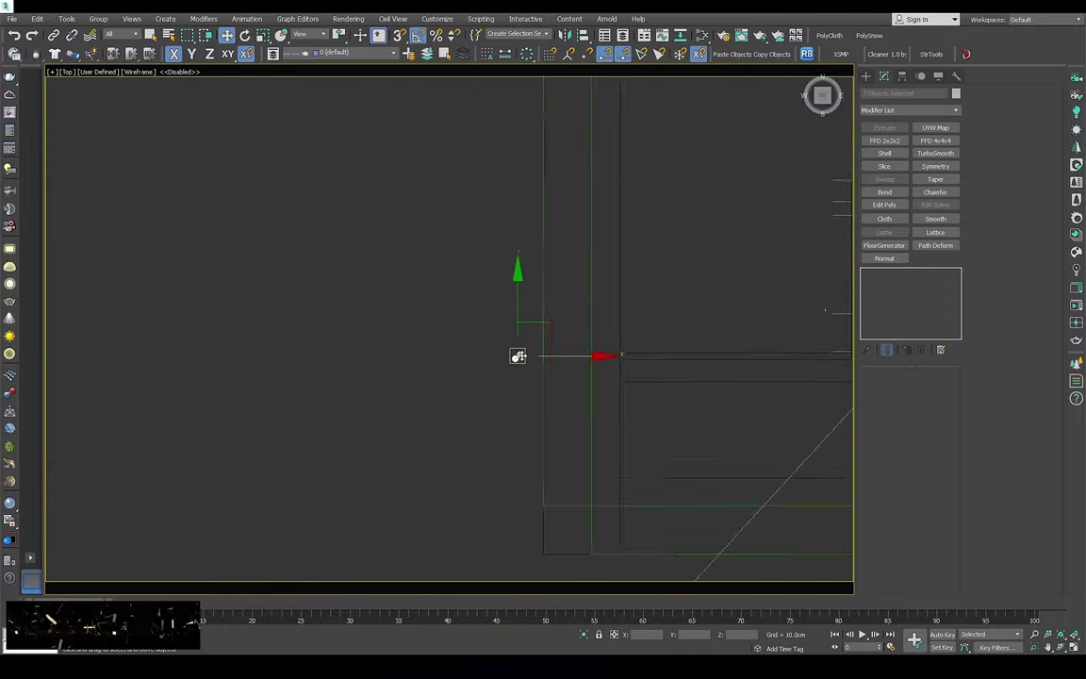
pyautogui.scroll(-6, 680, 326)
pyautogui.scroll(4, 660, 330)
pyautogui.scroll(2, 613, 377)
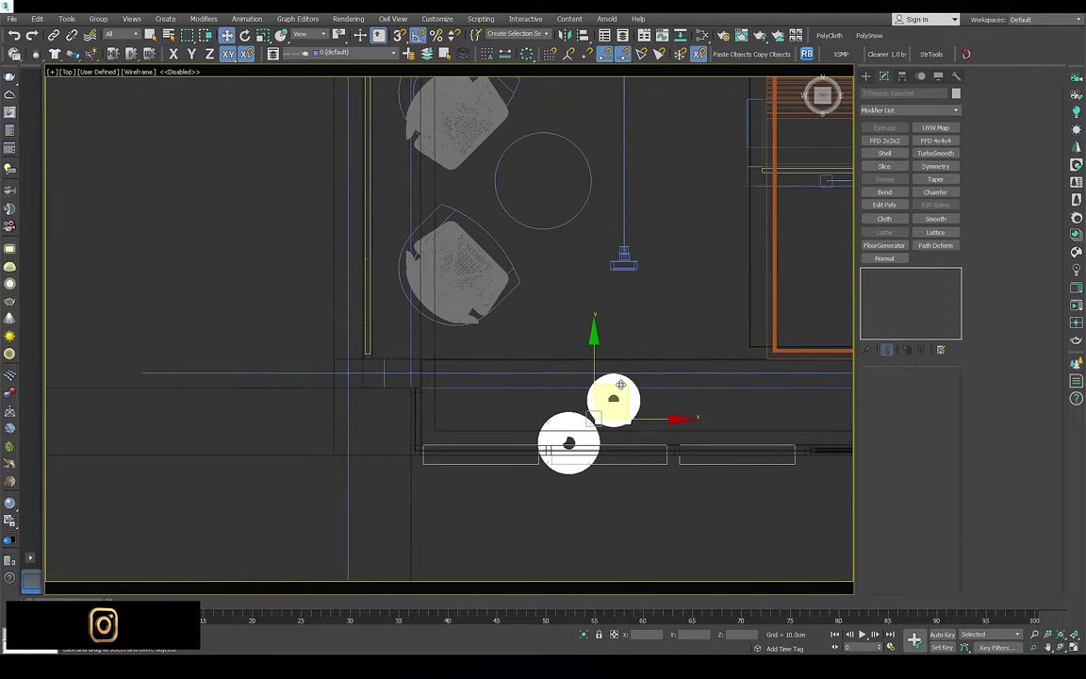
pyautogui.moveTo(613, 377)
pyautogui.keyDown('alt'); pyautogui.mouseDown(button='middle')
pyautogui.moveTo(527, 122)
pyautogui.moveTo(460, 223)
pyautogui.mouseUp(button='middle'); pyautogui.keyUp('alt')
# Rotate the side tables 30° about Z and check the room in shaded Perspective
pyautogui.press('z')
pyautogui.press('t')
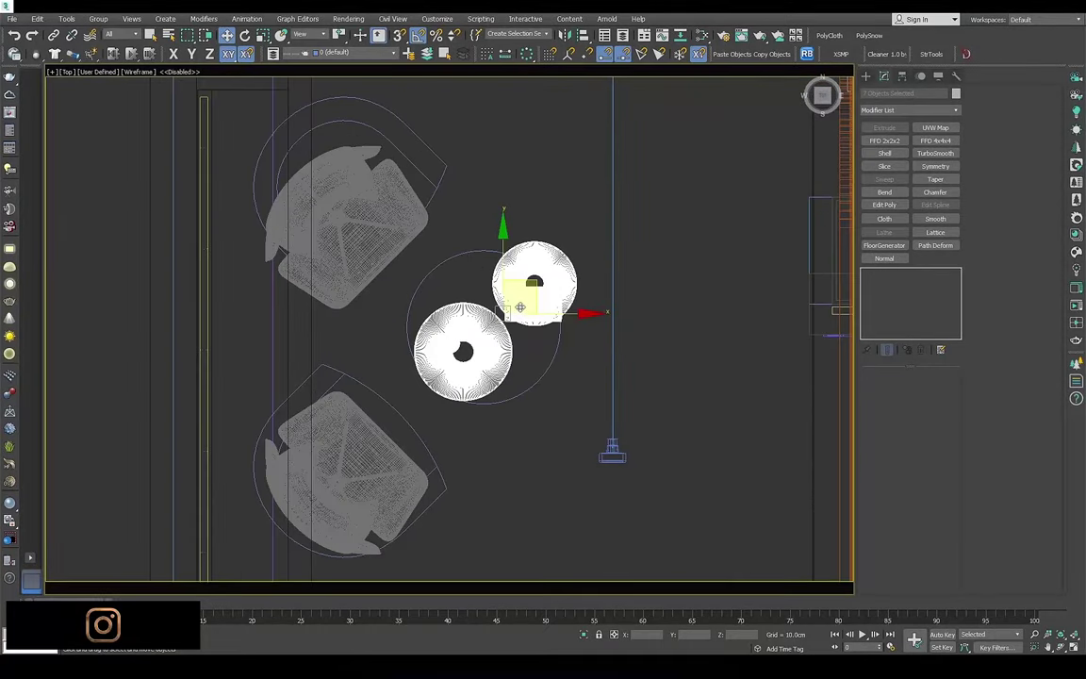
pyautogui.press('e')
pyautogui.moveTo(564, 271); pyautogui.dragTo(563, 254)
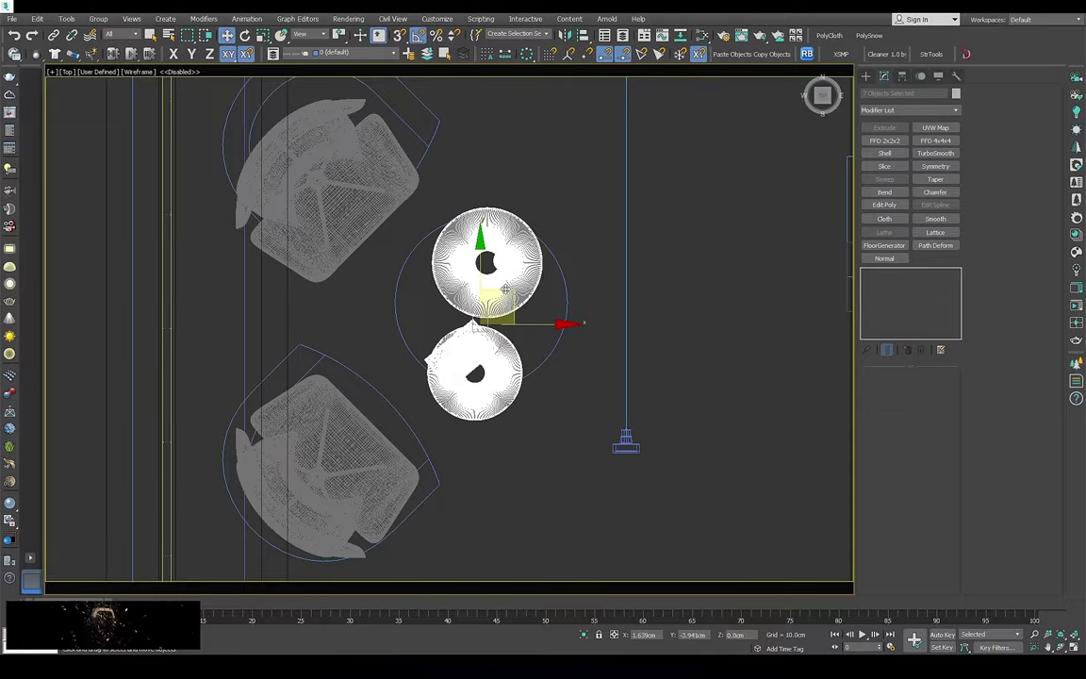
pyautogui.scroll(-3, 506, 289)
pyautogui.keyDown('alt'); pyautogui.moveTo(505, 289); pyautogui.dragTo(453, 390, button='middle'); pyautogui.keyUp('alt')
pyautogui.scroll(1, 454, 389)
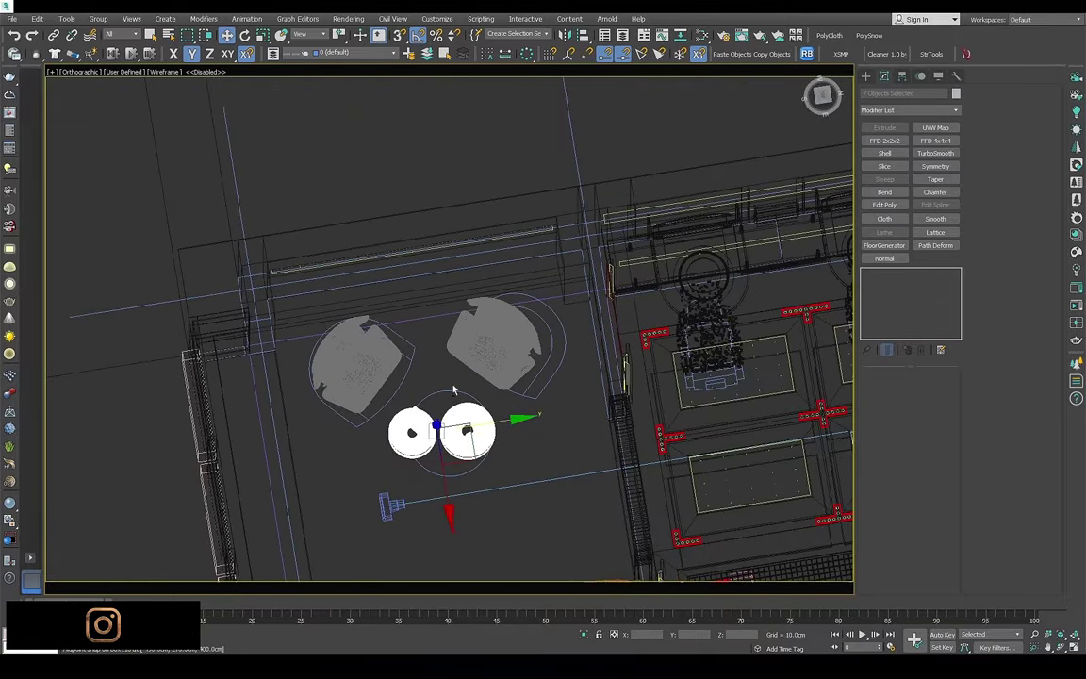
pyautogui.press('t')
pyautogui.press('F3')
# Orbit and zoom the shaded view, and add the right table to the selection
pyautogui.press('p')
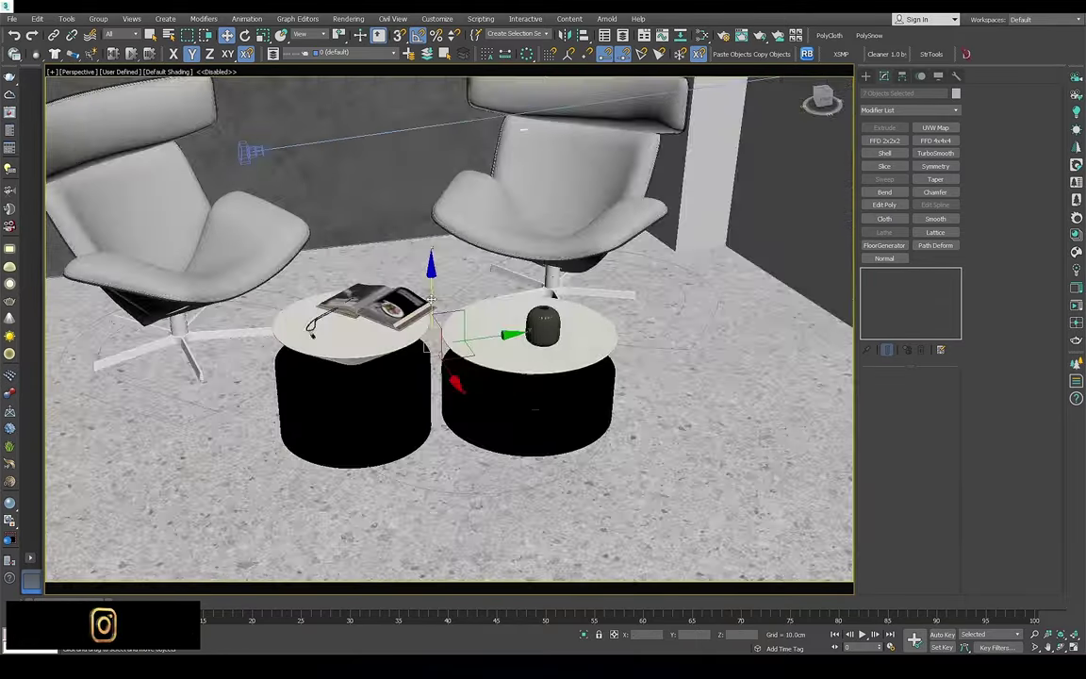
pyautogui.moveTo(454, 381)
pyautogui.keyDown('alt'); pyautogui.mouseDown(button='middle')
pyautogui.moveTo(484, 364)
pyautogui.moveTo(456, 337)
pyautogui.moveTo(318, 339)
pyautogui.mouseUp(button='middle'); pyautogui.keyUp('alt')
pyautogui.scroll(2, 456, 336)
pyautogui.scroll(1, 318, 340)
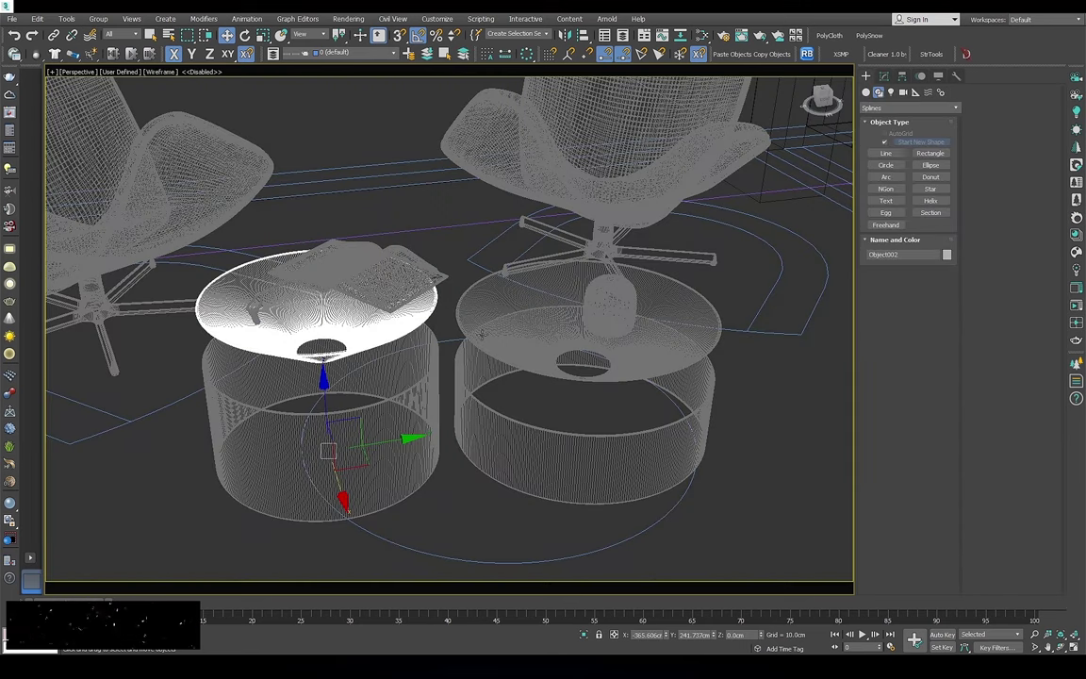
pyautogui.keyDown('ctrl'); pyautogui.click(481, 332); pyautogui.keyUp('ctrl')
pyautogui.press('F3')
# Give the selected table tops a light grey (200) colour in the material editor
pyautogui.press('m')
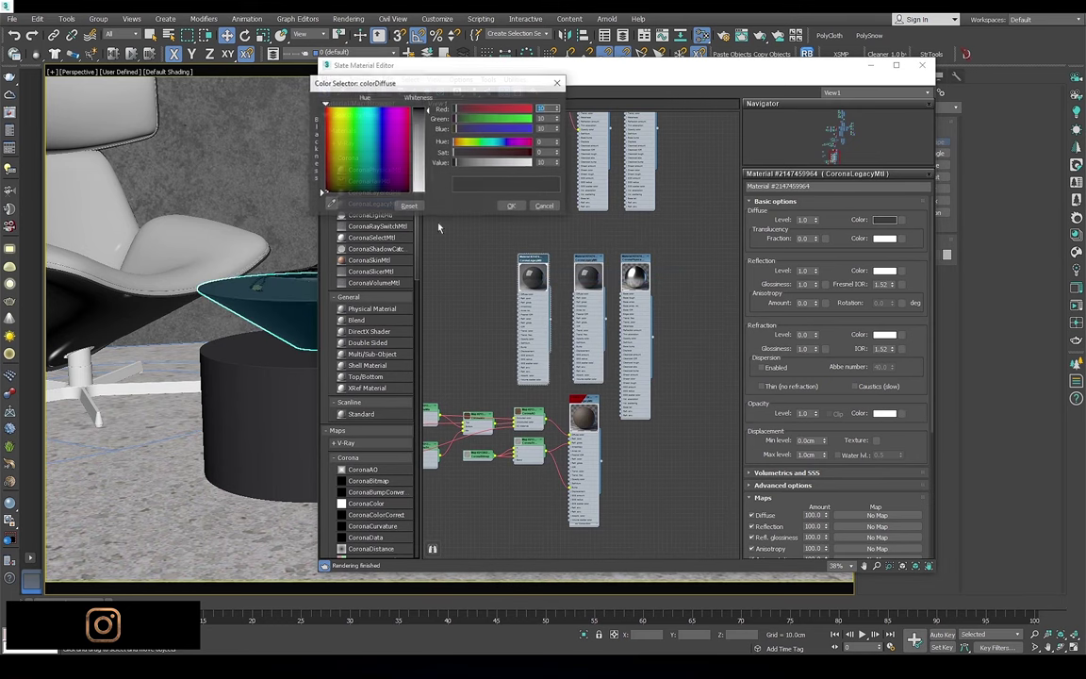
pyautogui.write('200')
pyautogui.press('Return')
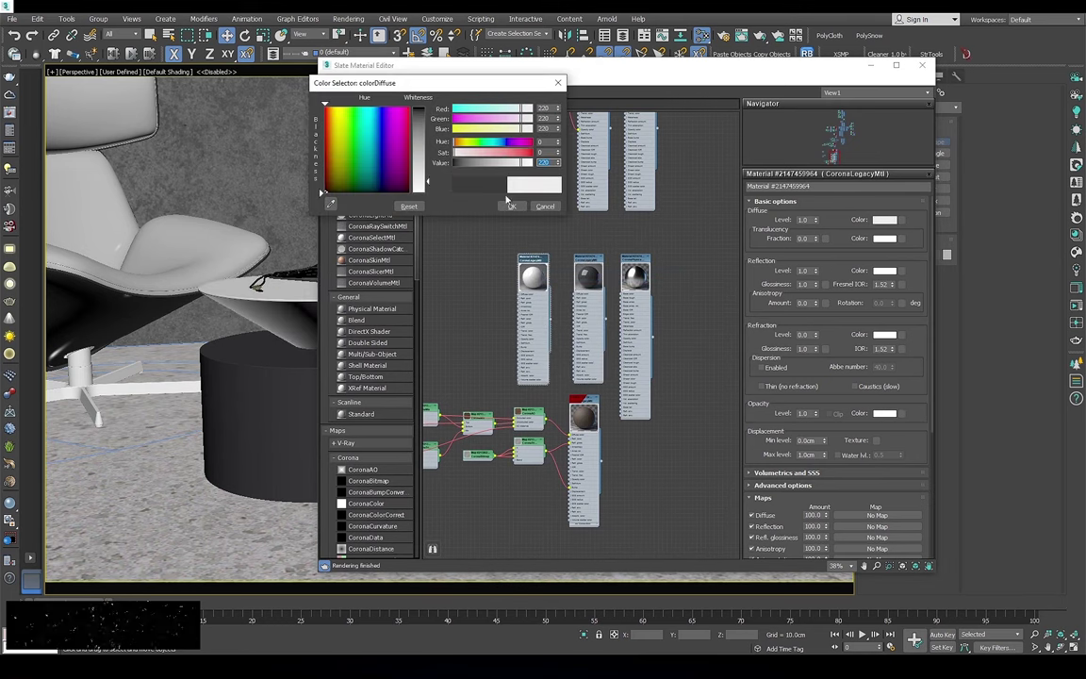
pyautogui.click(510, 206)
pyautogui.keyDown('alt'); pyautogui.moveTo(283, 321); pyautogui.dragTo(170, 323, button='middle'); pyautogui.keyUp('alt')
pyautogui.rightClick(528, 253)
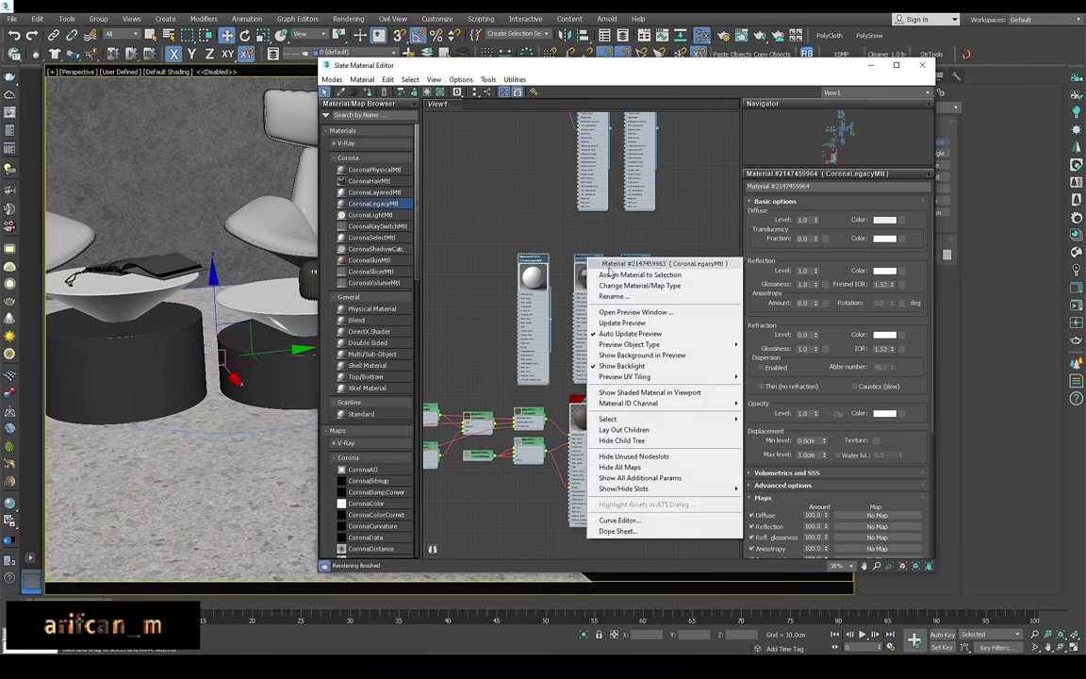
pyautogui.press('Escape')
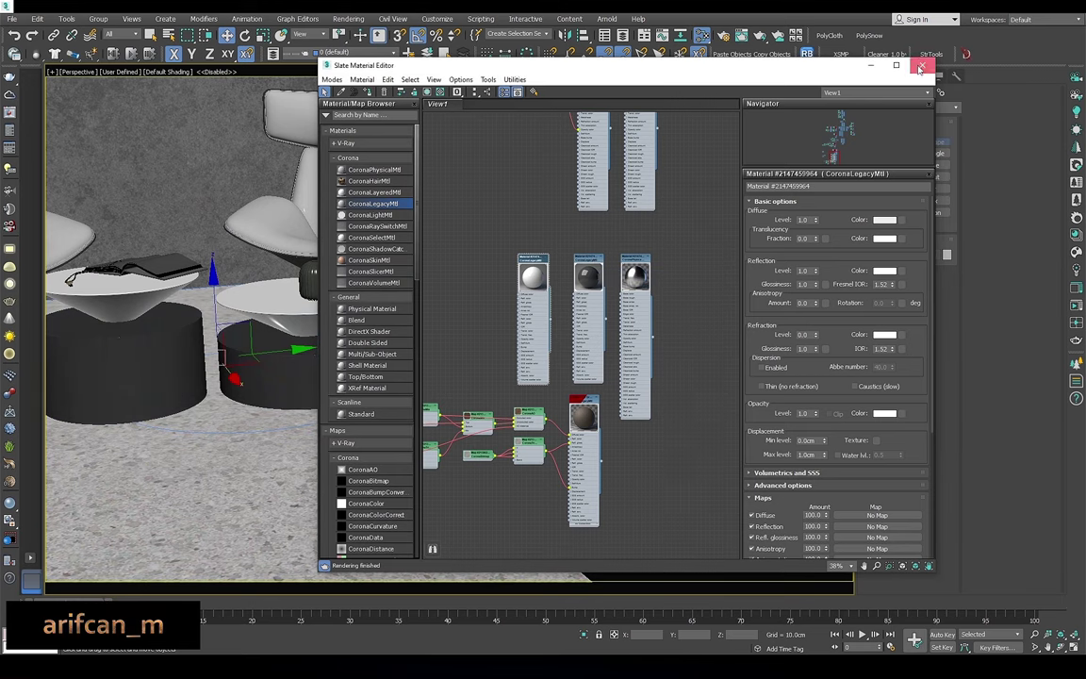
# Close the material editor and look through Corona Camera005
pyautogui.click(920, 68)
pyautogui.press('c')
pyautogui.click(543, 284)
# In Top view, Shift-drag the camera to clone it as Corona Camera007
pyautogui.press('Return')
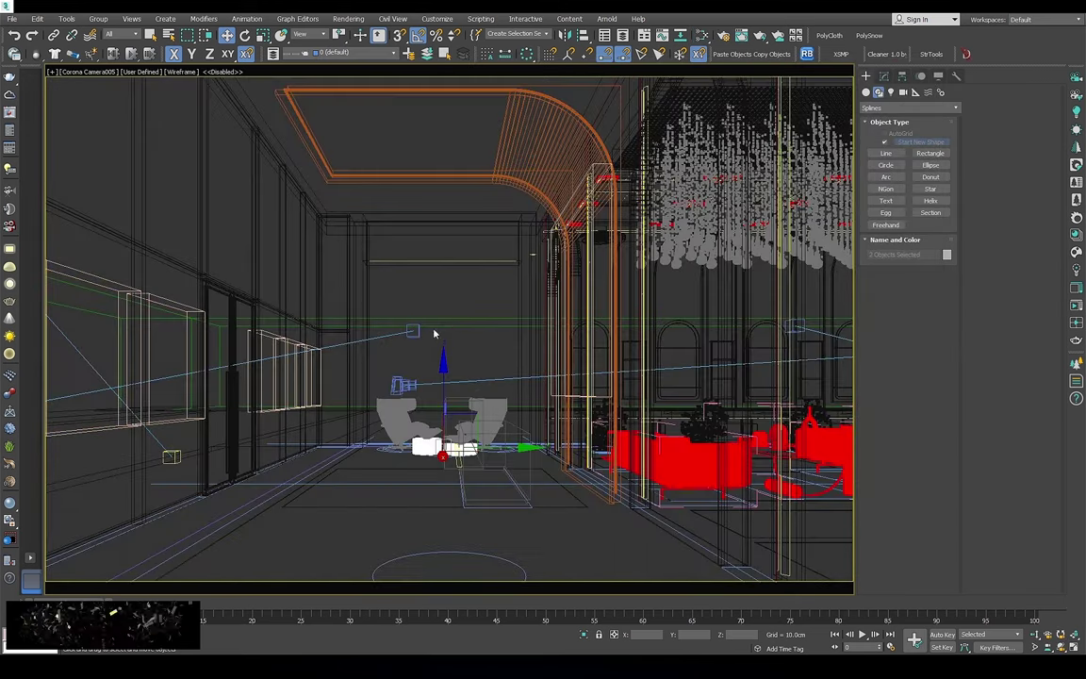
pyautogui.press('F3')
pyautogui.press('t')
pyautogui.scroll(5, 462, 276)
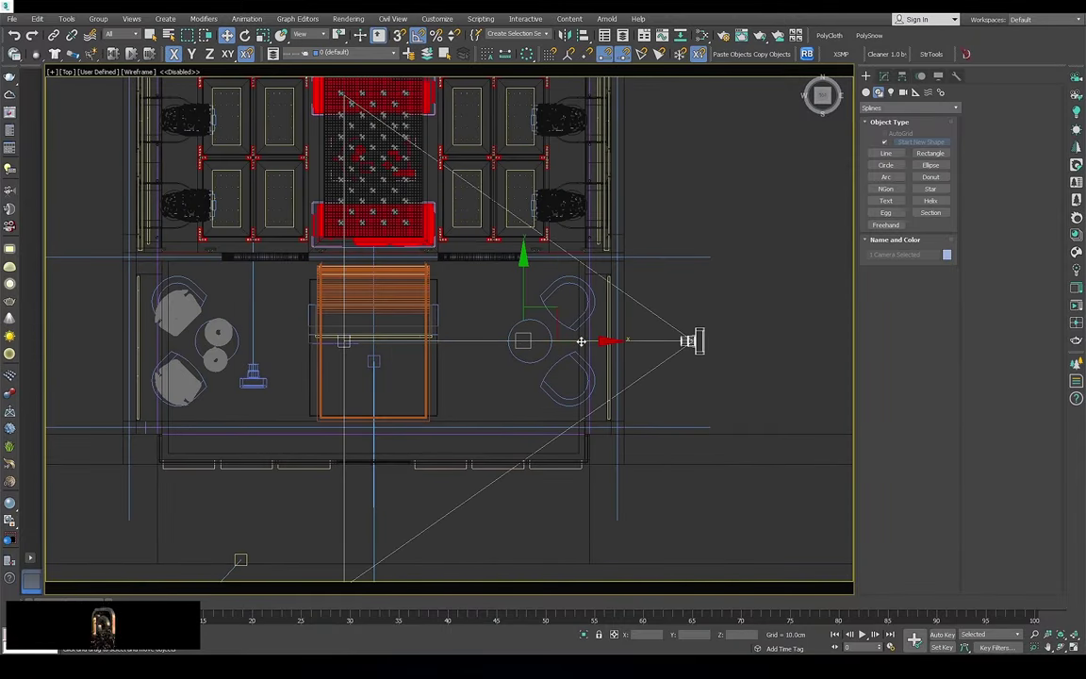
pyautogui.keyDown('shift'); pyautogui.moveTo(580, 341); pyautogui.dragTo(517, 338); pyautogui.keyUp('shift')
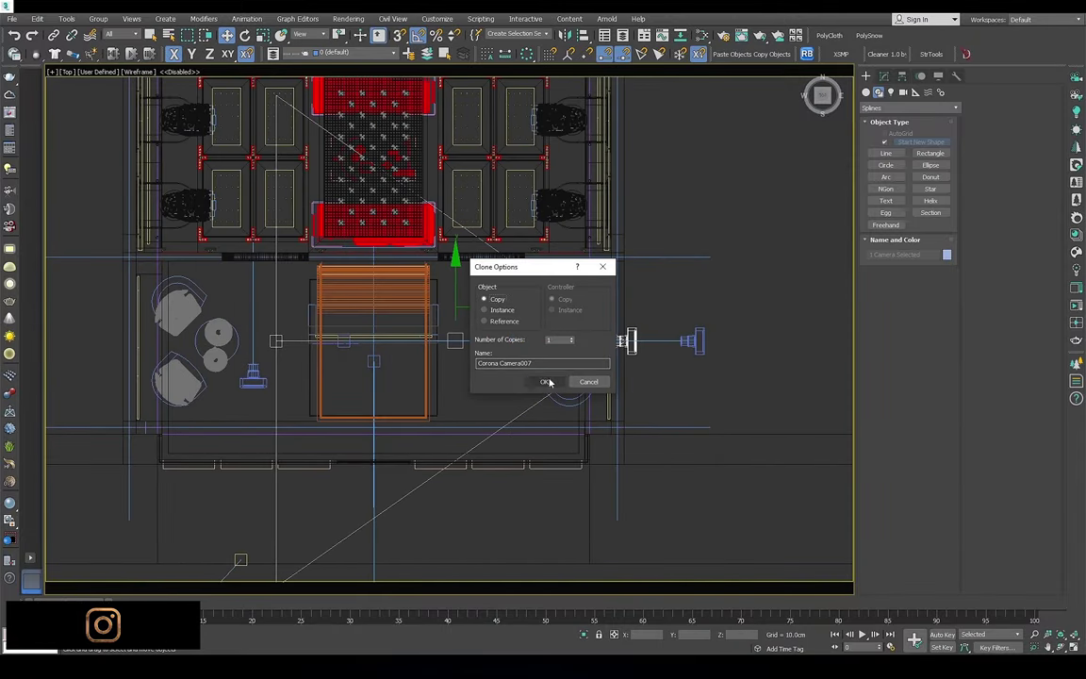
pyautogui.click(549, 382)
# Slide the copied camera further along X and reselect it
pyautogui.keyDown('alt'); pyautogui.moveTo(601, 273); pyautogui.dragTo(446, 334, button='middle'); pyautogui.keyUp('alt')
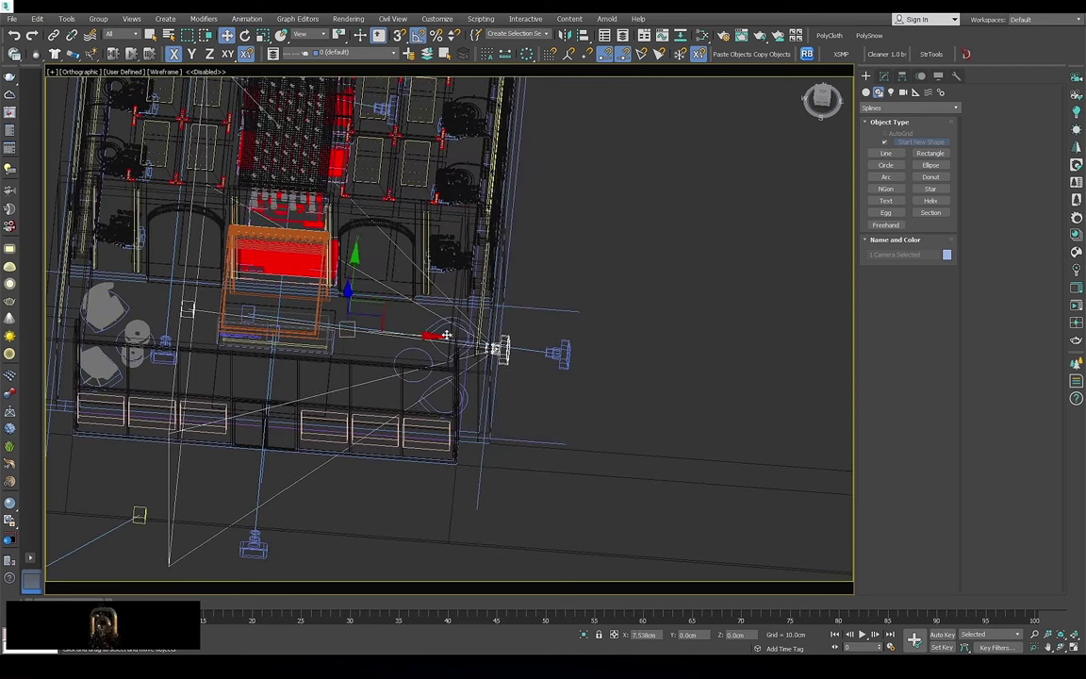
pyautogui.moveTo(446, 335); pyautogui.dragTo(759, 361)
pyautogui.moveTo(682, 395); pyautogui.dragTo(565, 395, button='middle')
pyautogui.moveTo(565, 395); pyautogui.dragTo(649, 375)
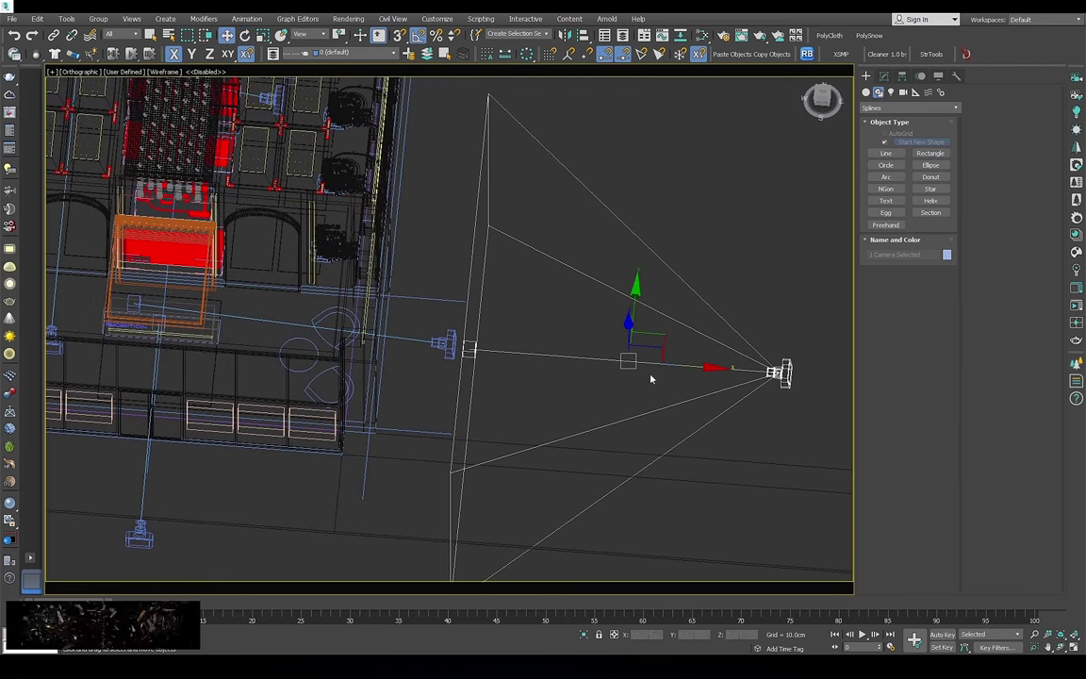
pyautogui.click(775, 372)
pyautogui.click(612, 359)
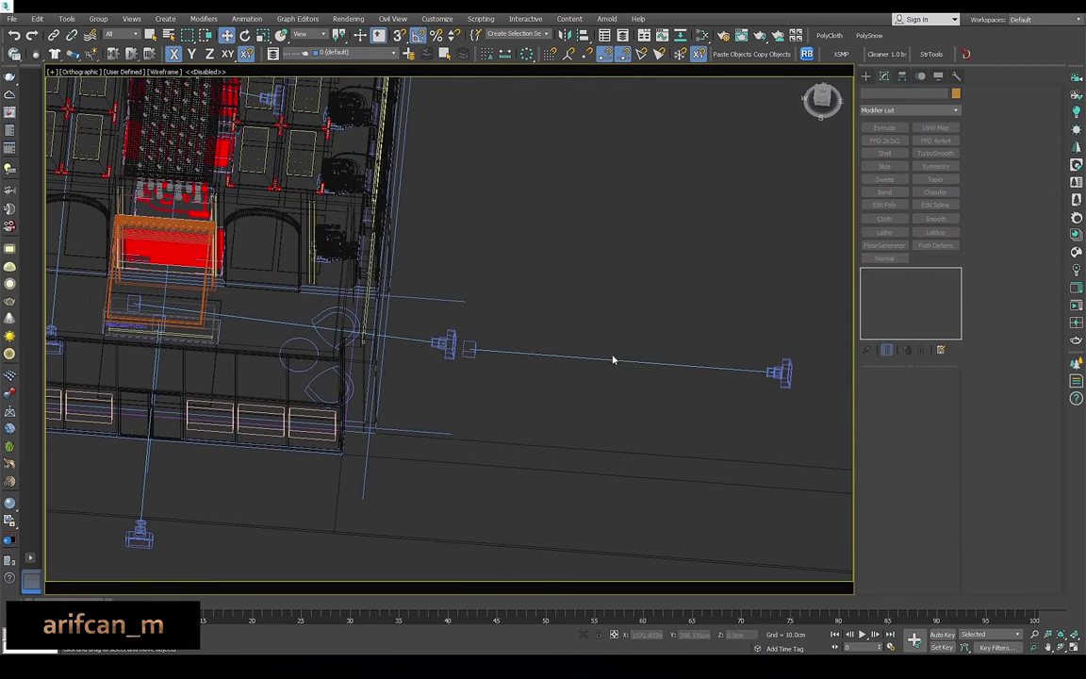
pyautogui.click(608, 361)
# Rotate Corona Camera007 about -185° on Z and move it toward the room's left side
pyautogui.press('t')
pyautogui.press('e')
pyautogui.moveTo(492, 260); pyautogui.dragTo(606, 257)
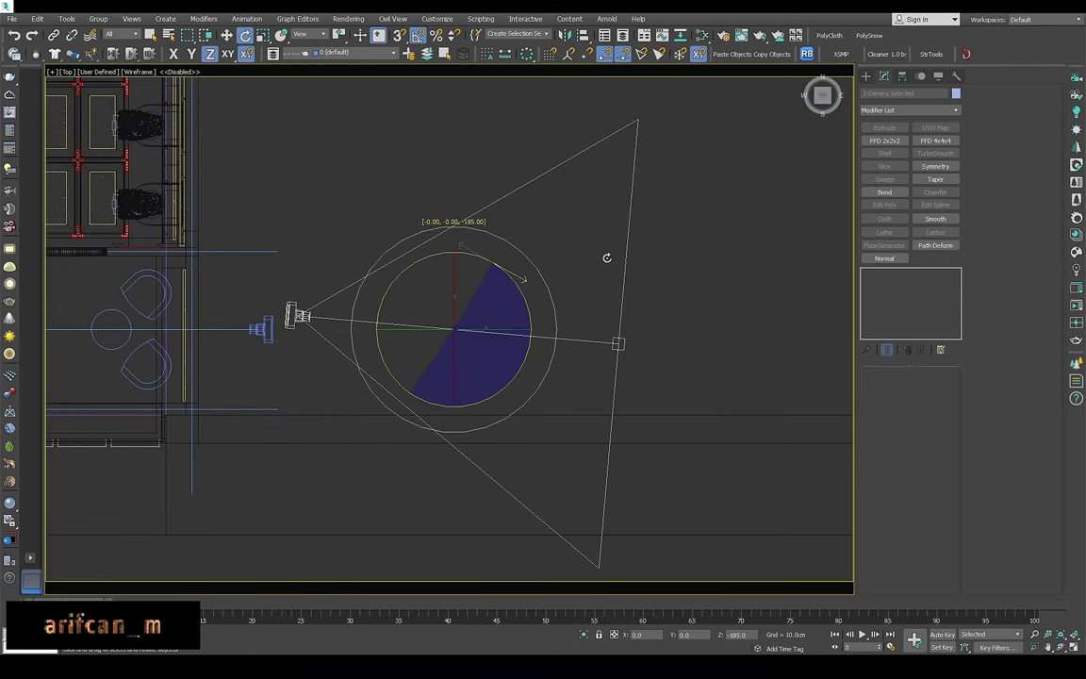
pyautogui.press('w')
pyautogui.scroll(-3, 644, 293)
pyautogui.press('e')
pyautogui.press('w')
pyautogui.moveTo(695, 308); pyautogui.dragTo(441, 304)
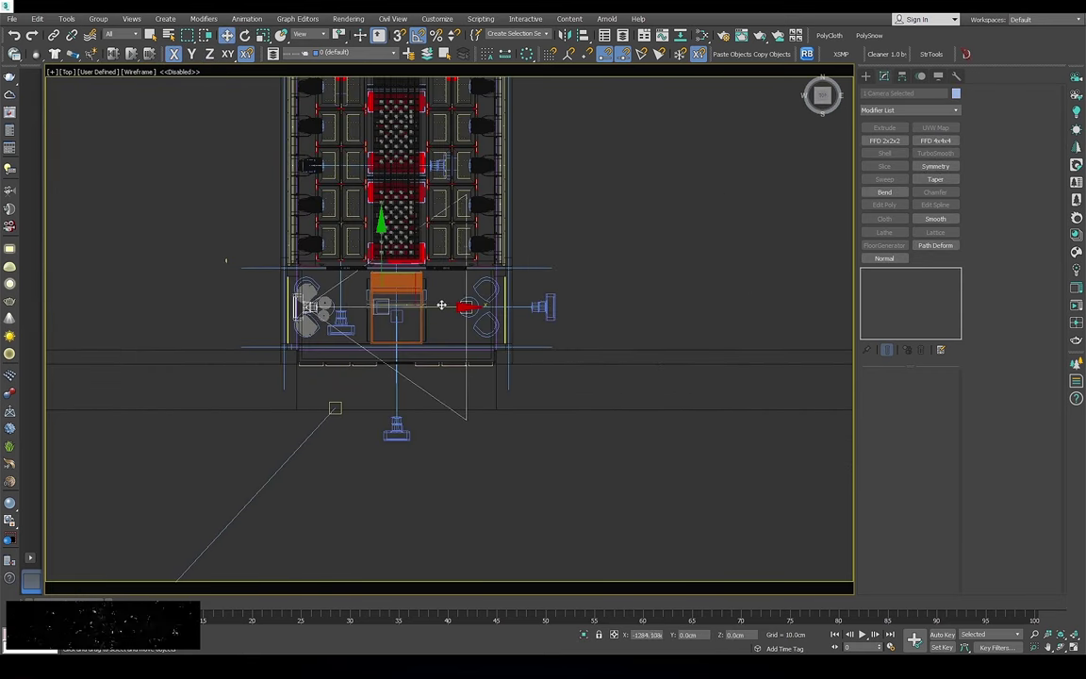
pyautogui.scroll(3, 480, 313)
pyautogui.click(135, 300)
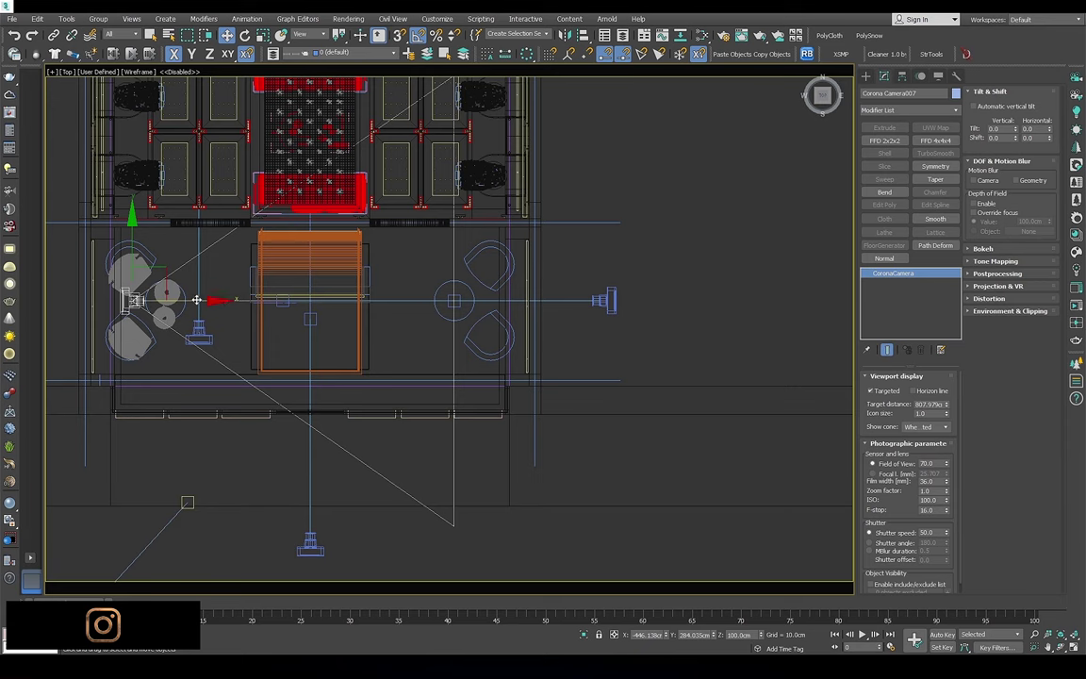
# Look through Corona Camera007, then return to Top view and zoom onto the furniture
pyautogui.press('c')
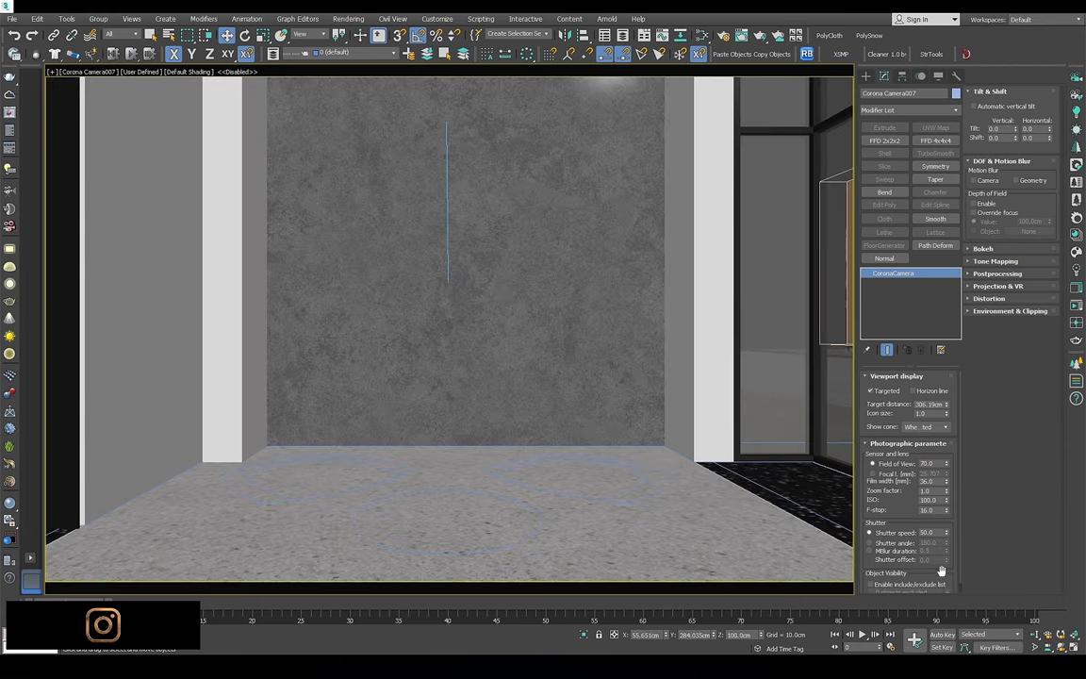
pyautogui.press('t')
pyautogui.scroll(5, 472, 391)
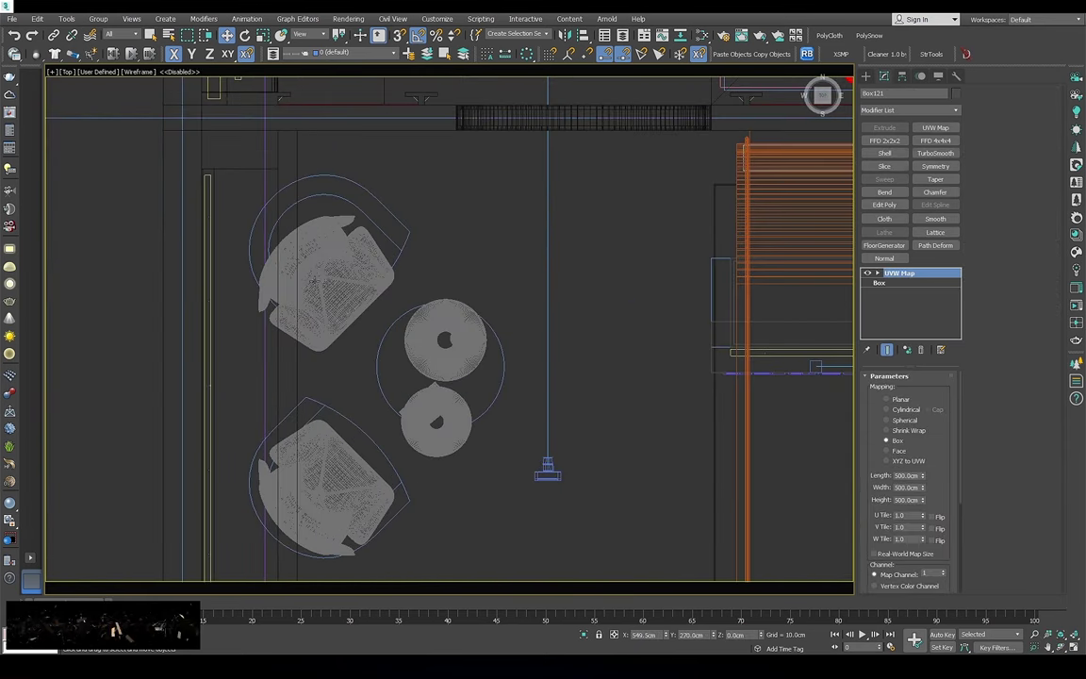
pyautogui.scroll(3, 473, 391)
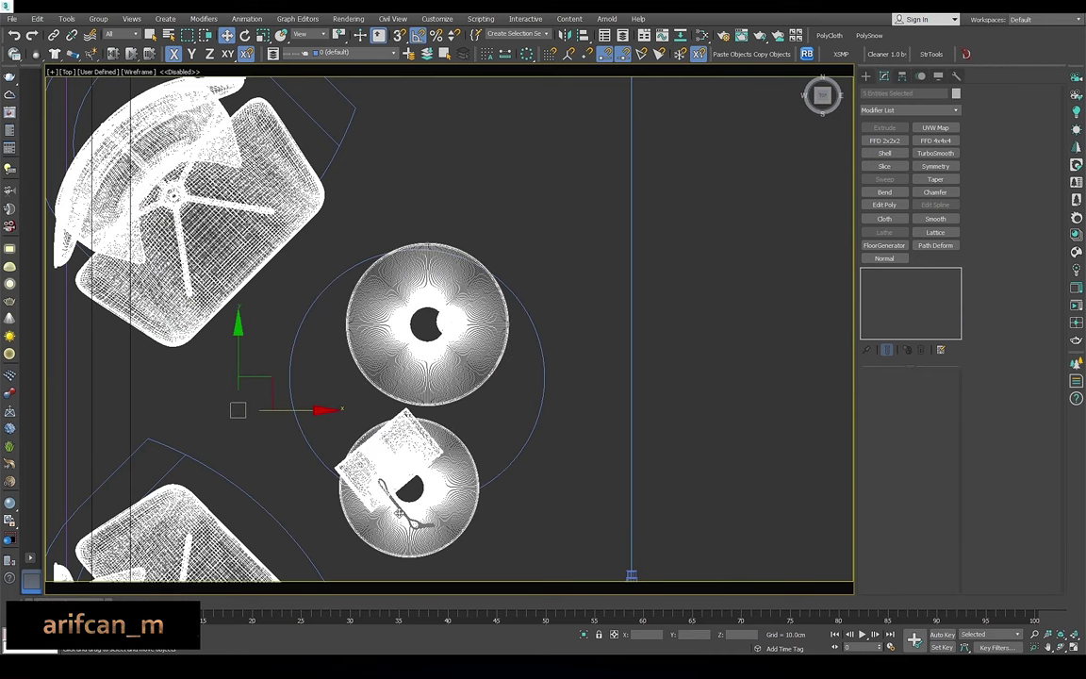
pyautogui.scroll(-4, 400, 514)
pyautogui.scroll(-5, 380, 370)
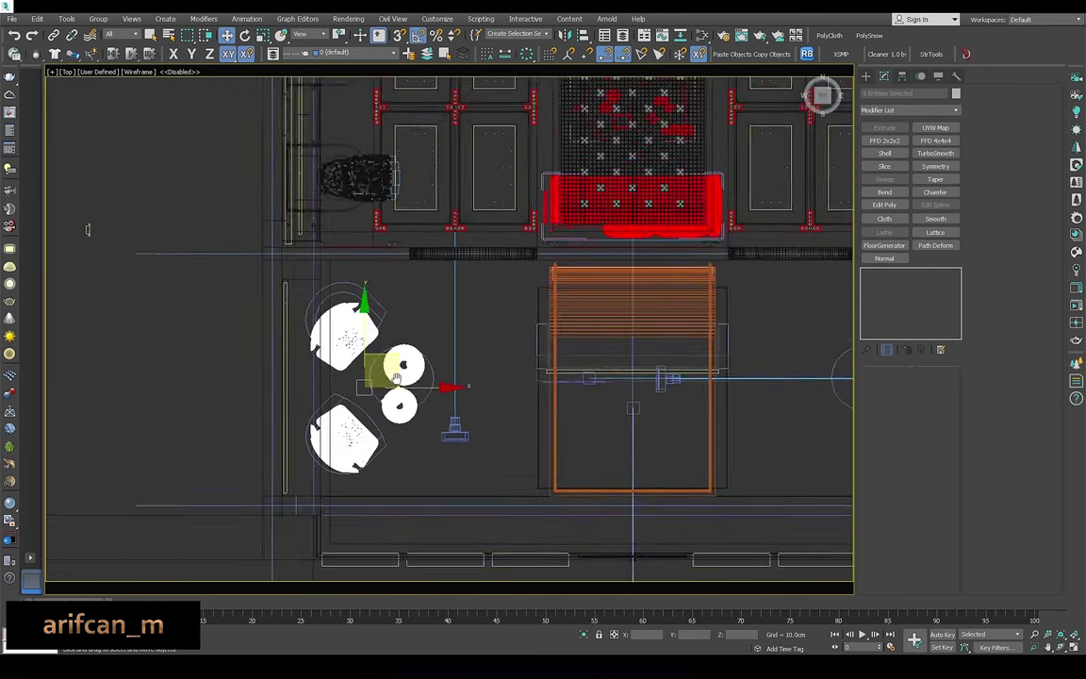
pyautogui.scroll(-2, 330, 368)
pyautogui.scroll(3, 317, 361)
pyautogui.scroll(3, 317, 361)
# Shift-rotate a -180° copy of the chairs and tables and move it to the right side
pyautogui.press('e')
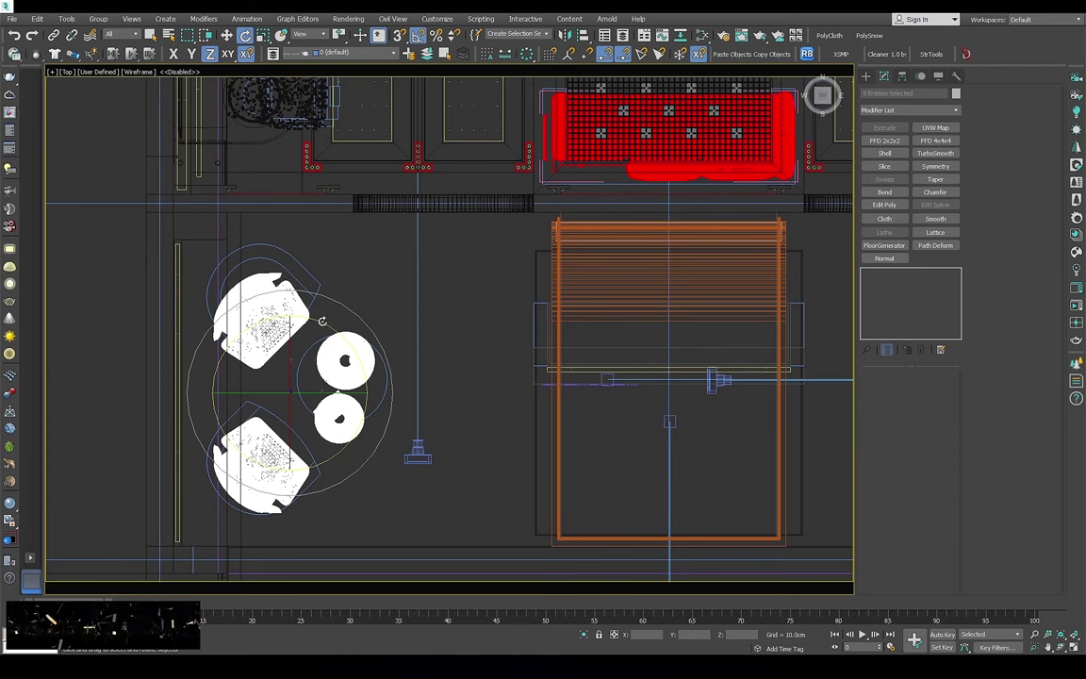
pyautogui.keyDown('shift'); pyautogui.moveTo(317, 321); pyautogui.dragTo(431, 330); pyautogui.keyUp('shift')
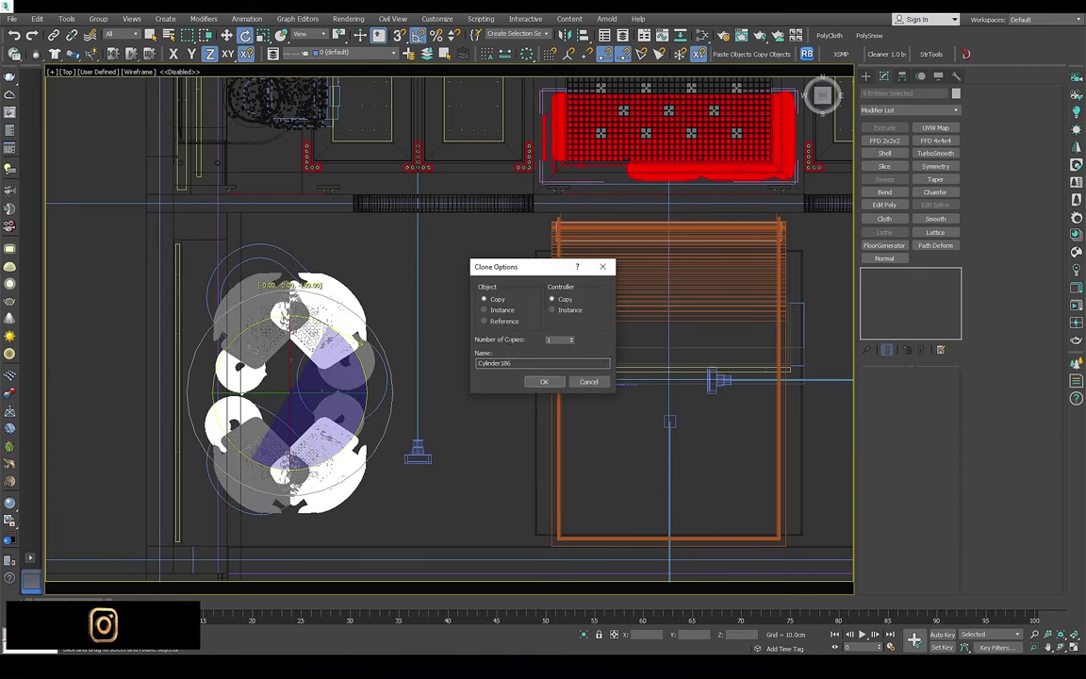
pyautogui.click(544, 381)
pyautogui.scroll(-2, 377, 377)
pyautogui.press('w')
pyautogui.moveTo(318, 381); pyautogui.dragTo(681, 383)
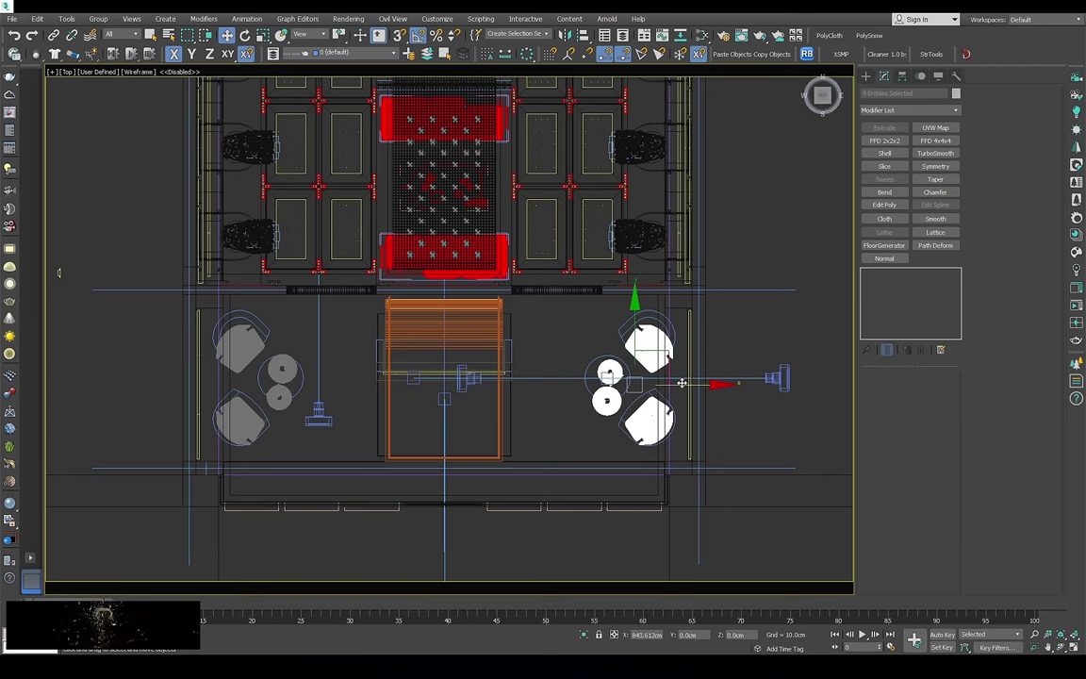
pyautogui.click(575, 354)
# View through Corona Camera007 and start an interactive Corona render
pyautogui.press('c')
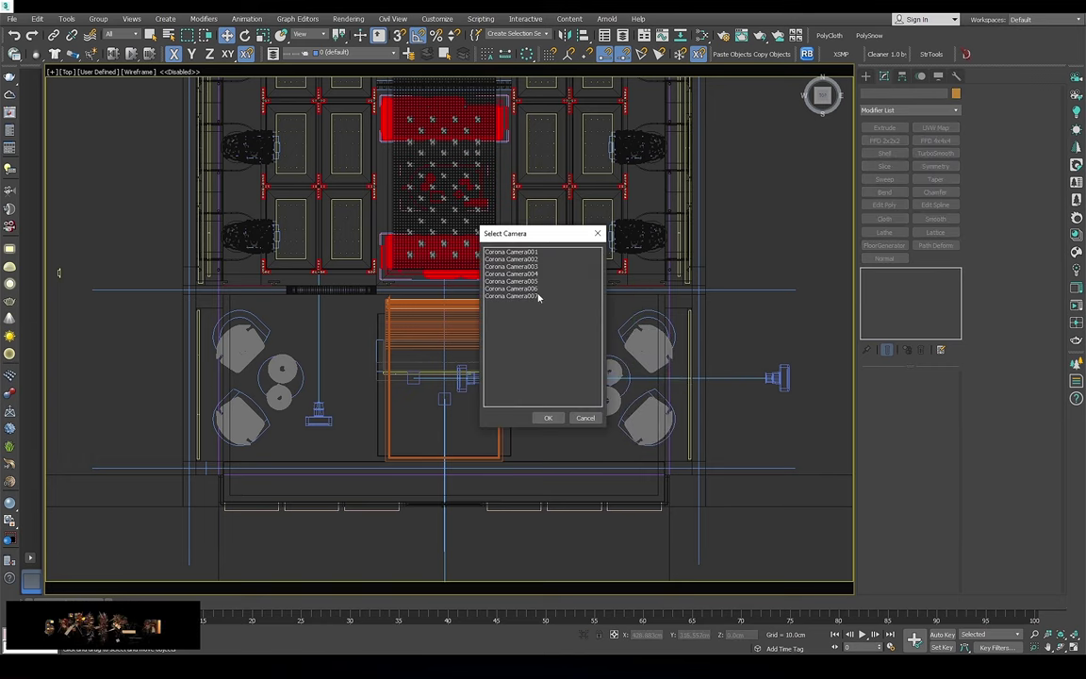
pyautogui.doubleClick(541, 295)
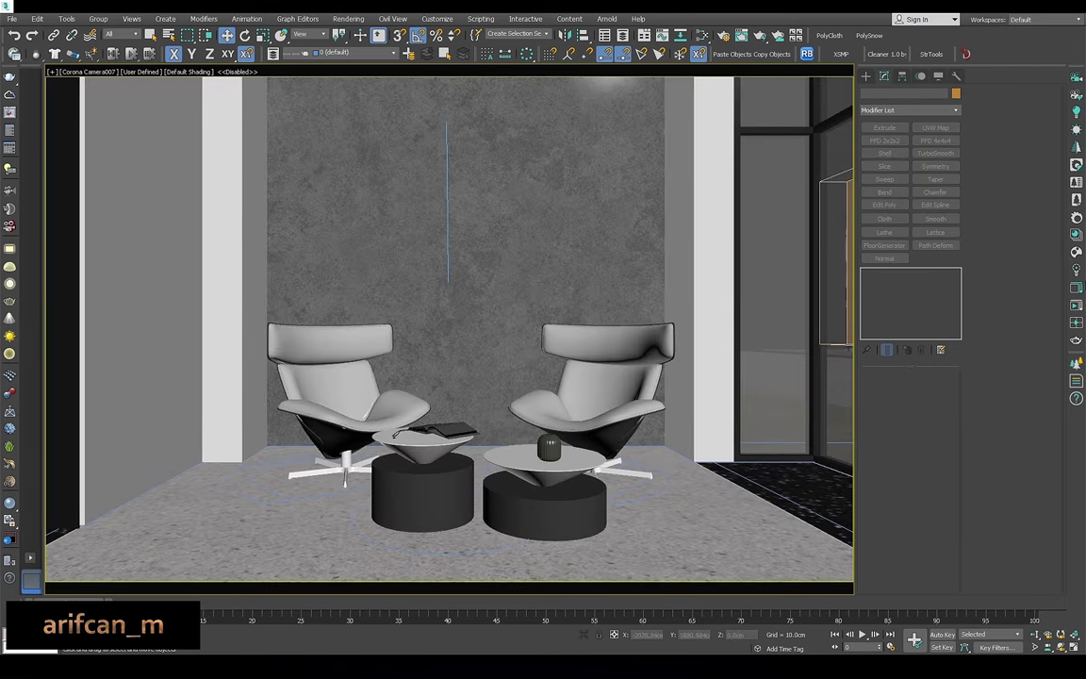
pyautogui.hotkey('shift', 'q')
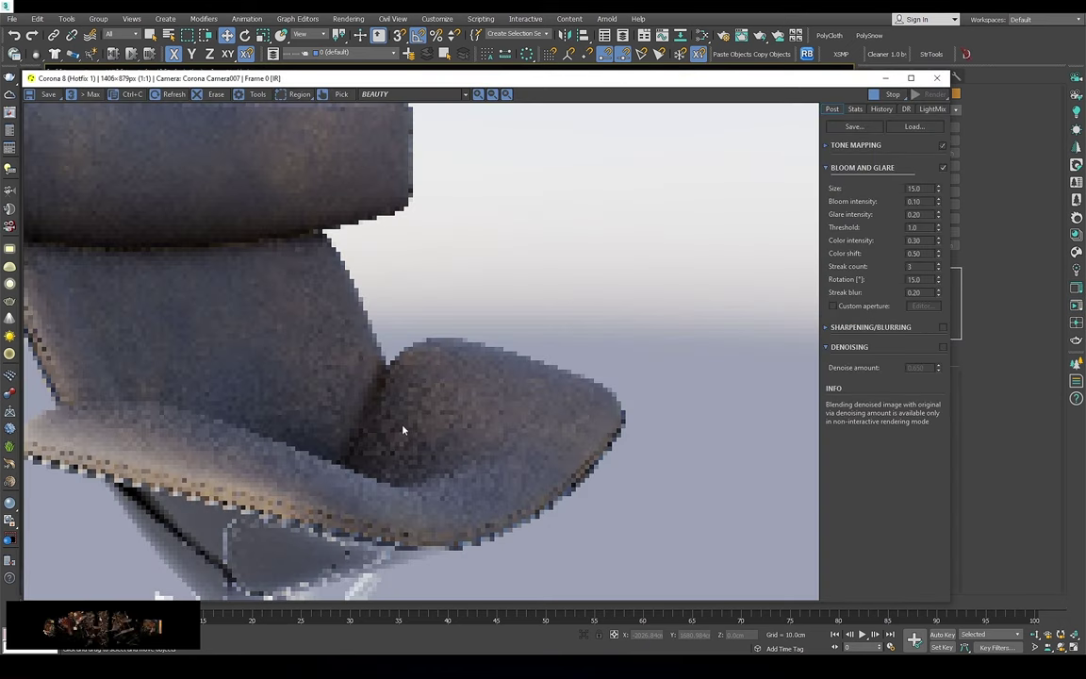
pyautogui.scroll(-5, 402, 426)
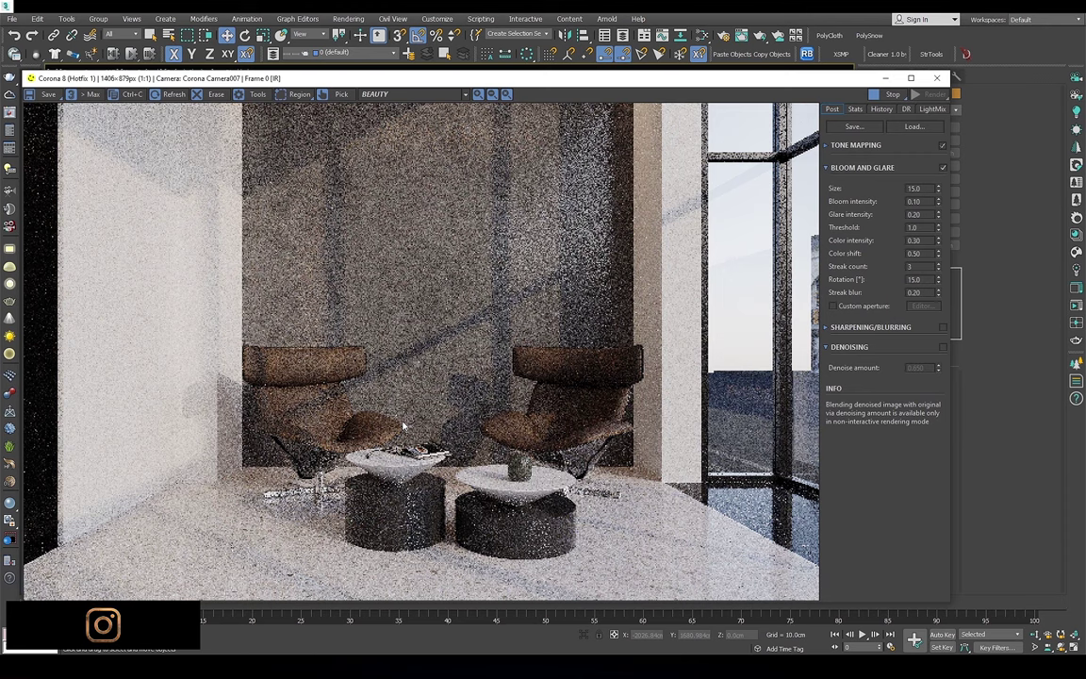
# Set a material's diffuse colour to near-black 10,10,10 and inspect the render
pyautogui.click(713, 35)
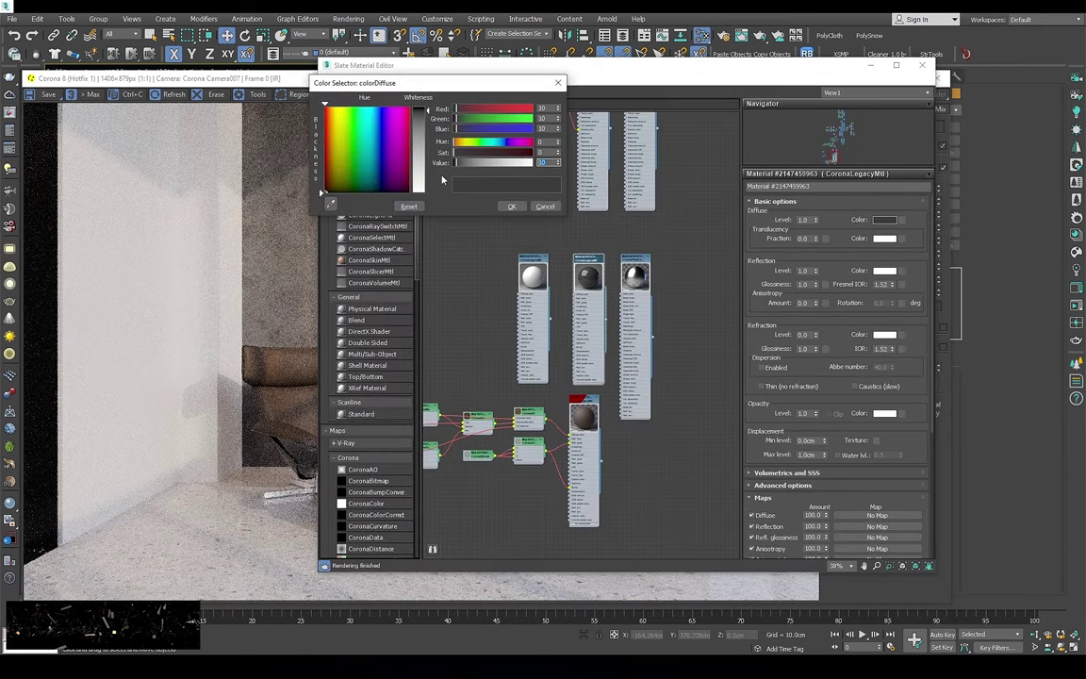
pyautogui.click(544, 205)
pyautogui.press('m')
pyautogui.scroll(3, 336, 450)
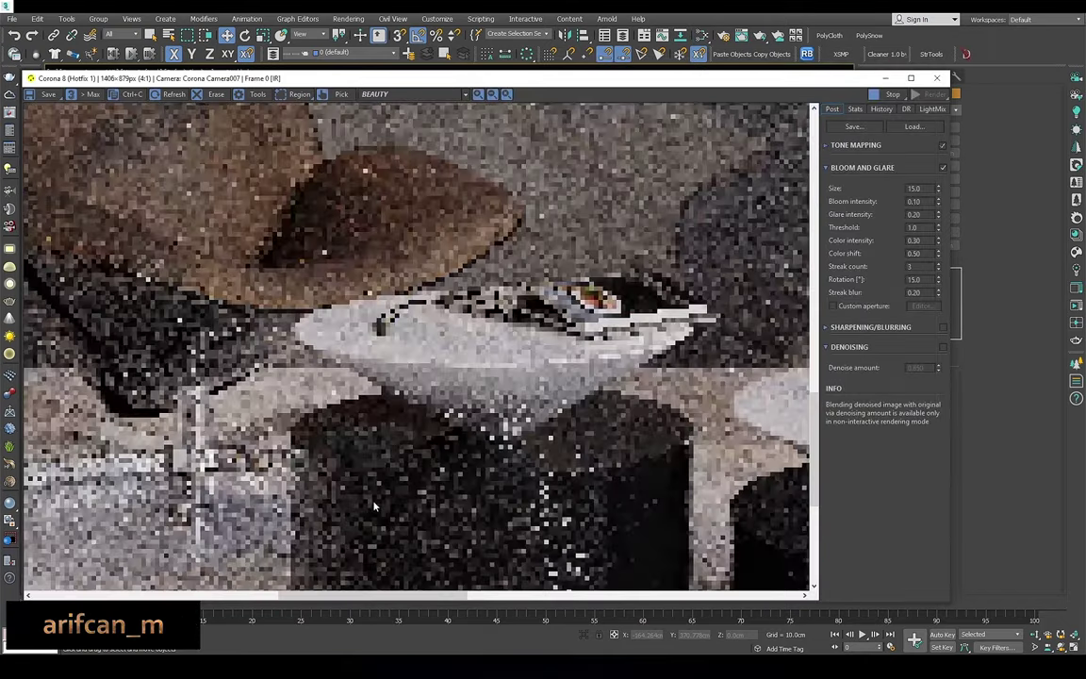
pyautogui.scroll(-2, 336, 450)
pyautogui.scroll(1, 532, 419)
pyautogui.scroll(1, 532, 418)
pyautogui.scroll(-2, 533, 418)
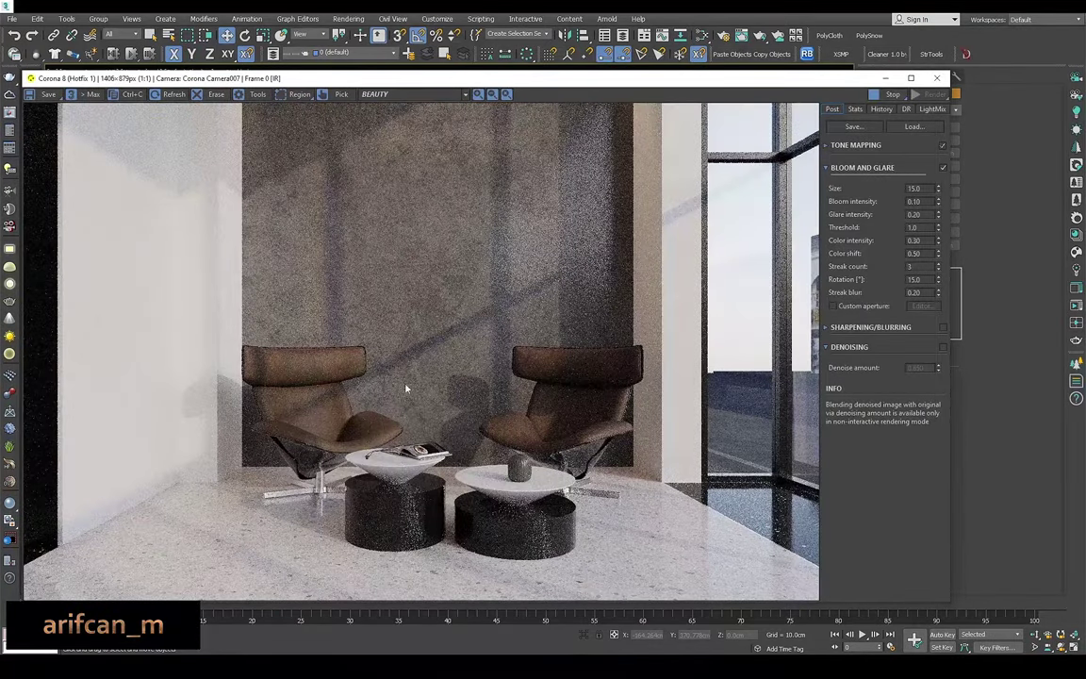
# Close the render window, orbit to face the wall, and switch to Top view
pyautogui.click(939, 79)
pyautogui.moveTo(505, 308); pyautogui.dragTo(314, 352)
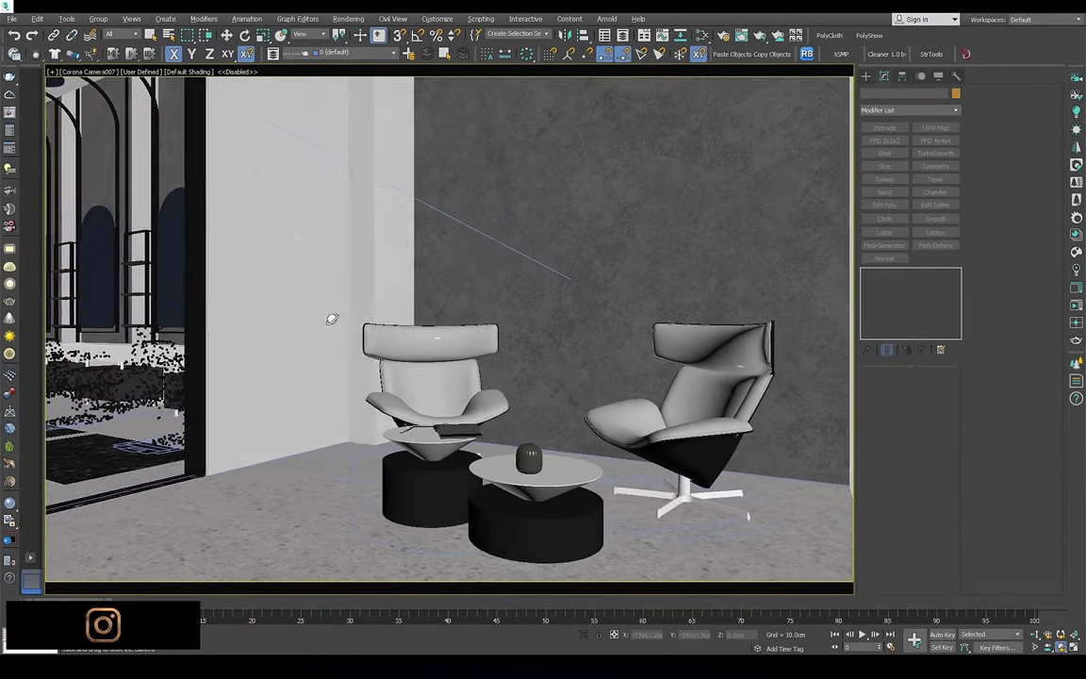
pyautogui.moveTo(315, 352); pyautogui.dragTo(437, 318)
pyautogui.press('t')
pyautogui.scroll(10, 502, 326)
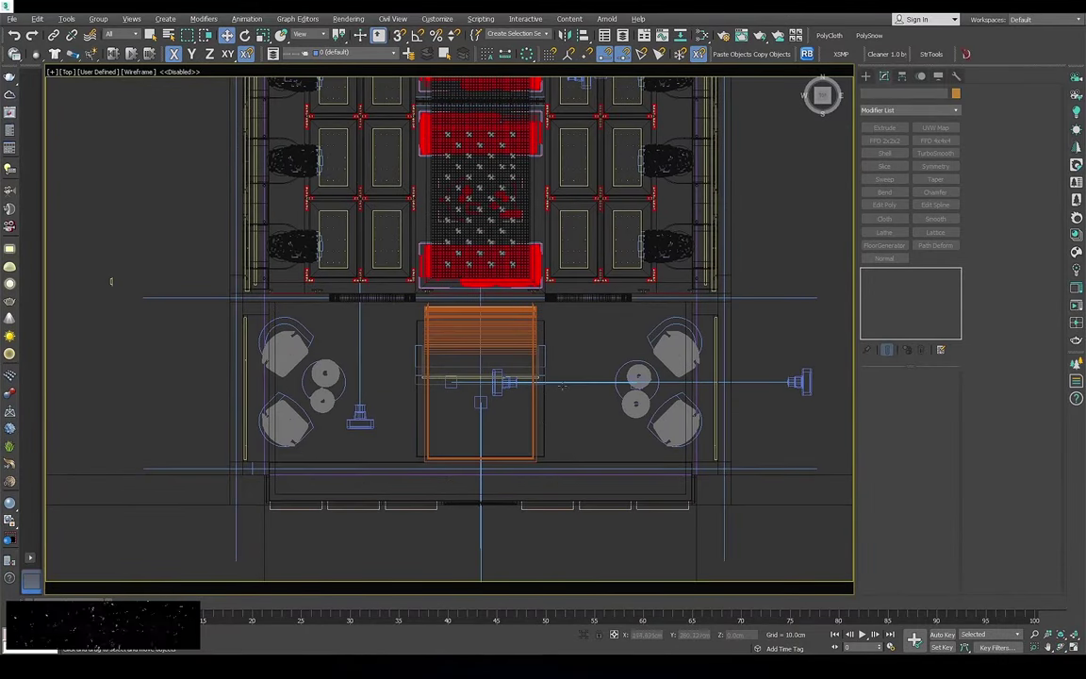
# Turn and slide the camera left toward the other chairs, then look through it
pyautogui.moveTo(553, 313); pyautogui.dragTo(528, 405)
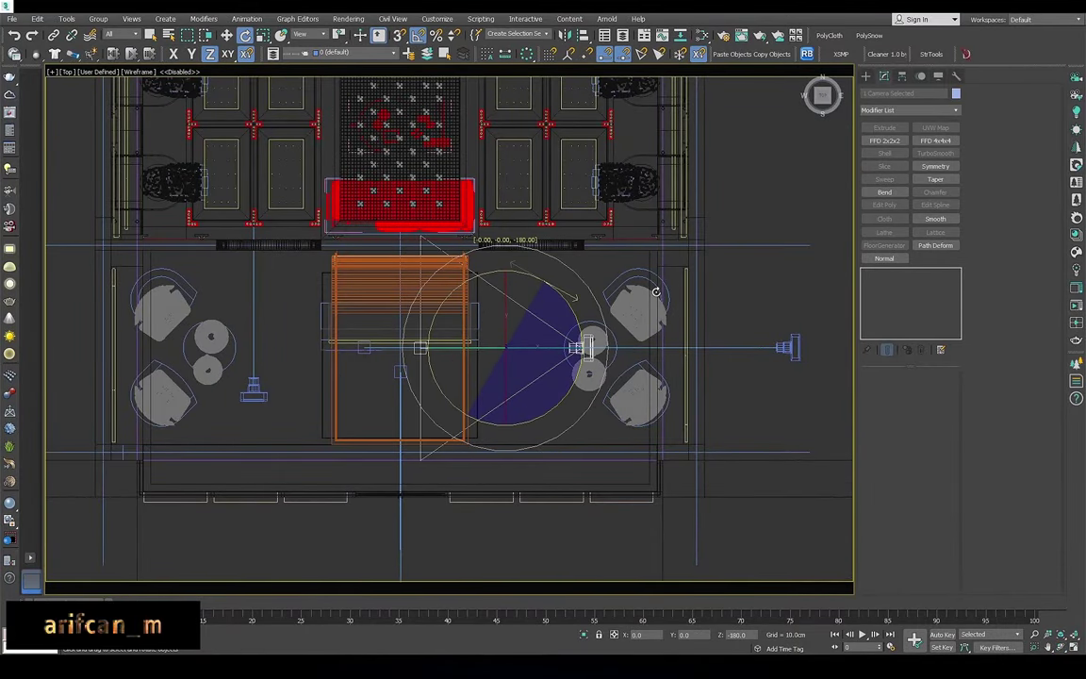
pyautogui.press('w')
pyautogui.moveTo(542, 338); pyautogui.dragTo(300, 338)
pyautogui.press('c')
pyautogui.doubleClick(538, 296)
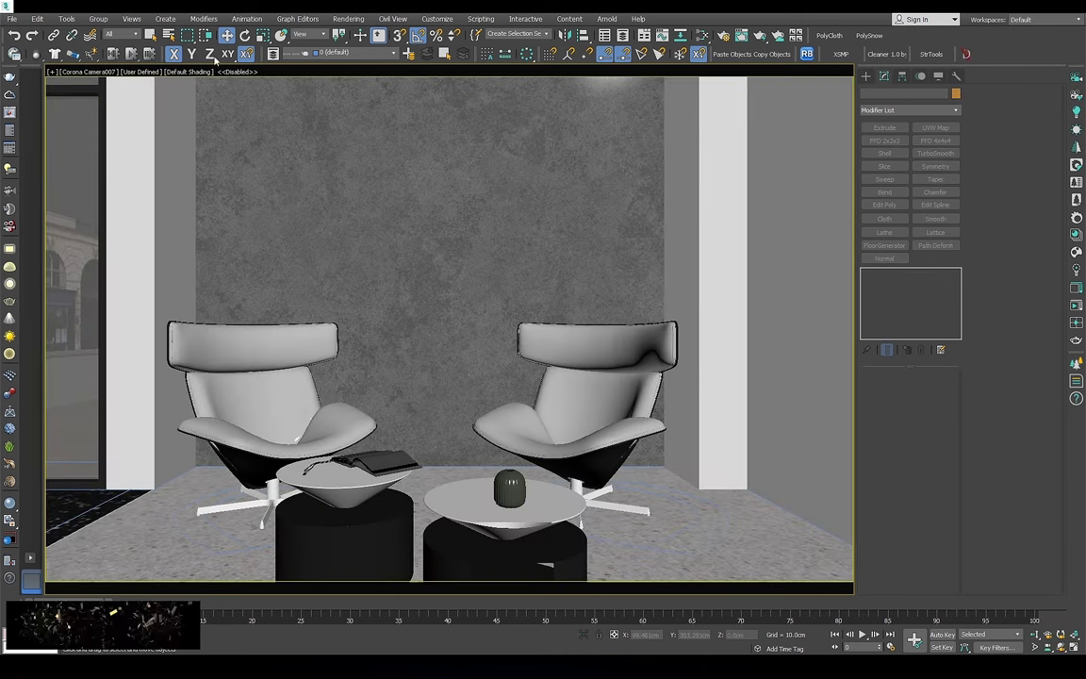
# Select Corona Camera007 and set its field of view to 50
pyautogui.press('h')
pyautogui.click(151, 261)
pyautogui.click(396, 458)
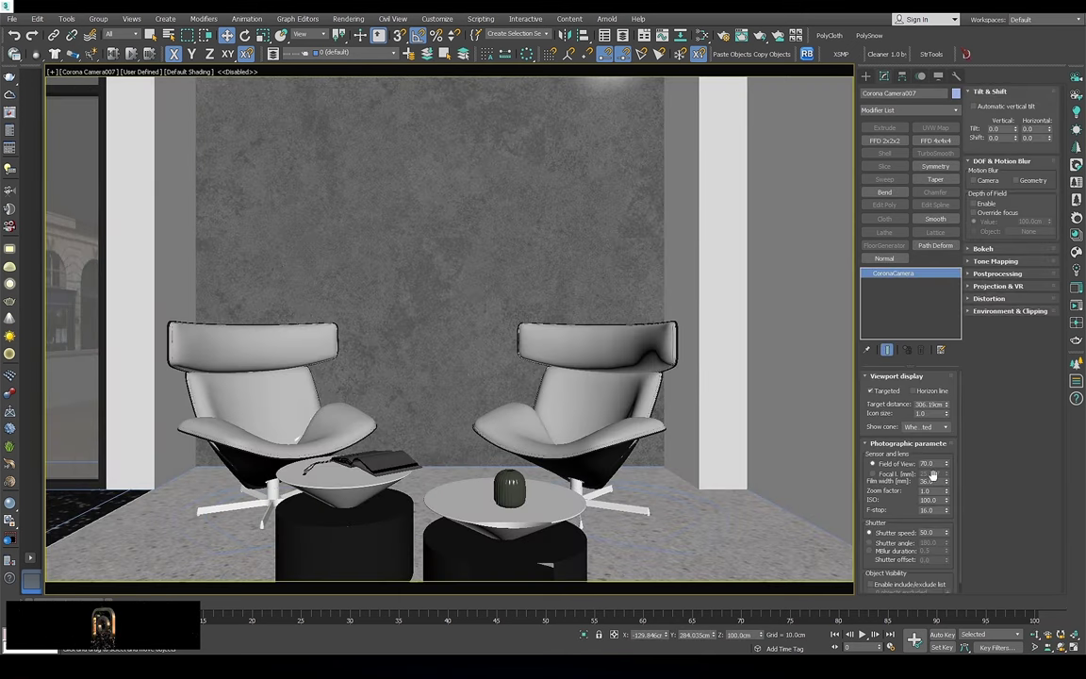
pyautogui.write('50')
pyautogui.press('Return')
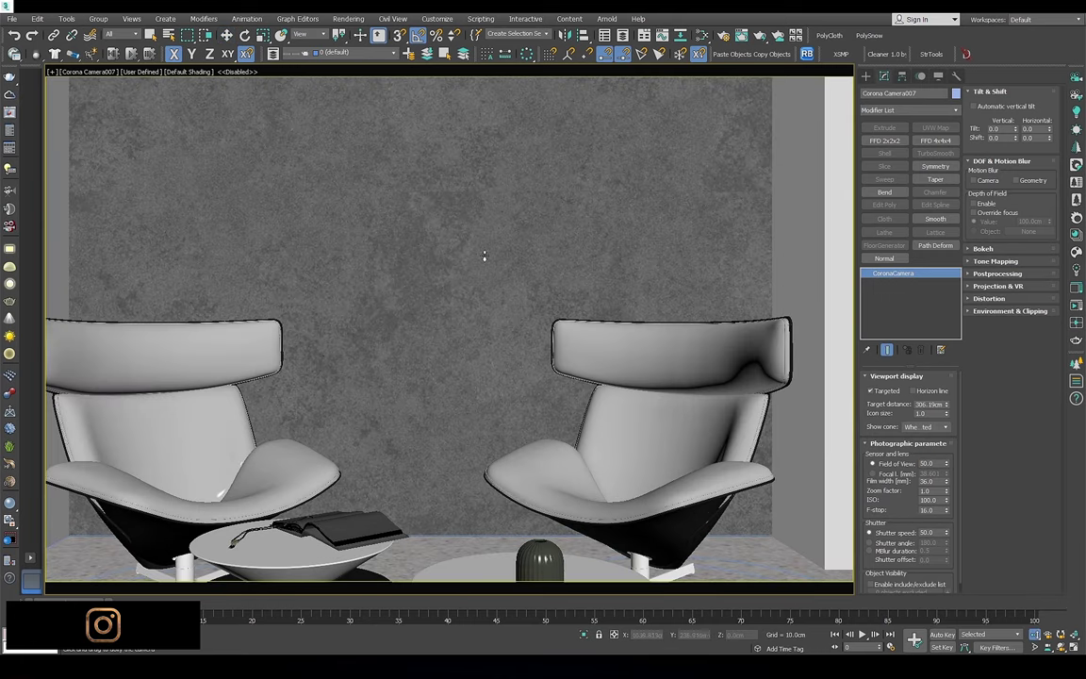
pyautogui.moveTo(485, 256); pyautogui.dragTo(484, 320)
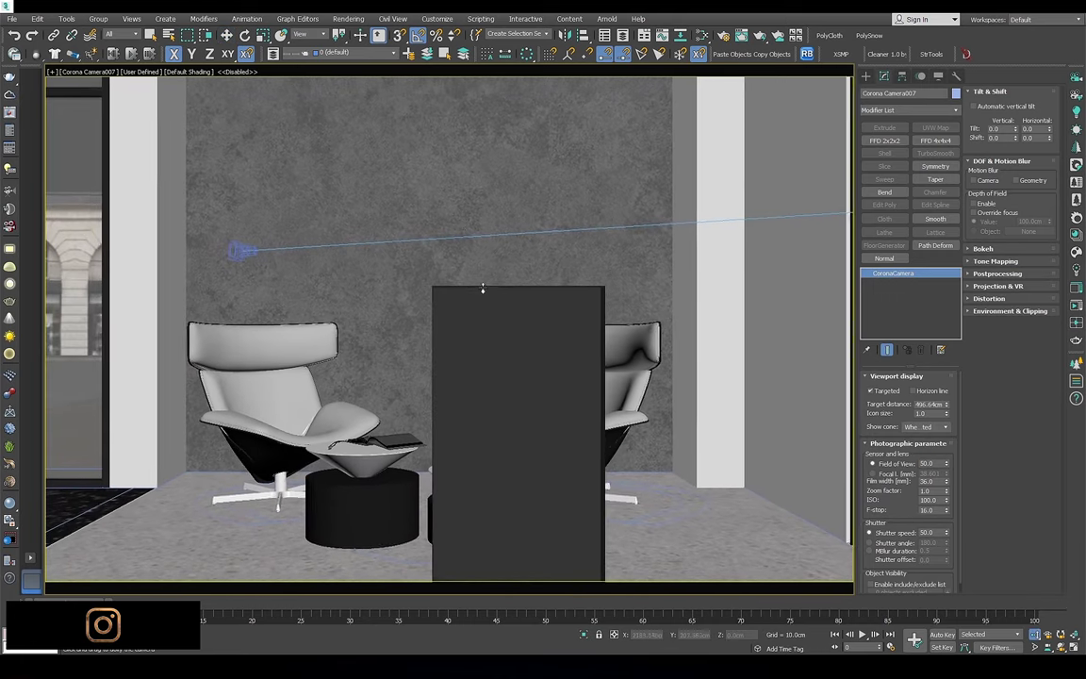
# Set the camera's near clipping to 300 cm, reframe both chairs, and start a Corona render
pyautogui.click(1010, 311)
pyautogui.write('250')
pyautogui.press('Return')
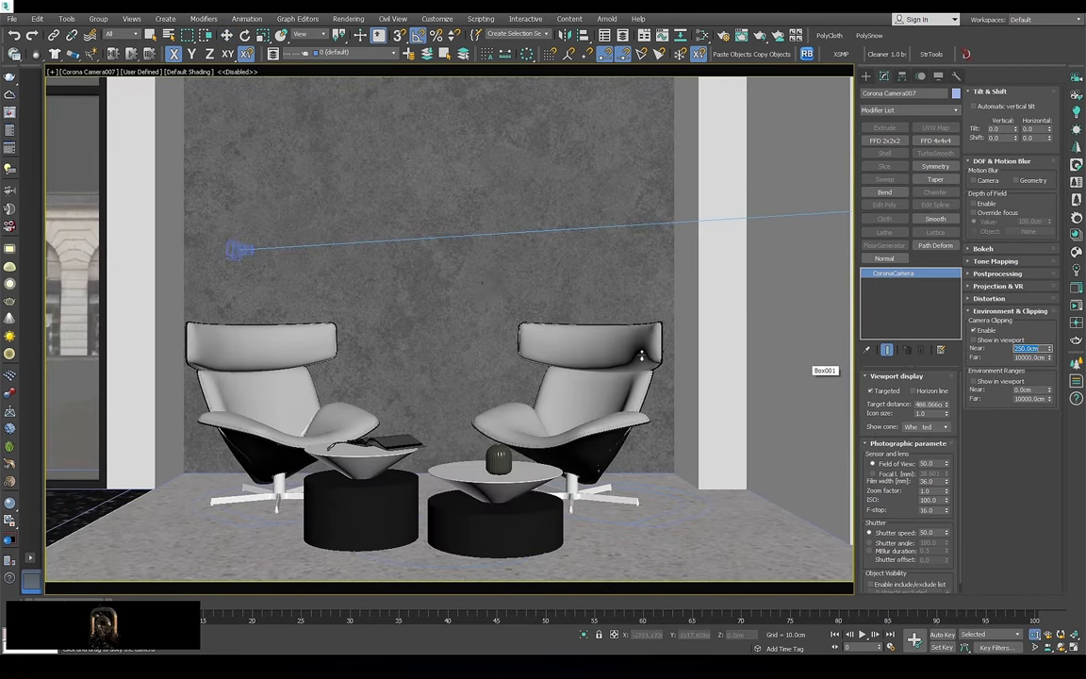
pyautogui.moveTo(471, 315); pyautogui.dragTo(474, 350)
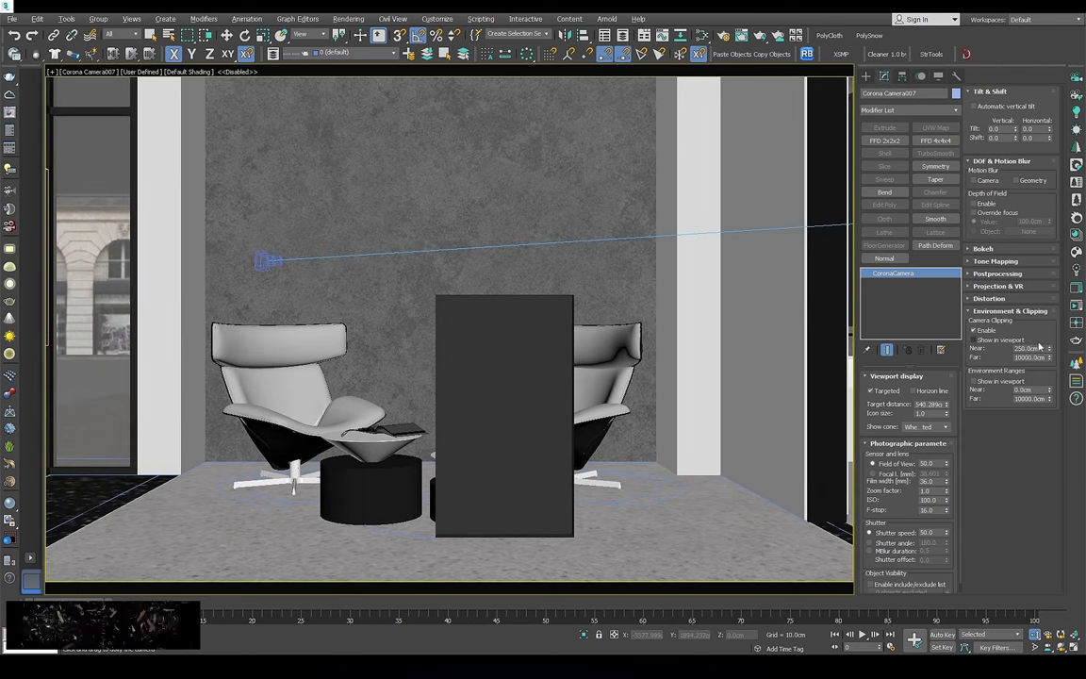
pyautogui.write('300')
pyautogui.press('Return')
pyautogui.moveTo(538, 230); pyautogui.dragTo(534, 227)
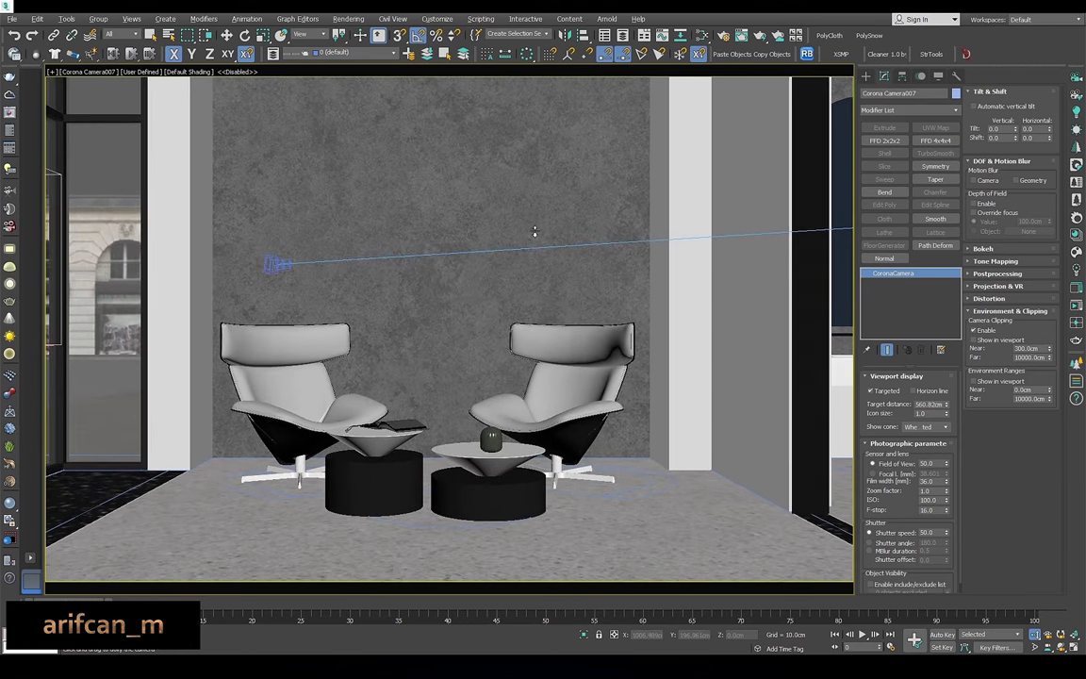
pyautogui.moveTo(533, 165)
pyautogui.mouseDown(button='middle')
pyautogui.moveTo(503, 243)
pyautogui.moveTo(511, 275)
pyautogui.mouseUp(button='middle')
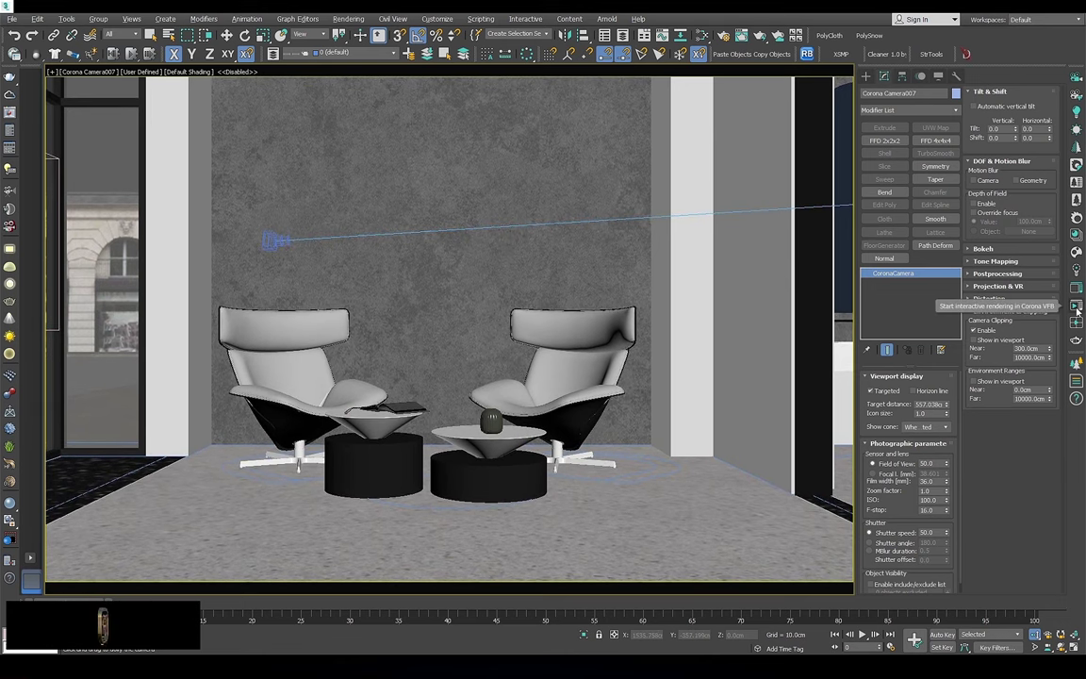
pyautogui.click(1076, 309)
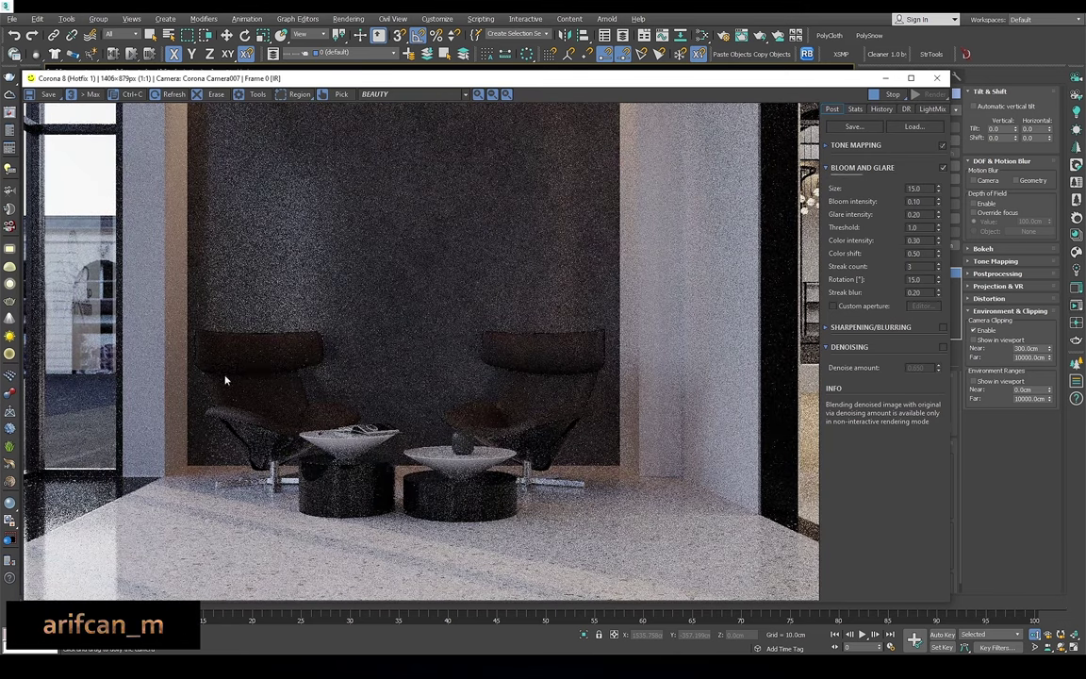
# Lighten the CoronaColor map from 68,61,56 to 89,80,72 in the Slate Material Editor
pyautogui.press('m')
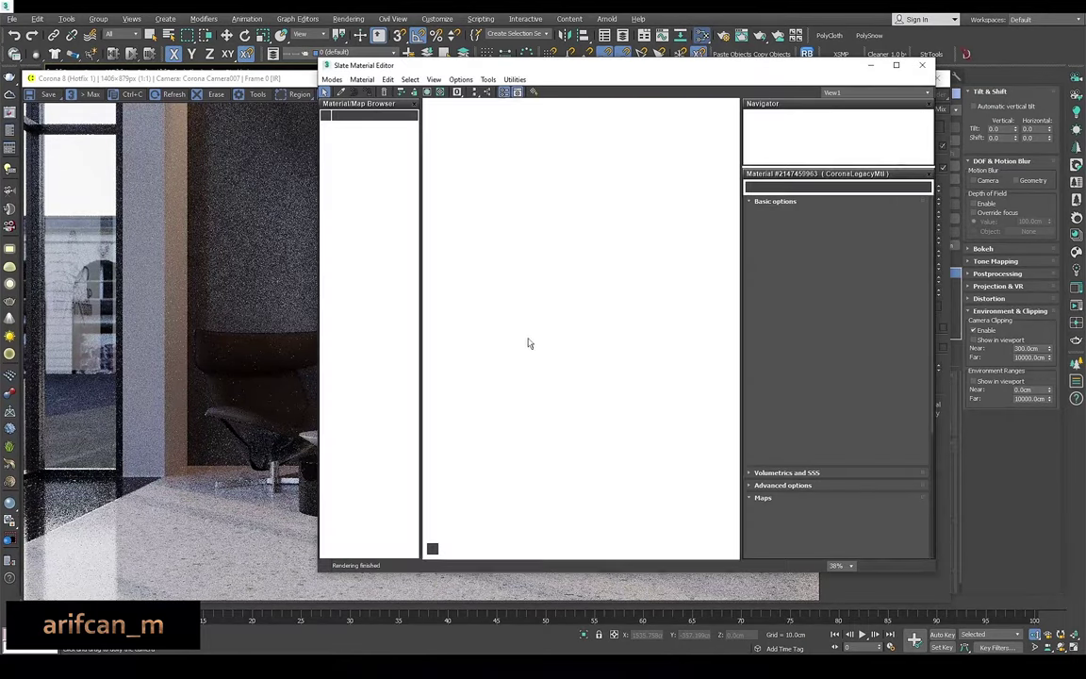
pyautogui.doubleClick(476, 342)
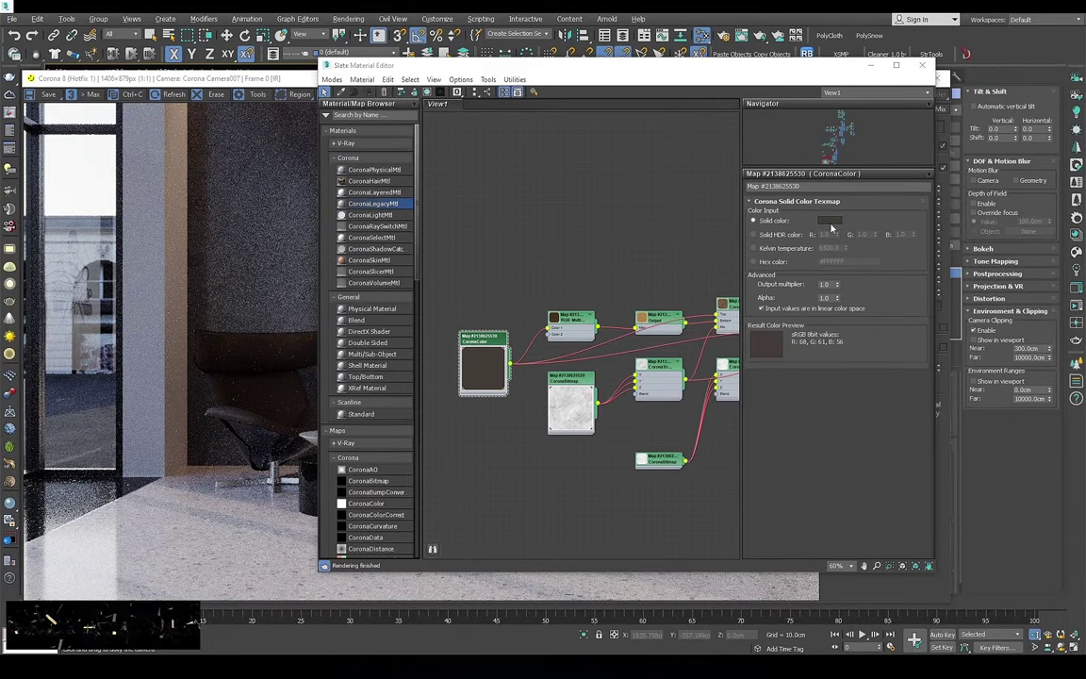
pyautogui.scroll(3, 295, 280)
pyautogui.click(295, 280)
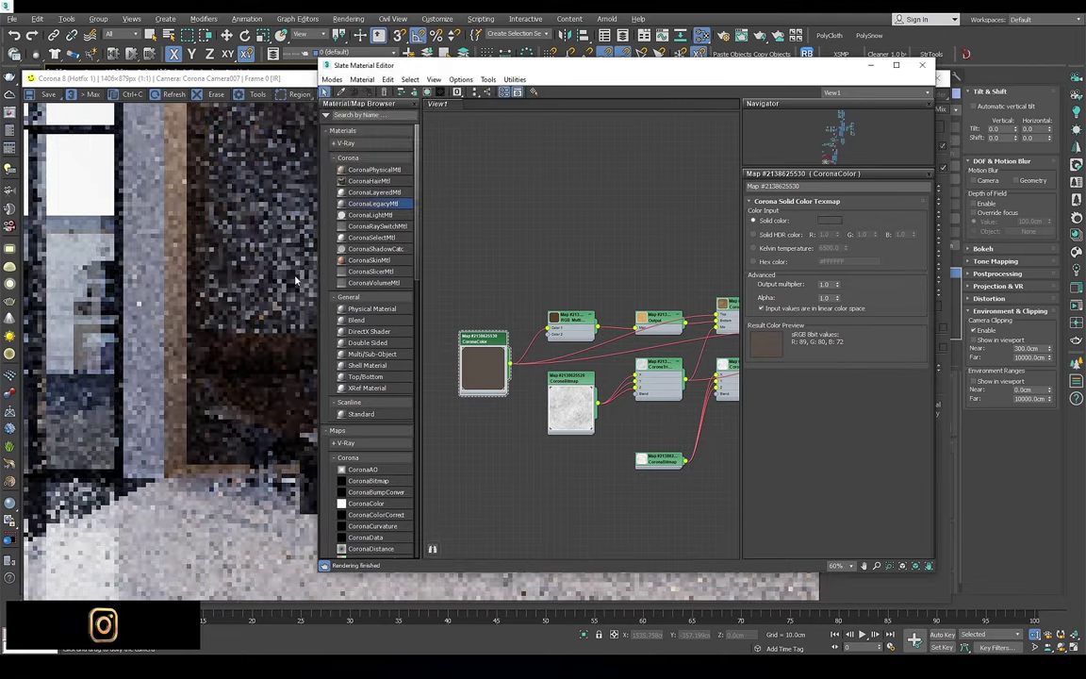
# Inspect the updated Corona render of both armchairs, then close the render window
pyautogui.click(268, 273)
pyautogui.scroll(-5, 558, 369)
pyautogui.scroll(3, 565, 356)
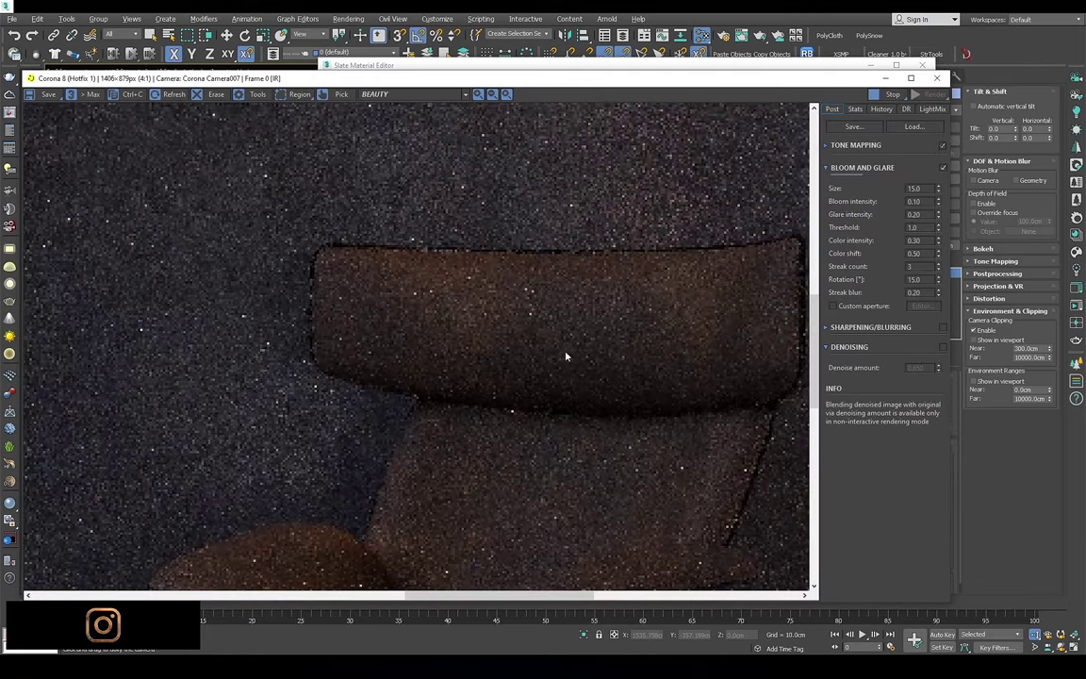
pyautogui.scroll(-2, 509, 369)
pyautogui.scroll(4, 475, 393)
pyautogui.scroll(-4, 474, 393)
pyautogui.scroll(3, 381, 381)
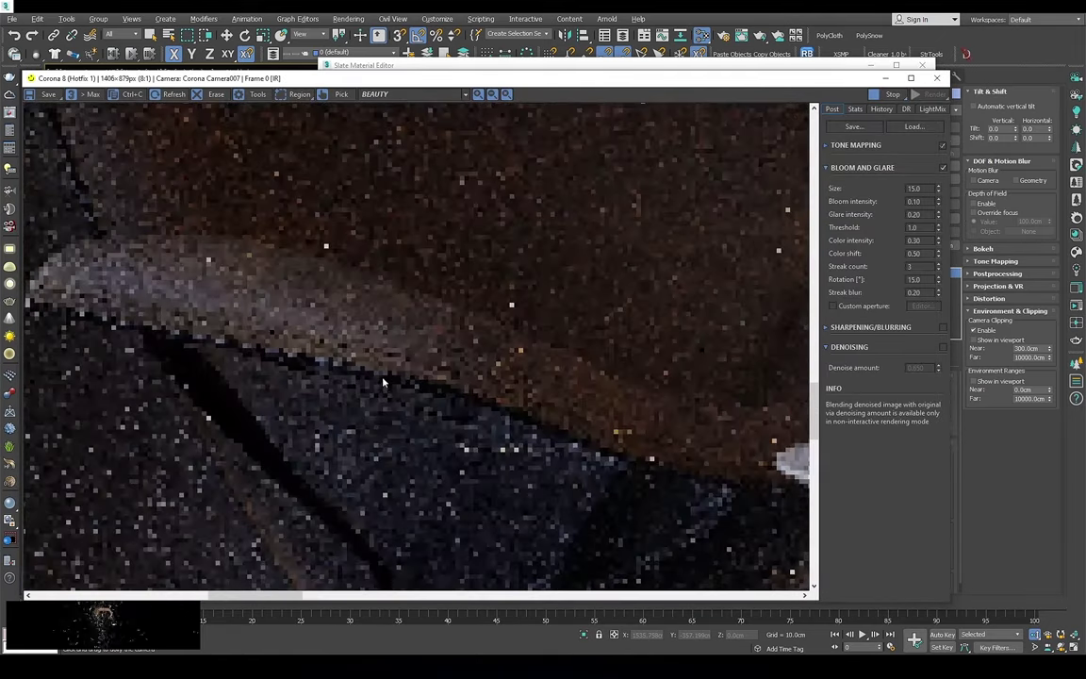
pyautogui.scroll(-3, 359, 359)
pyautogui.scroll(3, 318, 337)
pyautogui.scroll(-2, 339, 337)
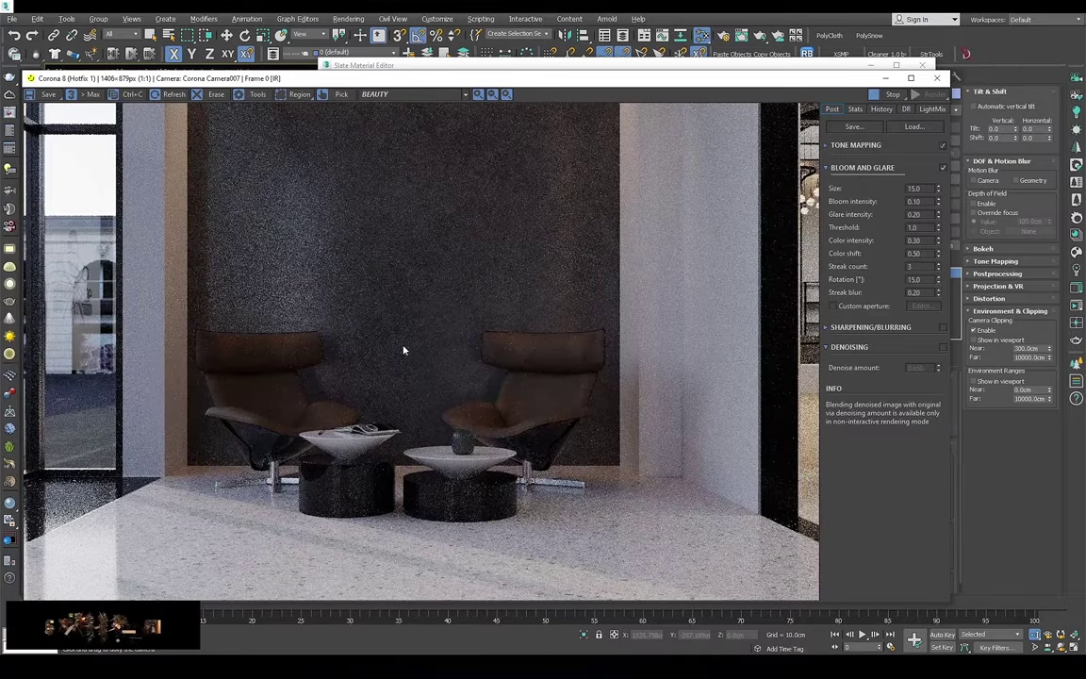
pyautogui.scroll(1, 344, 371)
pyautogui.scroll(1, 344, 308)
pyautogui.scroll(1, 395, 259)
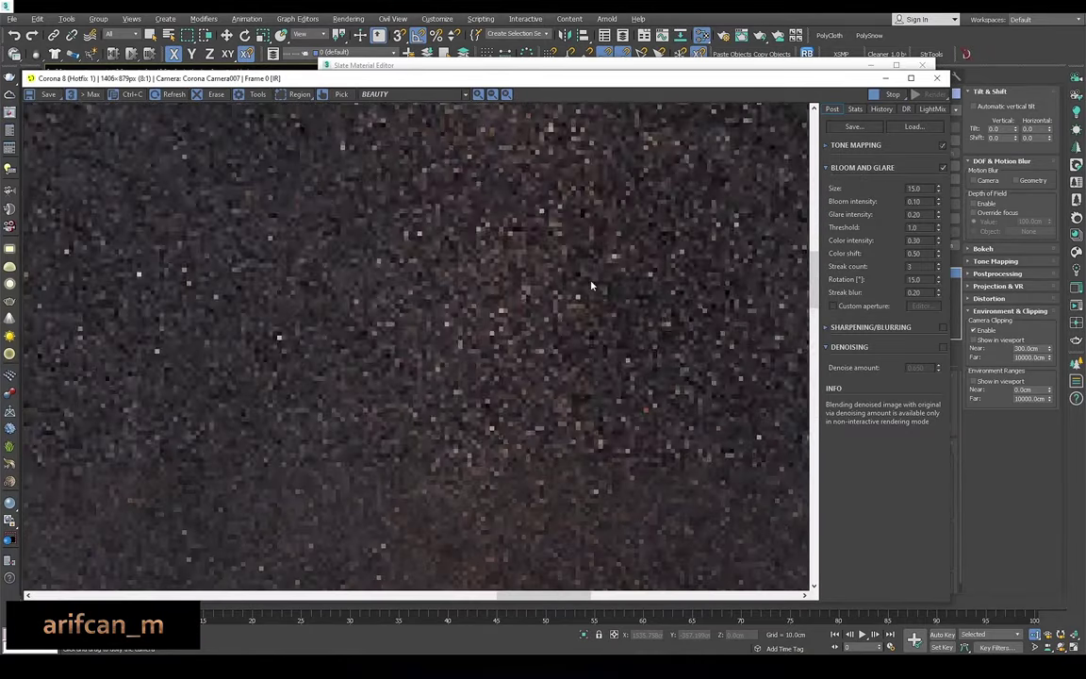
pyautogui.scroll(-3, 592, 285)
pyautogui.scroll(3, 344, 437)
pyautogui.scroll(-2, 346, 496)
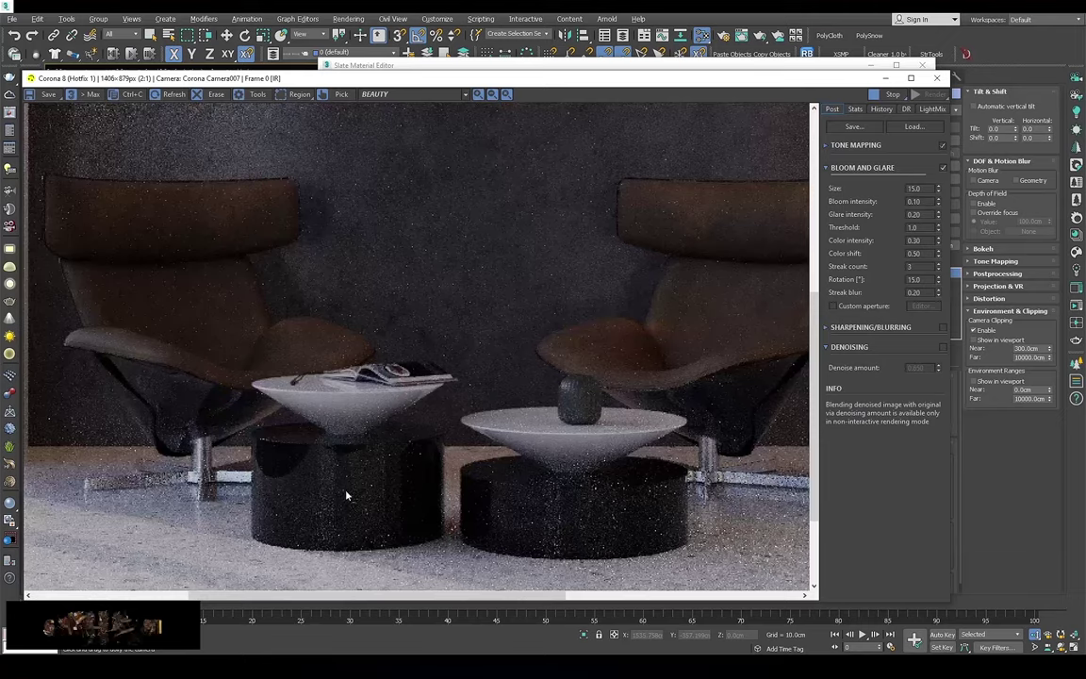
pyautogui.scroll(1, 346, 496)
pyautogui.scroll(-2, 217, 272)
pyautogui.scroll(2, 230, 214)
pyautogui.scroll(1, 230, 217)
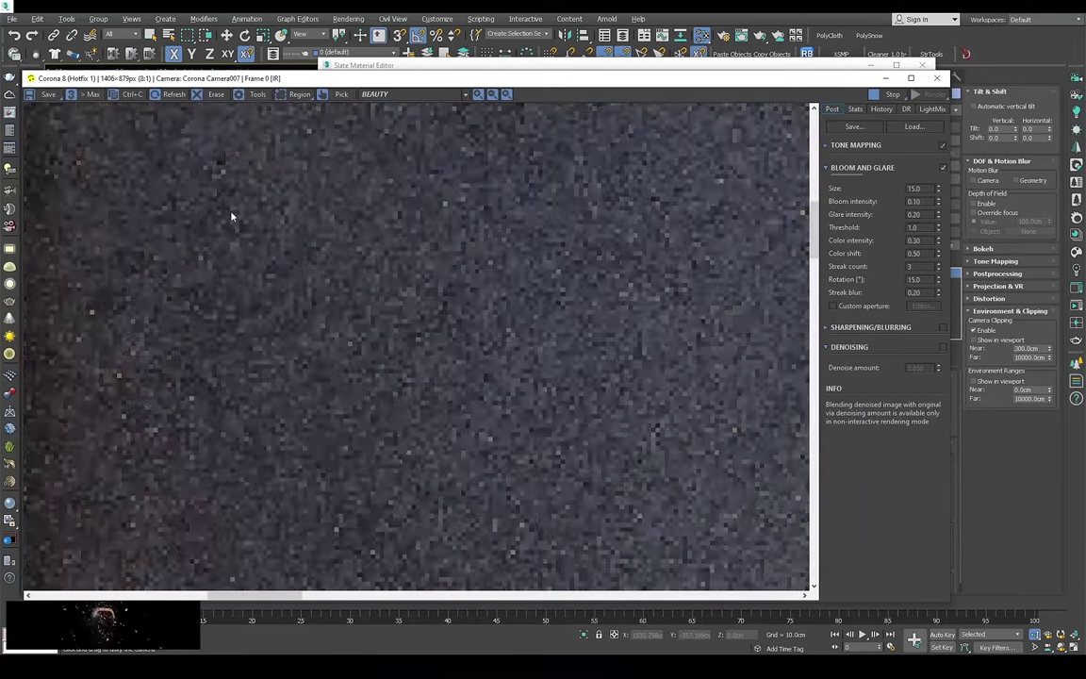
pyautogui.scroll(-3, 231, 217)
pyautogui.scroll(3, 301, 252)
pyautogui.scroll(-3, 301, 251)
pyautogui.scroll(2, 275, 391)
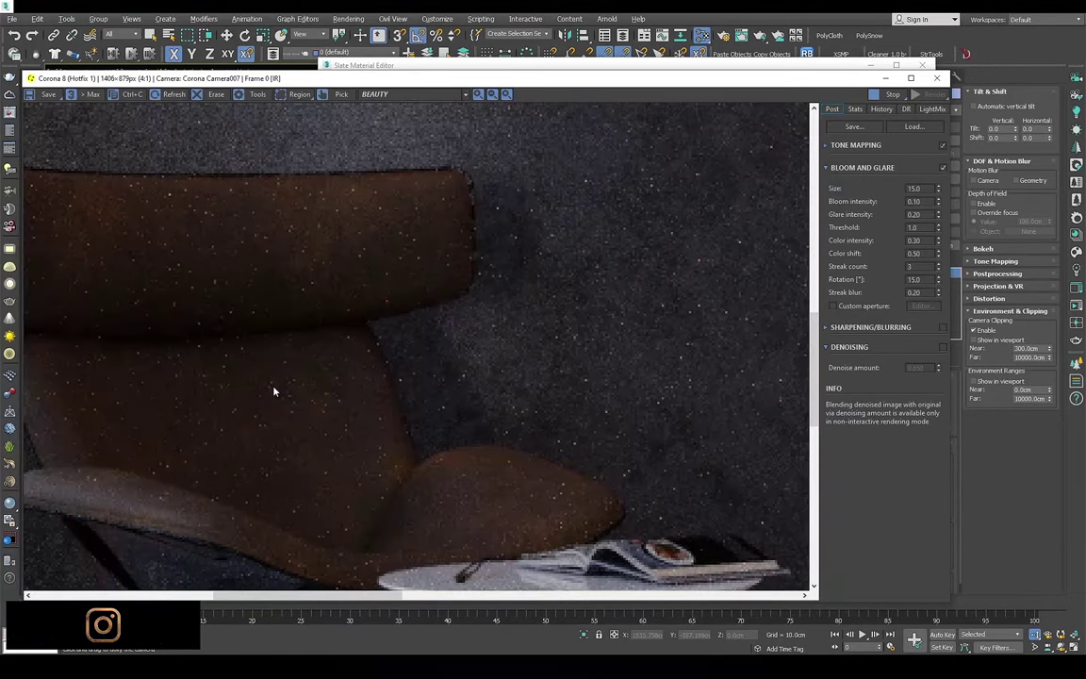
pyautogui.scroll(-1, 275, 390)
pyautogui.scroll(-1, 274, 391)
pyautogui.scroll(-1, 275, 390)
pyautogui.scroll(5, 448, 437)
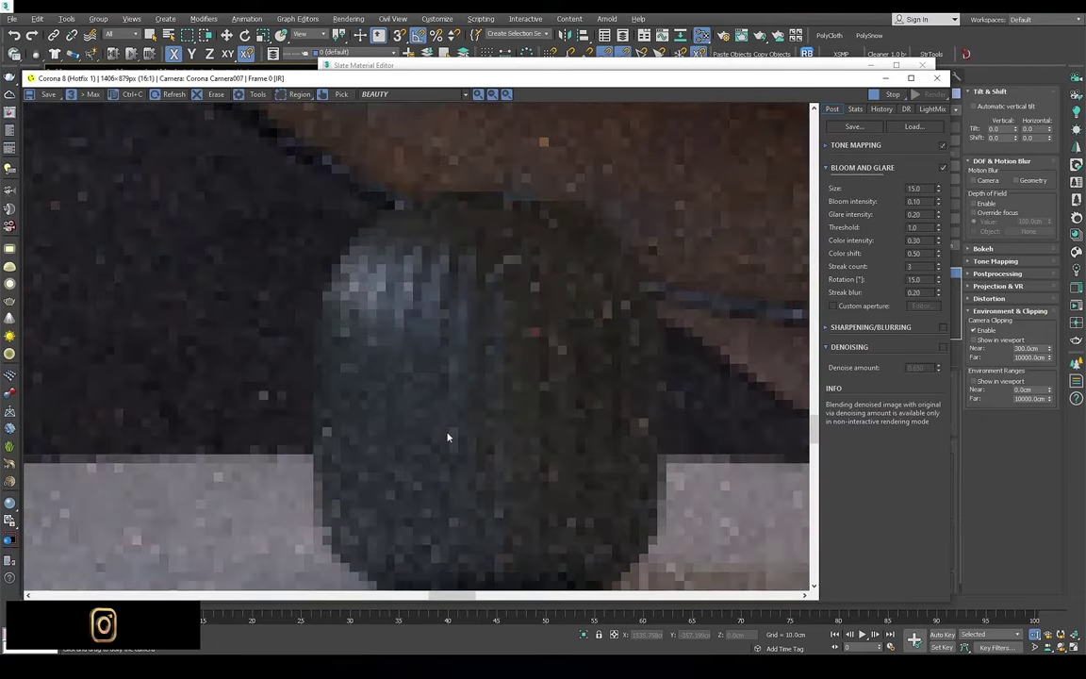
pyautogui.scroll(-3, 448, 437)
pyautogui.scroll(2, 546, 444)
pyautogui.scroll(-3, 636, 412)
pyautogui.scroll(3, 646, 413)
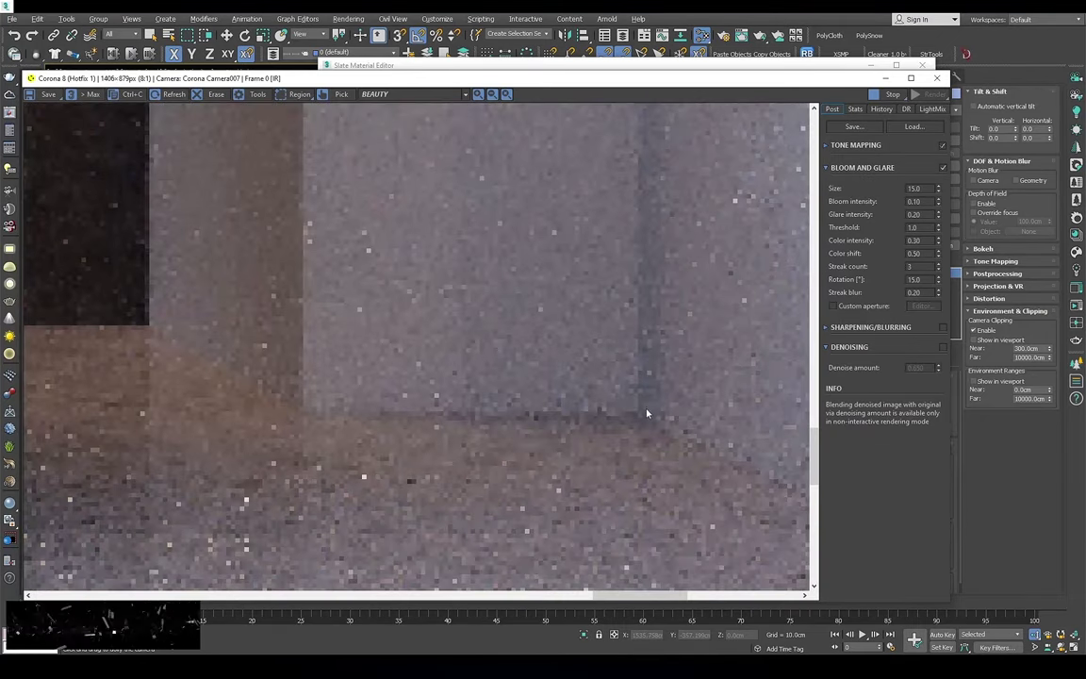
pyautogui.scroll(-2, 647, 413)
pyautogui.scroll(-1, 634, 368)
pyautogui.scroll(1, 243, 349)
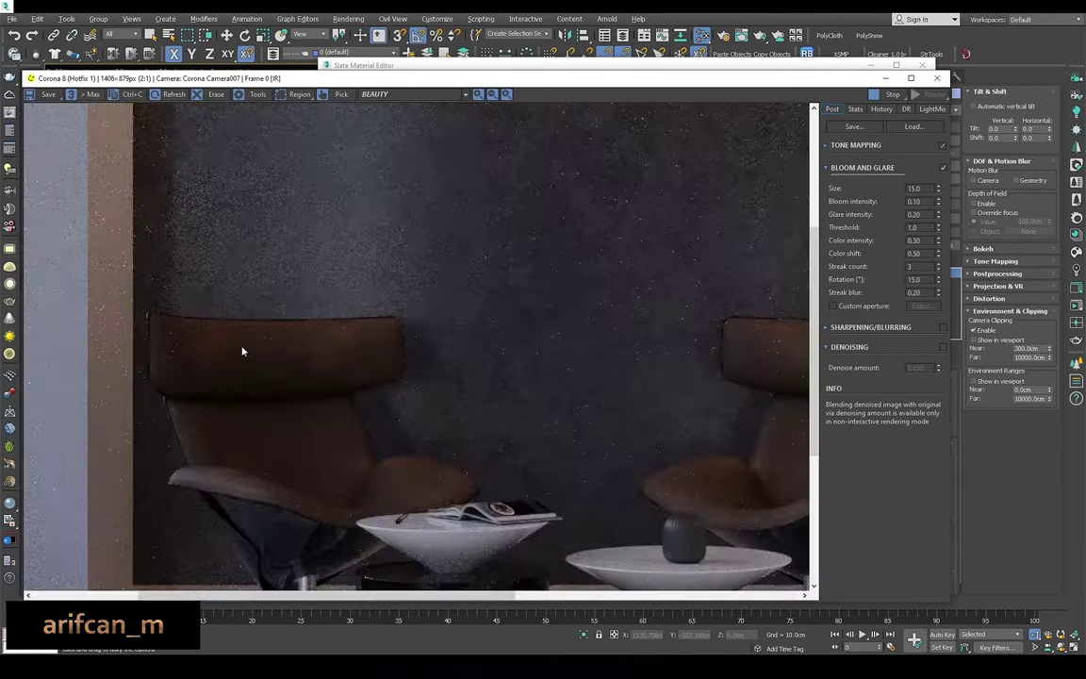
pyautogui.scroll(-1, 274, 349)
pyautogui.scroll(3, 224, 400)
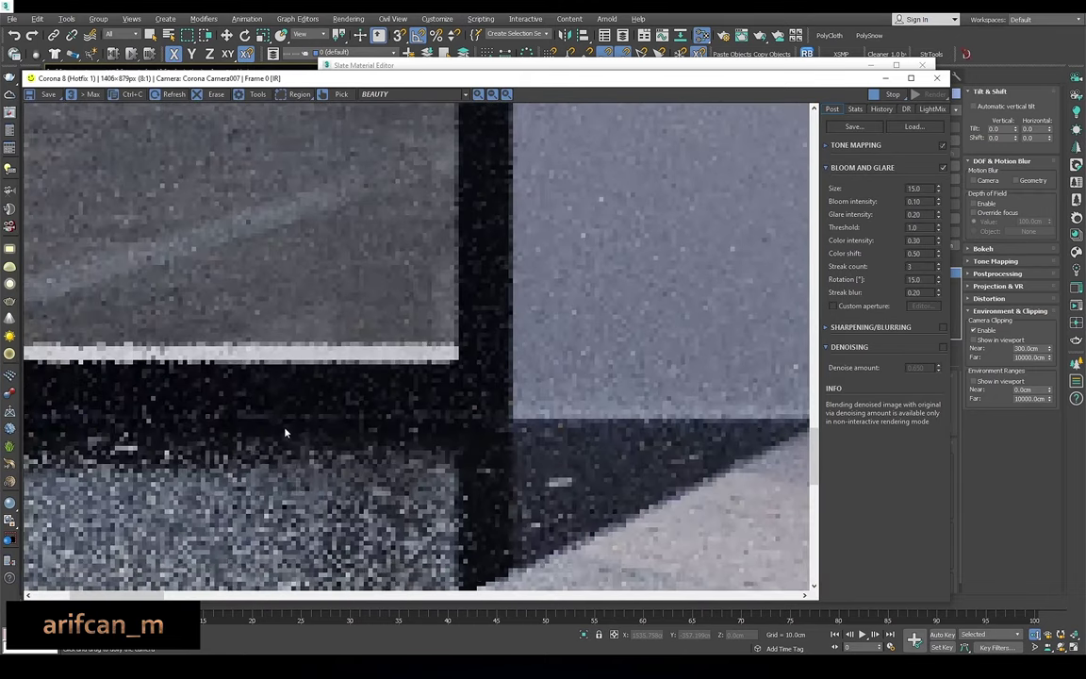
pyautogui.scroll(-3, 254, 402)
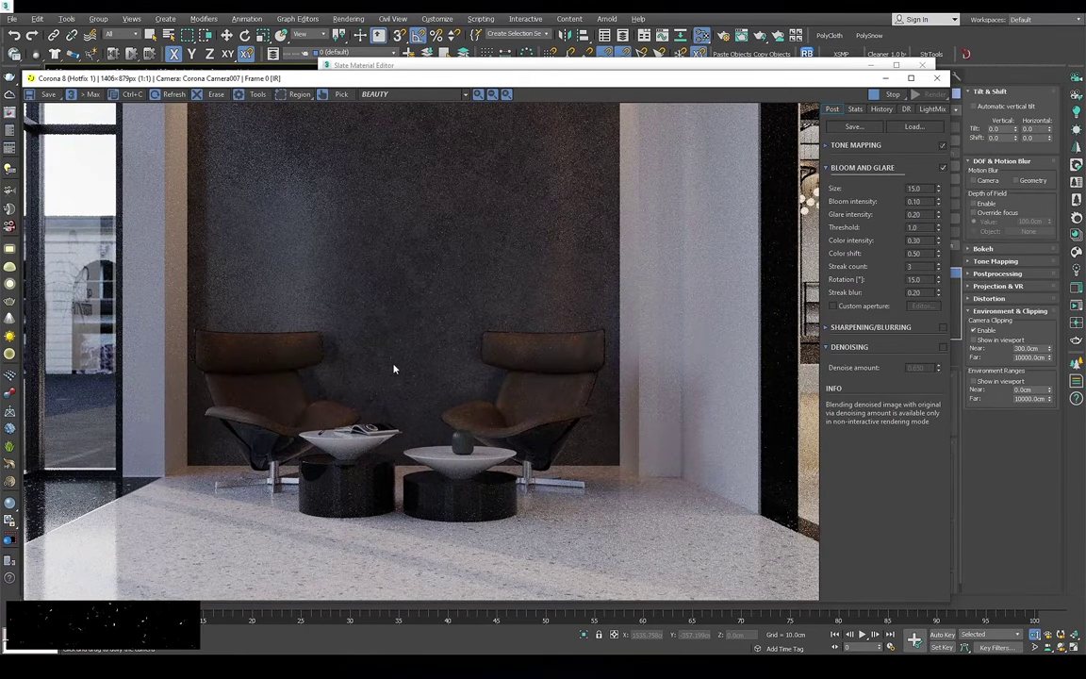
pyautogui.click(937, 79)
# Rotate BANANA PLANT1 around its base in Top view and nudge it into position
pyautogui.click(922, 65)
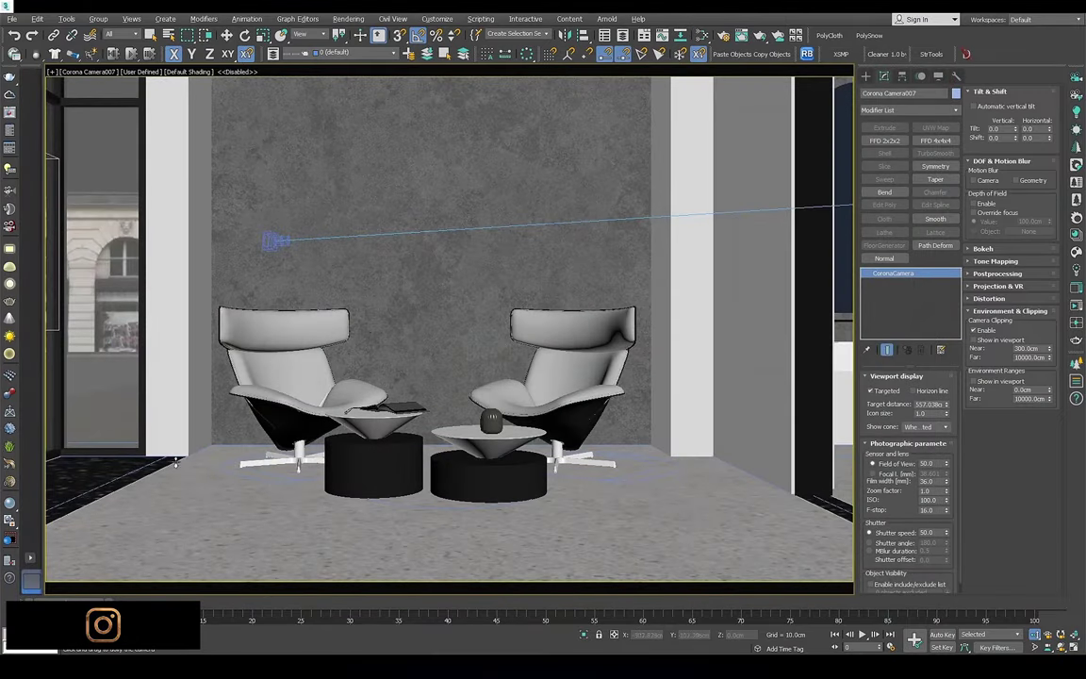
pyautogui.rightClick(387, 330)
pyautogui.press('Escape')
pyautogui.press('t')
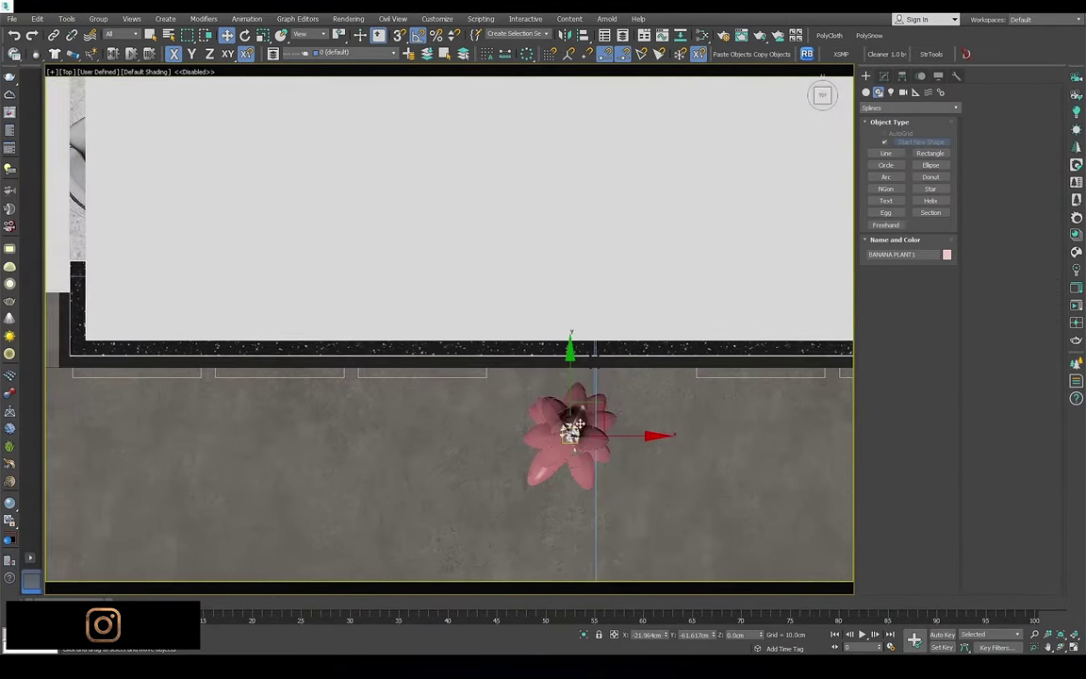
pyautogui.press('z')
pyautogui.press('e')
pyautogui.moveTo(412, 424); pyautogui.dragTo(557, 310)
pyautogui.press('w')
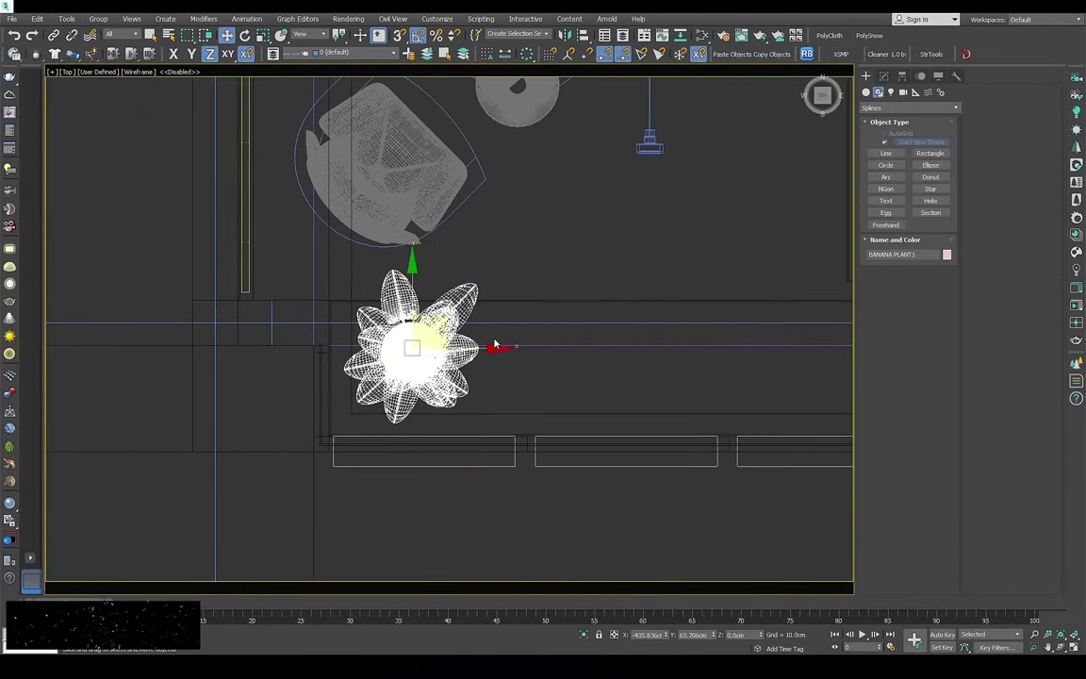
pyautogui.press('f')
pyautogui.scroll(3, 447, 377)
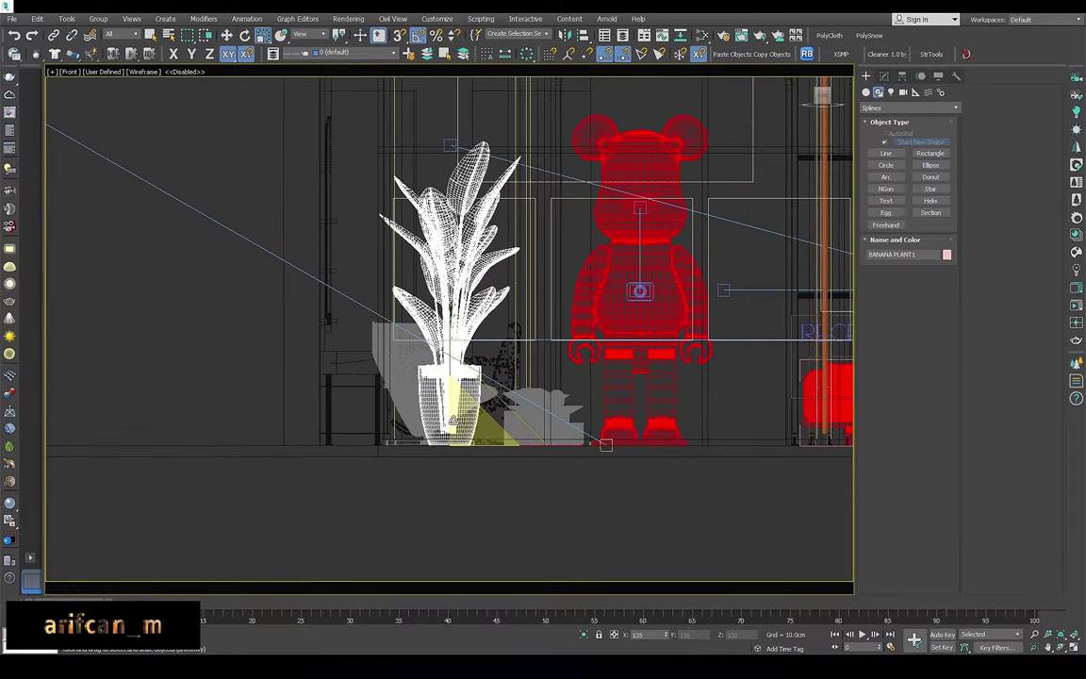
pyautogui.scroll(2, 453, 378)
pyautogui.press('t')
pyautogui.moveTo(457, 356)
pyautogui.mouseDown()
pyautogui.moveTo(448, 342)
pyautogui.moveTo(449, 352)
pyautogui.mouseUp()
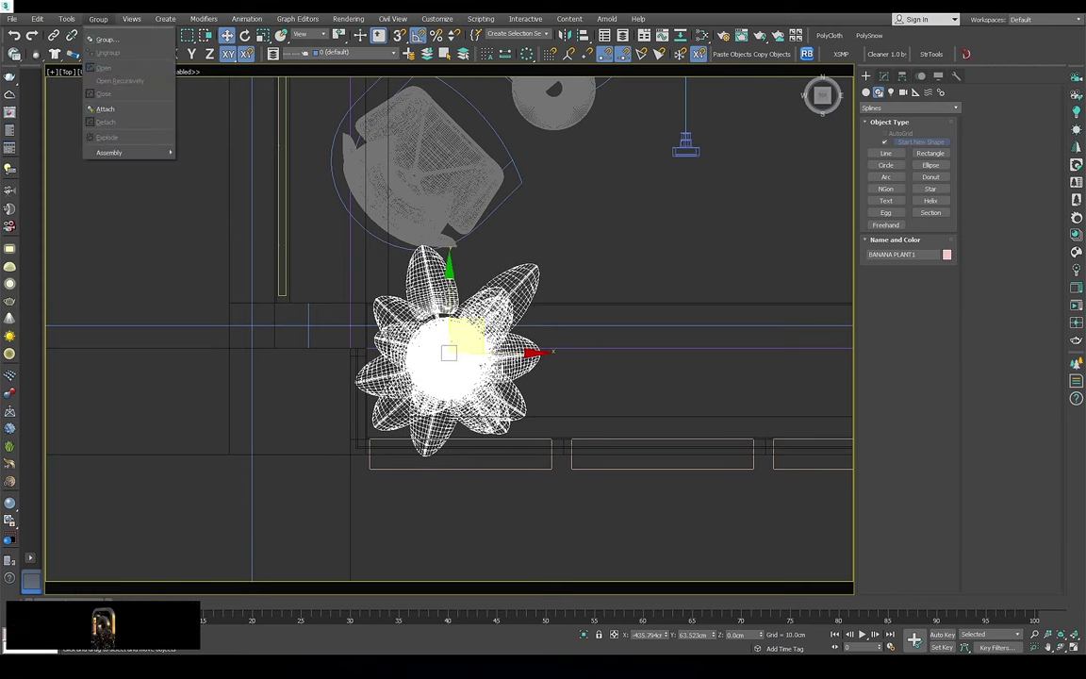
# Delete two lower-left leaf elements of the banana plant in Editable Poly
pyautogui.click(878, 91)
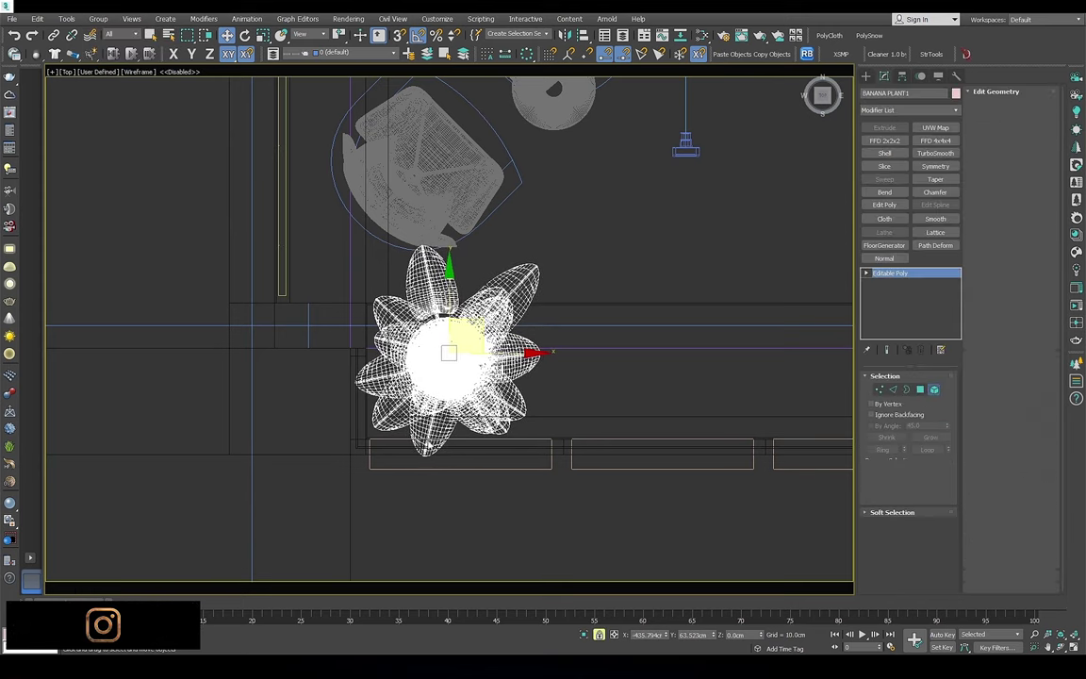
pyautogui.press('z')
pyautogui.click(387, 398)
pyautogui.keyDown('ctrl'); pyautogui.click(322, 361); pyautogui.keyUp('ctrl')
pyautogui.scroll(1, 322, 361)
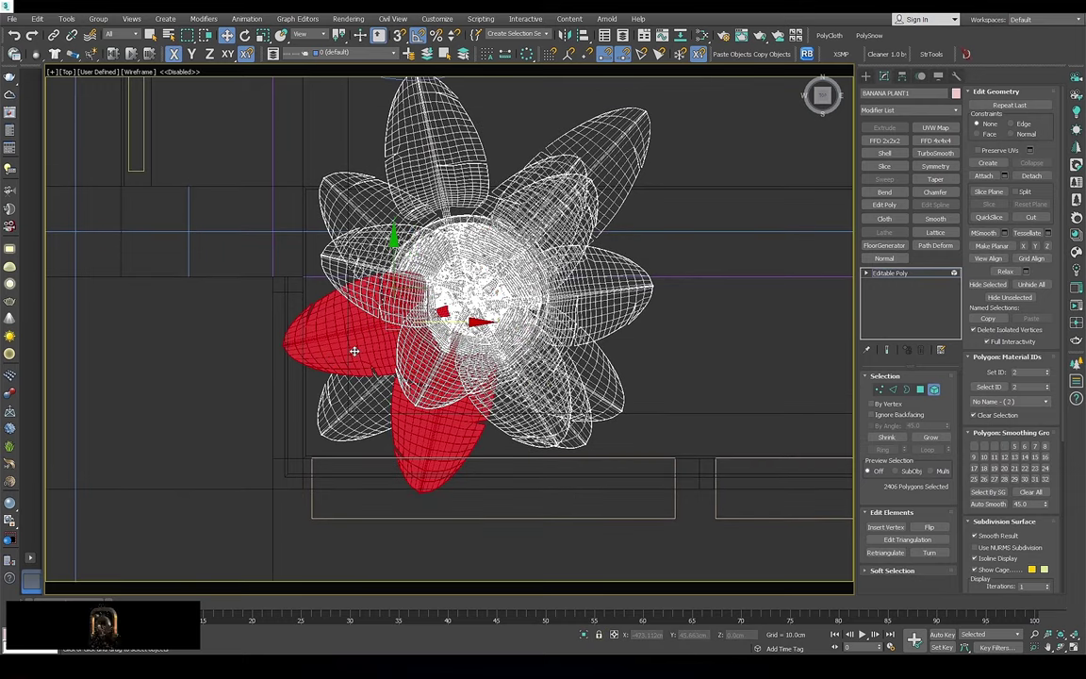
pyautogui.scroll(1, 354, 352)
pyautogui.press('Delete')
pyautogui.click(890, 273)
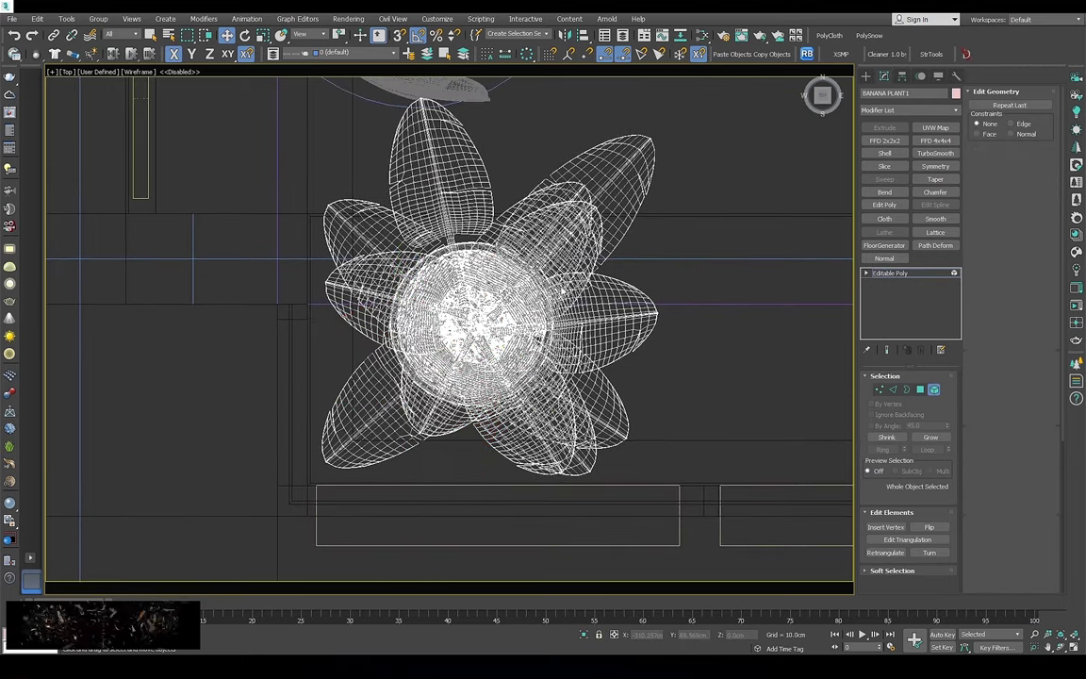
pyautogui.scroll(-3, 477, 311)
# Look through Corona Camera007 and start a Corona interactive render
pyautogui.press('p')
pyautogui.moveTo(476, 311)
pyautogui.keyDown('alt'); pyautogui.mouseDown(button='middle')
pyautogui.moveTo(476, 259)
pyautogui.moveTo(538, 296)
pyautogui.mouseUp(button='middle'); pyautogui.keyUp('alt')
pyautogui.press('c')
pyautogui.doubleClick(538, 296)
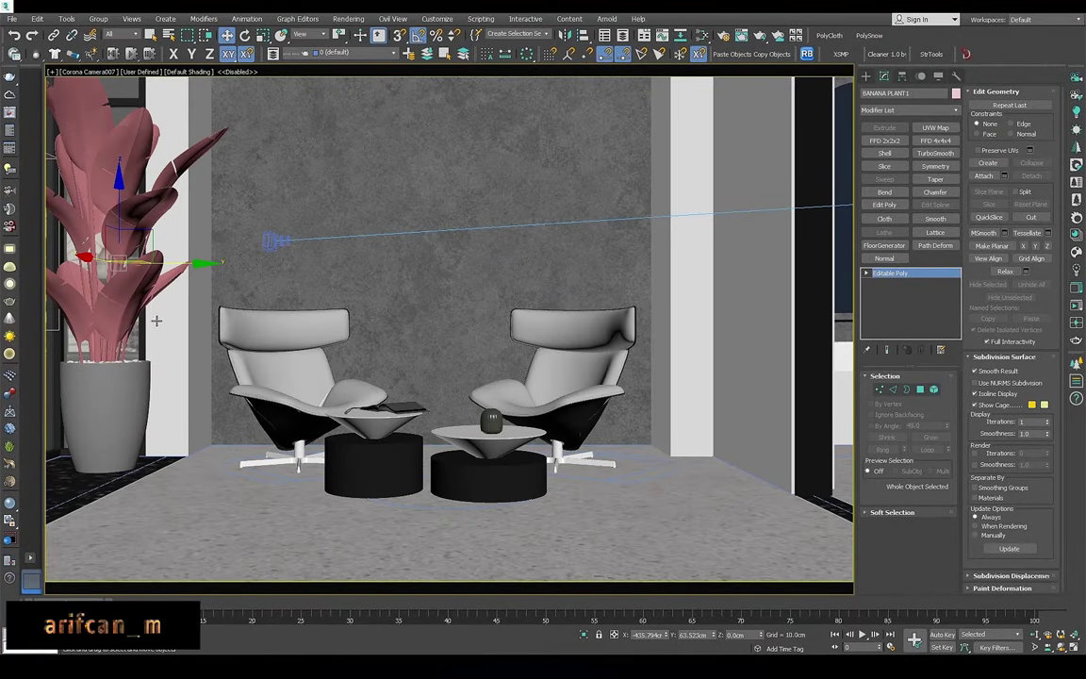
pyautogui.press('r')
pyautogui.click(1078, 343)
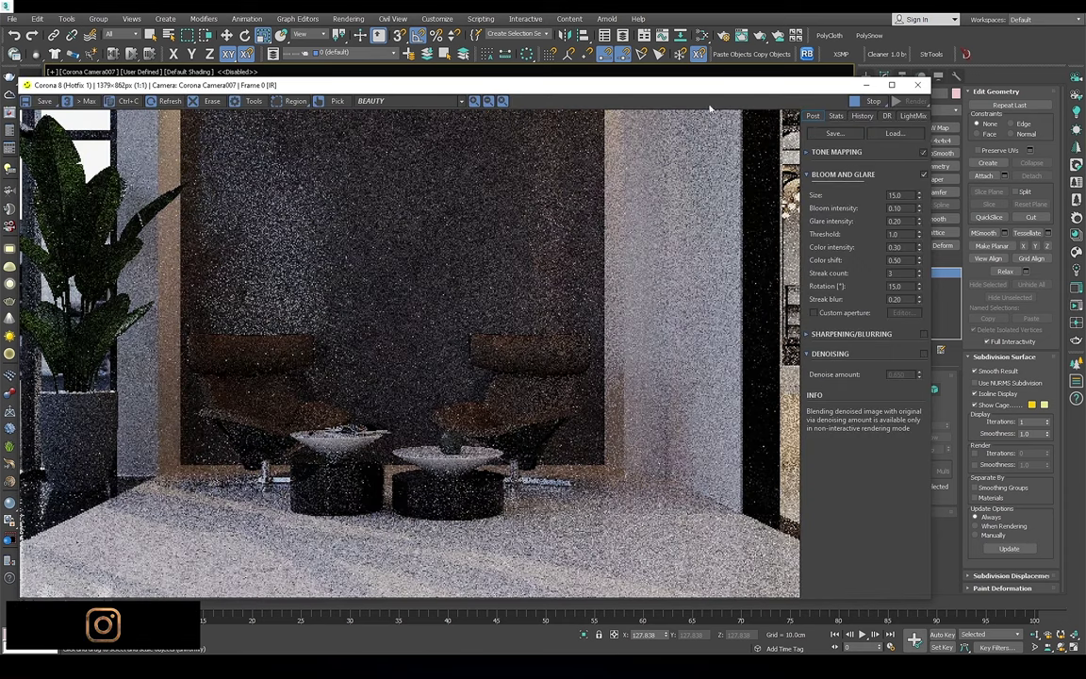
# Insert a Color Correction map between the leaf bitmap and Material #25 in Slate
pyautogui.click(697, 57)
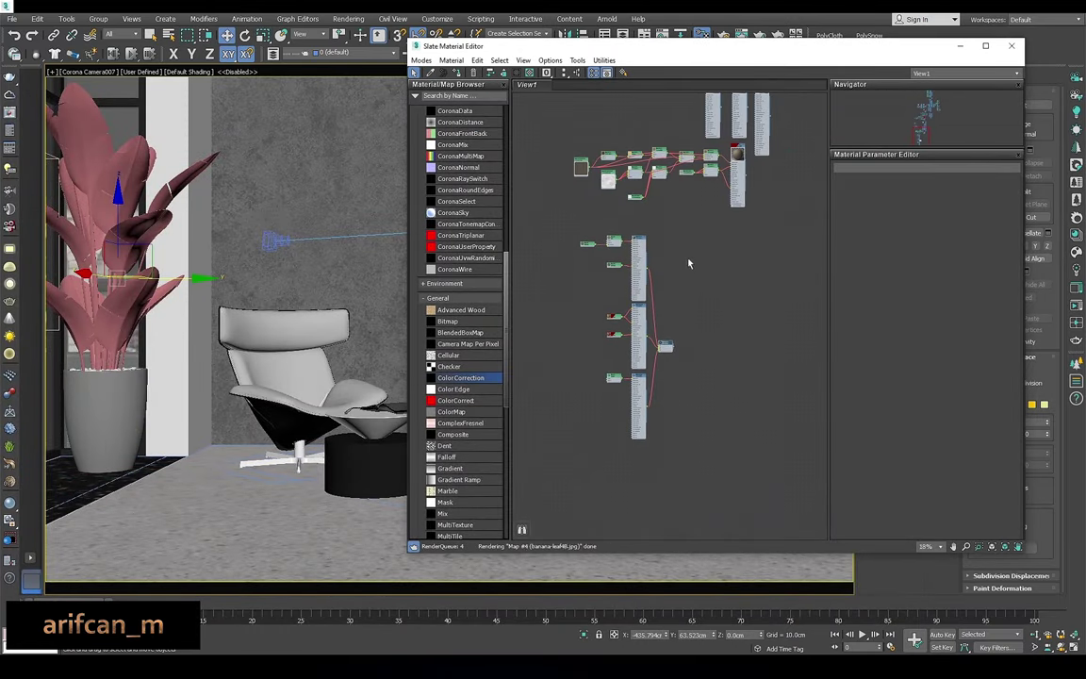
pyautogui.scroll(4, 636, 243)
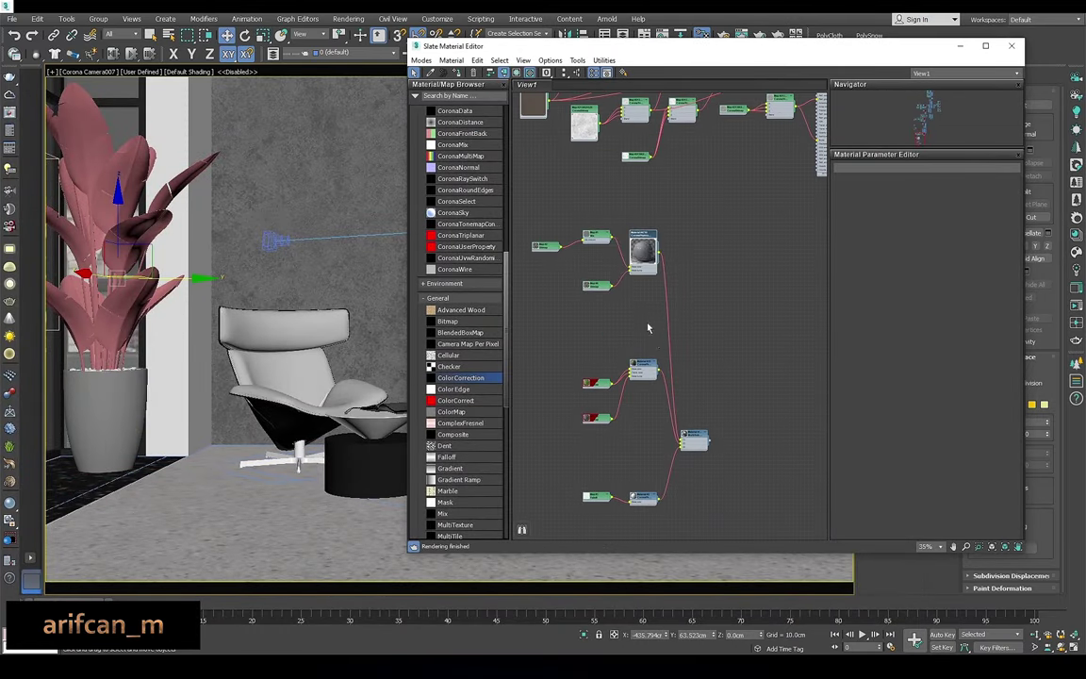
pyautogui.moveTo(648, 328); pyautogui.dragTo(588, 184)
pyautogui.moveTo(595, 235); pyautogui.dragTo(592, 304)
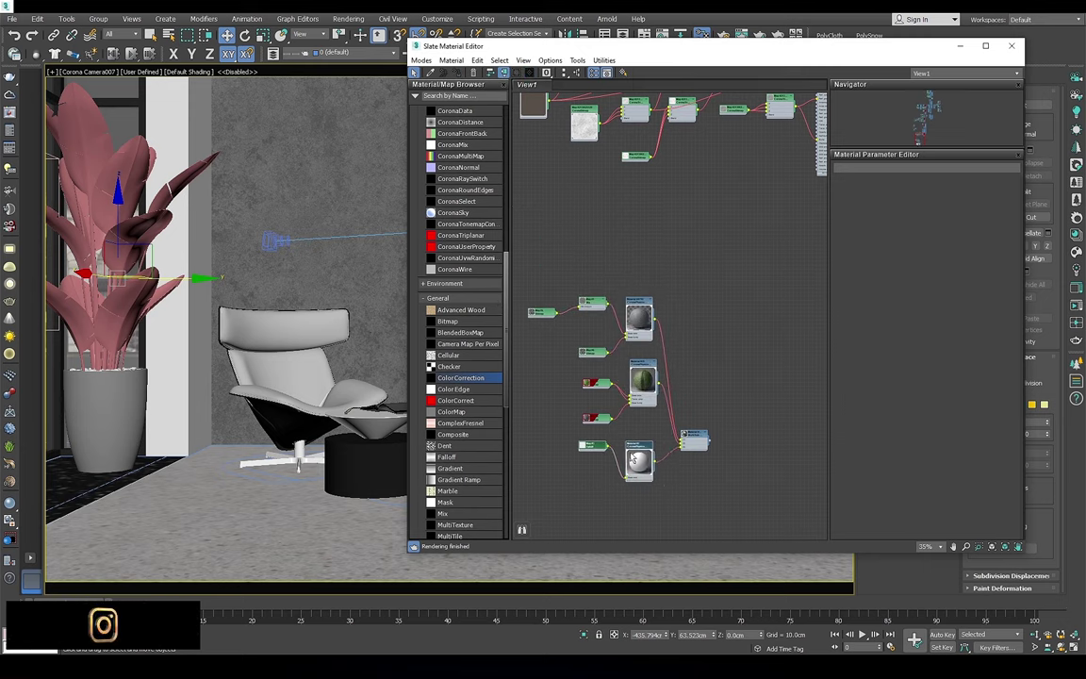
pyautogui.scroll(5, 622, 382)
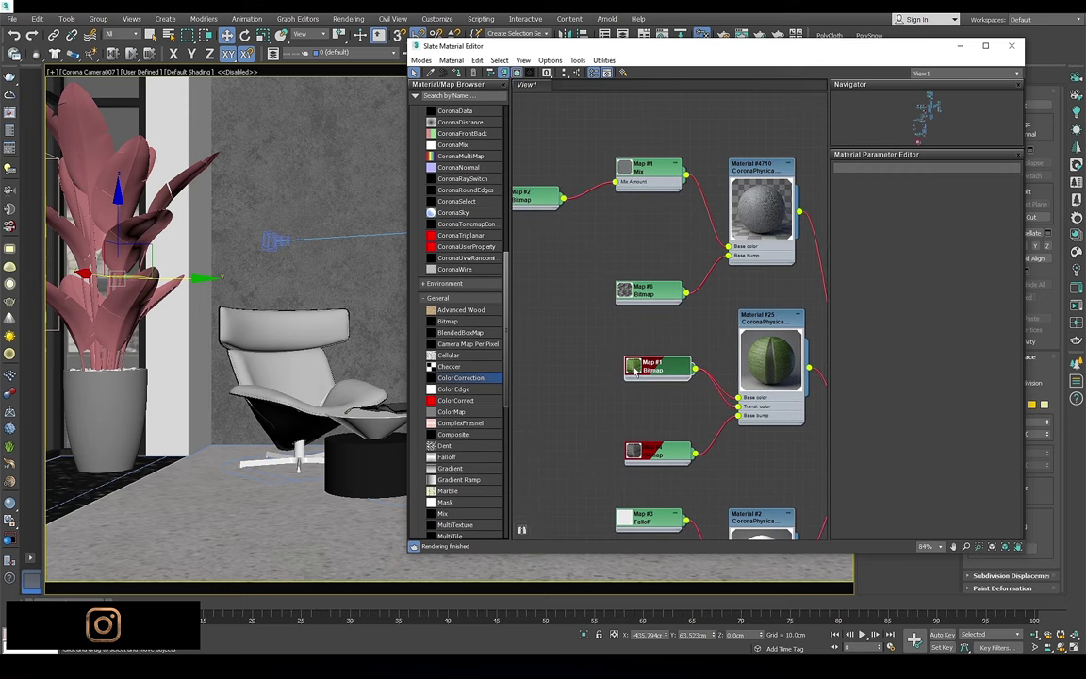
pyautogui.moveTo(649, 358); pyautogui.dragTo(622, 361)
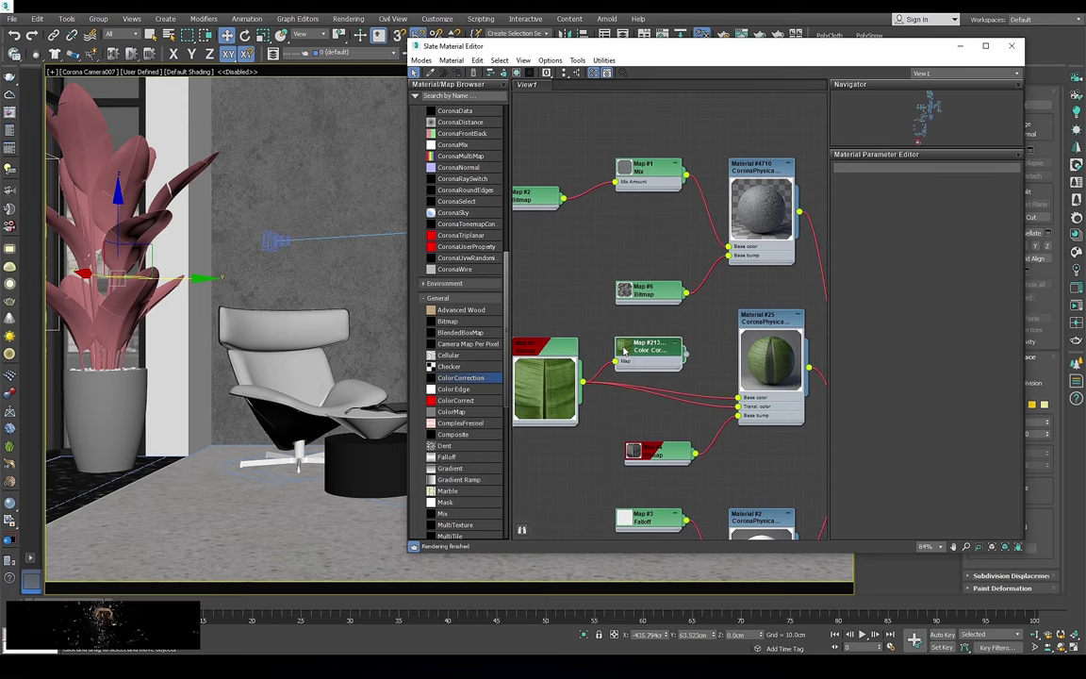
pyautogui.doubleClick(623, 351)
pyautogui.doubleClick(773, 319)
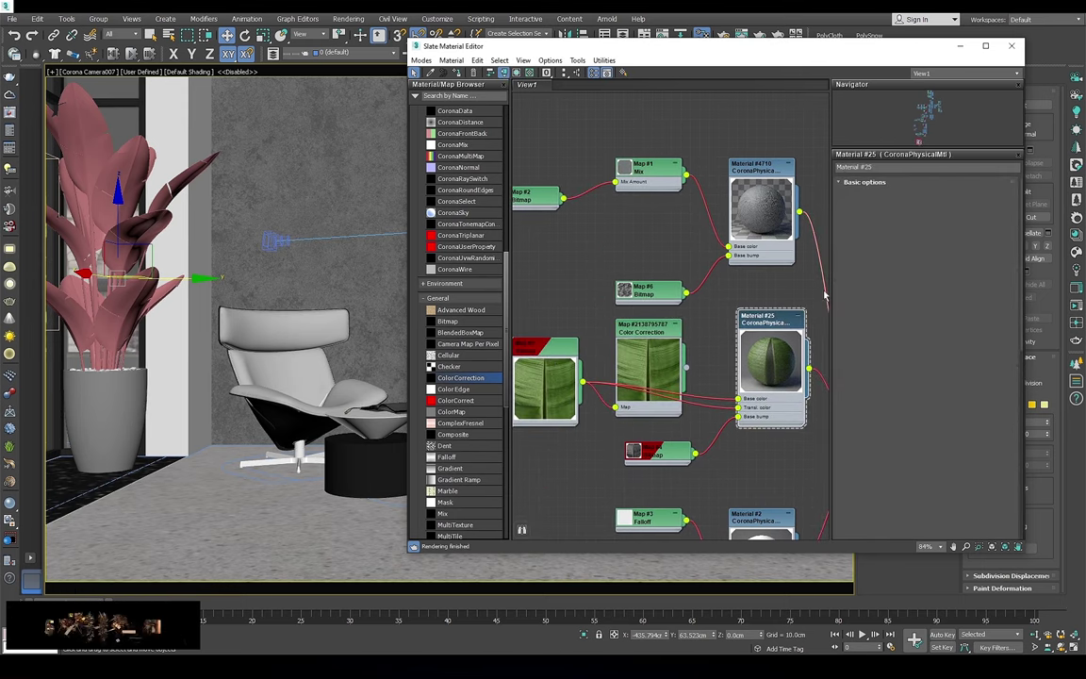
pyautogui.moveTo(824, 298); pyautogui.dragTo(662, 298, button='middle')
pyautogui.doubleClick(622, 351)
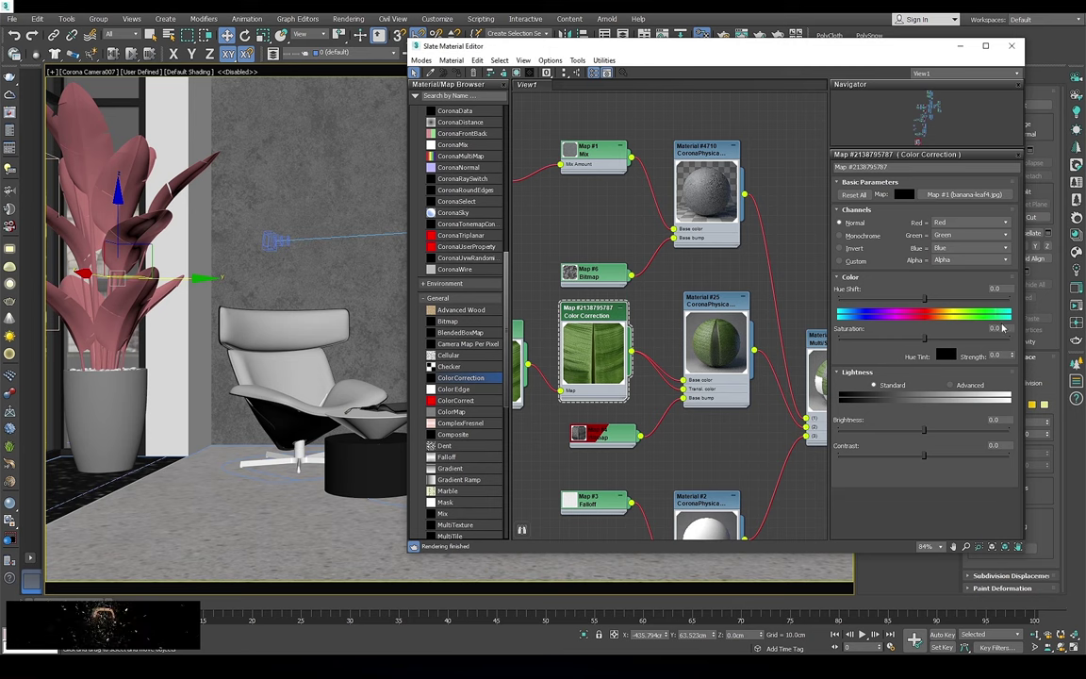
pyautogui.write('-50')
# Show the leaf textures in the viewport and lower the Color Correction saturation
pyautogui.click(531, 73)
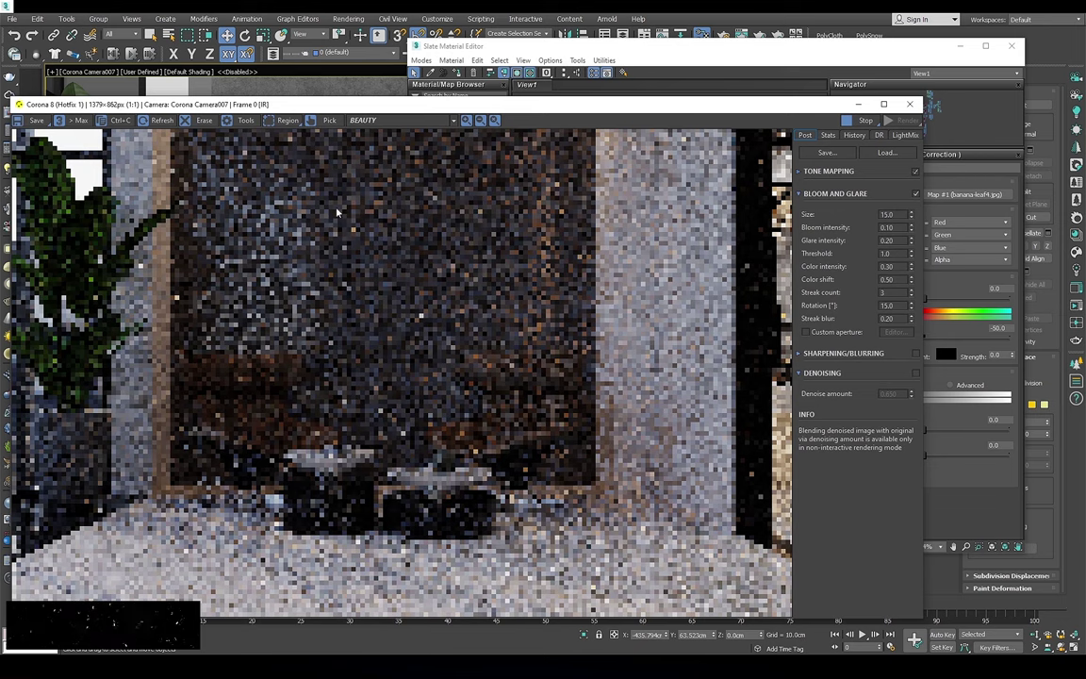
pyautogui.click(997, 414)
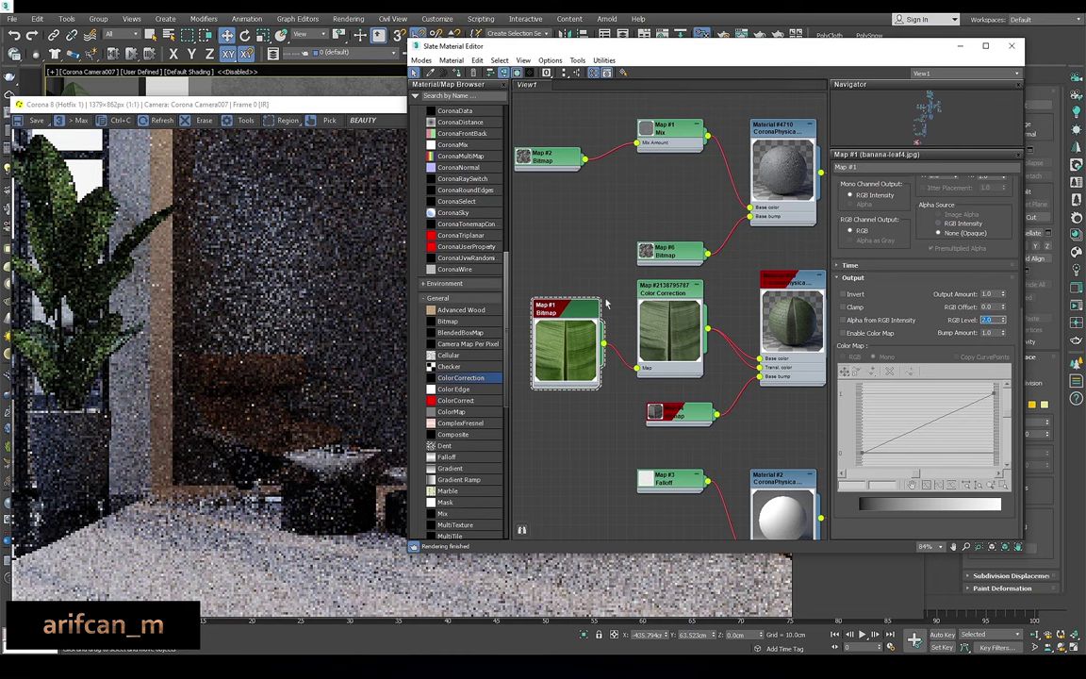
pyautogui.click(661, 300)
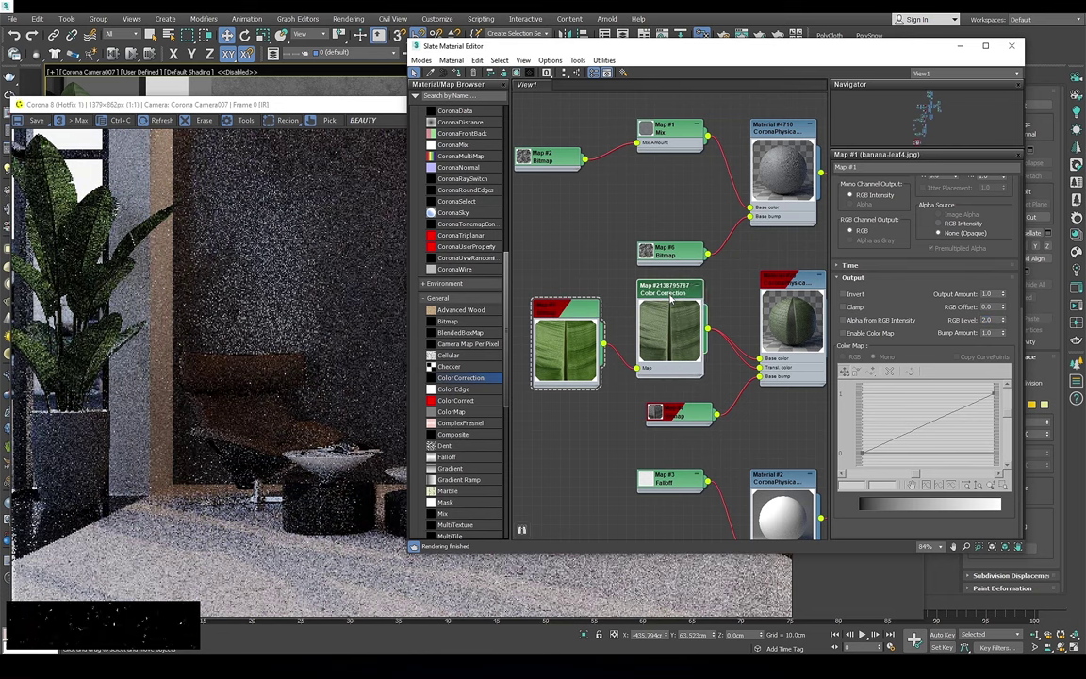
pyautogui.press('Return')
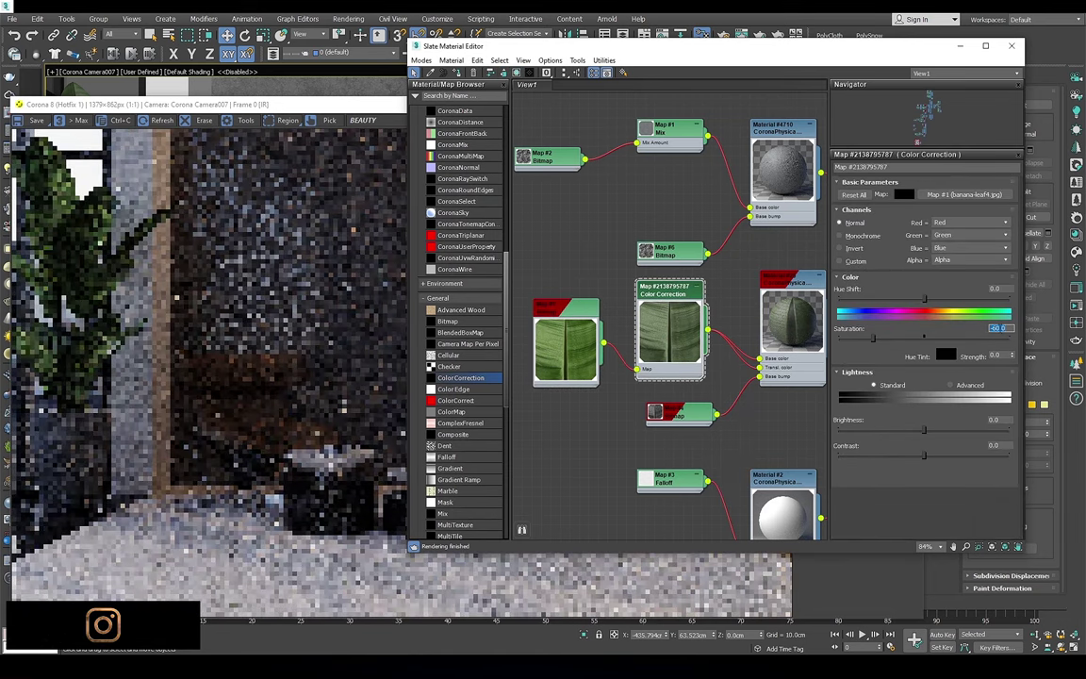
# Set the leaf bitmap's RGB Level to 1.7 and check the Corona render
pyautogui.click(561, 320)
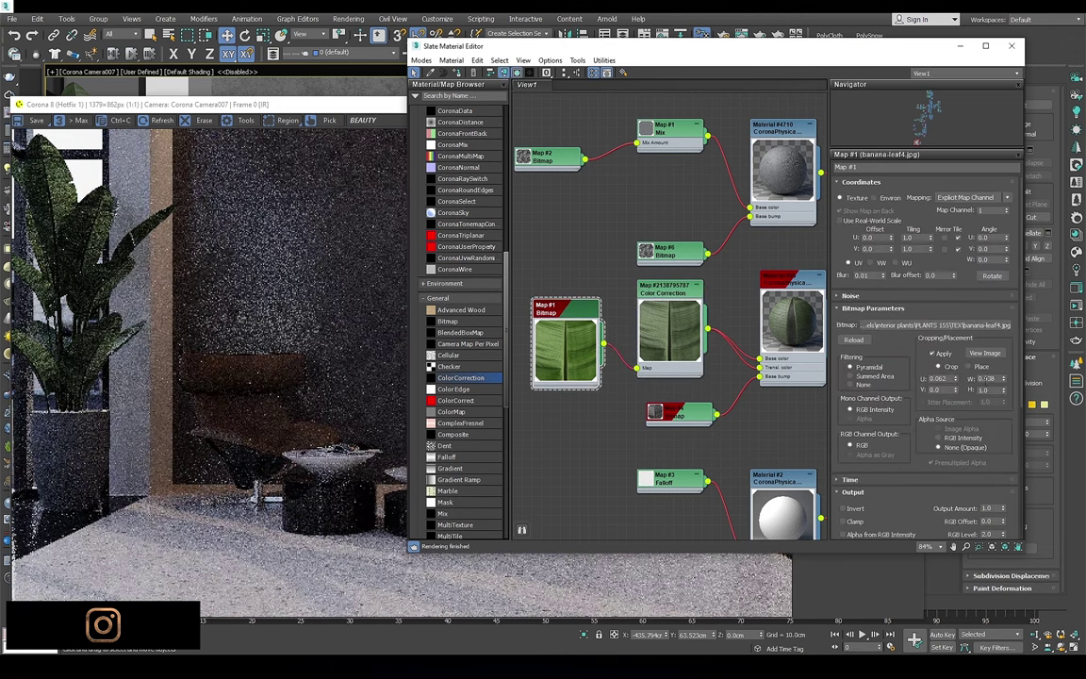
pyautogui.scroll(-2, 945, 512)
pyautogui.click(989, 471)
pyautogui.press('Return')
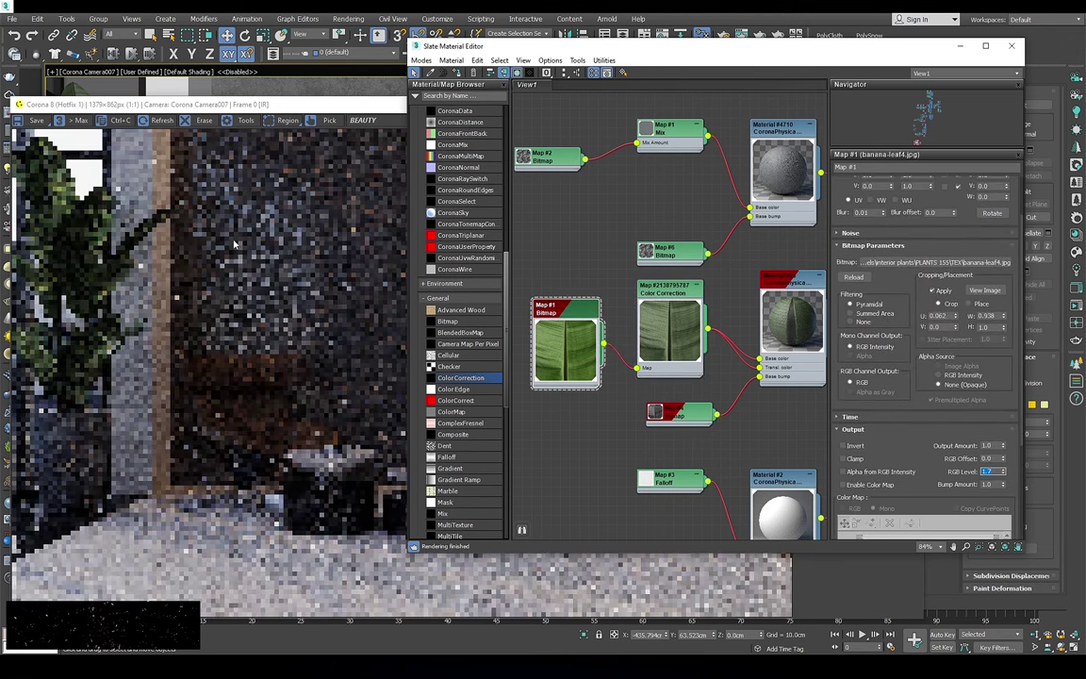
pyautogui.click(248, 236)
pyautogui.scroll(2, 248, 217)
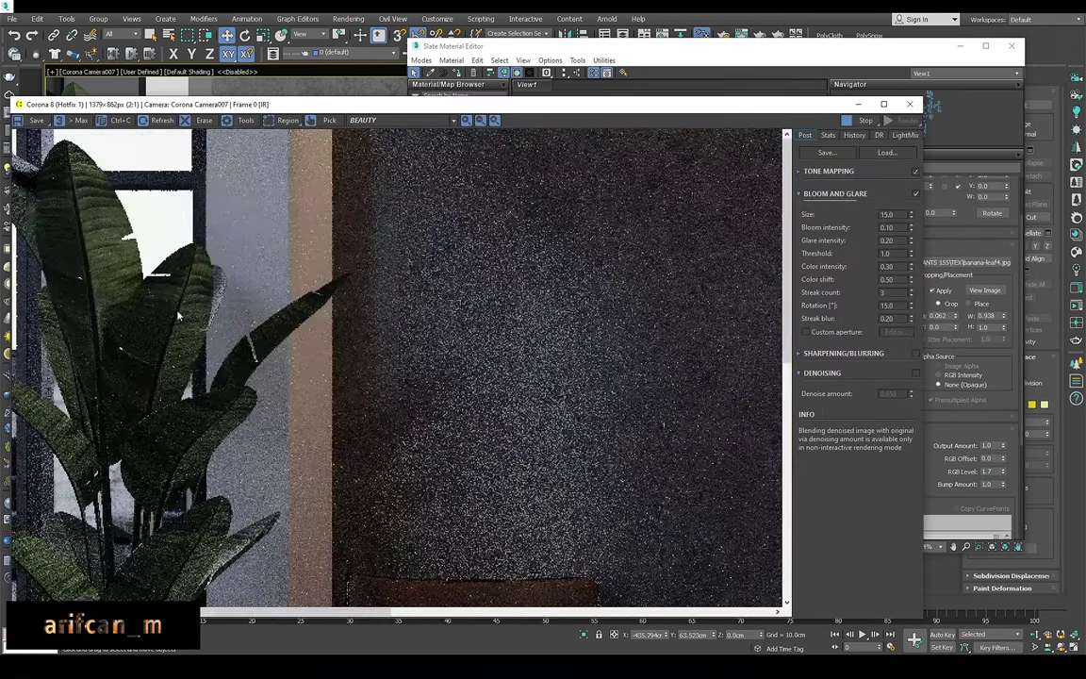
# Reduce Material #25's glossiness from 0.32
pyautogui.click(660, 45)
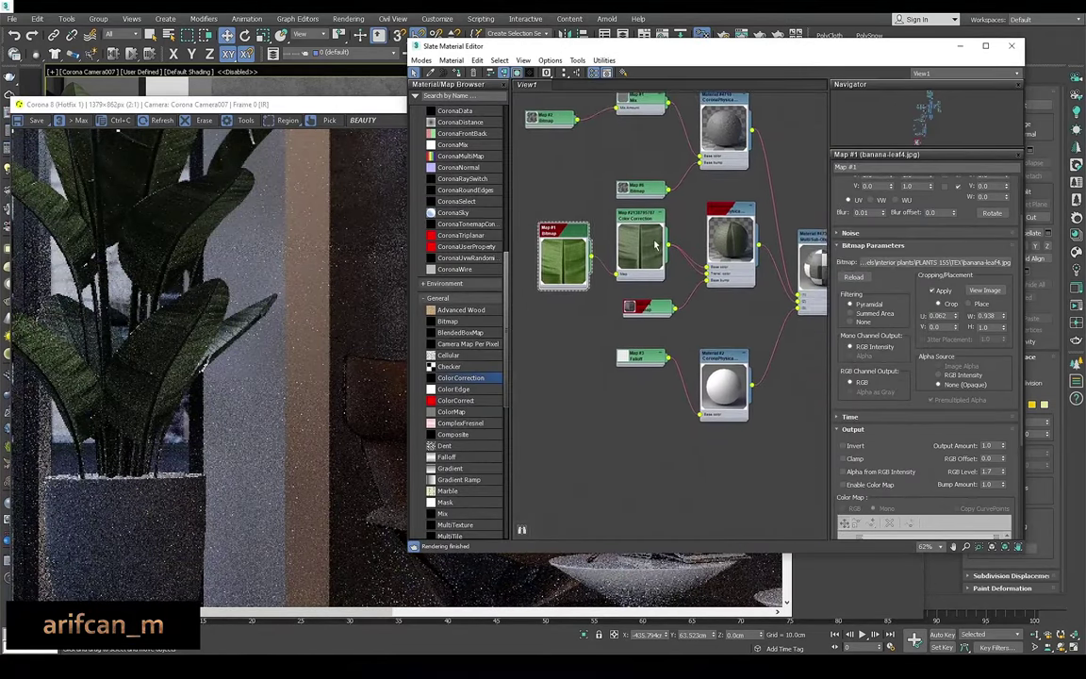
pyautogui.doubleClick(723, 321)
pyautogui.moveTo(723, 321); pyautogui.dragTo(653, 293, button='middle')
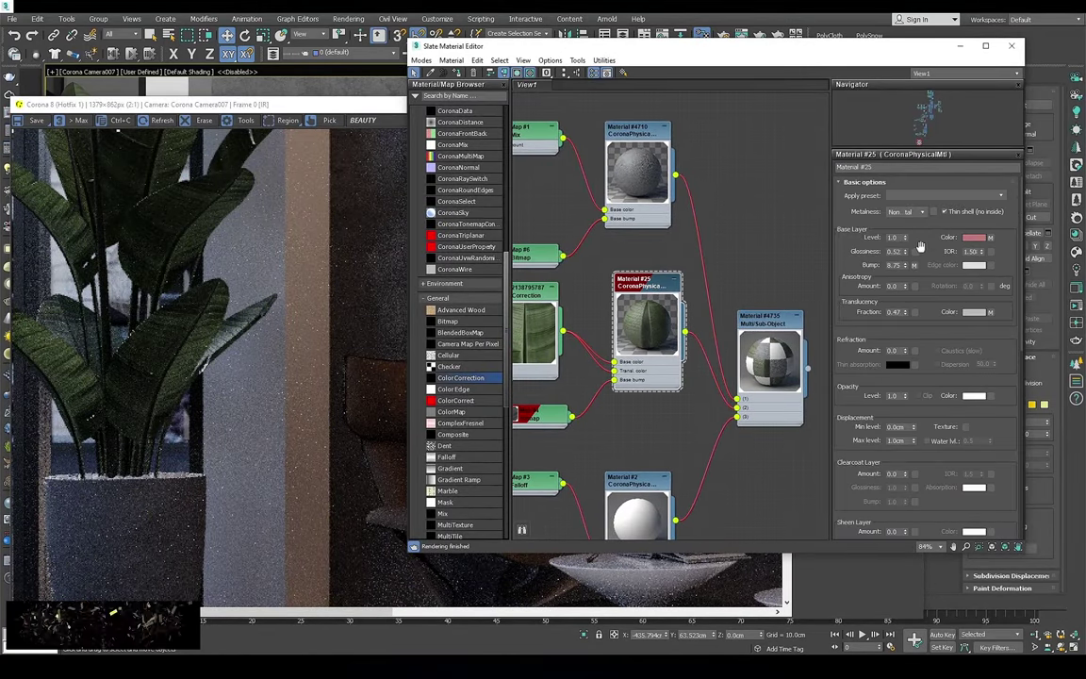
pyautogui.doubleClick(893, 265)
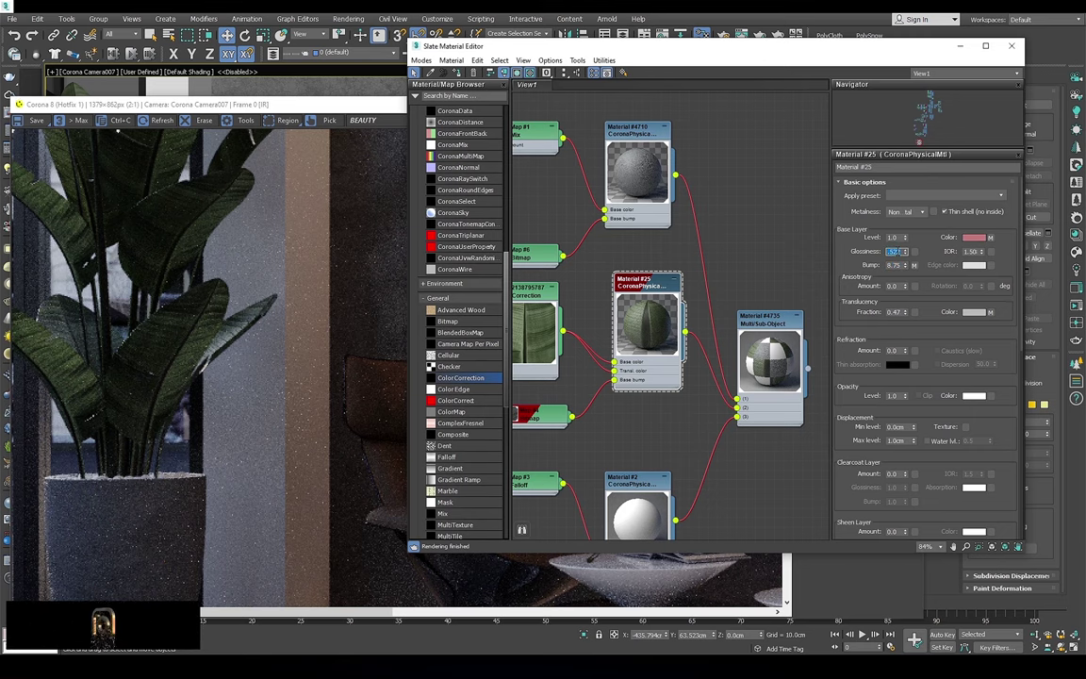
pyautogui.write('1')
pyautogui.press('Return')
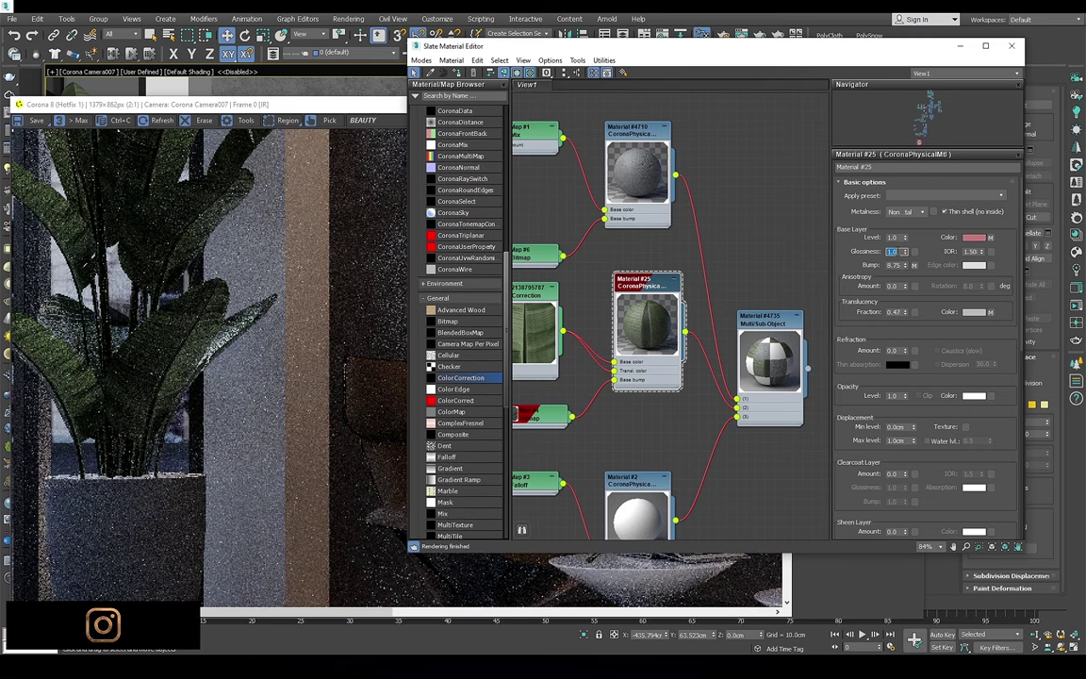
# Inspect the banana leaves up close in the Corona render frame buffer
pyautogui.click(237, 368)
pyautogui.scroll(2, 237, 368)
pyautogui.scroll(3, 237, 368)
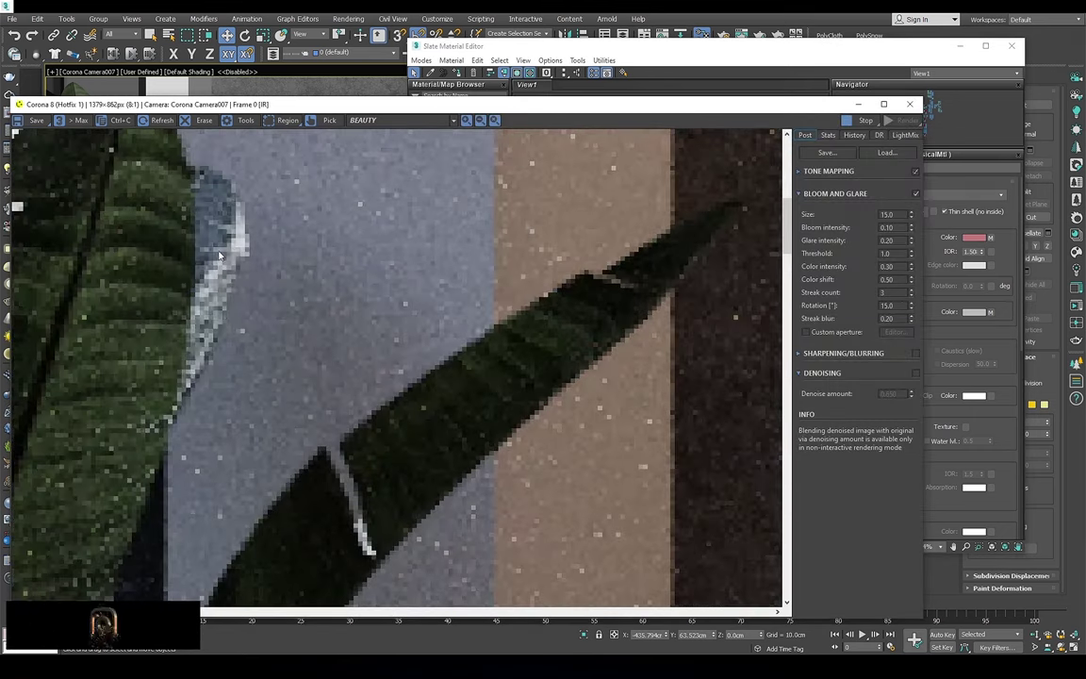
pyautogui.scroll(2, 237, 368)
pyautogui.scroll(-3, 236, 367)
pyautogui.scroll(-2, 257, 329)
pyautogui.scroll(3, 283, 358)
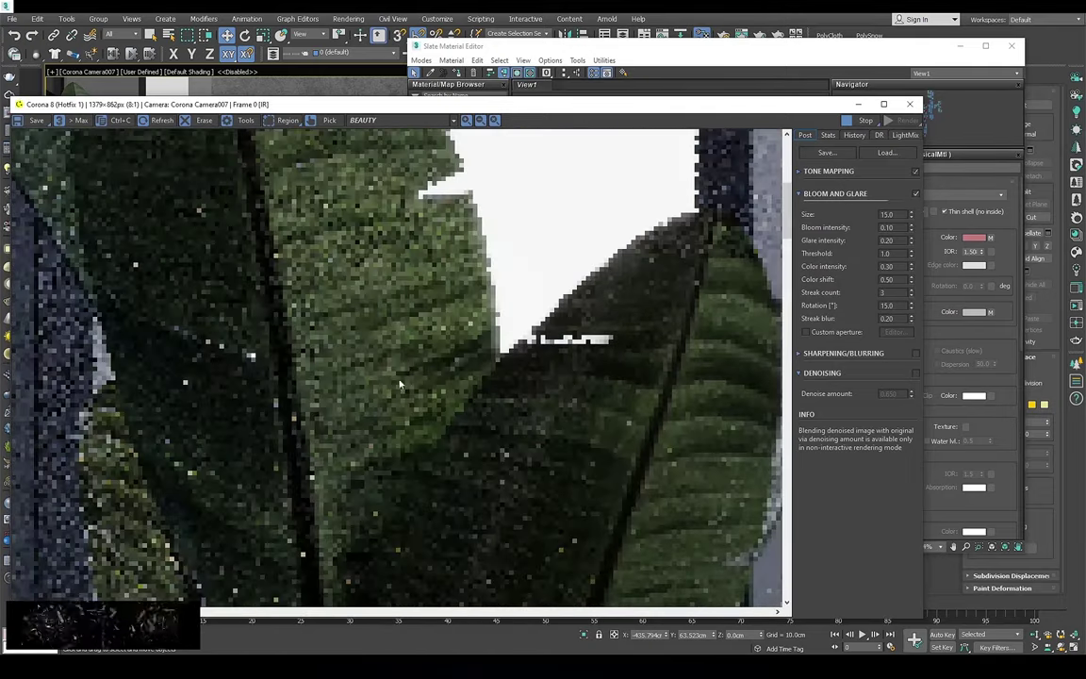
pyautogui.scroll(3, 305, 359)
pyautogui.scroll(-3, 304, 359)
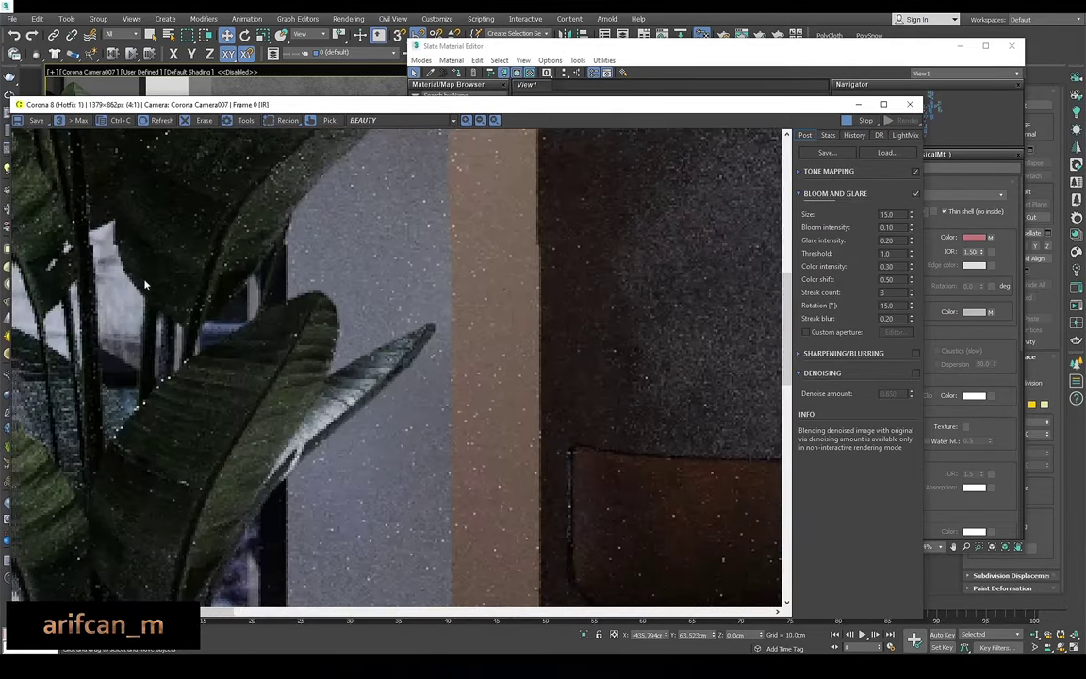
pyautogui.click(386, 121)
pyautogui.click(386, 124)
pyautogui.scroll(1, 157, 352)
pyautogui.scroll(-2, 115, 345)
pyautogui.scroll(-1, 159, 349)
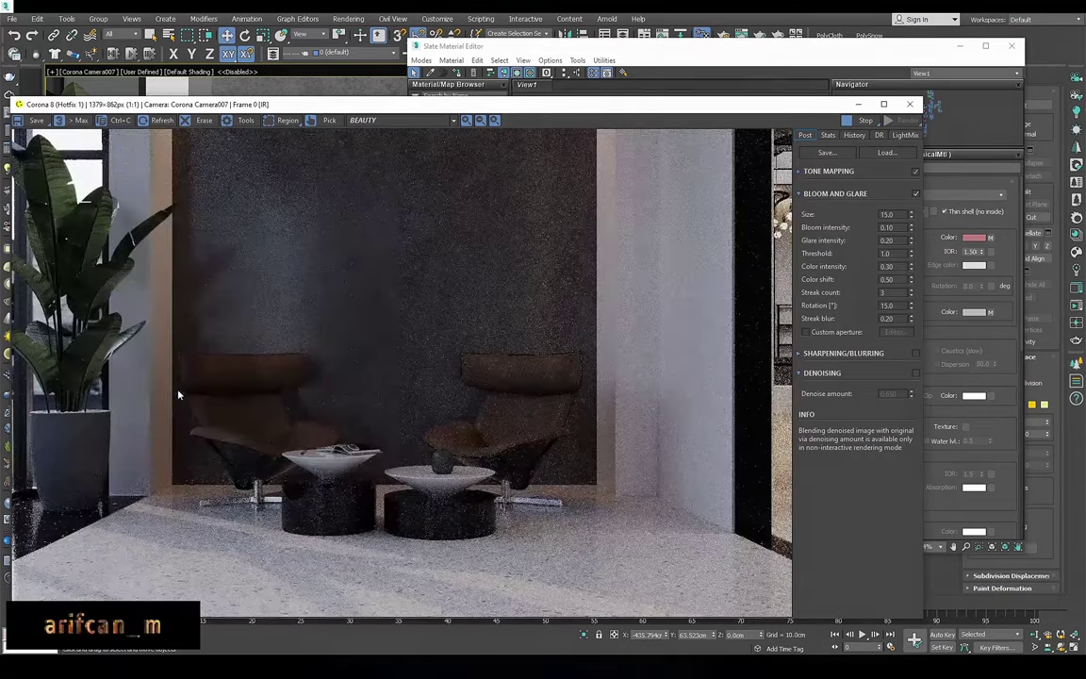
pyautogui.scroll(2, 135, 406)
pyautogui.scroll(-1, 151, 394)
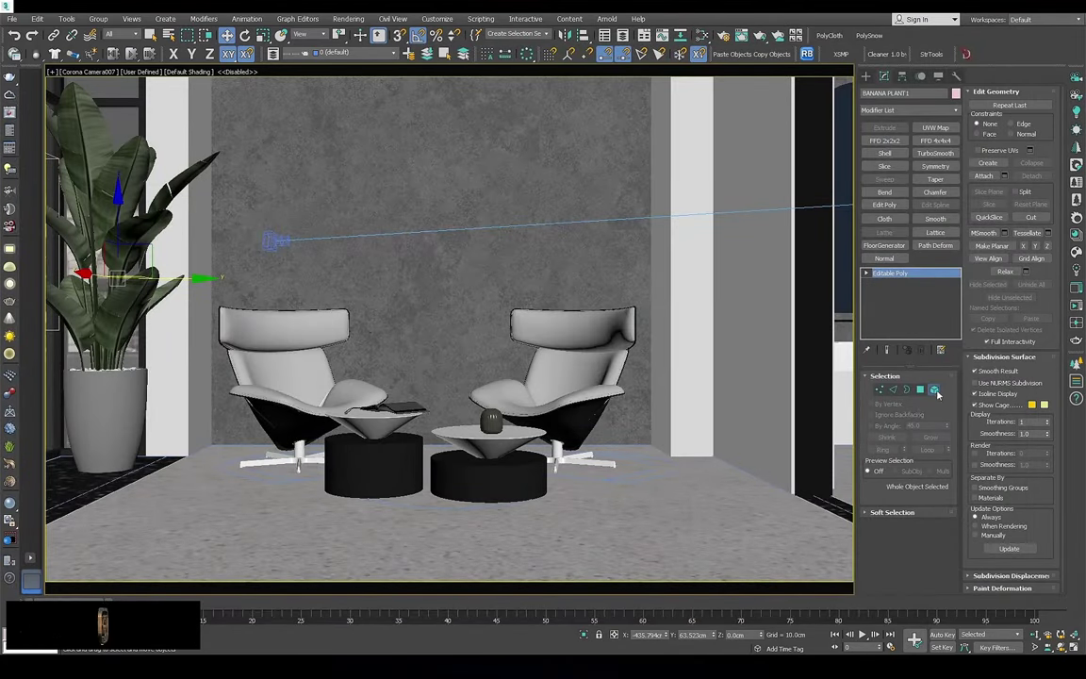
# Assign the material to the plant pot element
pyautogui.click(934, 391)
pyautogui.click(91, 372)
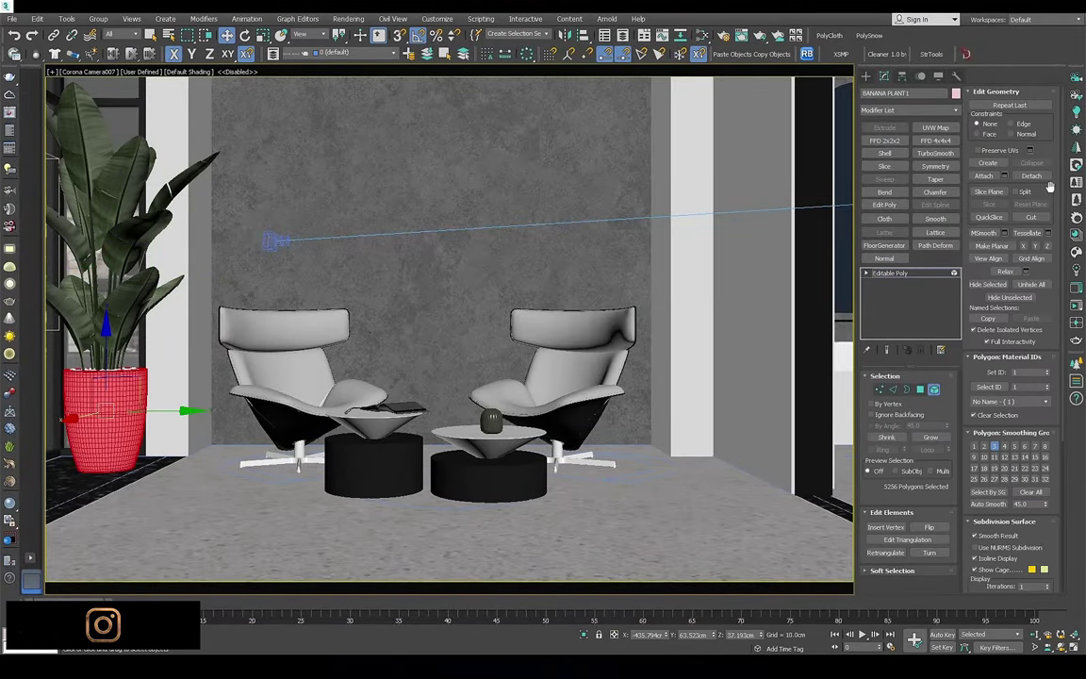
pyautogui.press('m')
pyautogui.scroll(-3, 611, 338)
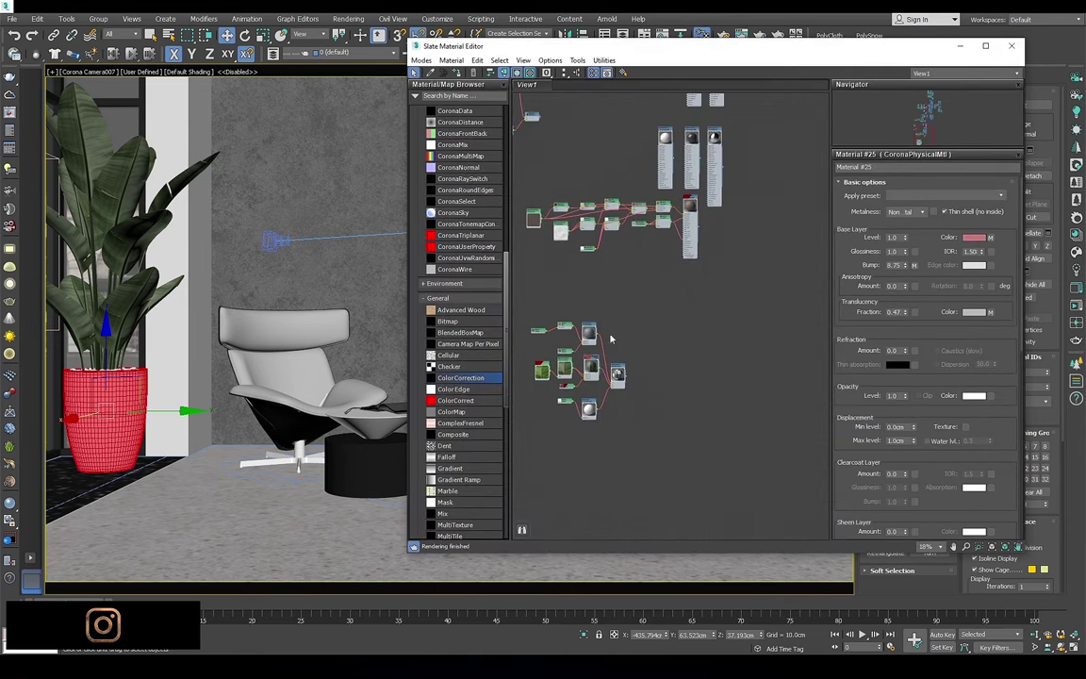
pyautogui.rightClick(641, 370)
pyautogui.click(668, 386)
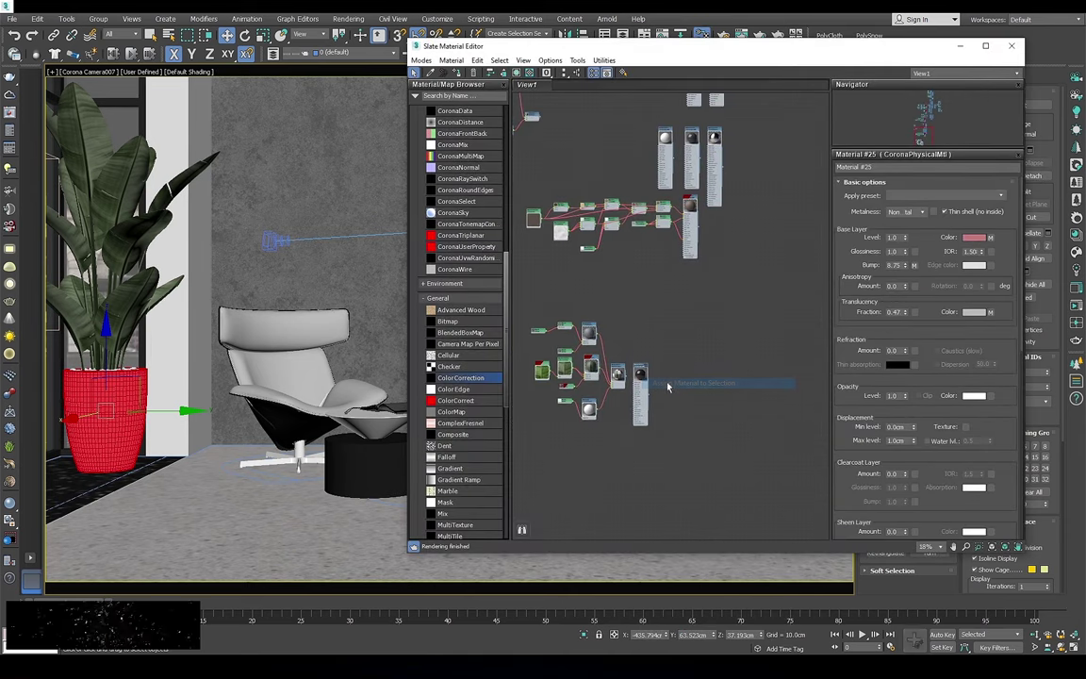
pyautogui.click(1012, 46)
# Make a mirrored copy of the banana plant and move it to the right in Top view
pyautogui.press('t')
pyautogui.press('F3')
pyautogui.scroll(-5, 361, 353)
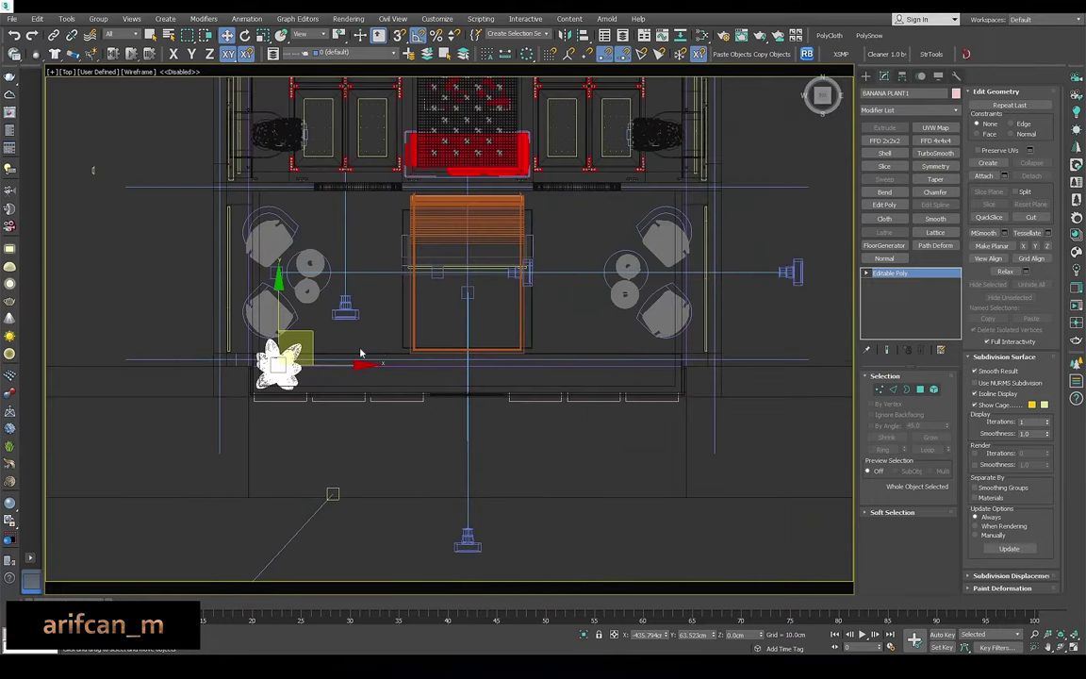
pyautogui.click(564, 35)
pyautogui.click(507, 418)
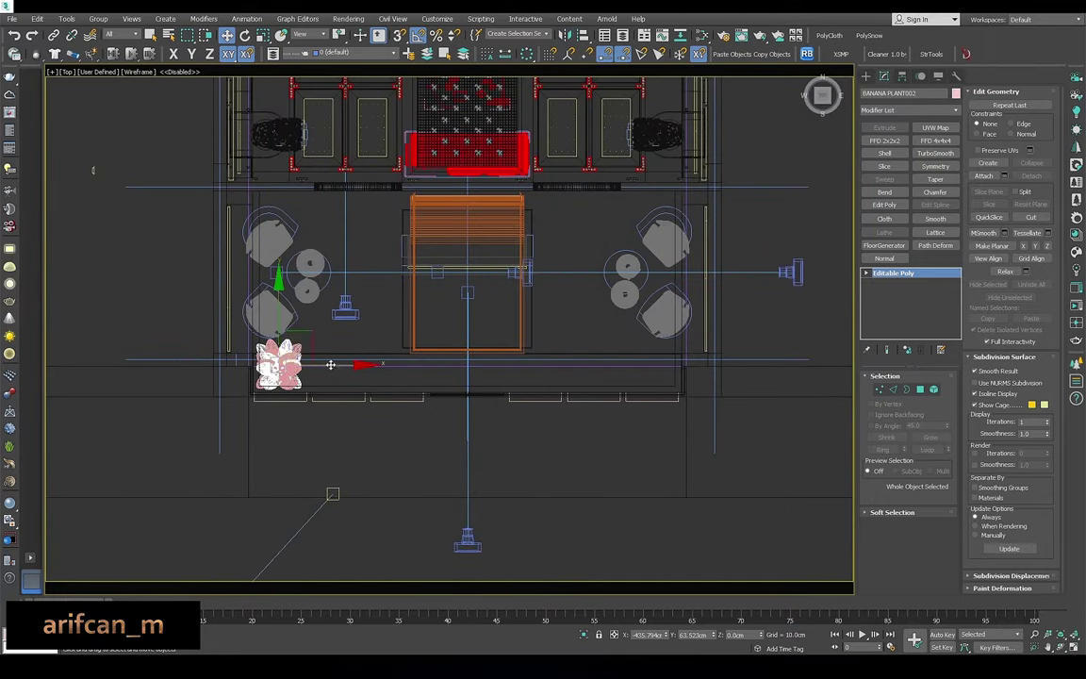
pyautogui.moveTo(329, 365); pyautogui.dragTo(705, 365)
# Look through Corona Camera004
pyautogui.press('c')
pyautogui.click(528, 285)
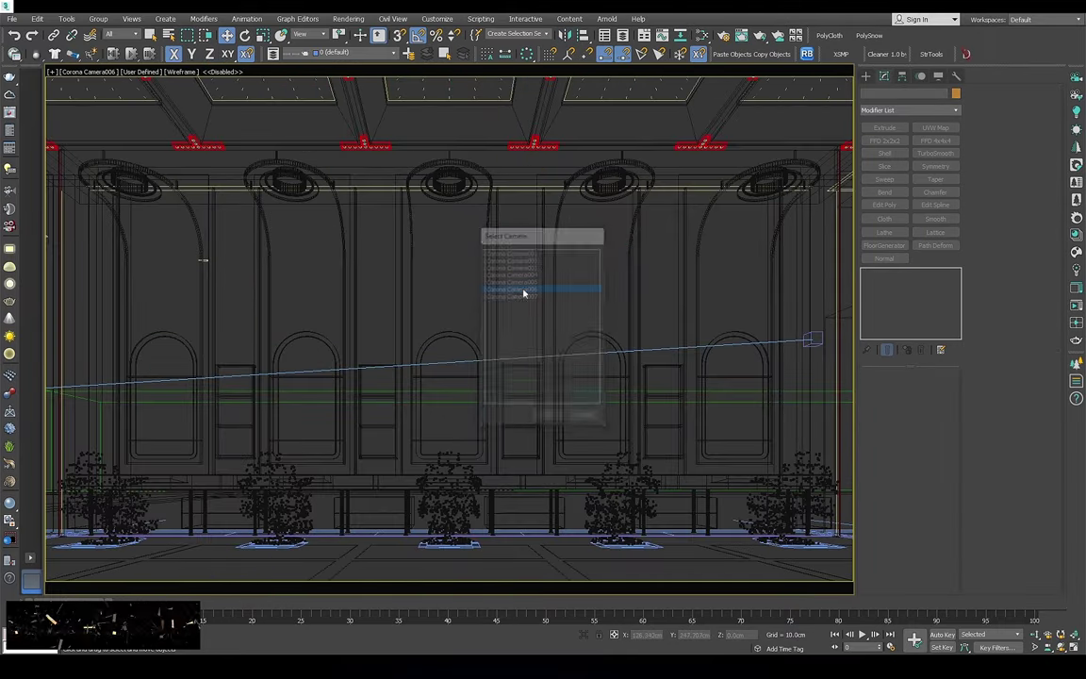
pyautogui.doubleClick(516, 275)
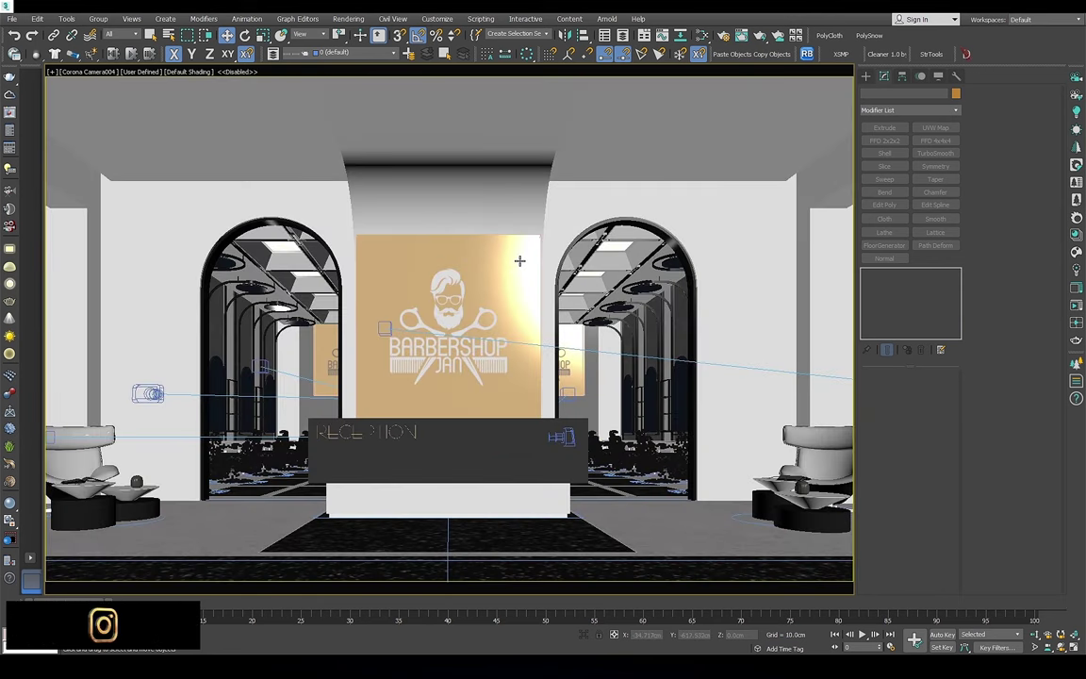
pyautogui.press('F3')
pyautogui.press('F3')
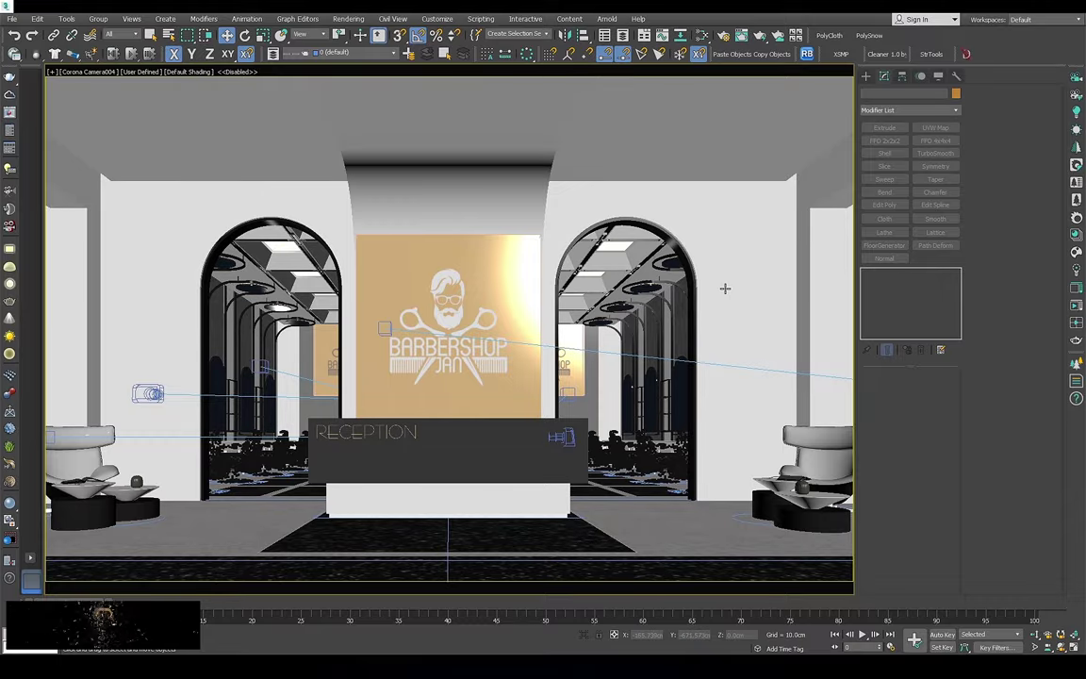
# Clone the camera in Top view and move the copy over the lounge table centre
pyautogui.press('t')
pyautogui.press('F3')
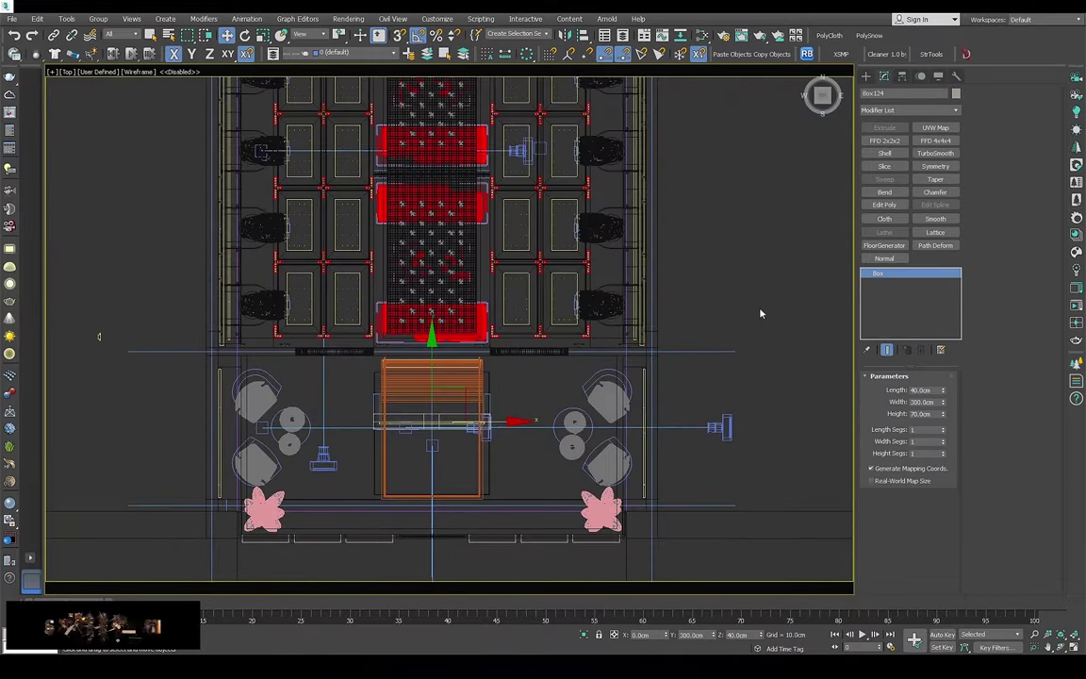
pyautogui.press('z')
pyautogui.keyDown('alt'); pyautogui.moveTo(253, 459); pyautogui.dragTo(663, 244, button='middle'); pyautogui.keyUp('alt')
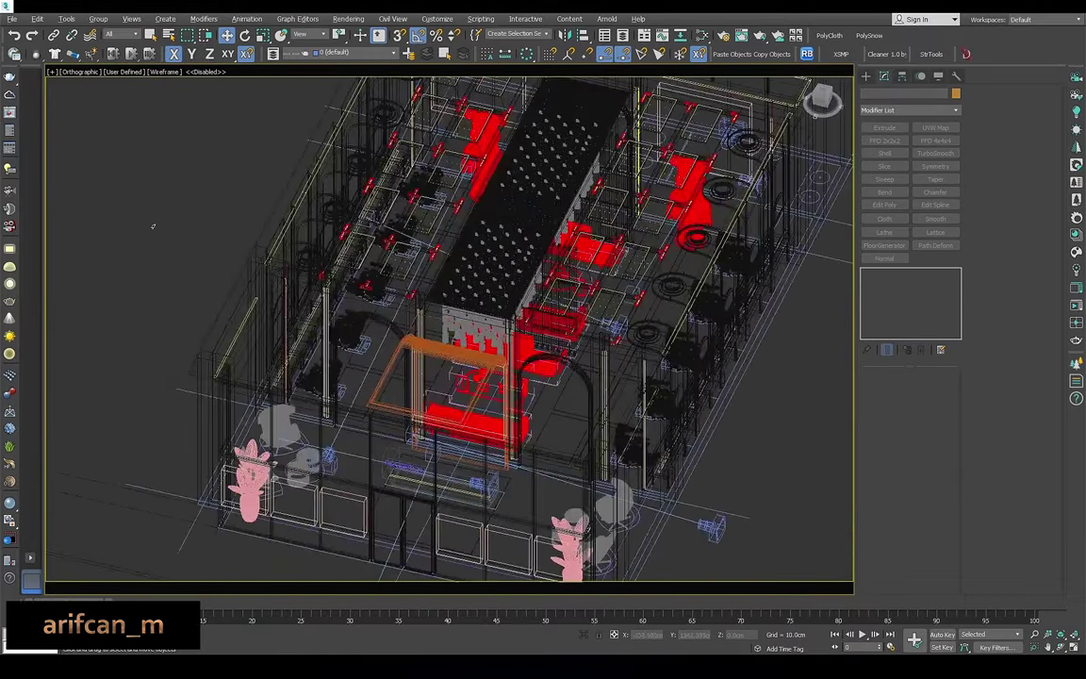
pyautogui.scroll(5, 662, 243)
pyautogui.press('t')
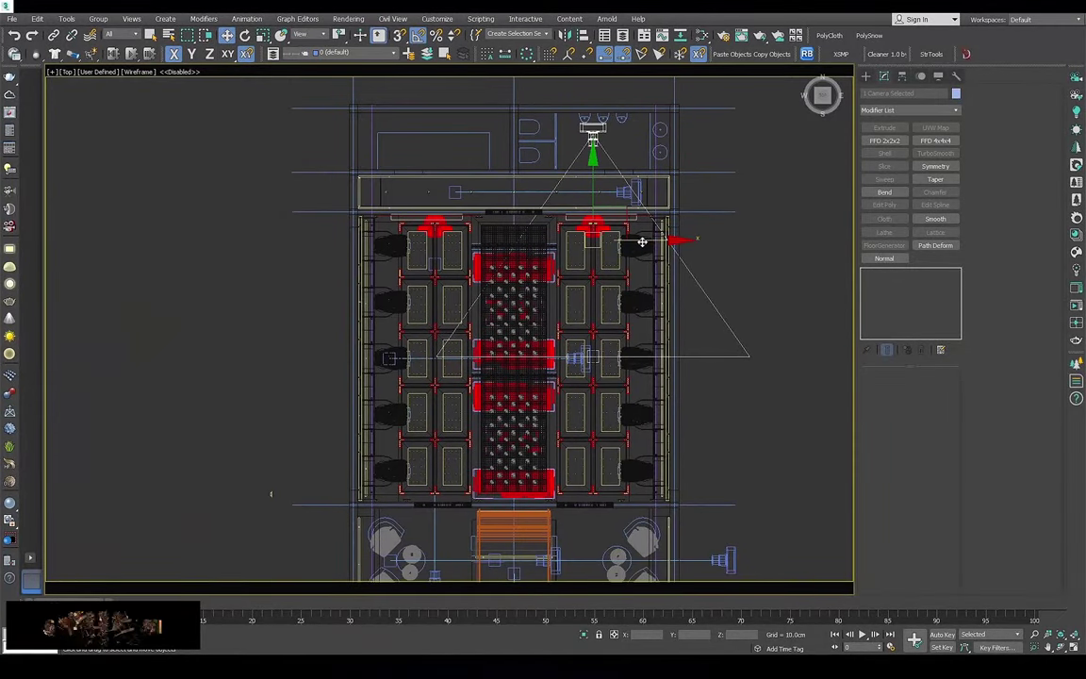
pyautogui.keyDown('shift'); pyautogui.moveTo(642, 242); pyautogui.dragTo(797, 242); pyautogui.keyUp('shift')
pyautogui.click(544, 381)
pyautogui.moveTo(742, 151); pyautogui.dragTo(513, 177)
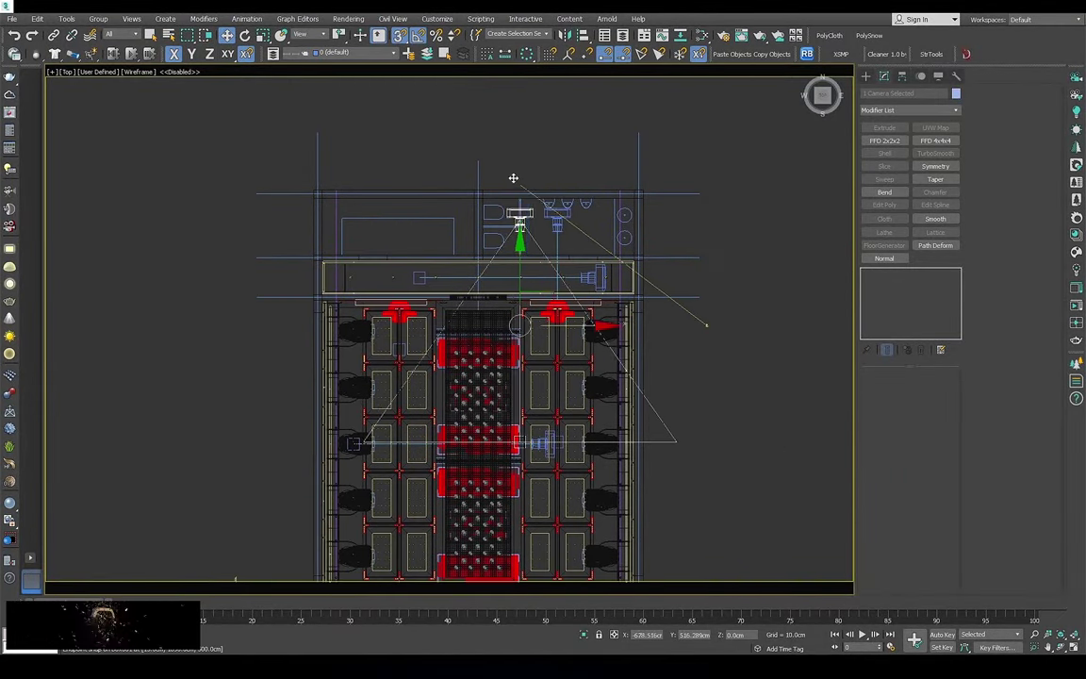
pyautogui.moveTo(513, 177); pyautogui.dragTo(557, 41, button='middle')
pyautogui.moveTo(531, 113); pyautogui.dragTo(533, 243)
pyautogui.scroll(5, 534, 243)
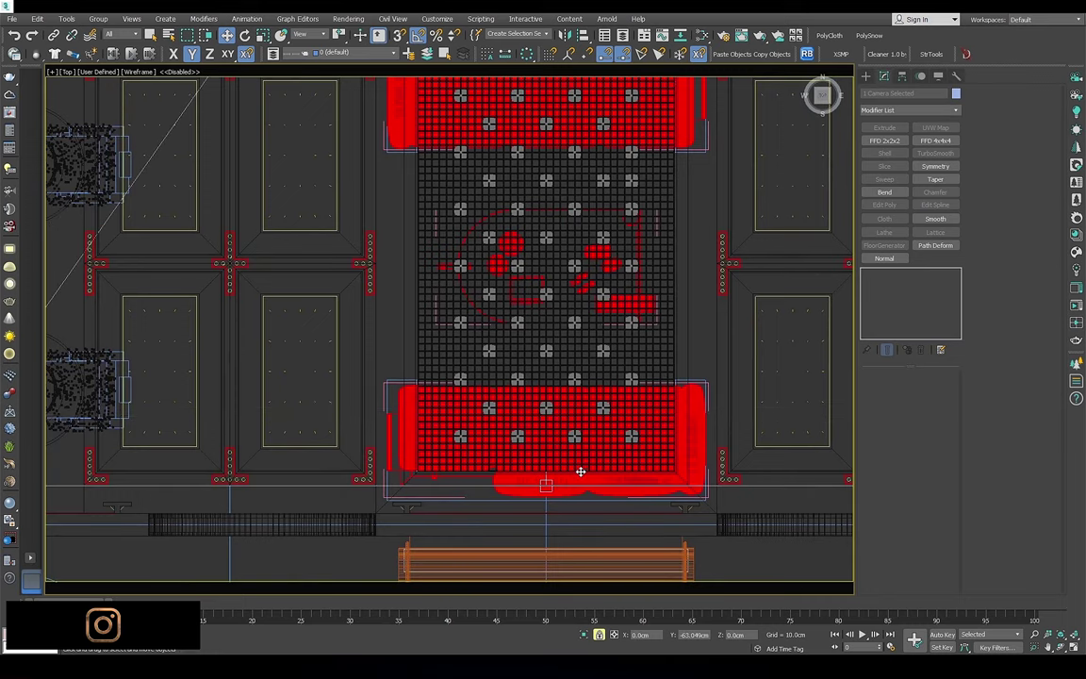
# Look through Corona Camera008, move it forward, and set near clipping to 200 cm
pyautogui.press('c')
pyautogui.doubleClick(544, 298)
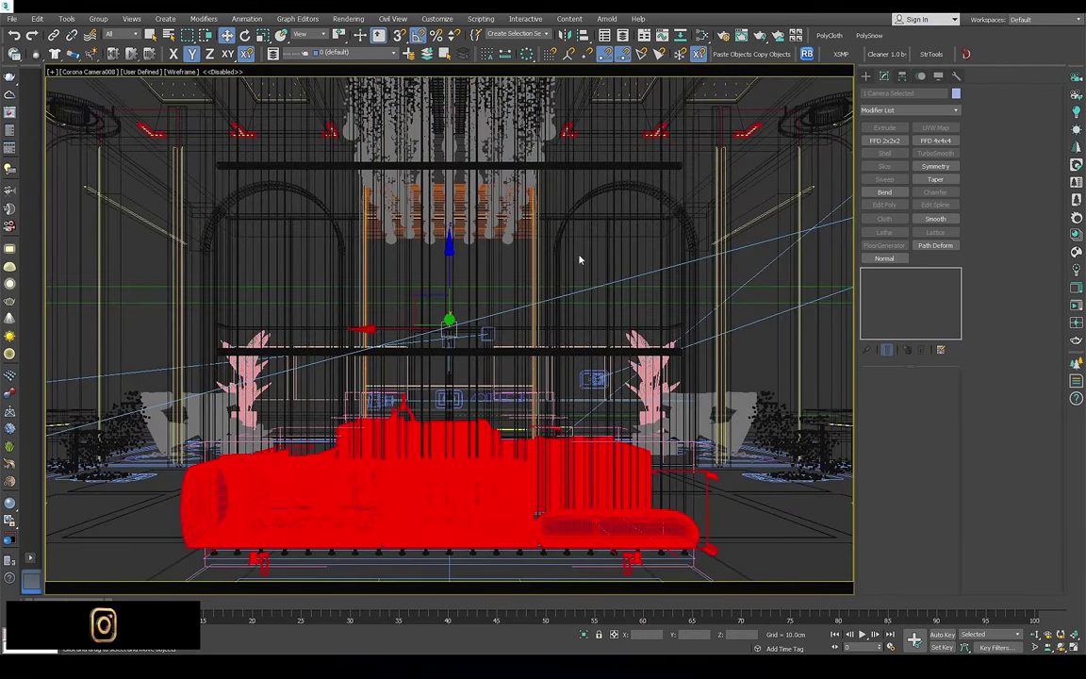
pyautogui.hotkey('ctrl', 'd')
pyautogui.moveTo(459, 373); pyautogui.dragTo(443, 339)
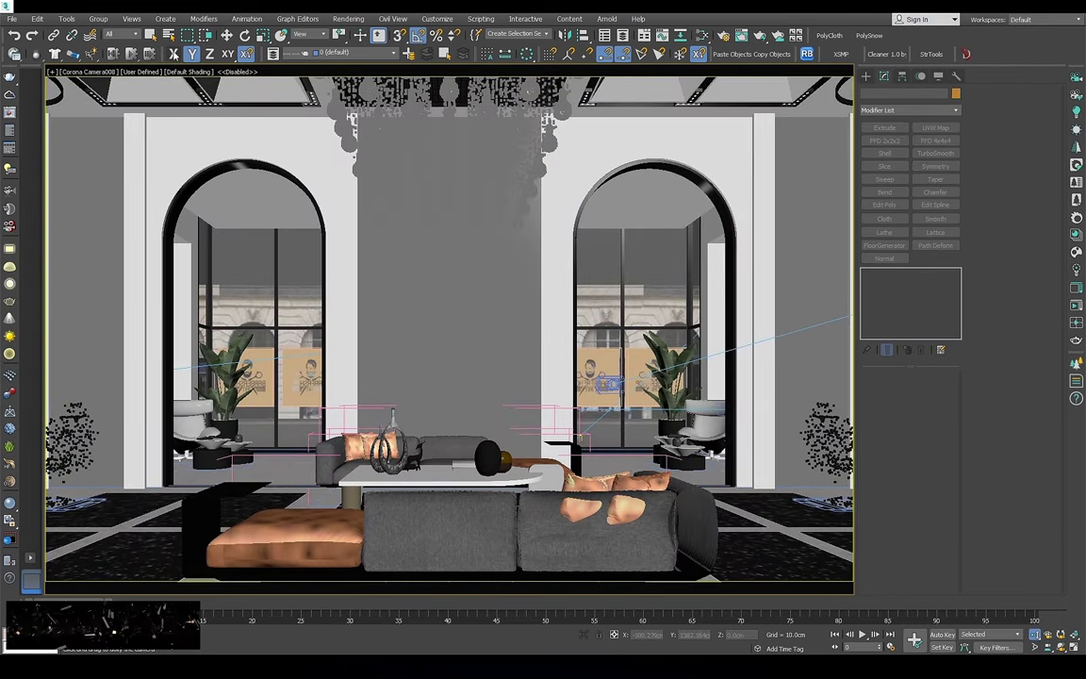
pyautogui.hotkey('ctrl', 'z')
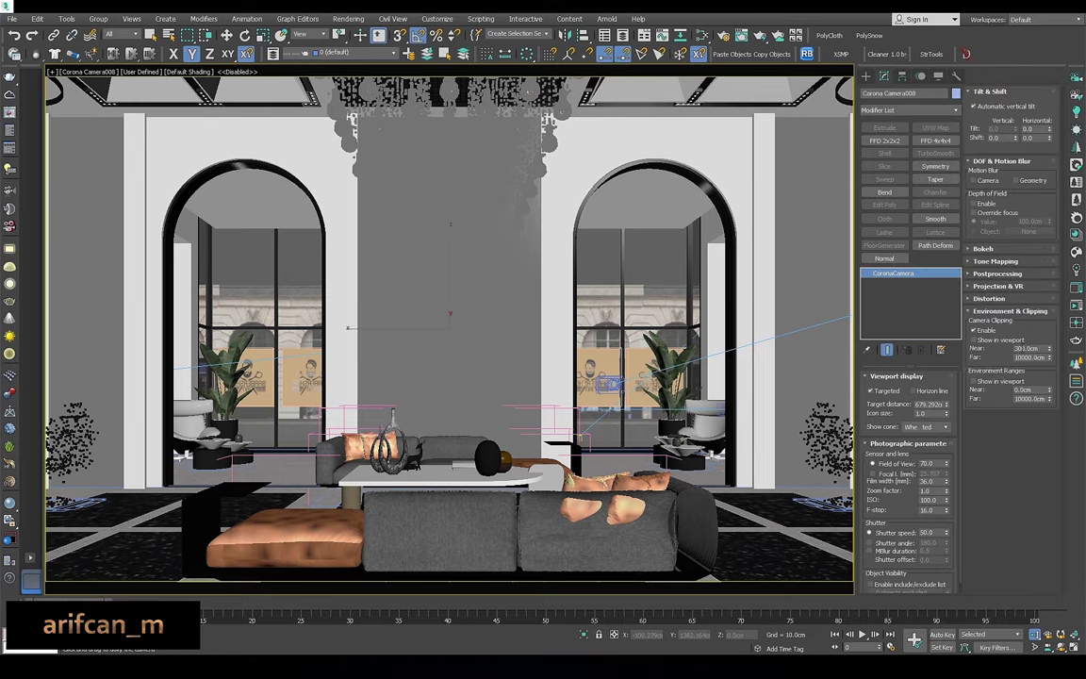
pyautogui.write('00')
pyautogui.press('Return')
# Dolly Camera008 toward the sofa, set near clipping to 150 cm, and render with Corona
pyautogui.moveTo(469, 292); pyautogui.dragTo(453, 234)
pyautogui.moveTo(452, 358); pyautogui.dragTo(450, 337)
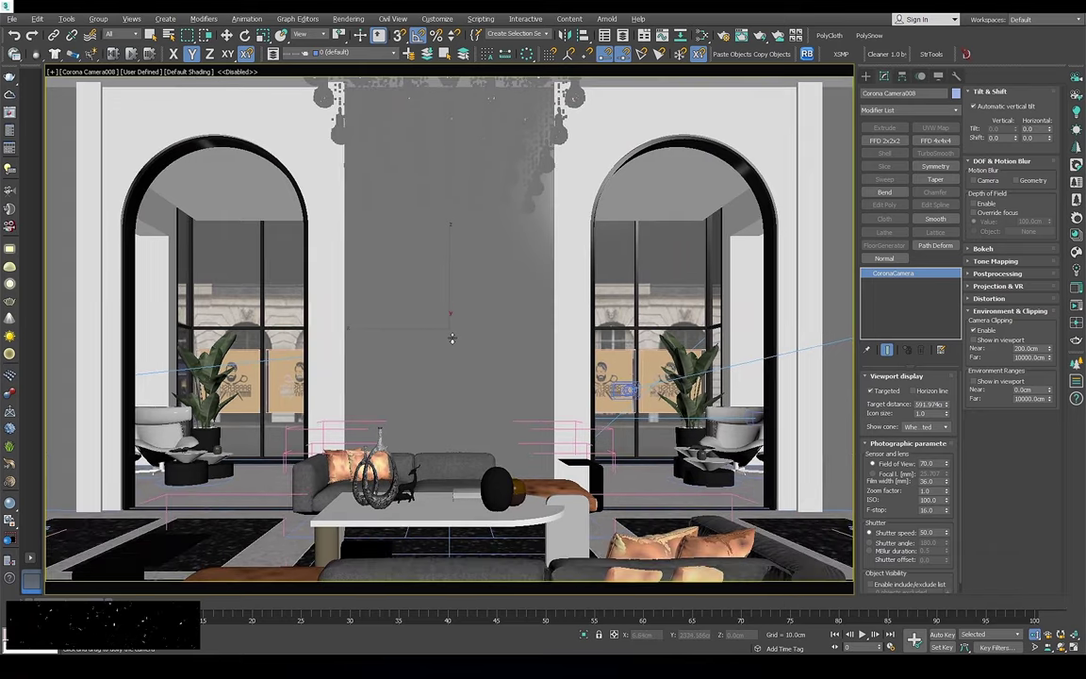
pyautogui.write('150')
pyautogui.press('Return')
pyautogui.moveTo(563, 353)
pyautogui.mouseDown()
pyautogui.moveTo(538, 310)
pyautogui.moveTo(509, 310)
pyautogui.moveTo(521, 253)
pyautogui.moveTo(487, 363)
pyautogui.mouseUp()
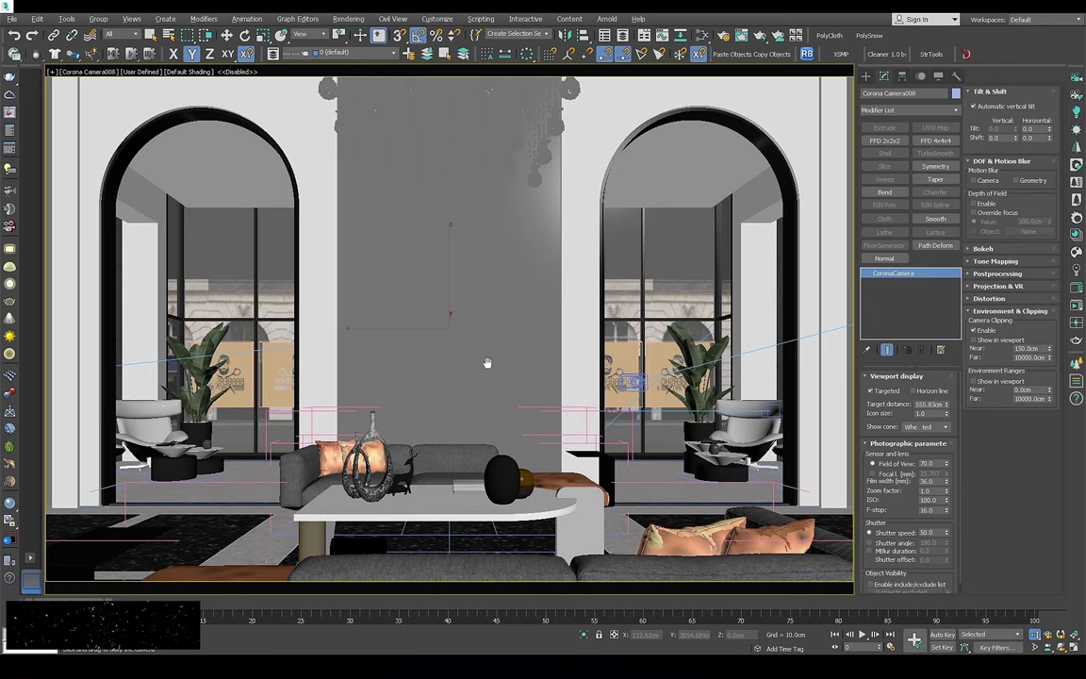
pyautogui.click(1074, 306)
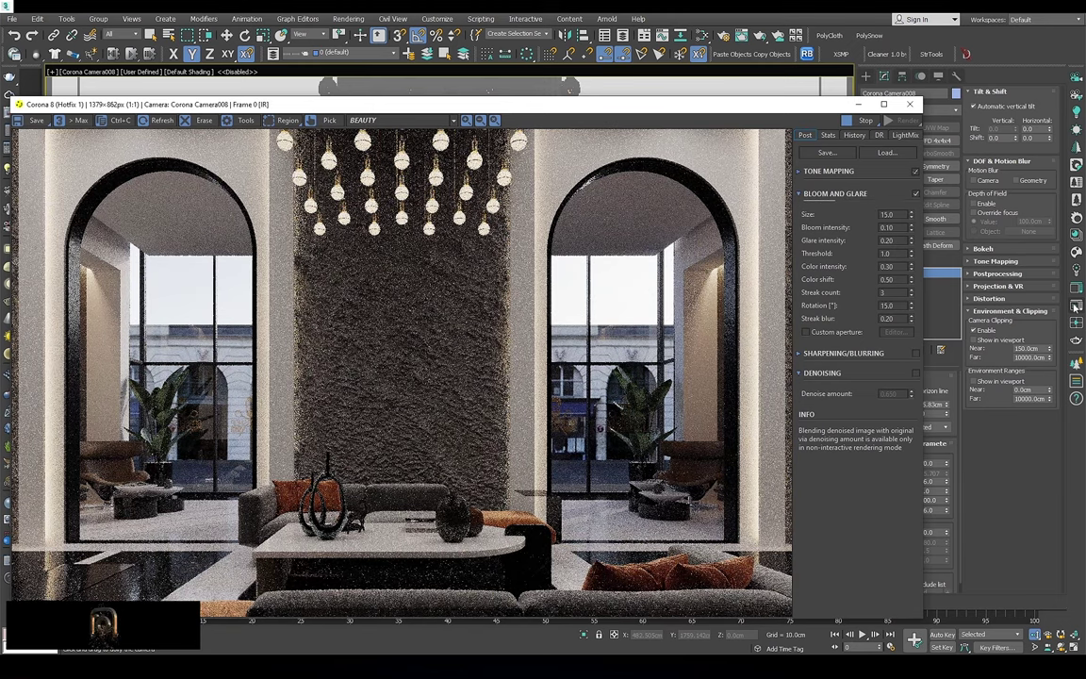
# Inspect the render, switch the viewport to Corona Camera001, and close the Corona VFB
pyautogui.scroll(3, 410, 375)
pyautogui.scroll(-2, 410, 375)
pyautogui.scroll(2, 302, 504)
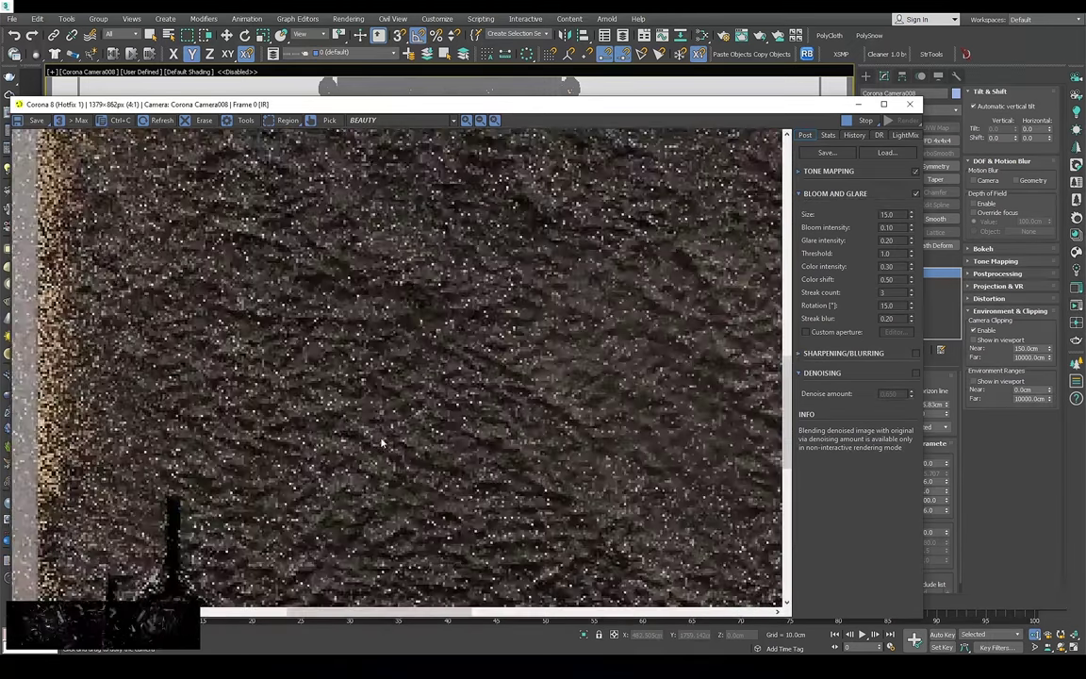
pyautogui.scroll(-1, 302, 505)
pyautogui.scroll(-2, 302, 504)
pyautogui.scroll(2, 441, 251)
pyautogui.scroll(-2, 441, 251)
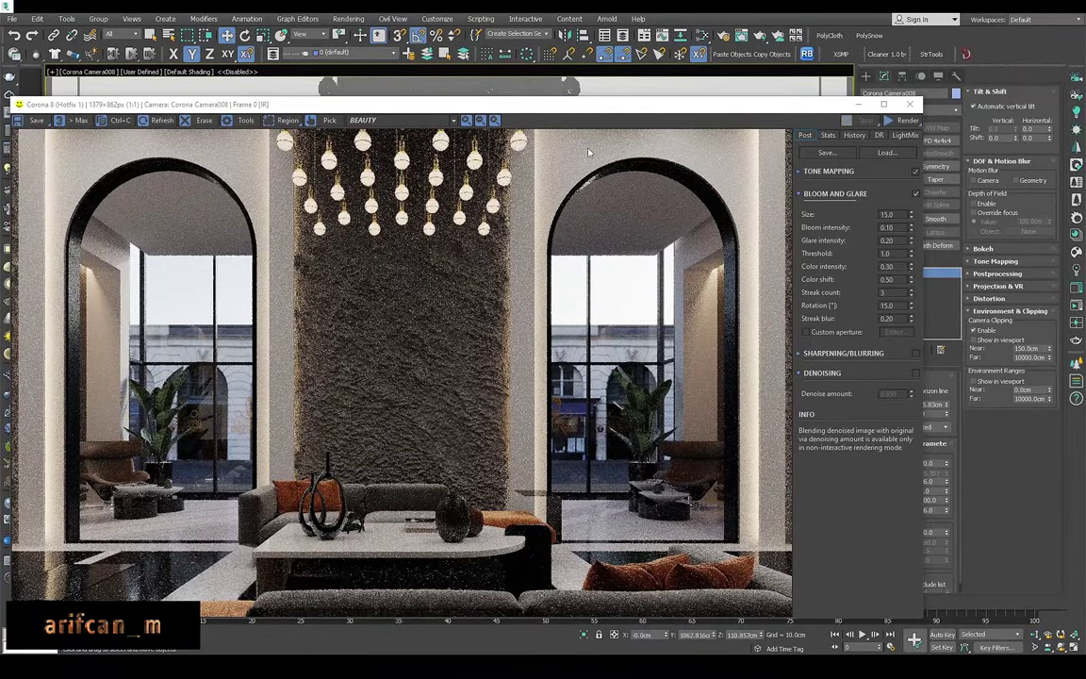
pyautogui.moveTo(528, 106); pyautogui.dragTo(524, 239)
pyautogui.press('c')
pyautogui.doubleClick(546, 257)
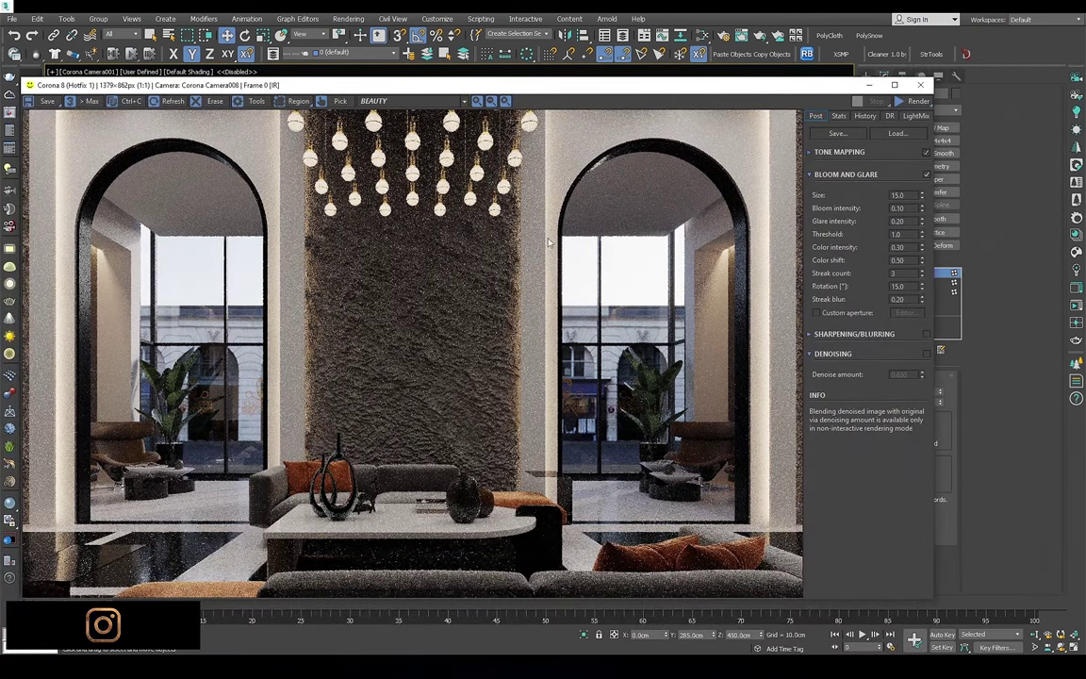
pyautogui.click(921, 85)
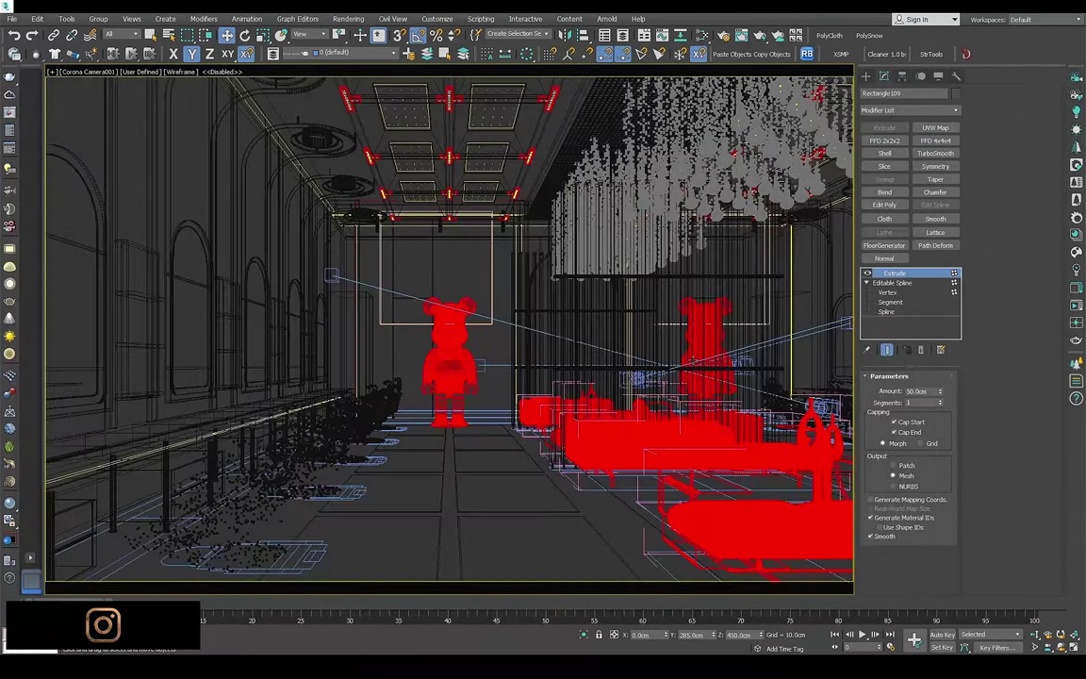
# Look through Camera008 again, pan to reframe the lounge, and run a test Corona render
pyautogui.moveTo(721, 269); pyautogui.dragTo(721, 306)
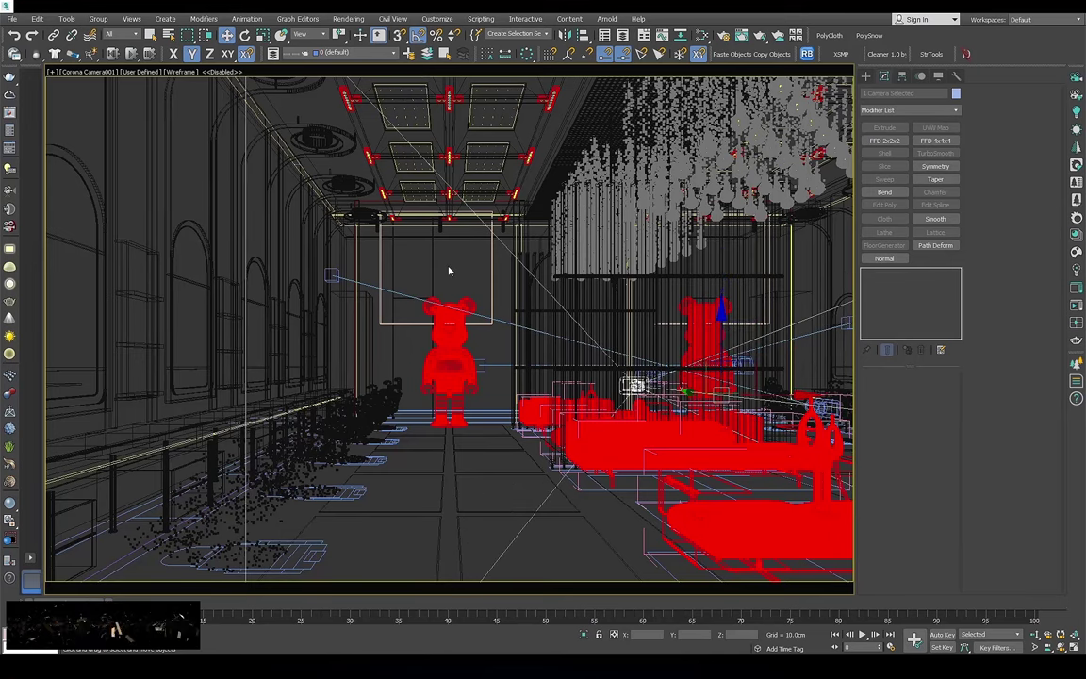
pyautogui.press('F3')
pyautogui.press('c')
pyautogui.doubleClick(509, 283)
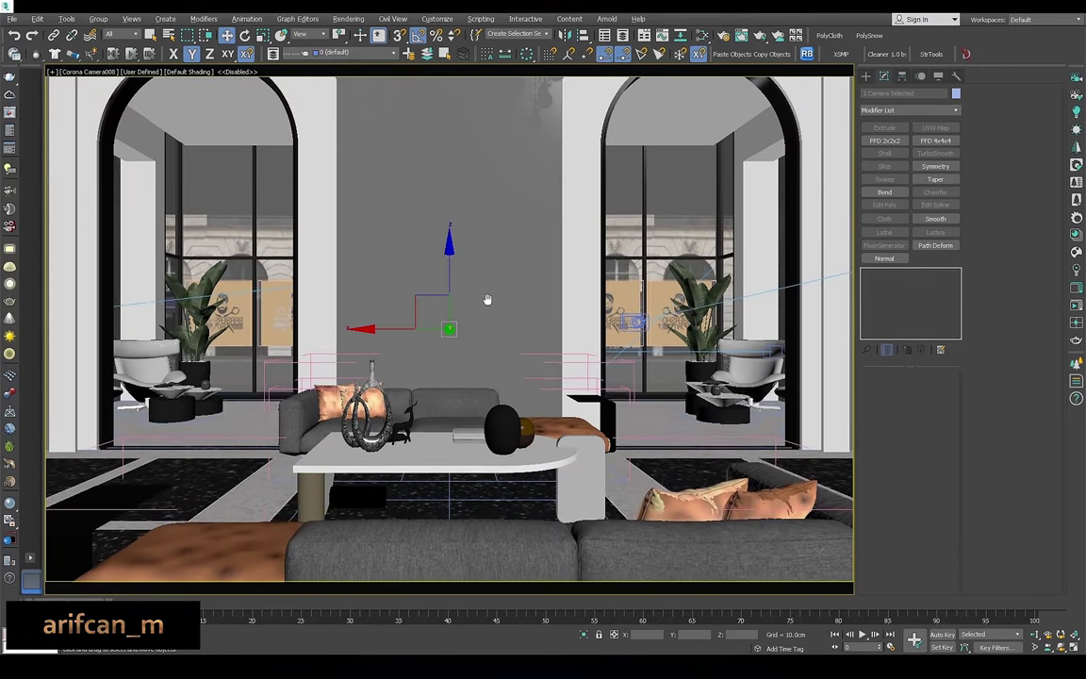
pyautogui.moveTo(488, 299); pyautogui.dragTo(503, 401, button='middle')
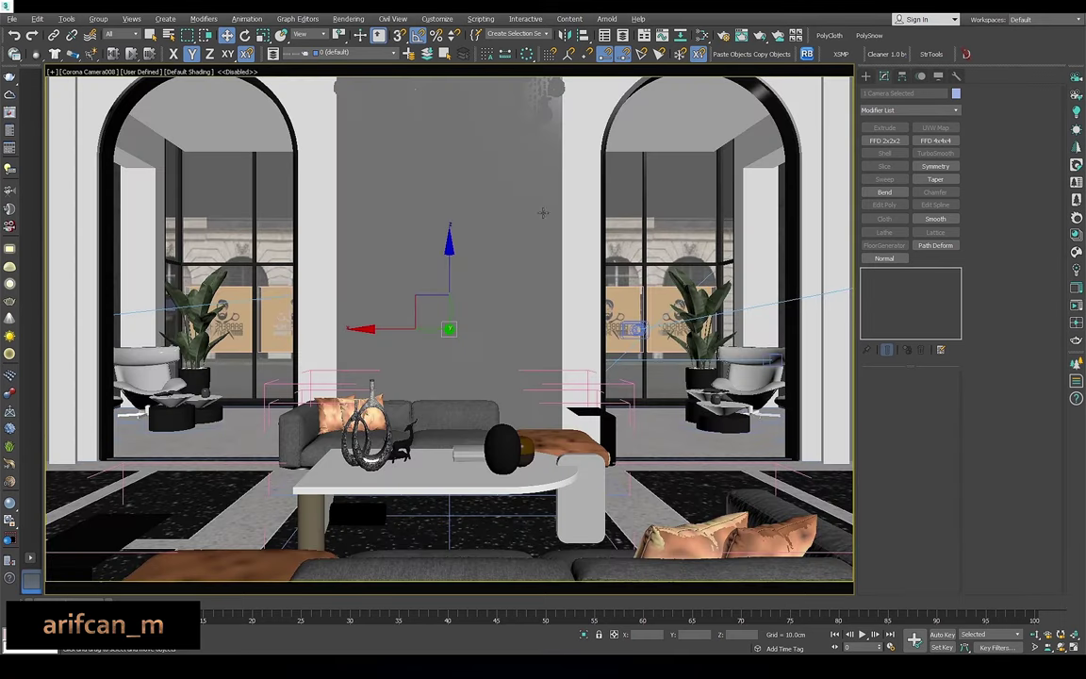
pyautogui.moveTo(516, 195); pyautogui.dragTo(518, 218, button='middle')
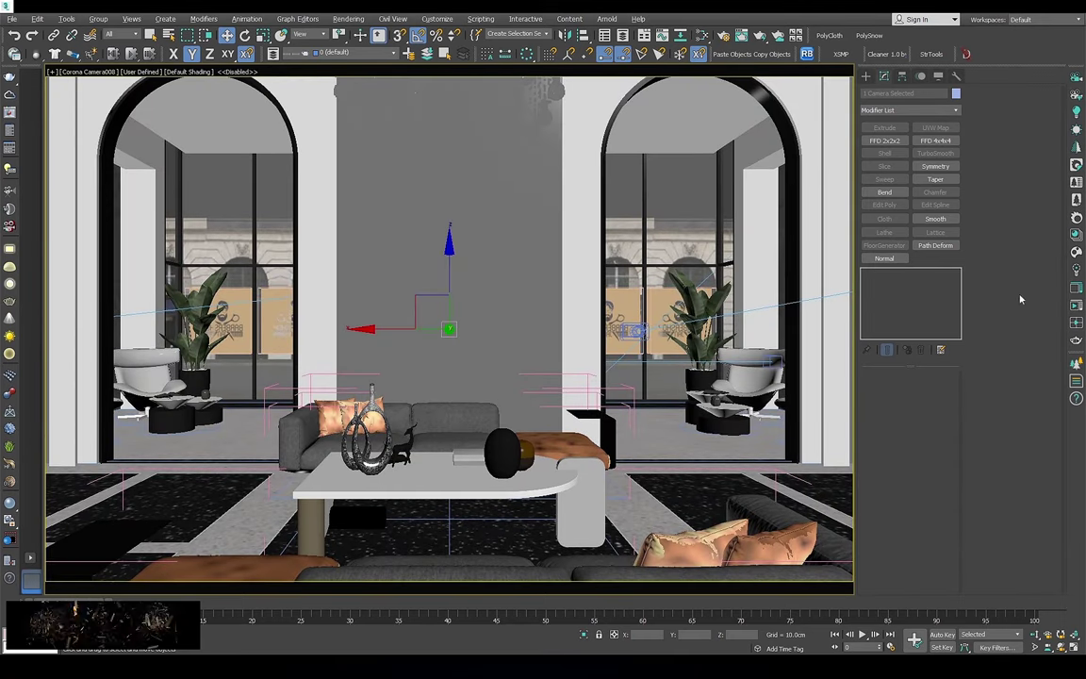
pyautogui.click(1076, 306)
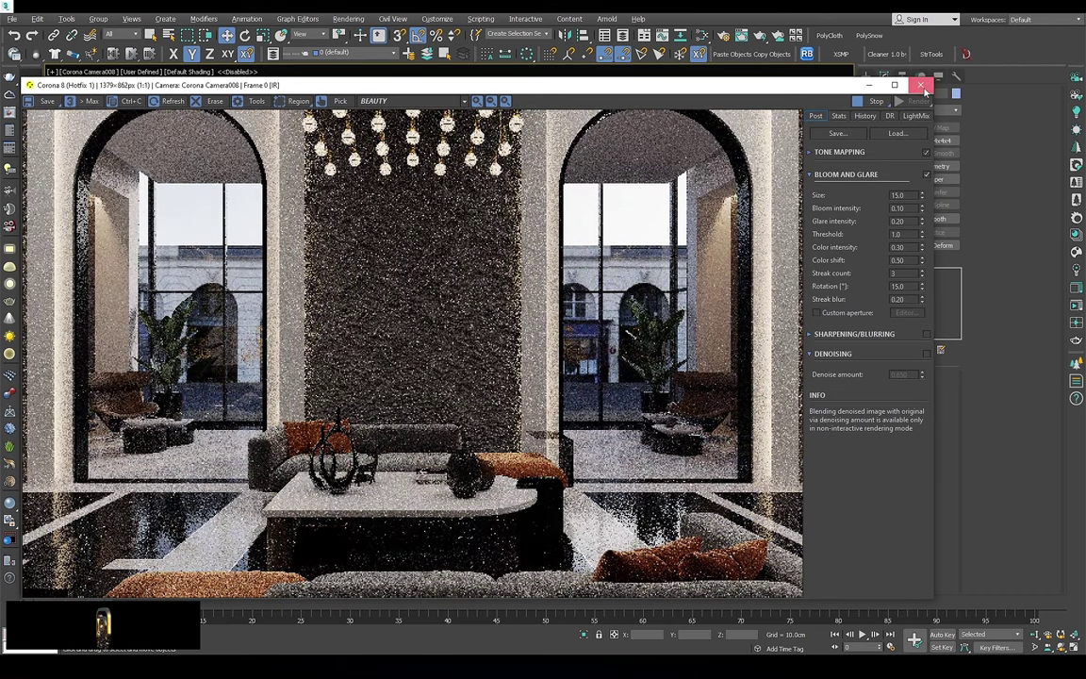
pyautogui.click(921, 86)
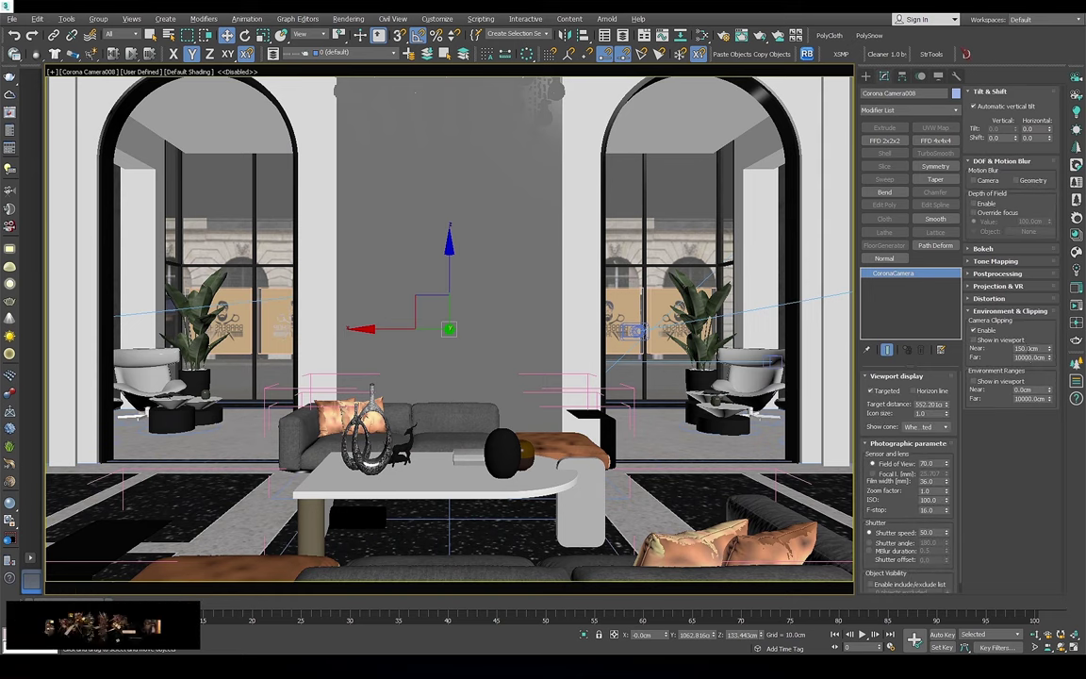
# Set near clipping to 200 cm, dolly back, render Camera008, and open the Slate Material Editor
pyautogui.write('0')
pyautogui.press('Return')
pyautogui.moveTo(492, 251)
pyautogui.mouseDown()
pyautogui.moveTo(471, 229)
pyautogui.moveTo(461, 293)
pyautogui.mouseUp()
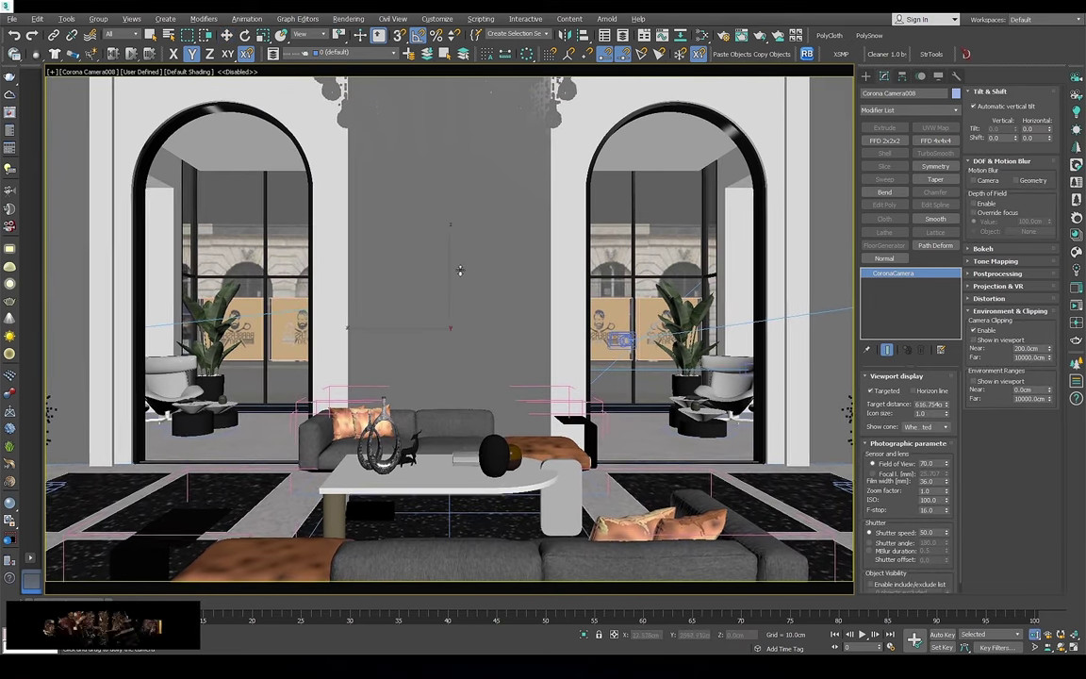
pyautogui.moveTo(461, 292)
pyautogui.mouseDown(button='middle')
pyautogui.moveTo(460, 255)
pyautogui.moveTo(469, 265)
pyautogui.mouseUp(button='middle')
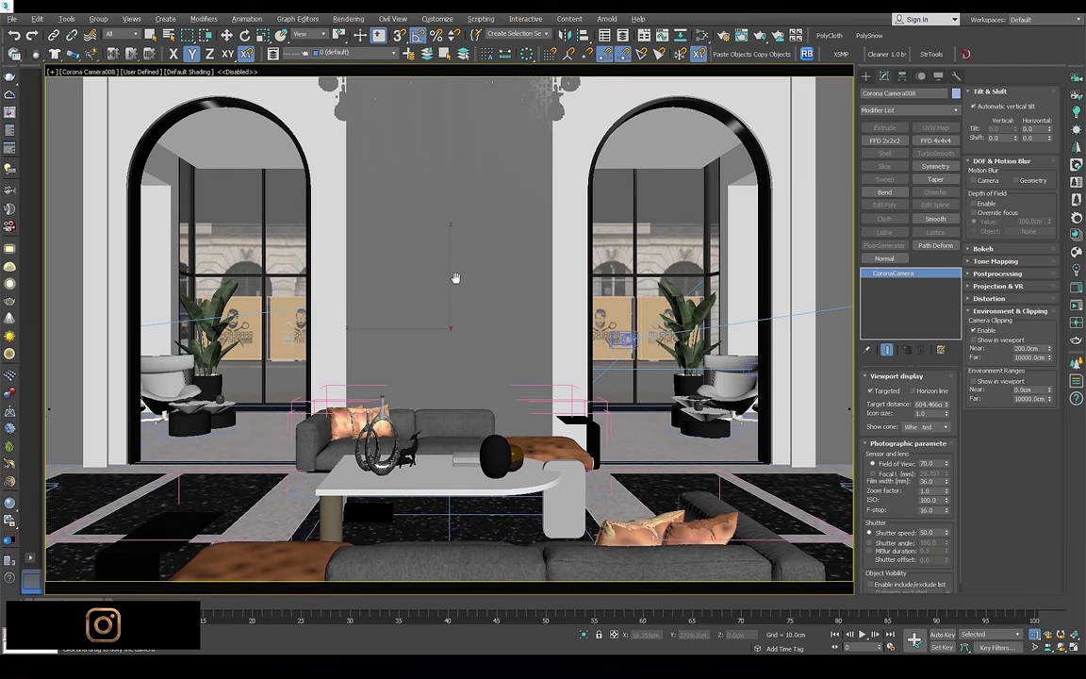
pyautogui.click(1076, 306)
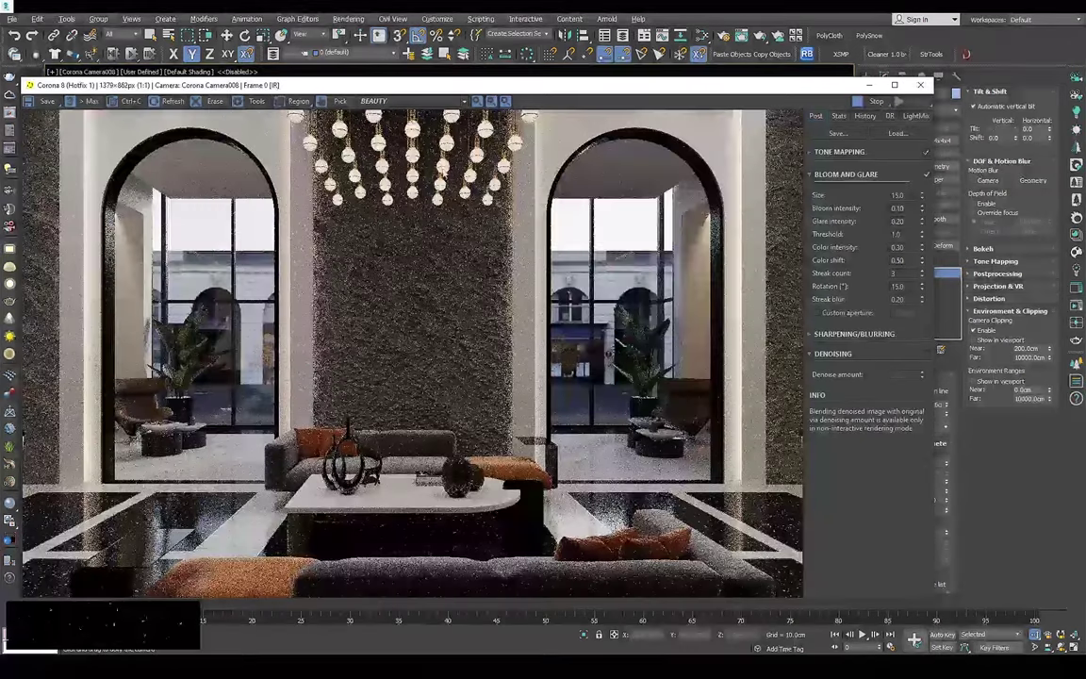
pyautogui.click(703, 35)
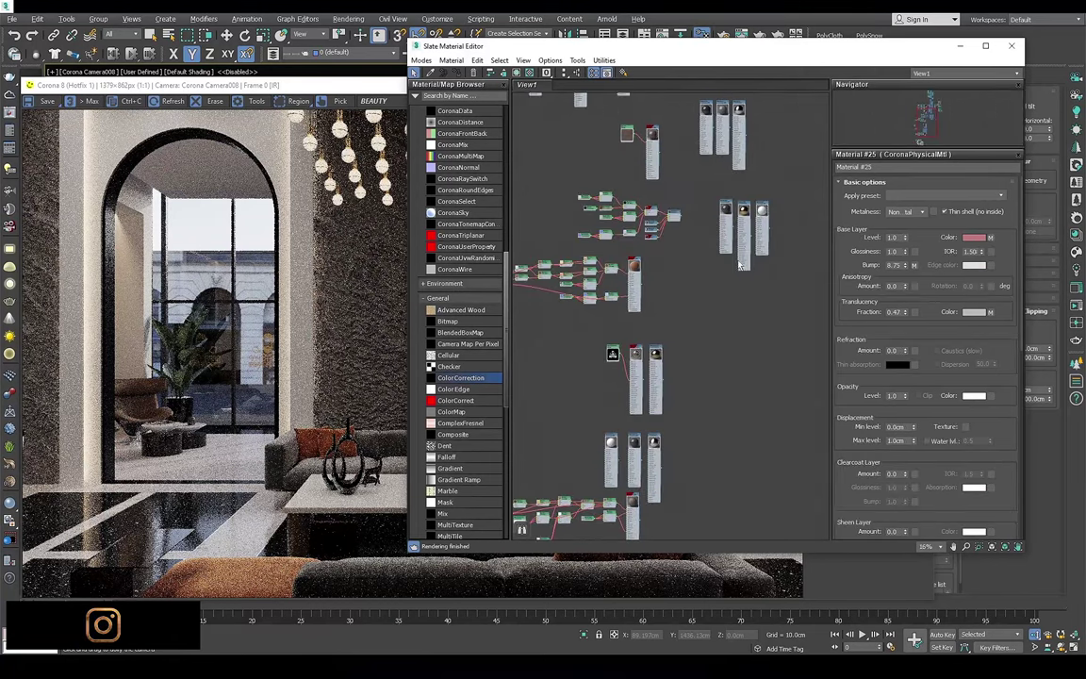
# Open Material #460 and change its Base and Edge colours from gold to grey
pyautogui.scroll(5, 725, 270)
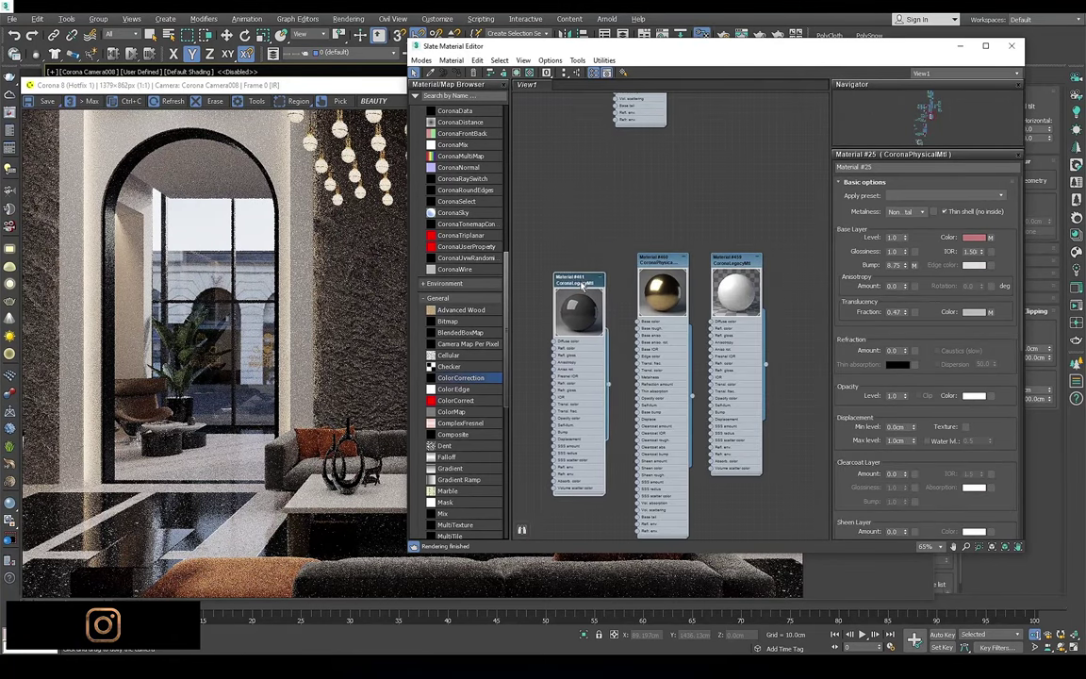
pyautogui.doubleClick(644, 257)
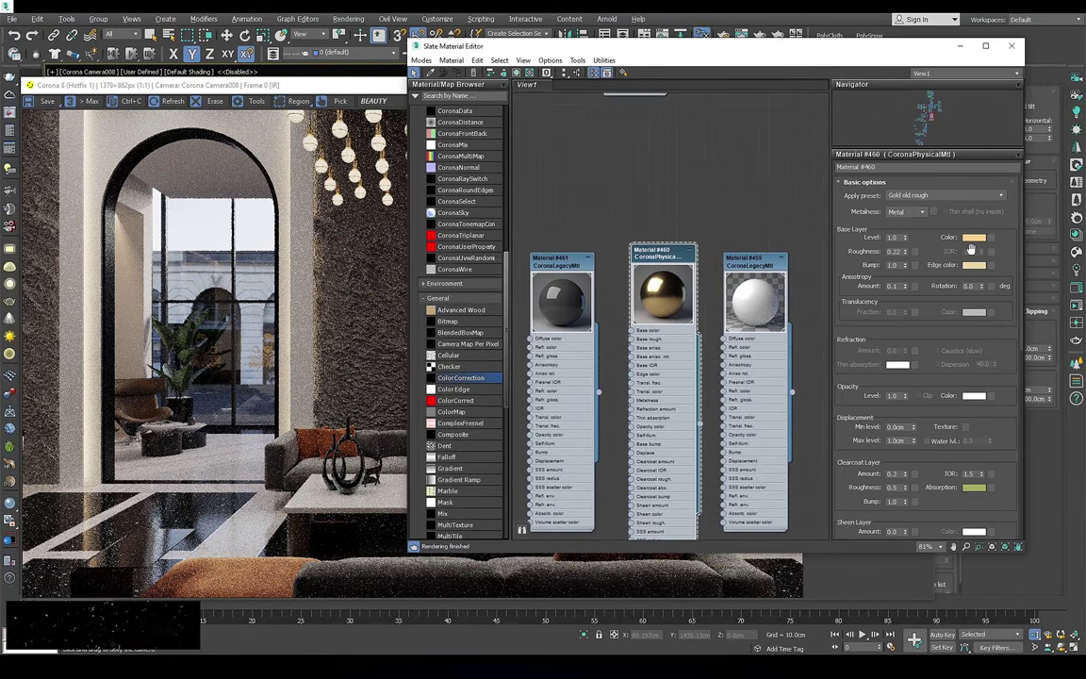
pyautogui.moveTo(660, 283); pyautogui.dragTo(565, 264, button='middle')
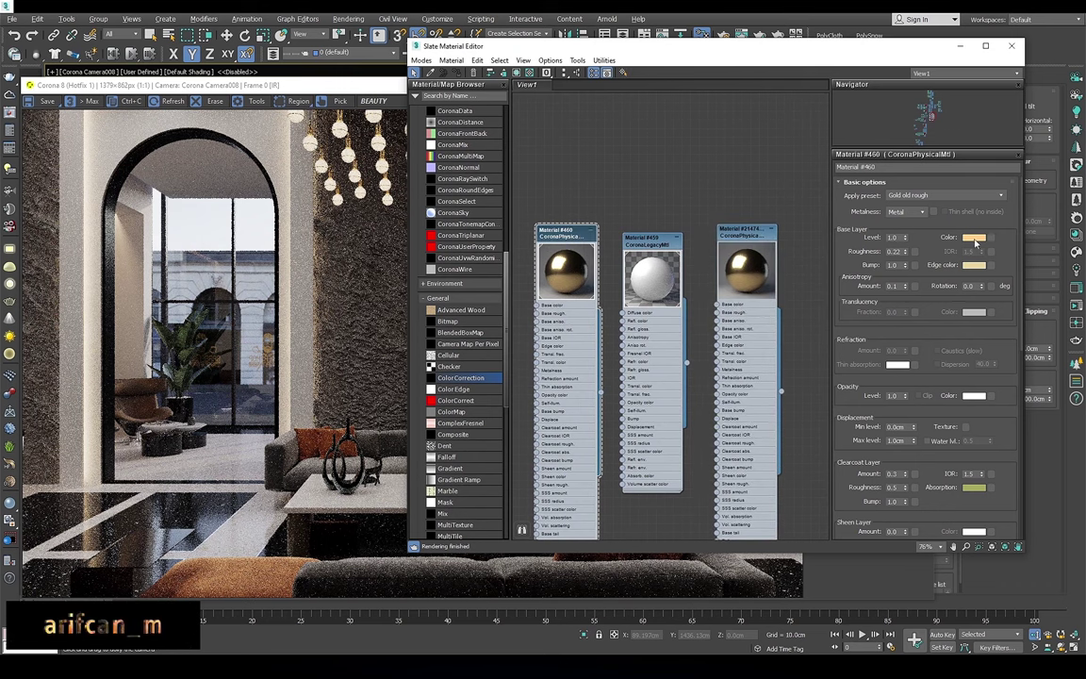
pyautogui.click(976, 237)
pyautogui.click(490, 166)
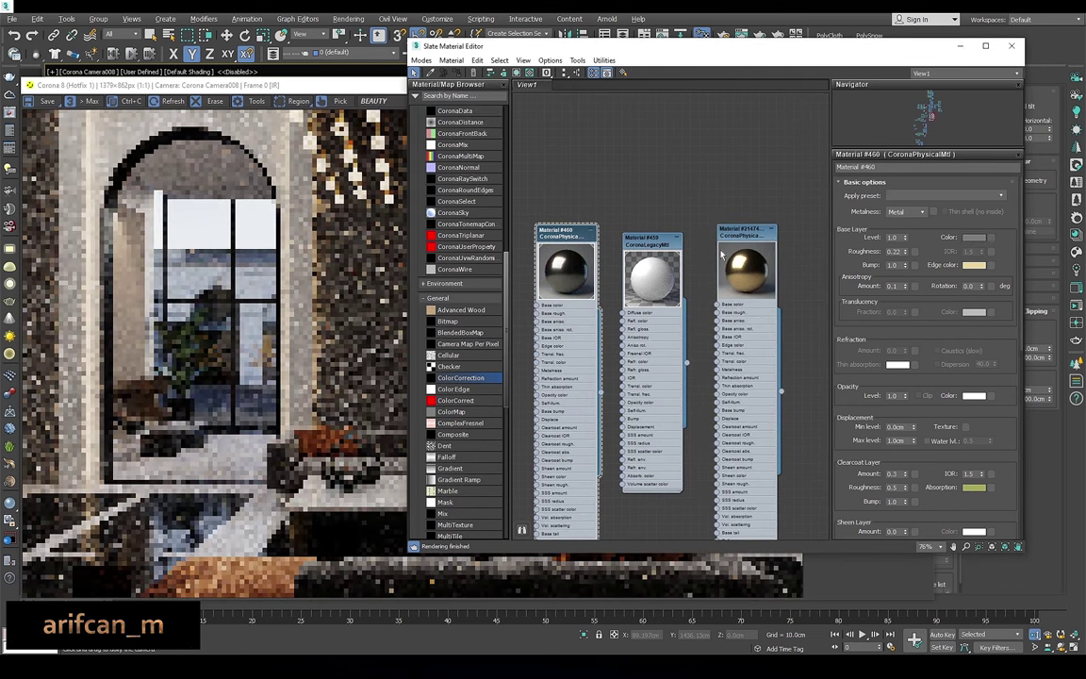
pyautogui.click(974, 265)
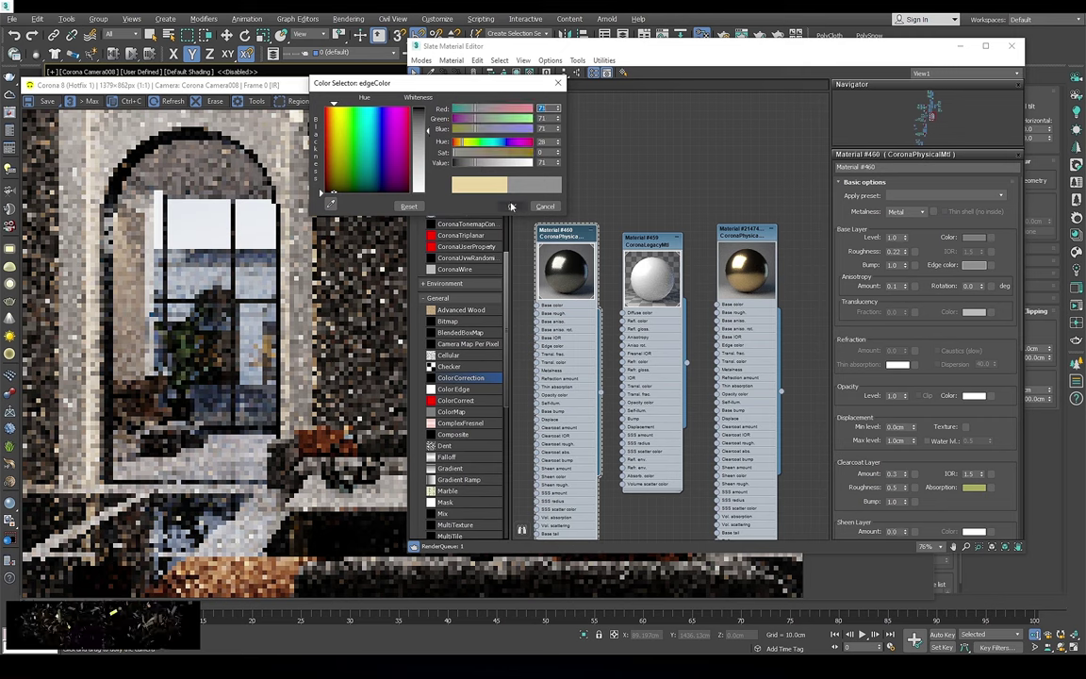
pyautogui.click(512, 207)
# Set Material #460's Clearcoat Absorption colour to grey and return to the render window
pyautogui.click(974, 487)
pyautogui.click(471, 172)
pyautogui.click(516, 211)
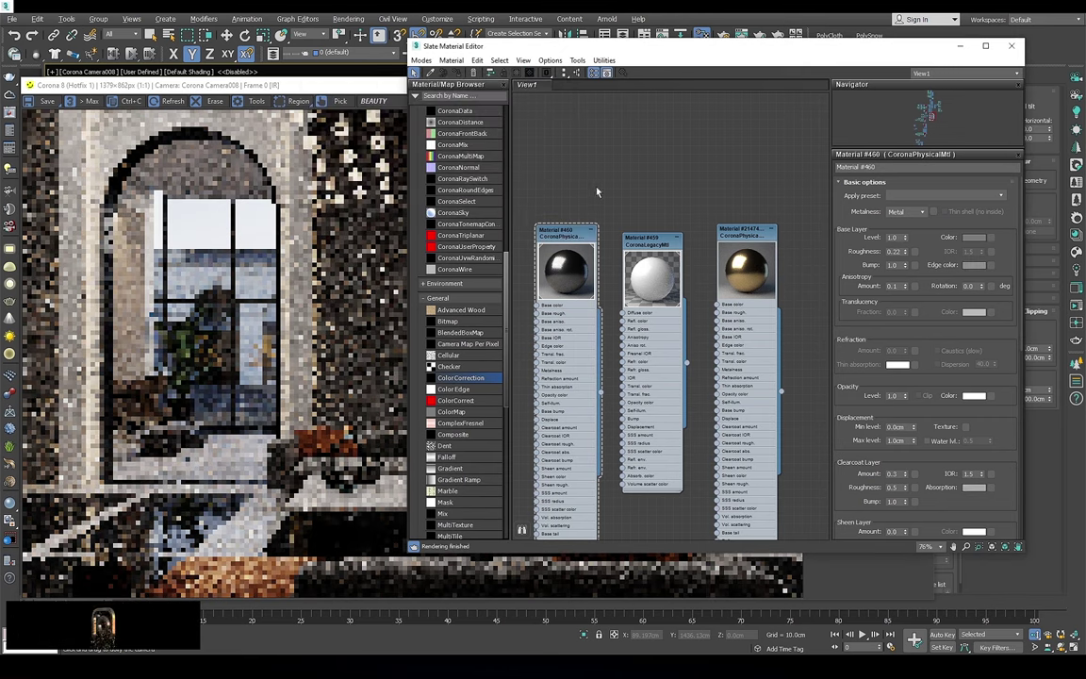
pyautogui.moveTo(565, 45); pyautogui.dragTo(615, 46)
pyautogui.click(462, 158)
pyautogui.scroll(3, 462, 158)
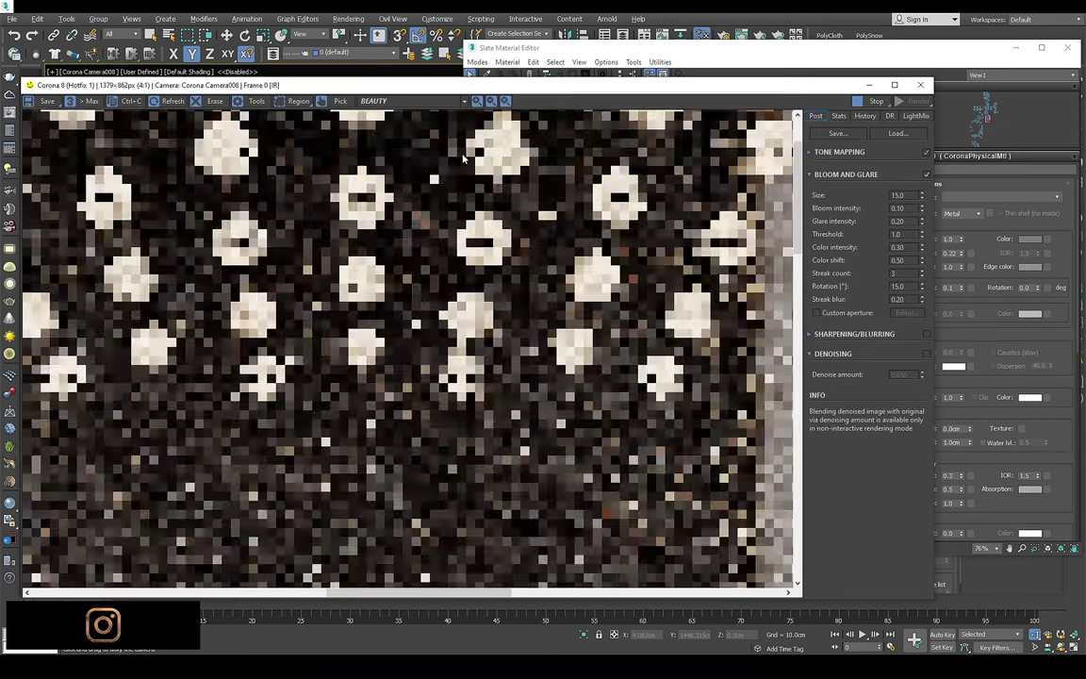
# Zoom around the interactive render and move the render window lower on screen
pyautogui.scroll(1, 379, 323)
pyautogui.scroll(-2, 311, 235)
pyautogui.scroll(2, 291, 215)
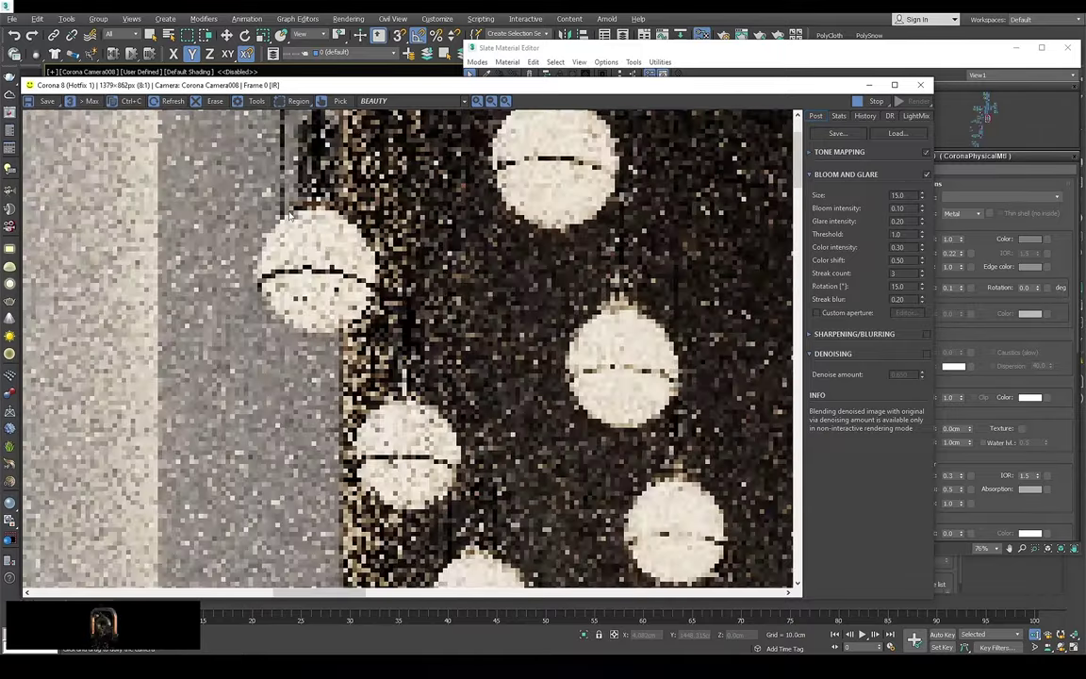
pyautogui.scroll(1, 290, 215)
pyautogui.scroll(-4, 294, 222)
pyautogui.scroll(3, 297, 226)
pyautogui.scroll(-2, 303, 234)
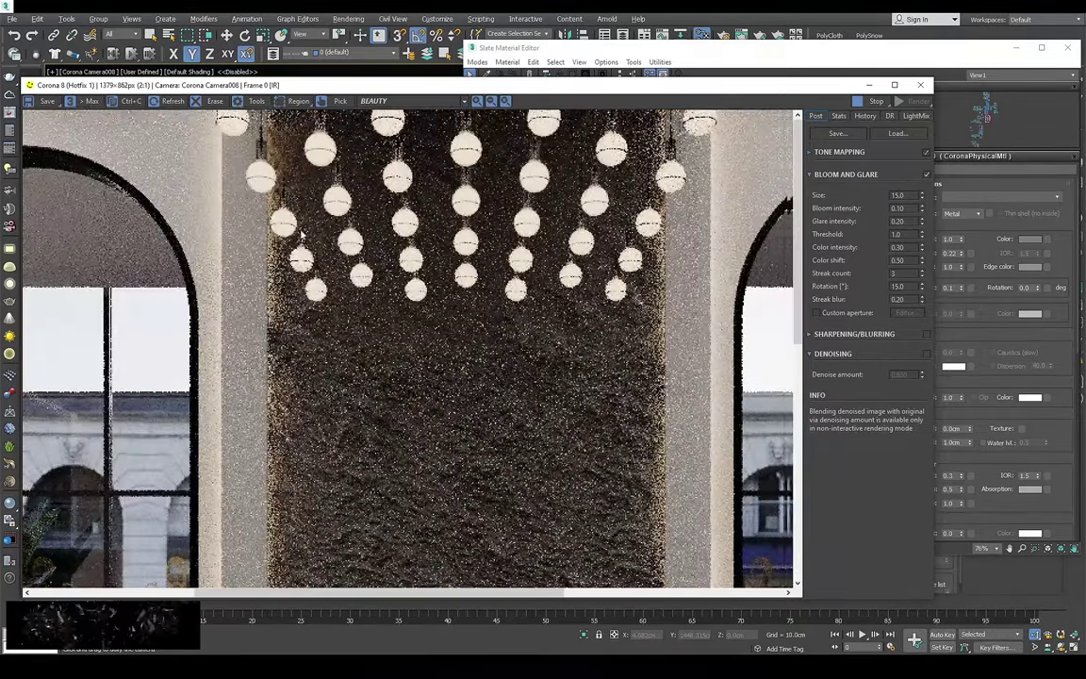
pyautogui.scroll(2, 301, 233)
pyautogui.scroll(-3, 459, 246)
pyautogui.moveTo(563, 86)
pyautogui.mouseDown()
pyautogui.moveTo(550, 176)
pyautogui.moveTo(528, 113)
pyautogui.mouseUp()
# Render from Corona Camera001, inspect the chandelier up close, then close the render window
pyautogui.press('c')
pyautogui.doubleClick(532, 248)
pyautogui.scroll(-1, 532, 248)
pyautogui.scroll(-1, 532, 248)
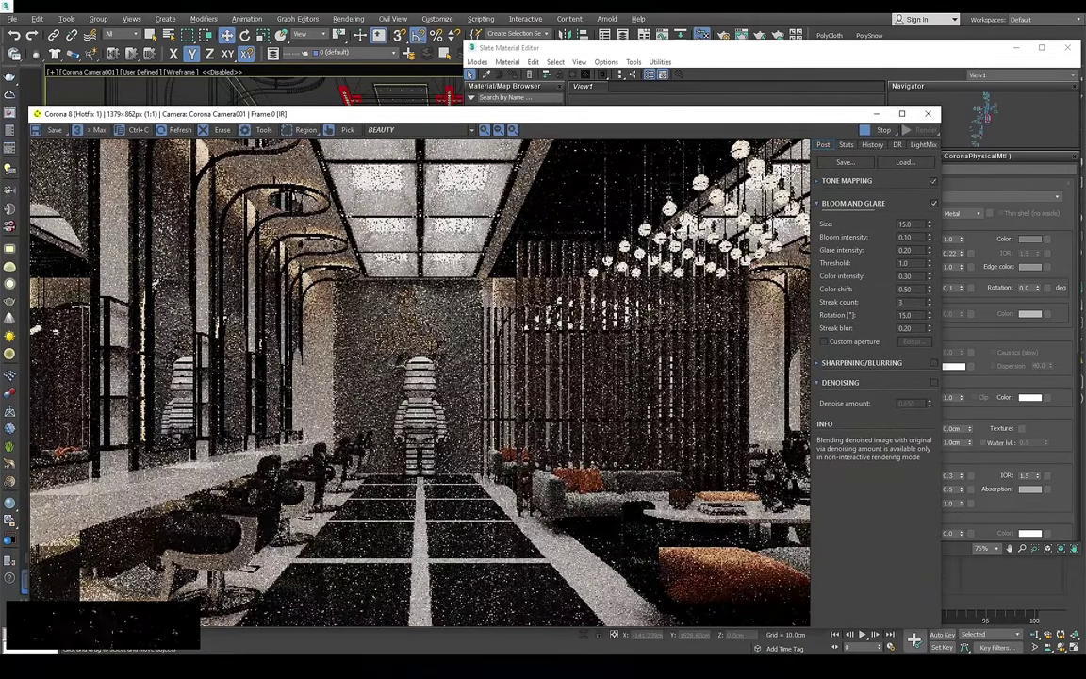
pyautogui.scroll(5, 606, 335)
pyautogui.scroll(-3, 546, 316)
pyautogui.scroll(2, 603, 311)
pyautogui.scroll(-3, 631, 323)
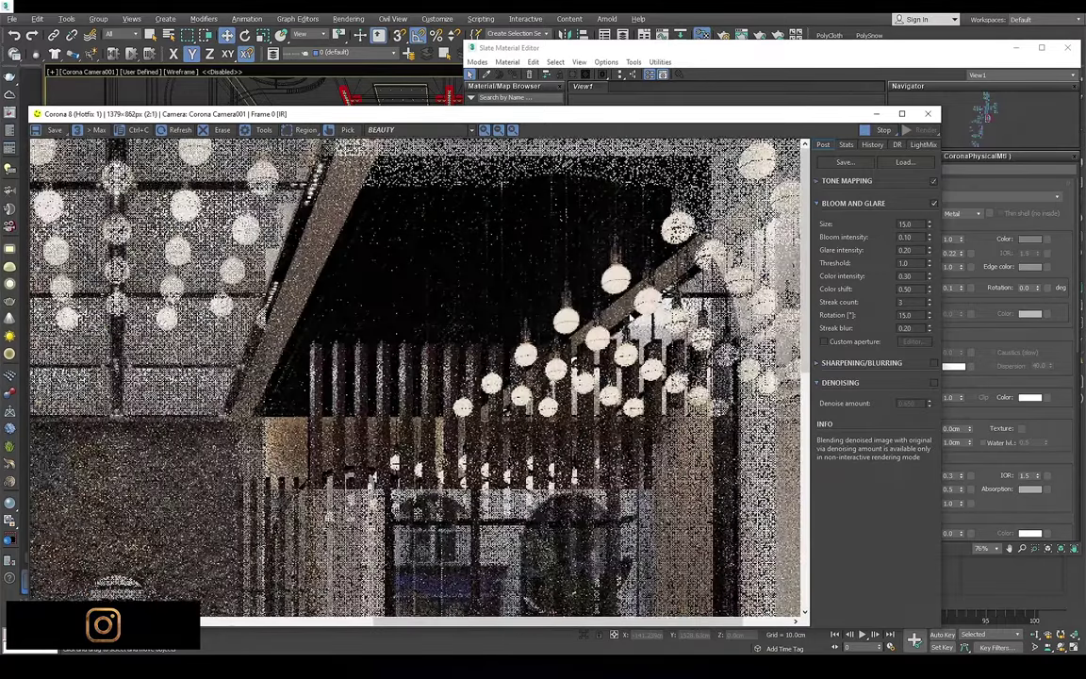
pyautogui.scroll(-1, 631, 322)
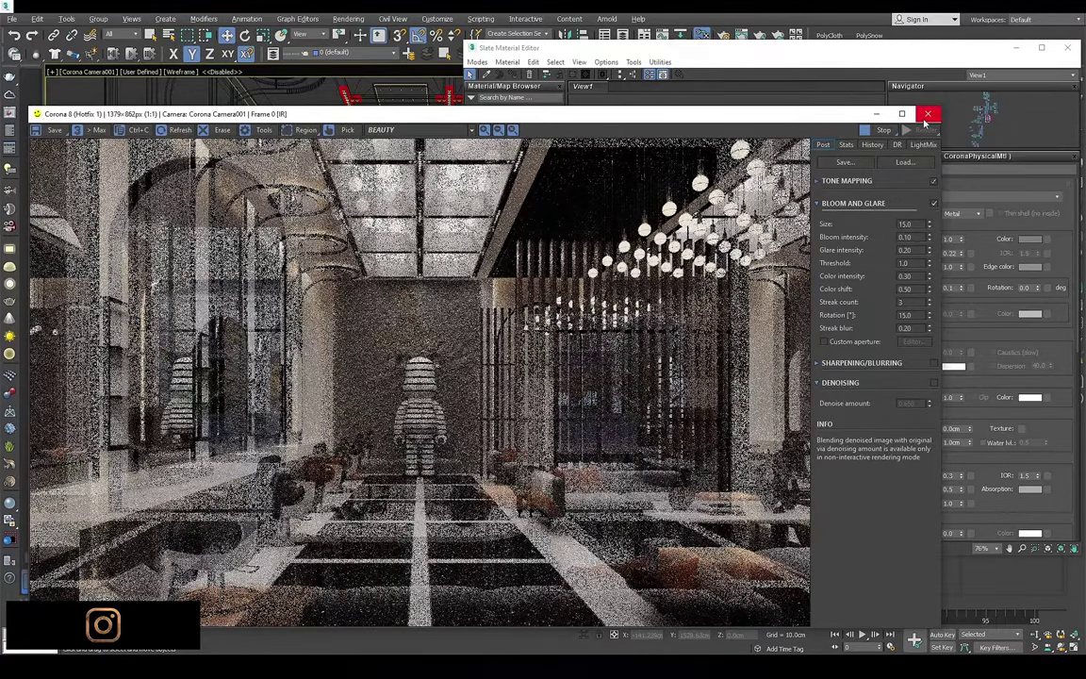
pyautogui.click(928, 114)
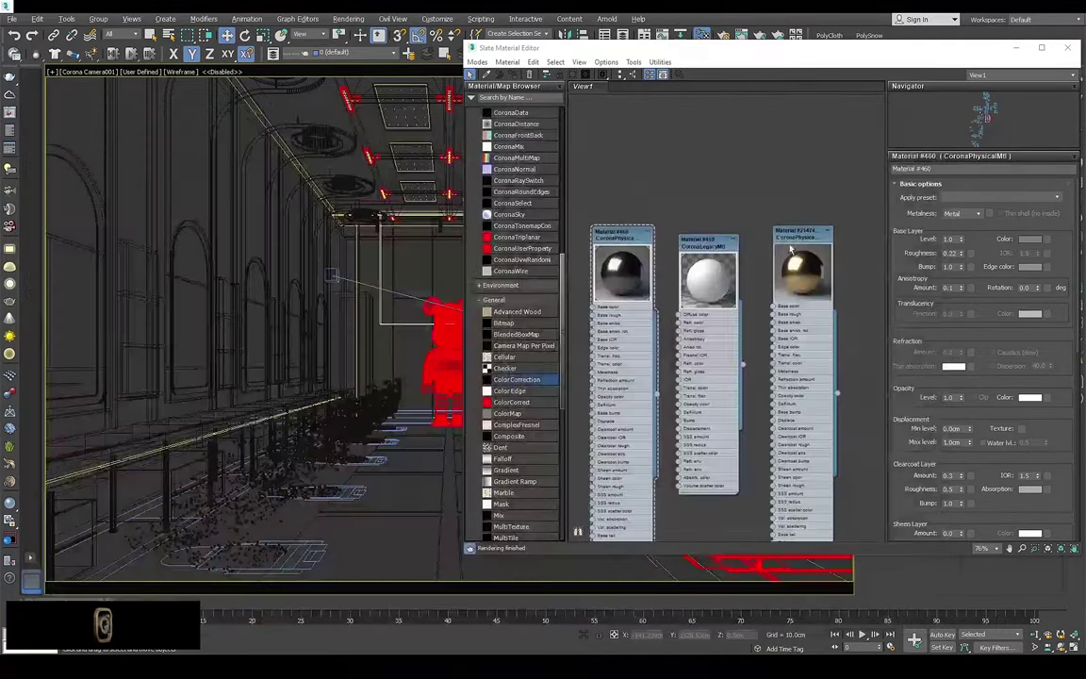
# Paste the Gold old rough gold colour into Material #460's Base colour and accept it
pyautogui.rightClick(1023, 239)
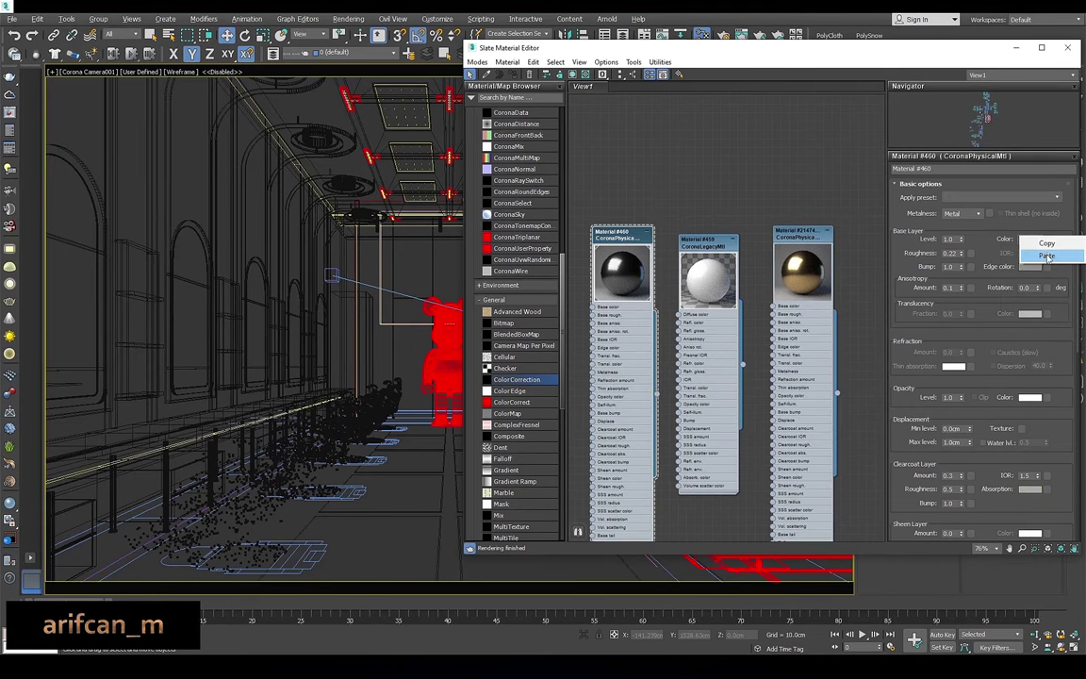
pyautogui.click(975, 250)
pyautogui.click(1030, 238)
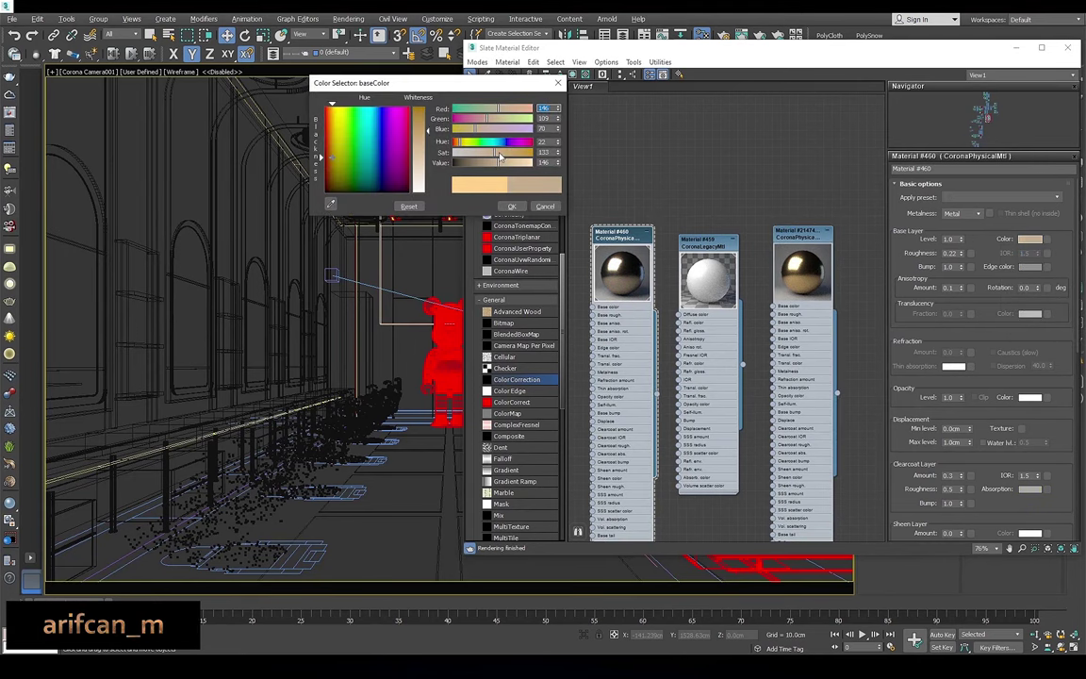
pyautogui.click(517, 209)
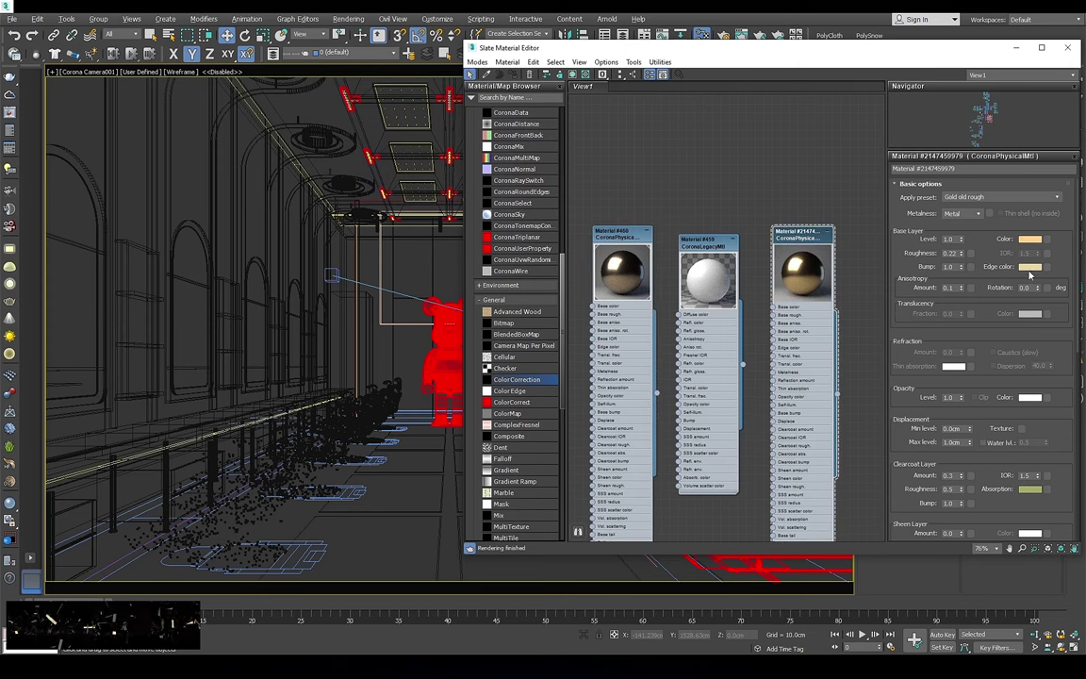
# Compare Material #460 with the gold material's settings, then close the Slate Material Editor
pyautogui.click(642, 239)
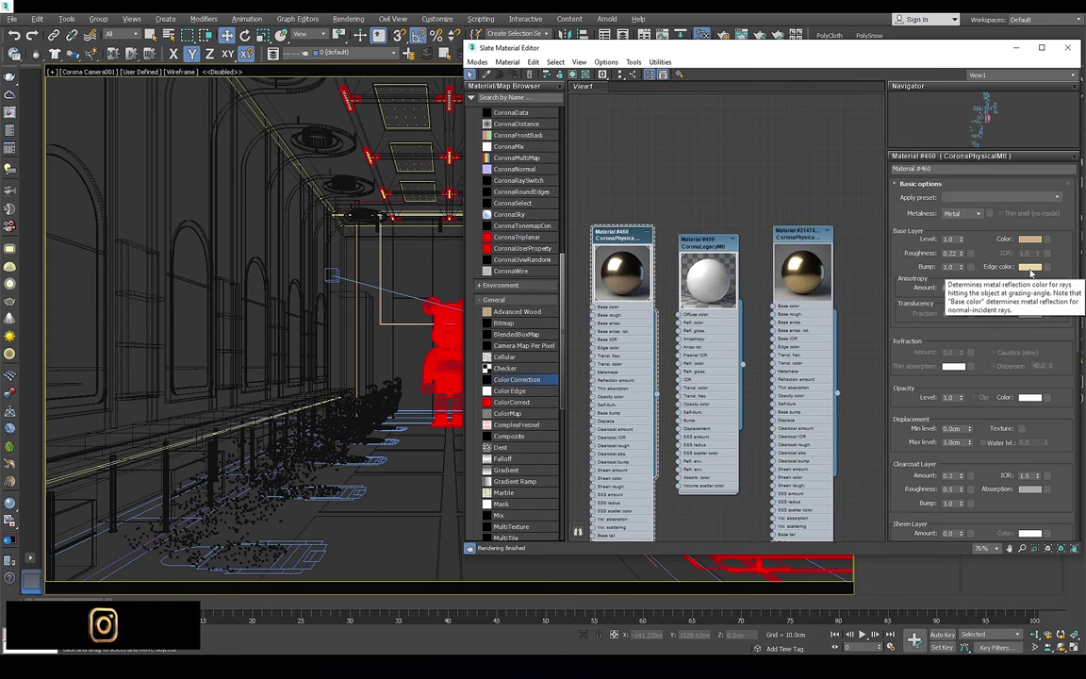
pyautogui.click(801, 232)
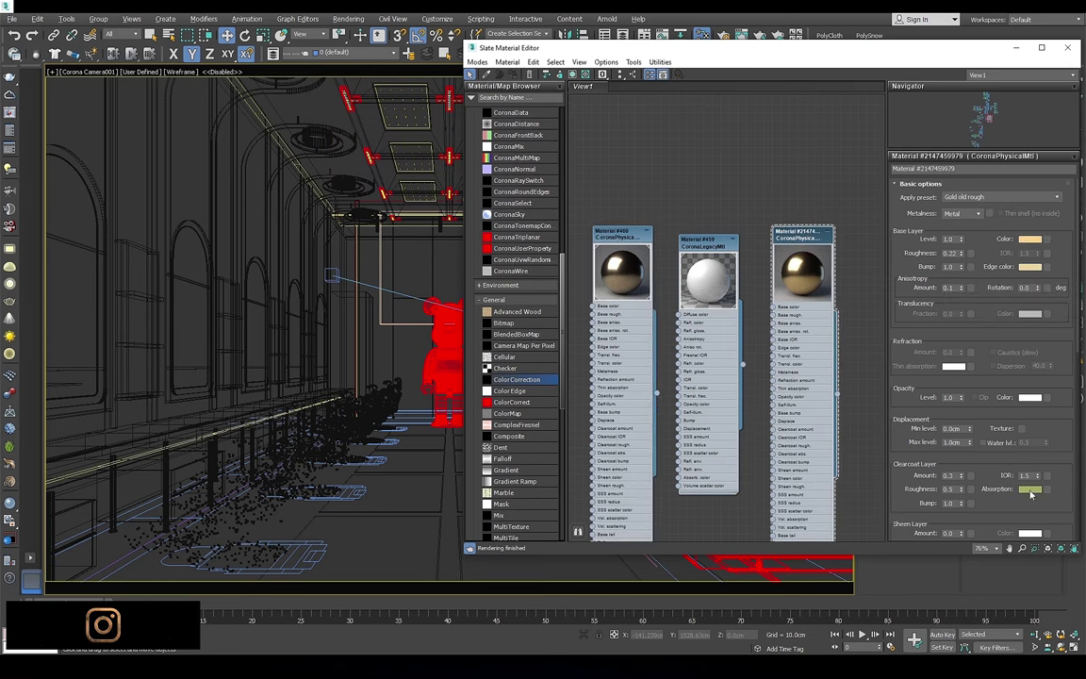
pyautogui.click(626, 242)
pyautogui.rightClick(1029, 490)
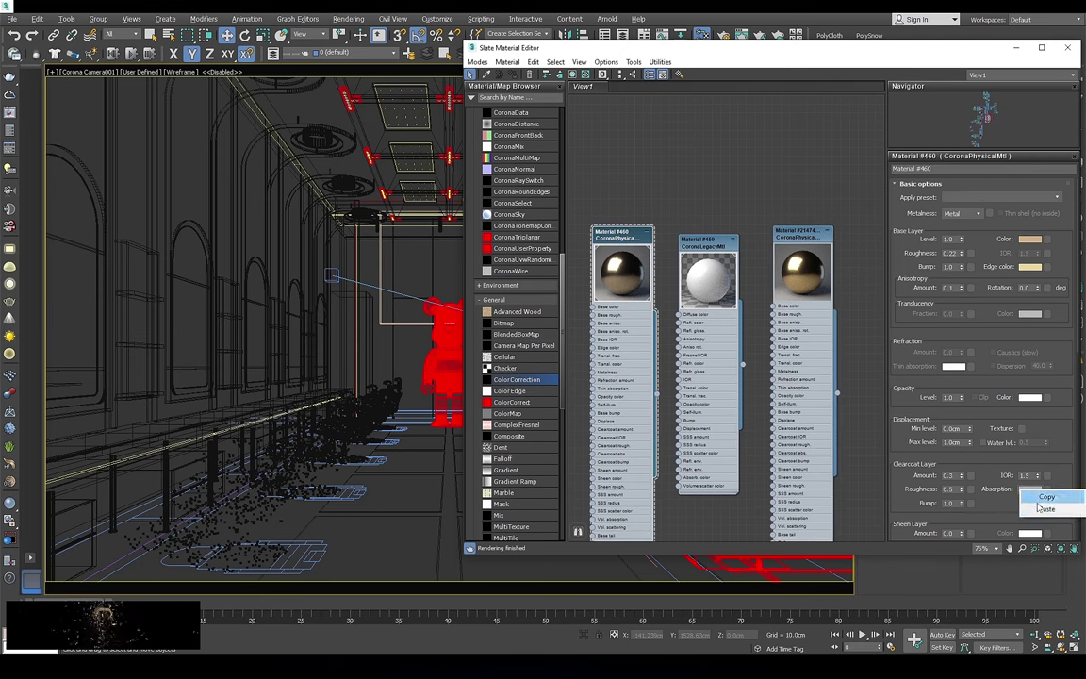
pyautogui.click(1067, 48)
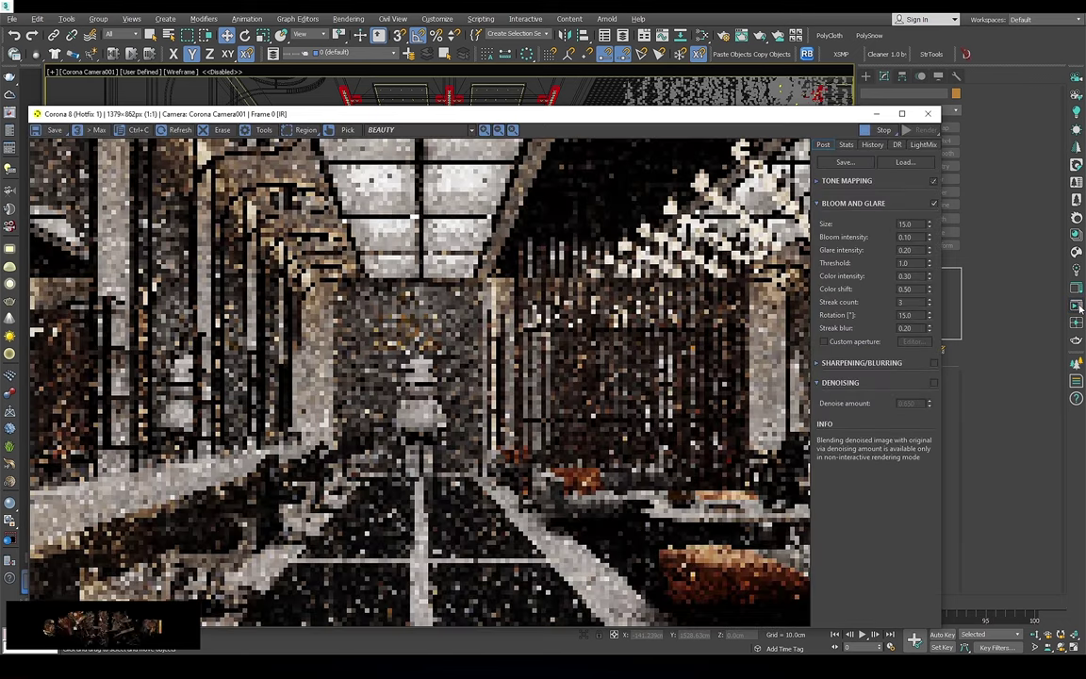
# Zoom around the Camera001 render to inspect the bulb chandelier, statue and gold wall logo
pyautogui.scroll(2, 544, 219)
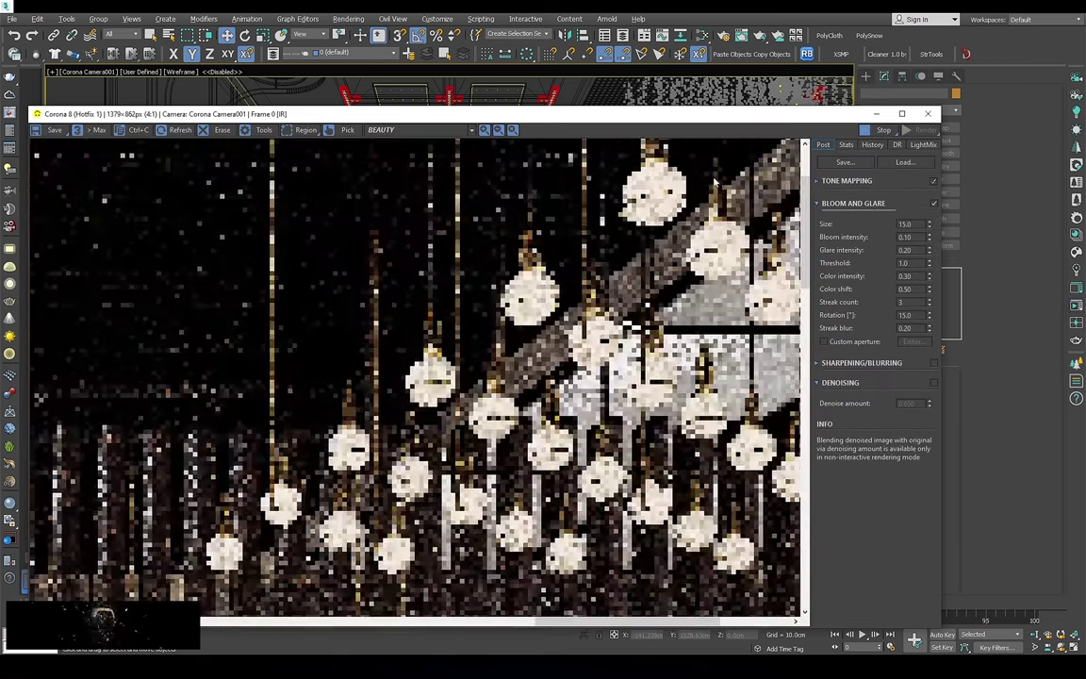
pyautogui.scroll(1, 545, 218)
pyautogui.scroll(-2, 545, 218)
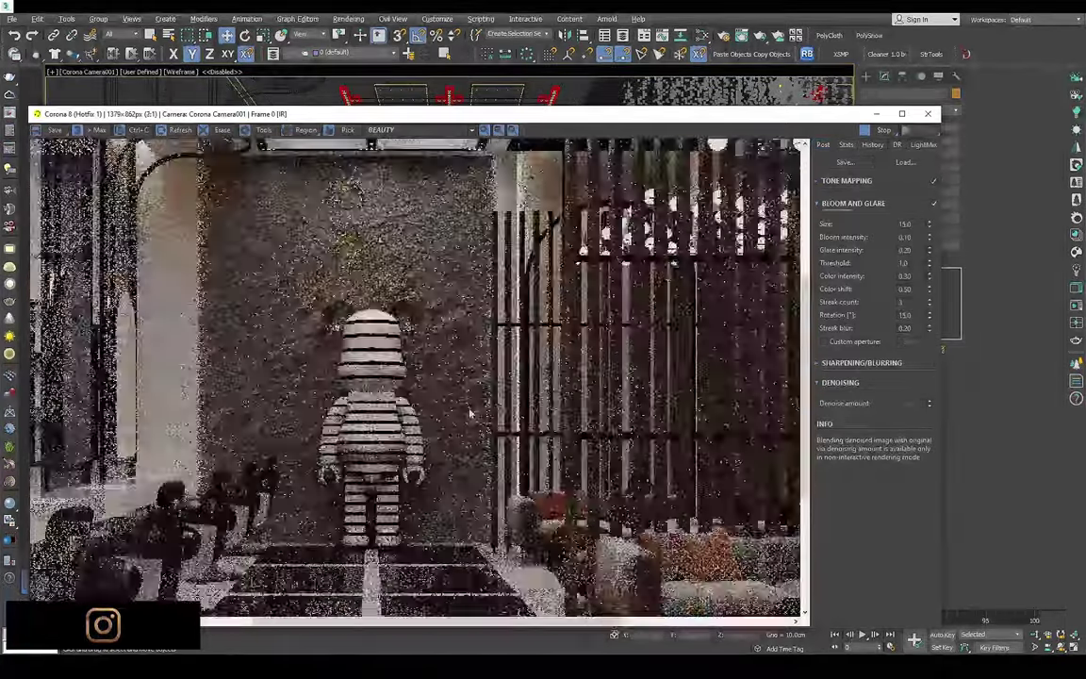
pyautogui.scroll(-2, 400, 363)
pyautogui.scroll(4, 401, 364)
pyautogui.scroll(-1, 400, 364)
pyautogui.scroll(-2, 401, 364)
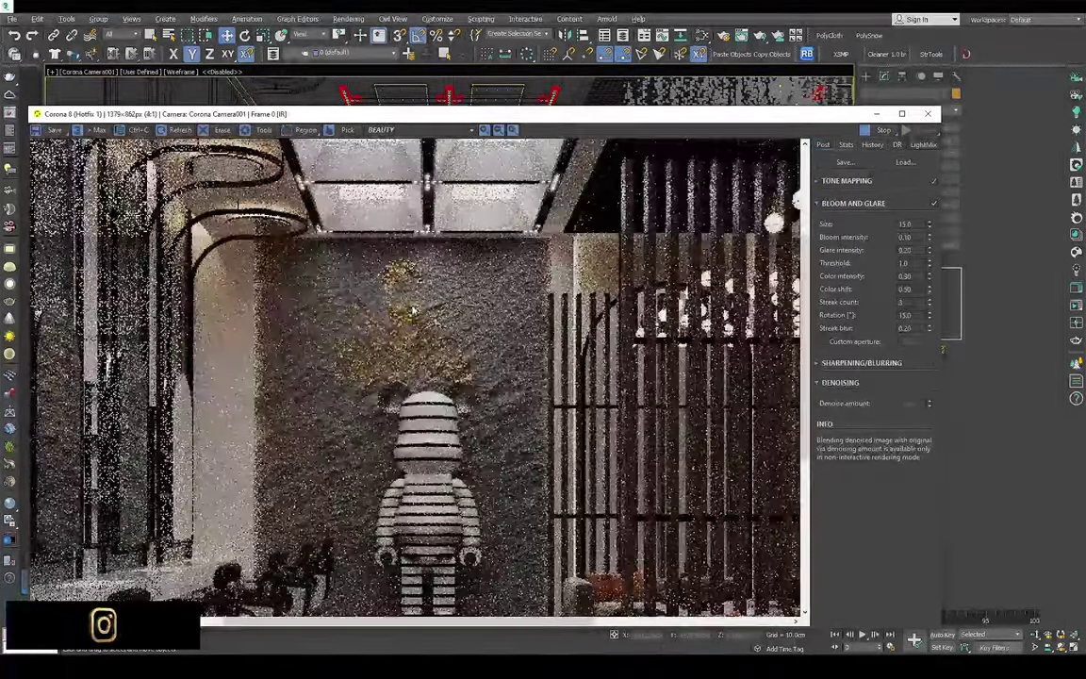
pyautogui.scroll(-1, 401, 364)
pyautogui.scroll(3, 414, 364)
pyautogui.scroll(1, 428, 363)
pyautogui.scroll(-1, 430, 364)
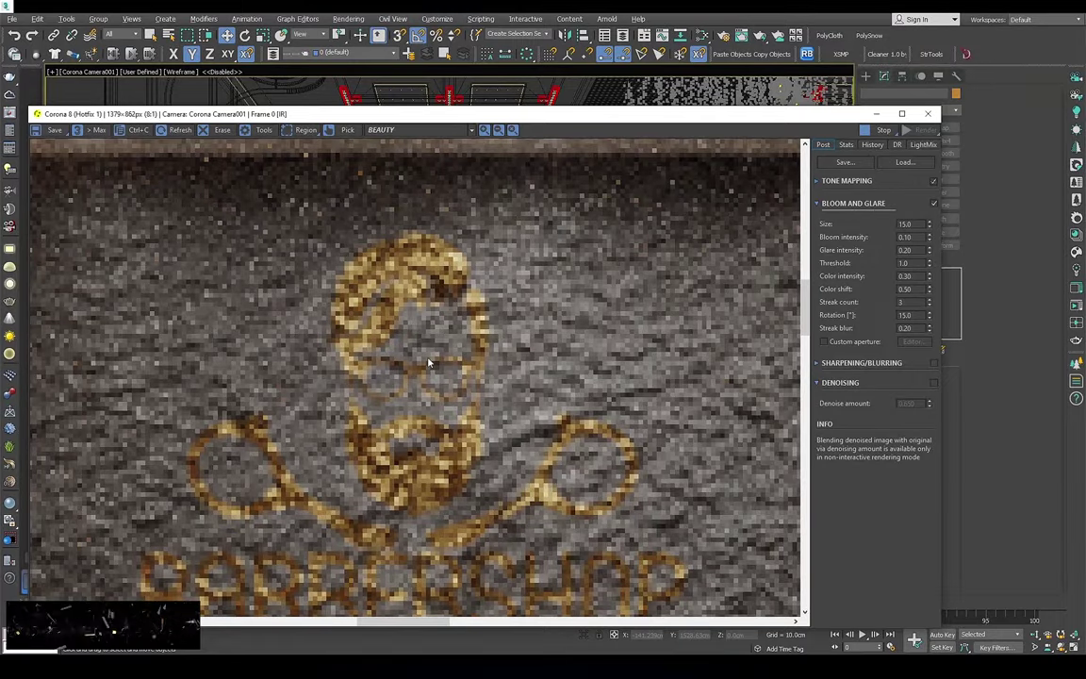
pyautogui.scroll(-1, 419, 392)
pyautogui.scroll(-2, 399, 362)
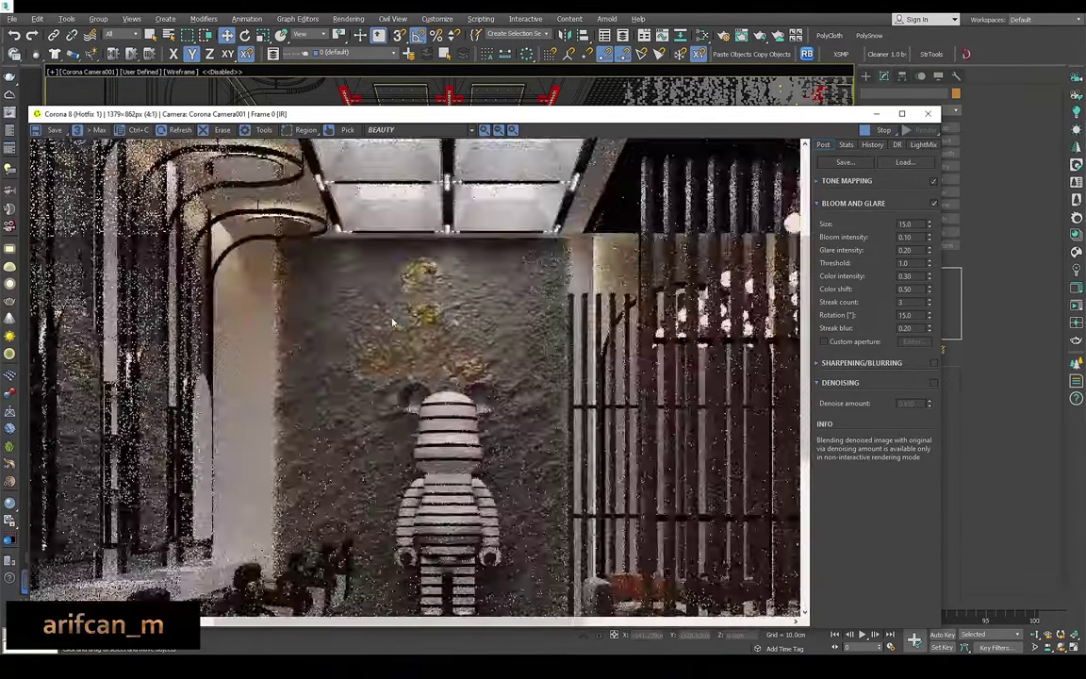
pyautogui.scroll(-1, 400, 359)
pyautogui.scroll(3, 398, 313)
pyautogui.scroll(-3, 398, 313)
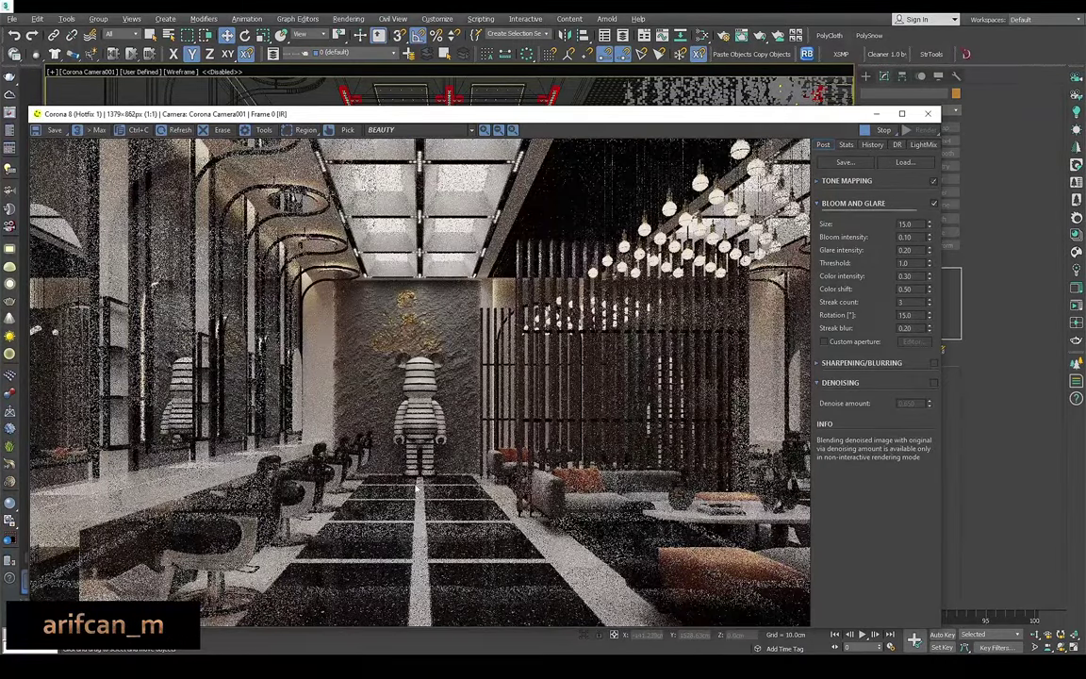
pyautogui.scroll(2, 397, 313)
pyautogui.scroll(1, 406, 325)
pyautogui.scroll(-3, 420, 367)
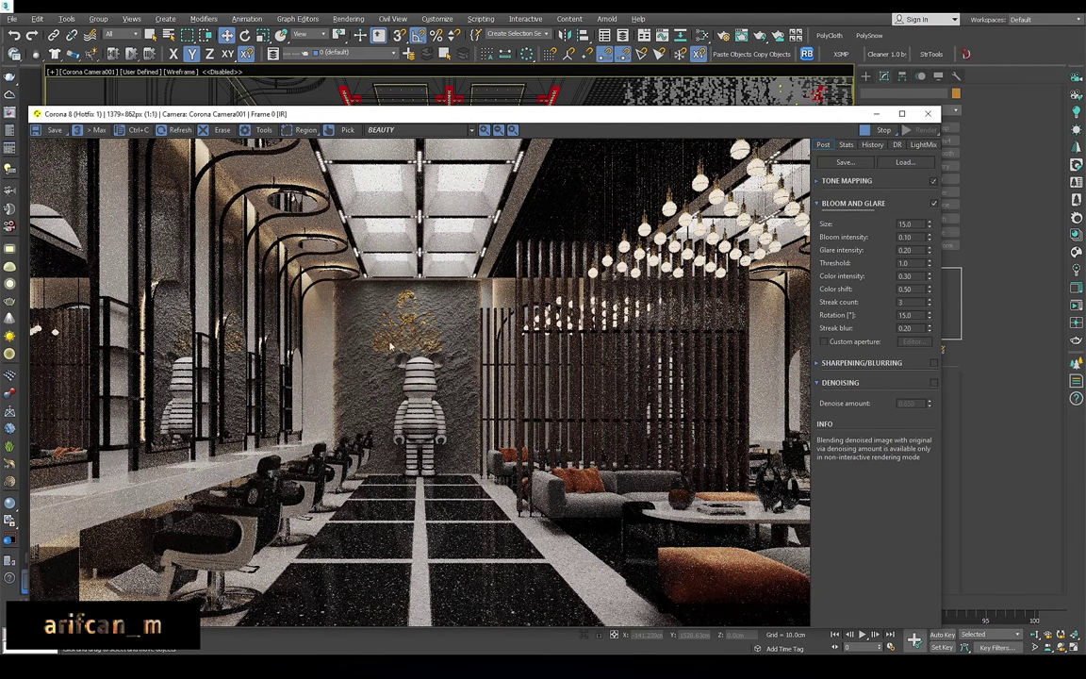
# Switch the interactive render to Corona Camera002, then Camera003, and close the render window
pyautogui.press('c')
pyautogui.doubleClick(512, 266)
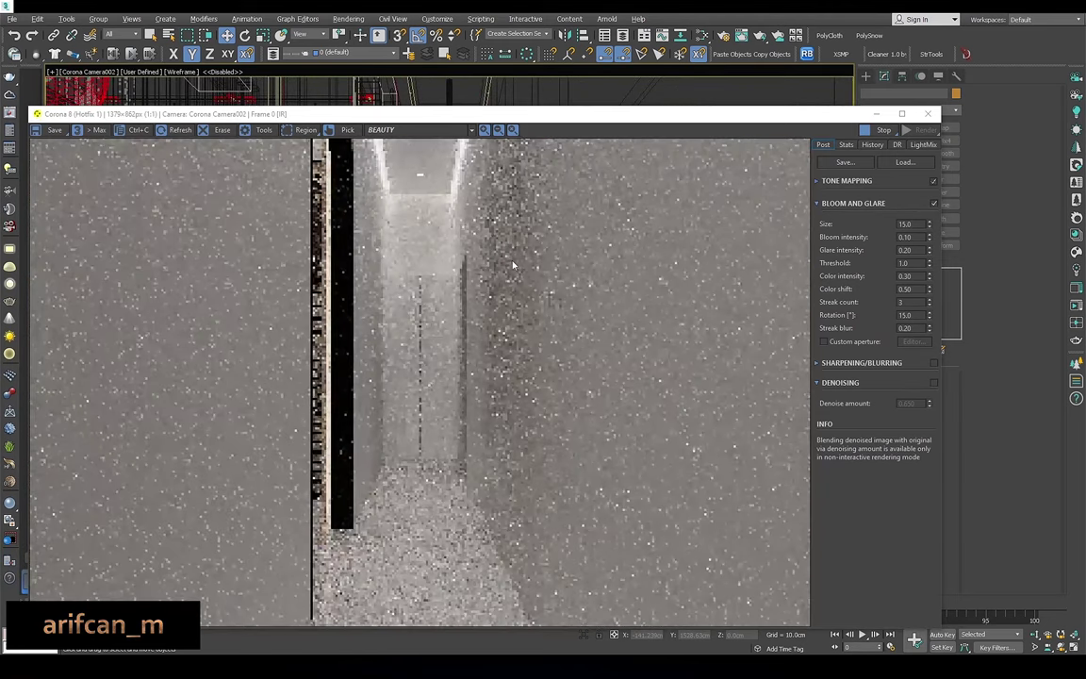
pyautogui.press('c')
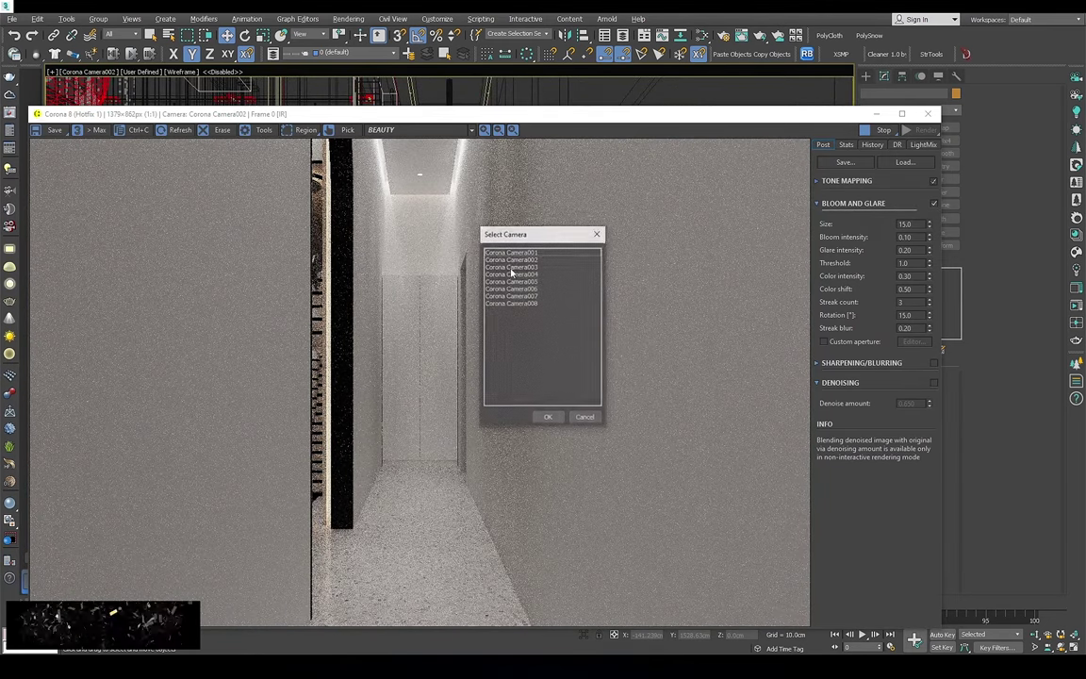
pyautogui.doubleClick(513, 270)
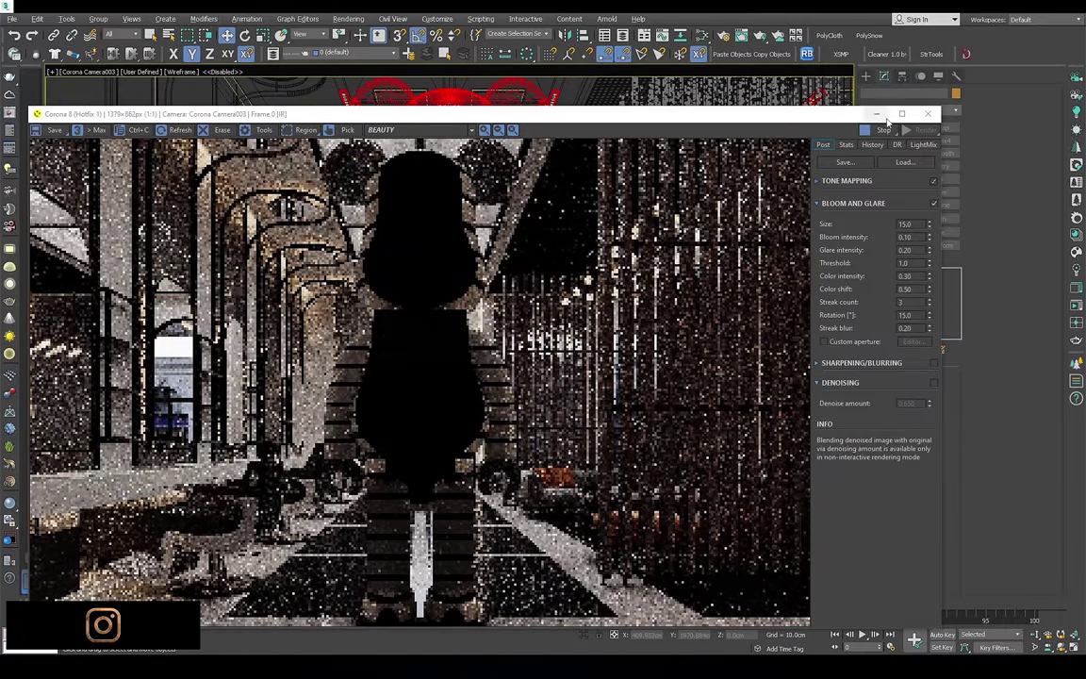
pyautogui.click(879, 114)
# Shade the viewport and try Camera003 moves with near clipping values of 350 and 10 cm
pyautogui.press('F3')
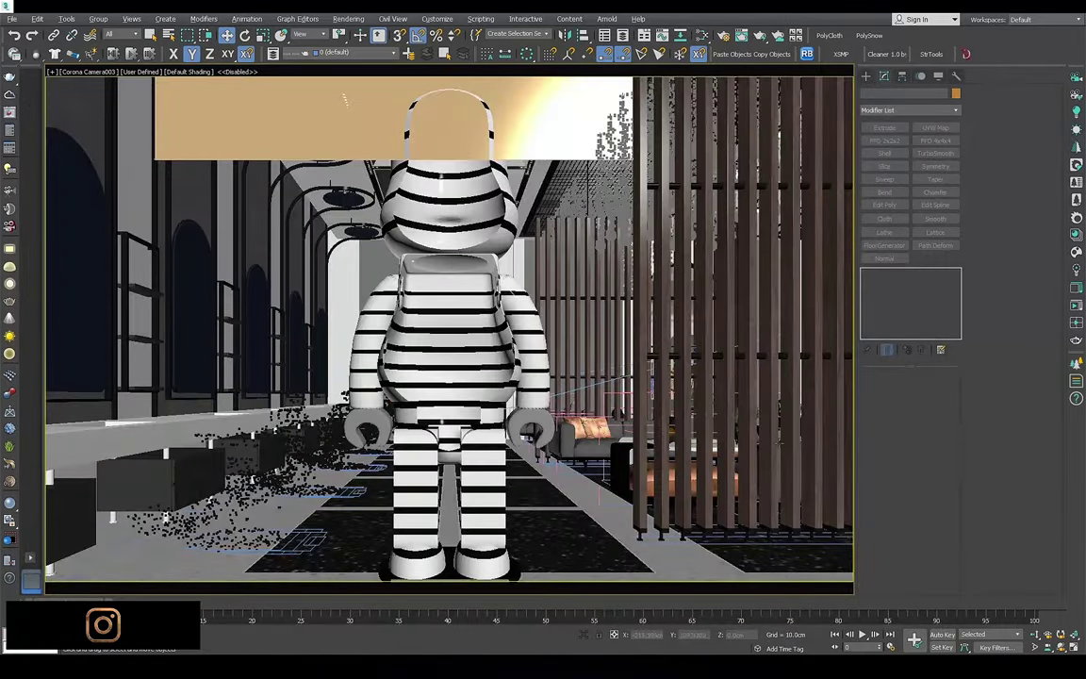
pyautogui.moveTo(345, 98); pyautogui.dragTo(396, 285)
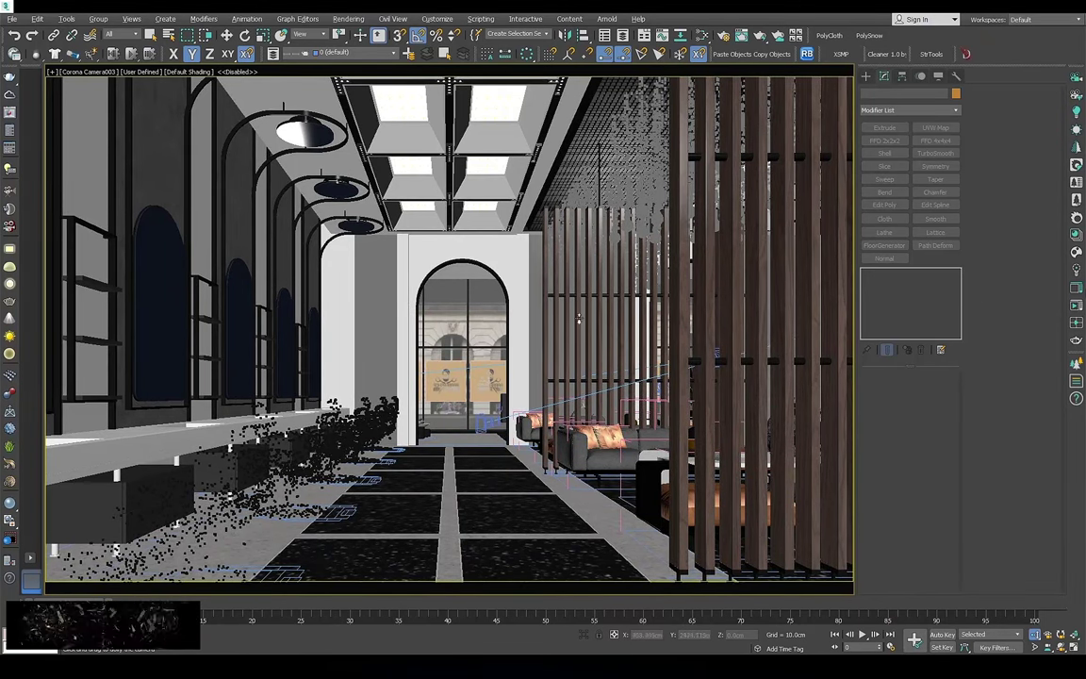
pyautogui.hotkey('ctrl', 'z')
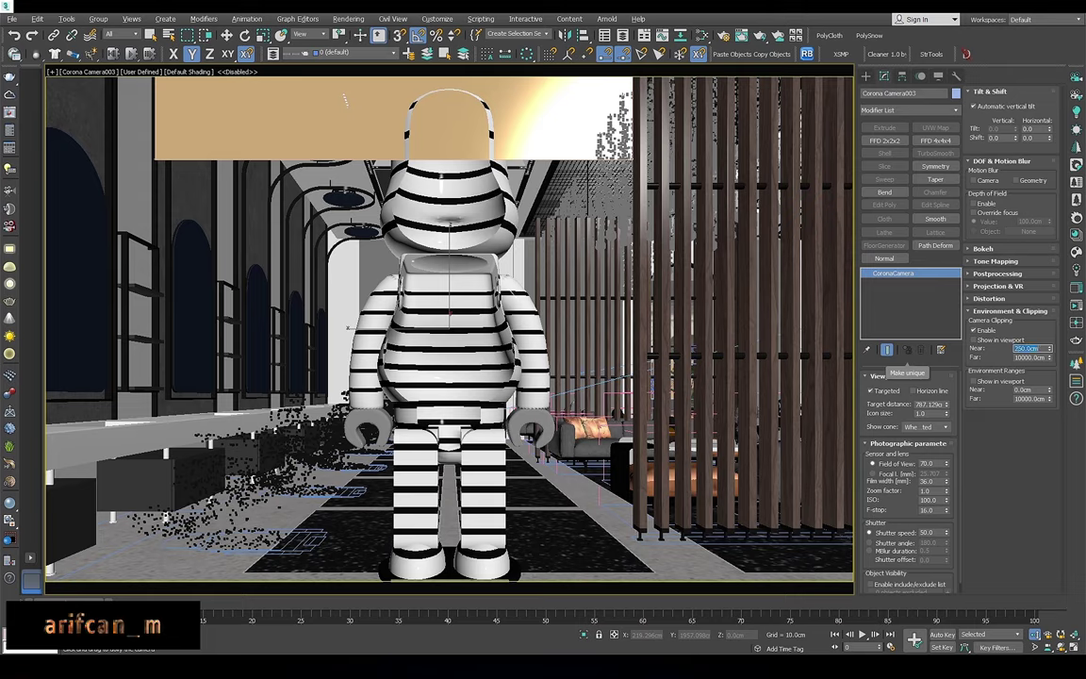
pyautogui.write('350')
pyautogui.press('Return')
pyautogui.press('Return')
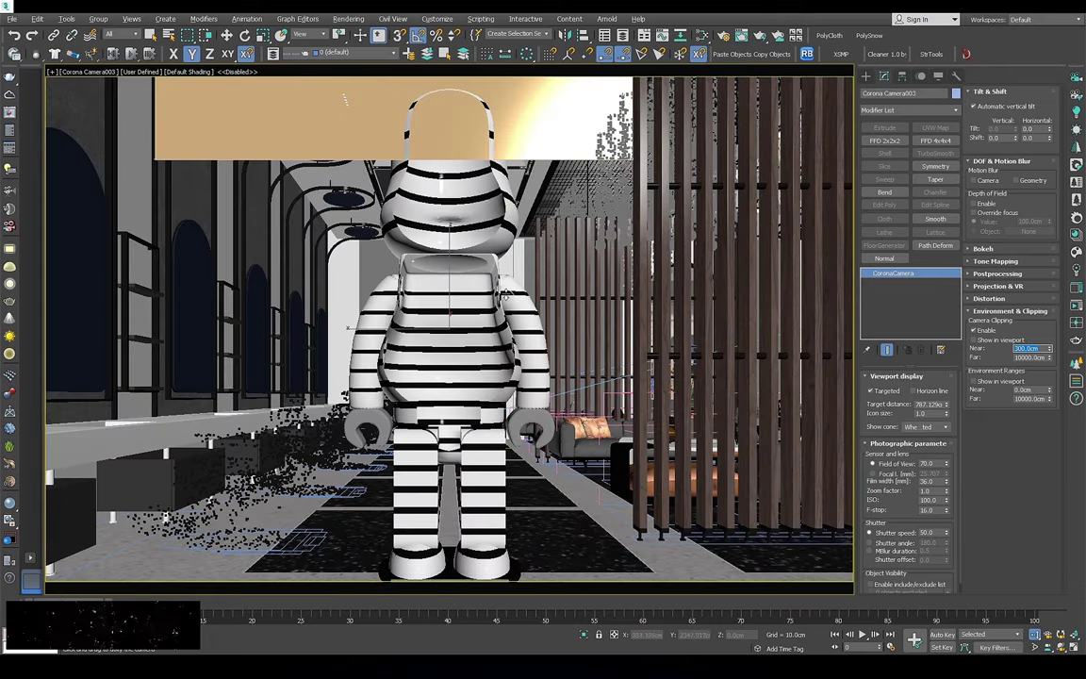
pyautogui.write('10')
pyautogui.press('Return')
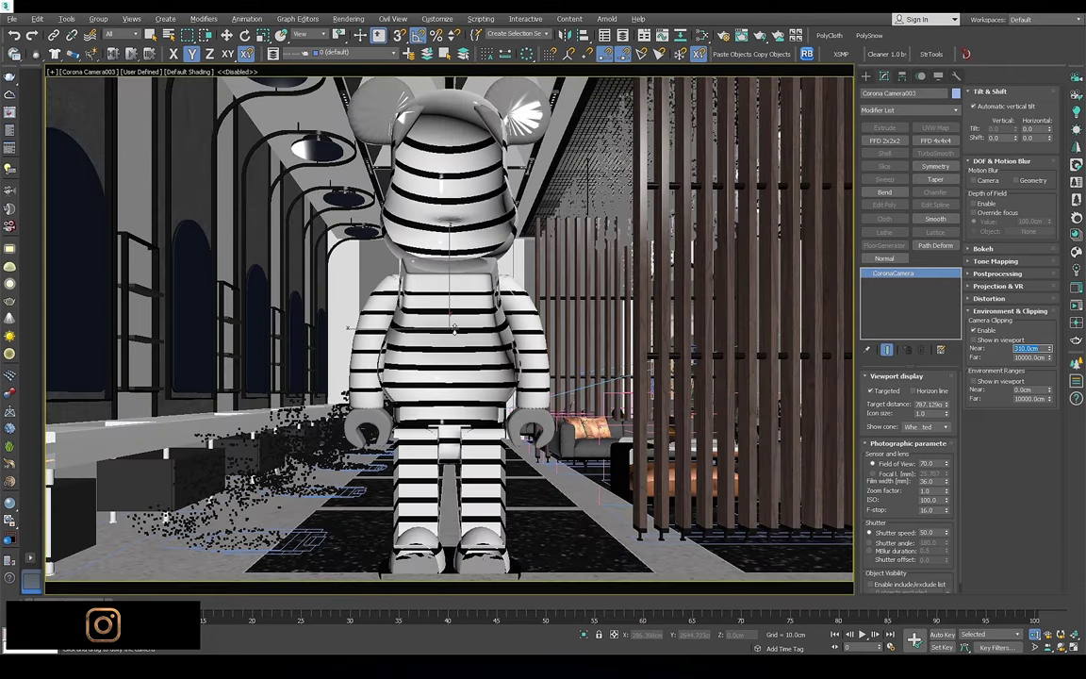
# Set Camera003's near clipping to 300 cm, move it into the hall, and start interactive rendering
pyautogui.moveTo(453, 328); pyautogui.dragTo(442, 288)
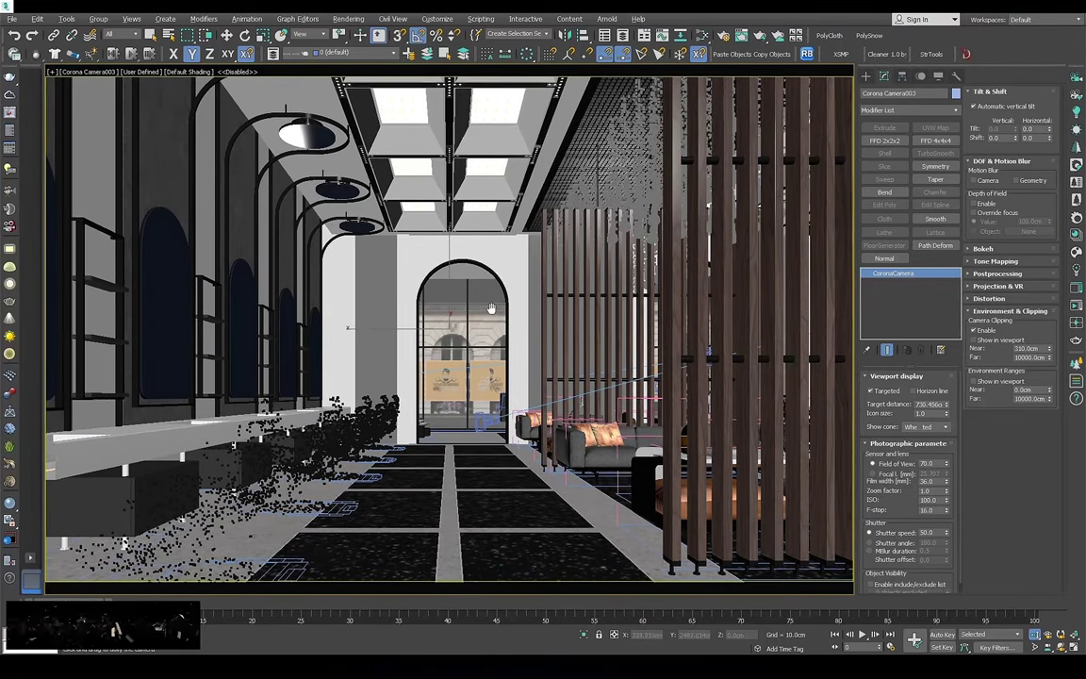
pyautogui.write('300')
pyautogui.press('Return')
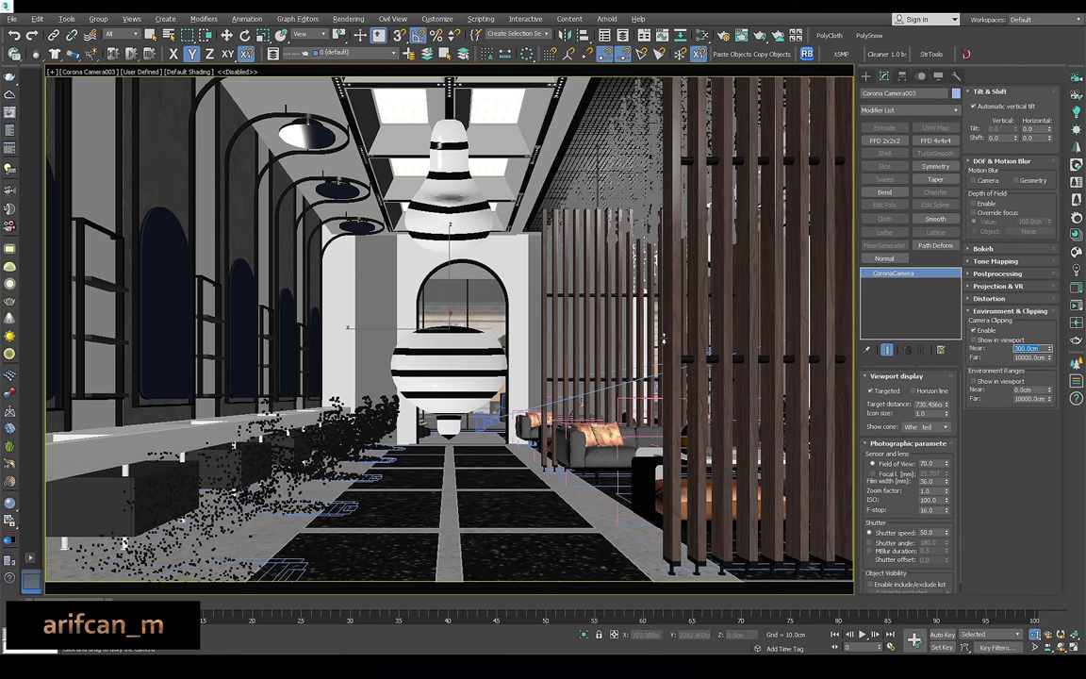
pyautogui.moveTo(528, 377); pyautogui.dragTo(535, 336)
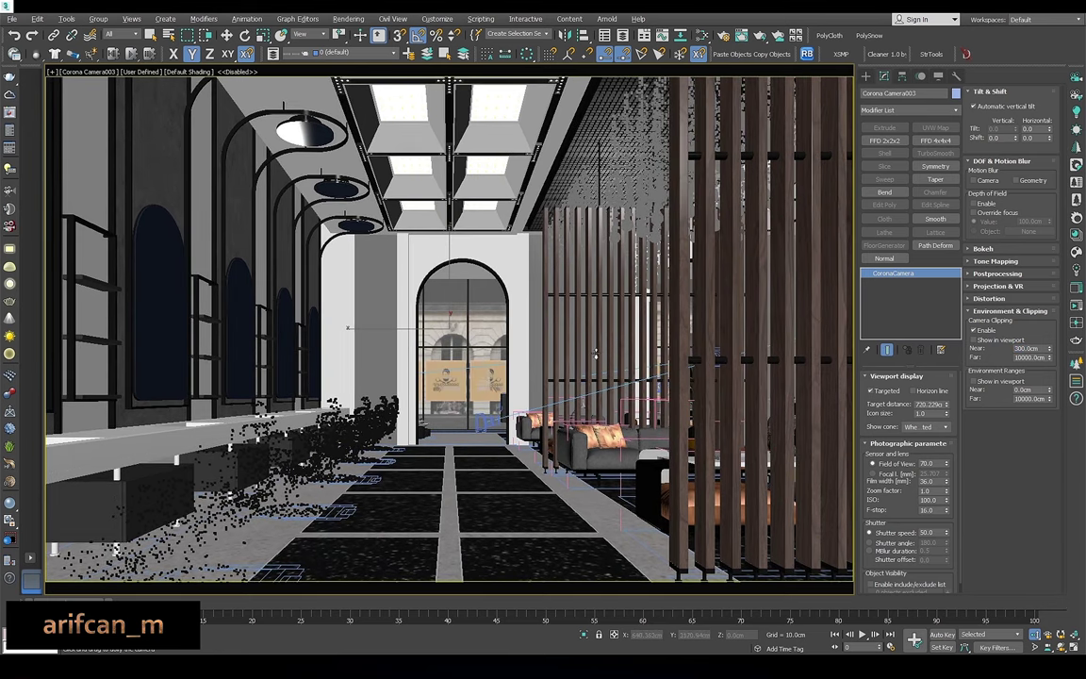
pyautogui.click(1077, 306)
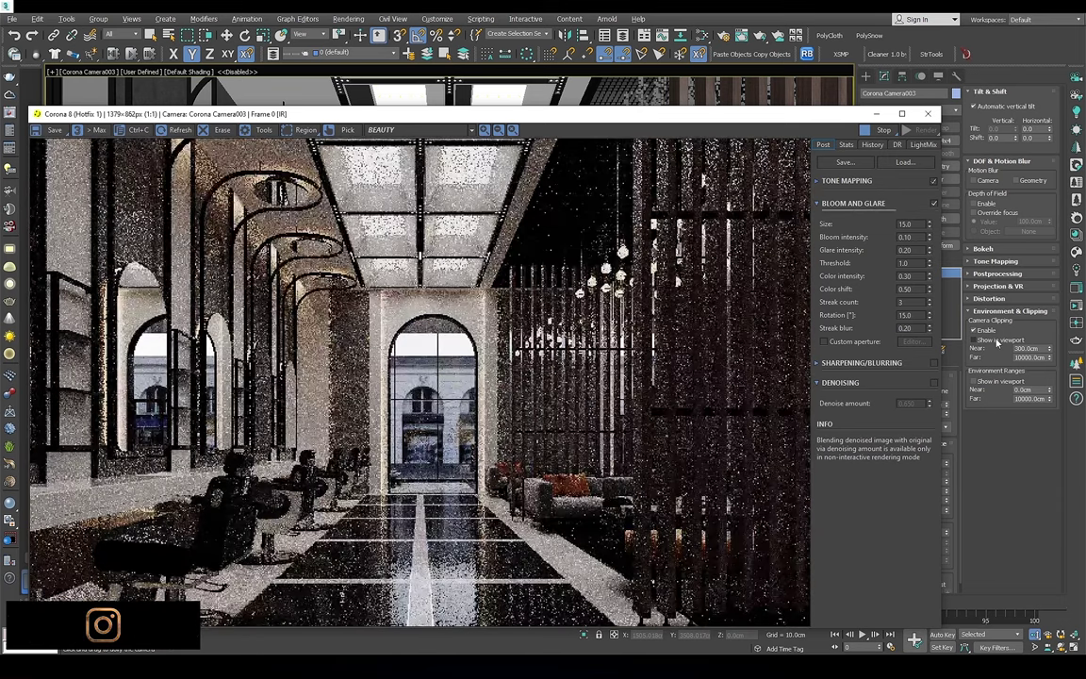
# Switch to wireframe, look through Corona Camera004, and restart the interactive render from it
pyautogui.moveTo(423, 114)
pyautogui.mouseDown()
pyautogui.moveTo(419, 227)
pyautogui.moveTo(433, 97)
pyautogui.mouseUp()
pyautogui.press('F3')
pyautogui.press('c')
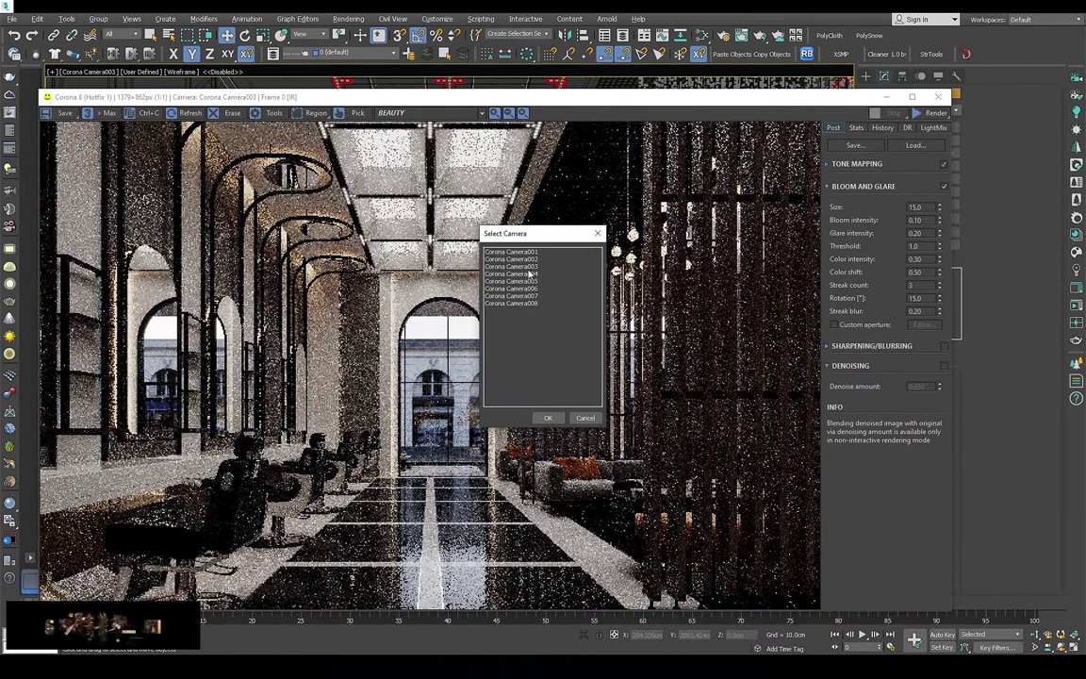
pyautogui.doubleClick(531, 279)
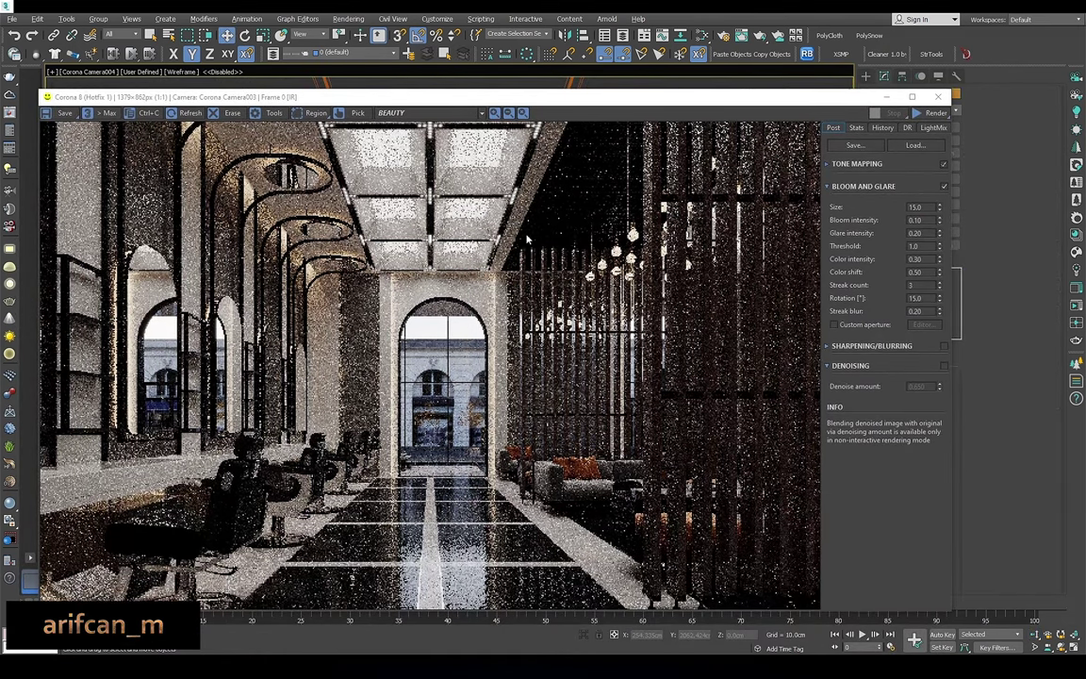
pyautogui.press('c')
pyautogui.doubleClick(528, 273)
pyautogui.click(936, 113)
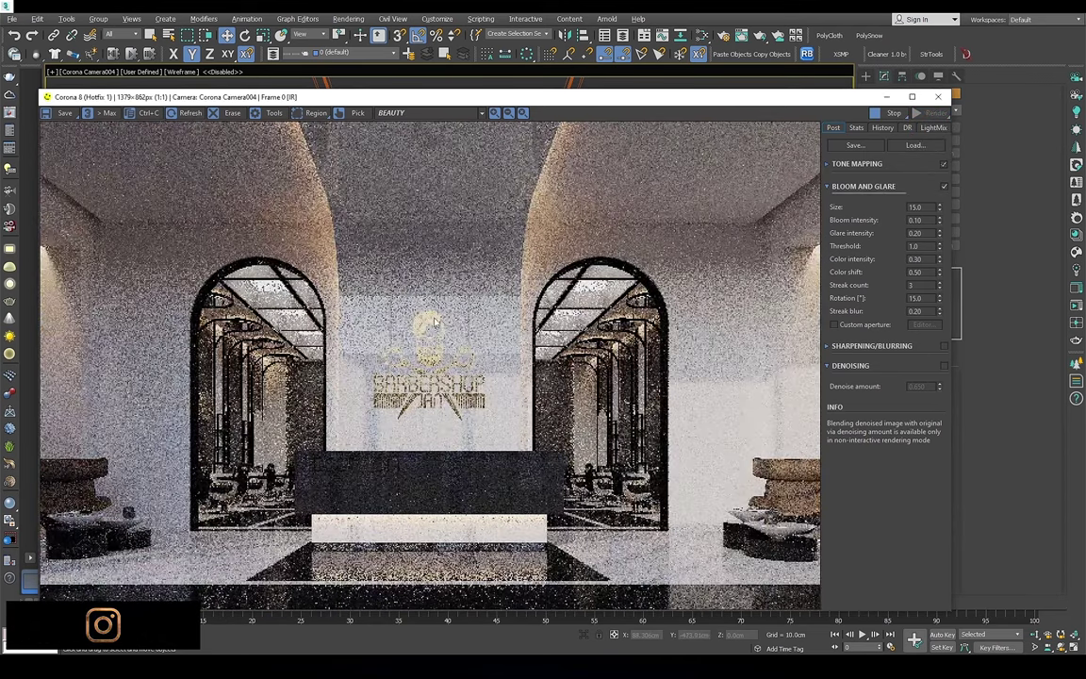
# Zoom and pan the Camera004 render to check the reception desk and logo, then close it
pyautogui.scroll(2, 434, 358)
pyautogui.scroll(1, 409, 391)
pyautogui.moveTo(409, 391)
pyautogui.mouseDown()
pyautogui.moveTo(549, 146)
pyautogui.moveTo(210, 208)
pyautogui.mouseUp()
pyautogui.scroll(-3, 604, 418)
pyautogui.scroll(2, 604, 419)
pyautogui.scroll(-2, 604, 418)
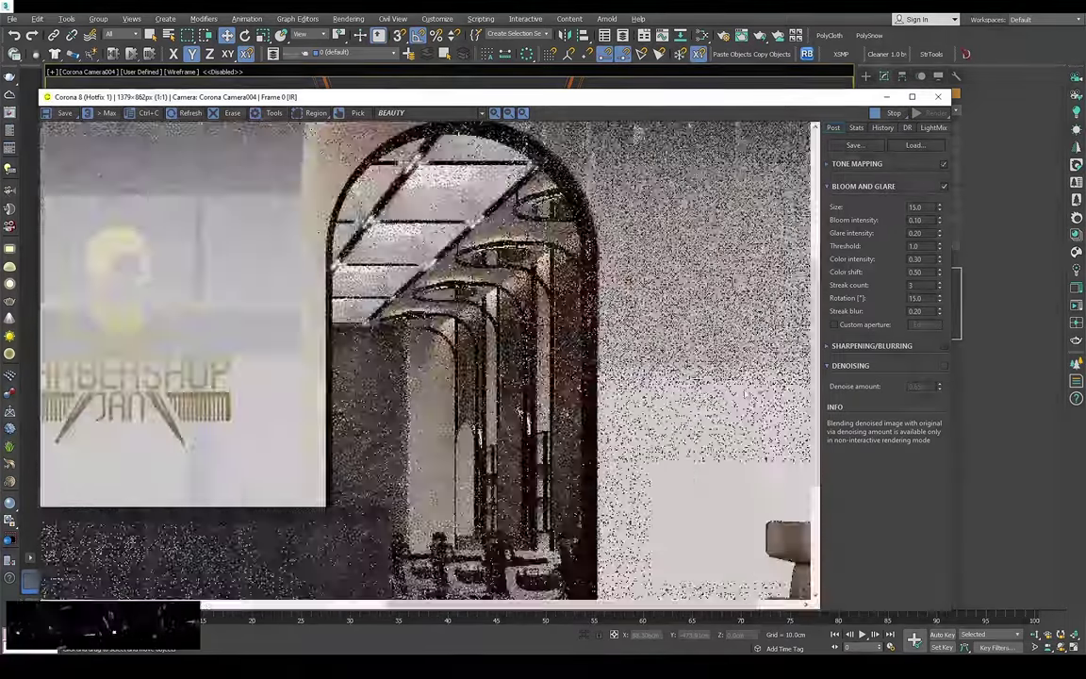
pyautogui.scroll(1, 224, 469)
pyautogui.scroll(1, 187, 462)
pyautogui.scroll(-1, 225, 469)
pyautogui.scroll(-1, 224, 469)
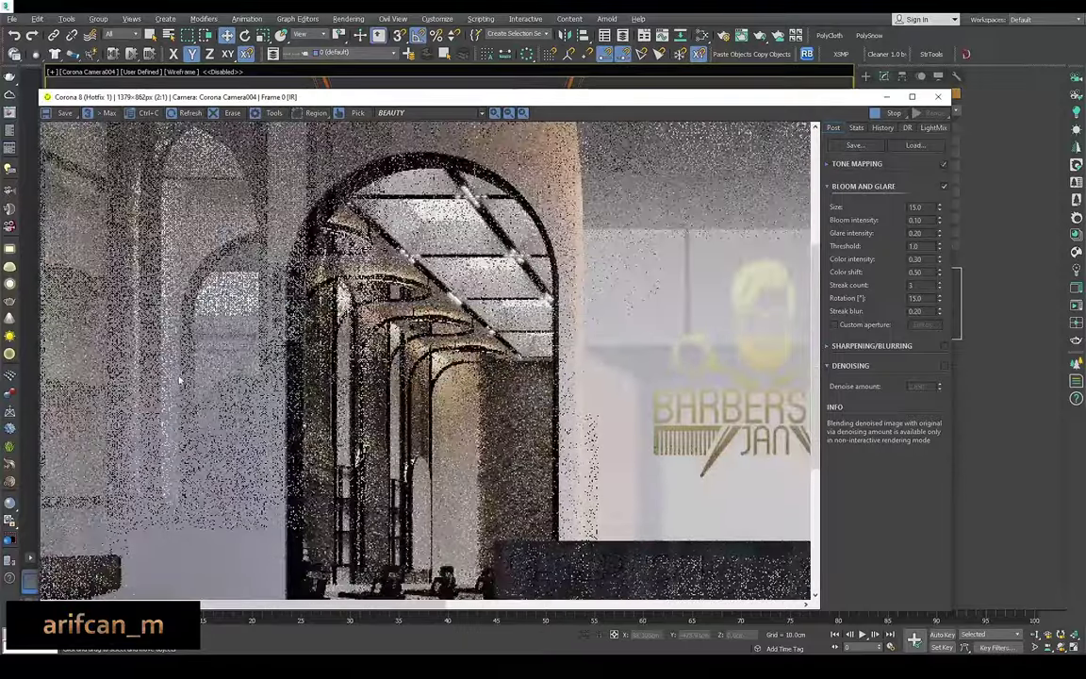
pyautogui.scroll(1, 224, 468)
pyautogui.scroll(-2, 182, 252)
pyautogui.scroll(3, 182, 252)
pyautogui.scroll(-3, 182, 251)
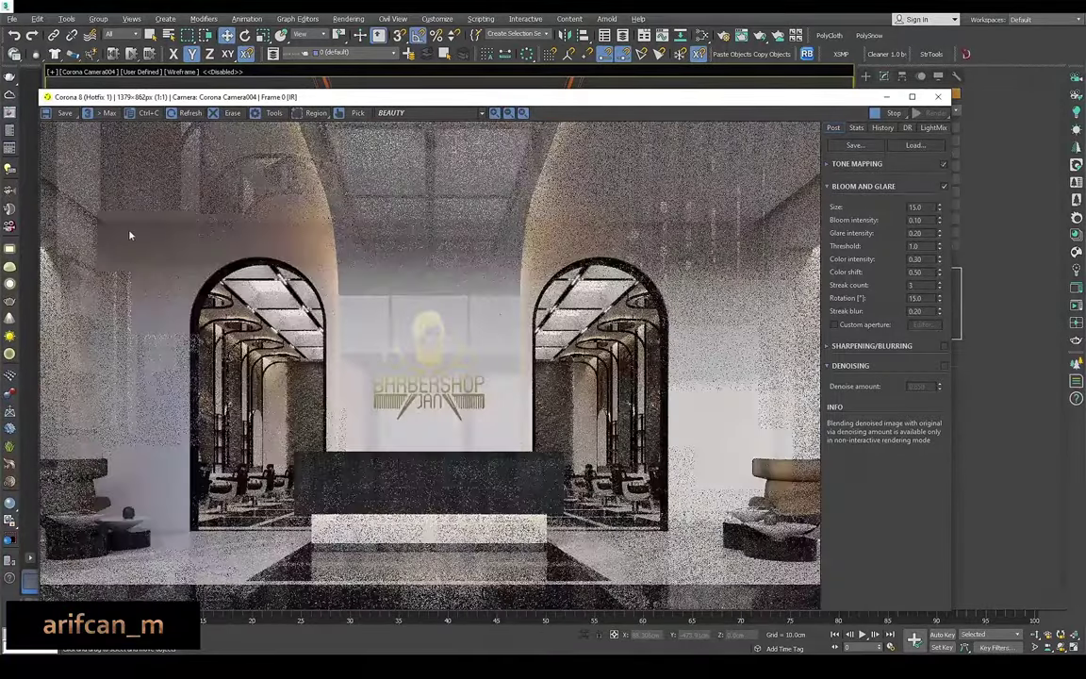
pyautogui.scroll(3, 121, 451)
pyautogui.scroll(-3, 120, 451)
pyautogui.click(938, 96)
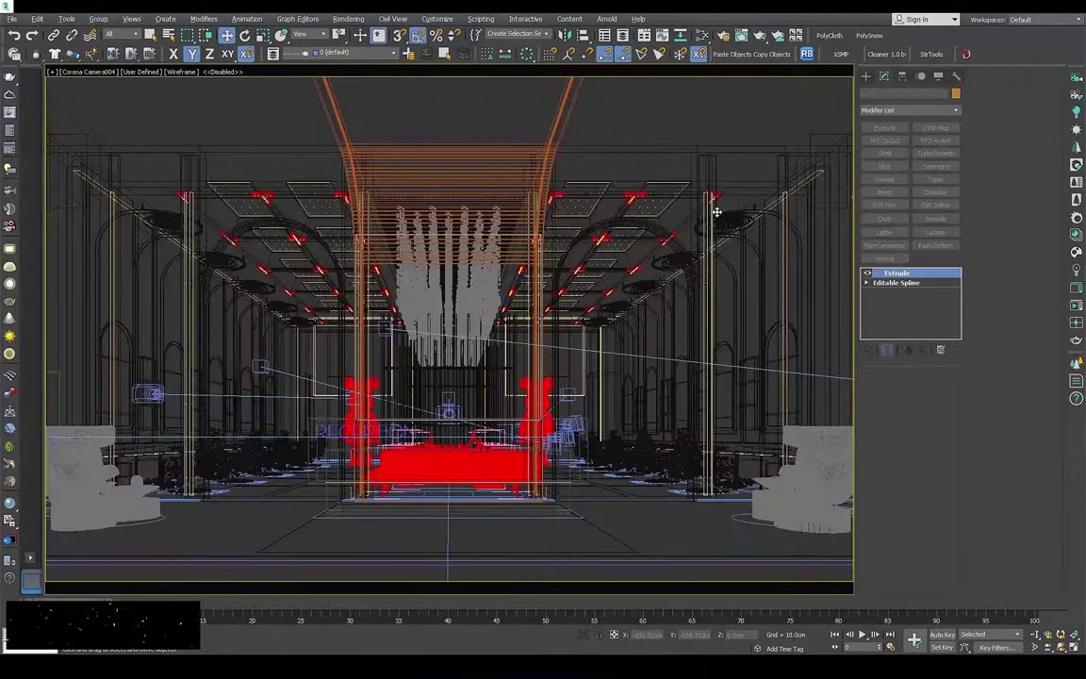
# In Top view, select the long Corona light beside the chairs and clone a copy offset left
pyautogui.press('t')
pyautogui.press('z')
pyautogui.scroll(-3, 332, 251)
pyautogui.click(567, 274)
pyautogui.moveTo(566, 273); pyautogui.dragTo(575, 189, button='middle')
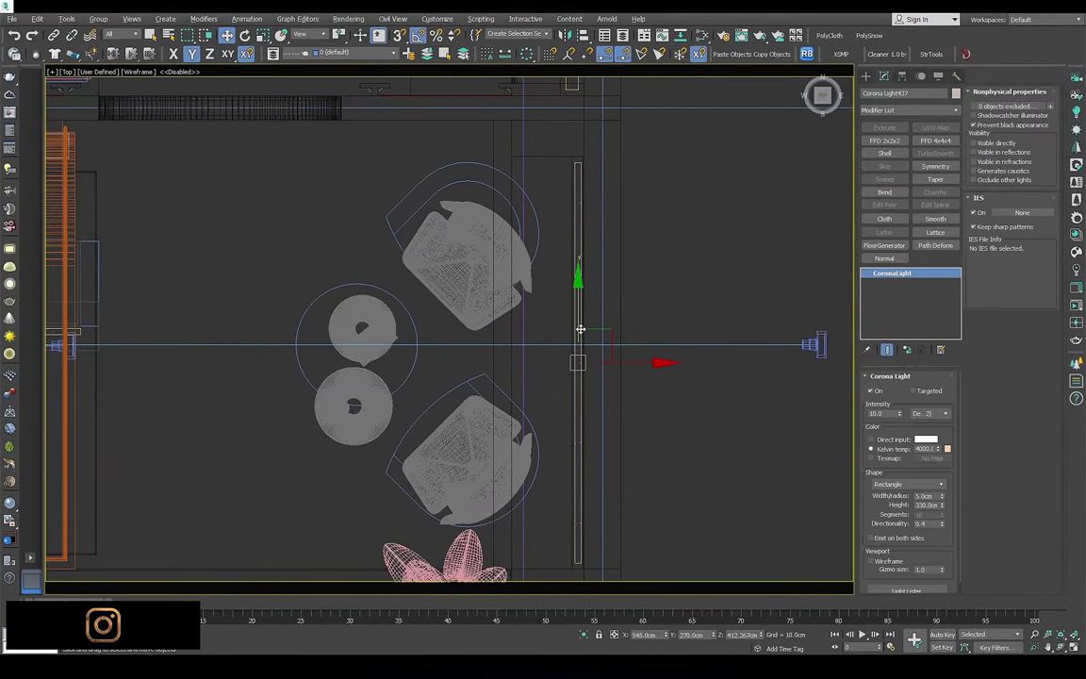
pyautogui.keyDown('shift'); pyautogui.moveTo(544, 357); pyautogui.dragTo(508, 315); pyautogui.keyUp('shift')
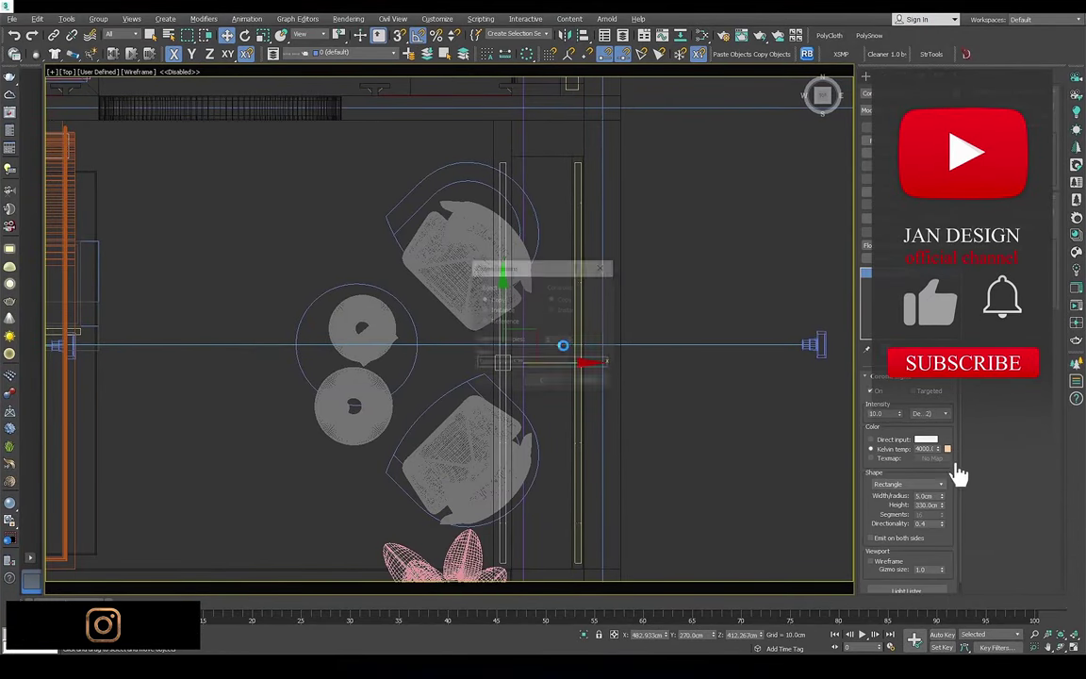
pyautogui.click(544, 381)
pyautogui.moveTo(544, 381); pyautogui.dragTo(544, 334, button='middle')
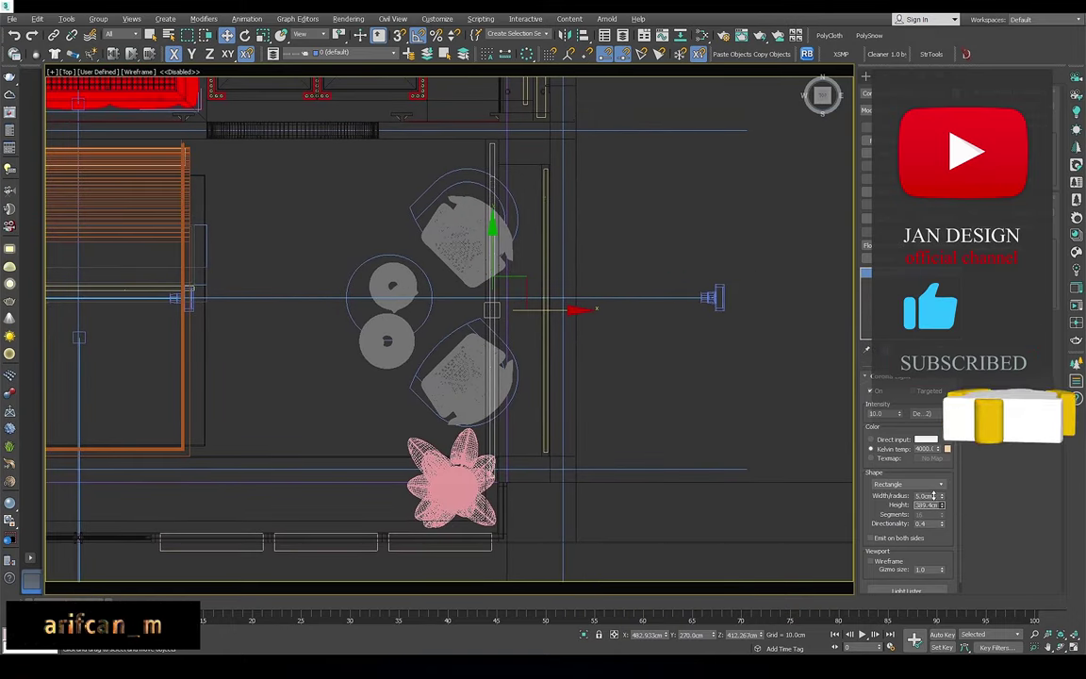
# Check the light's placement from the front, perspective and left views
pyautogui.press('f')
pyautogui.scroll(3, 568, 336)
pyautogui.press('t')
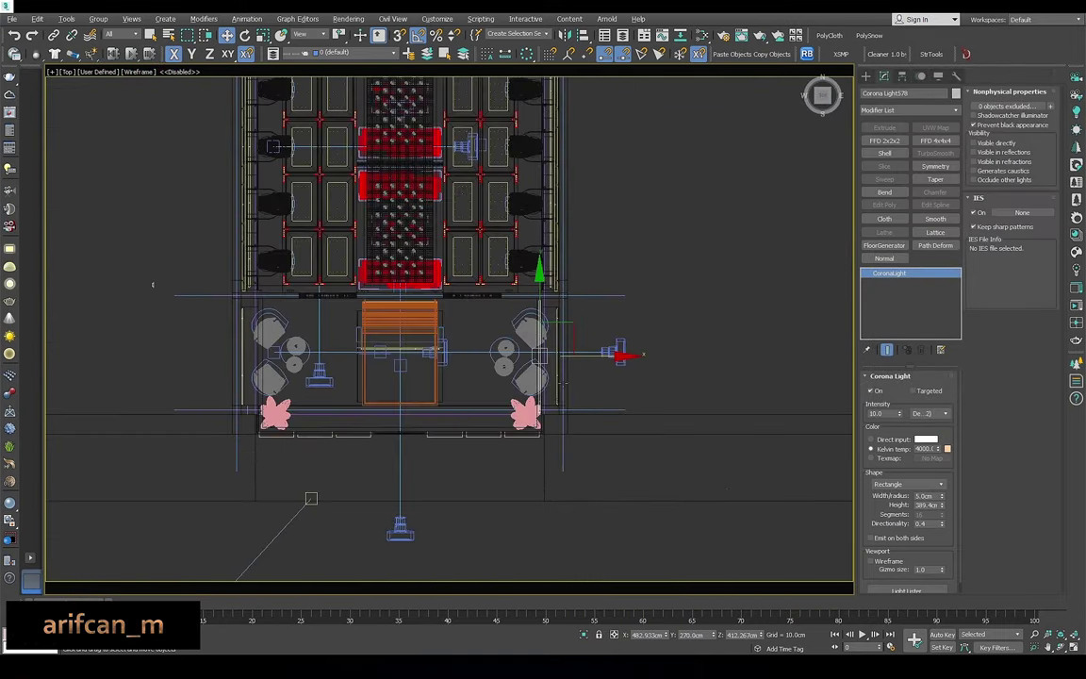
pyautogui.scroll(4, 556, 358)
pyautogui.scroll(3, 542, 372)
pyautogui.press('f')
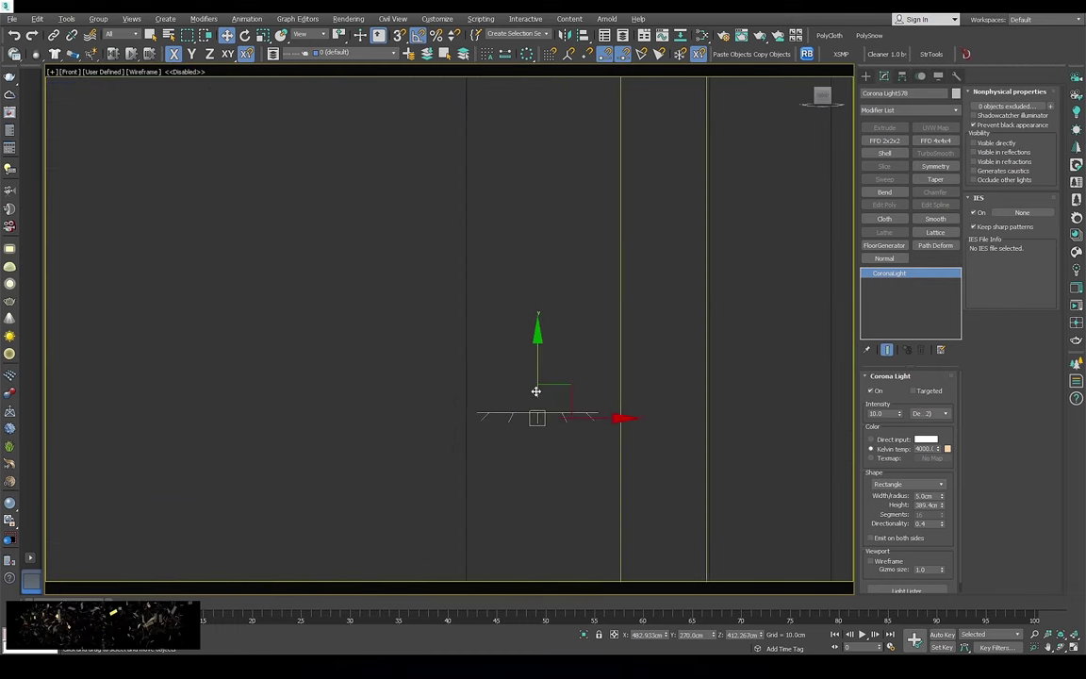
pyautogui.scroll(-3, 544, 403)
pyautogui.press('p')
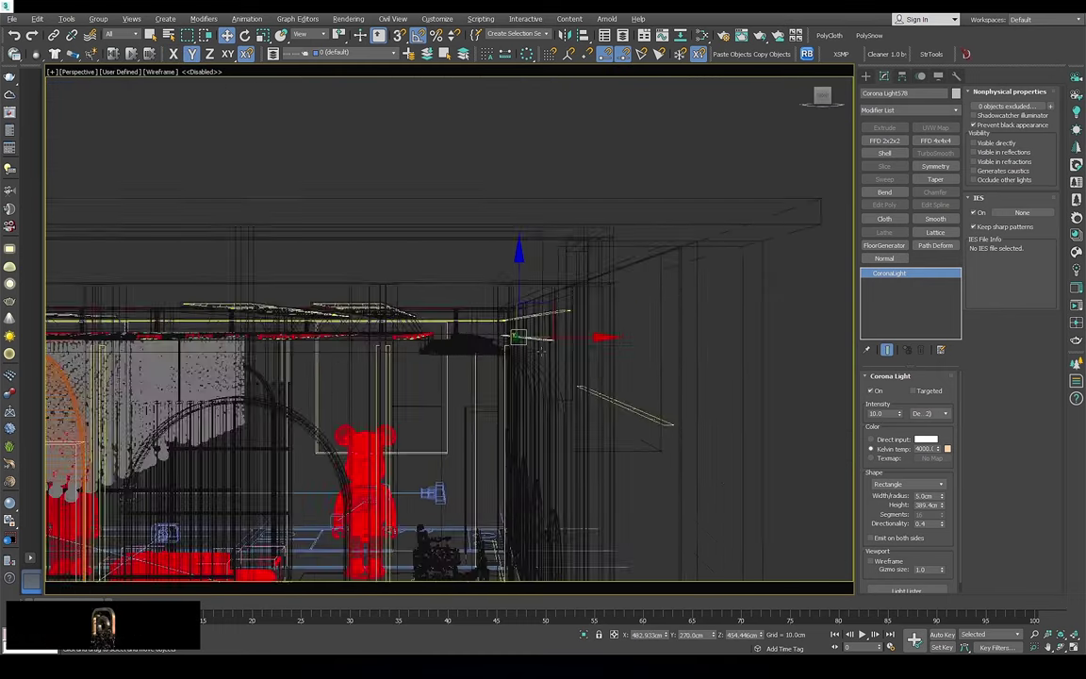
pyautogui.press('F3')
pyautogui.press('l')
pyautogui.press('F3')
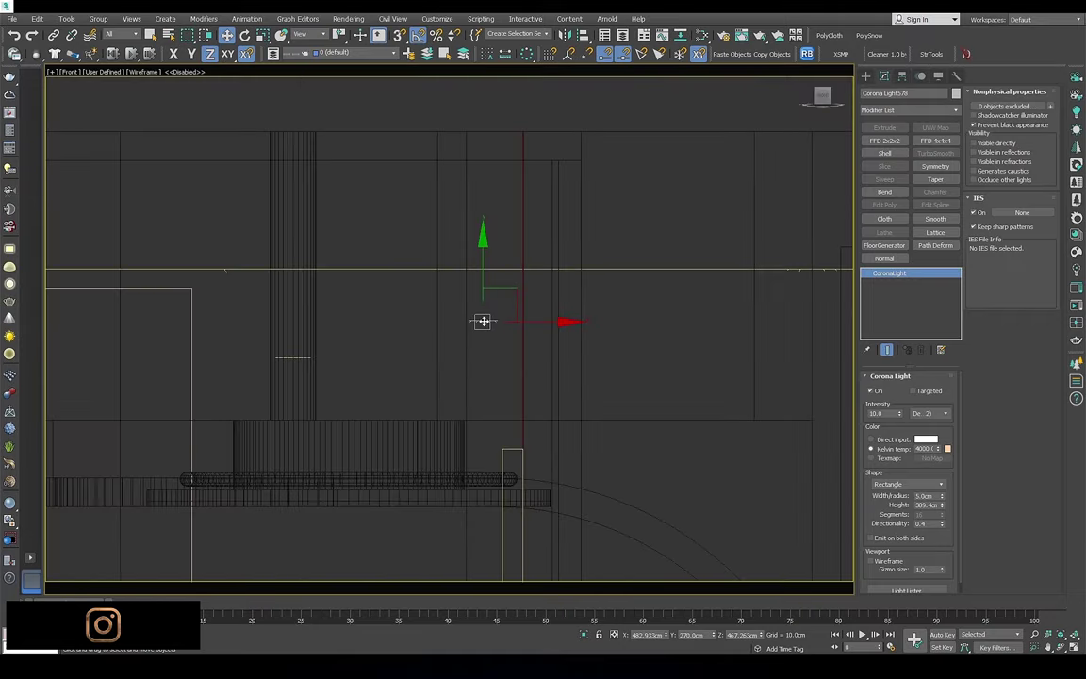
pyautogui.scroll(-1, 484, 318)
pyautogui.scroll(-2, 497, 311)
pyautogui.scroll(3, 501, 322)
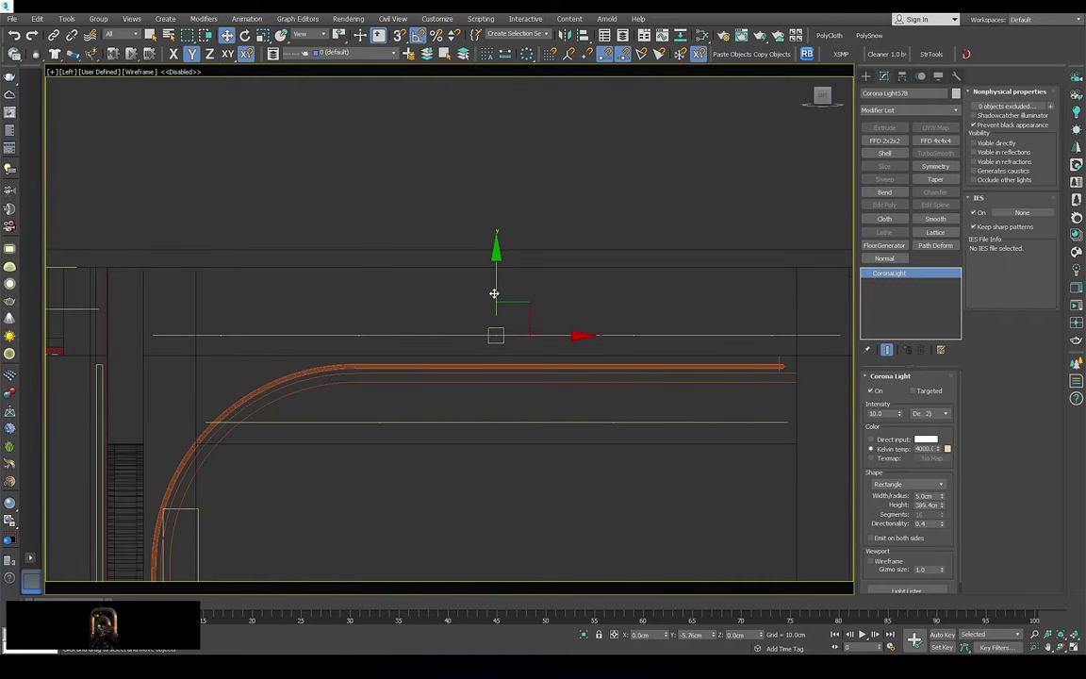
pyautogui.press('t')
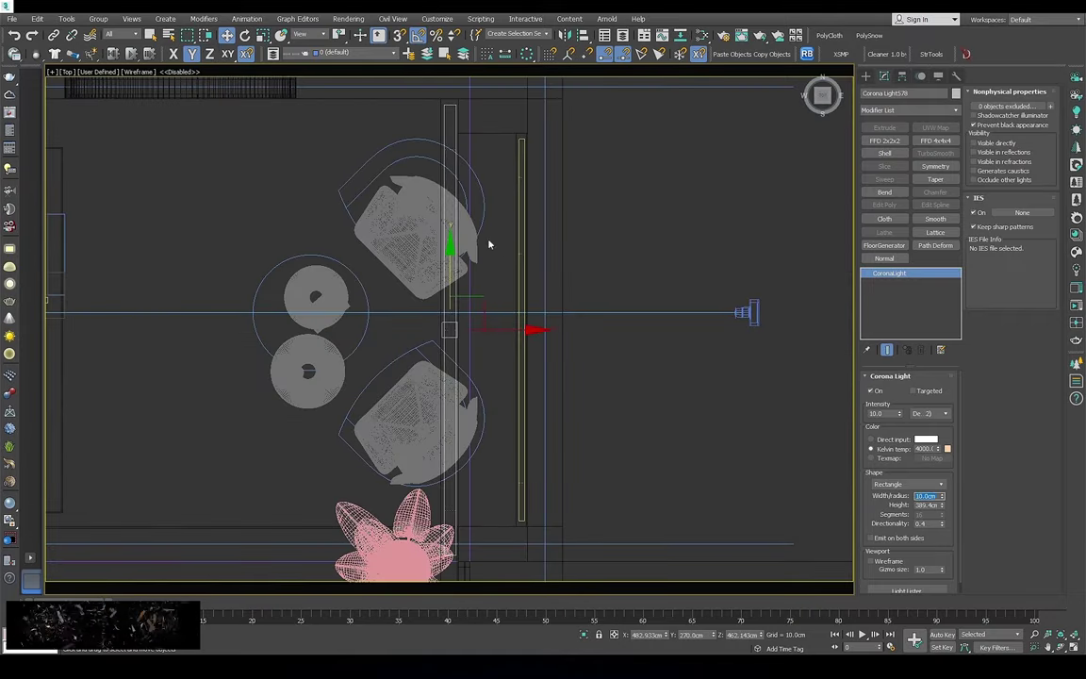
pyautogui.scroll(-3, 488, 242)
# Place an instanced copy of the 10 cm wide light at the opposite chair group
pyautogui.keyDown('shift'); pyautogui.moveTo(727, 286); pyautogui.dragTo(426, 294); pyautogui.keyUp('shift')
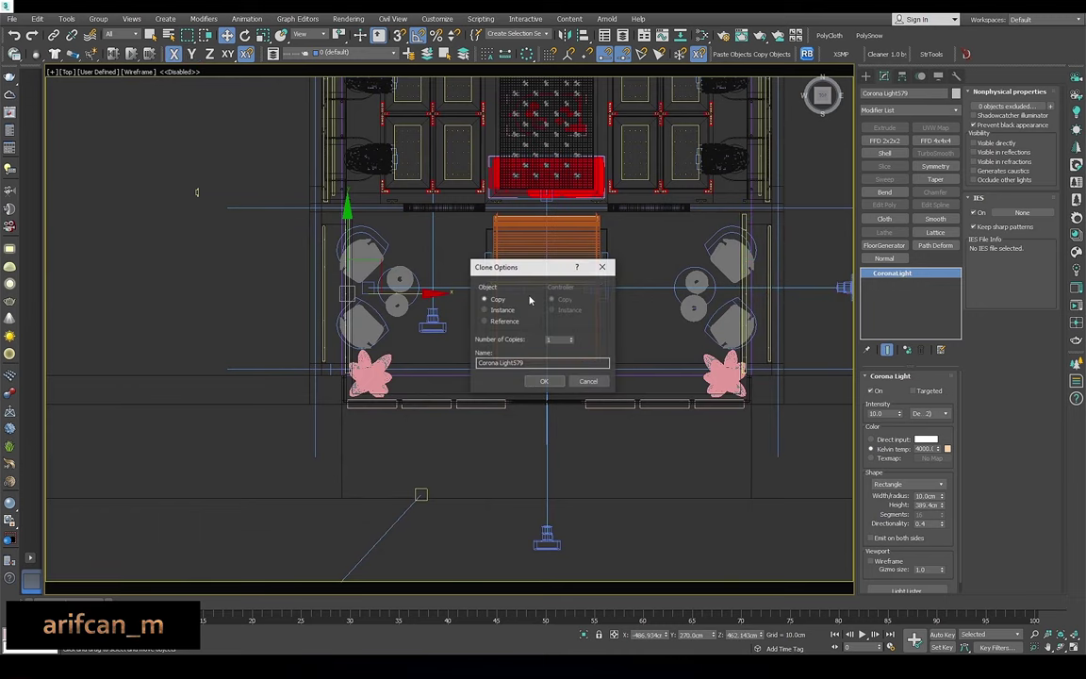
pyautogui.click(547, 381)
pyautogui.scroll(4, 339, 213)
pyautogui.scroll(2, 318, 235)
pyautogui.scroll(-5, 340, 235)
pyautogui.press('c')
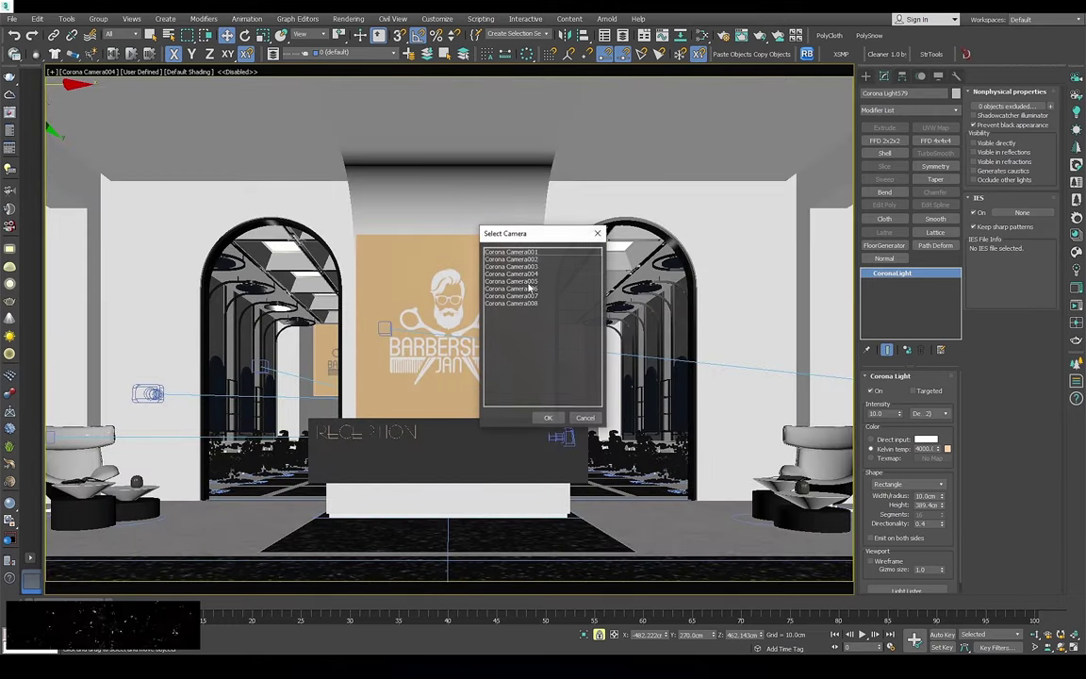
# Render Corona Camera004 interactively and lower the Corona light intensity from 10.0 to 2.0
pyautogui.press('Return')
pyautogui.click(1076, 309)
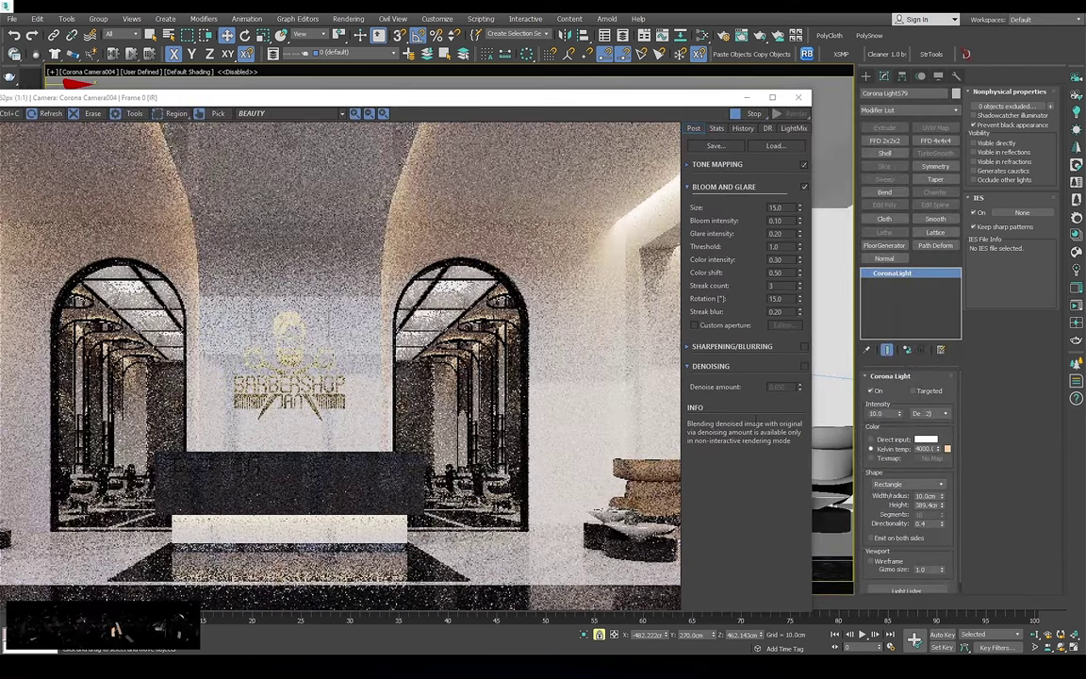
pyautogui.press('Return')
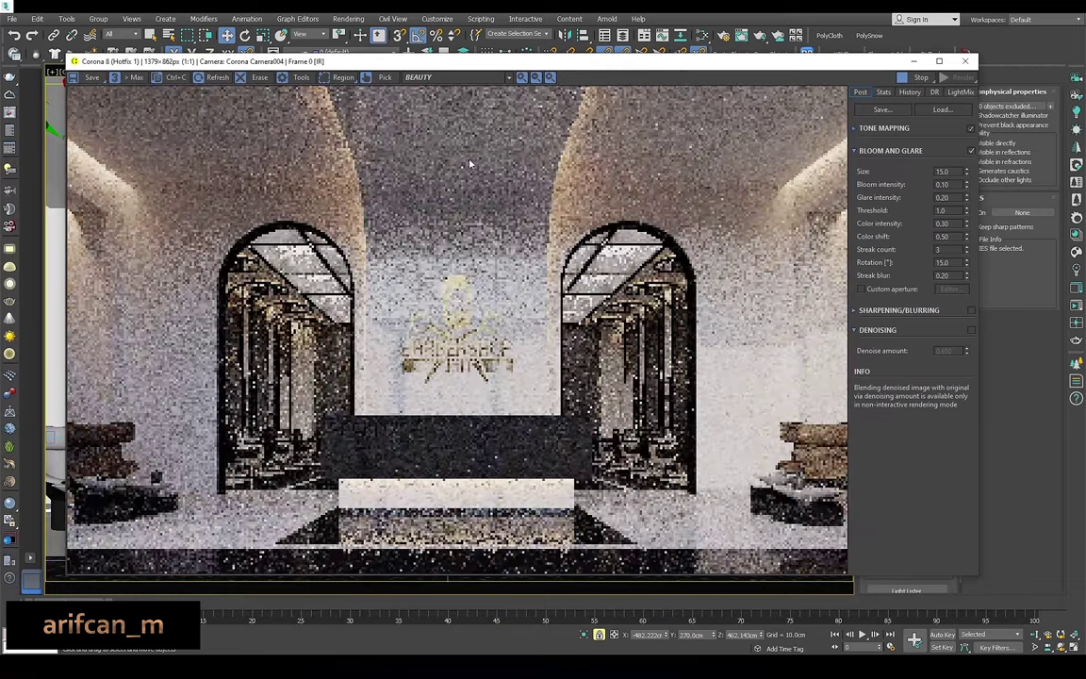
pyautogui.scroll(1, 223, 140)
pyautogui.scroll(-2, 210, 117)
# Close the render window, select the extruded ceiling and switch to a wireframe Front view
pyautogui.press('Escape')
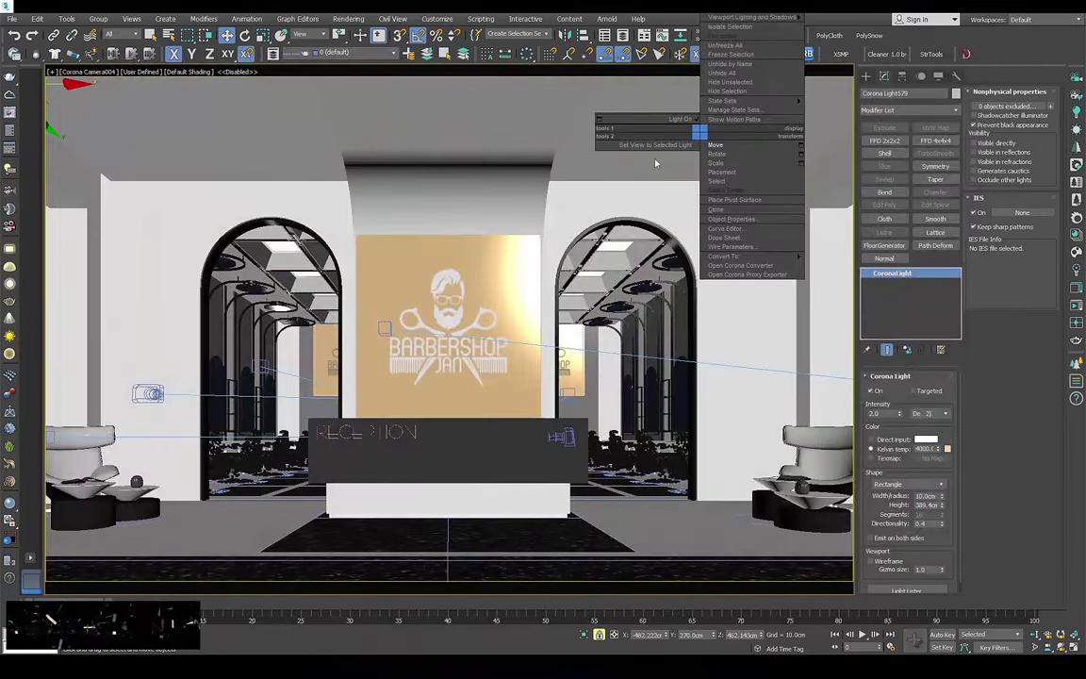
pyautogui.click(655, 170)
pyautogui.press('F4')
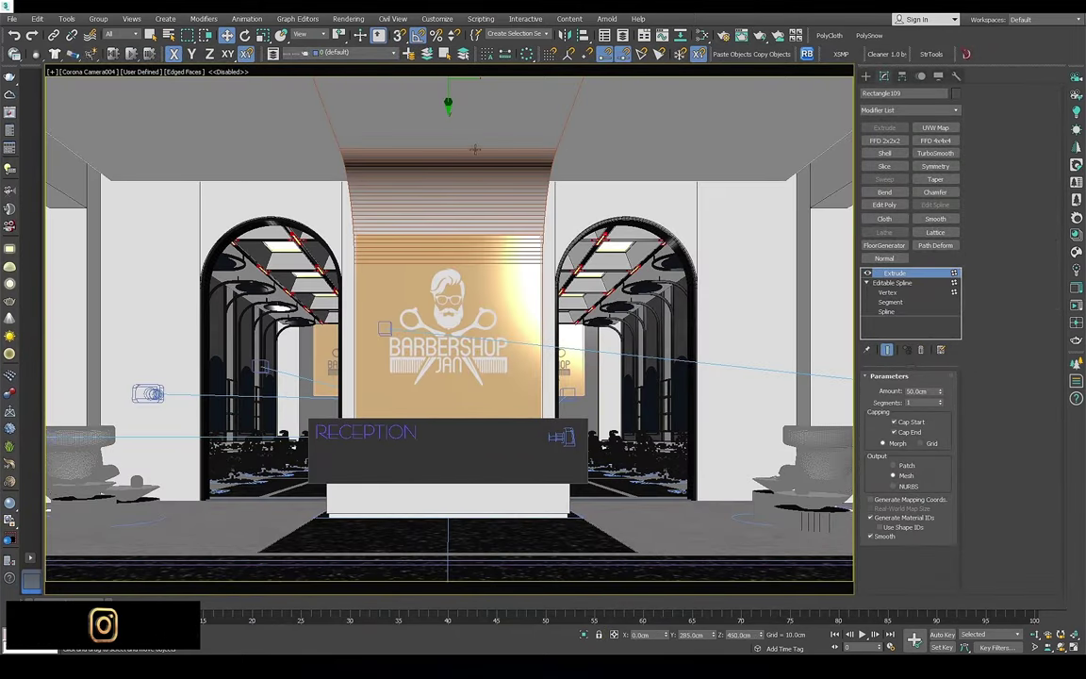
pyautogui.press('f')
pyautogui.press('l')
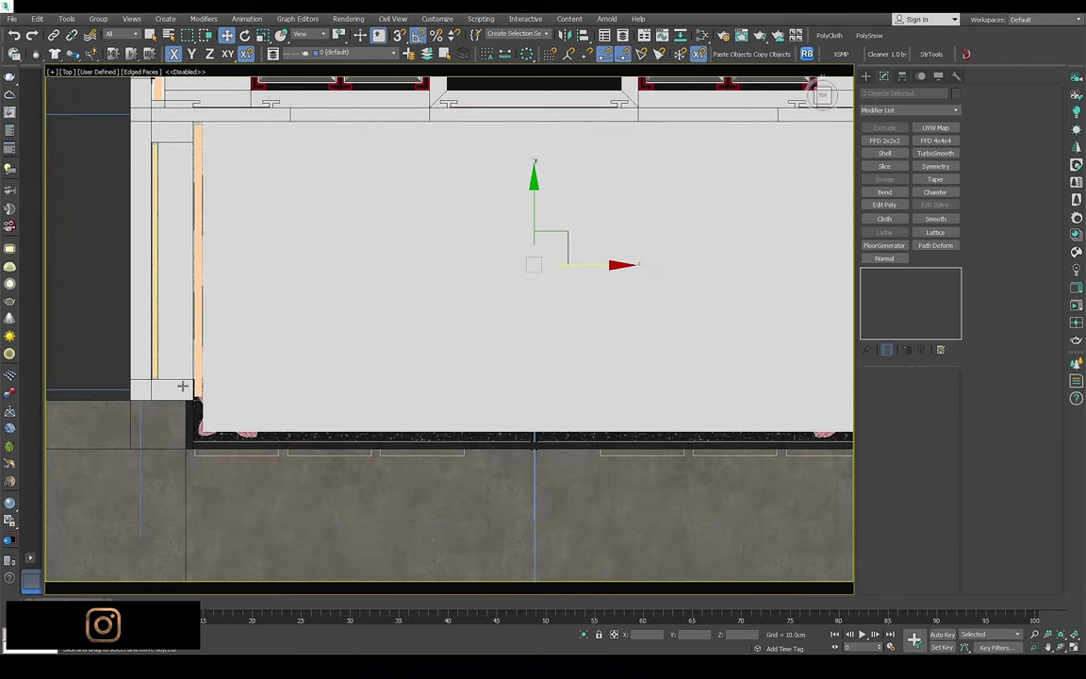
pyautogui.press('b')
pyautogui.press('t')
pyautogui.press('F3')
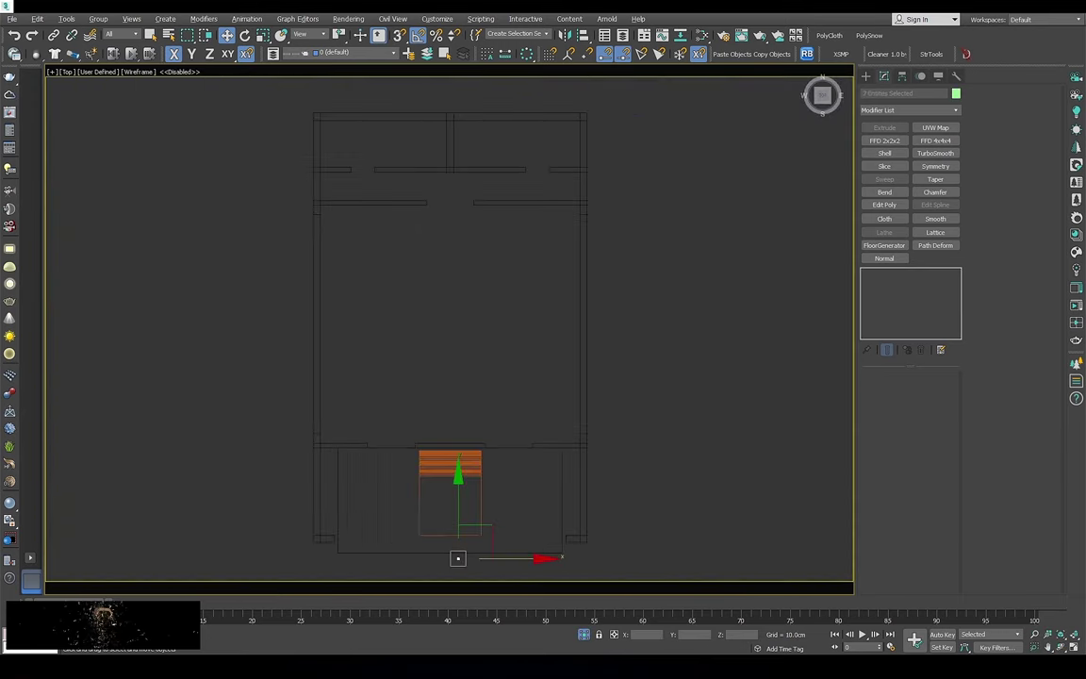
pyautogui.press('f')
# Select the downlight fixture Group005 and frame it in wireframe, looking down on the fitting
pyautogui.scroll(3, 490, 425)
pyautogui.scroll(3, 487, 435)
pyautogui.scroll(-6, 486, 436)
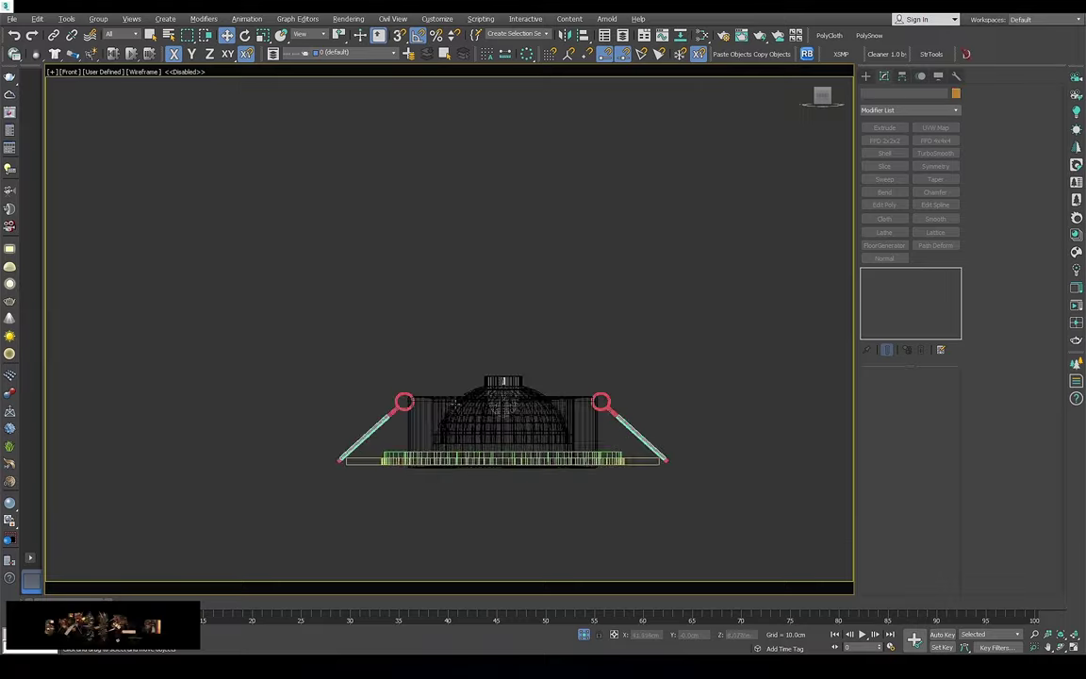
pyautogui.click(528, 425)
pyautogui.click(626, 414)
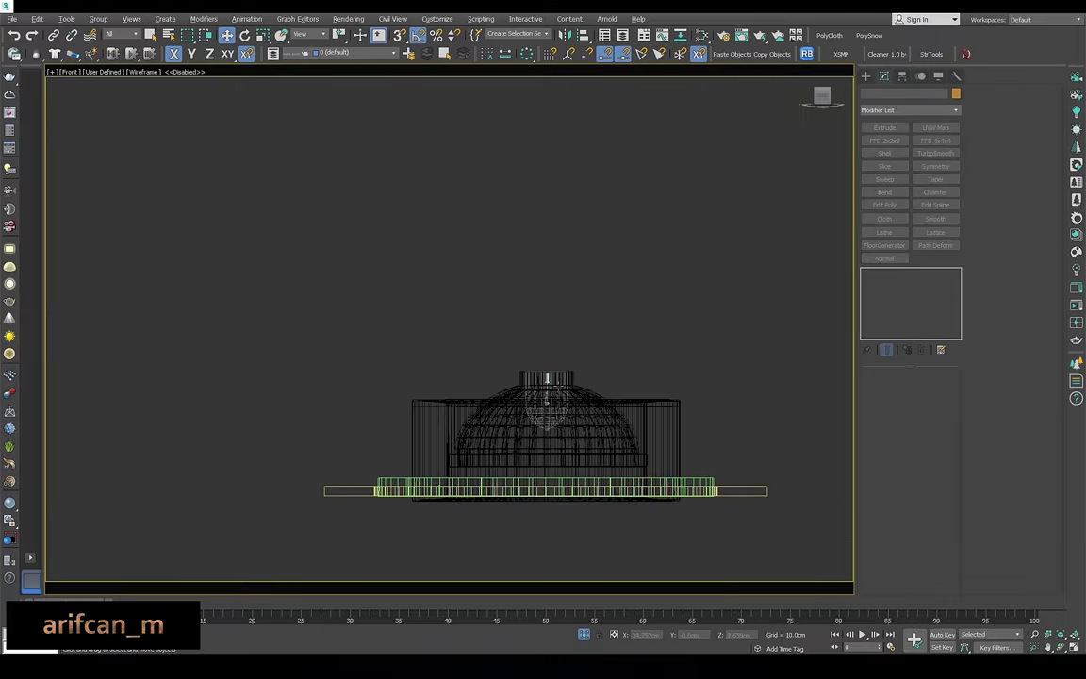
pyautogui.scroll(5, 523, 415)
pyautogui.click(524, 429)
pyautogui.keyDown('alt'); pyautogui.moveTo(524, 429); pyautogui.dragTo(565, 396, button='middle'); pyautogui.keyUp('alt')
pyautogui.press('p')
pyautogui.press('F3')
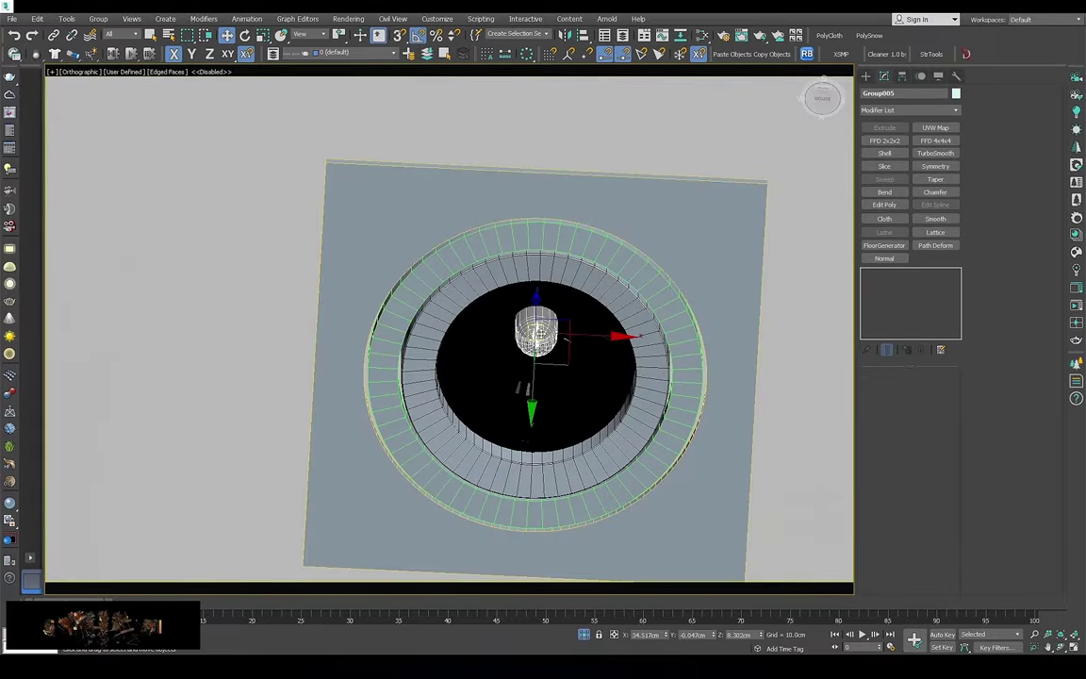
pyautogui.scroll(3, 518, 353)
pyautogui.scroll(3, 518, 354)
pyautogui.scroll(-5, 516, 350)
pyautogui.scroll(2, 515, 350)
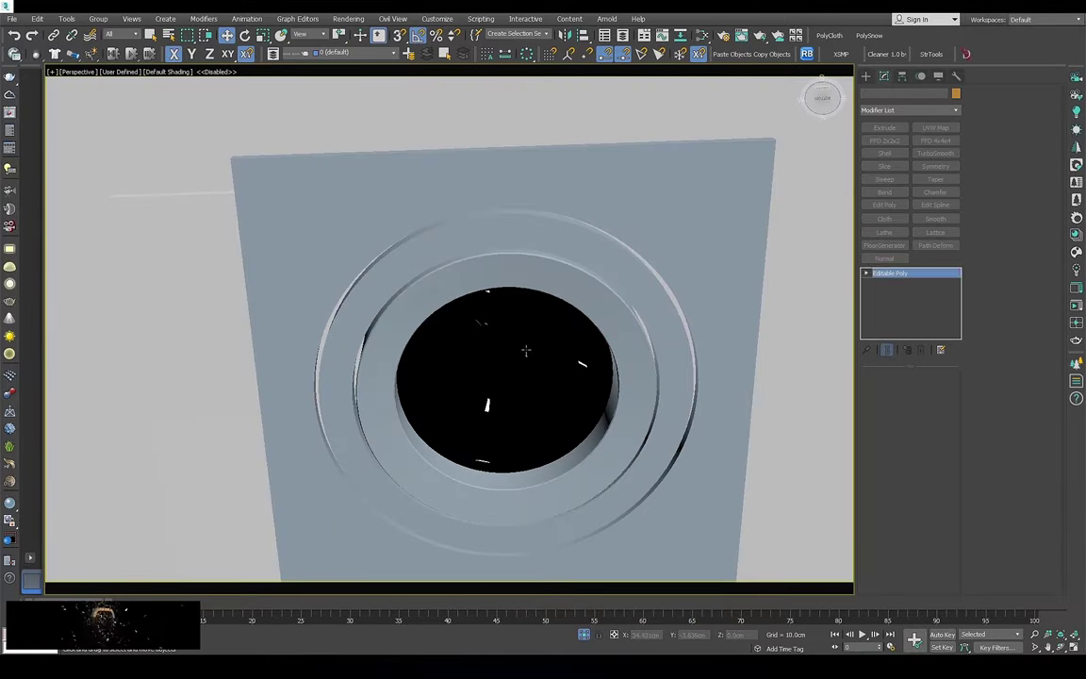
pyautogui.press('F3')
pyautogui.keyDown('alt'); pyautogui.moveTo(516, 350); pyautogui.dragTo(547, 442, button='middle'); pyautogui.keyUp('alt')
pyautogui.scroll(-4, 547, 441)
# In the Slate editor, assign the material to the plate with a 250 white Diffuse colour
pyautogui.scroll(2, 456, 424)
pyautogui.press('m')
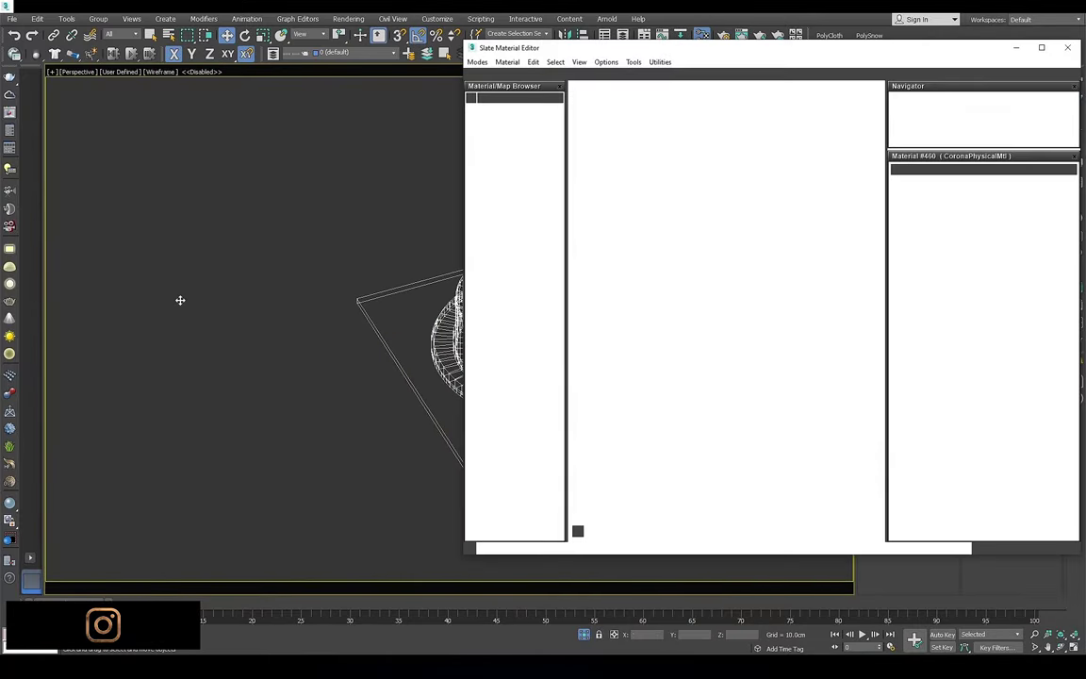
pyautogui.scroll(2, 705, 473)
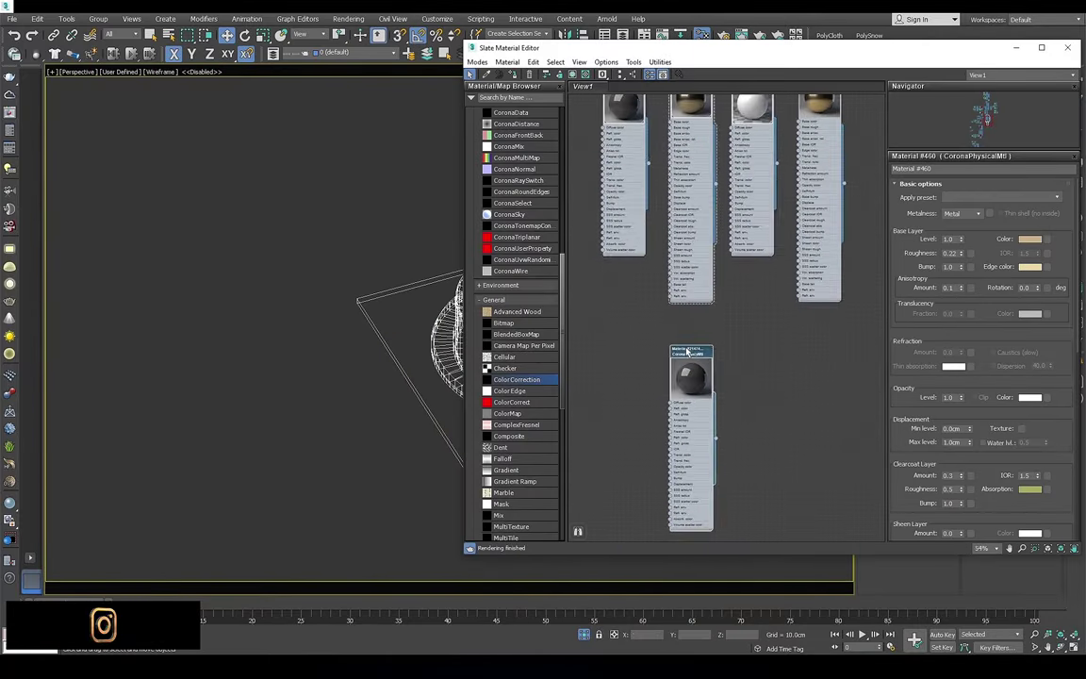
pyautogui.rightClick(677, 350)
pyautogui.click(703, 366)
pyautogui.click(1027, 204)
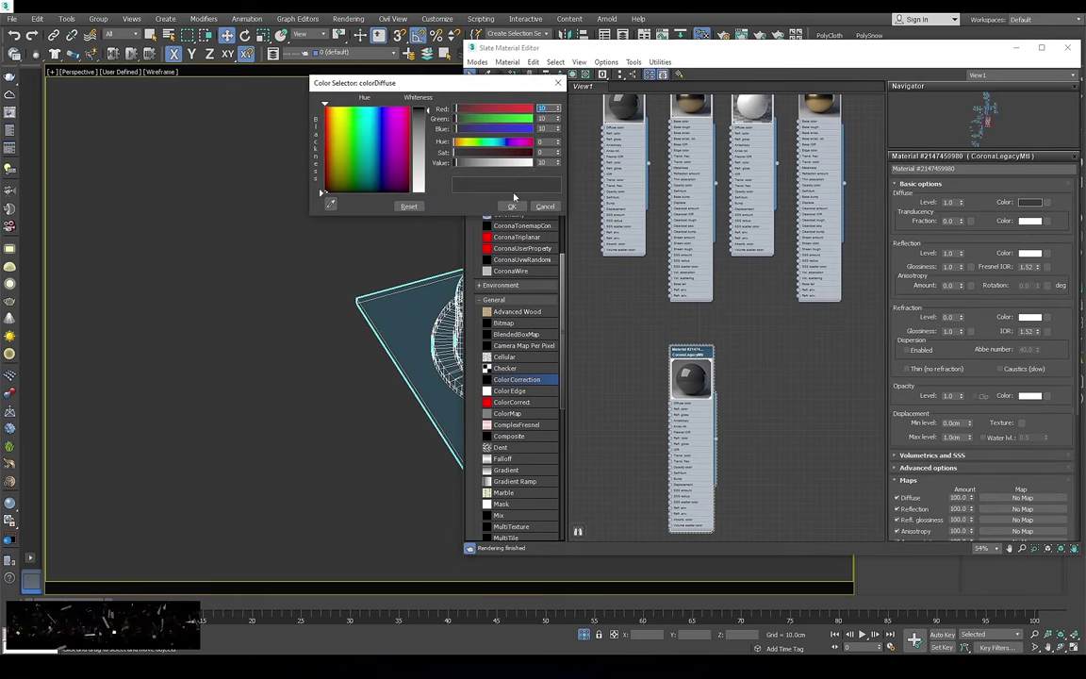
pyautogui.write('250')
pyautogui.press('Return')
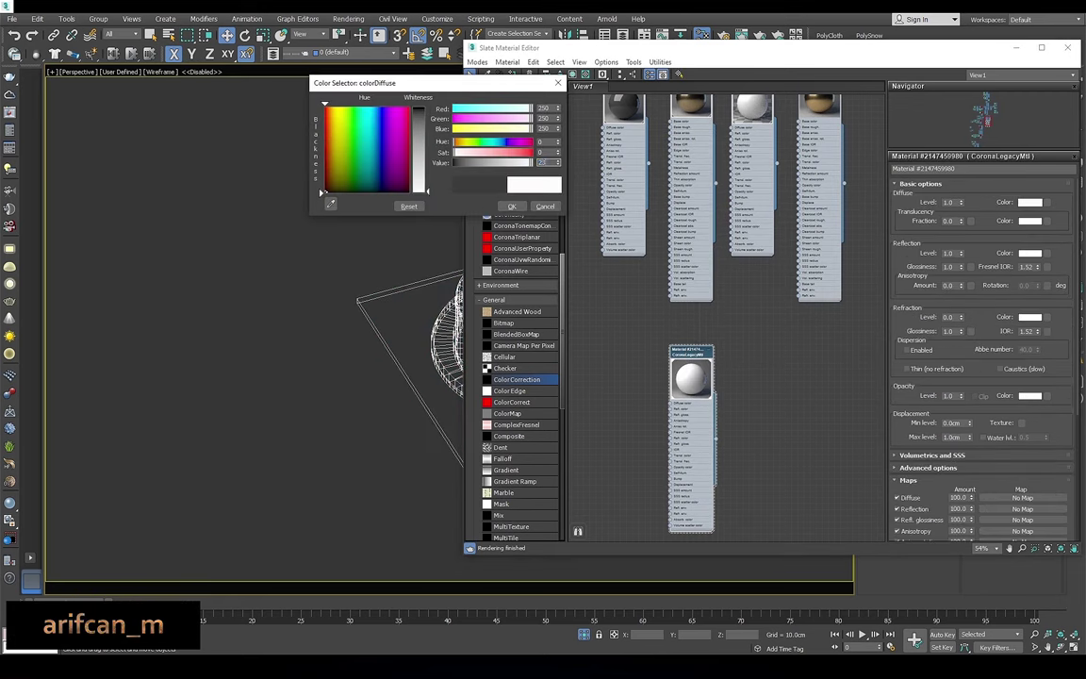
pyautogui.click(510, 206)
# Select the fitting, assign the material to it and frame it shaded
pyautogui.click(396, 358)
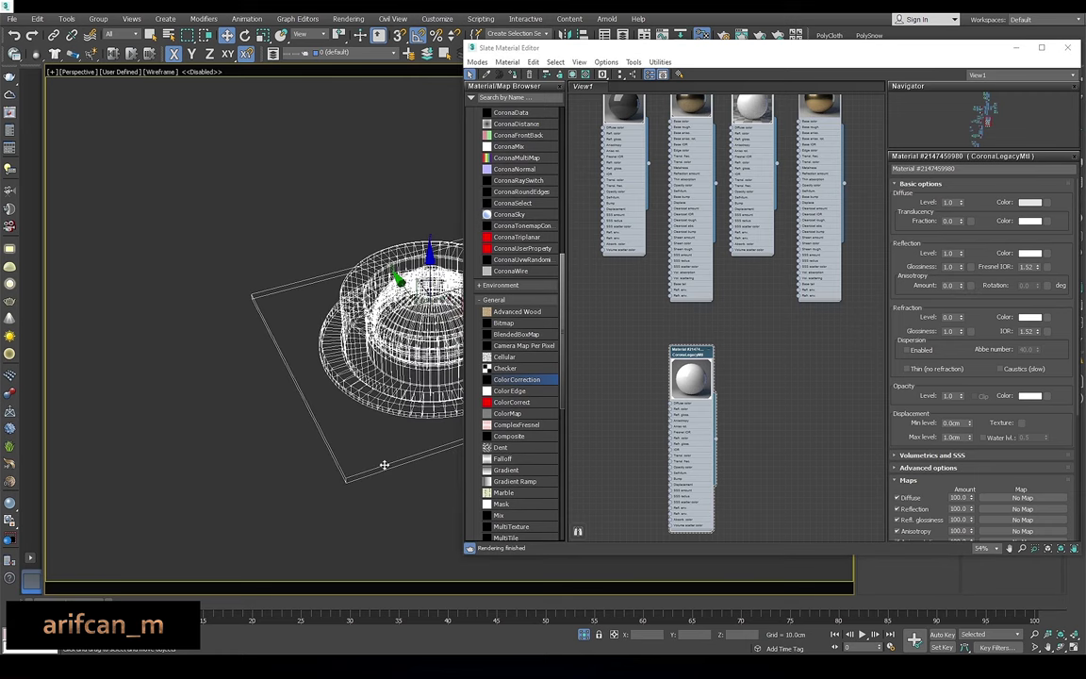
pyautogui.keyDown('alt'); pyautogui.moveTo(396, 358); pyautogui.dragTo(412, 449, button='middle'); pyautogui.keyUp('alt')
pyautogui.scroll(-3, 754, 400)
pyautogui.rightClick(709, 179)
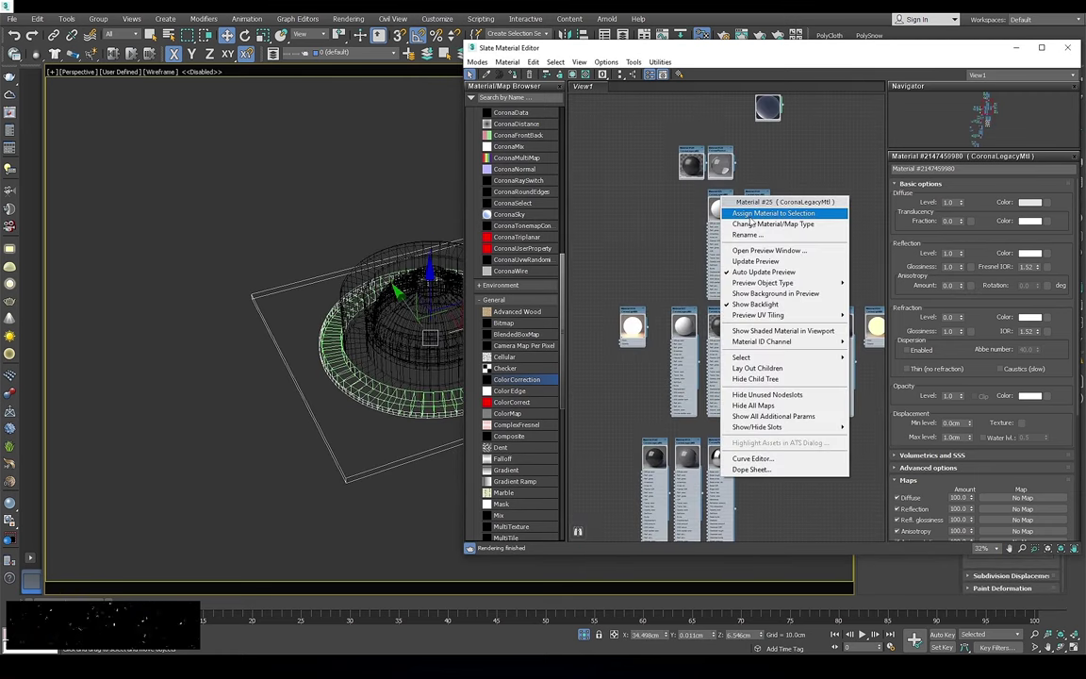
pyautogui.click(744, 213)
pyautogui.scroll(2, 765, 398)
pyautogui.scroll(2, 744, 372)
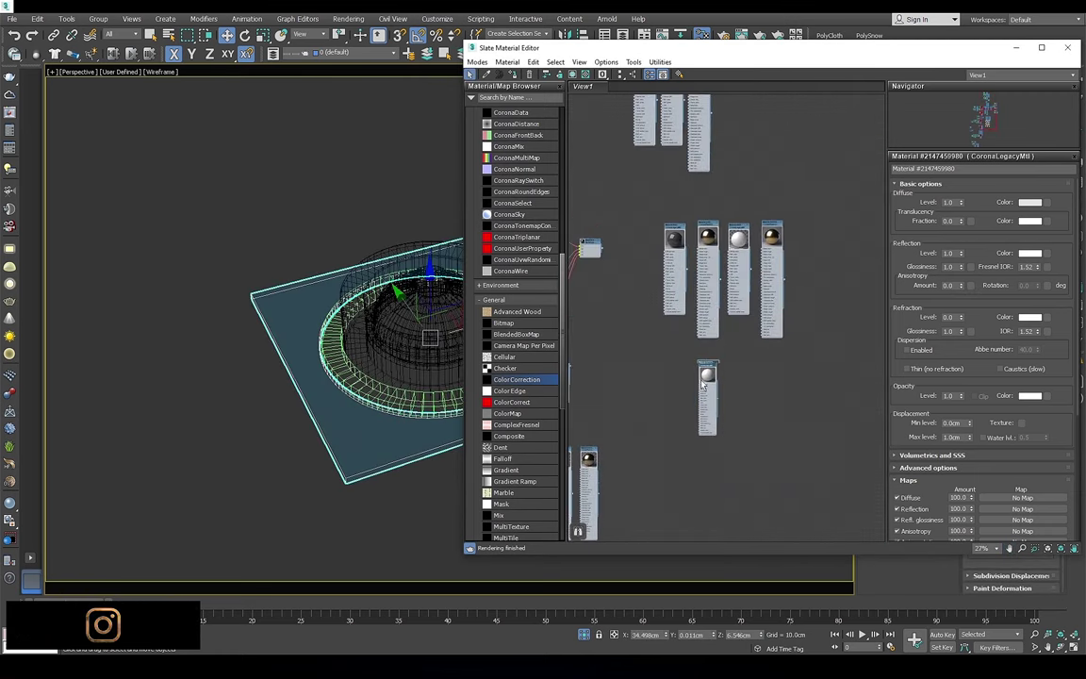
pyautogui.scroll(2, 721, 340)
pyautogui.scroll(1, 693, 302)
pyautogui.press('z')
pyautogui.press('F3')
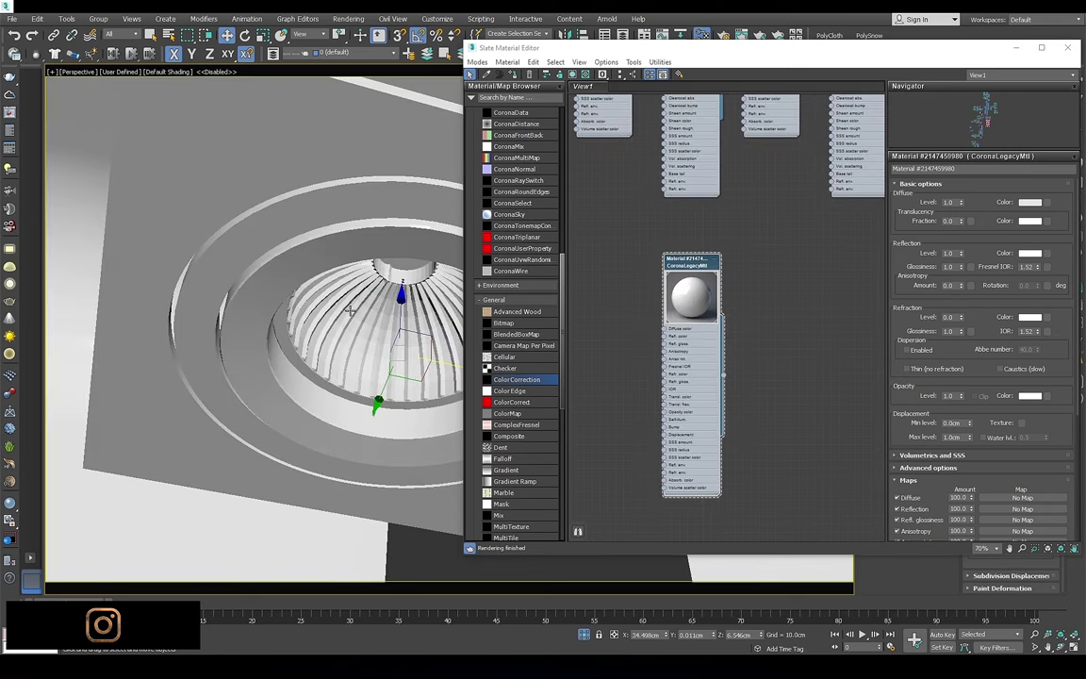
pyautogui.press('F3')
pyautogui.press('F3')
pyautogui.scroll(-1, 737, 315)
pyautogui.scroll(-2, 737, 316)
# Apply the dark material to the dome and the ring, then close the material editor
pyautogui.moveTo(684, 377)
pyautogui.keyDown('shift'); pyautogui.mouseDown()
pyautogui.moveTo(732, 377)
pyautogui.moveTo(322, 374)
pyautogui.mouseUp(); pyautogui.keyUp('shift')
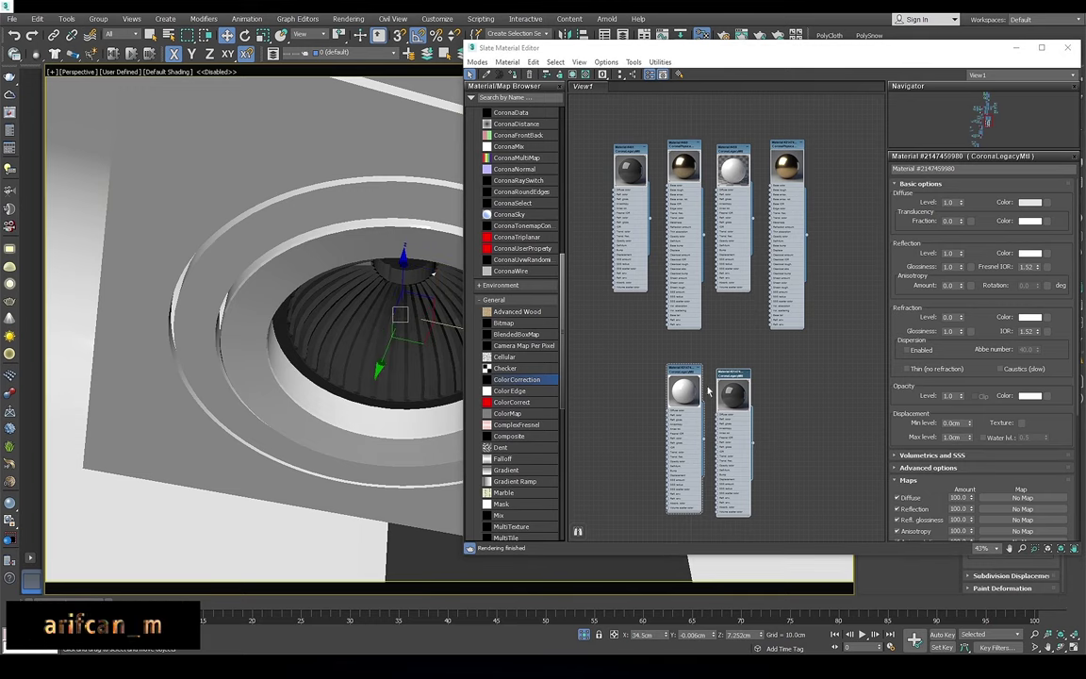
pyautogui.click(291, 369)
pyautogui.rightClick(737, 377)
pyautogui.click(764, 382)
pyautogui.scroll(-2, 242, 285)
pyautogui.keyDown('alt'); pyautogui.moveTo(242, 285); pyautogui.dragTo(311, 339, button='middle'); pyautogui.keyUp('alt')
pyautogui.click(1068, 48)
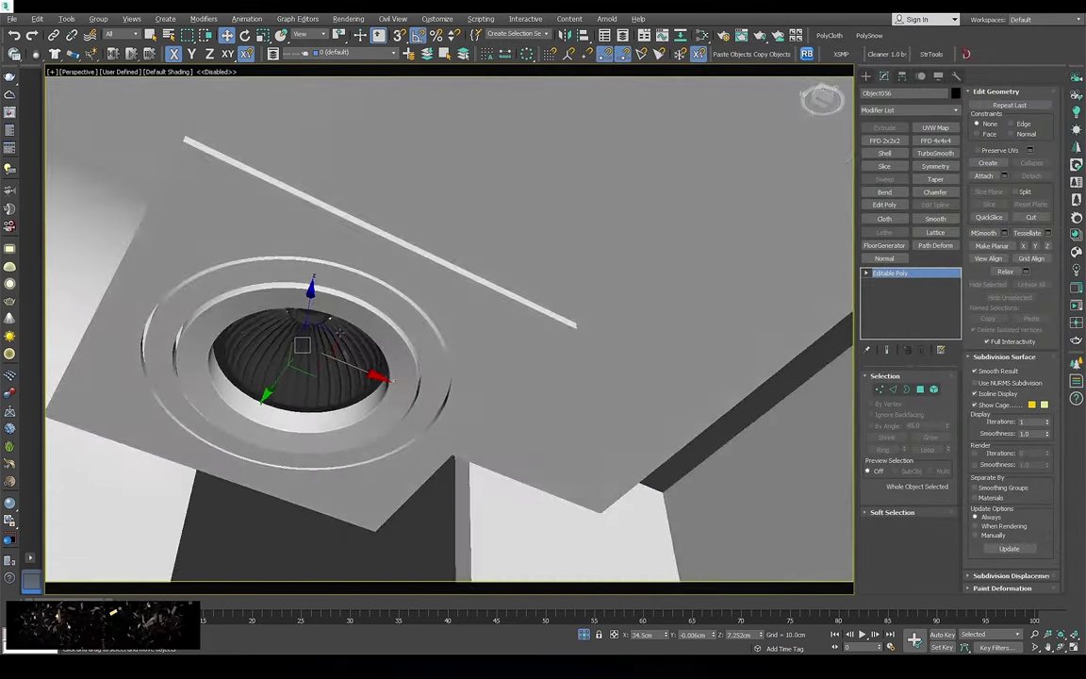
pyautogui.press('F3')
pyautogui.scroll(-3, 523, 255)
# Dismiss the object colours and draw a roughly 370 × 345 cm Plane with 5 × 5 segments over the ceiling
pyautogui.click(955, 94)
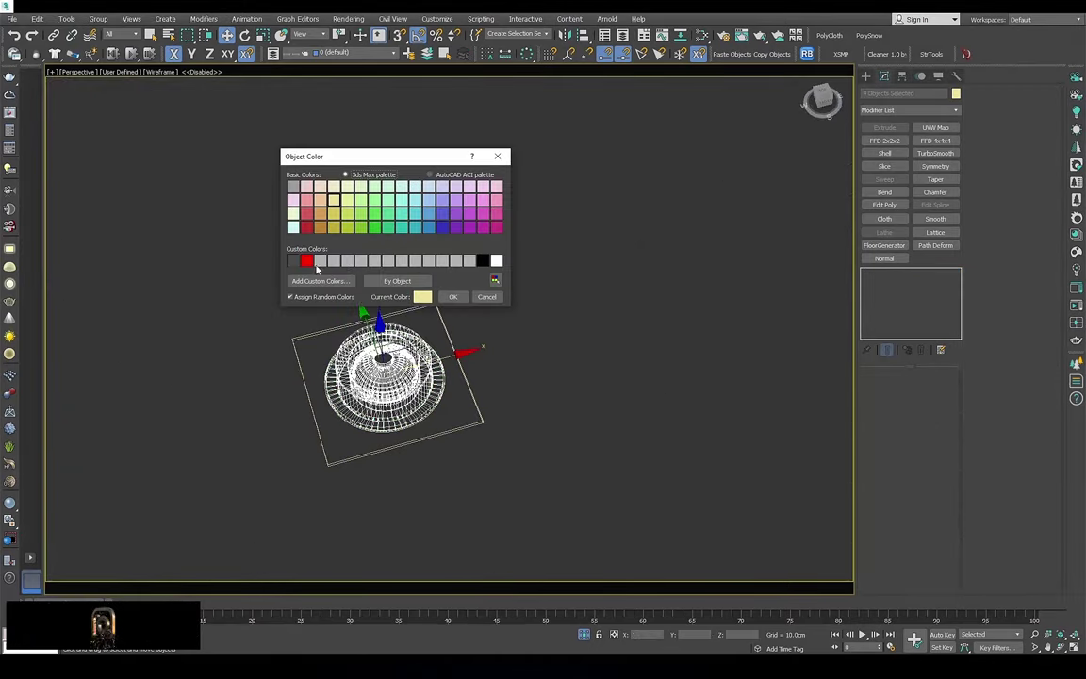
pyautogui.click(454, 297)
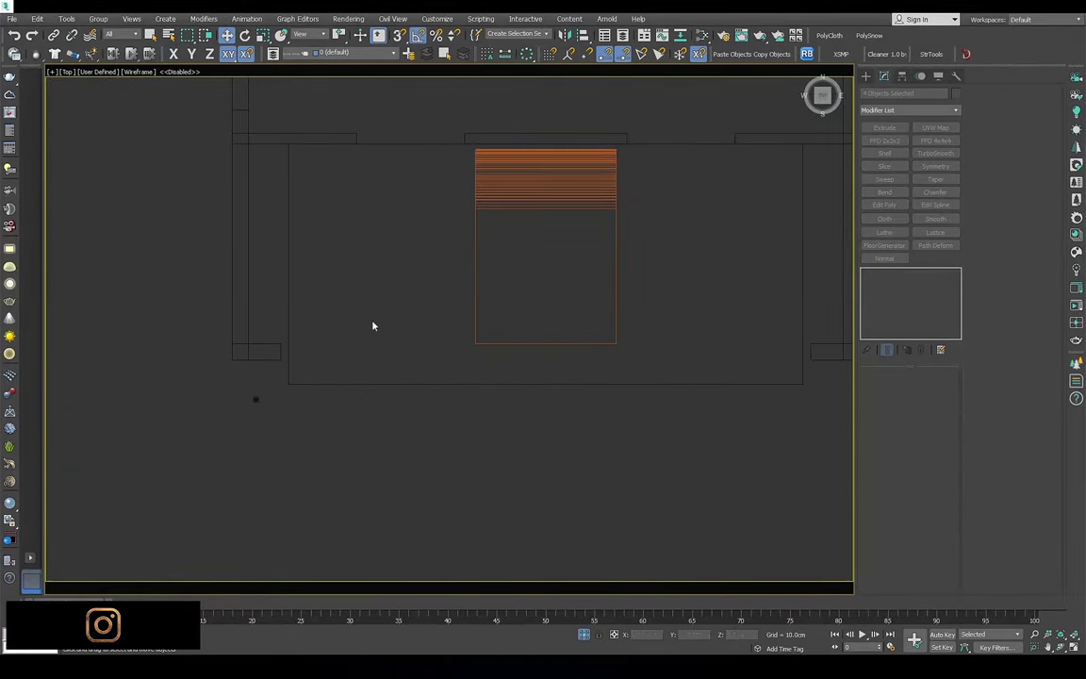
pyautogui.rightClick(397, 361)
pyautogui.click(411, 329)
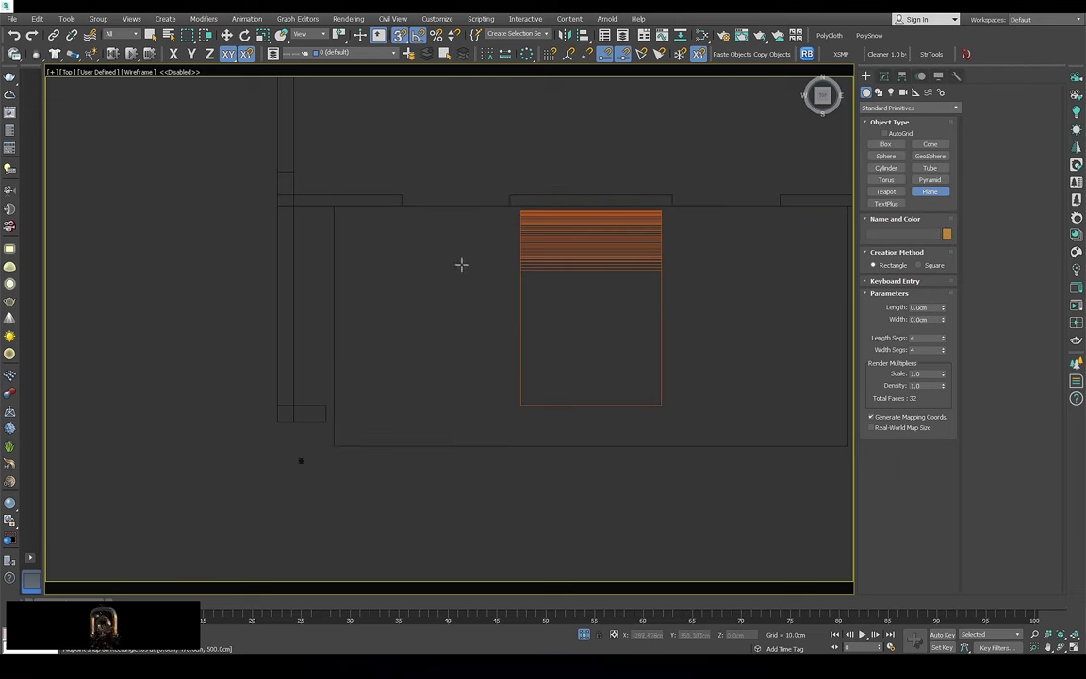
pyautogui.moveTo(411, 306); pyautogui.dragTo(506, 356)
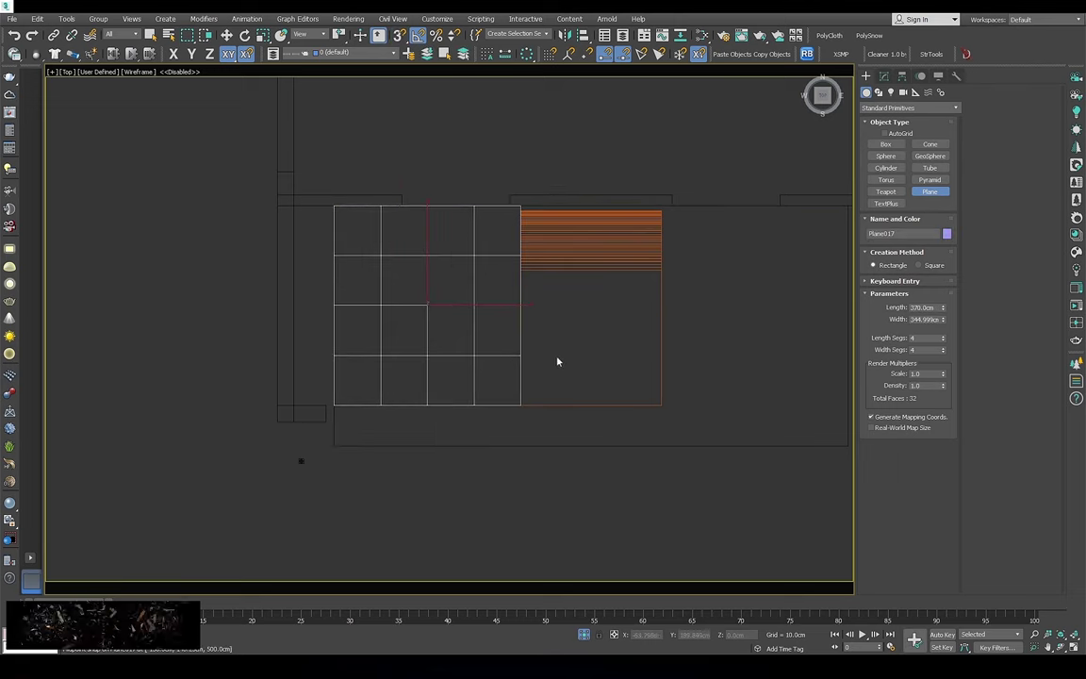
pyautogui.press('w')
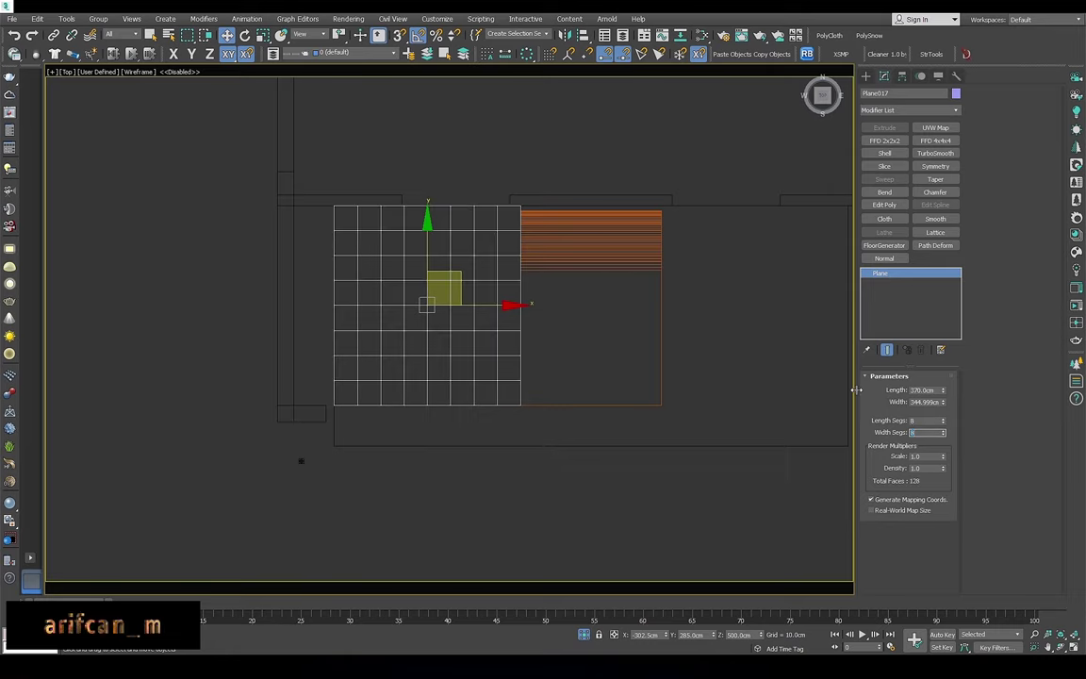
pyautogui.write('6')
pyautogui.scroll(2, 342, 273)
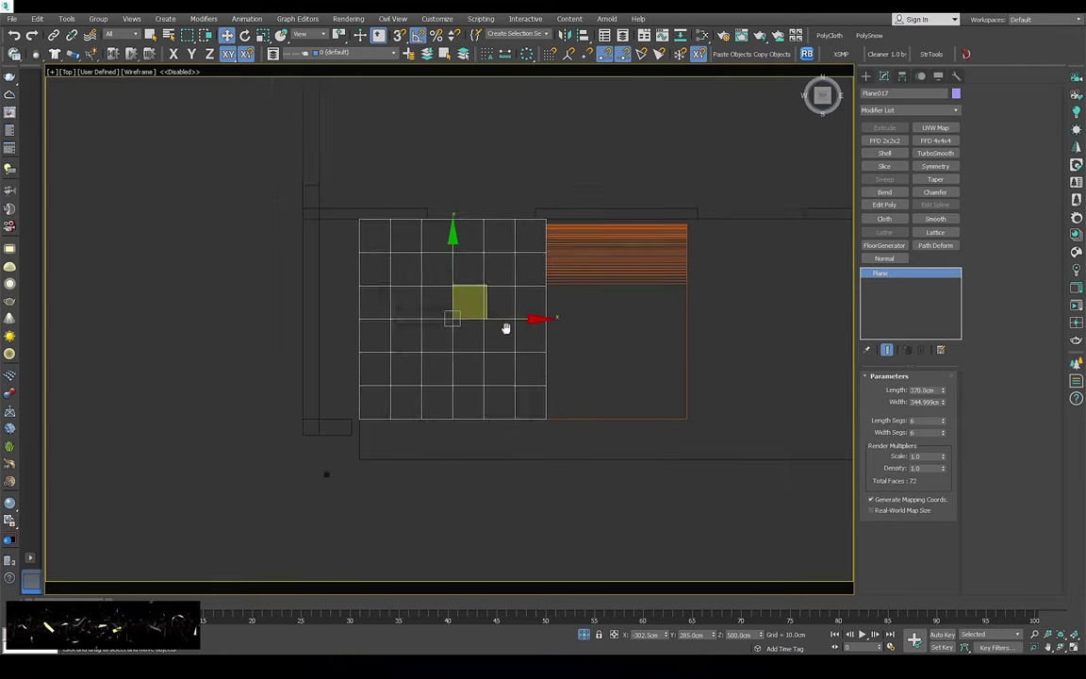
# Move the downlight fitting onto one of the plane's grid intersections
pyautogui.click(322, 530)
pyautogui.click(283, 537)
pyautogui.moveTo(284, 536); pyautogui.dragTo(388, 407)
pyautogui.scroll(2, 375, 423)
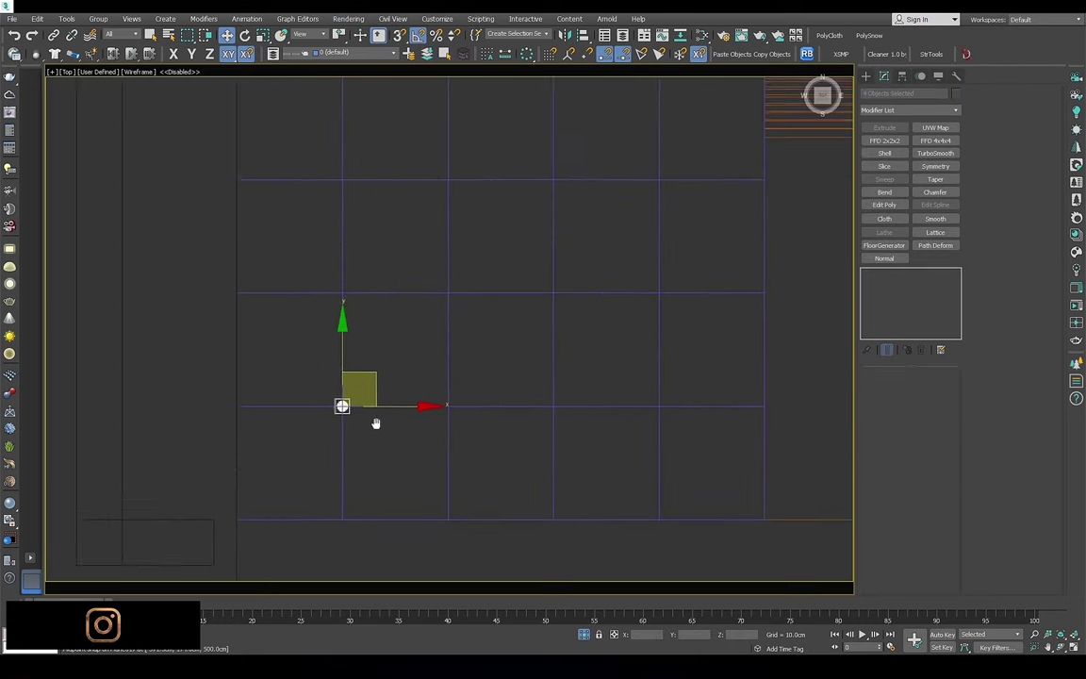
pyautogui.press('f')
pyautogui.scroll(-3, 432, 368)
# In Top view, draw a square Rectangle outline around the downlight
pyautogui.scroll(3, 441, 286)
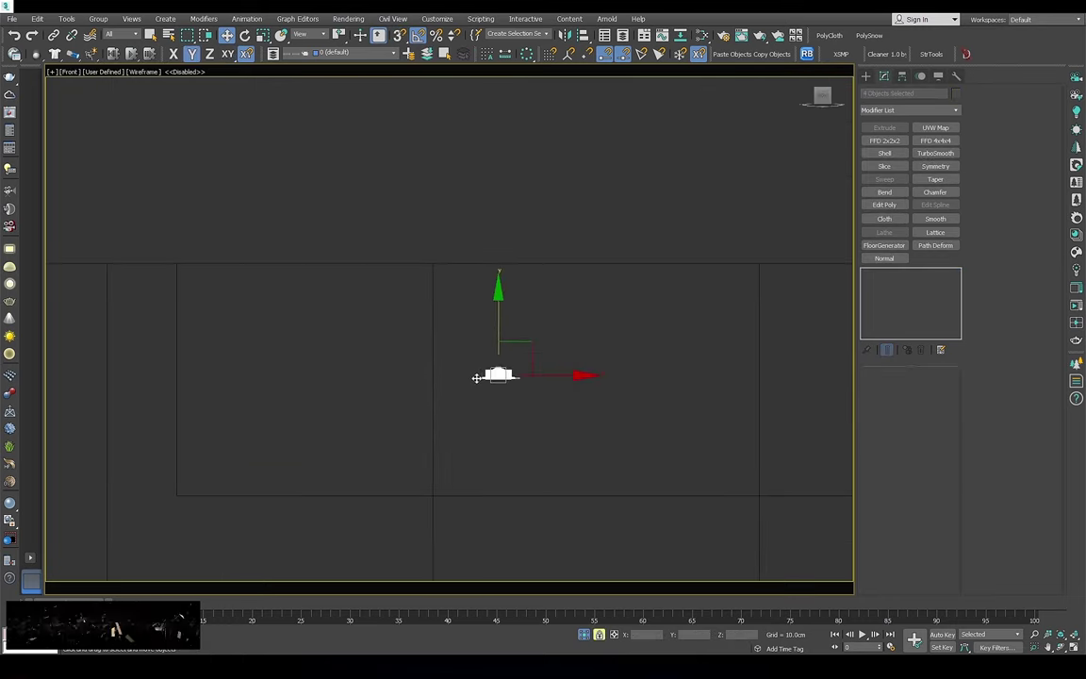
pyautogui.scroll(2, 476, 378)
pyautogui.scroll(2, 471, 424)
pyautogui.scroll(-3, 477, 434)
pyautogui.press('t')
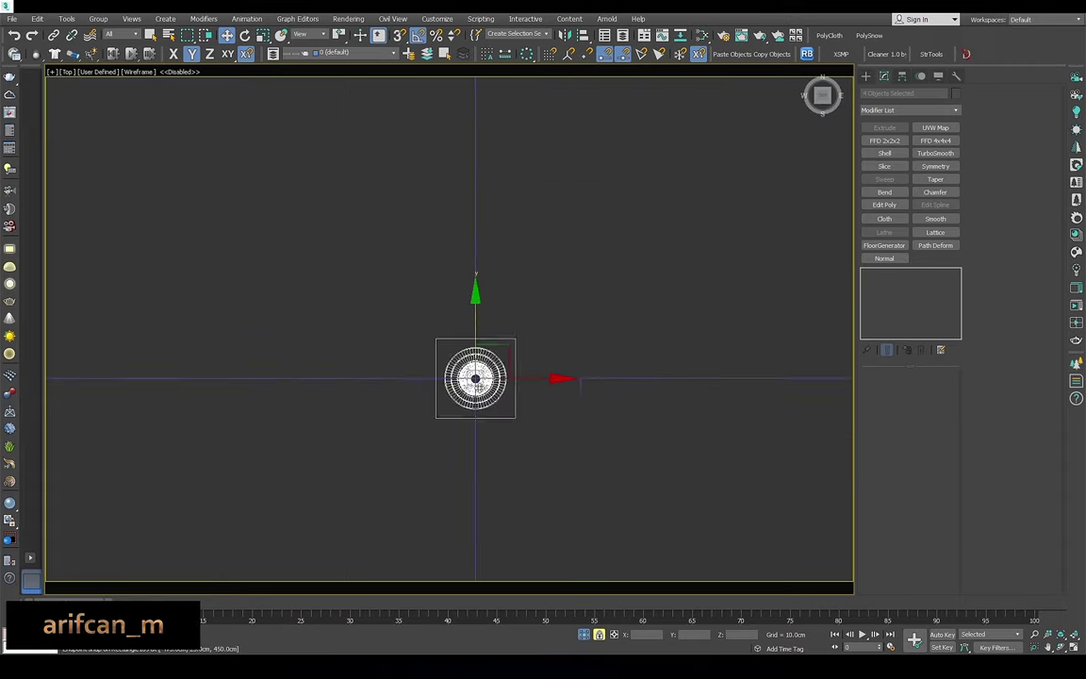
pyautogui.scroll(-2, 463, 395)
pyautogui.click(462, 437)
pyautogui.rightClick(463, 365)
pyautogui.click(481, 370)
pyautogui.scroll(3, 474, 367)
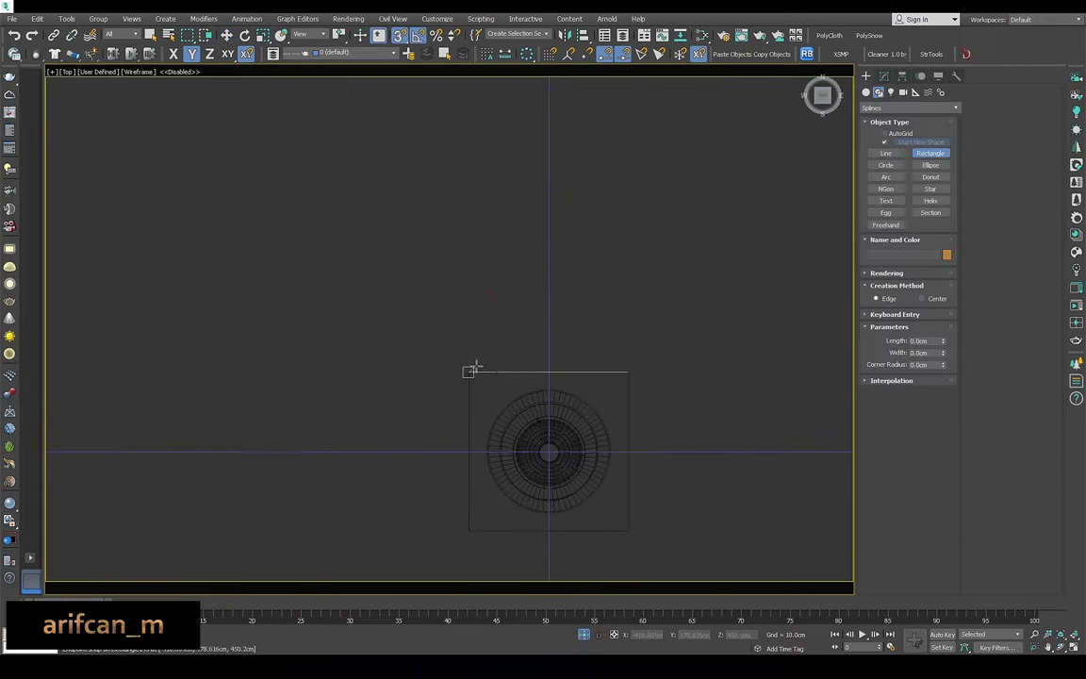
pyautogui.moveTo(471, 370); pyautogui.dragTo(471, 370)
pyautogui.scroll(3, 471, 370)
pyautogui.moveTo(606, 501)
pyautogui.keyDown('alt'); pyautogui.mouseDown(button='middle')
pyautogui.moveTo(579, 434)
pyautogui.moveTo(420, 510)
pyautogui.moveTo(497, 475)
pyautogui.moveTo(409, 487)
pyautogui.mouseUp(button='middle'); pyautogui.keyUp('alt')
# Shift-copy the outline along the grid line to make a row of four
pyautogui.press('t')
pyautogui.scroll(-2, 445, 400)
pyautogui.scroll(2, 421, 376)
pyautogui.keyDown('shift'); pyautogui.moveTo(384, 402); pyautogui.dragTo(533, 242); pyautogui.keyUp('shift')
pyautogui.click(547, 379)
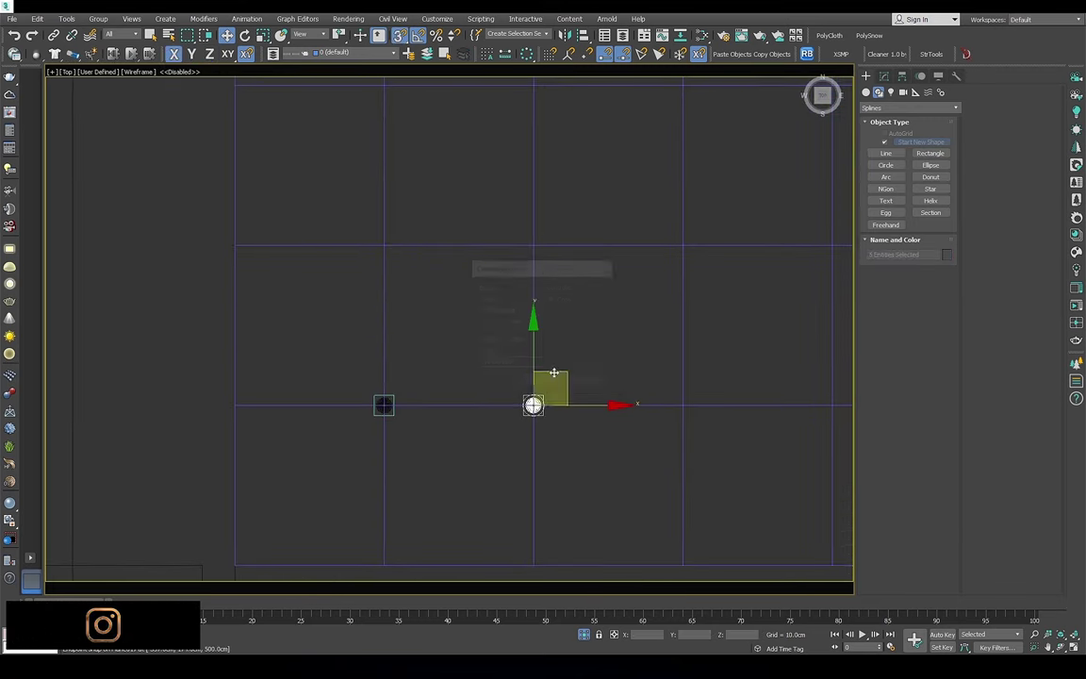
pyautogui.scroll(-2, 554, 373)
pyautogui.keyDown('shift'); pyautogui.moveTo(383, 412); pyautogui.dragTo(489, 311); pyautogui.keyUp('shift')
pyautogui.click(539, 380)
pyautogui.keyDown('shift'); pyautogui.moveTo(489, 414); pyautogui.dragTo(605, 298); pyautogui.keyUp('shift')
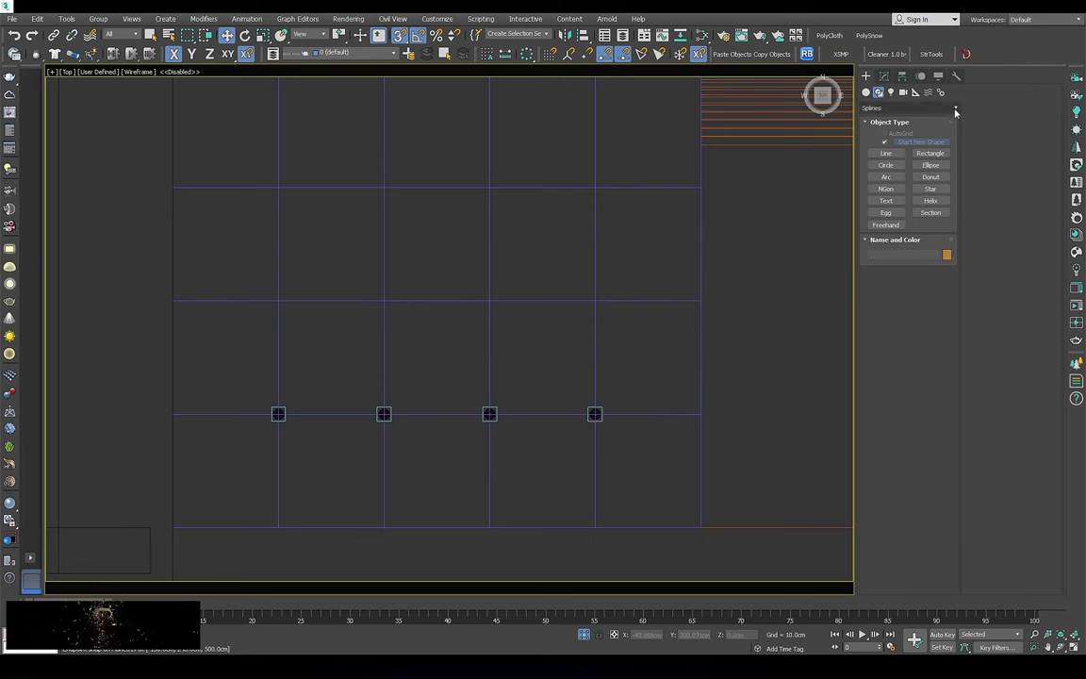
pyautogui.click(1076, 111)
pyautogui.scroll(5, 438, 318)
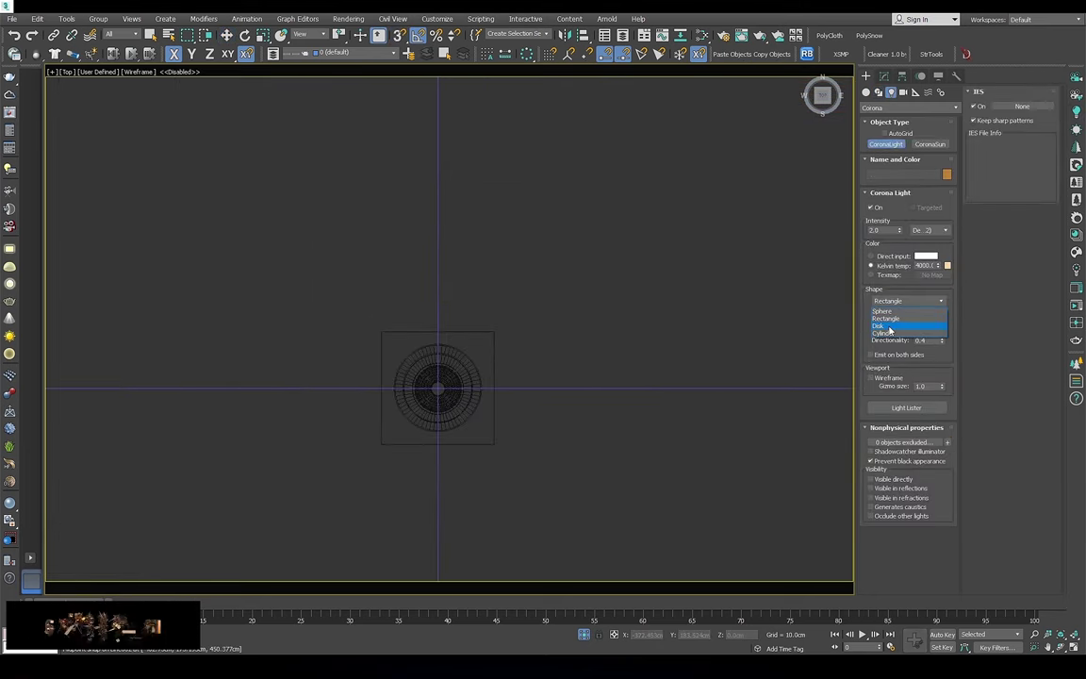
# Create a Disk-shaped Corona light and align it centred on the downlight cylinder
pyautogui.click(889, 327)
pyautogui.moveTo(468, 395); pyautogui.dragTo(467, 438)
pyautogui.rightClick(396, 424)
pyautogui.hotkey('alt', 'a')
pyautogui.click(401, 422)
pyautogui.scroll(1, 406, 415)
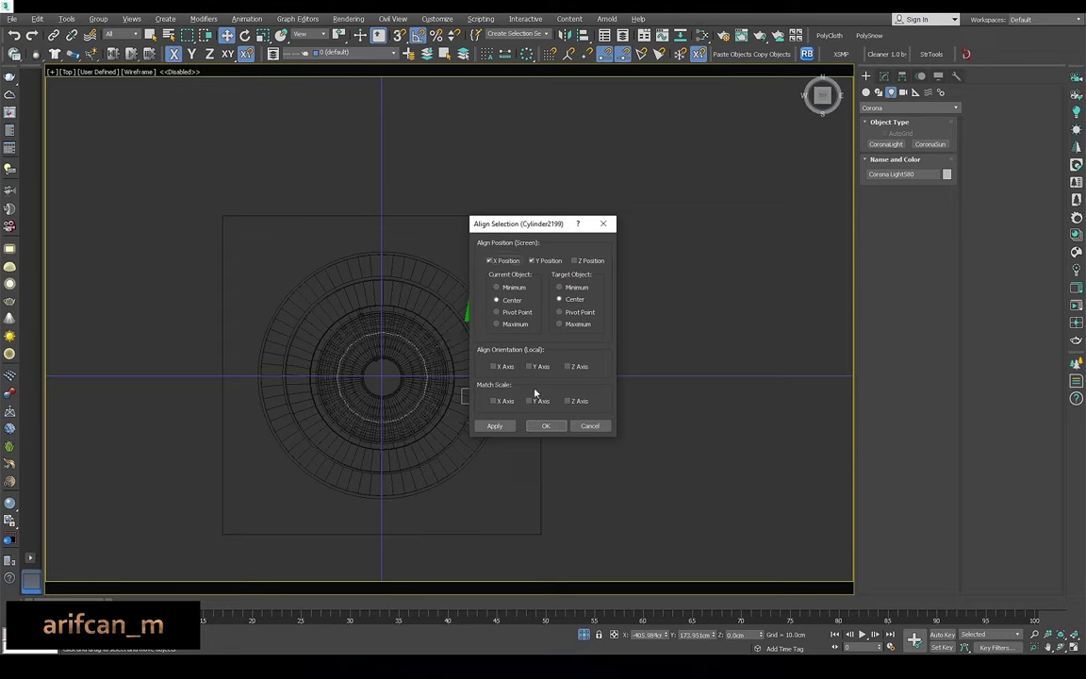
pyautogui.click(546, 425)
pyautogui.press('f')
pyautogui.scroll(-5, 506, 264)
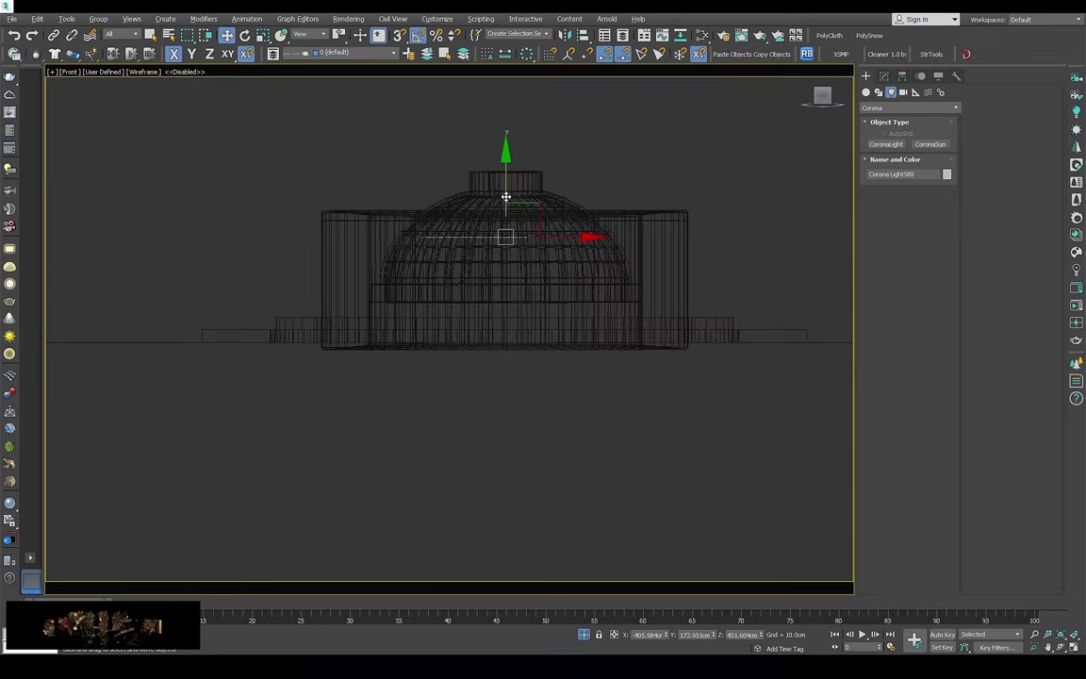
pyautogui.press('p')
pyautogui.press('F3')
pyautogui.press('F3')
# Copy the light to the next grid intersections, forming a row of four
pyautogui.click(883, 76)
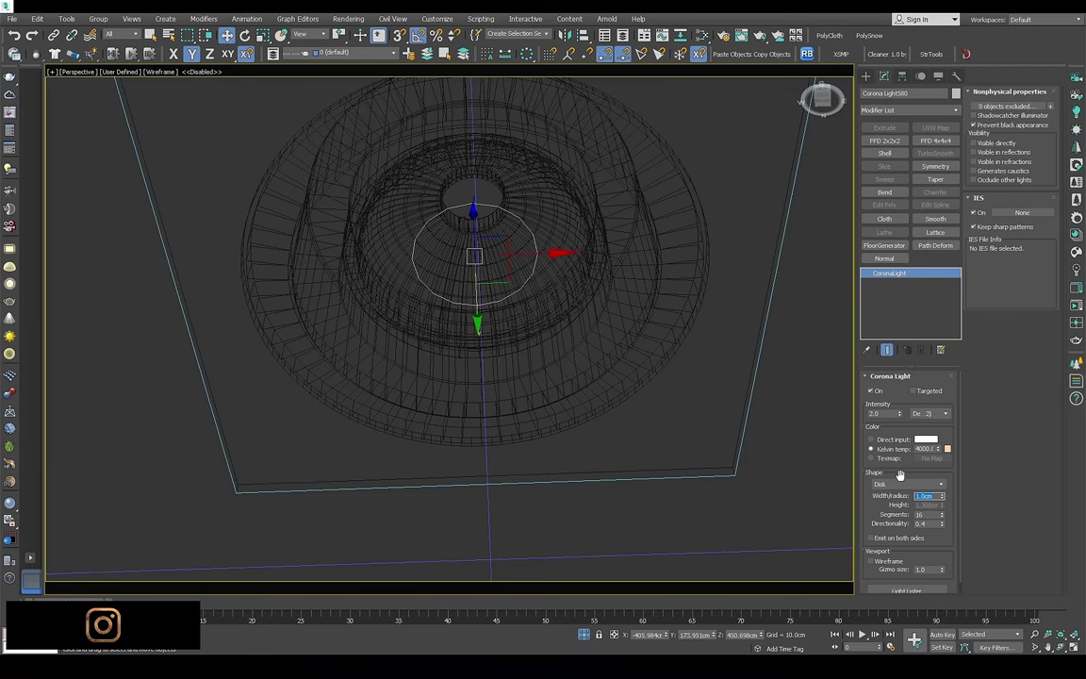
pyautogui.press('t')
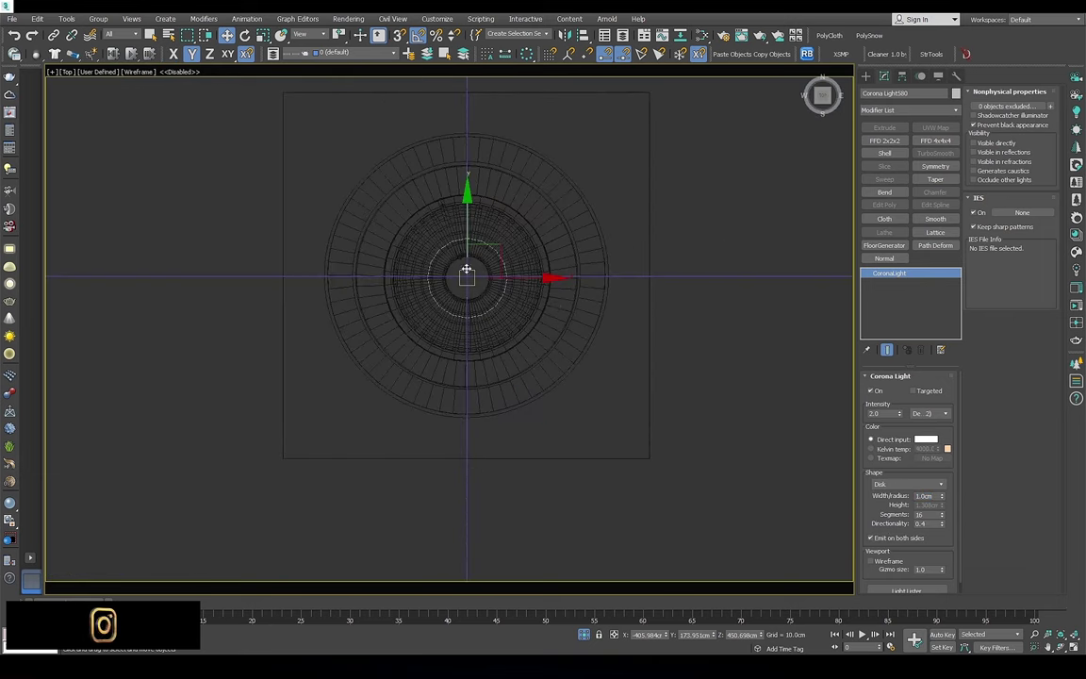
pyautogui.scroll(-3, 701, 502)
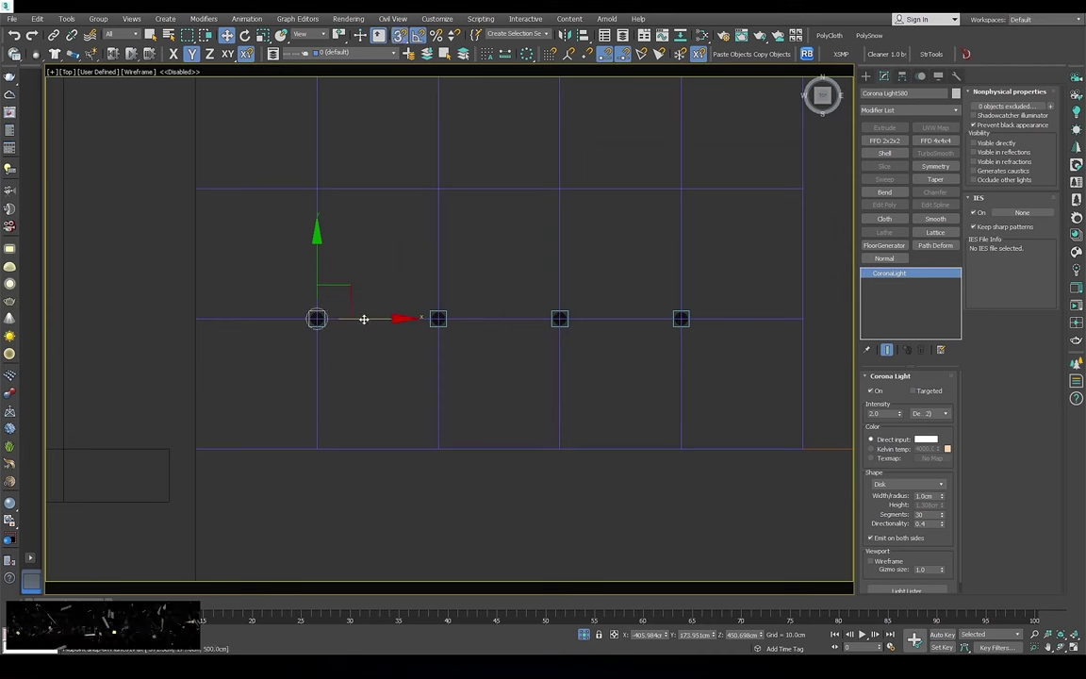
pyautogui.keyDown('shift'); pyautogui.moveTo(437, 318); pyautogui.dragTo(438, 189); pyautogui.keyUp('shift')
pyautogui.press('Return')
pyautogui.keyDown('shift'); pyautogui.moveTo(489, 341); pyautogui.dragTo(555, 193); pyautogui.keyUp('shift')
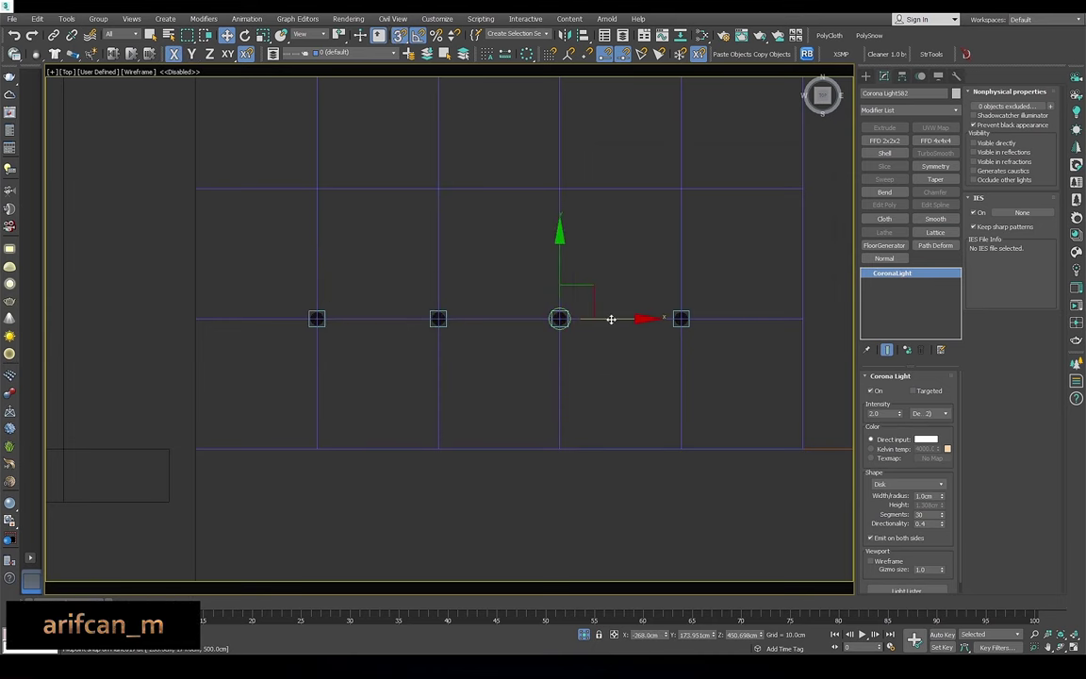
pyautogui.keyDown('shift'); pyautogui.moveTo(611, 319); pyautogui.dragTo(733, 320); pyautogui.keyUp('shift')
pyautogui.press('Return')
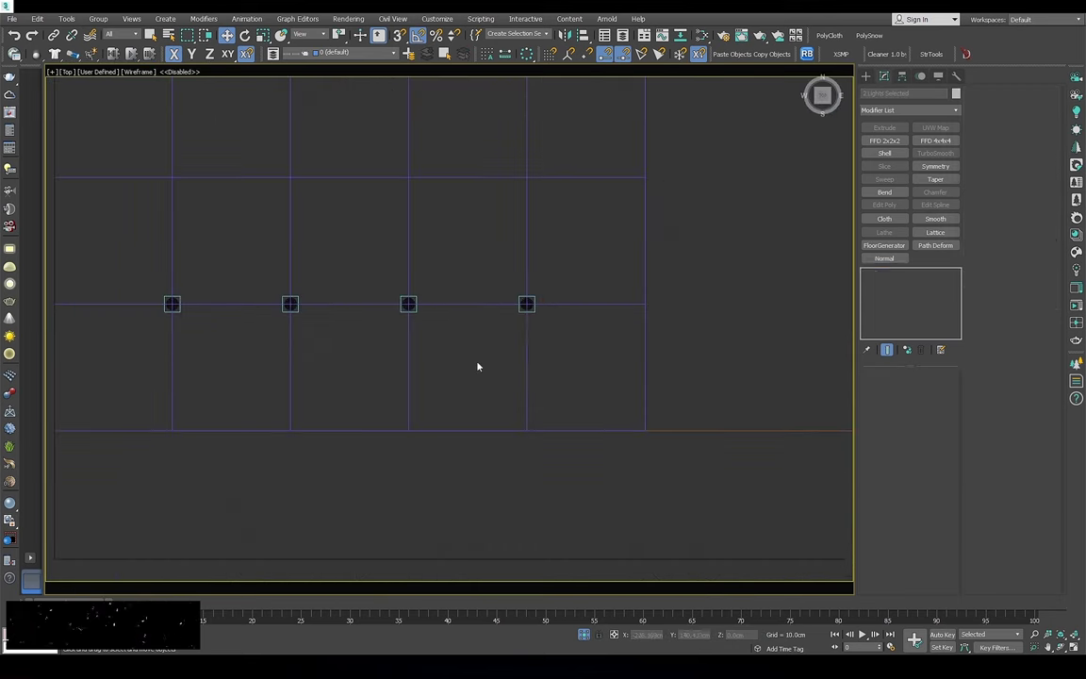
# Clone the light row upward as instances into a 4 × 5 grid, then copy it across the orange object
pyautogui.moveTo(715, 392); pyautogui.dragTo(716, 392)
pyautogui.keyDown('shift'); pyautogui.moveTo(506, 448); pyautogui.dragTo(506, 322); pyautogui.keyUp('shift')
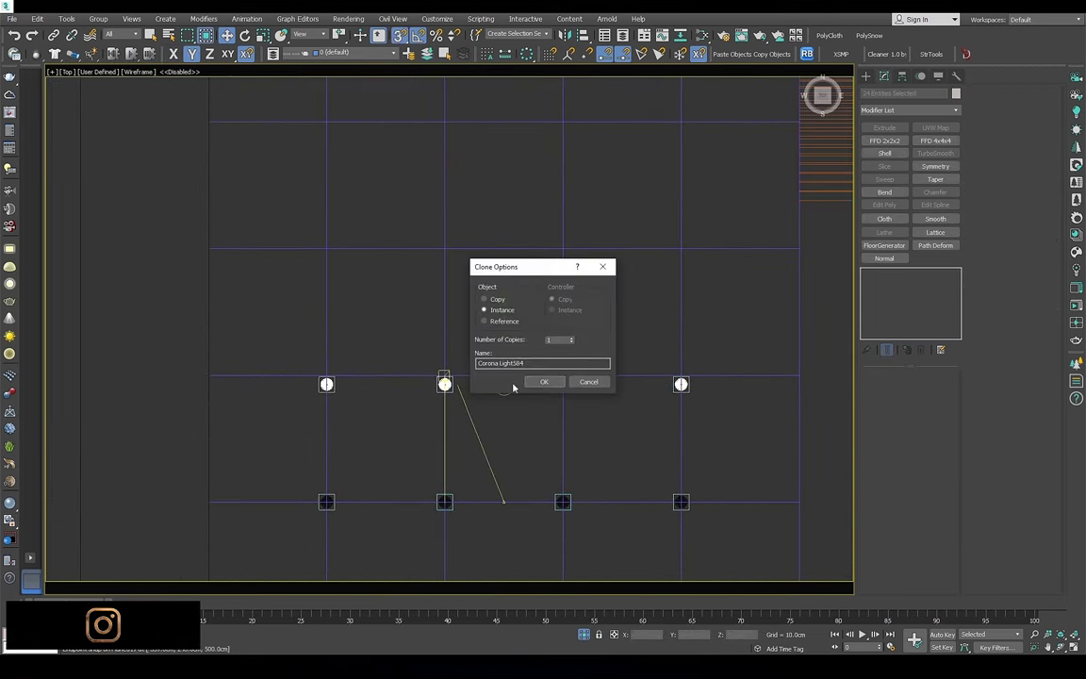
pyautogui.press('Return')
pyautogui.scroll(-3, 479, 352)
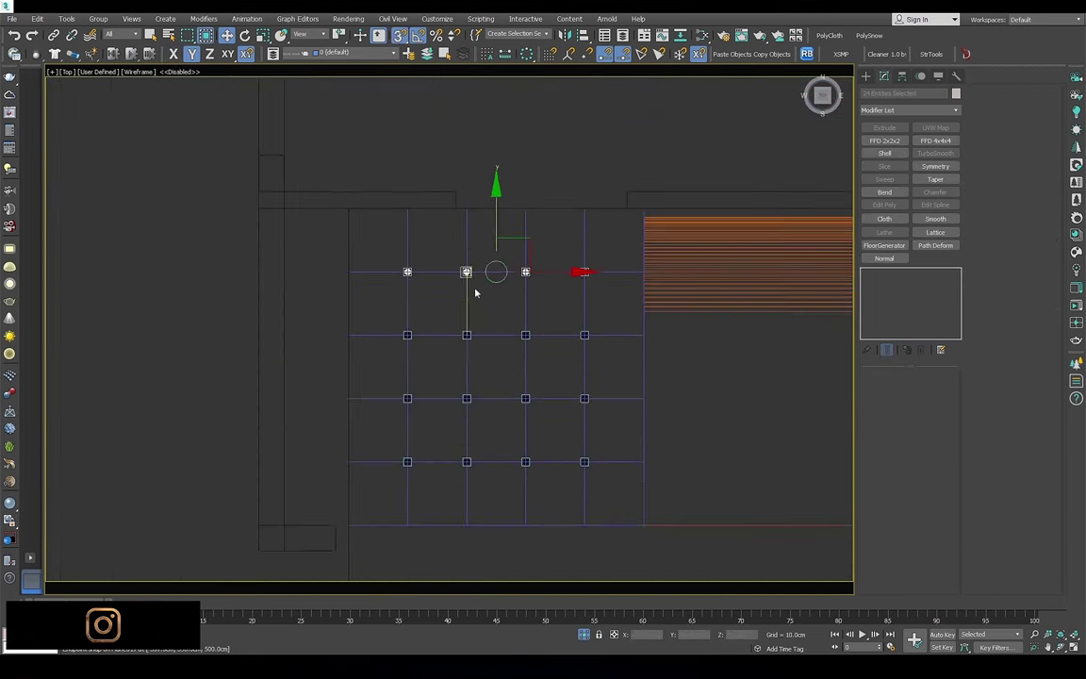
pyautogui.click(514, 320)
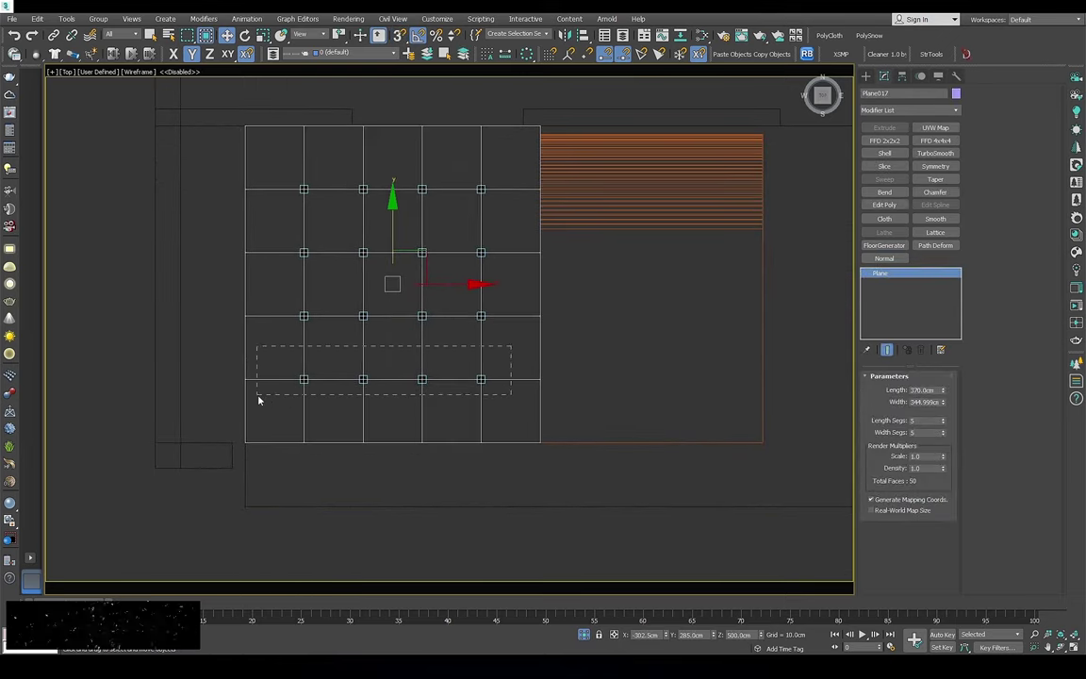
pyautogui.moveTo(511, 345); pyautogui.dragTo(256, 394)
pyautogui.keyDown('shift'); pyautogui.moveTo(305, 466); pyautogui.dragTo(304, 441); pyautogui.keyUp('shift')
pyautogui.press('Return')
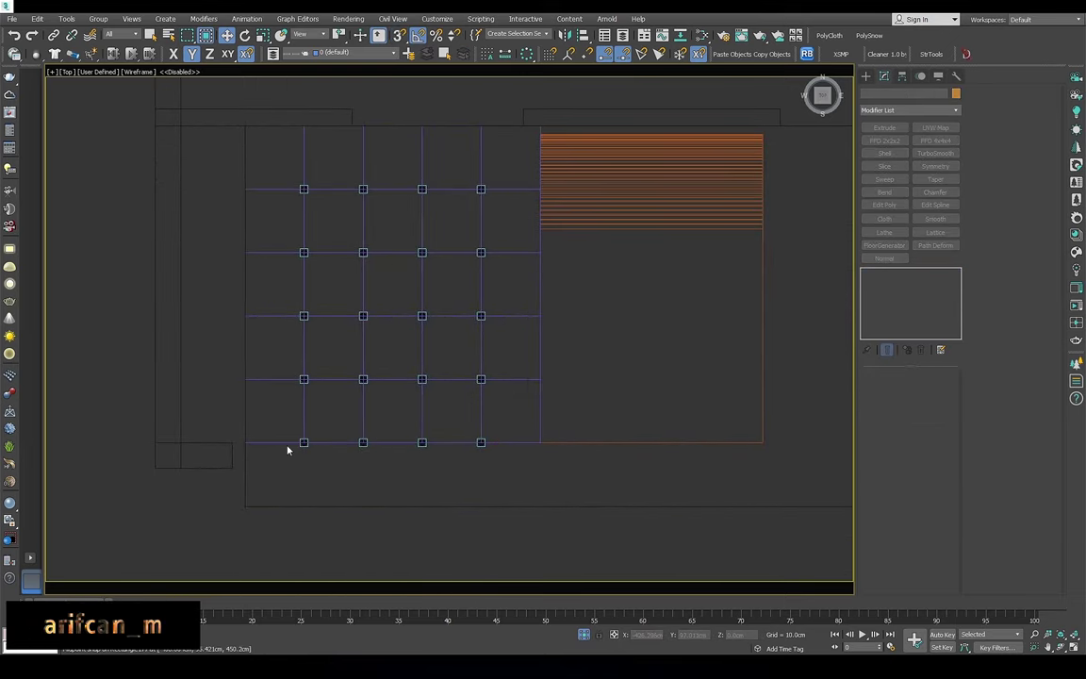
pyautogui.scroll(-2, 472, 282)
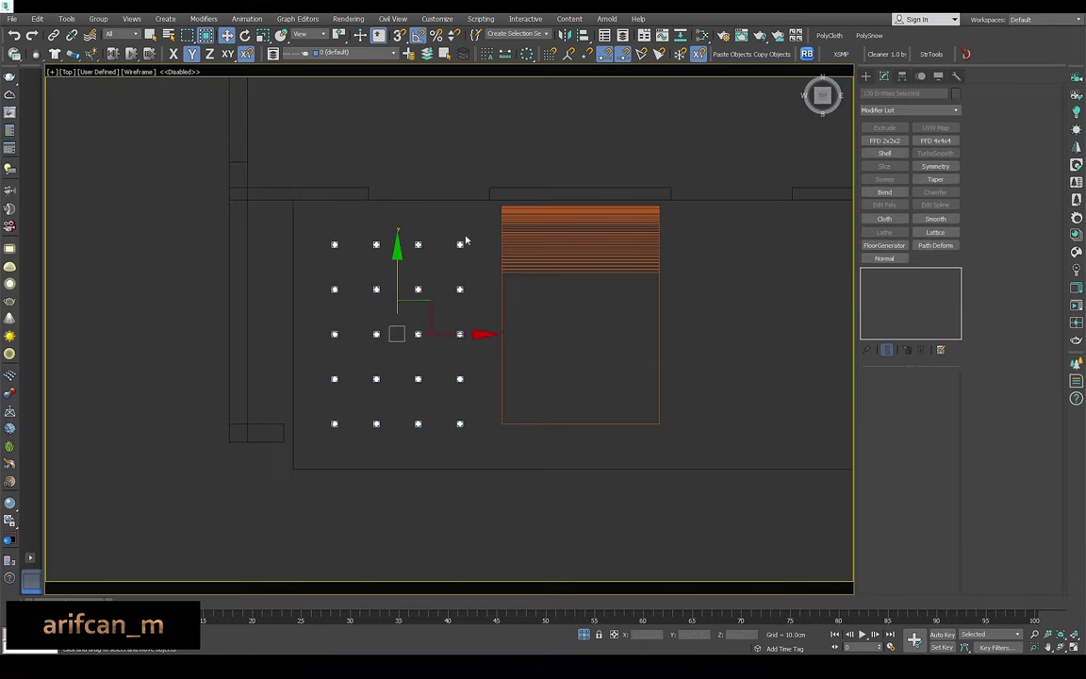
pyautogui.moveTo(328, 441); pyautogui.dragTo(165, 468, button='middle')
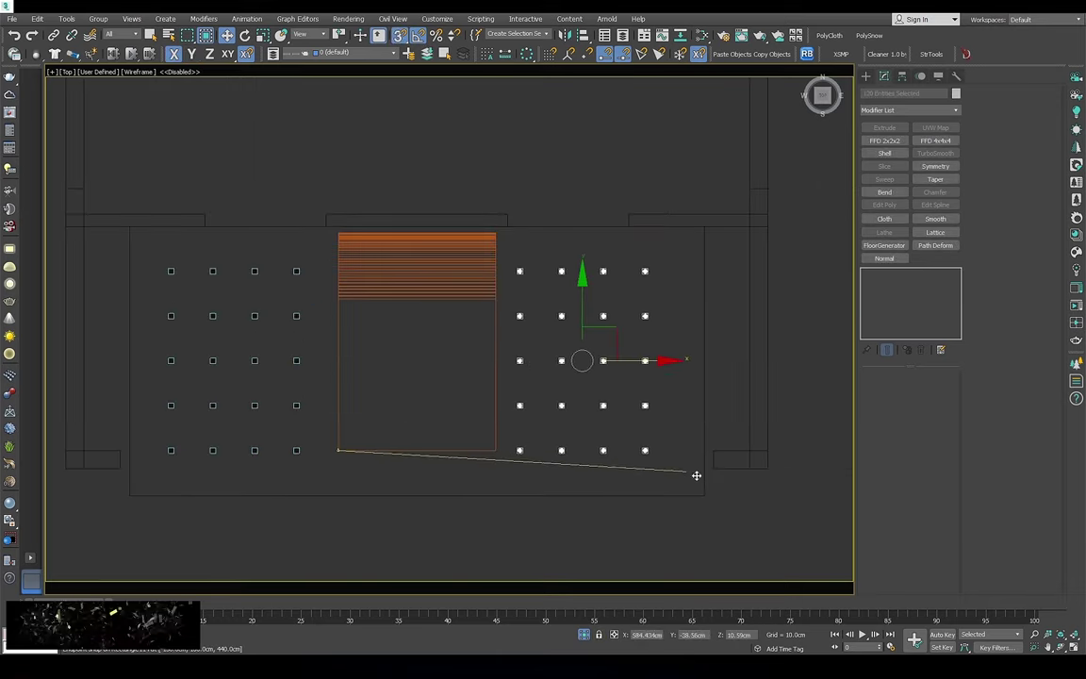
pyautogui.keyDown('shift'); pyautogui.moveTo(695, 476); pyautogui.dragTo(702, 495); pyautogui.keyUp('shift')
# Confirm the copied light grid and view the ceiling outline at an angle
pyautogui.press('Return')
pyautogui.keyDown('alt'); pyautogui.moveTo(467, 365); pyautogui.dragTo(459, 356, button='middle'); pyautogui.keyUp('alt')
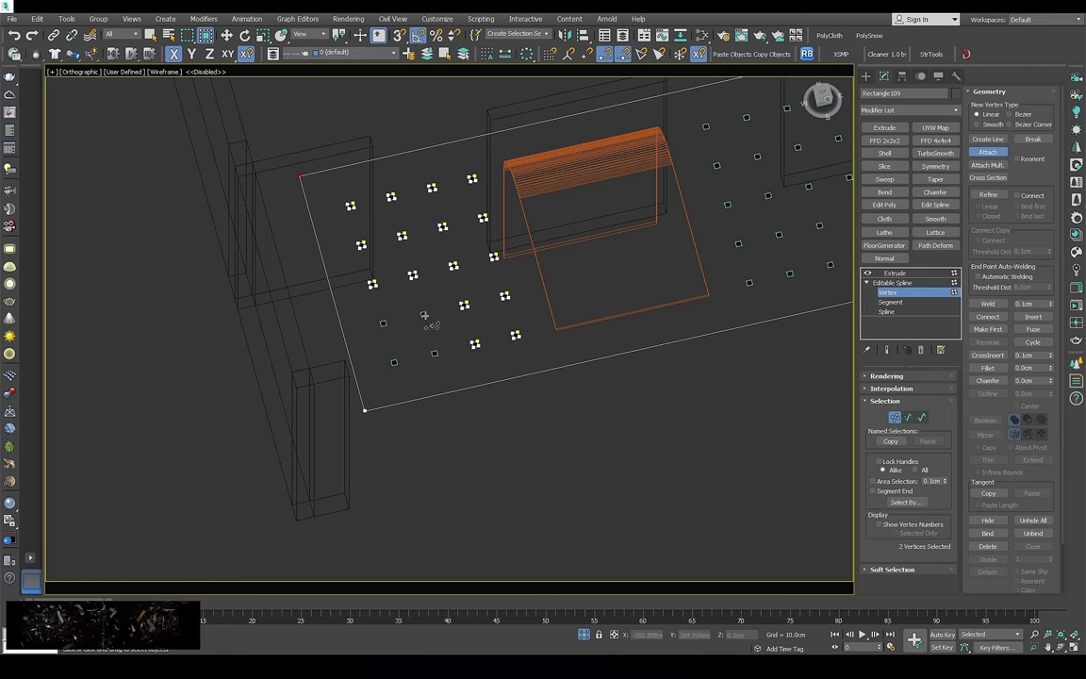
pyautogui.keyDown('alt'); pyautogui.moveTo(436, 354); pyautogui.dragTo(384, 244, button='middle'); pyautogui.keyUp('alt')
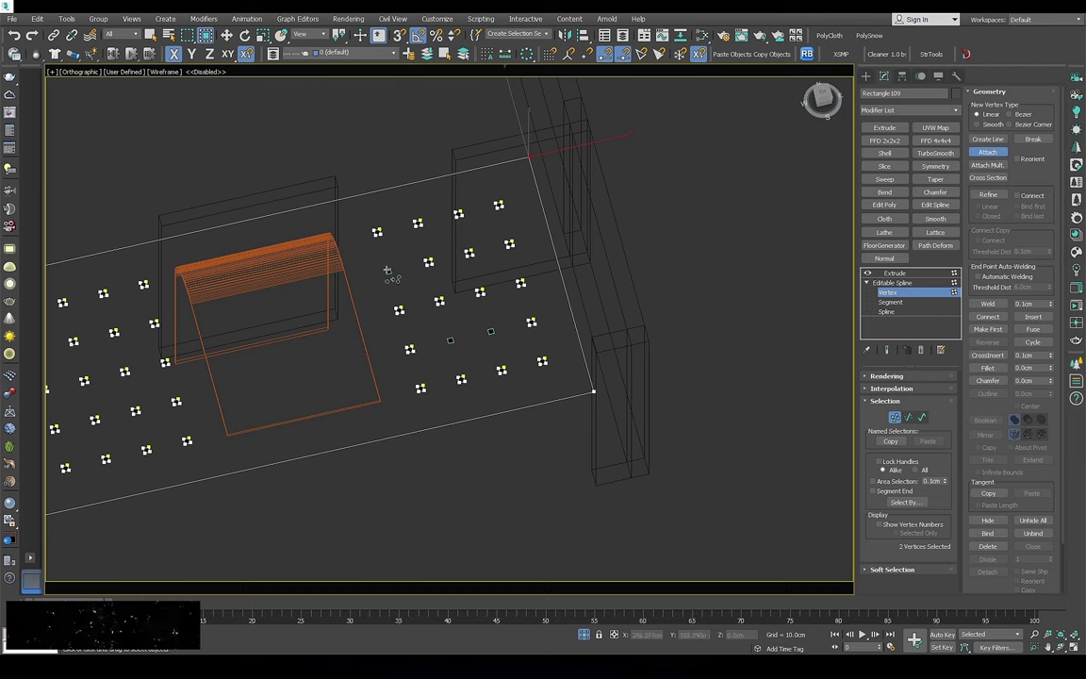
pyautogui.scroll(-4, 491, 334)
# Convert all ceiling outline vertices to Bezier and return to the 50 cm Extrude result
pyautogui.hotkey('ctrl', 'a')
pyautogui.rightClick(601, 363)
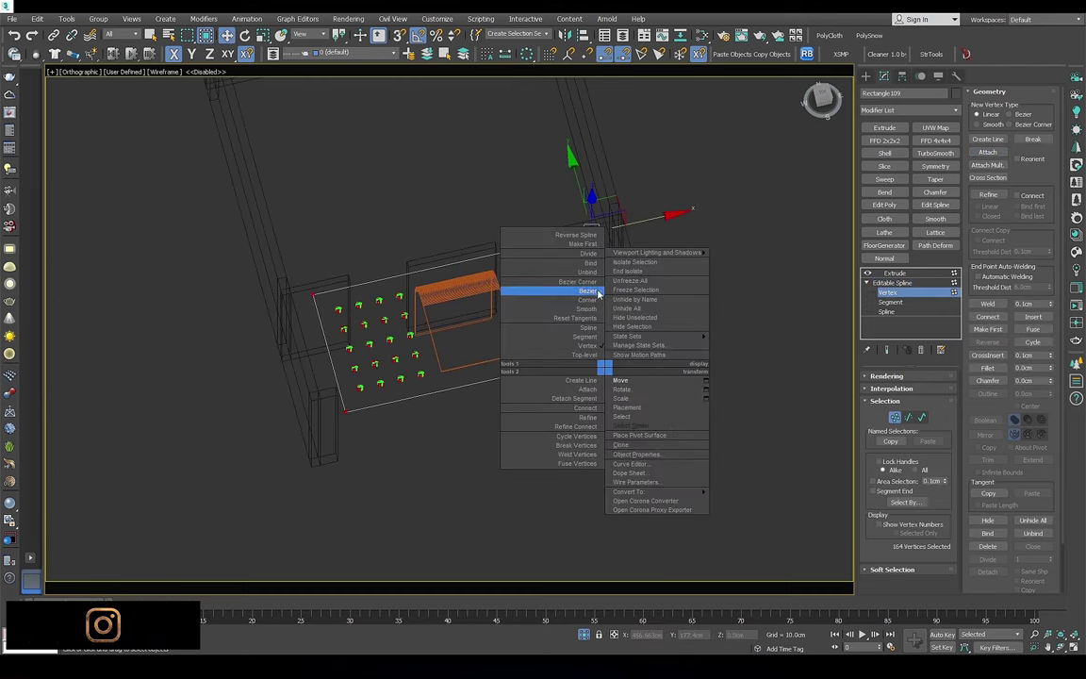
pyautogui.click(903, 296)
pyautogui.keyDown('alt'); pyautogui.moveTo(517, 318); pyautogui.dragTo(332, 320, button='middle'); pyautogui.keyUp('alt')
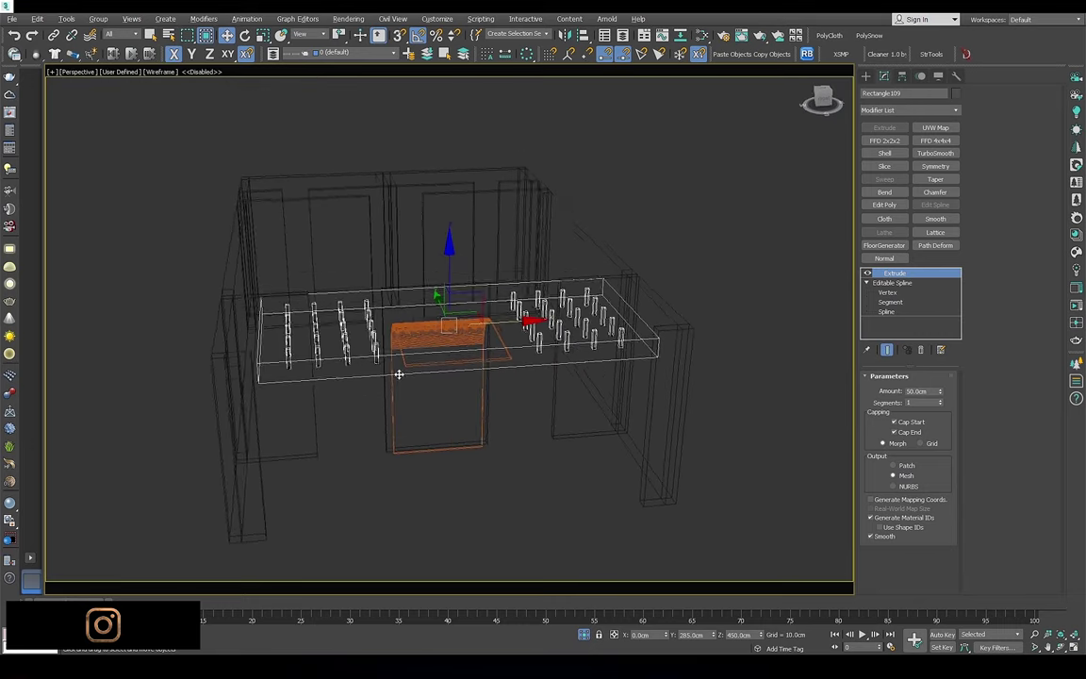
pyautogui.press('p')
pyautogui.press('F3')
pyautogui.scroll(5, 331, 321)
# Select a downlight and look through Corona Camera005, after trying Camera007 and Camera006
pyautogui.click(381, 241)
pyautogui.press('c')
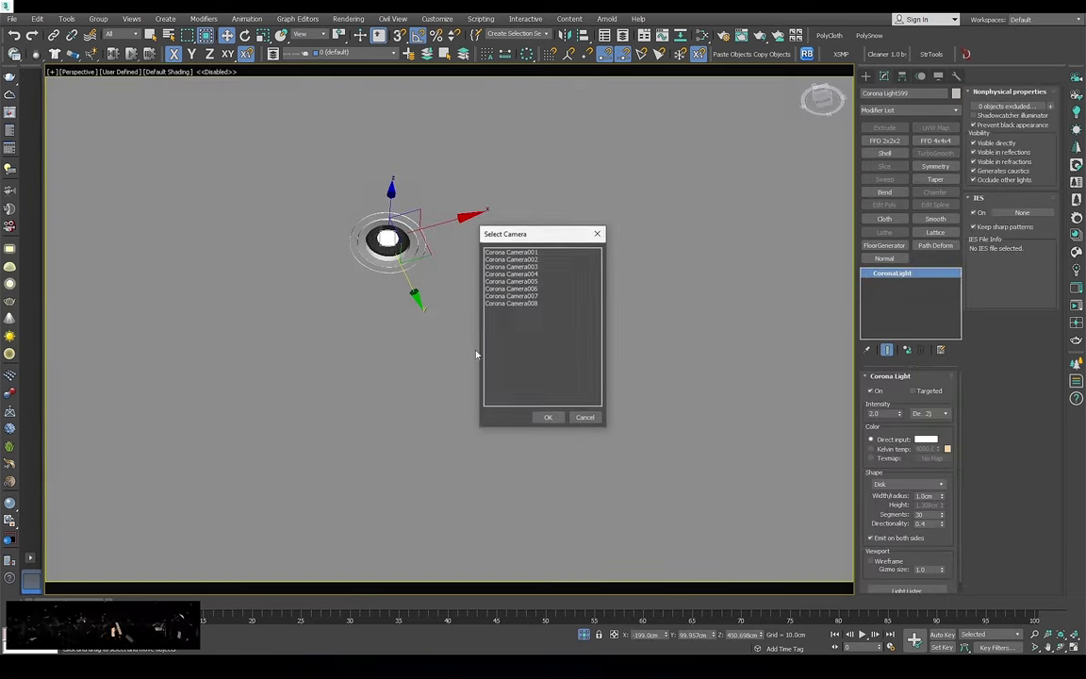
pyautogui.doubleClick(526, 296)
pyautogui.press('c')
pyautogui.doubleClick(528, 288)
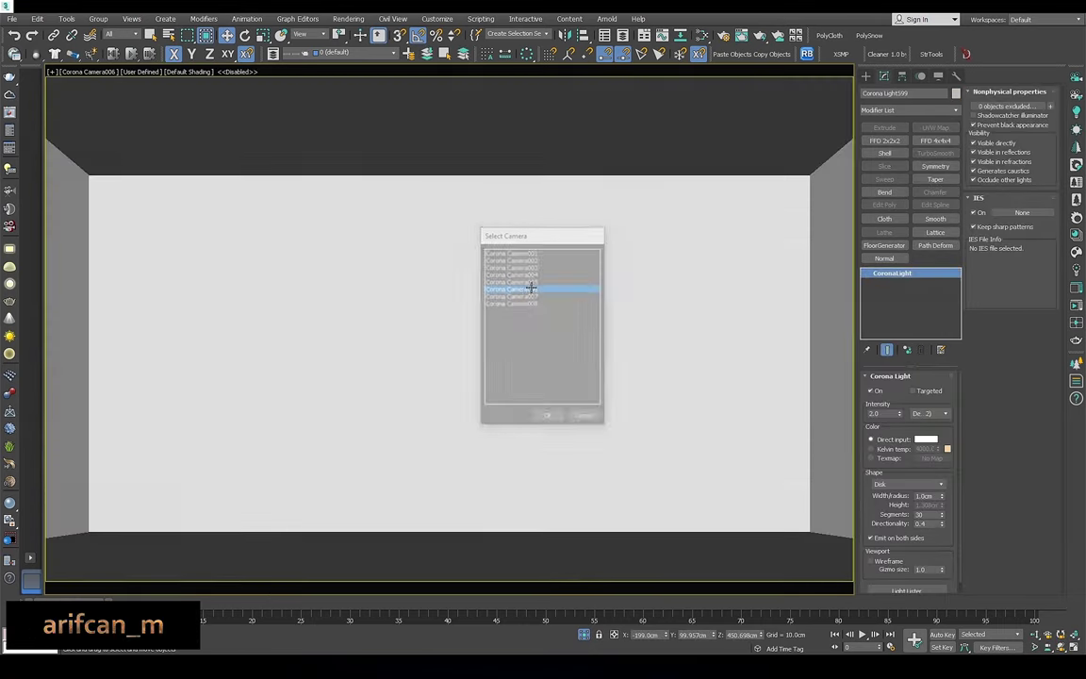
pyautogui.press('c')
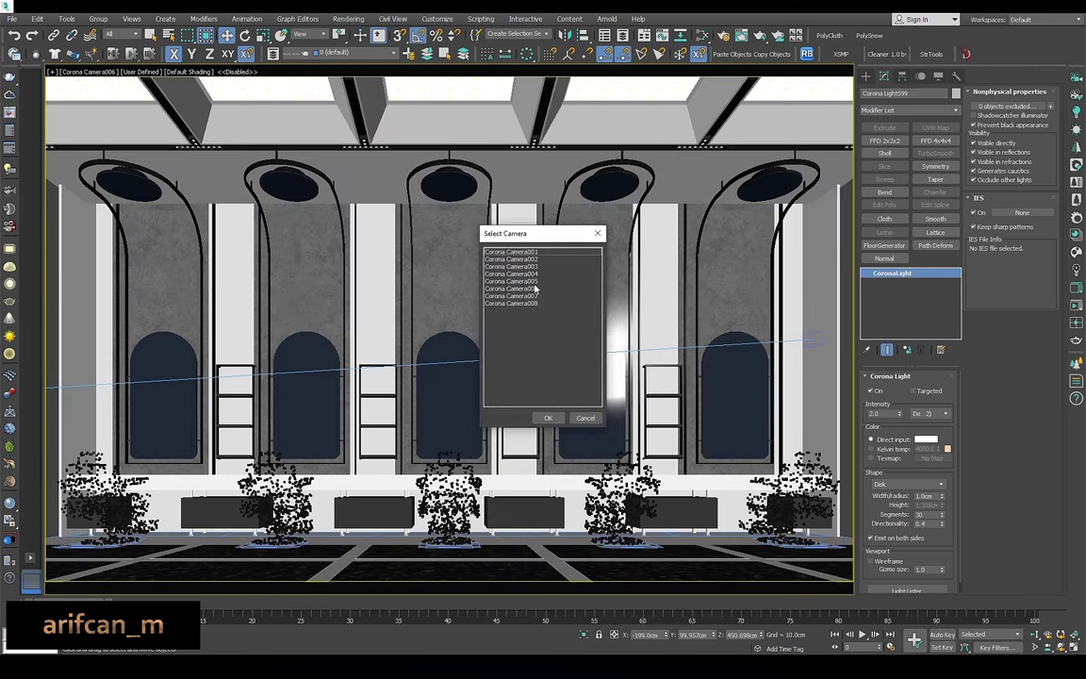
pyautogui.doubleClick(536, 281)
# Start Corona Interactive rendering and set the downlight intensity to 30
pyautogui.click(1076, 306)
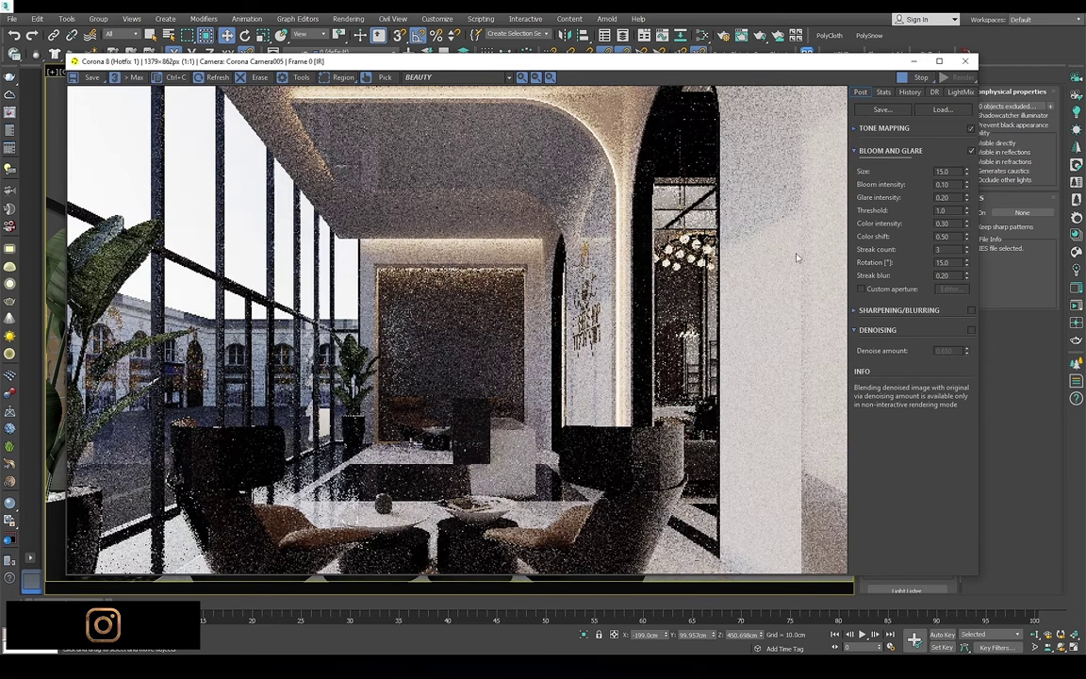
pyautogui.moveTo(727, 61); pyautogui.dragTo(584, 66)
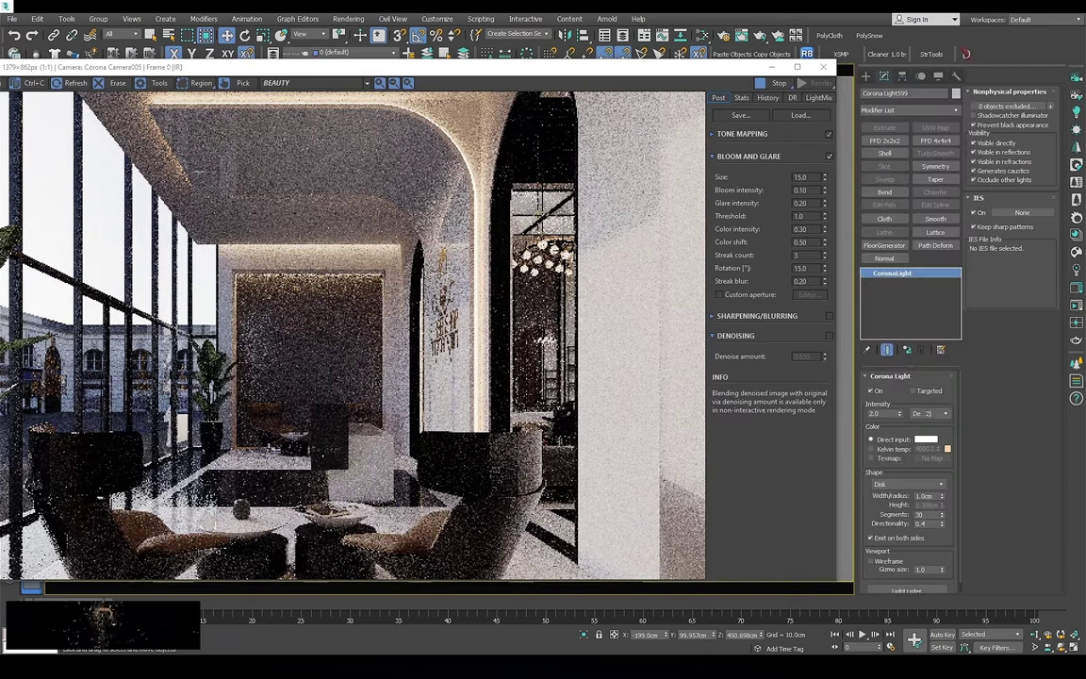
pyautogui.write('30')
pyautogui.press('Return')
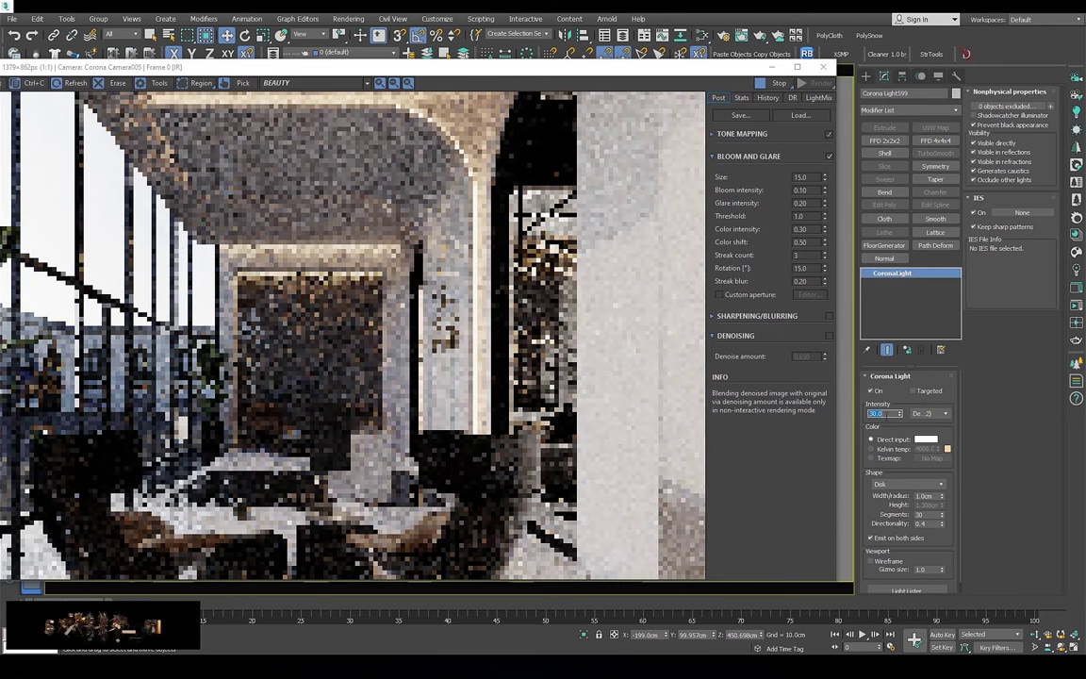
# Zoom in and out of the frame buffer to inspect the glowing ceiling downlights
pyautogui.scroll(3, 333, 287)
pyautogui.scroll(-3, 332, 288)
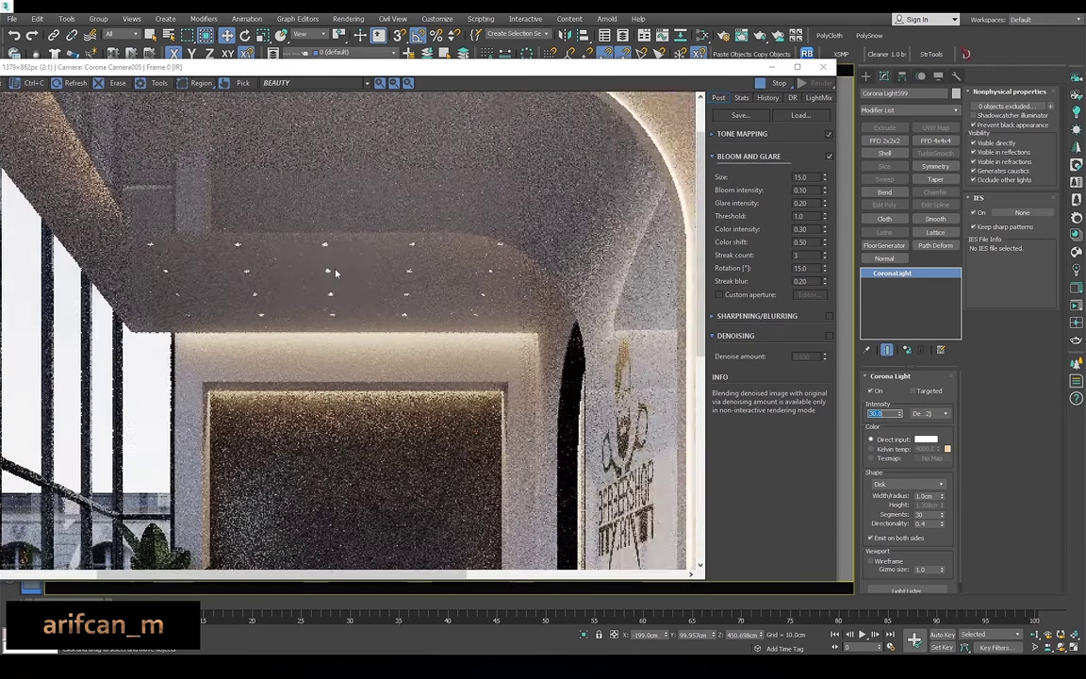
pyautogui.scroll(3, 302, 242)
pyautogui.scroll(-1, 230, 261)
pyautogui.scroll(-1, 283, 245)
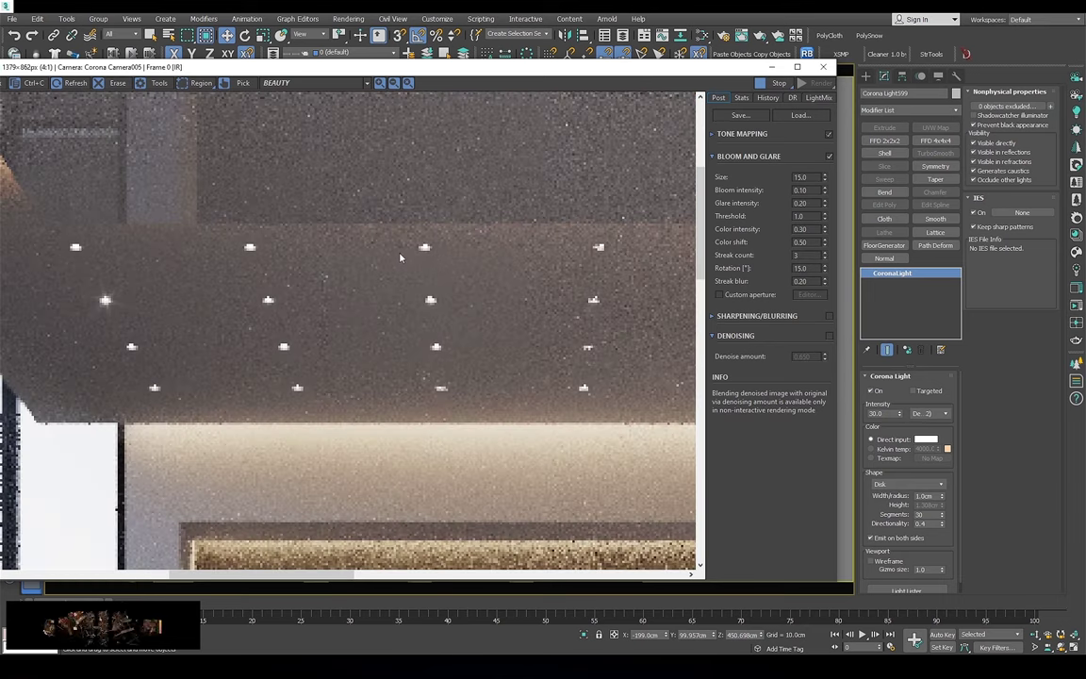
pyautogui.scroll(2, 377, 231)
pyautogui.scroll(-2, 428, 243)
pyautogui.scroll(1, 396, 237)
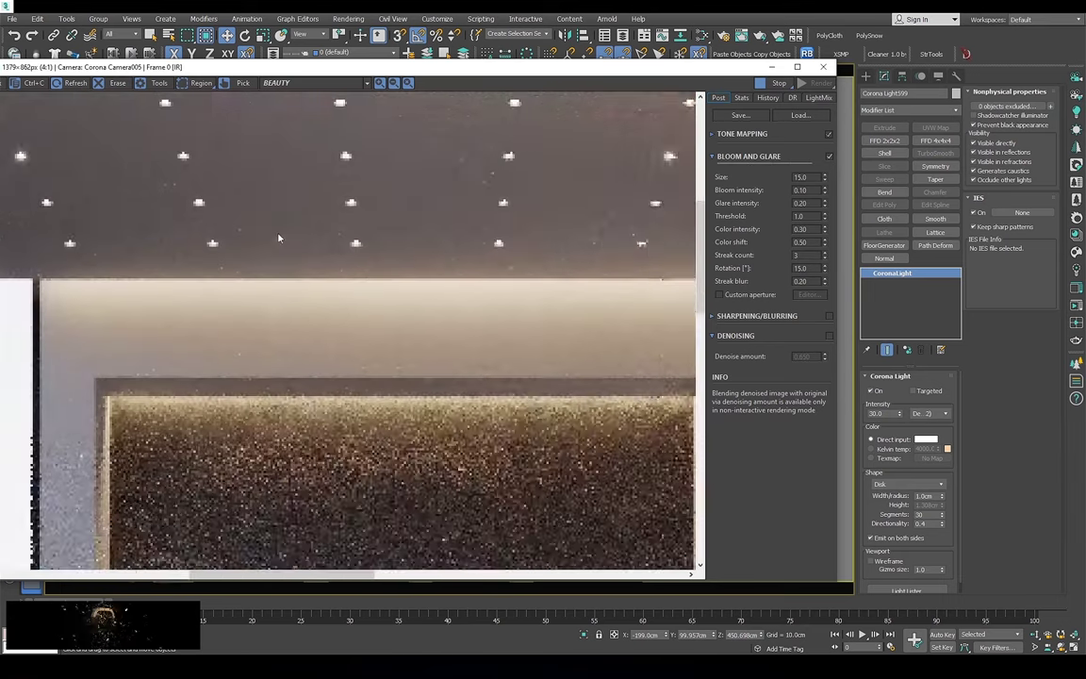
pyautogui.scroll(-2, 283, 235)
pyautogui.scroll(3, 340, 264)
pyautogui.scroll(-2, 364, 258)
pyautogui.scroll(-1, 365, 258)
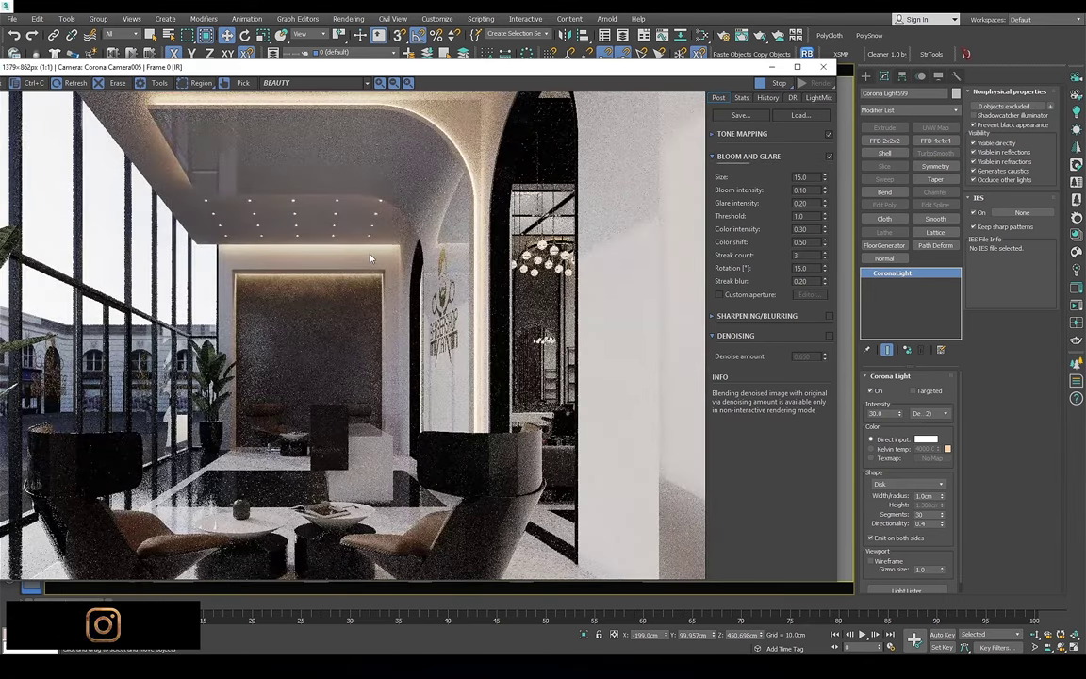
pyautogui.scroll(1, 372, 258)
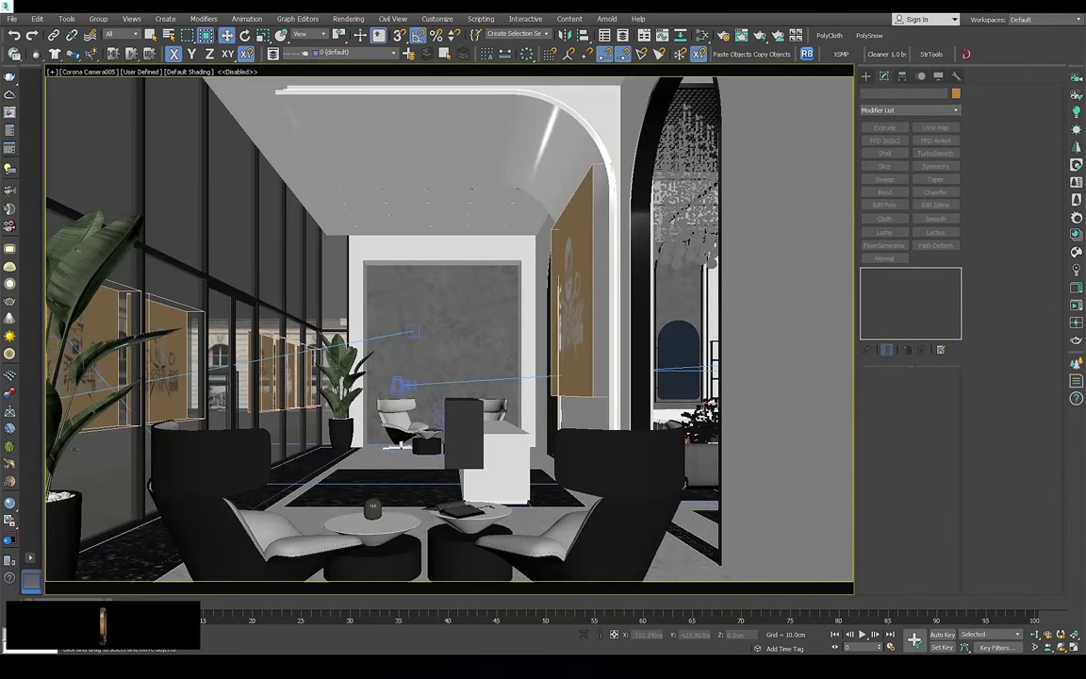
# Select the planter box ivy and move and rotate it in the Top view
pyautogui.click(213, 302)
pyautogui.rightClick(330, 160)
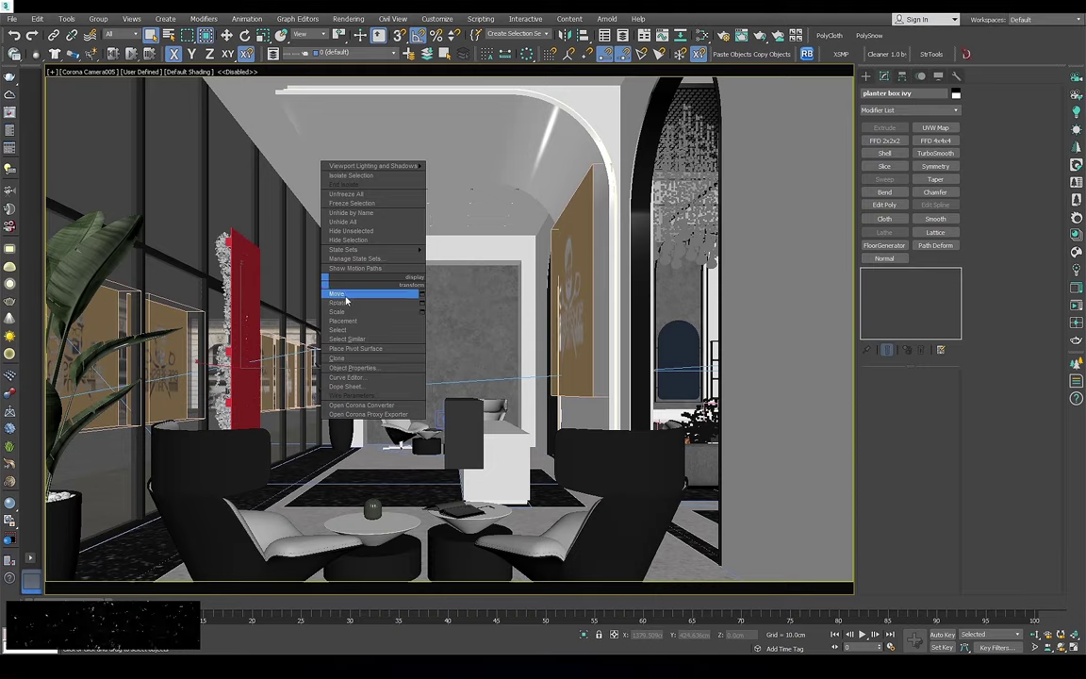
pyautogui.click(377, 286)
pyautogui.press('t')
pyautogui.scroll(4, 259, 196)
pyautogui.press('e')
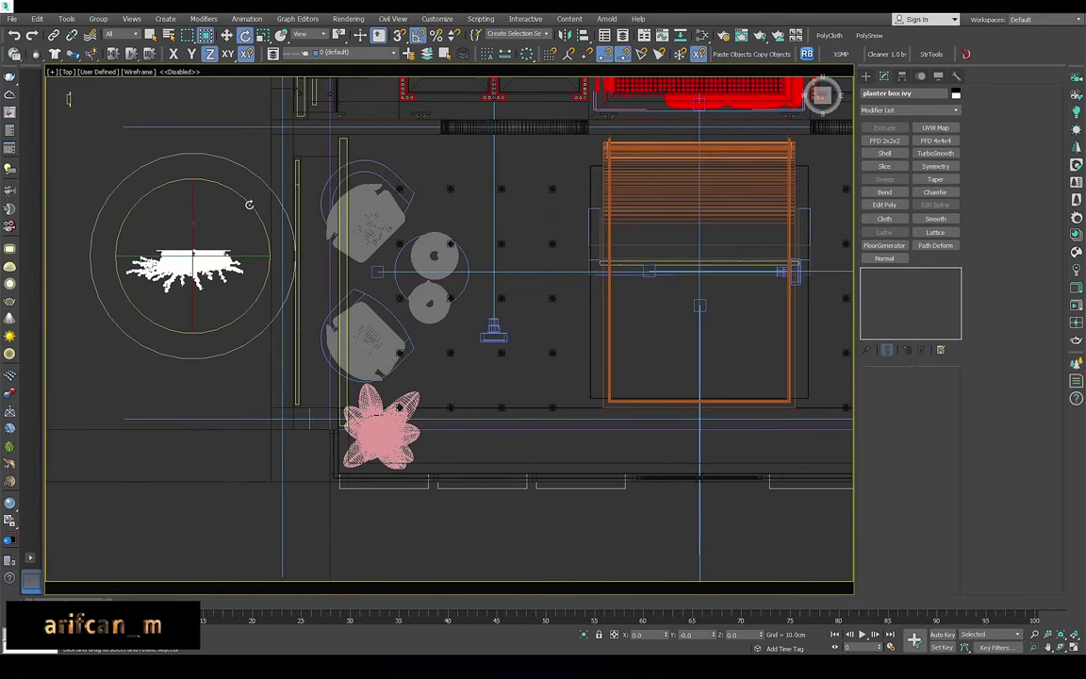
pyautogui.scroll(3, 271, 330)
pyautogui.press('w')
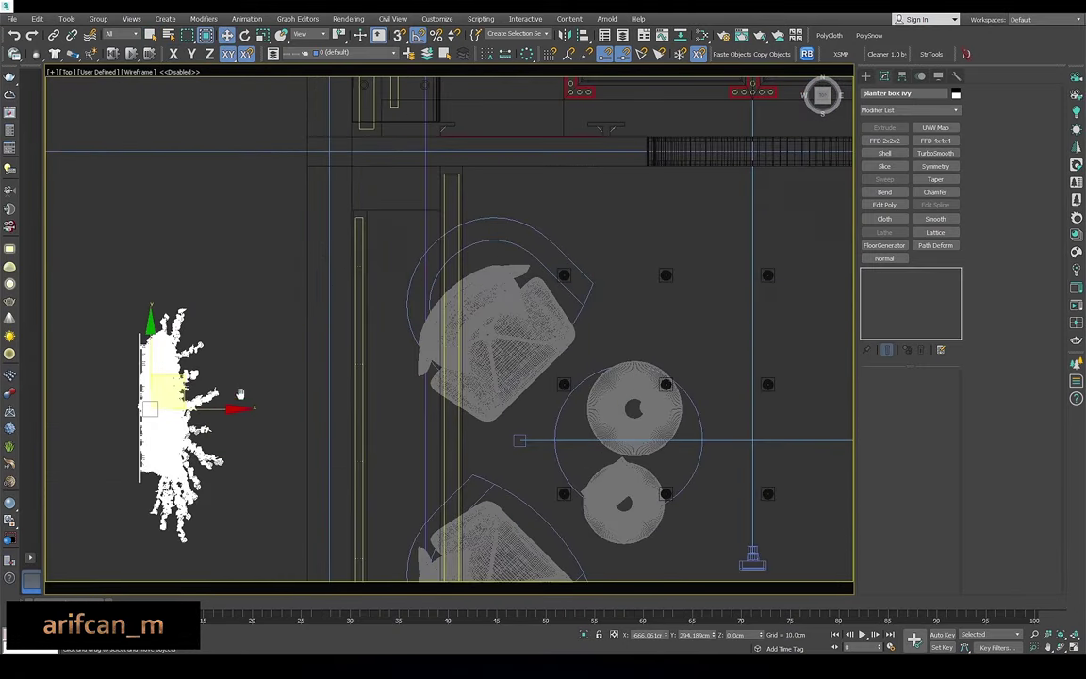
# Check the ivy from a Corona camera and the Left view, then select it with its panel
pyautogui.press('c')
pyautogui.doubleClick(526, 285)
pyautogui.press('F3')
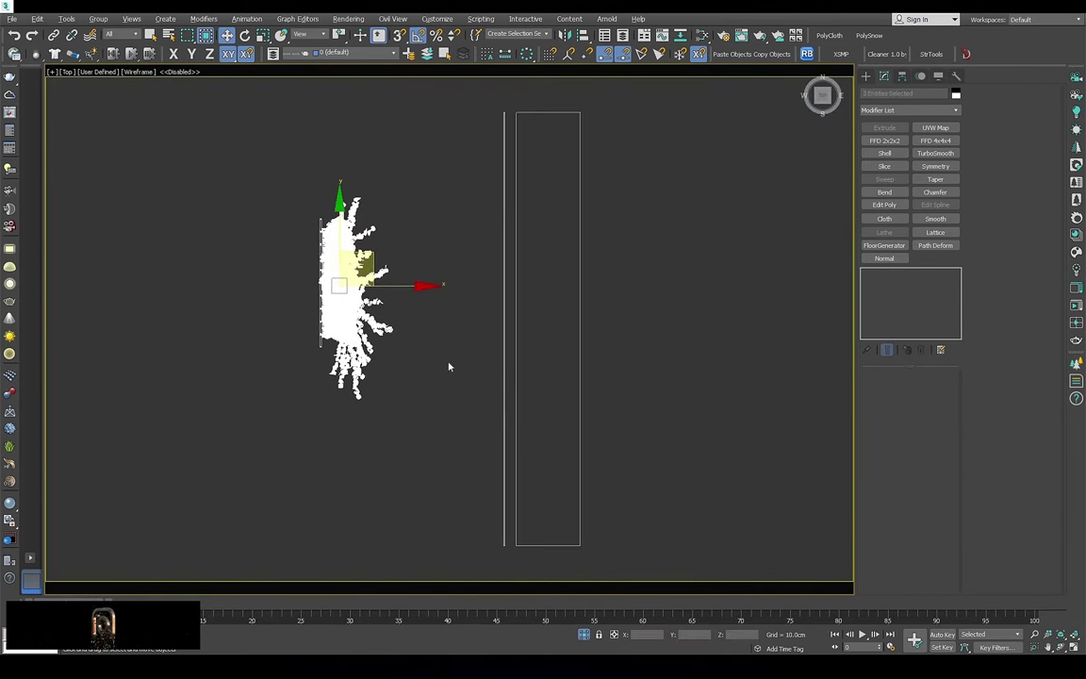
pyautogui.press('l')
pyautogui.press('z')
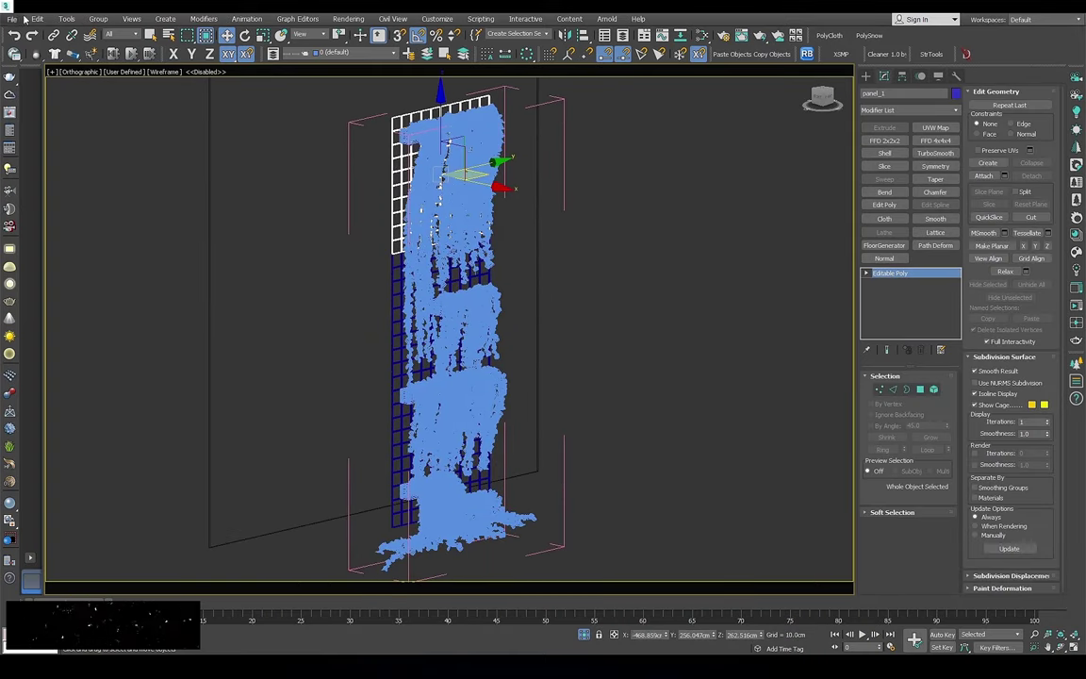
pyautogui.click(25, 18)
pyautogui.click(93, 242)
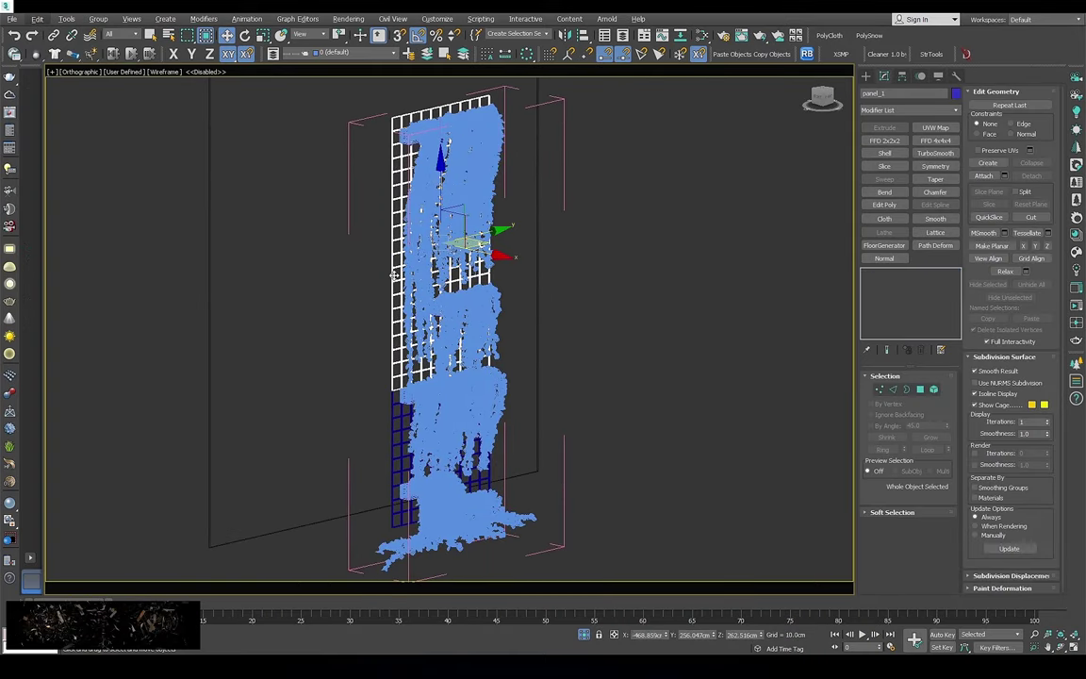
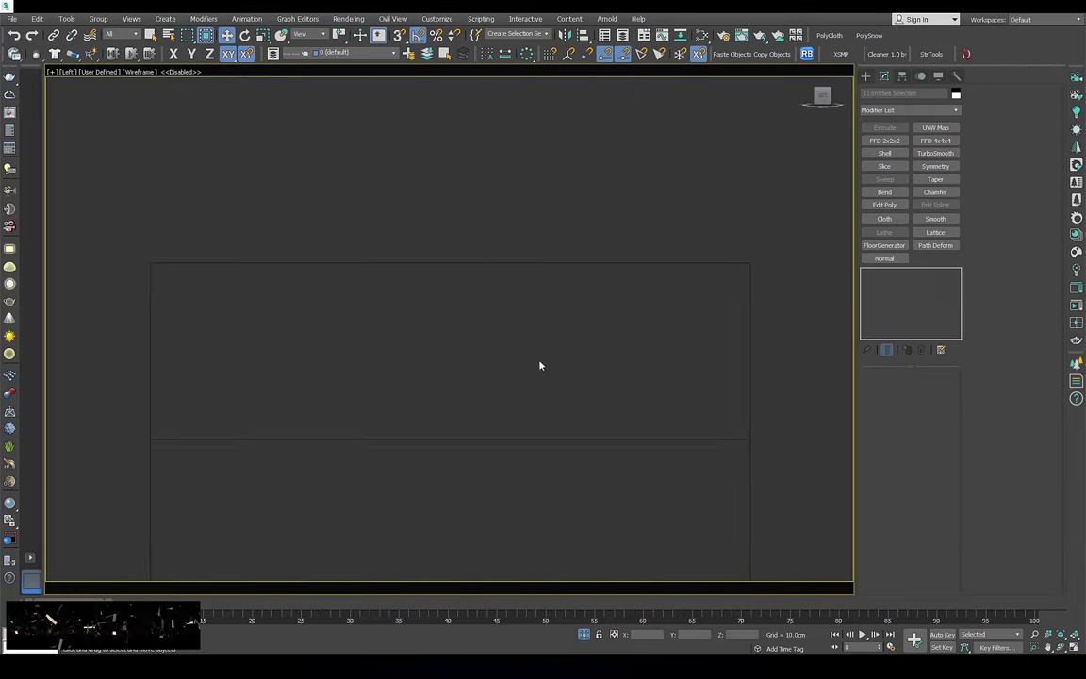
# Scale up the planter box ivy object and move it higher
pyautogui.click(98, 18)
pyautogui.click(104, 68)
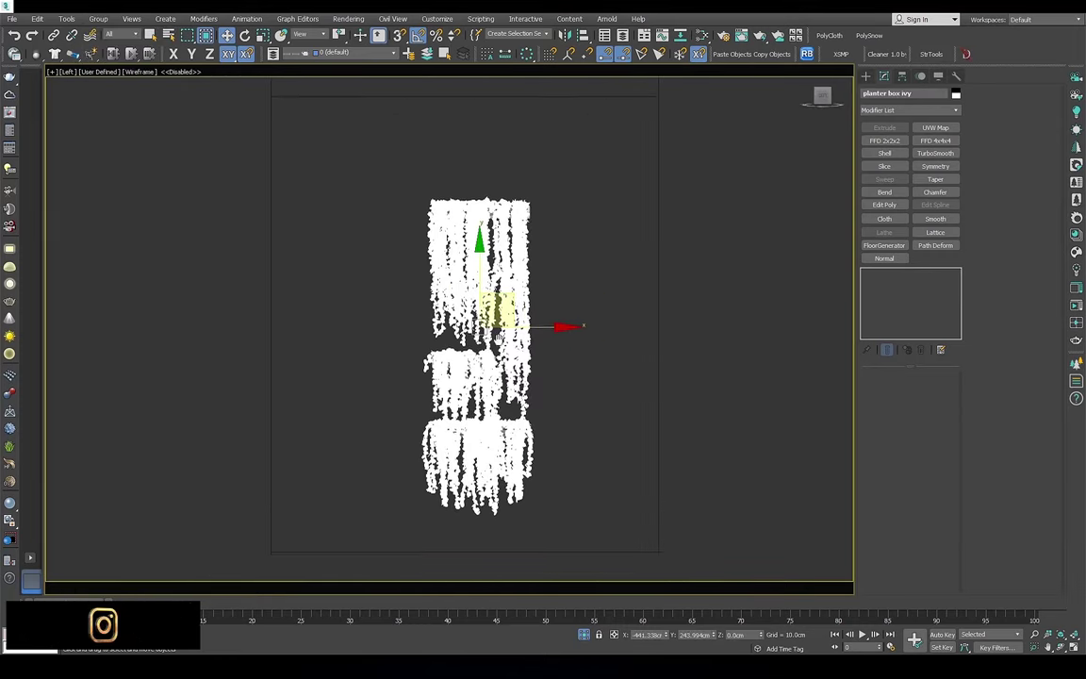
pyautogui.moveTo(508, 320); pyautogui.dragTo(507, 287)
pyautogui.press('w')
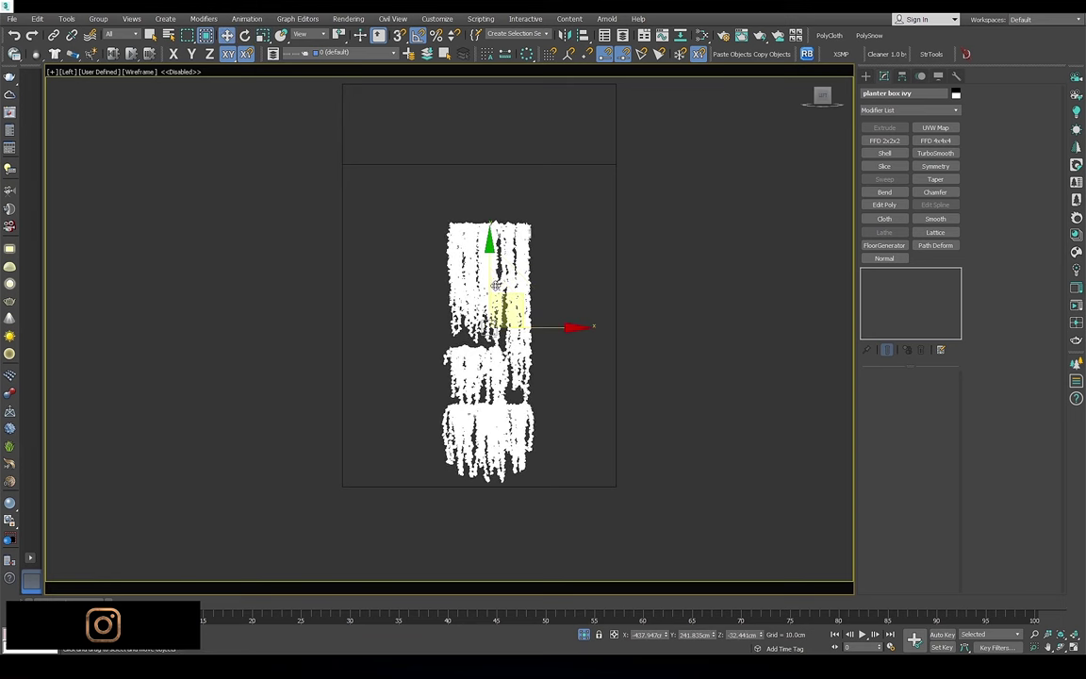
pyautogui.moveTo(547, 329); pyautogui.dragTo(548, 302)
# Open the ivy group and shift the middle ivy piece to the left
pyautogui.click(98, 18)
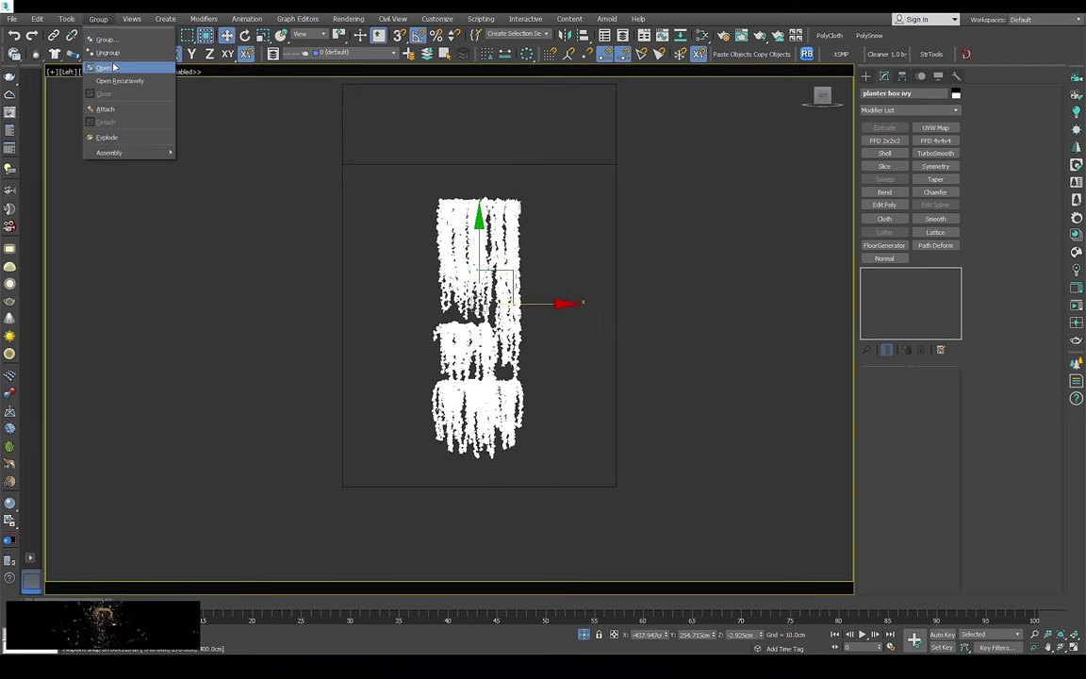
pyautogui.click(102, 76)
pyautogui.scroll(5, 449, 301)
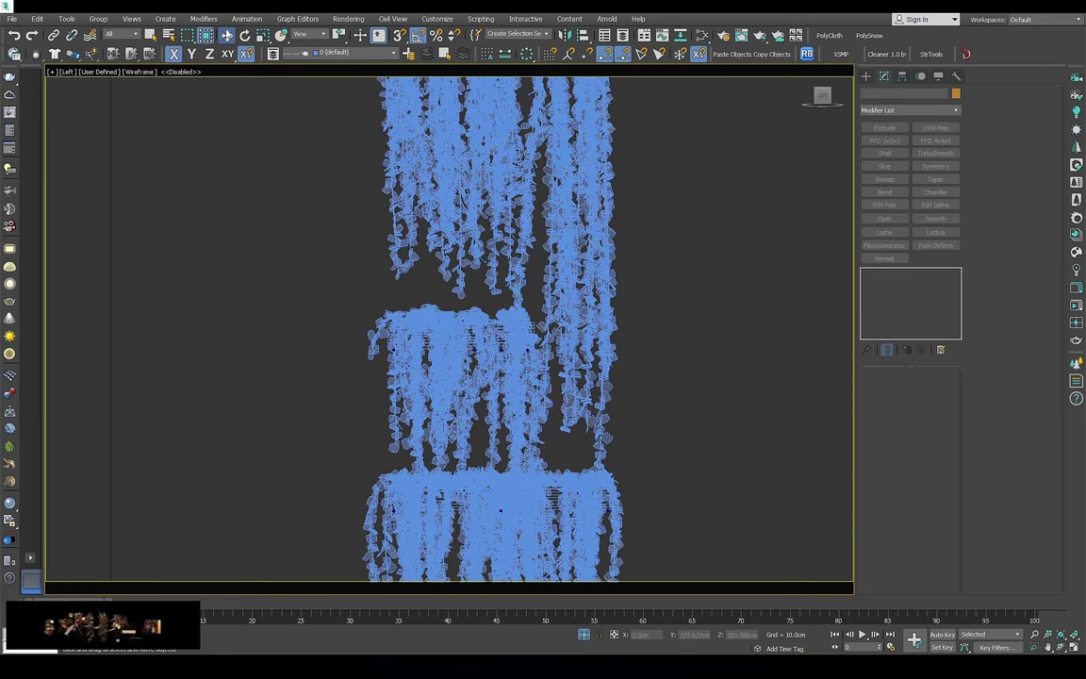
pyautogui.click(415, 300)
pyautogui.scroll(3, 414, 300)
pyautogui.scroll(-4, 414, 300)
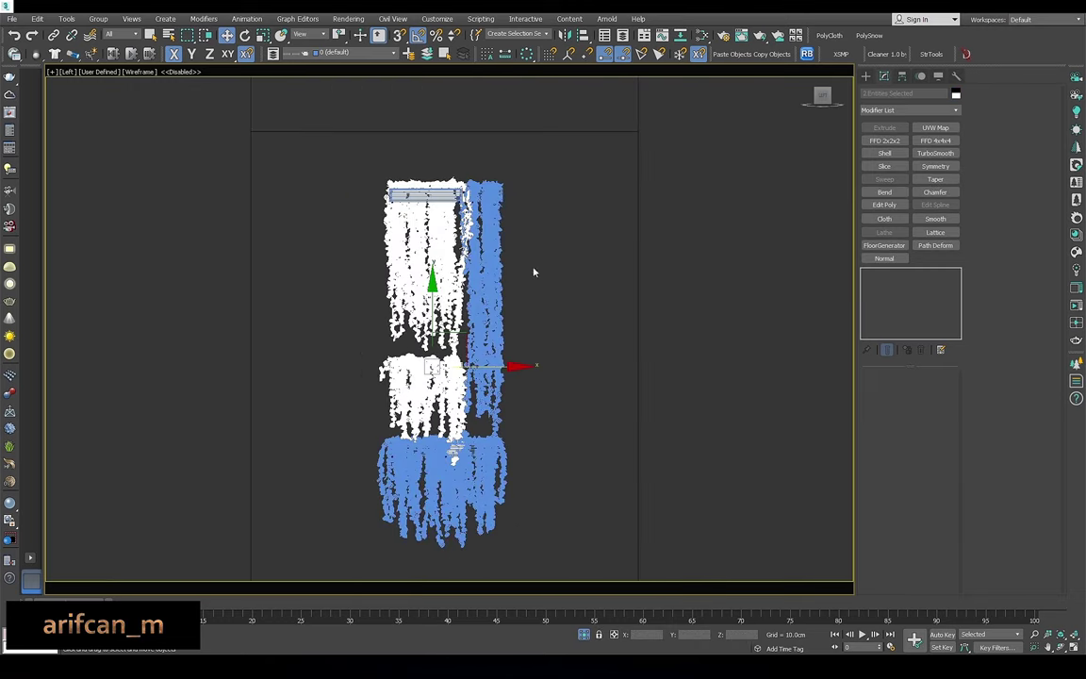
pyautogui.scroll(2, 424, 311)
pyautogui.scroll(-4, 424, 311)
pyautogui.moveTo(503, 335); pyautogui.dragTo(437, 335)
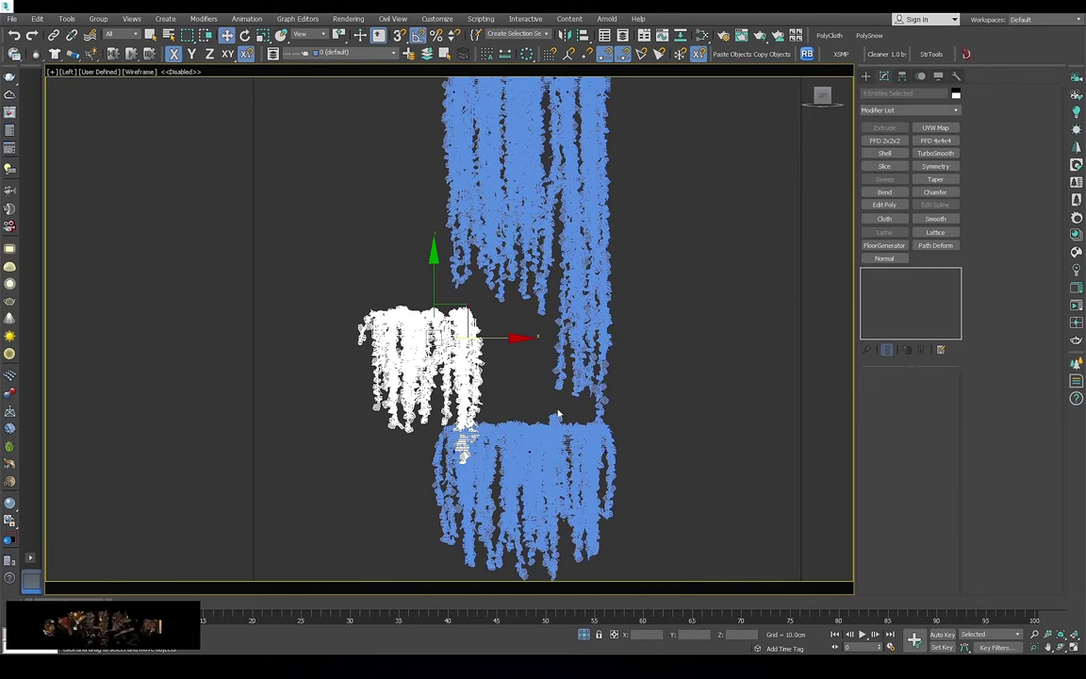
# Move the lower ivy piece to the right
pyautogui.moveTo(521, 430); pyautogui.dragTo(439, 324, button='middle')
pyautogui.click(438, 324)
pyautogui.moveTo(438, 324); pyautogui.dragTo(485, 324)
pyautogui.scroll(-4, 471, 340)
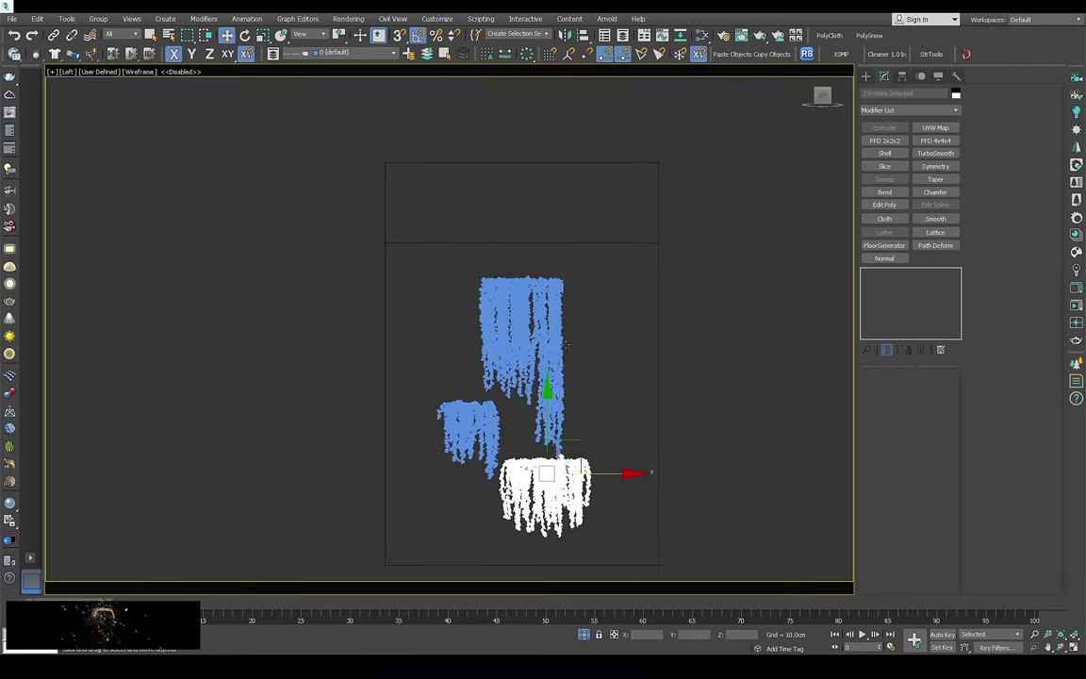
pyautogui.scroll(6, 255, 371)
# Slide the top ivy piece sideways, then right and down
pyautogui.moveTo(254, 371); pyautogui.dragTo(254, 371)
pyautogui.scroll(-3, 255, 370)
pyautogui.moveTo(582, 301)
pyautogui.mouseDown()
pyautogui.moveTo(497, 301)
pyautogui.moveTo(664, 302)
pyautogui.mouseUp()
pyautogui.scroll(-2, 660, 302)
pyautogui.moveTo(586, 195); pyautogui.dragTo(589, 257)
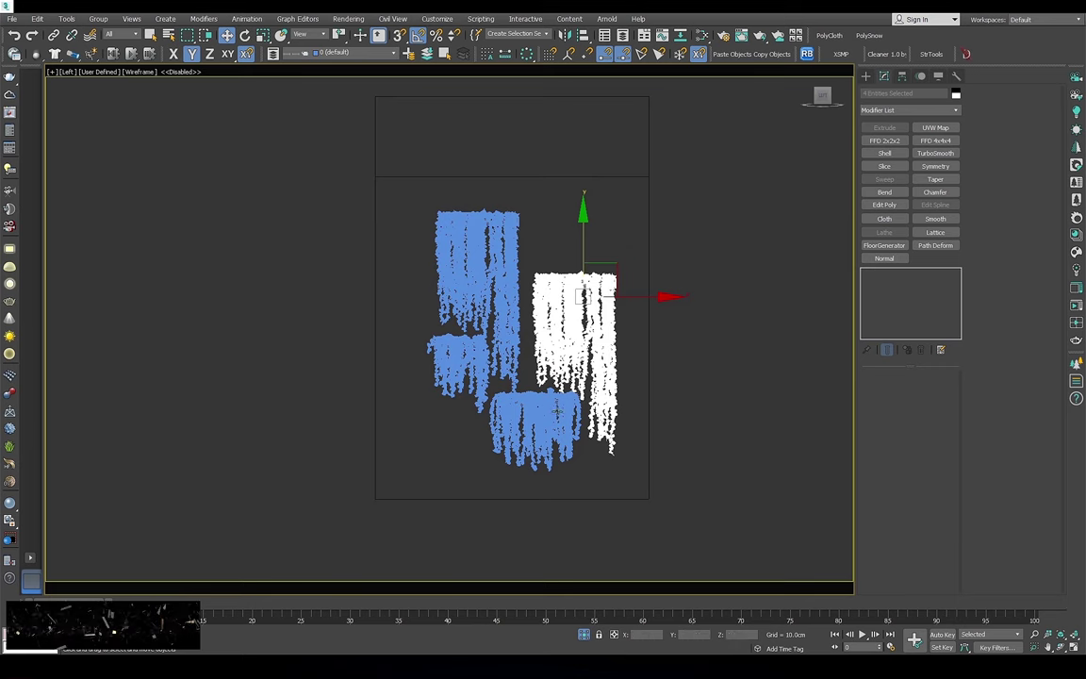
pyautogui.scroll(2, 487, 217)
# Nudge the tall right ivy piece slightly left
pyautogui.click(522, 319)
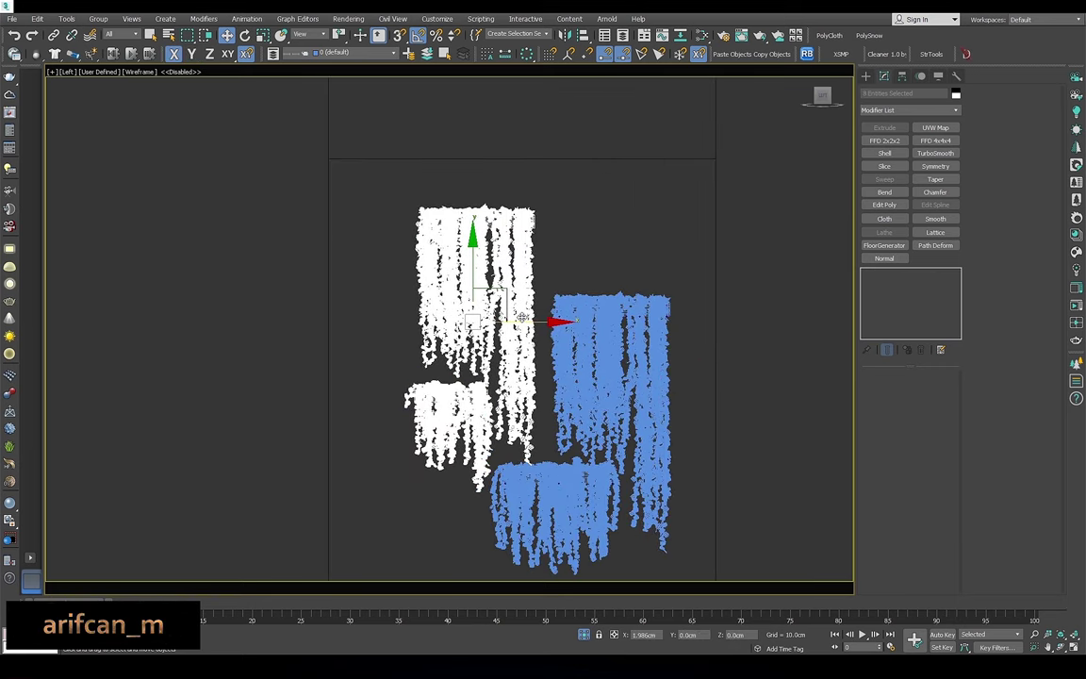
pyautogui.click(669, 325)
pyautogui.moveTo(671, 330); pyautogui.dragTo(659, 323)
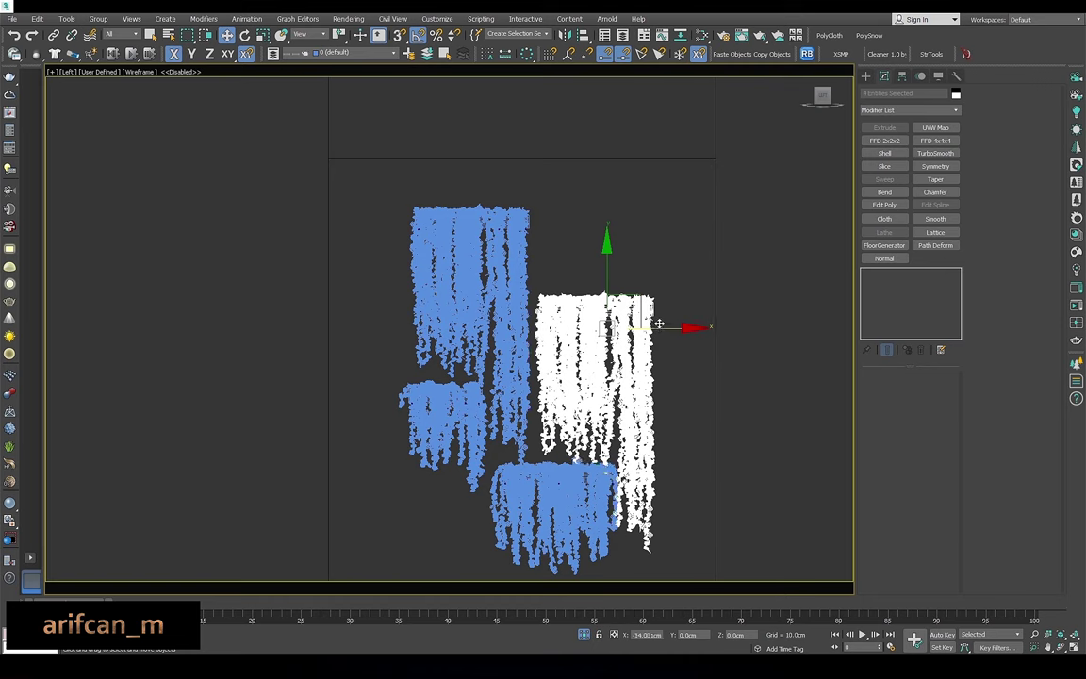
pyautogui.scroll(2, 535, 262)
# Shift-clone the short bottom ivy piece up near the top right
pyautogui.click(537, 358)
pyautogui.scroll(-4, 467, 363)
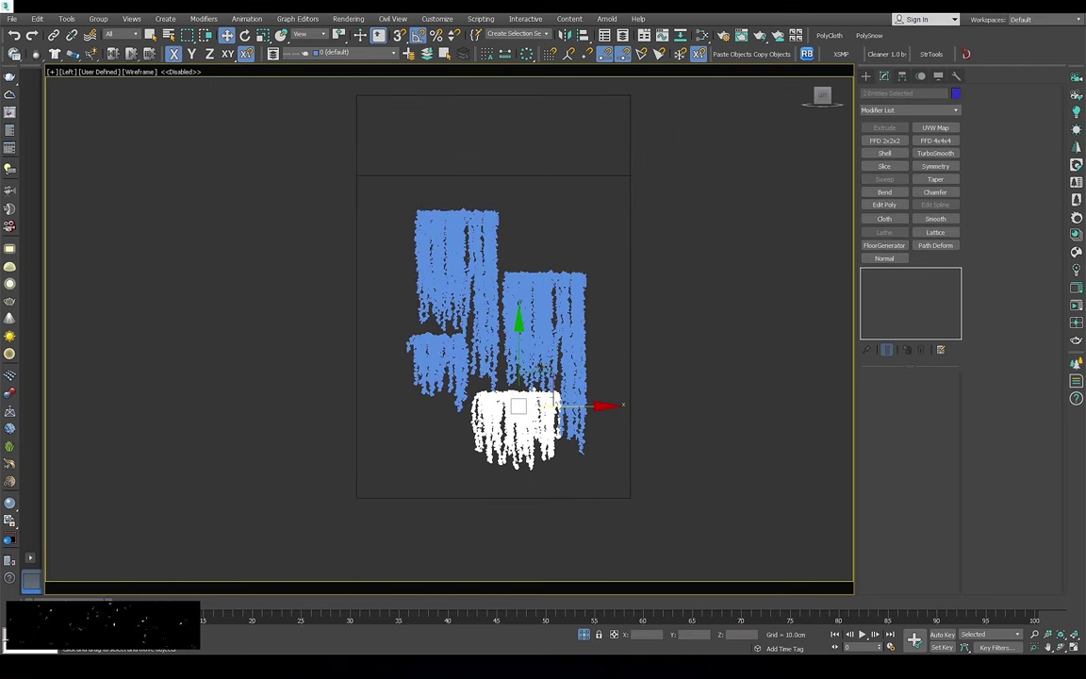
pyautogui.keyDown('shift'); pyautogui.moveTo(538, 371); pyautogui.dragTo(571, 166); pyautogui.keyUp('shift')
pyautogui.press('Return')
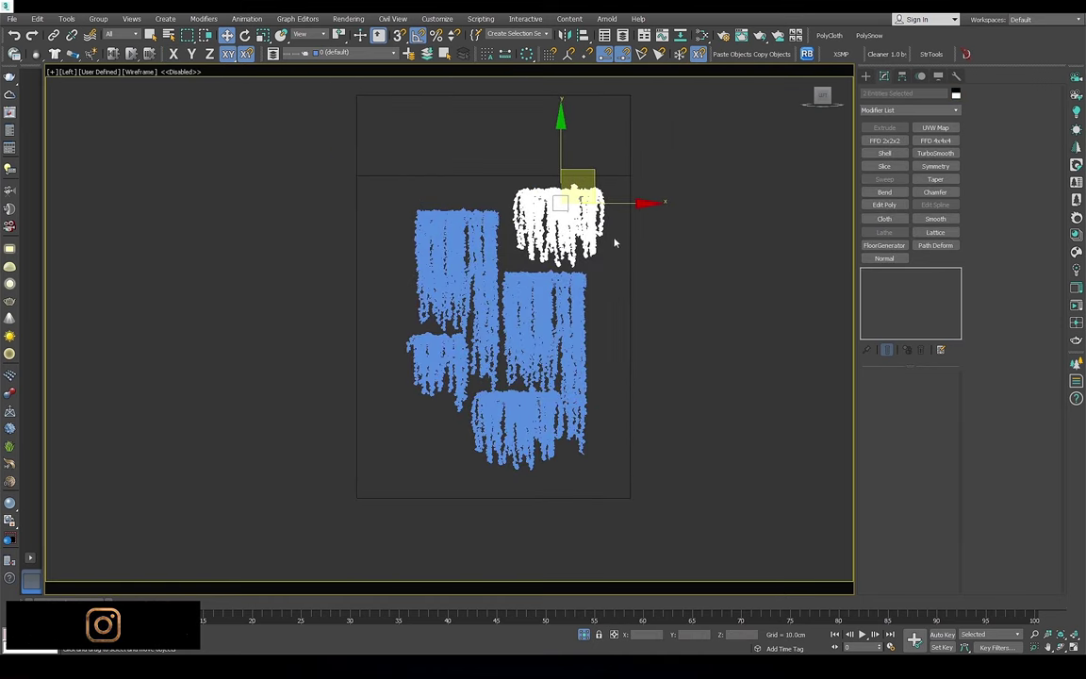
# Shift the two left ivy pieces slightly left
pyautogui.hotkey('ctrl', 'a')
pyautogui.hotkey('ctrl', 'd')
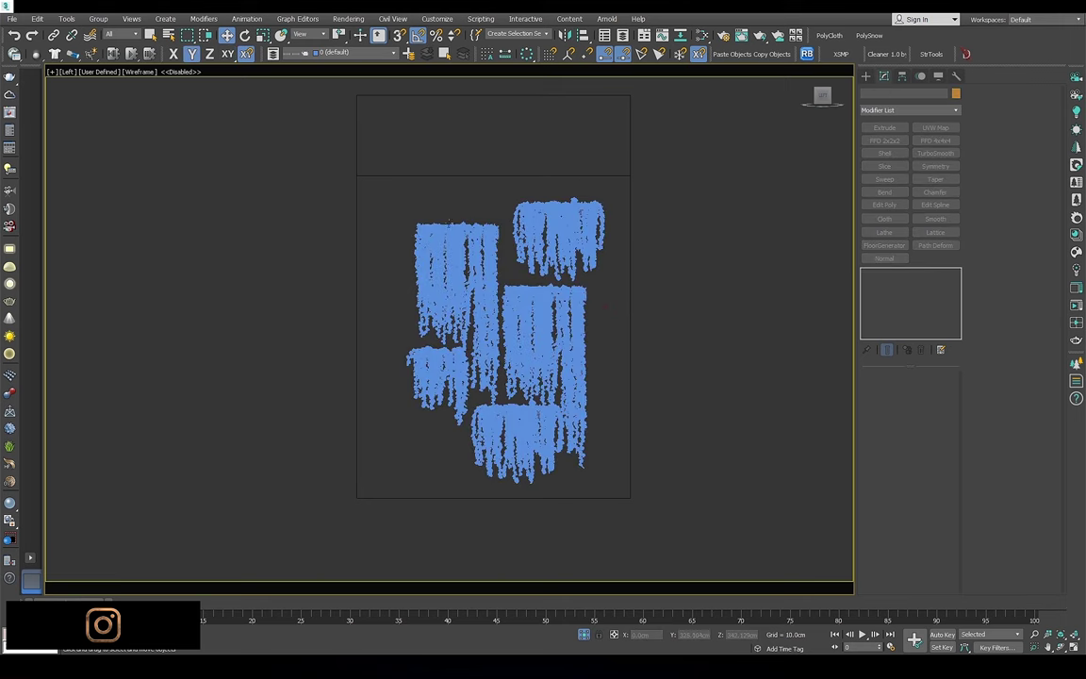
pyautogui.scroll(2, 468, 382)
pyautogui.click(469, 382)
pyautogui.moveTo(520, 337); pyautogui.dragTo(509, 338)
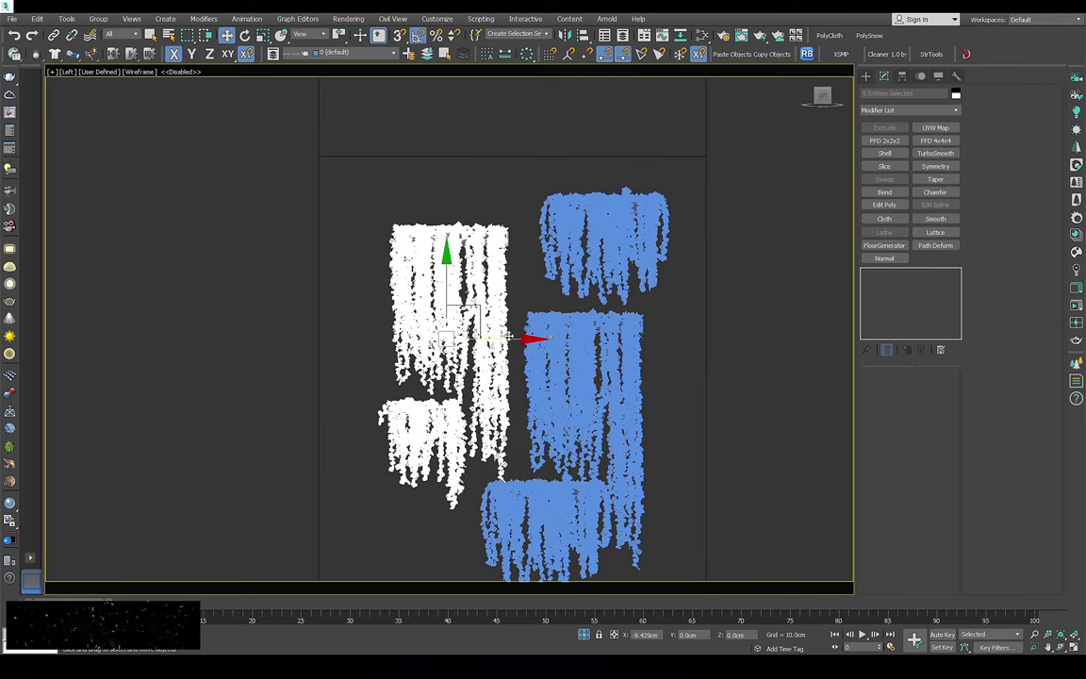
pyautogui.keyDown('alt'); pyautogui.click(438, 388); pyautogui.keyUp('alt')
# Move the lower ivy piece left to finish staggering the five pieces
pyautogui.moveTo(540, 403); pyautogui.dragTo(419, 299, button='middle')
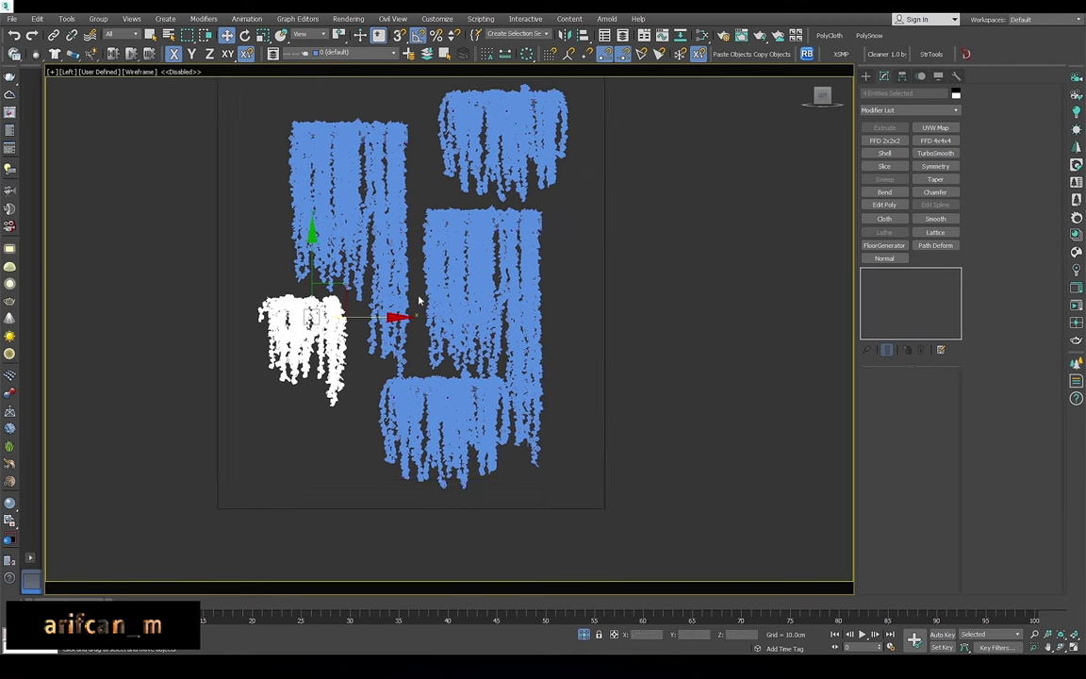
pyautogui.click(443, 254)
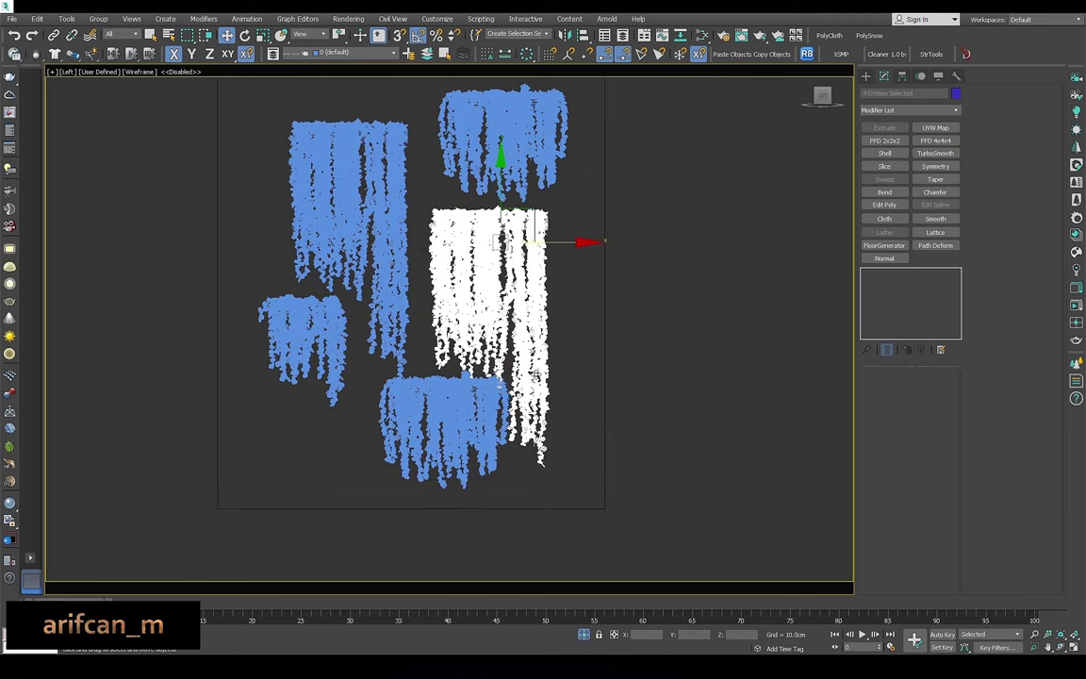
pyautogui.moveTo(358, 490); pyautogui.dragTo(356, 487)
pyautogui.moveTo(497, 392); pyautogui.dragTo(472, 393)
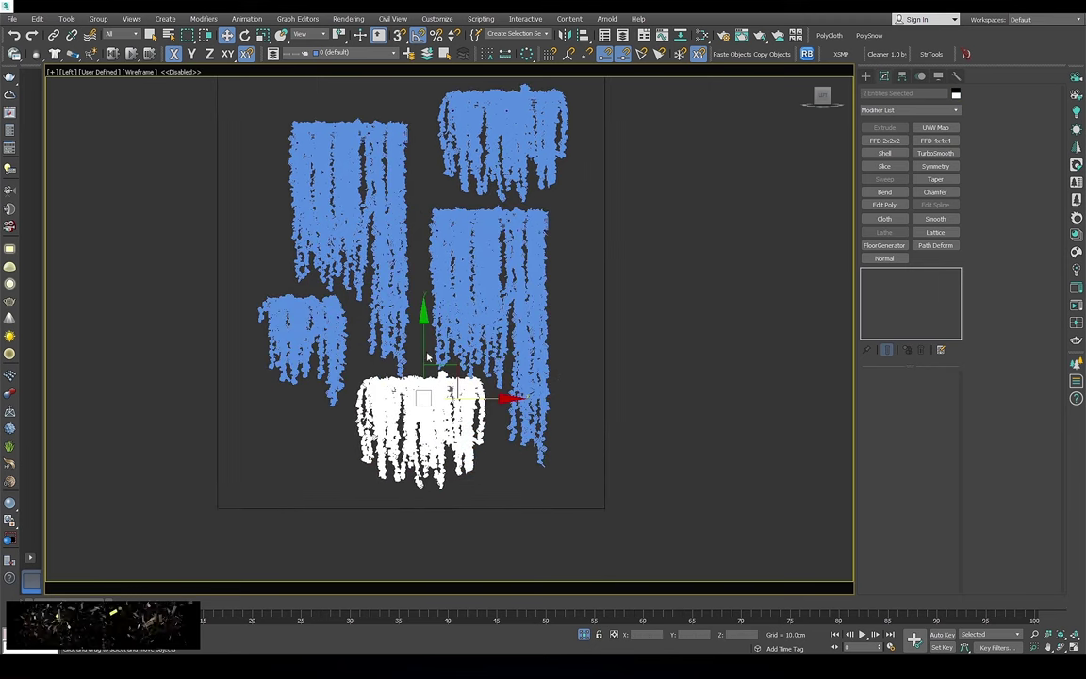
pyautogui.moveTo(453, 398); pyautogui.dragTo(507, 524, button='middle')
pyautogui.click(391, 277)
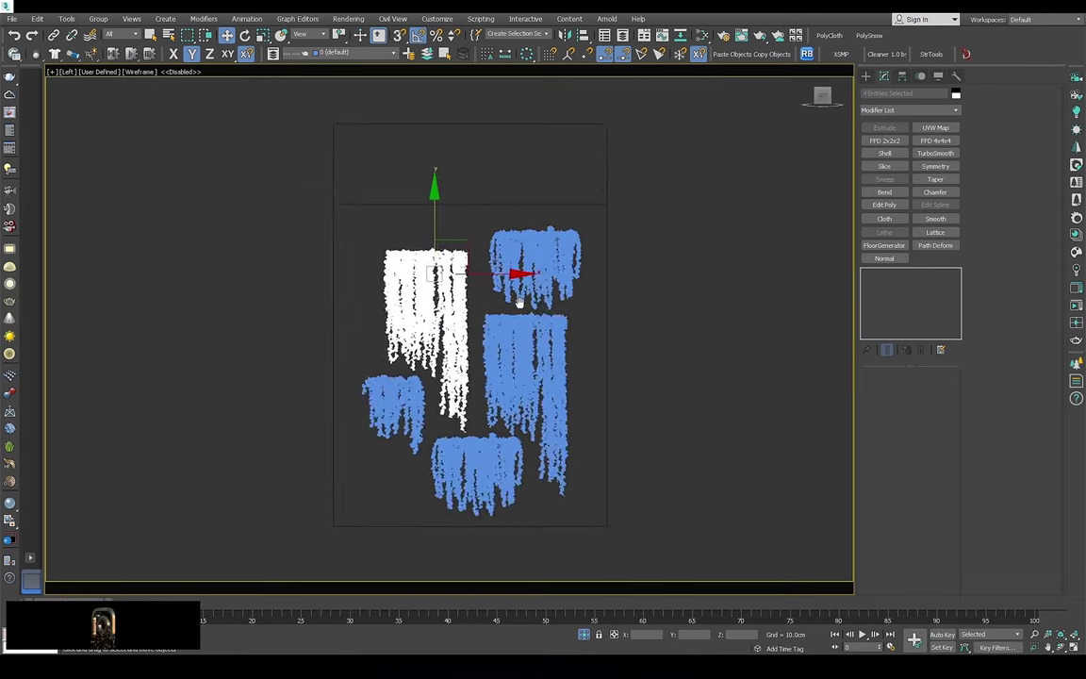
# In the Top view, snap the ivy flush against the wall panel
pyautogui.press('t')
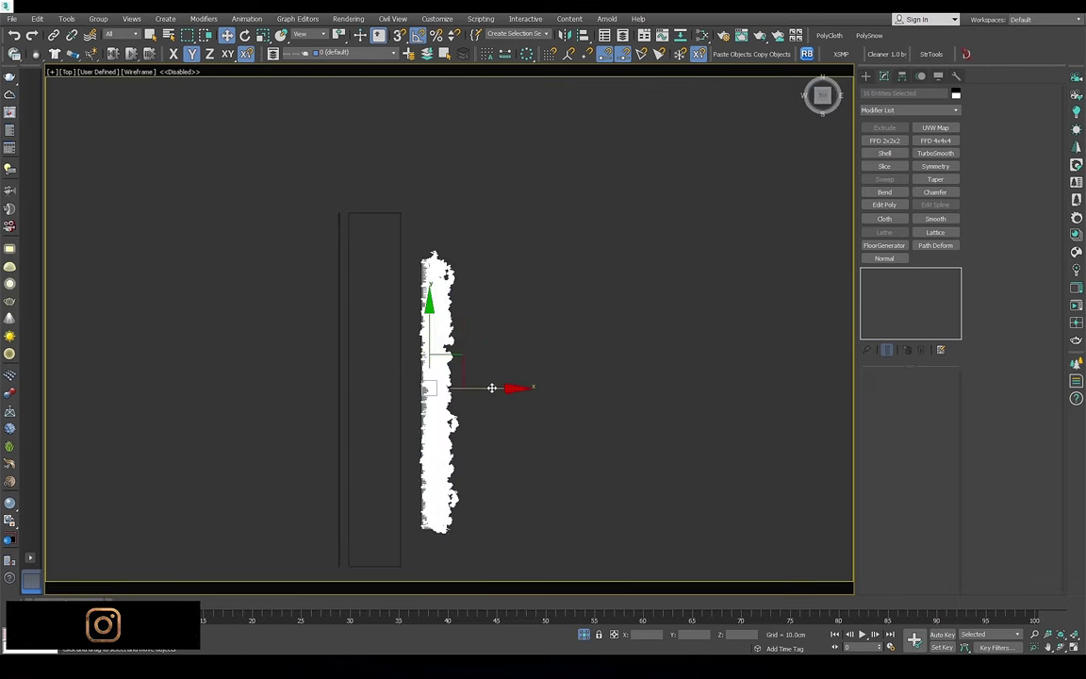
pyautogui.moveTo(439, 347); pyautogui.dragTo(368, 242)
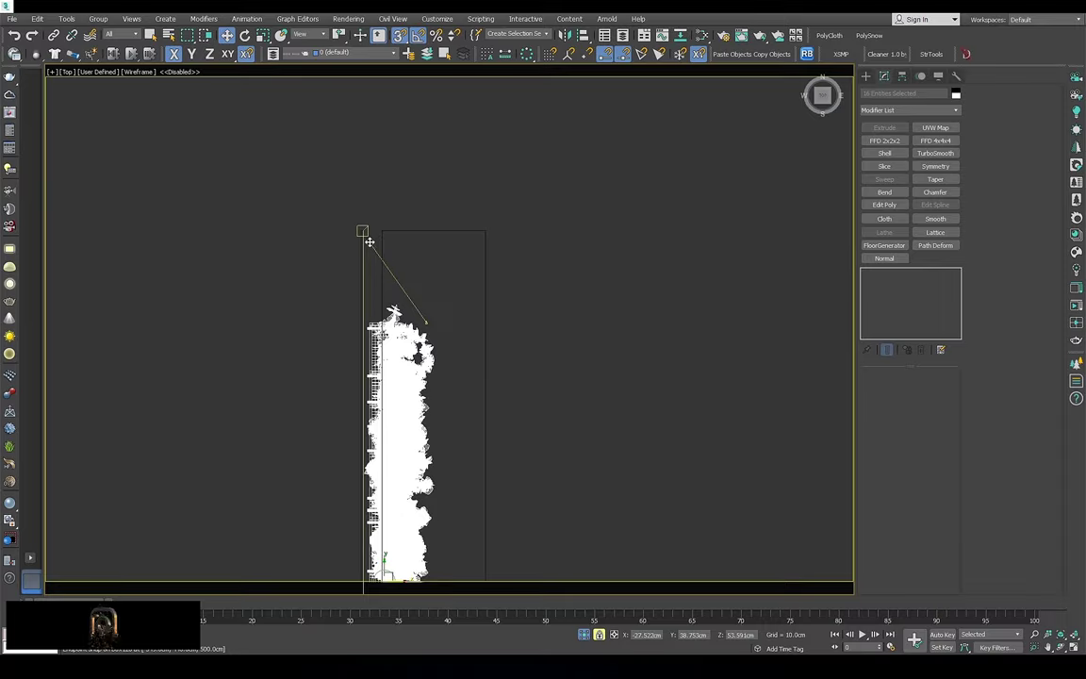
pyautogui.moveTo(377, 291)
pyautogui.keyDown('alt'); pyautogui.mouseDown(button='middle')
pyautogui.moveTo(437, 339)
pyautogui.moveTo(606, 364)
pyautogui.mouseUp(button='middle'); pyautogui.keyUp('alt')
pyautogui.scroll(2, 434, 296)
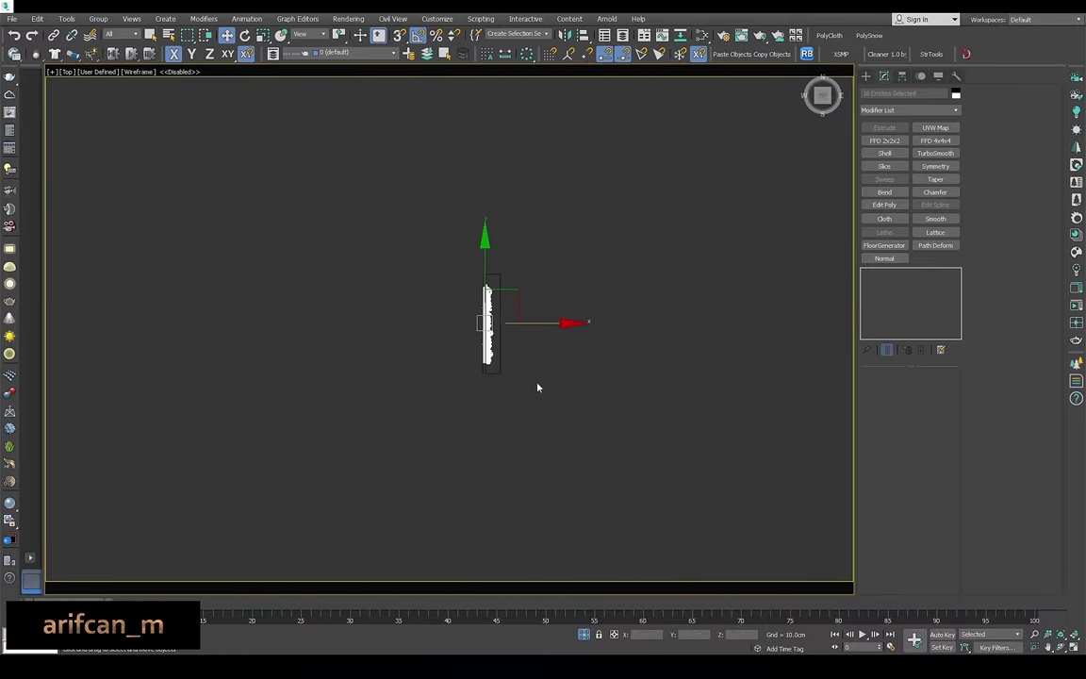
# Check the ivy through Corona Camera005, then re-isolate it in a wireframe Left view
pyautogui.press('c')
pyautogui.doubleClick(534, 289)
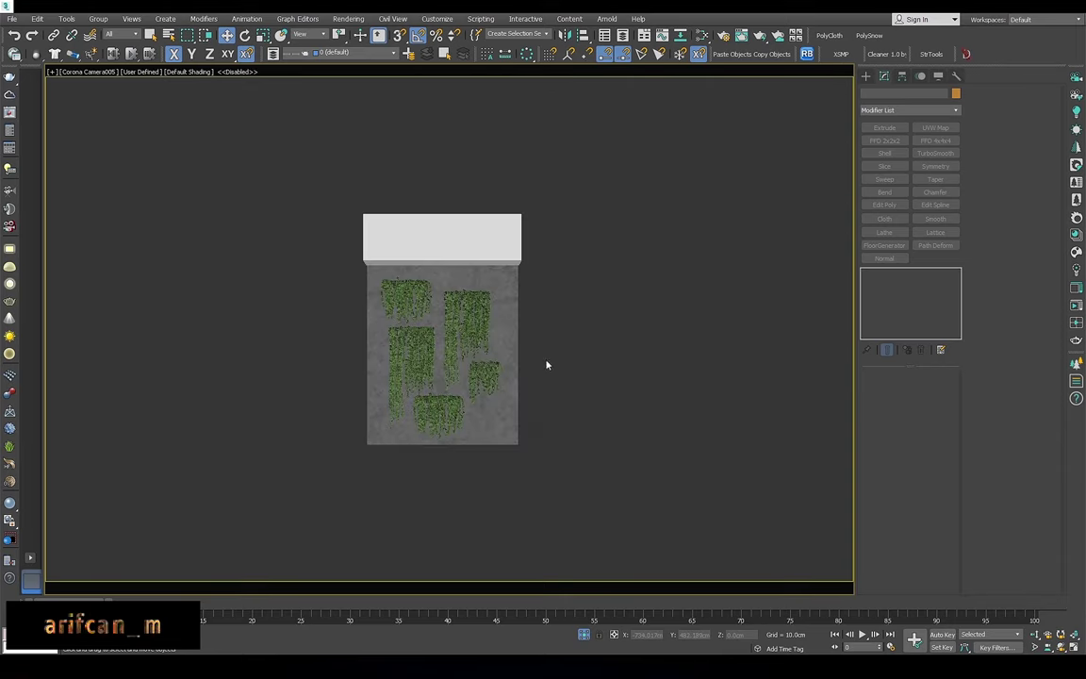
pyautogui.click(582, 636)
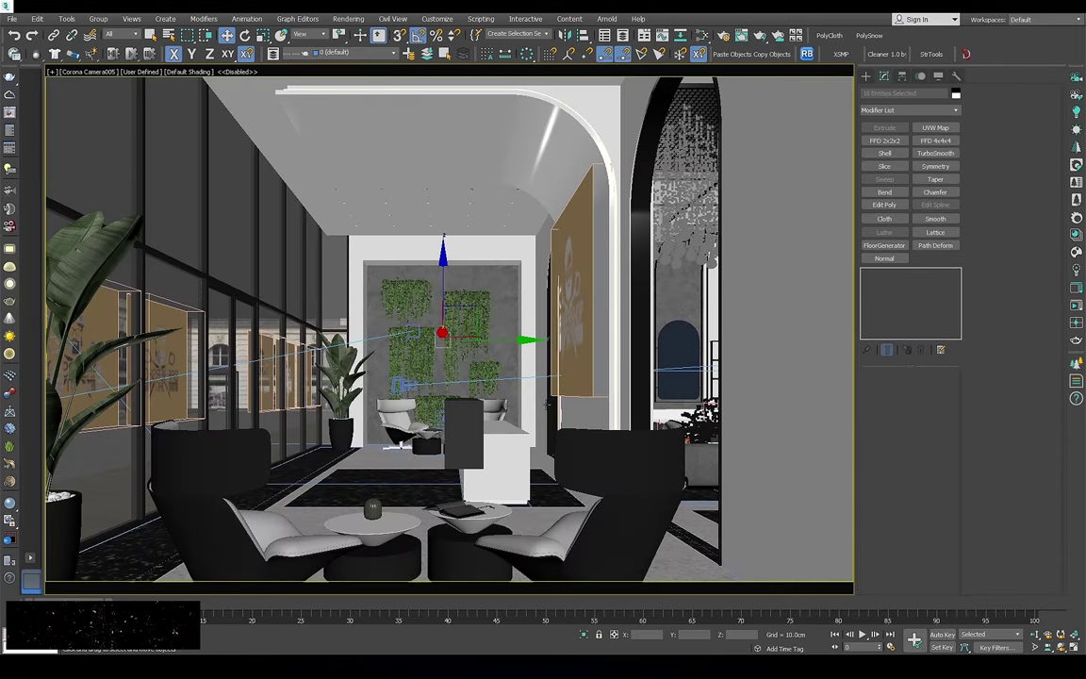
pyautogui.hotkey('alt', 'q')
pyautogui.press('l')
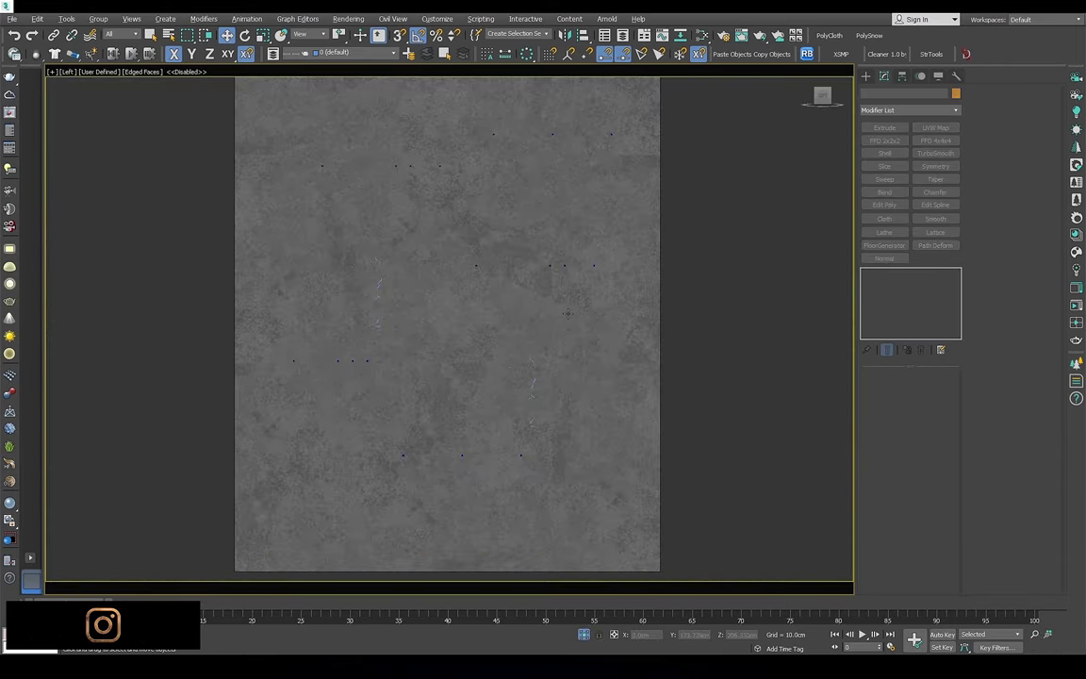
pyautogui.press('F3')
# Move the upper-right ivy piece slightly up and left
pyautogui.click(443, 273)
pyautogui.scroll(2, 453, 268)
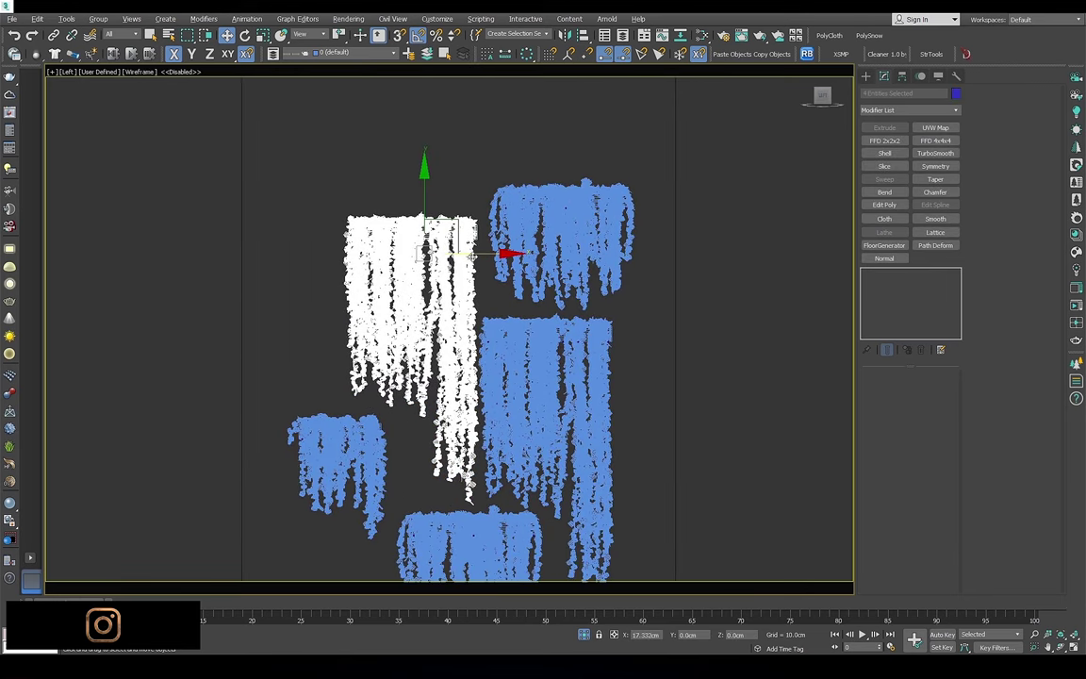
pyautogui.click(497, 280)
pyautogui.moveTo(568, 170); pyautogui.dragTo(558, 160)
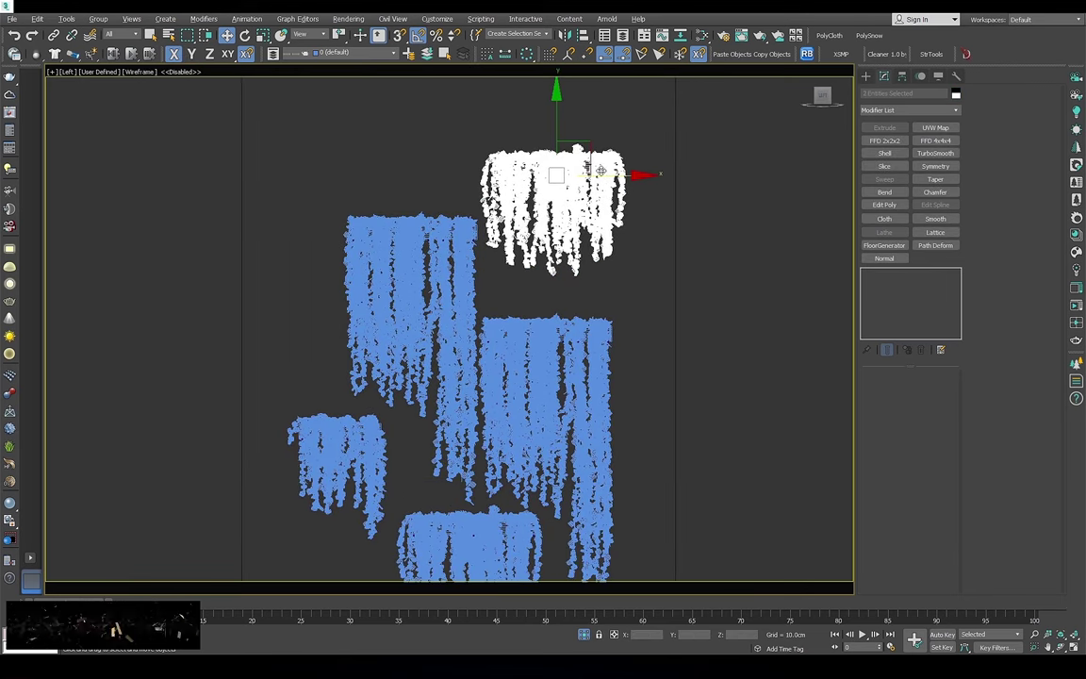
# Move the small lower-left ivy piece to the right
pyautogui.moveTo(390, 422); pyautogui.dragTo(424, 351, button='middle')
pyautogui.click(396, 377)
pyautogui.moveTo(396, 378); pyautogui.dragTo(424, 379)
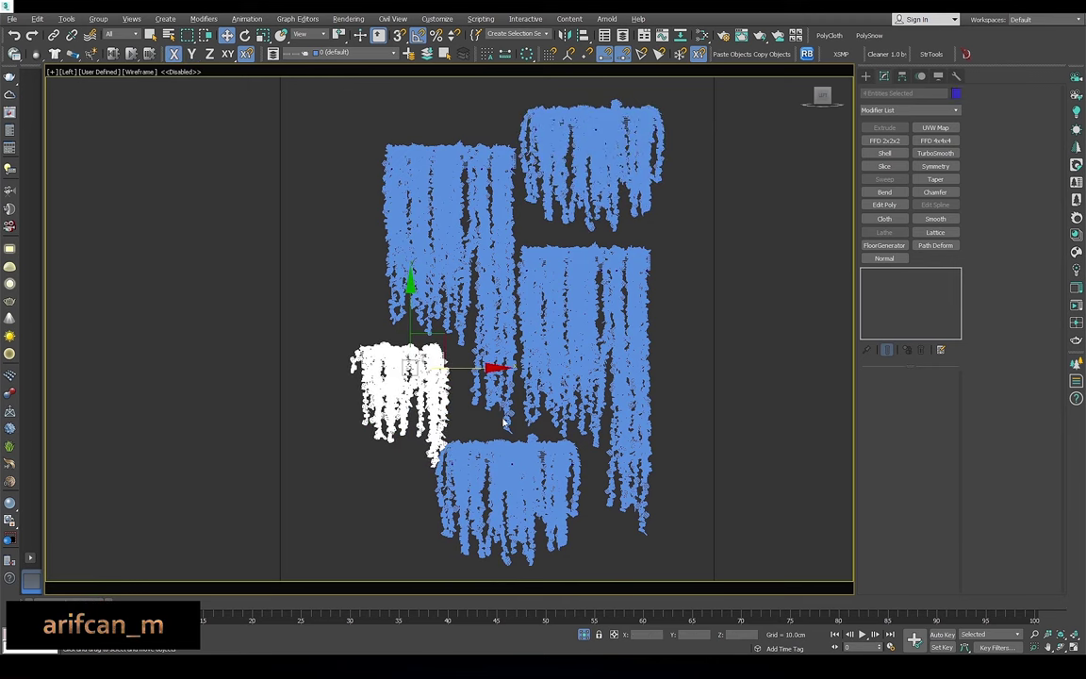
pyautogui.scroll(3, 512, 347)
pyautogui.click(511, 347)
pyautogui.scroll(-5, 424, 302)
pyautogui.scroll(2, 424, 301)
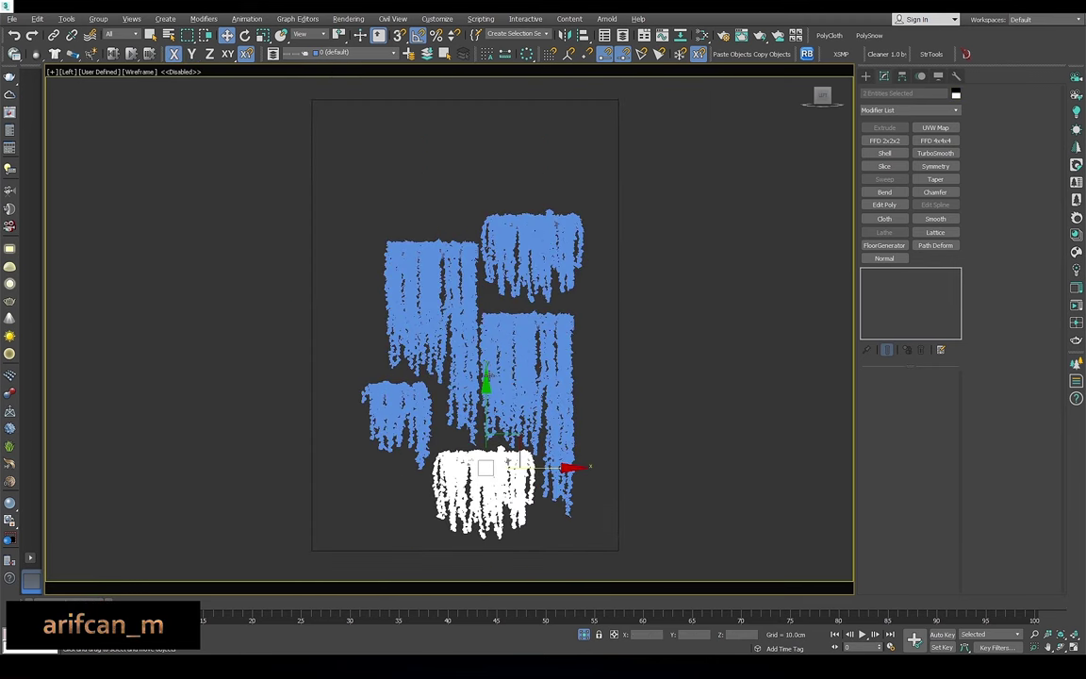
pyautogui.moveTo(465, 230); pyautogui.dragTo(479, 234, button='middle')
# Shift all the ivy clusters vertically and uniform-scale them to about 107%
pyautogui.moveTo(390, 487); pyautogui.dragTo(390, 487)
pyautogui.scroll(-4, 554, 327)
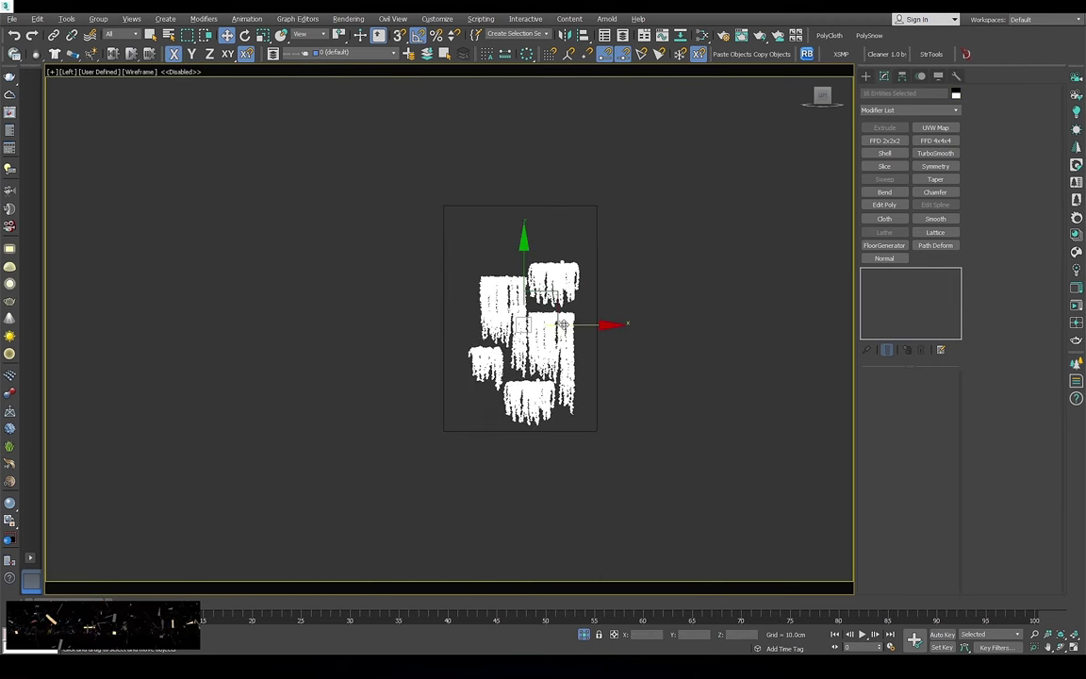
pyautogui.moveTo(521, 207); pyautogui.dragTo(579, 257)
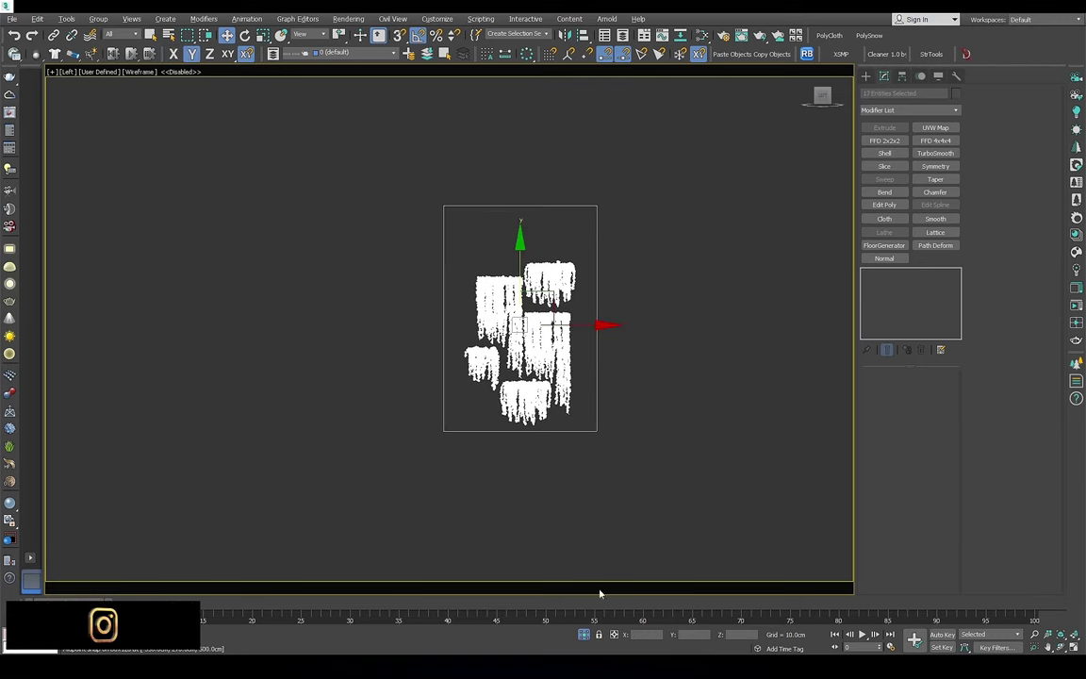
pyautogui.scroll(3, 541, 262)
pyautogui.moveTo(462, 231); pyautogui.dragTo(334, 428)
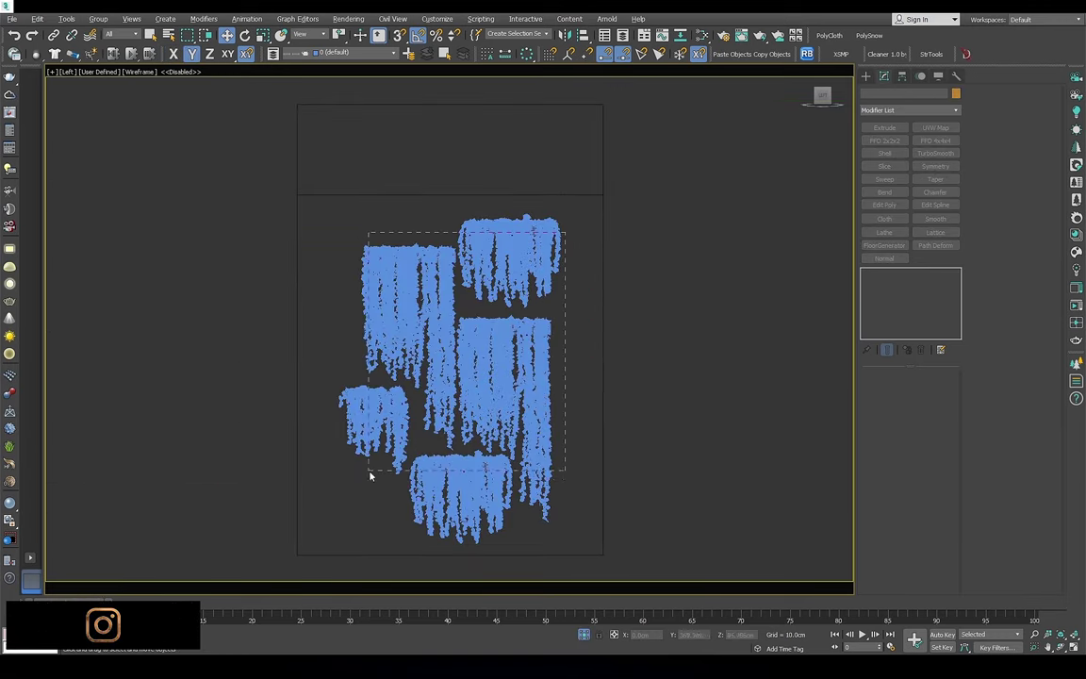
pyautogui.press('r')
pyautogui.moveTo(500, 322); pyautogui.dragTo(468, 334)
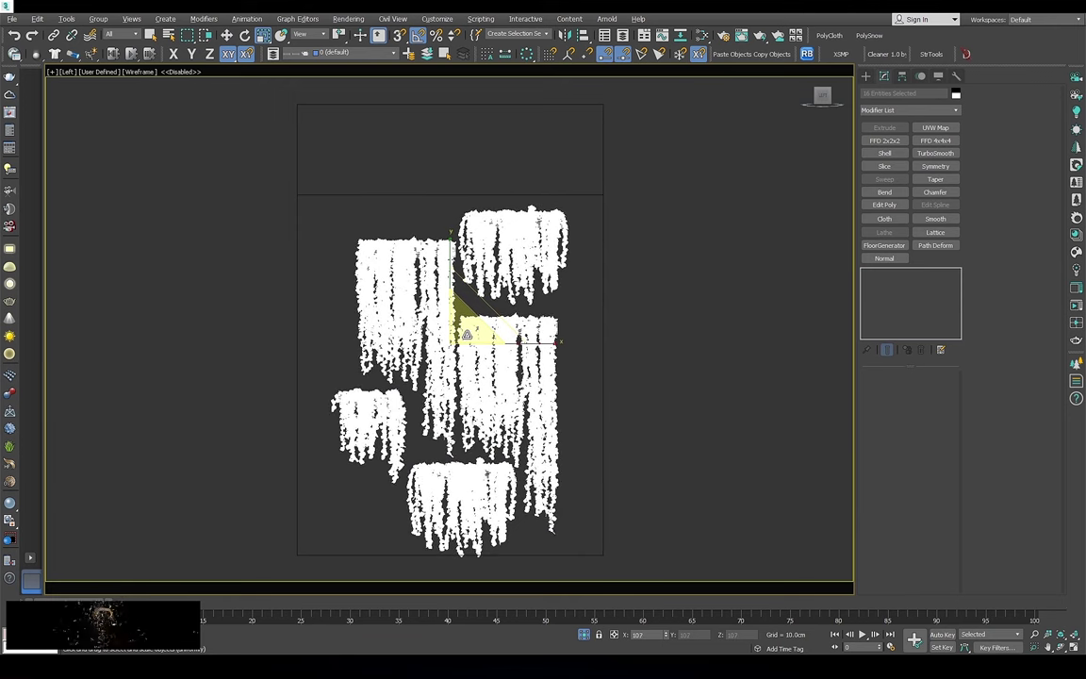
# Nudge the tall left ivy cluster slightly left to even the spacing
pyautogui.click(509, 217)
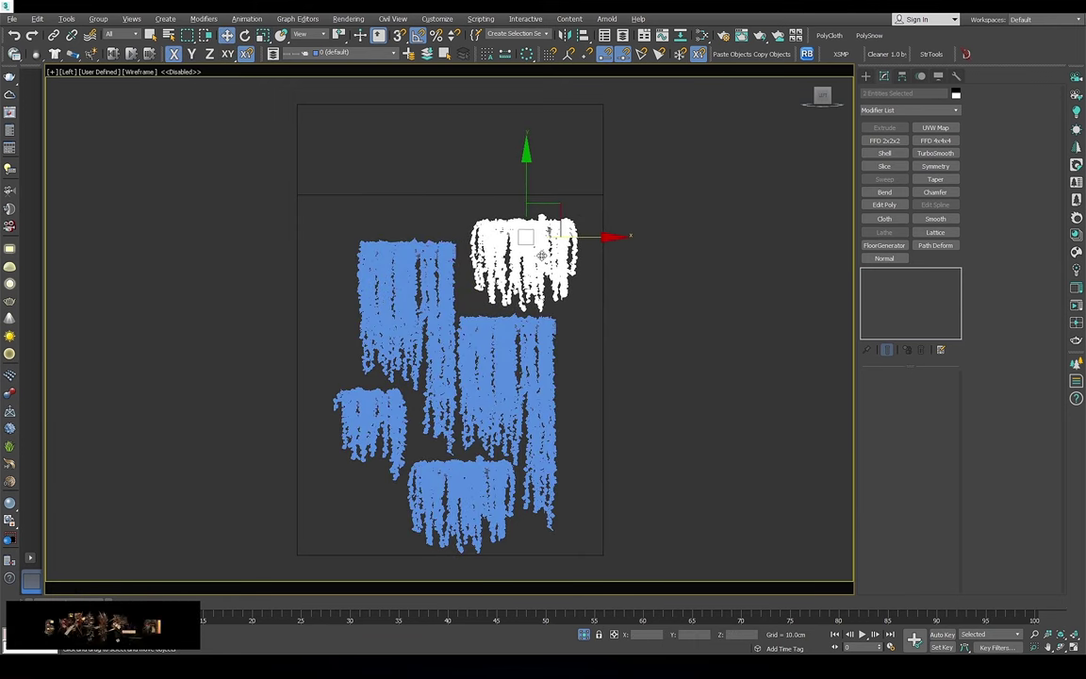
pyautogui.moveTo(405, 302); pyautogui.dragTo(401, 302)
pyautogui.click(352, 423)
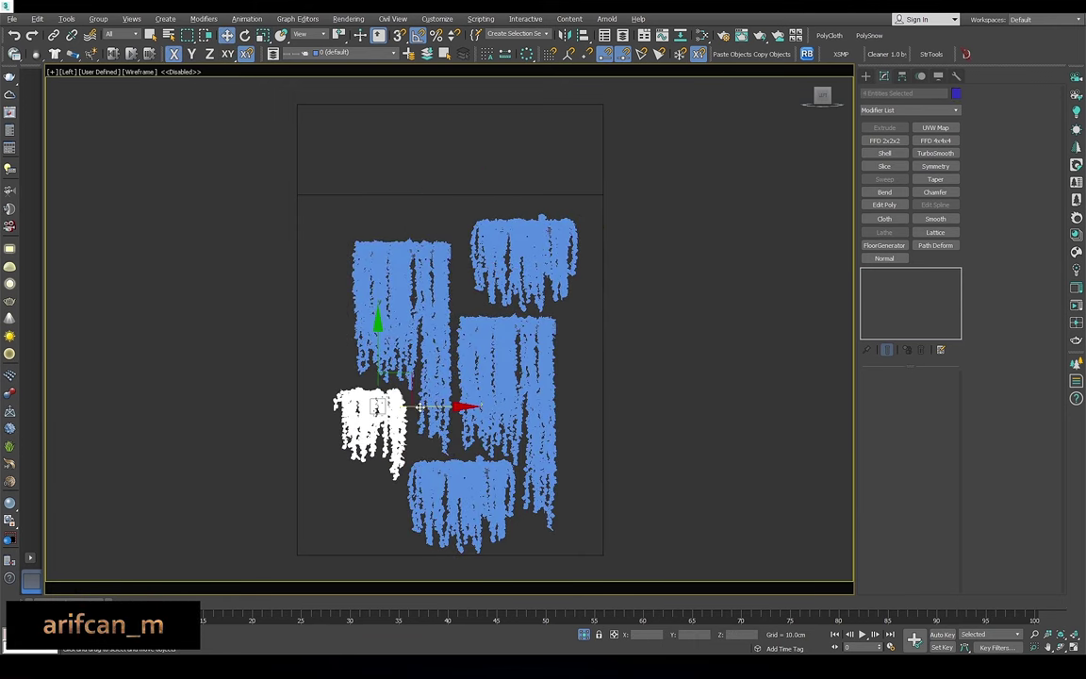
pyautogui.click(425, 507)
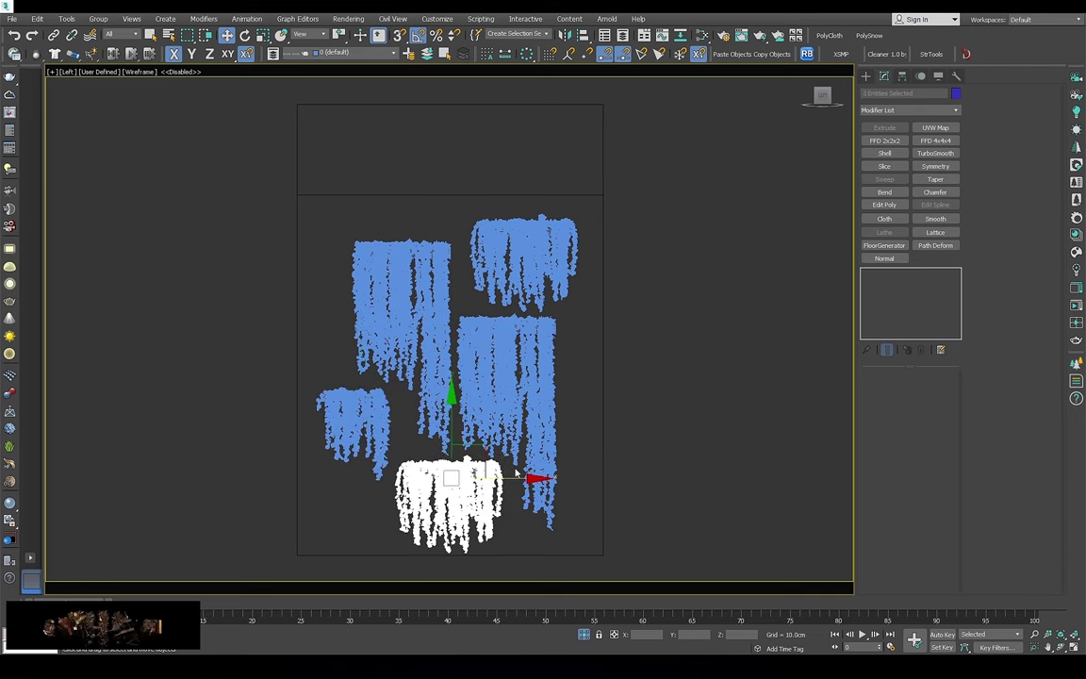
pyautogui.hotkey('ctrl', 'a')
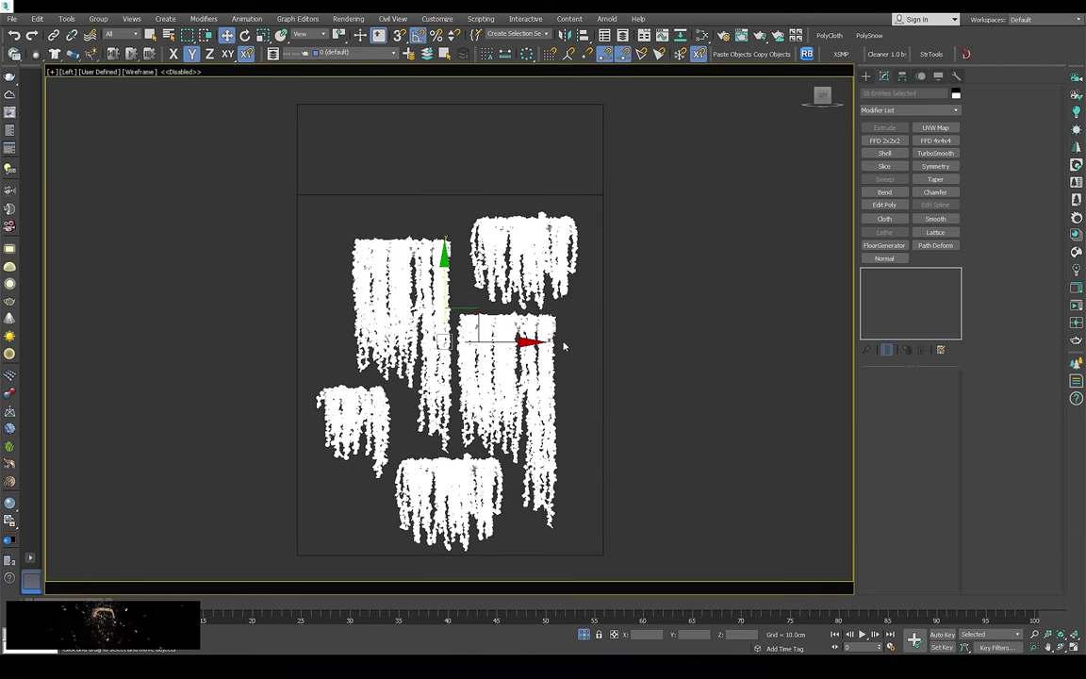
pyautogui.click(565, 321)
pyautogui.scroll(2, 565, 321)
pyautogui.click(551, 325)
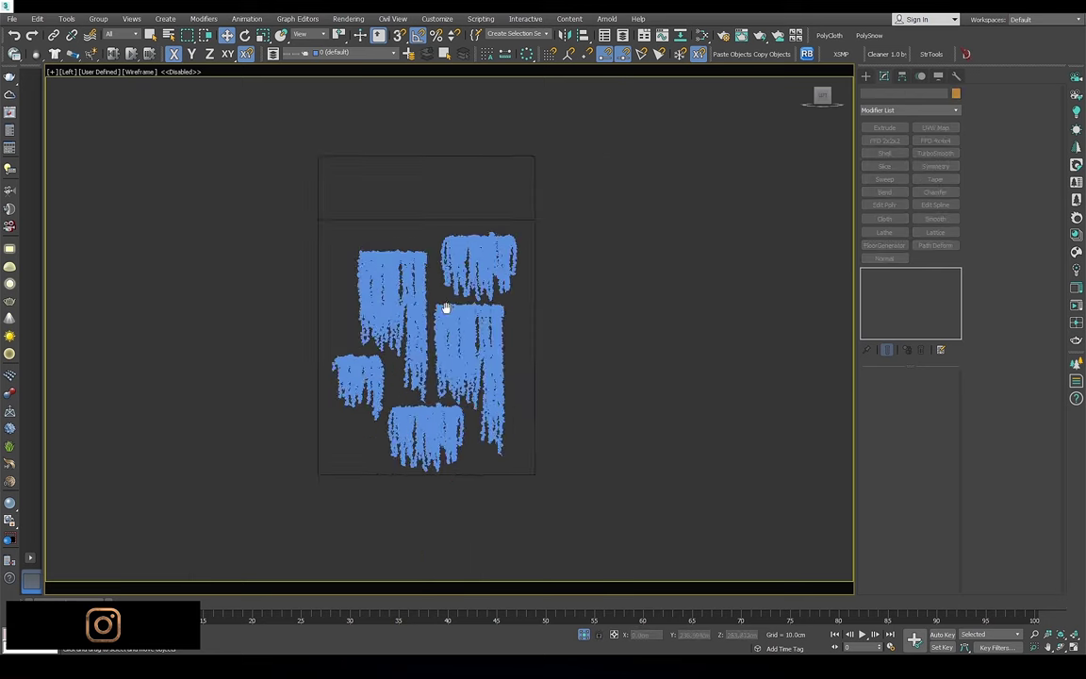
# View through Corona Camera007, exit isolation, and preview with a Corona interactive render
pyautogui.press('c')
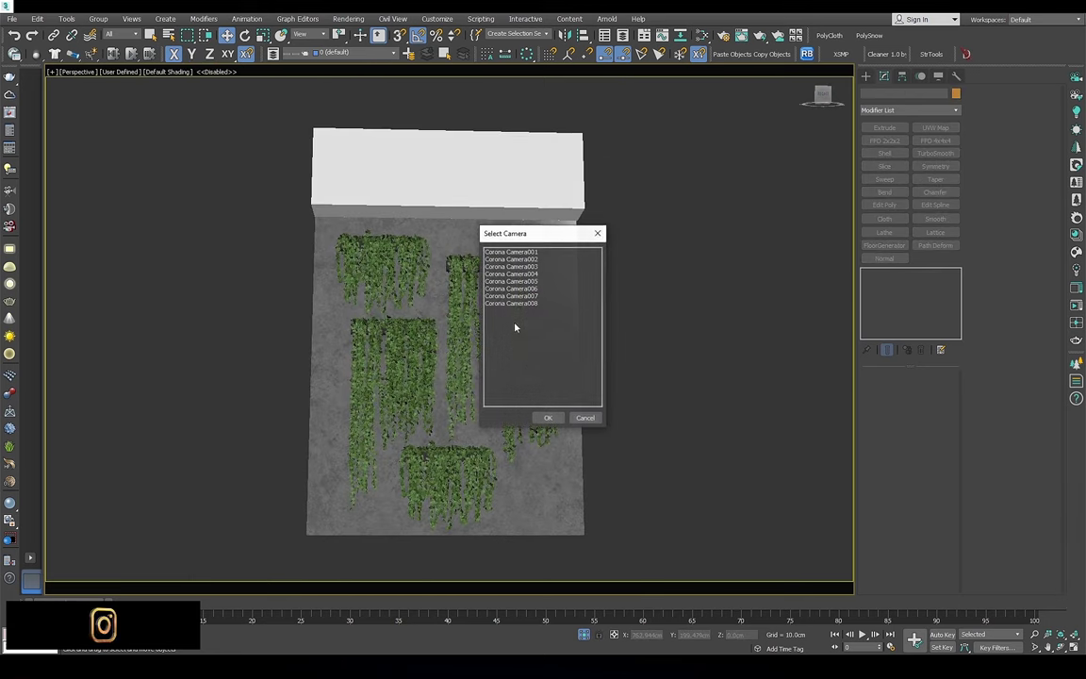
pyautogui.doubleClick(523, 300)
pyautogui.hotkey('alt', 'q')
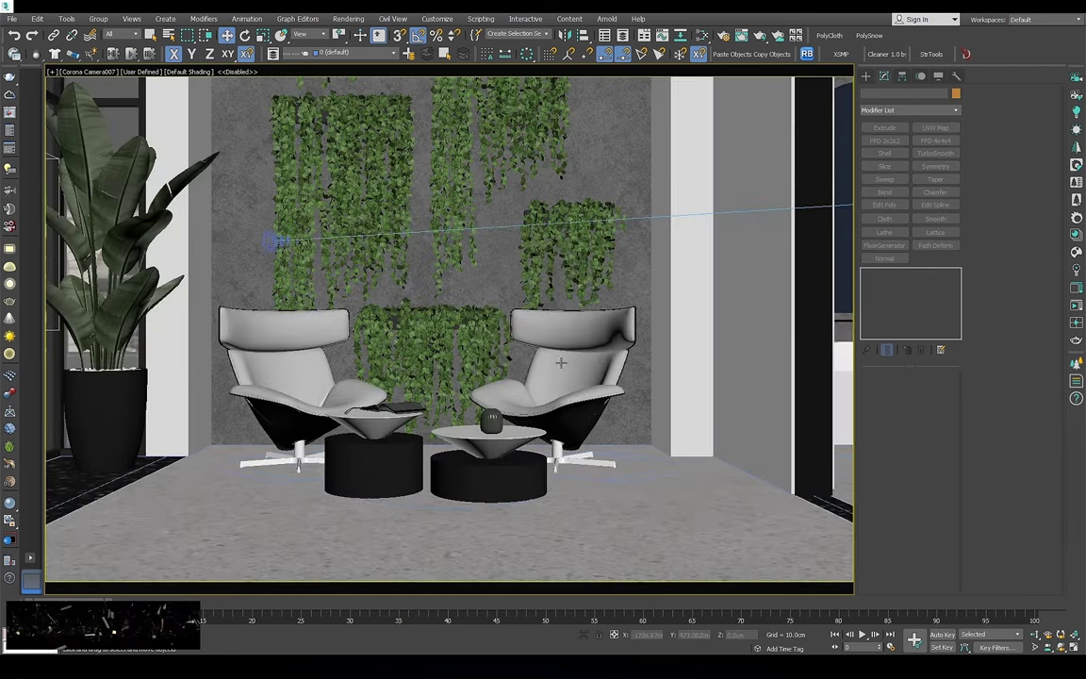
pyautogui.click(1078, 307)
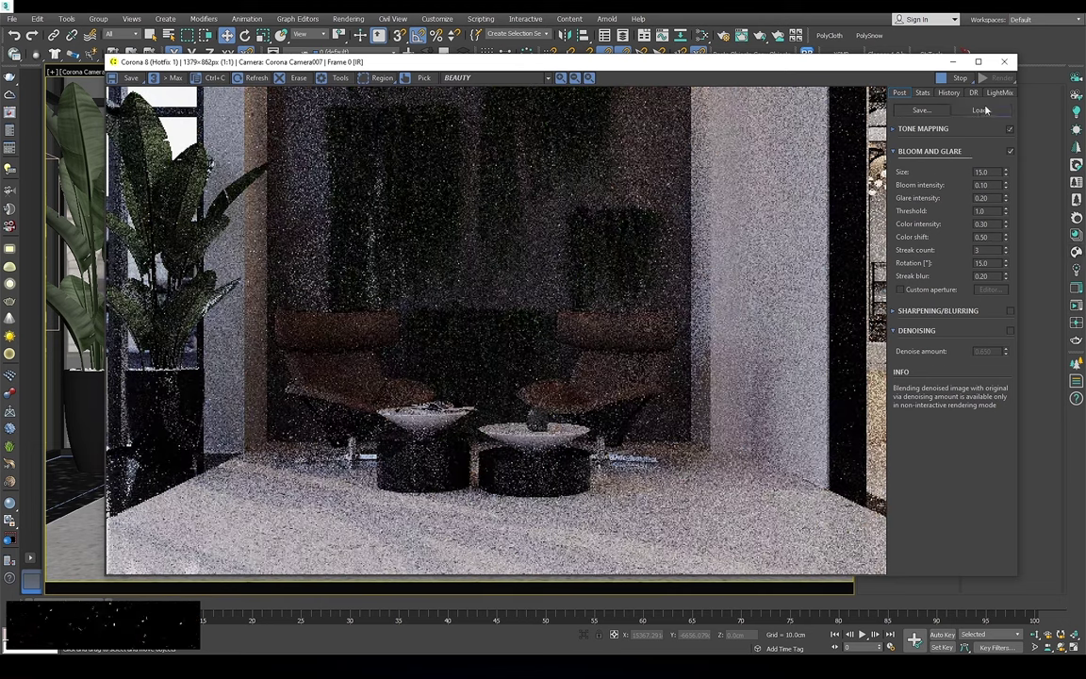
pyautogui.click(1004, 61)
# Open the Slate Material Editor and locate the ivy material node tree
pyautogui.press('m')
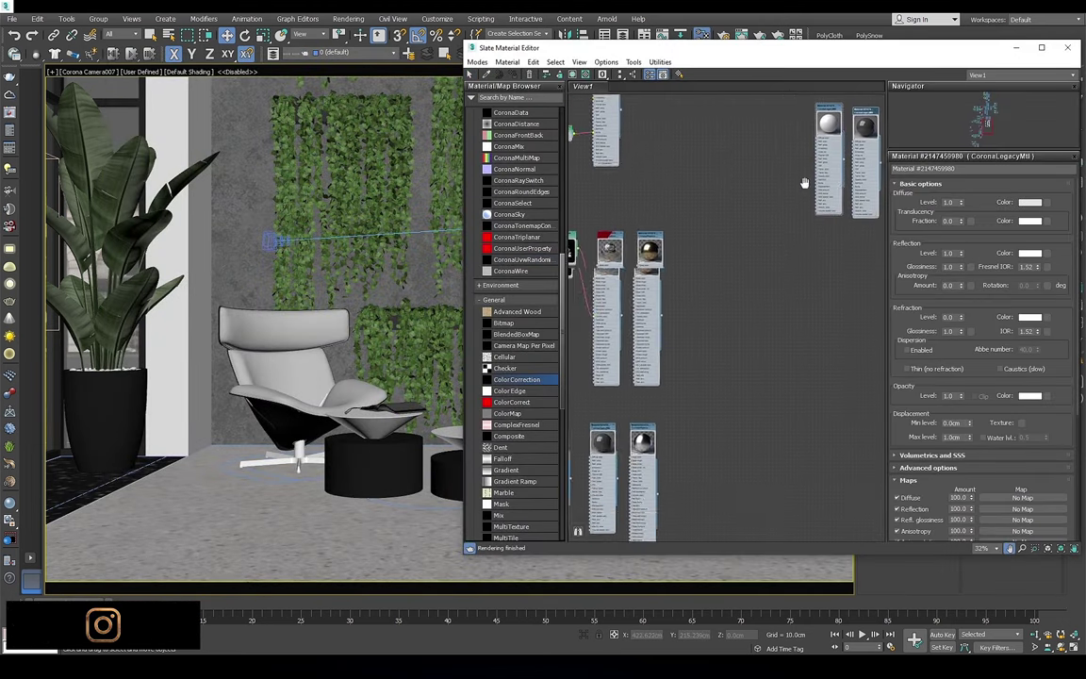
pyautogui.scroll(-3, 729, 329)
pyautogui.moveTo(729, 329); pyautogui.dragTo(700, 336, button='middle')
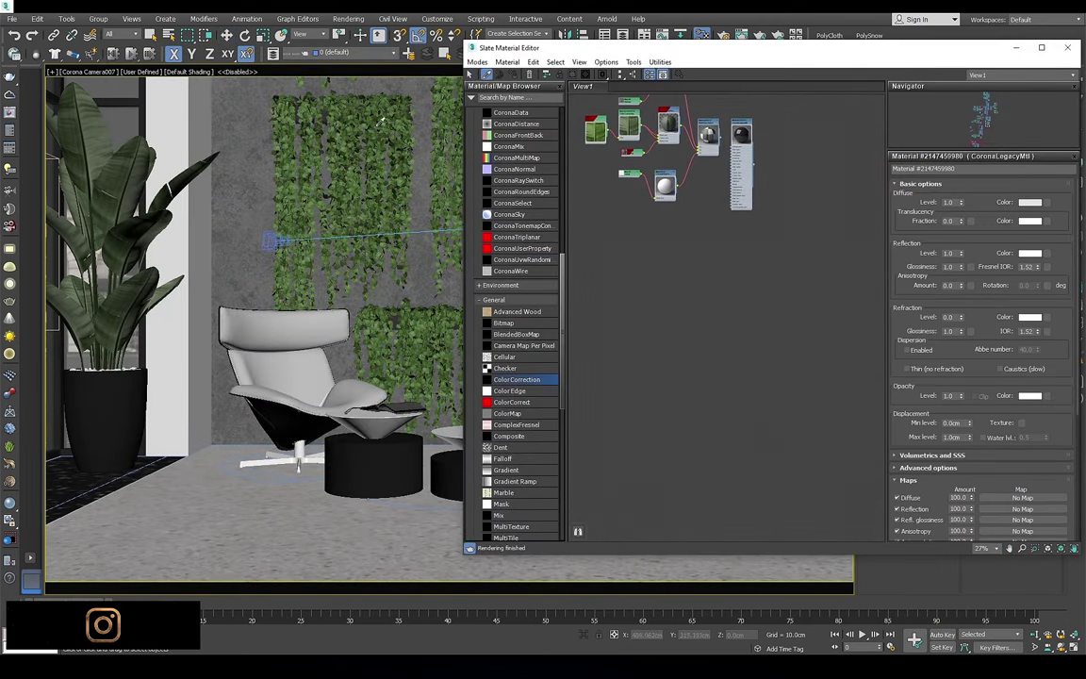
pyautogui.scroll(2, 702, 269)
pyautogui.scroll(1, 705, 262)
pyautogui.scroll(2, 707, 255)
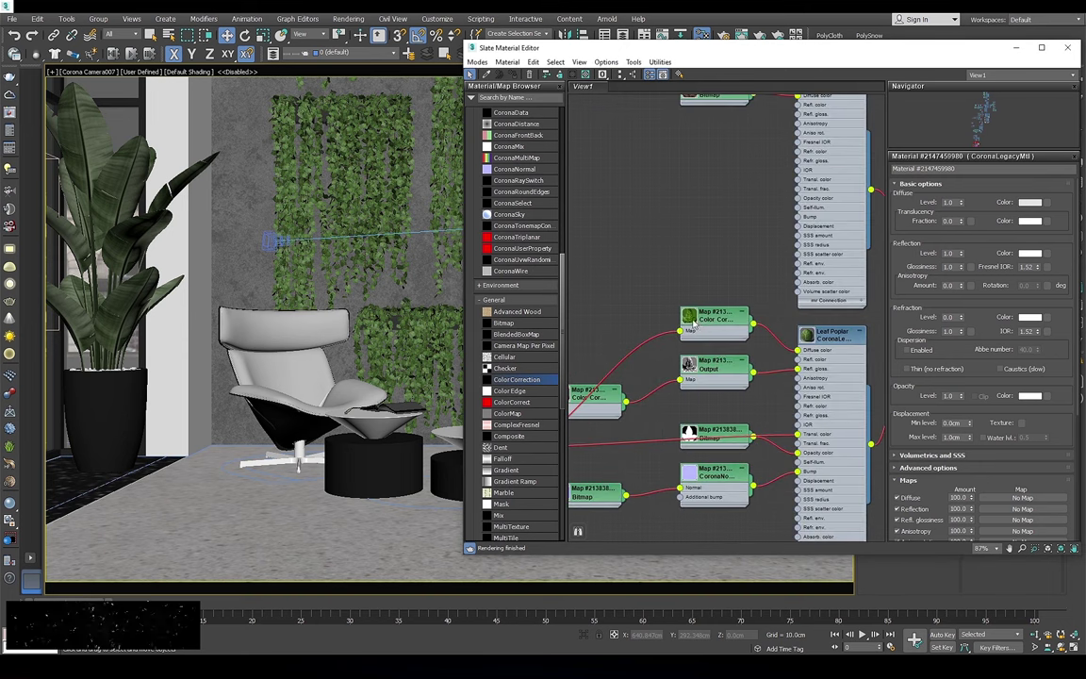
pyautogui.scroll(-2, 707, 251)
# Open the leaf map's Output parameters (RGB Level 2.0) and restart the interactive render
pyautogui.moveTo(603, 283); pyautogui.dragTo(641, 299, button='middle')
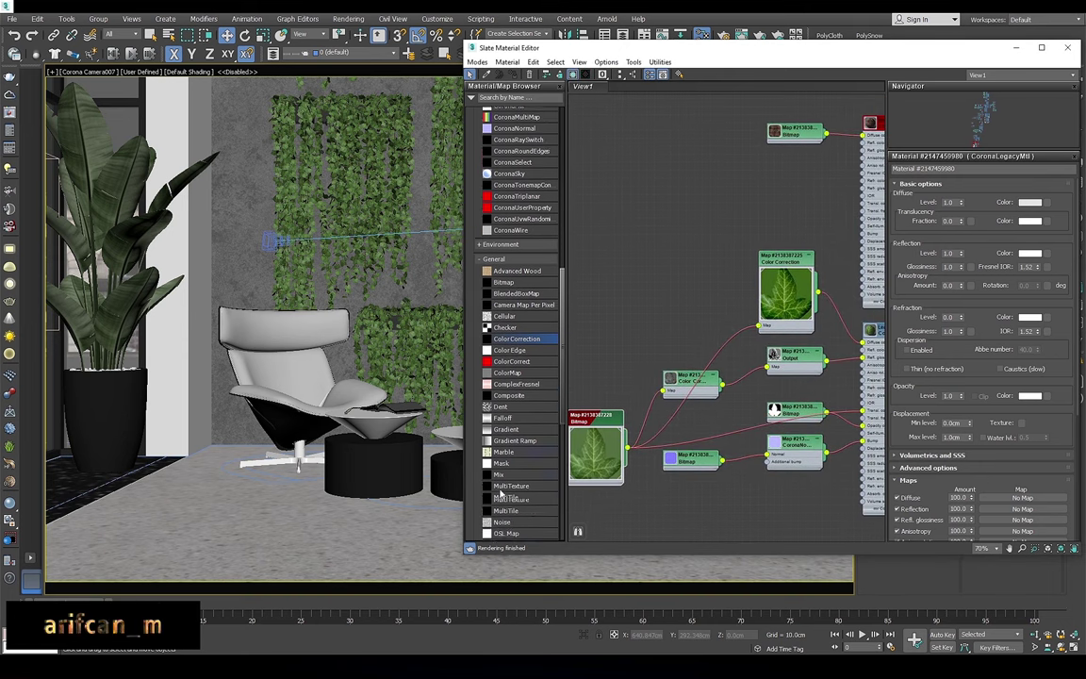
pyautogui.doubleClick(644, 285)
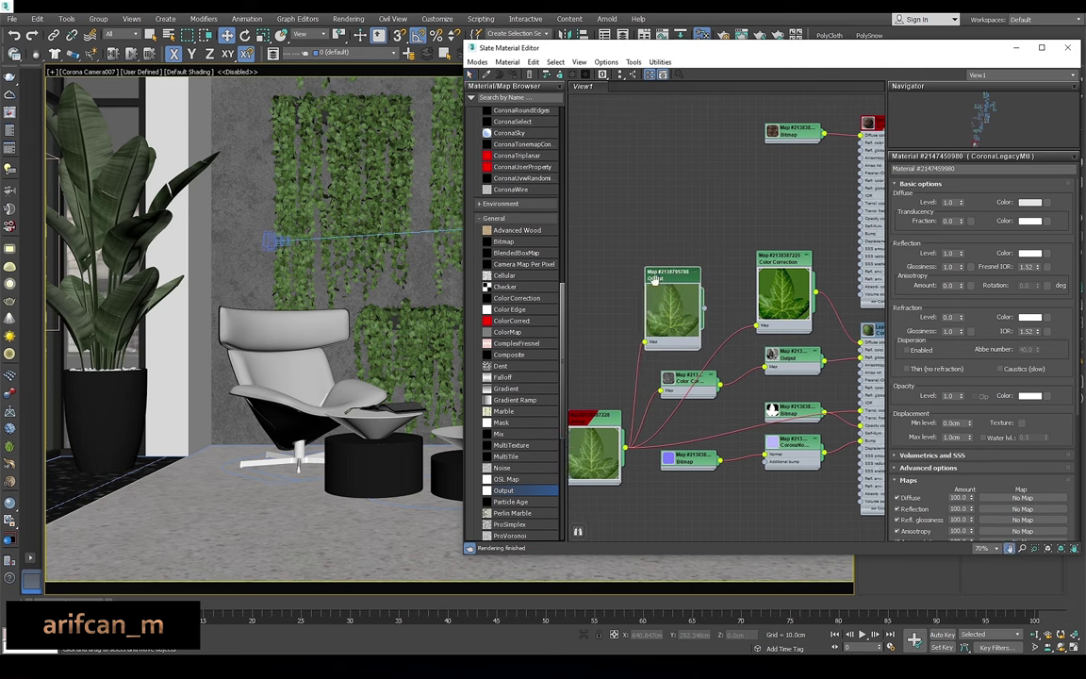
pyautogui.moveTo(718, 296); pyautogui.dragTo(641, 294, button='middle')
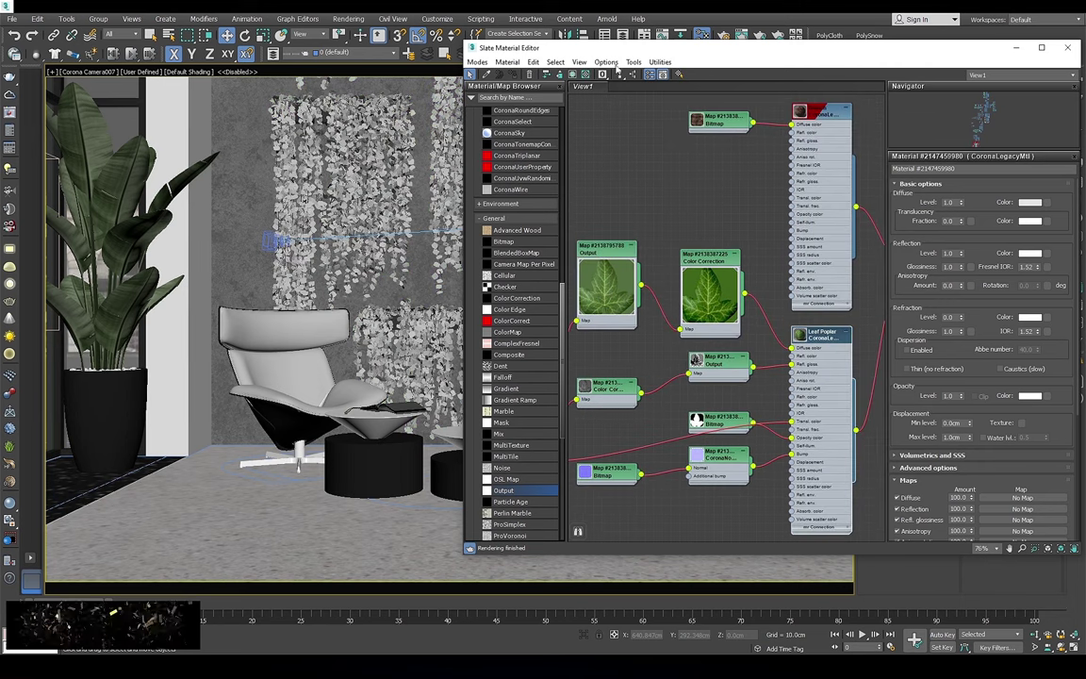
pyautogui.doubleClick(614, 257)
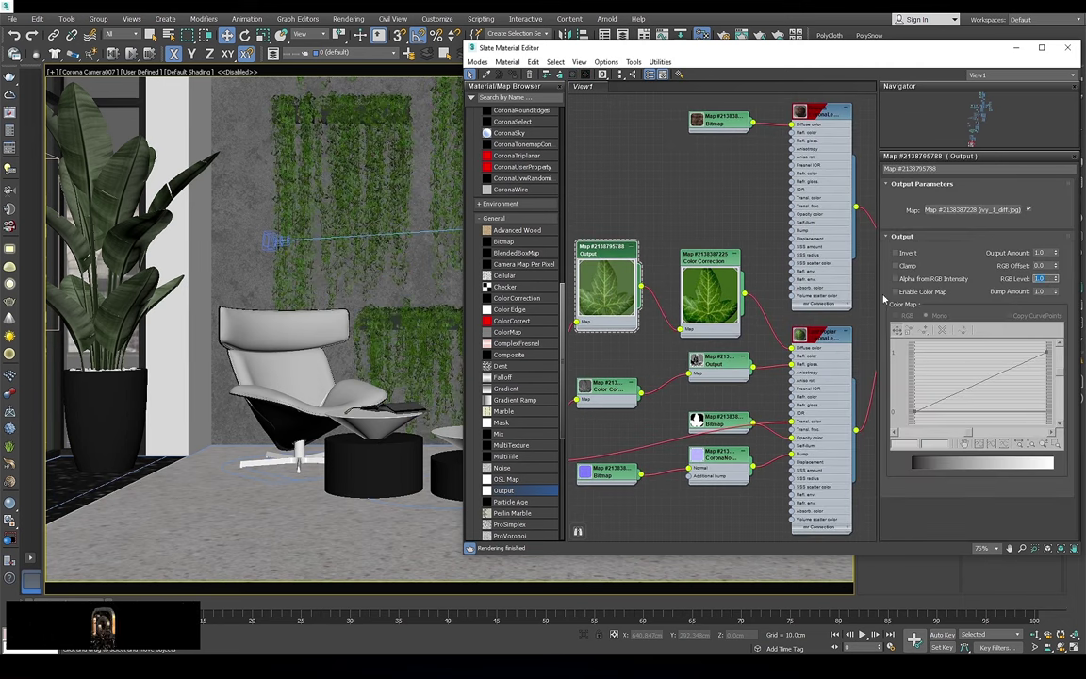
pyautogui.write('2')
pyautogui.moveTo(871, 49); pyautogui.dragTo(702, 62)
pyautogui.click(1074, 306)
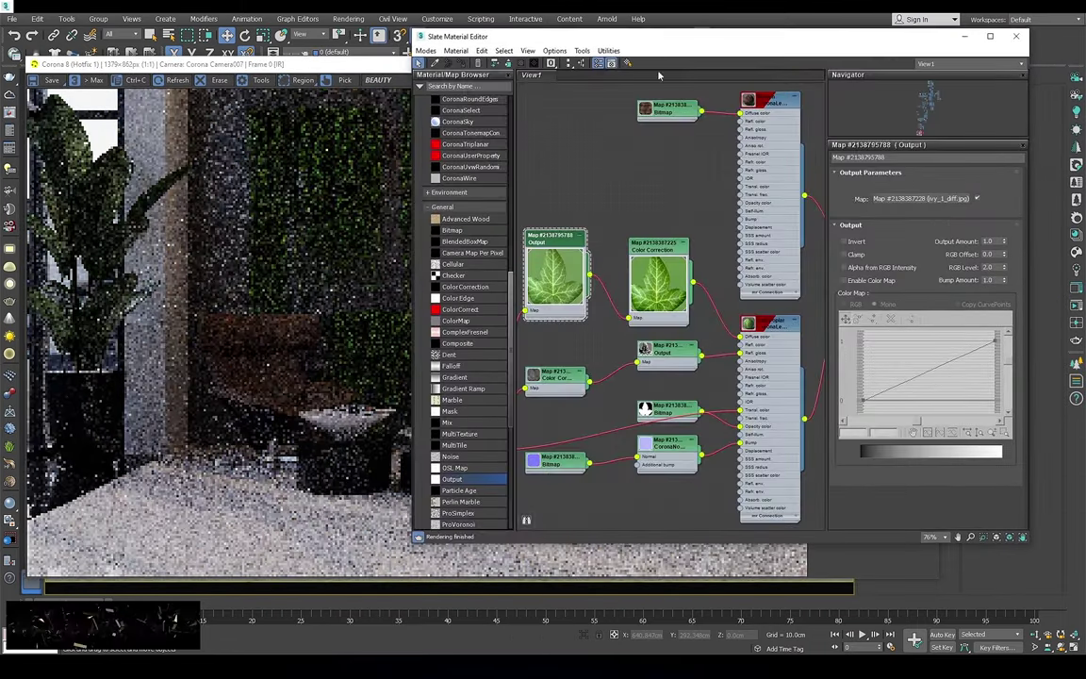
# In Color Correction, reset contrast to 0.0 and lower saturation to -40
pyautogui.doubleClick(658, 278)
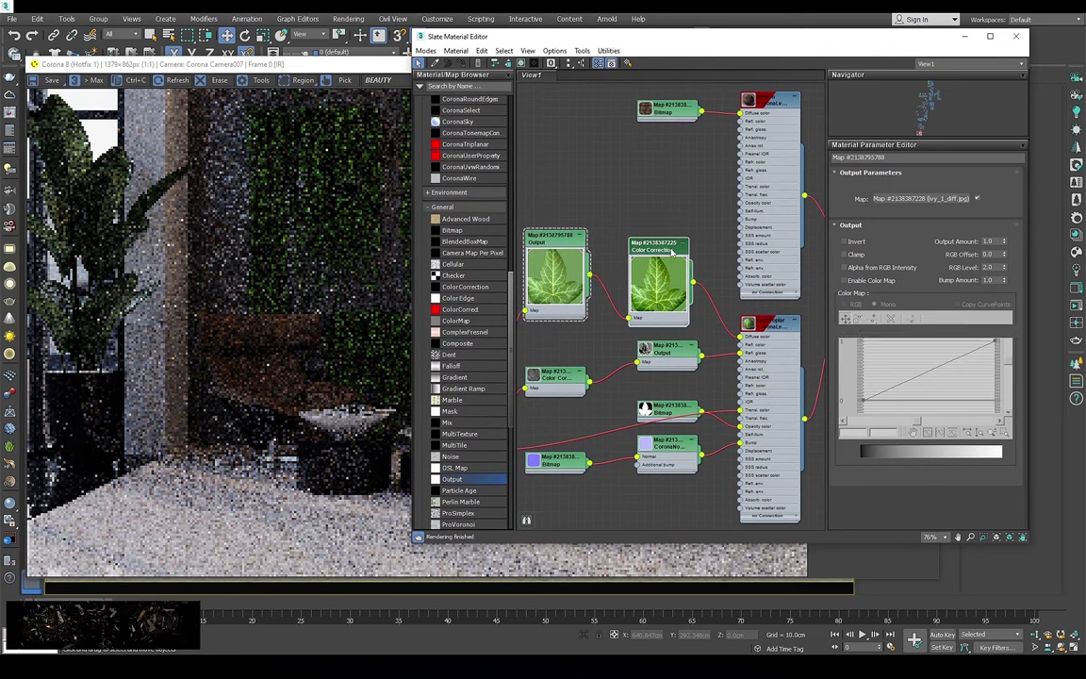
pyautogui.moveTo(935, 442); pyautogui.dragTo(929, 443)
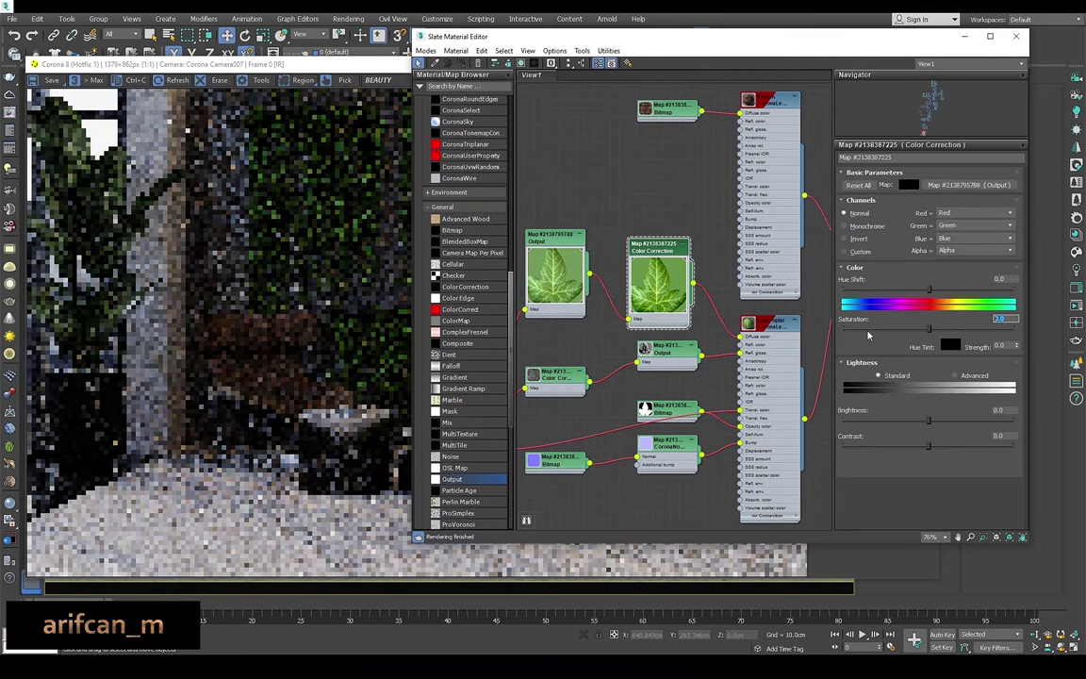
pyautogui.write('-30')
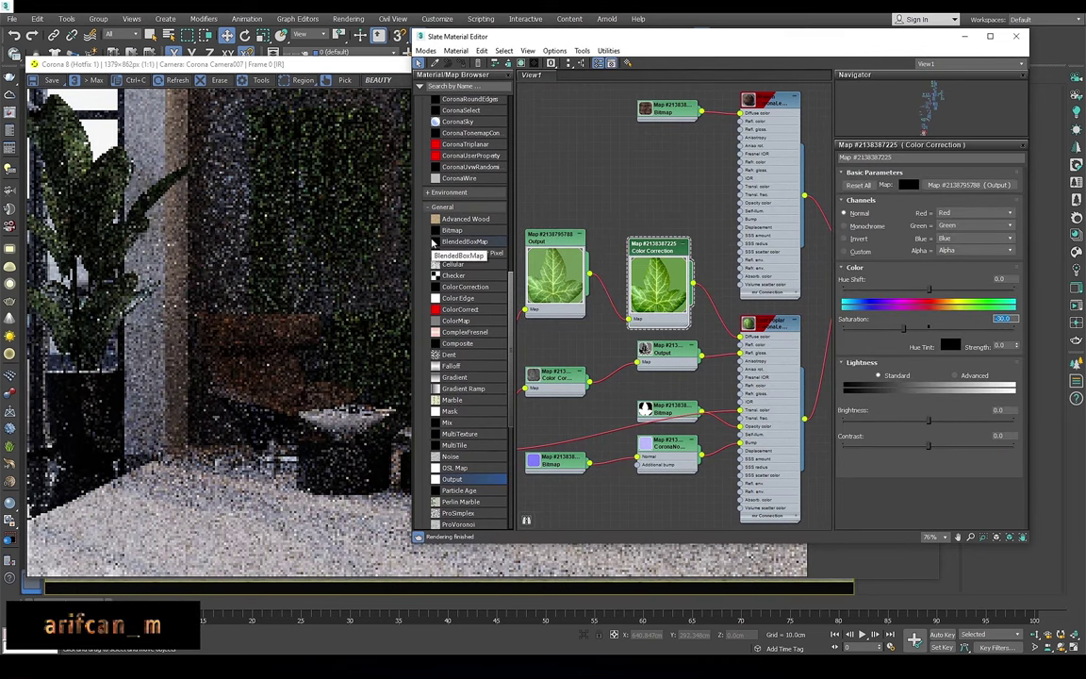
pyautogui.write('-50')
pyautogui.press('Return')
pyautogui.doubleClick(556, 275)
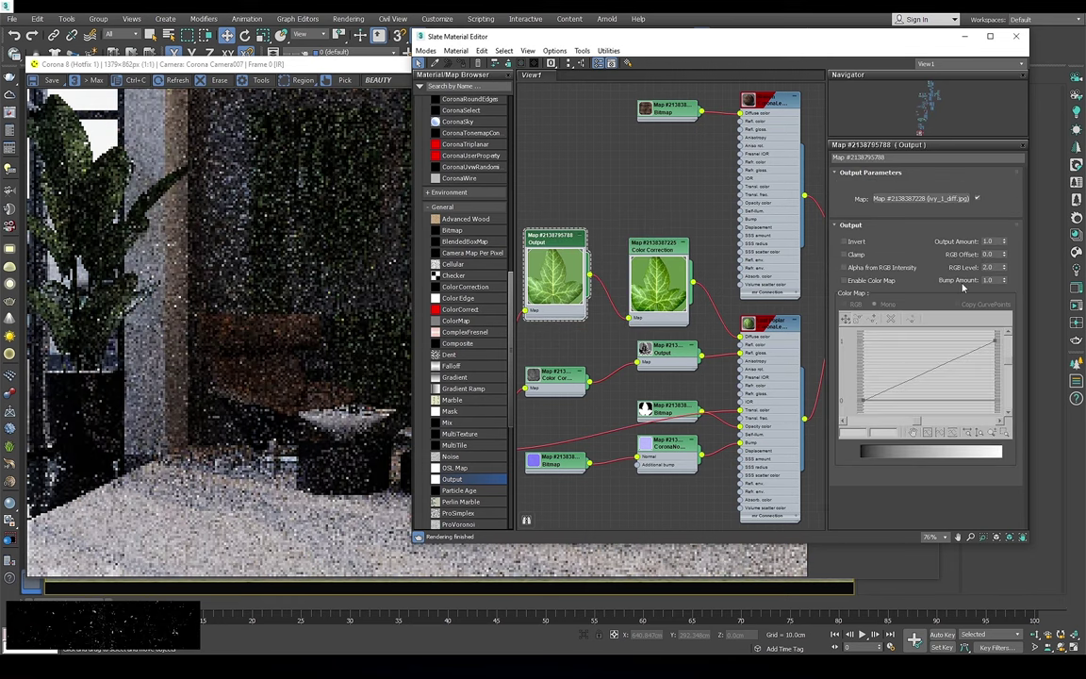
pyautogui.doubleClick(658, 278)
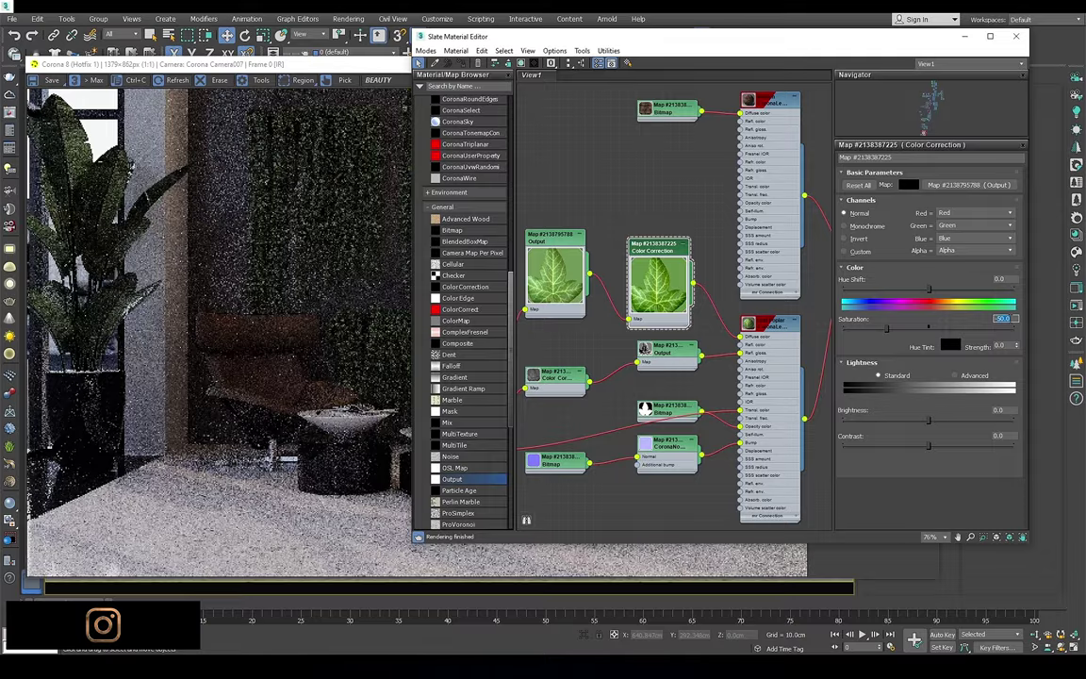
pyautogui.click(377, 293)
pyautogui.scroll(2, 457, 292)
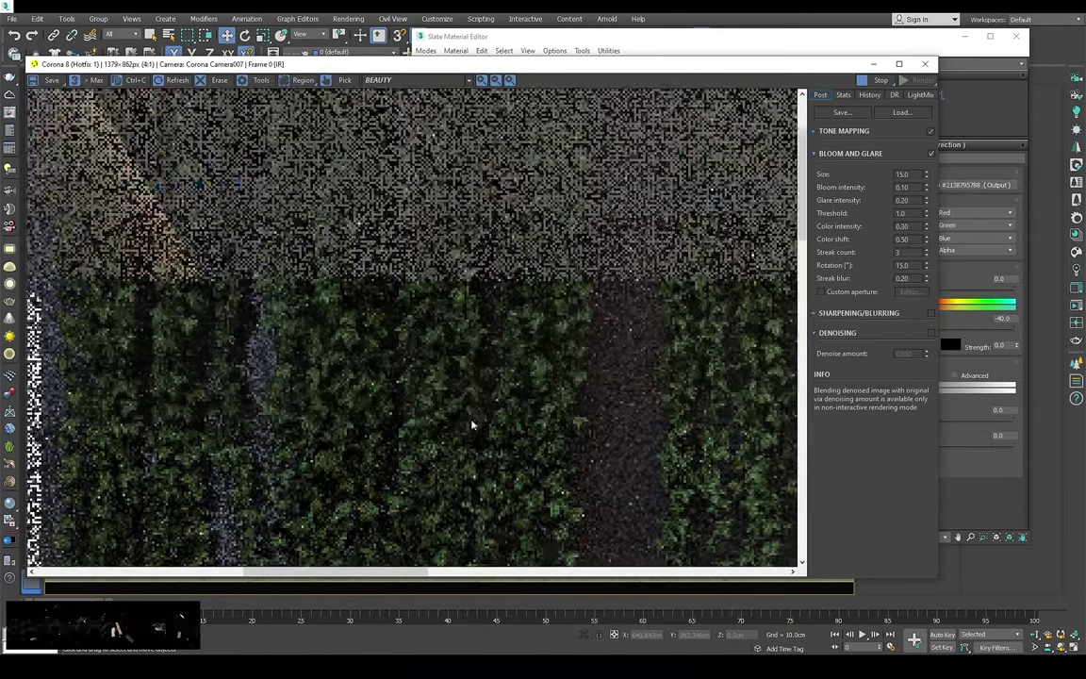
pyautogui.scroll(-2, 456, 292)
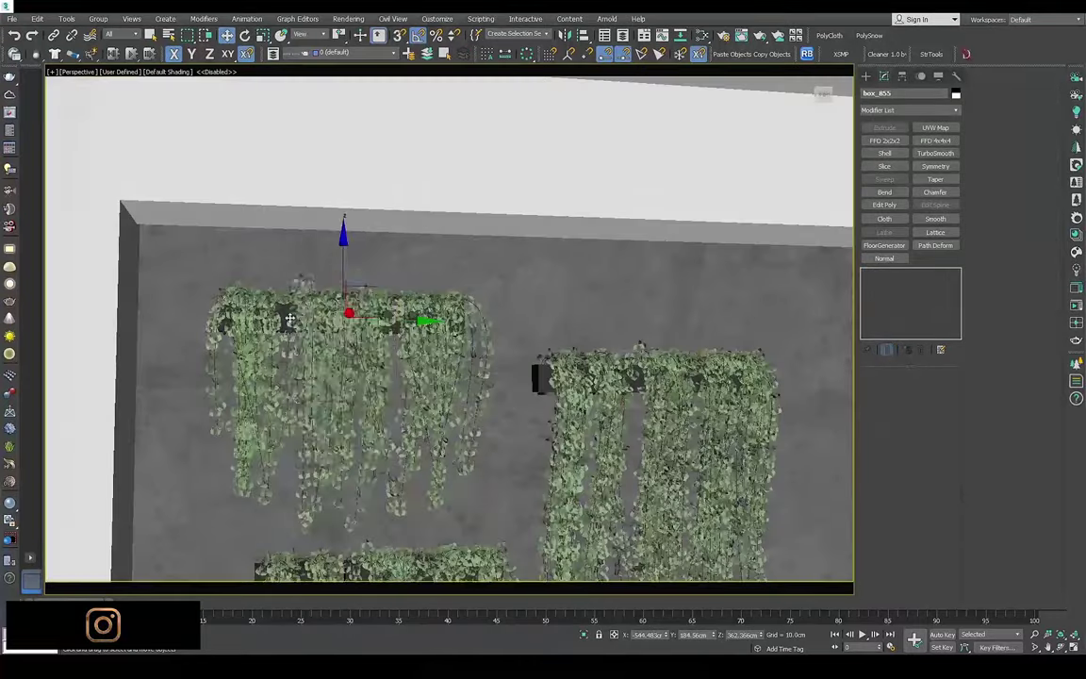
# In wireframe Left view, clone the Corona light along the row and raise it to about 108.9 cm
pyautogui.rightClick(291, 321)
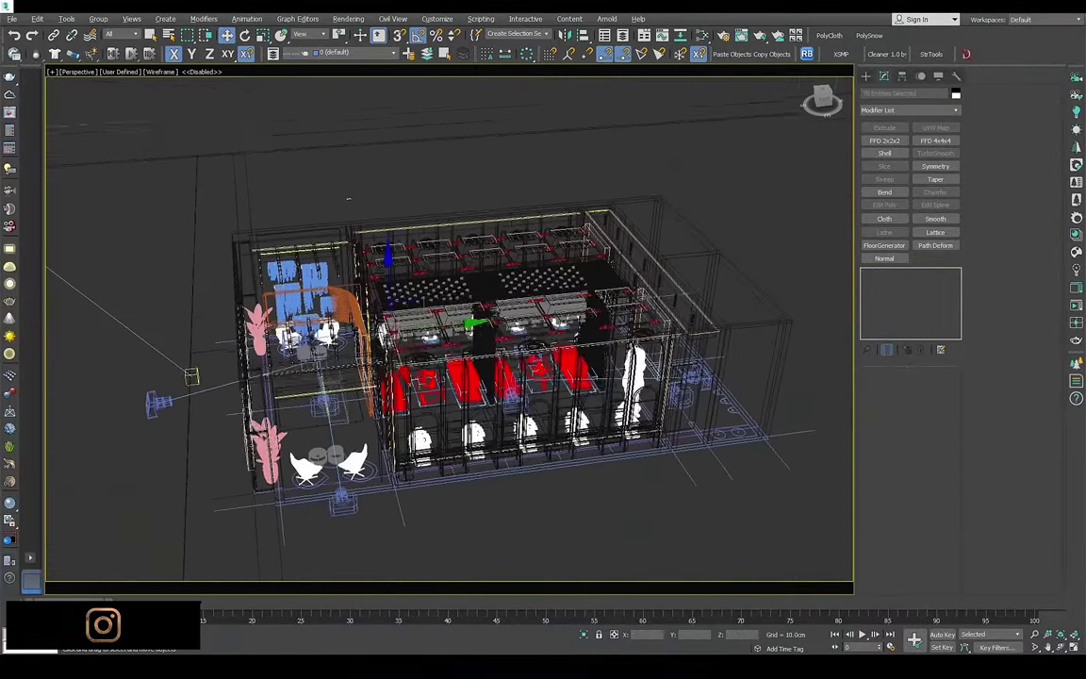
pyautogui.keyDown('alt'); pyautogui.moveTo(390, 541); pyautogui.dragTo(453, 184, button='middle'); pyautogui.keyUp('alt')
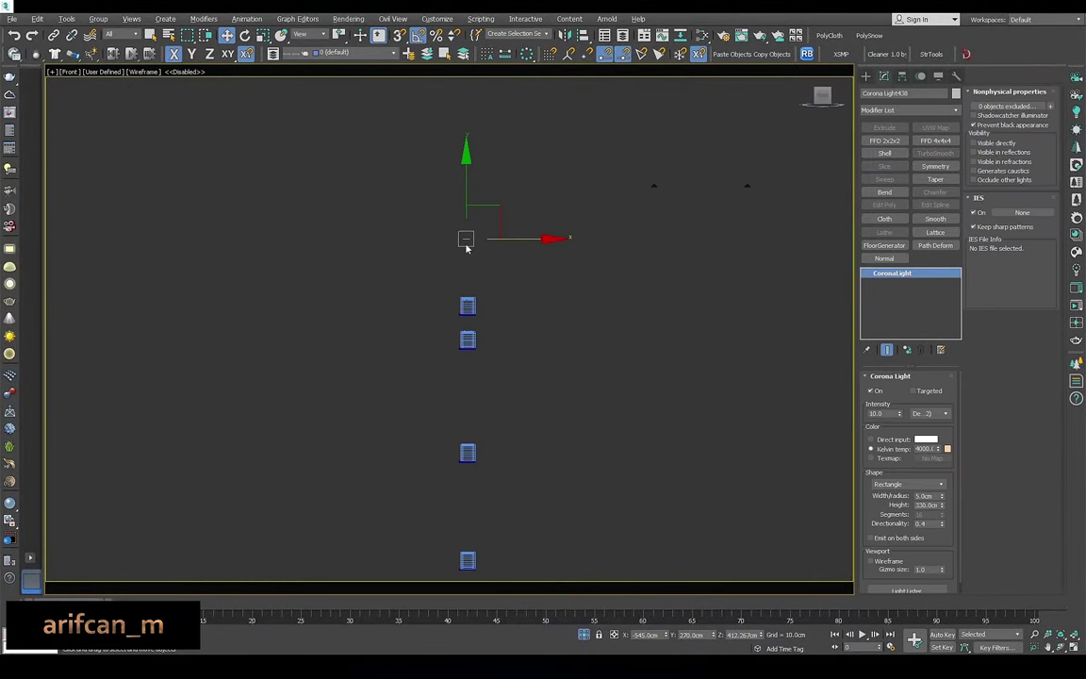
pyautogui.press('l')
pyautogui.scroll(3, 465, 273)
pyautogui.moveTo(465, 298)
pyautogui.keyDown('shift'); pyautogui.mouseDown()
pyautogui.moveTo(494, 337)
pyautogui.moveTo(649, 365)
pyautogui.mouseUp(); pyautogui.keyUp('shift')
pyautogui.click(543, 383)
pyautogui.scroll(3, 649, 370)
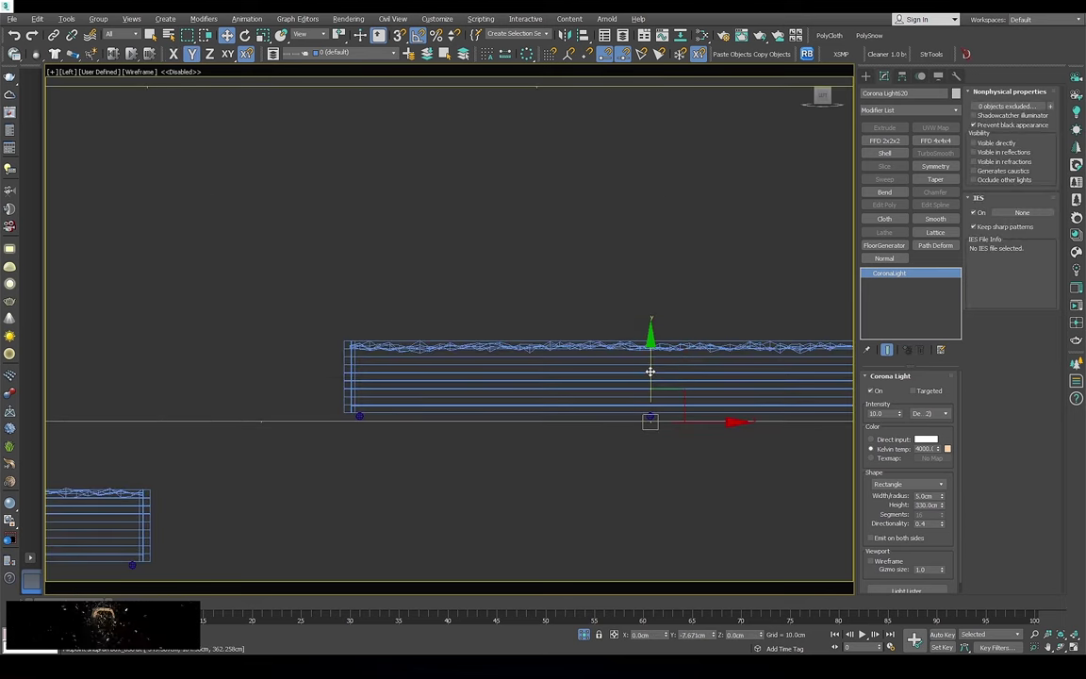
pyautogui.scroll(-3, 650, 371)
pyautogui.moveTo(933, 544); pyautogui.dragTo(943, 510)
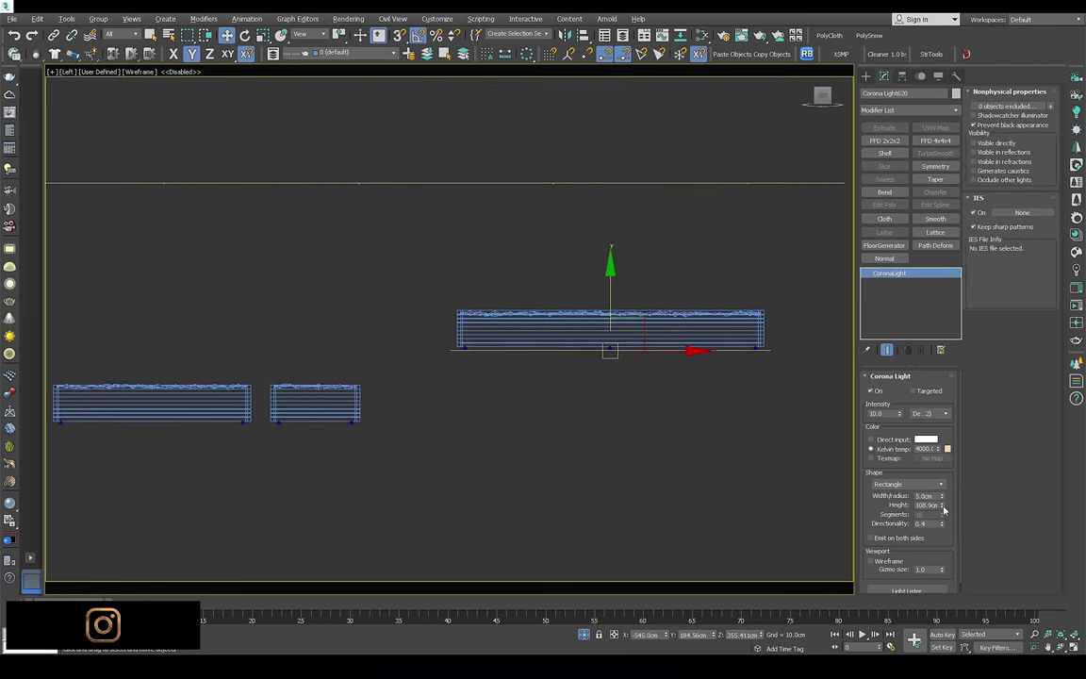
# Clone a copy of the Corona light under the left planter box
pyautogui.keyDown('alt'); pyautogui.moveTo(664, 351); pyautogui.dragTo(531, 323, button='middle'); pyautogui.keyUp('alt')
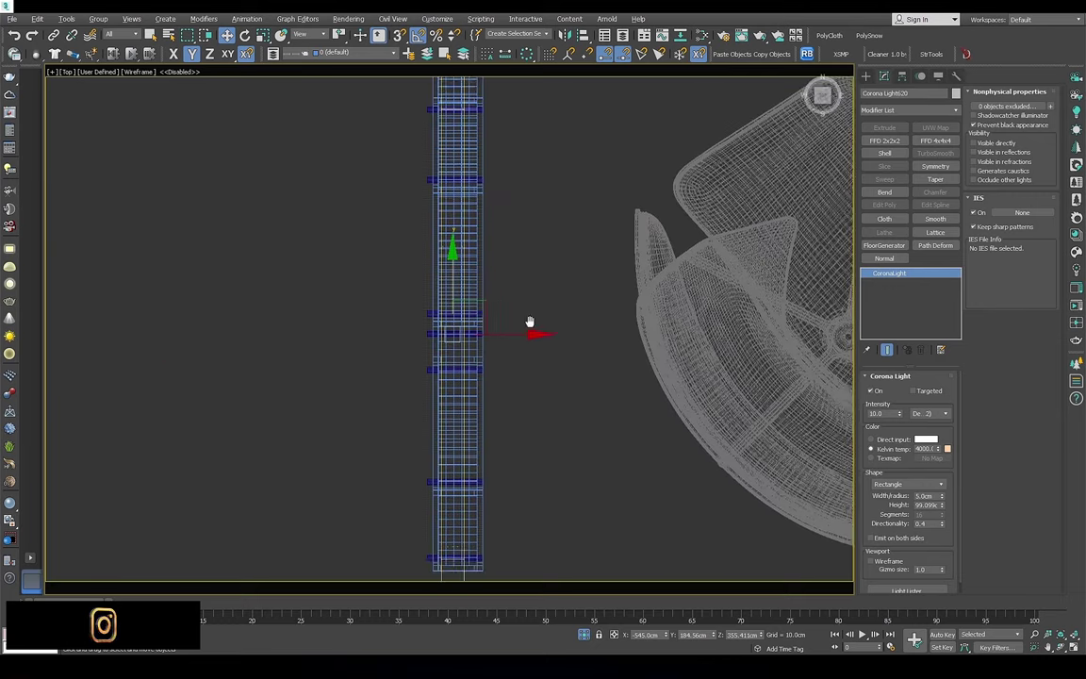
pyautogui.press('f')
pyautogui.scroll(-2, 537, 294)
pyautogui.press('l')
pyautogui.scroll(-2, 761, 277)
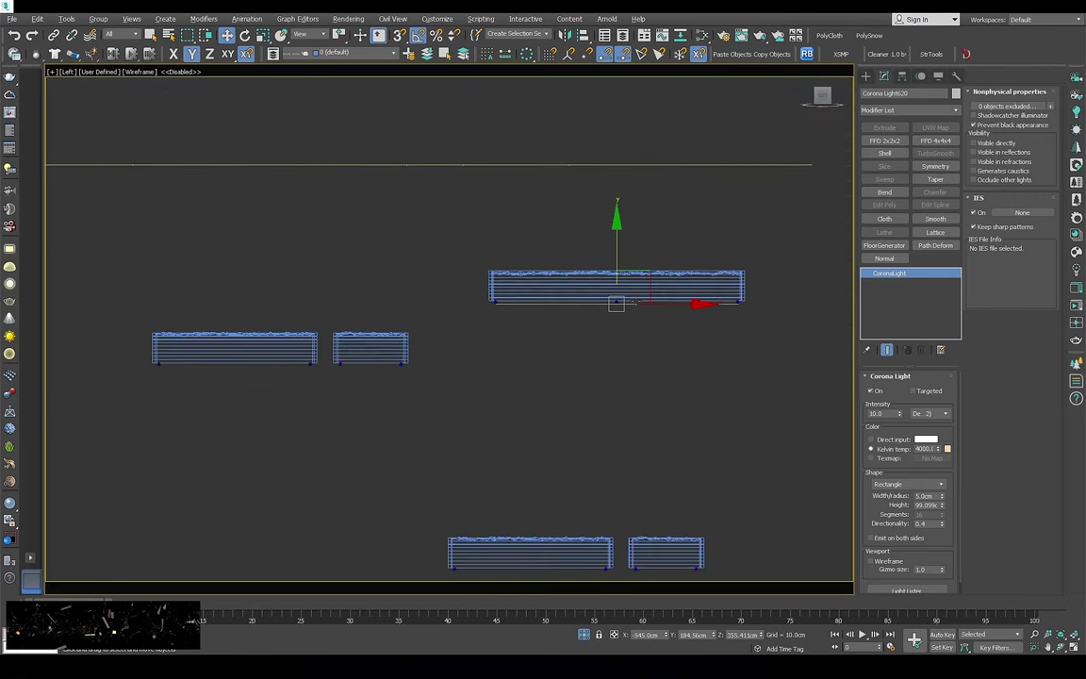
pyautogui.keyDown('shift'); pyautogui.moveTo(619, 303); pyautogui.dragTo(256, 358); pyautogui.keyUp('shift')
pyautogui.click(544, 380)
# Clone two more light copies under the next neighbouring planter boxes
pyautogui.scroll(2, 243, 309)
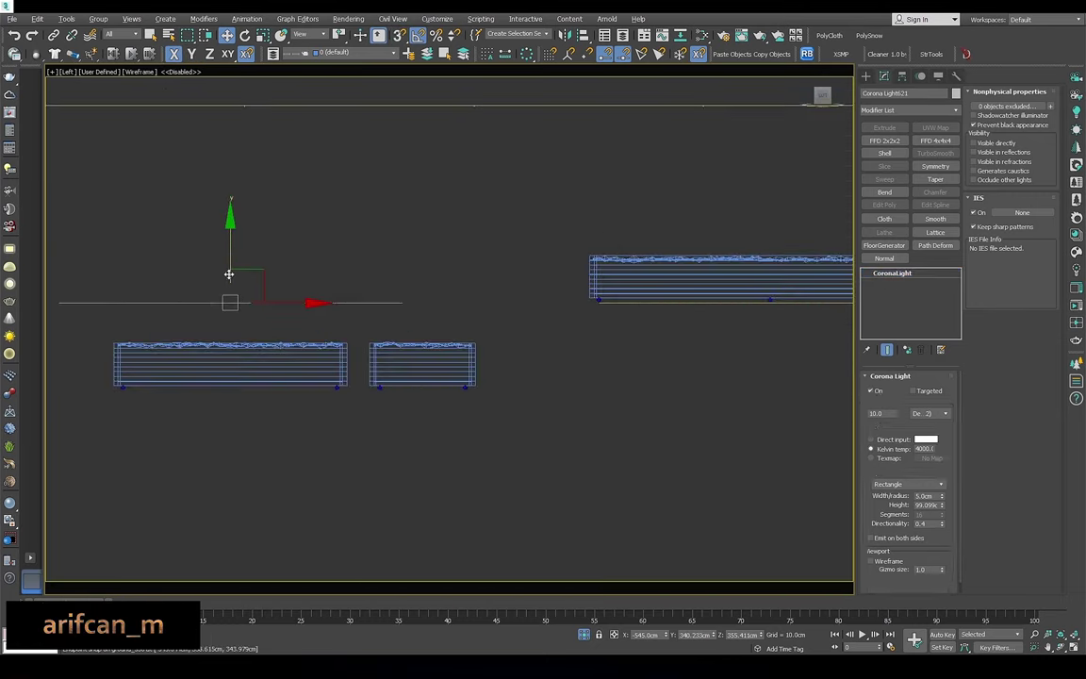
pyautogui.press('z')
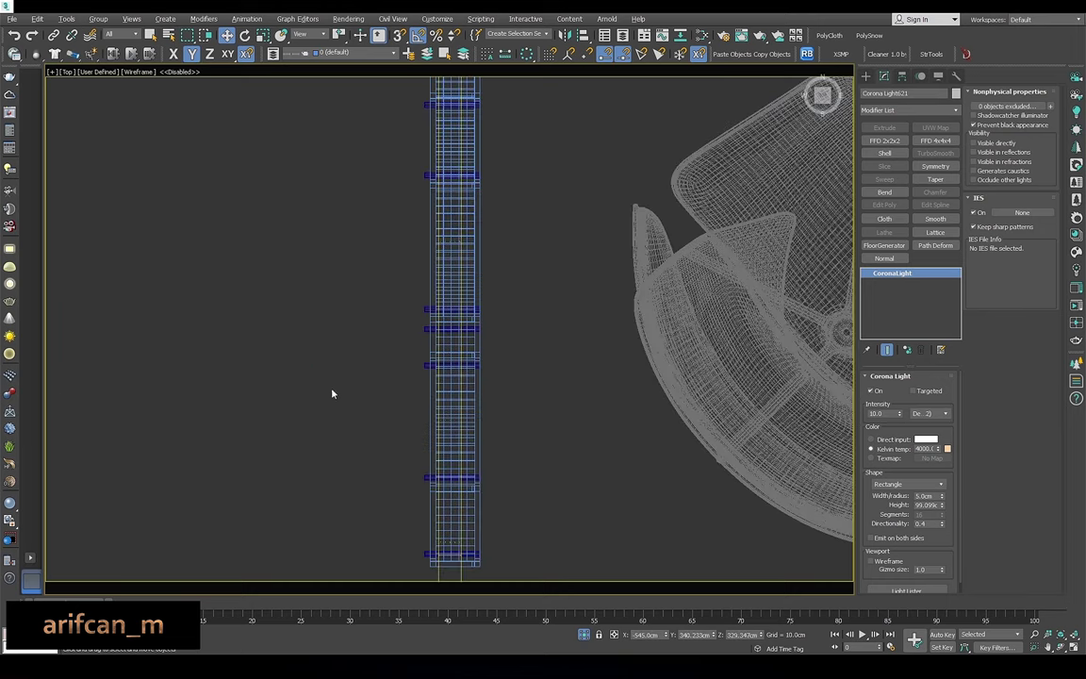
pyautogui.press('r')
pyautogui.moveTo(565, 377); pyautogui.dragTo(412, 390, button='middle')
pyautogui.press('w')
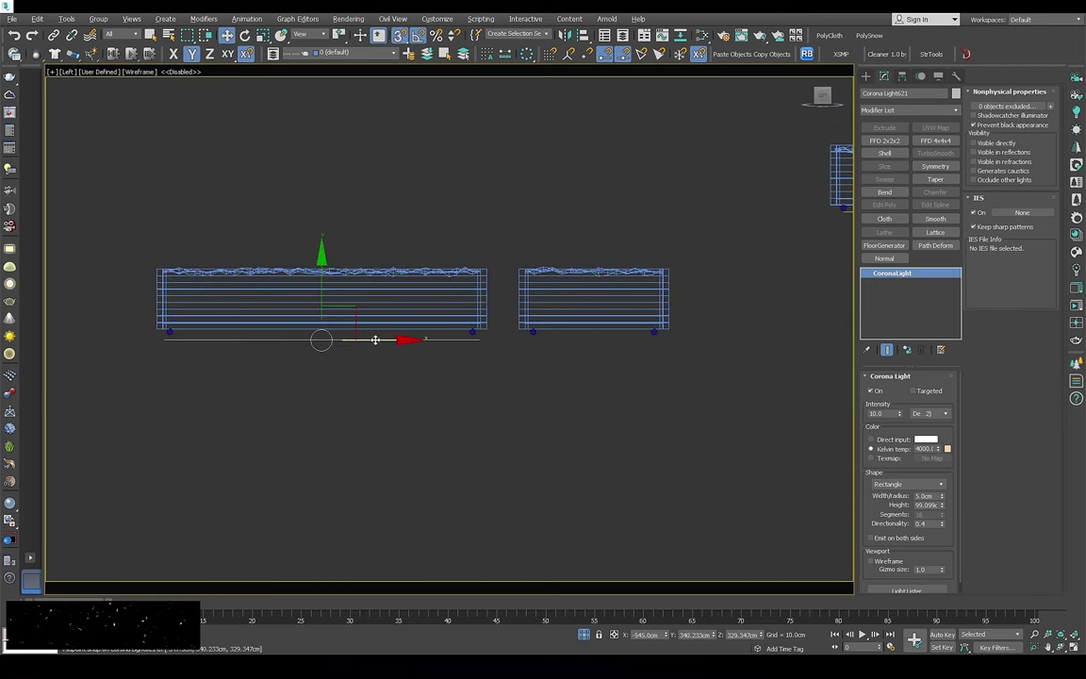
pyautogui.keyDown('shift'); pyautogui.moveTo(358, 339); pyautogui.dragTo(631, 340); pyautogui.keyUp('shift')
pyautogui.click(540, 380)
pyautogui.scroll(-3, 637, 337)
pyautogui.moveTo(637, 337); pyautogui.dragTo(460, 237, button='middle')
pyautogui.press('w')
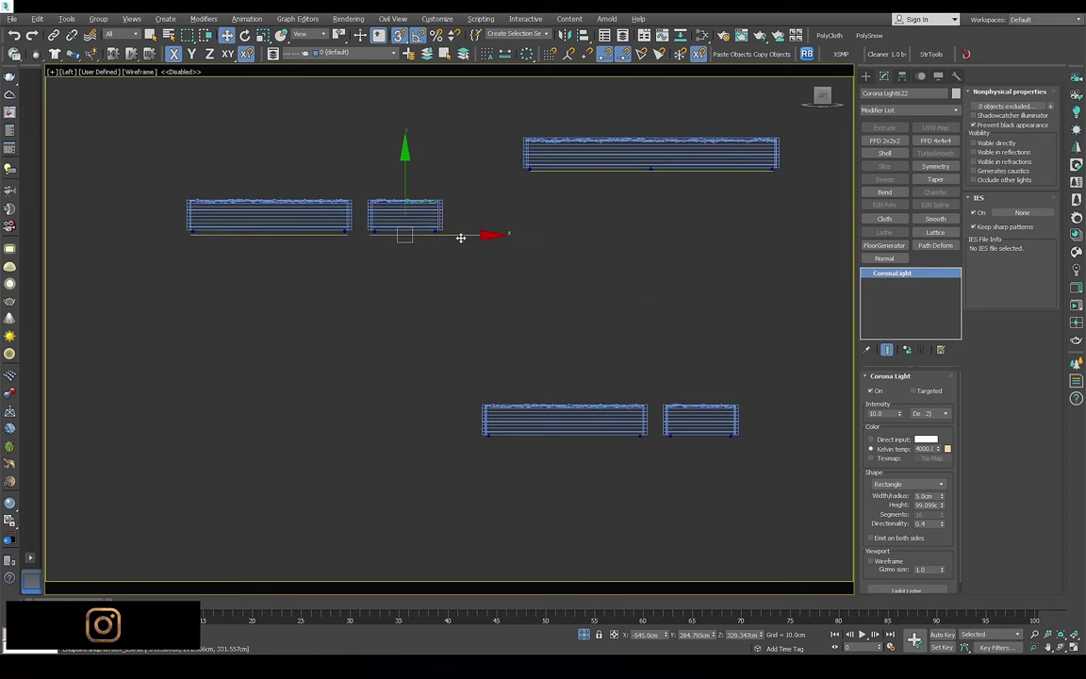
pyautogui.keyDown('shift'); pyautogui.moveTo(556, 234); pyautogui.dragTo(566, 234); pyautogui.keyUp('shift')
pyautogui.click(545, 381)
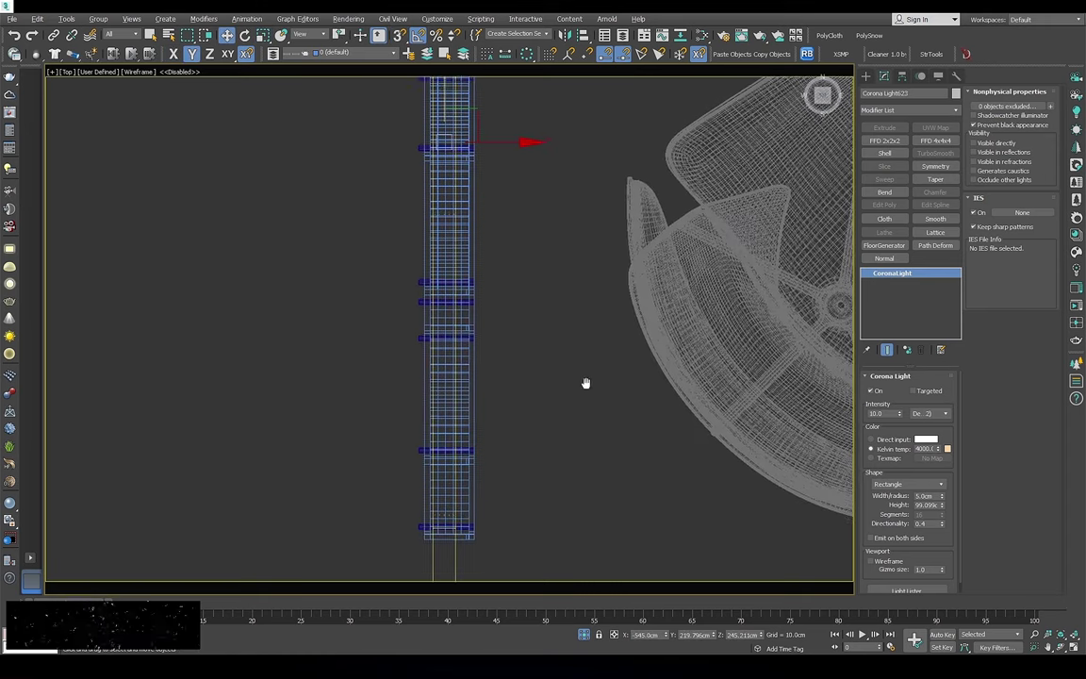
# Add another light copy under the following planter box
pyautogui.scroll(5, 567, 395)
pyautogui.press('r')
pyautogui.press('w')
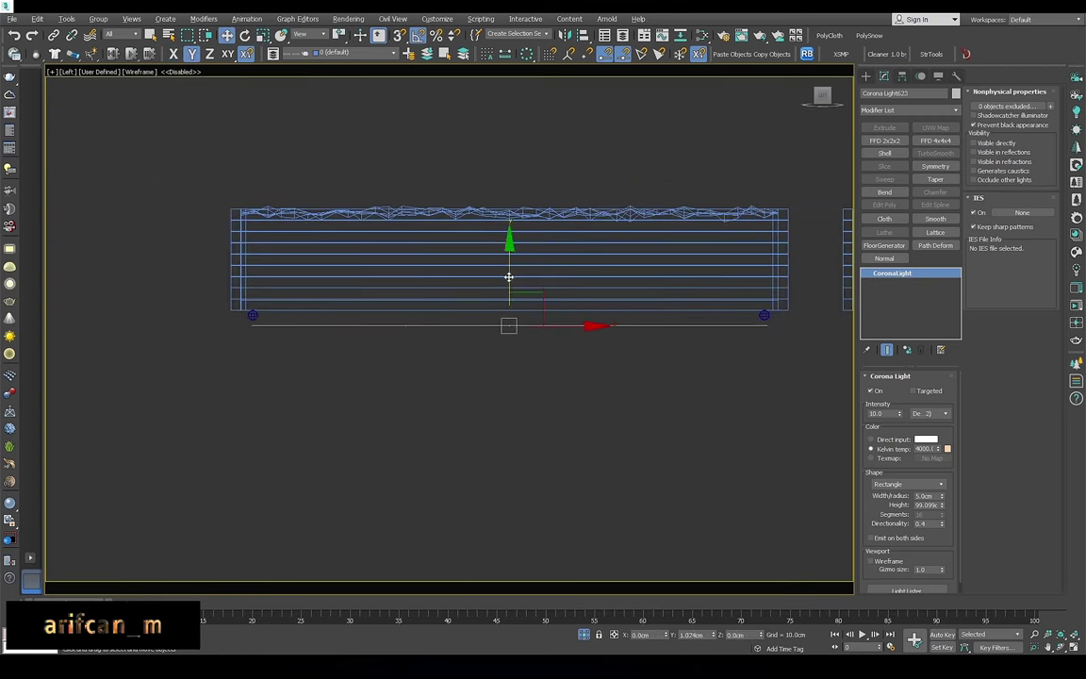
pyautogui.scroll(-2, 533, 298)
pyautogui.scroll(-2, 557, 306)
pyautogui.keyDown('shift'); pyautogui.moveTo(557, 305); pyautogui.dragTo(604, 305); pyautogui.keyUp('shift')
pyautogui.press('Return')
# Place a light under the left planter box and clone one under the small planter box
pyautogui.press('r')
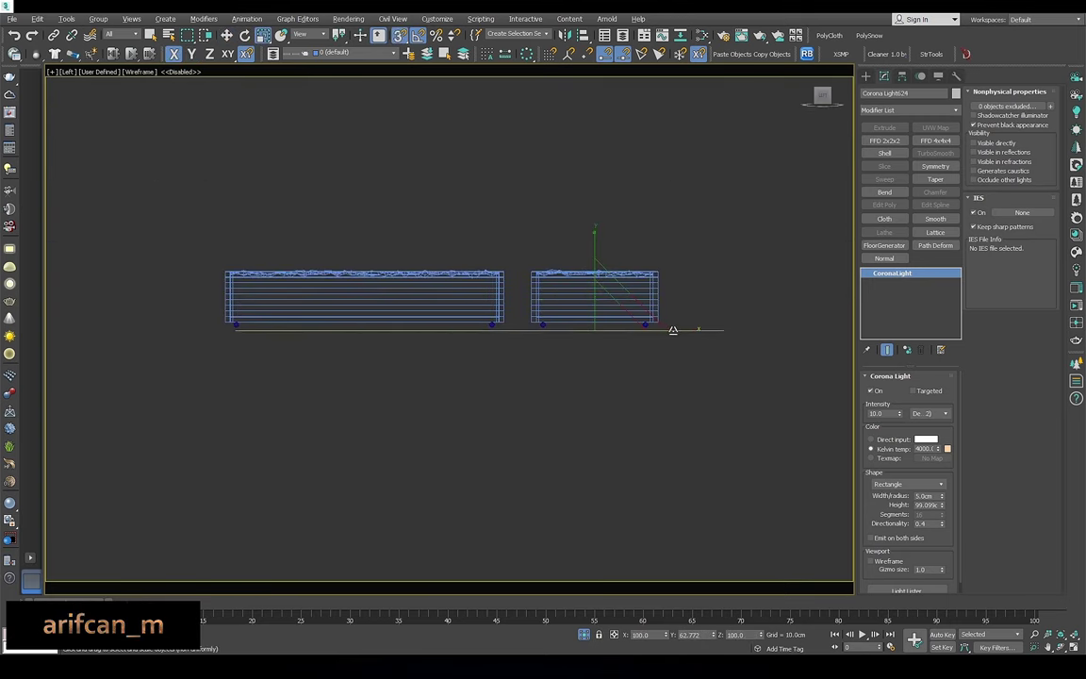
pyautogui.press('w')
pyautogui.scroll(-3, 707, 251)
pyautogui.keyDown('shift'); pyautogui.moveTo(707, 251); pyautogui.dragTo(215, 398); pyautogui.keyUp('shift')
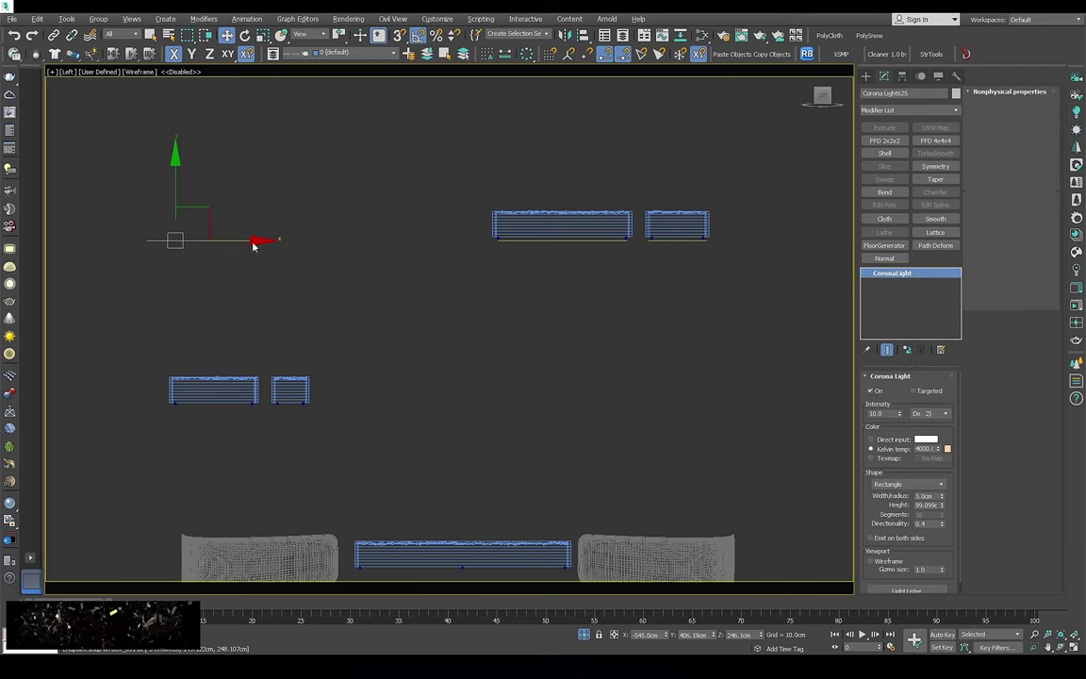
pyautogui.press('r')
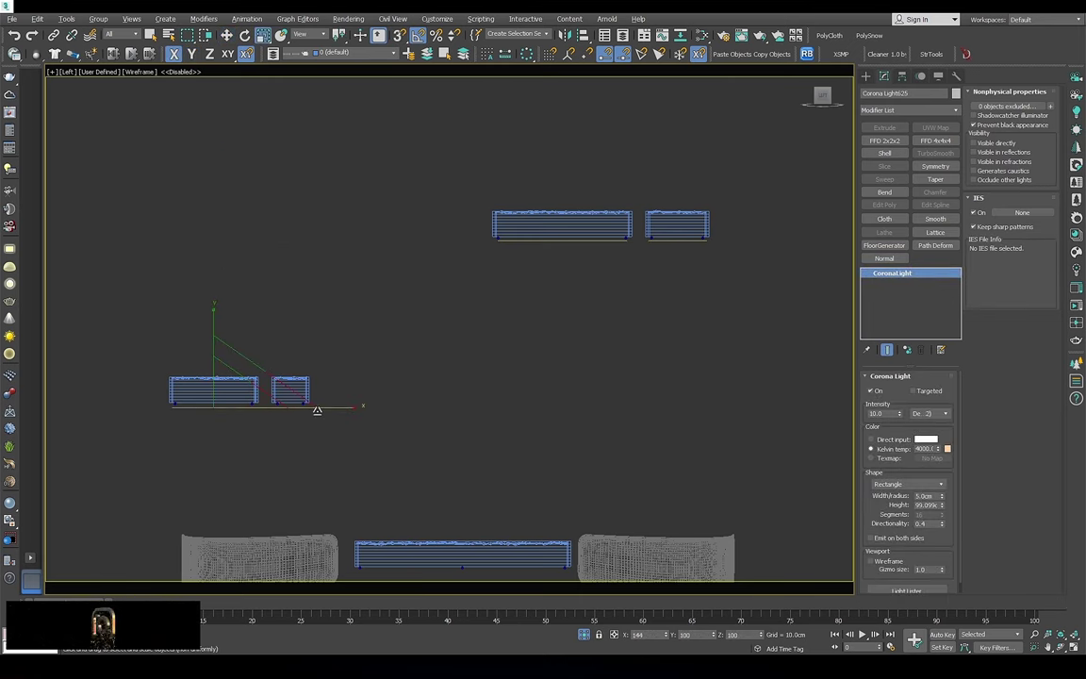
pyautogui.scroll(3, 255, 404)
pyautogui.keyDown('shift'); pyautogui.moveTo(148, 405); pyautogui.dragTo(369, 375); pyautogui.keyUp('shift')
pyautogui.press('Return')
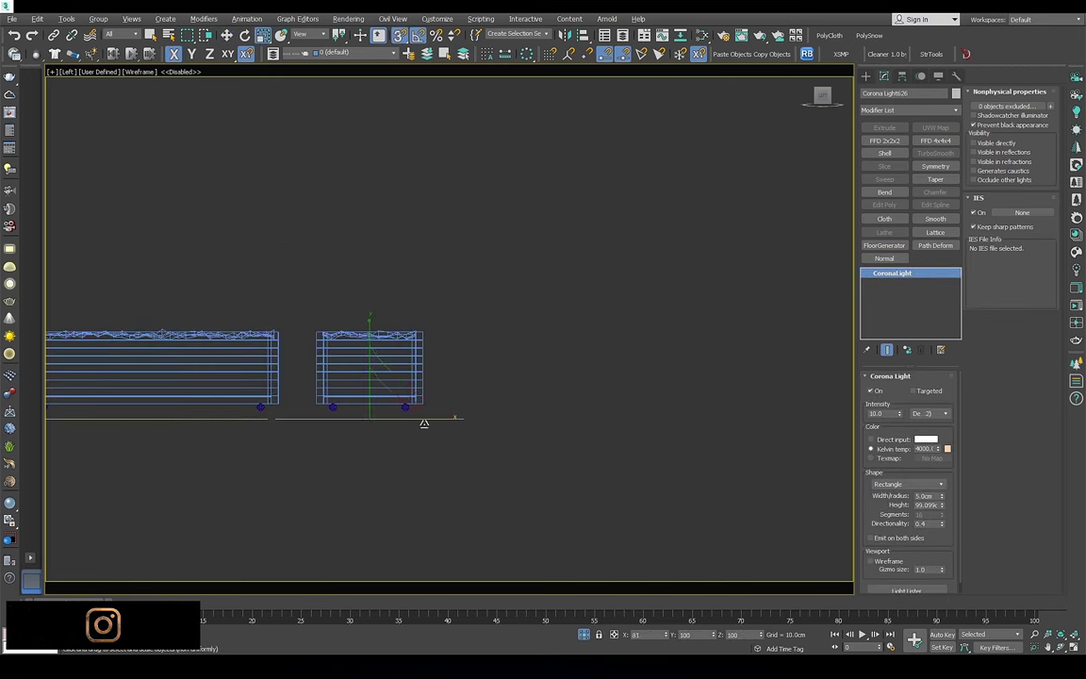
# Clone the light onto the centre planter box beside the chairs
pyautogui.scroll(-3, 424, 424)
pyautogui.press('r')
pyautogui.scroll(2, 392, 415)
pyautogui.moveTo(414, 362); pyautogui.dragTo(364, 298, button='middle')
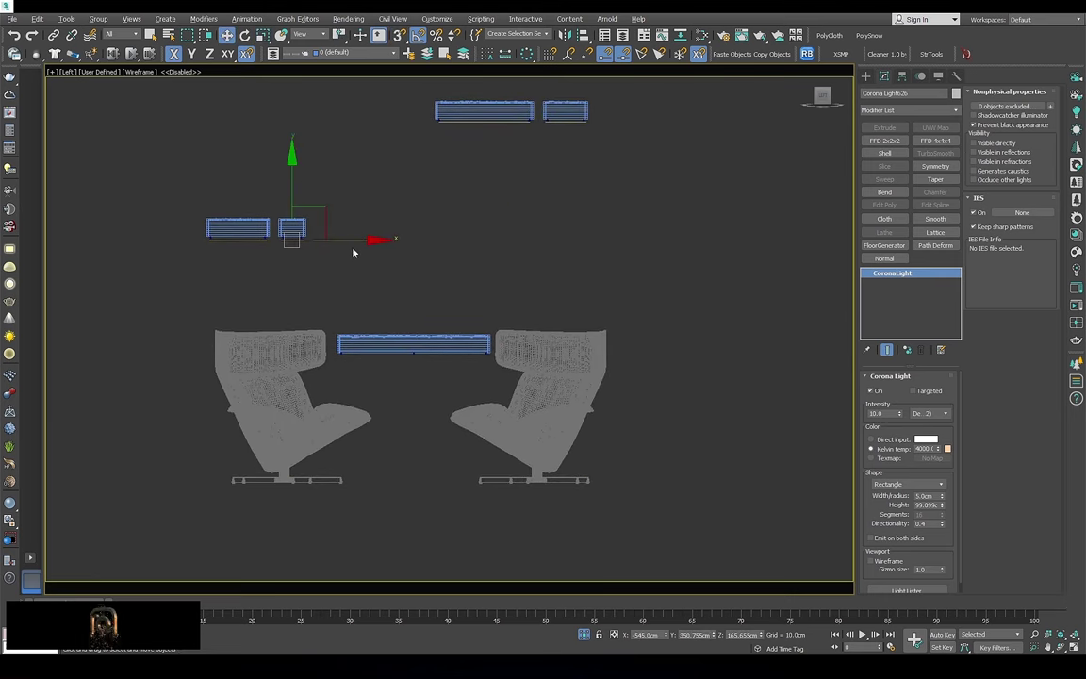
pyautogui.keyDown('shift'); pyautogui.moveTo(344, 239); pyautogui.dragTo(420, 307); pyautogui.keyUp('shift')
pyautogui.press('Return')
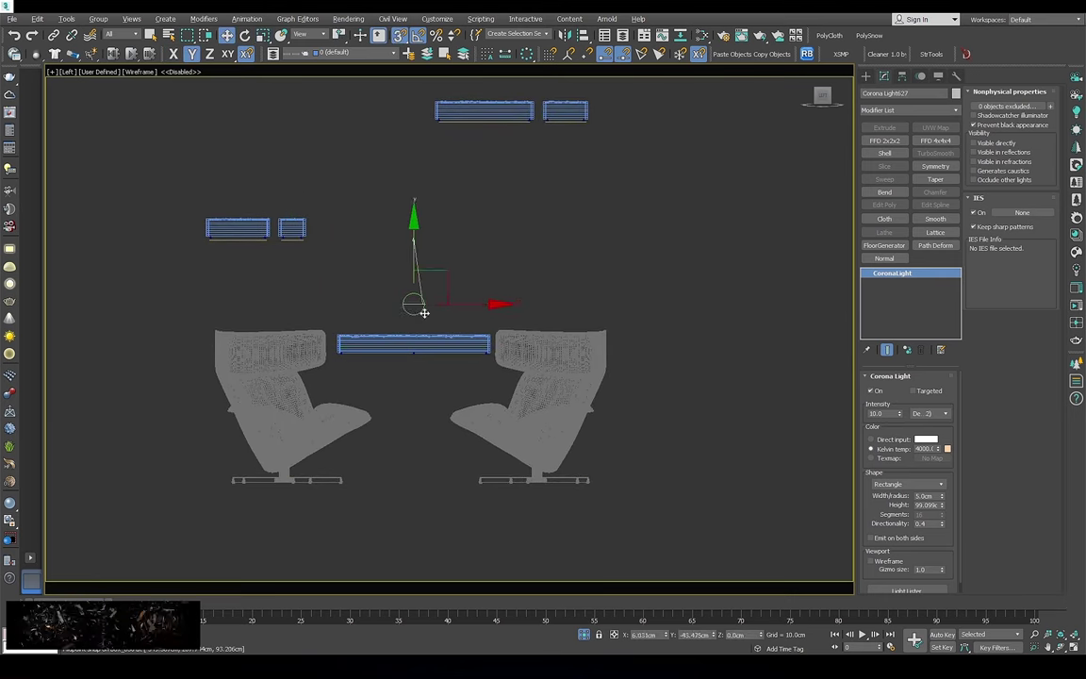
pyautogui.scroll(4, 428, 278)
pyautogui.press('r')
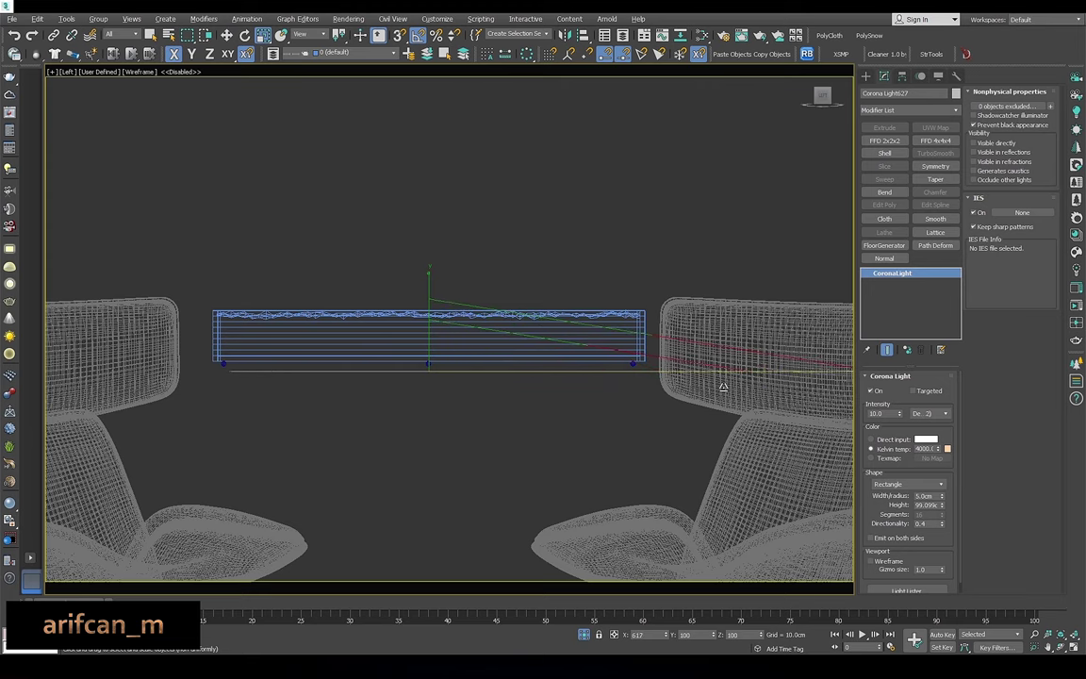
pyautogui.press('w')
# Look through Corona Camera005 from the scene camera list
pyautogui.keyDown('alt'); pyautogui.moveTo(734, 384); pyautogui.dragTo(522, 296, button='middle'); pyautogui.keyUp('alt')
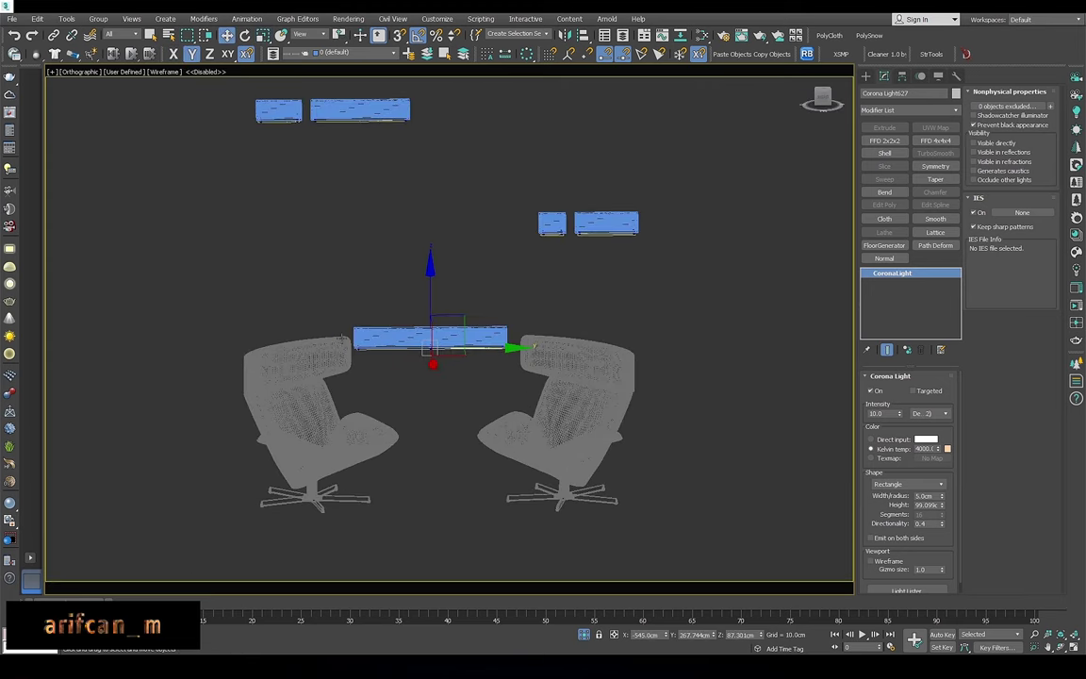
pyautogui.press('c')
pyautogui.doubleClick(524, 281)
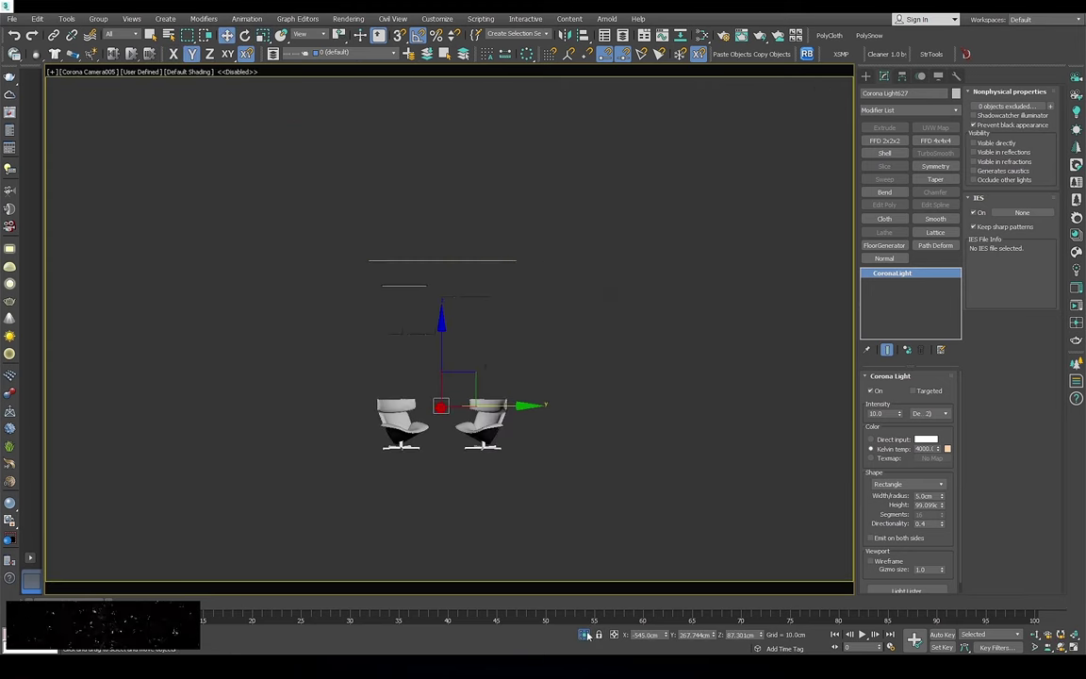
# Look through Corona Camera007, run a Corona interactive render of the lit planters, then close it
pyautogui.press('c')
pyautogui.doubleClick(514, 252)
pyautogui.press('c')
pyautogui.doubleClick(524, 295)
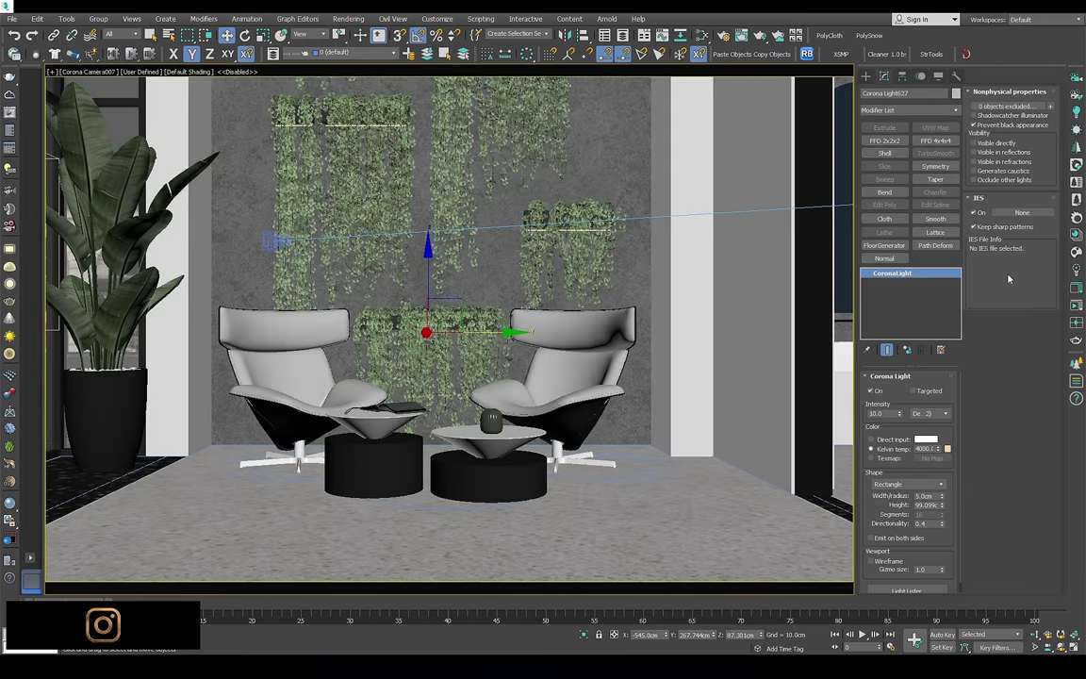
pyautogui.click(1077, 307)
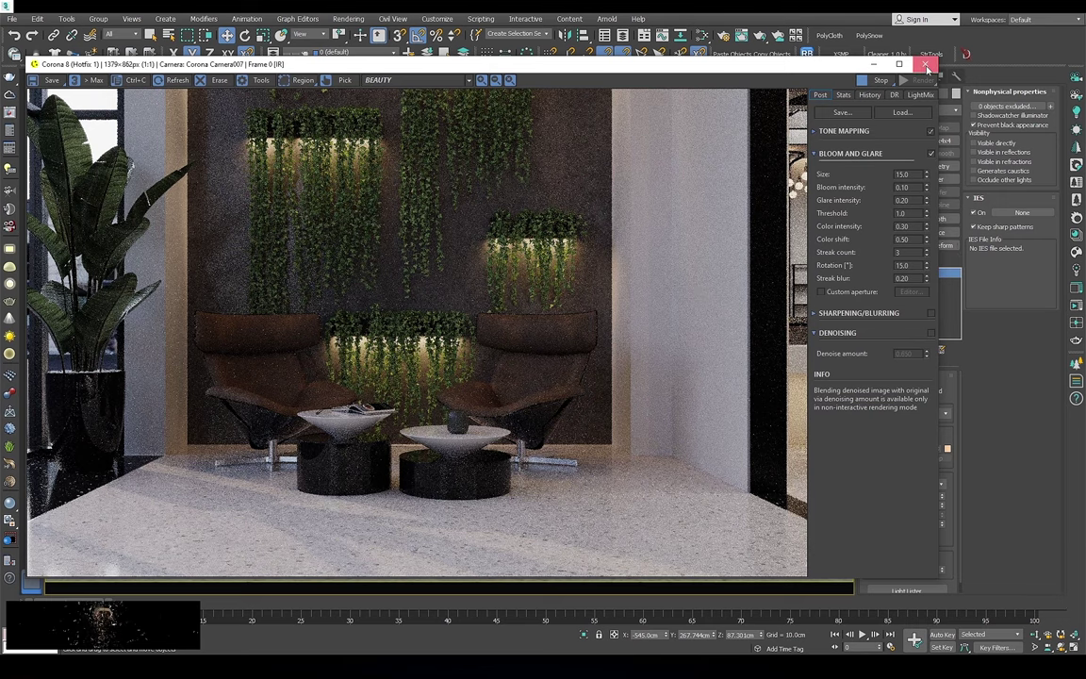
pyautogui.click(929, 66)
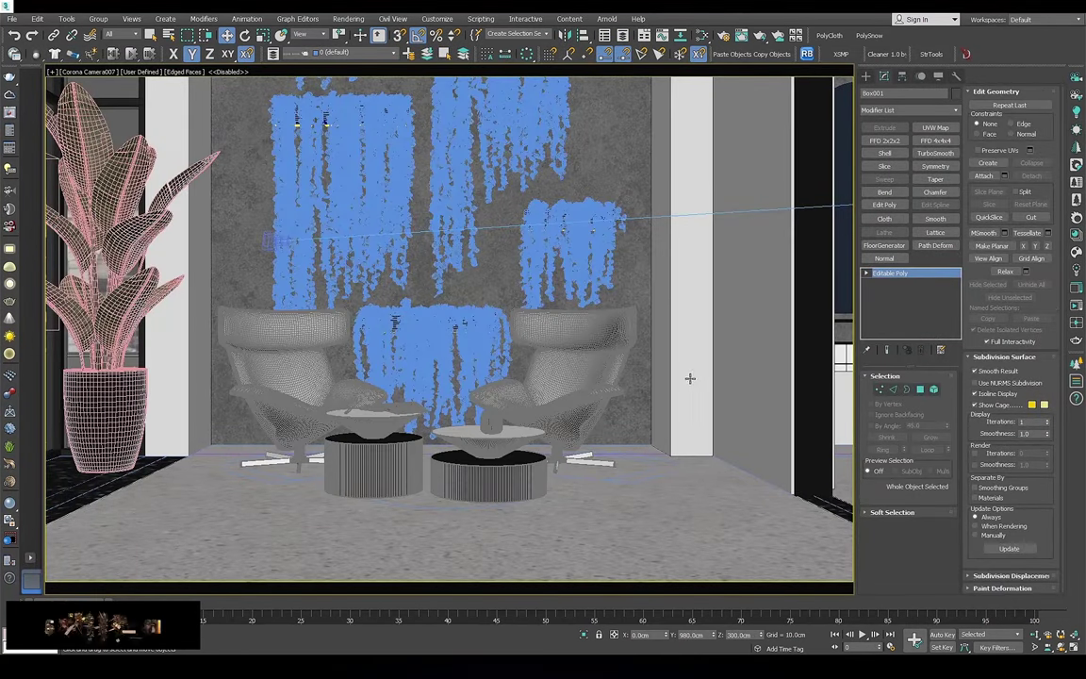
# Draw a rectangle over the room floor and convert it to an editable spline
pyautogui.keyDown('ctrl'); pyautogui.click(302, 365); pyautogui.keyUp('ctrl')
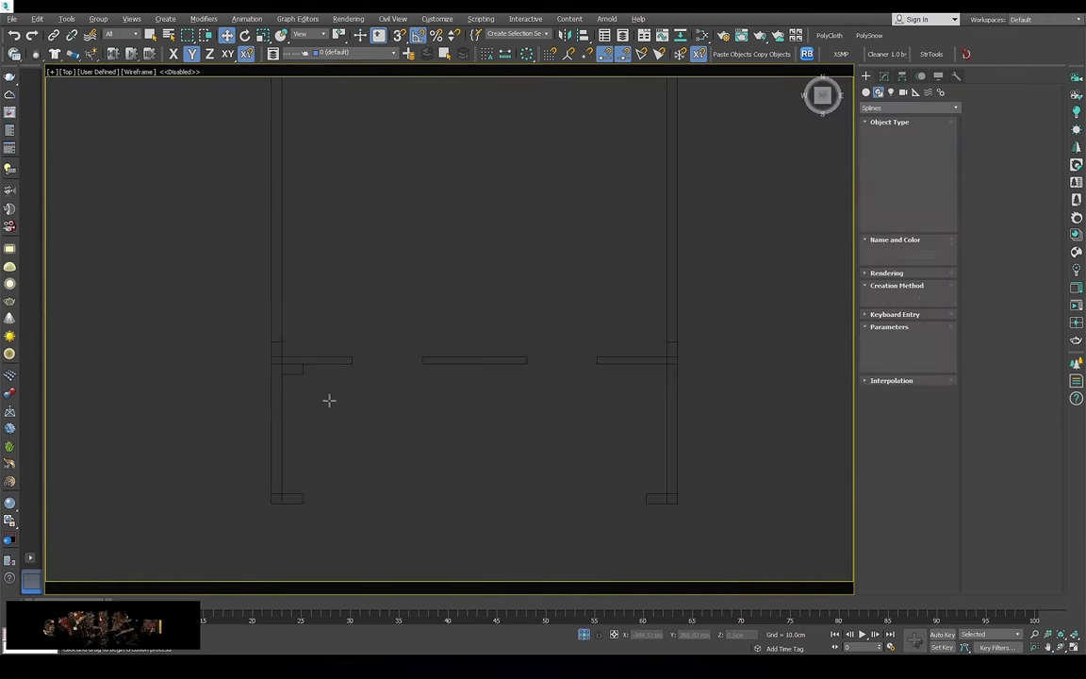
pyautogui.scroll(2, 327, 400)
pyautogui.moveTo(193, 312); pyautogui.dragTo(737, 480)
pyautogui.rightClick(507, 337)
pyautogui.click(650, 460)
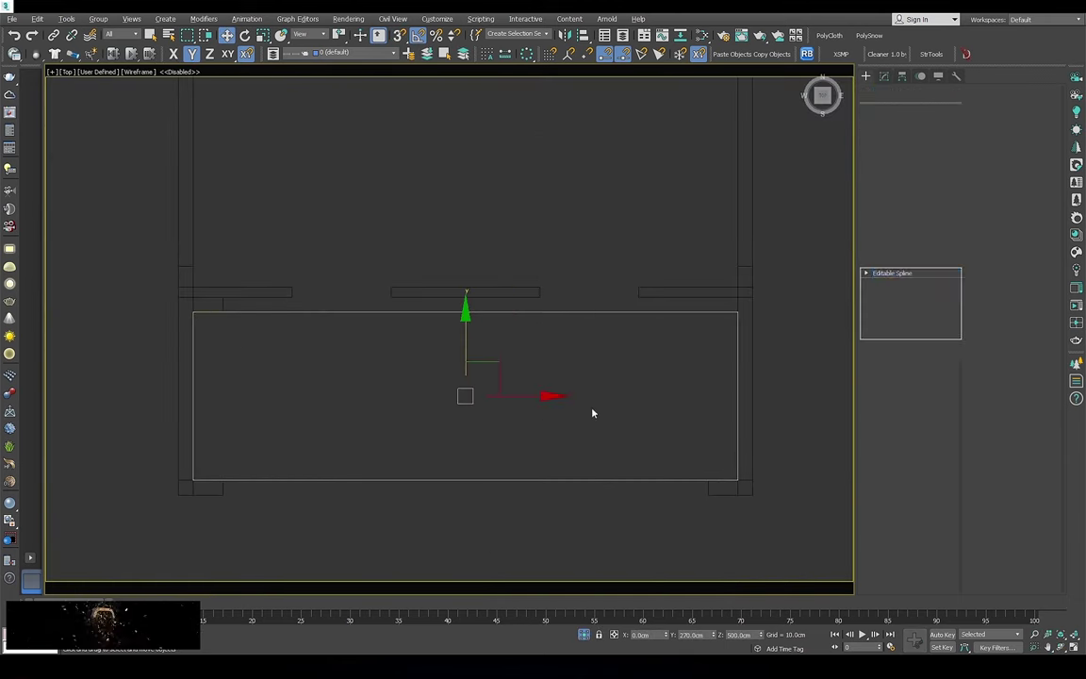
pyautogui.rightClick(555, 375)
pyautogui.click(463, 300)
pyautogui.click(523, 312)
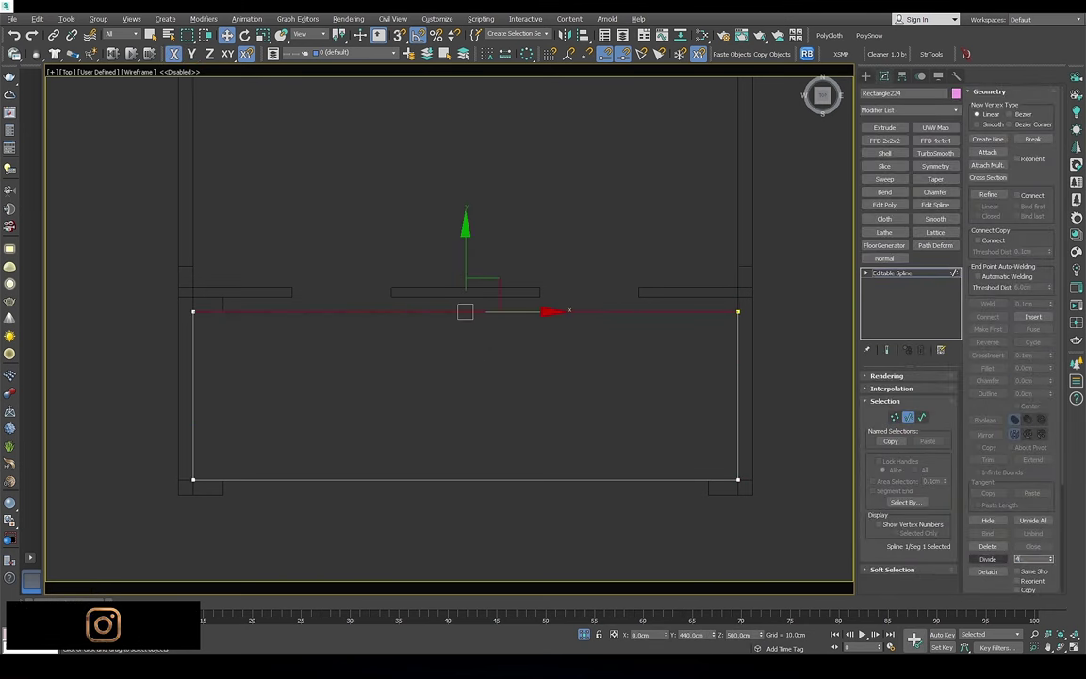
pyautogui.moveTo(433, 312); pyautogui.dragTo(432, 298)
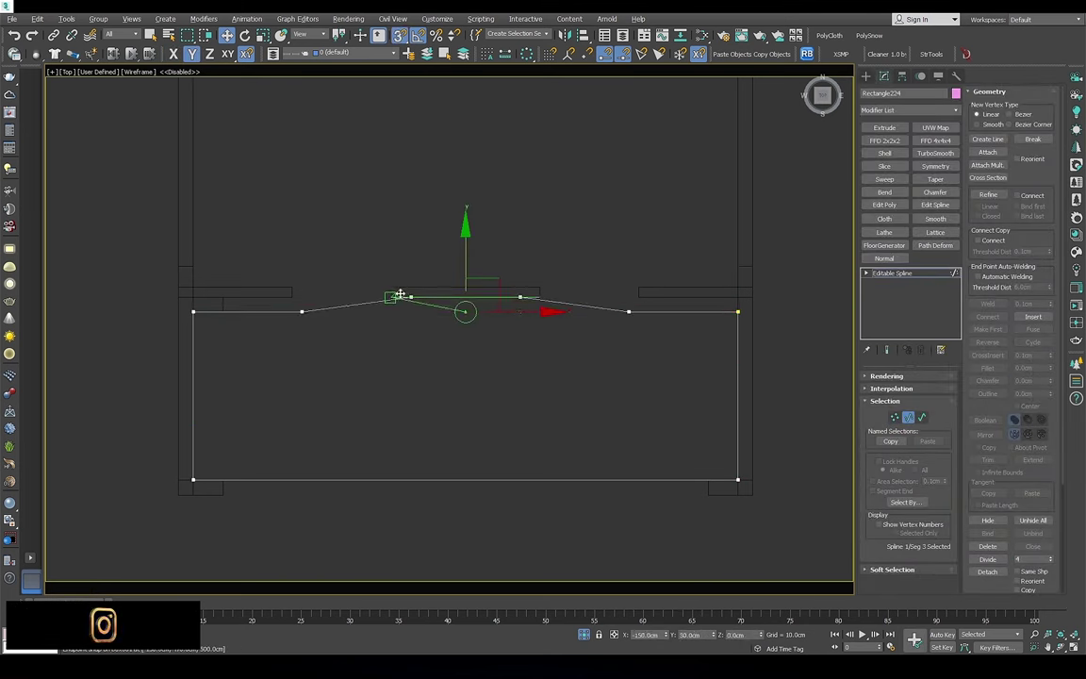
# Slide two top-edge vertices of the outline onto the wall line
pyautogui.press('1')
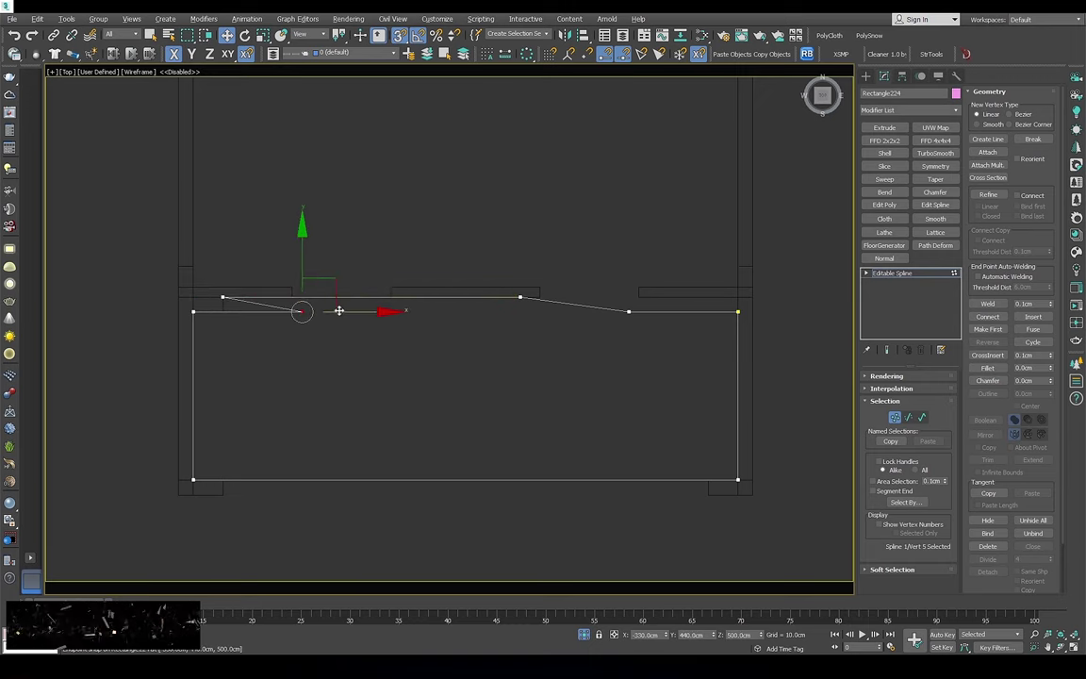
pyautogui.moveTo(338, 310); pyautogui.dragTo(225, 310, button='middle')
pyautogui.scroll(2, 509, 310)
pyautogui.moveTo(404, 291); pyautogui.dragTo(672, 303)
pyautogui.scroll(-4, 660, 301)
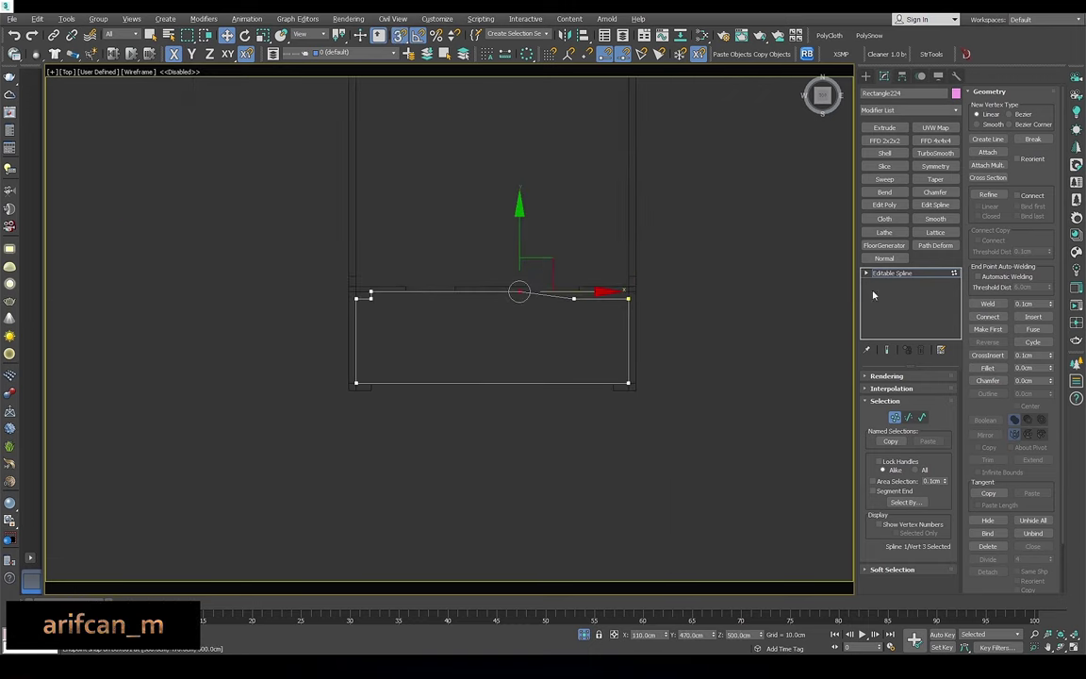
pyautogui.click(745, 226)
pyautogui.scroll(5, 620, 307)
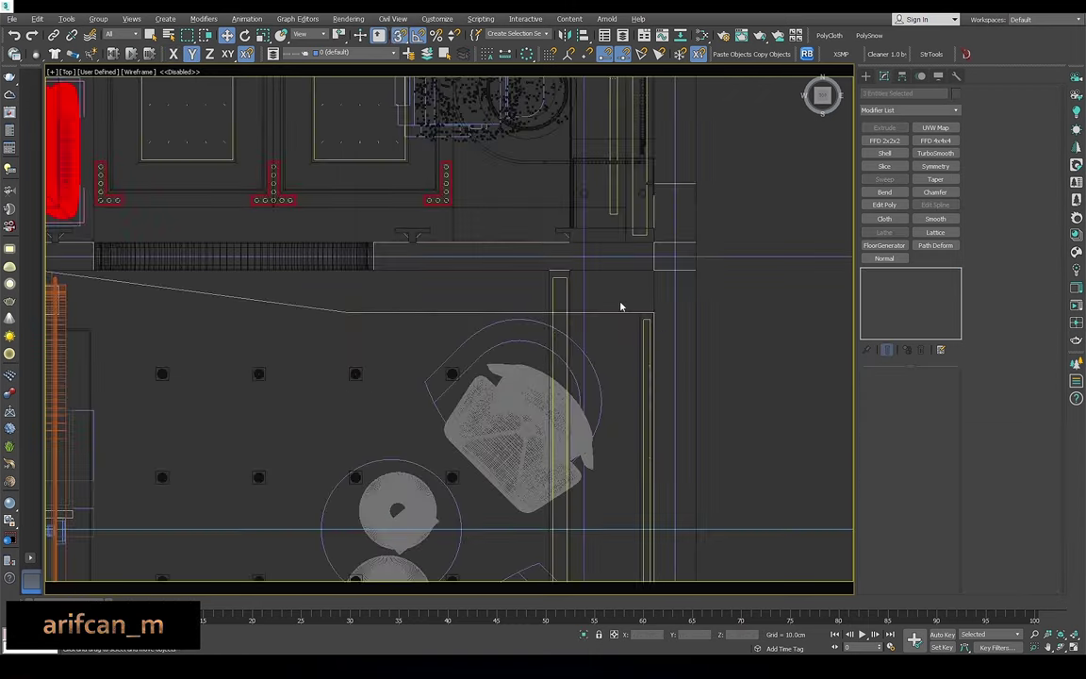
pyautogui.scroll(3, 523, 284)
pyautogui.scroll(-3, 523, 284)
pyautogui.keyDown('alt'); pyautogui.moveTo(523, 284); pyautogui.dragTo(542, 253, button='middle'); pyautogui.keyUp('alt')
pyautogui.hotkey('shift', 'z')
pyautogui.hotkey('shift', 'z')
# Slide another top-edge vertex right along the wall
pyautogui.click(519, 461)
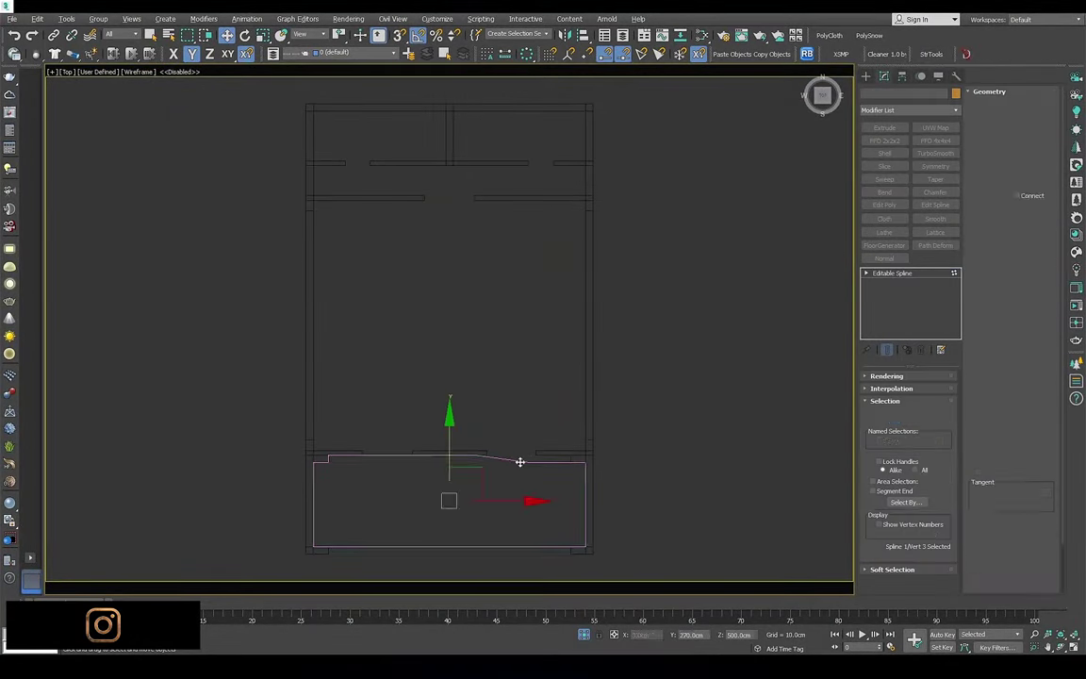
pyautogui.scroll(3, 518, 461)
pyautogui.press('2')
pyautogui.click(552, 404)
pyautogui.scroll(-2, 551, 423)
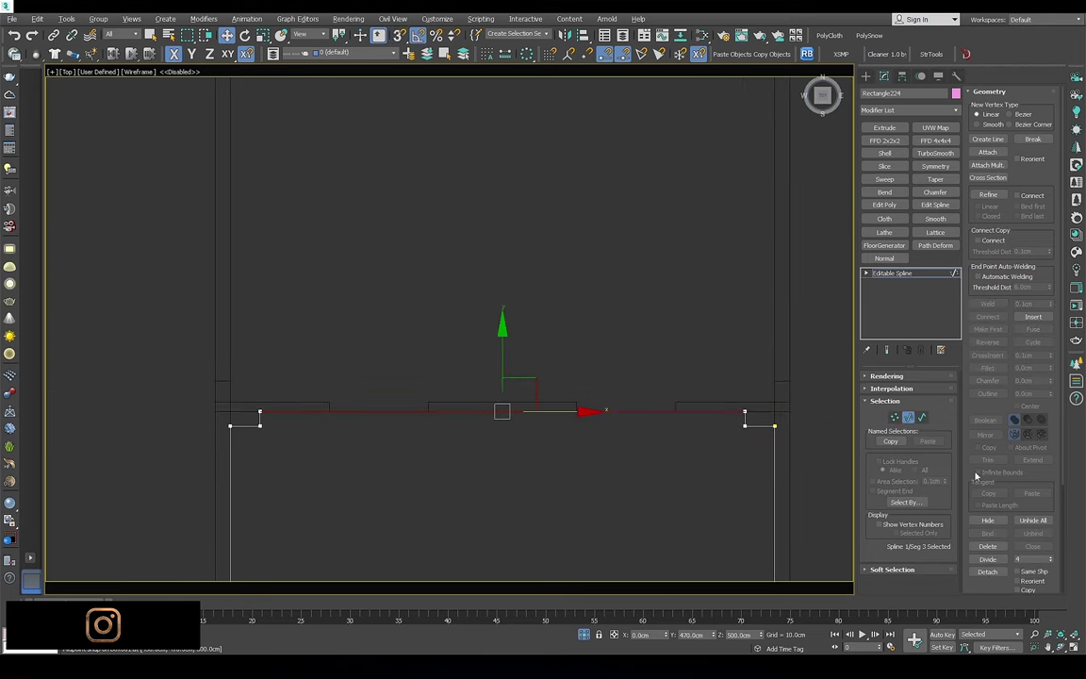
pyautogui.scroll(-5, 963, 255)
pyautogui.press('1')
pyautogui.click(357, 411)
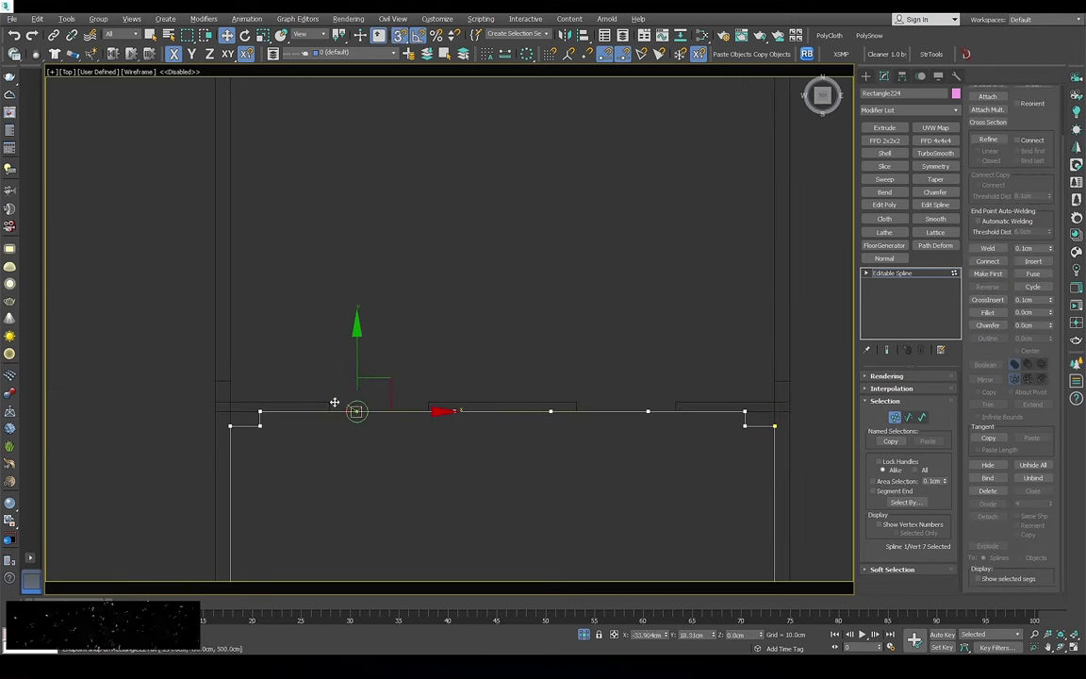
pyautogui.moveTo(497, 412); pyautogui.dragTo(591, 412)
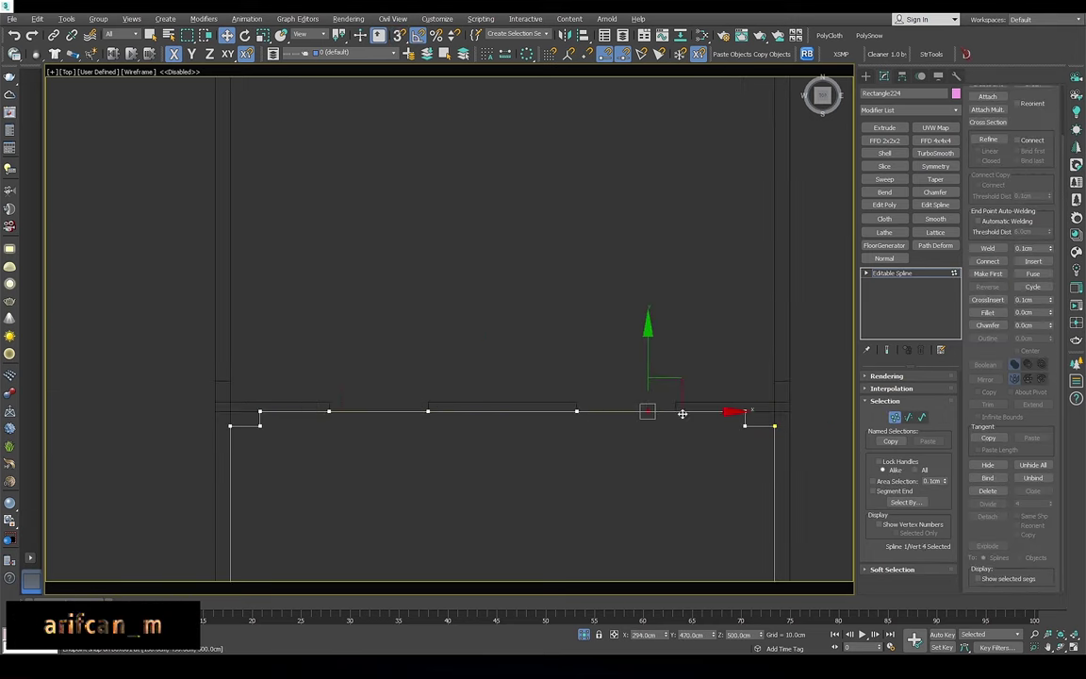
# Delete the outline segment spanning the opening
pyautogui.press('2')
pyautogui.scroll(3, 369, 412)
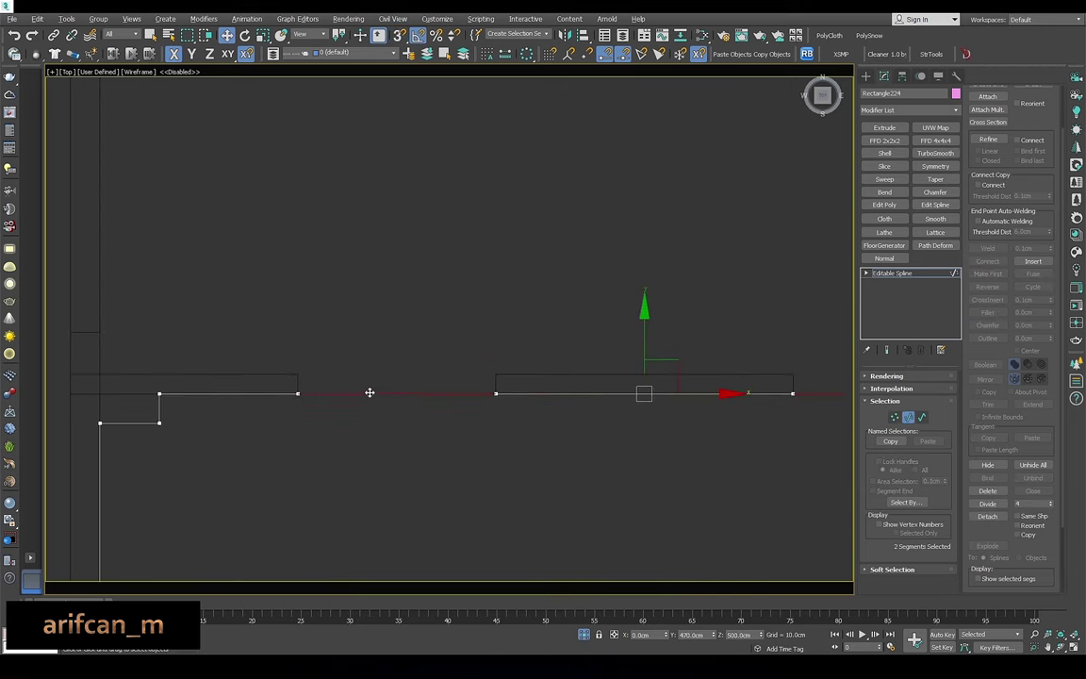
pyautogui.scroll(-5, 385, 394)
pyautogui.scroll(3, 377, 400)
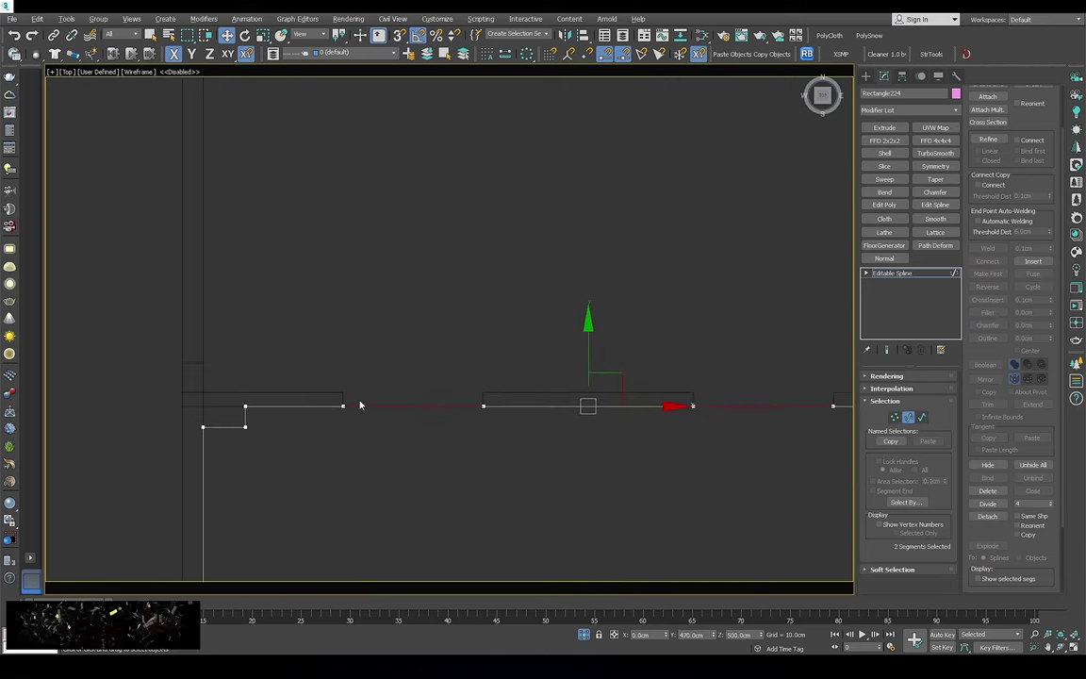
pyautogui.scroll(2, 363, 406)
pyautogui.press('Delete')
pyautogui.scroll(-3, 360, 405)
pyautogui.moveTo(434, 458); pyautogui.dragTo(433, 405, button='middle')
pyautogui.moveTo(495, 410); pyautogui.dragTo(475, 485)
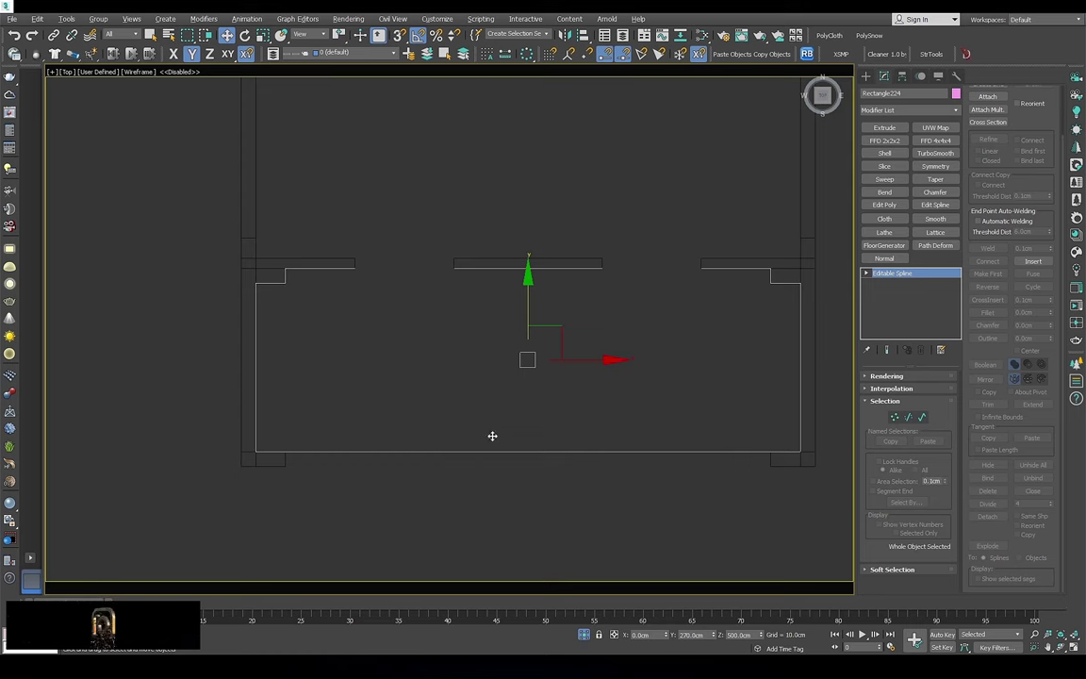
pyautogui.moveTo(835, 490); pyautogui.dragTo(847, 441, button='middle')
pyautogui.scroll(-2, 531, 429)
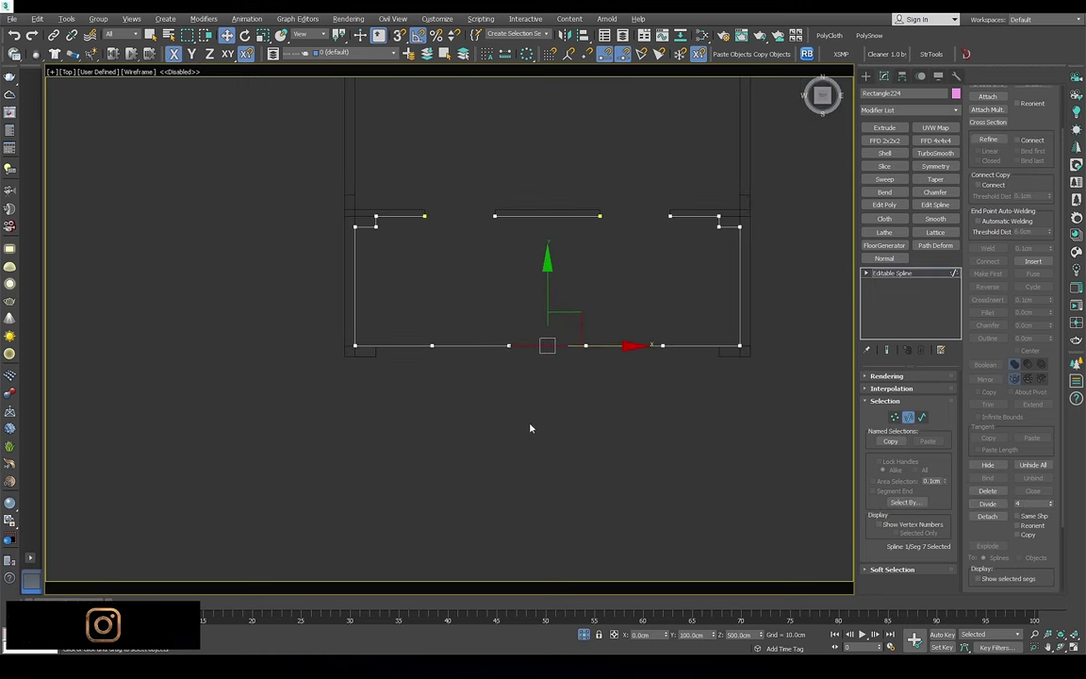
# Refine the bottom segment with a new vertex and select the two left-end vertices
pyautogui.press('2')
pyautogui.moveTo(579, 372); pyautogui.dragTo(598, 368, button='middle')
pyautogui.press('2')
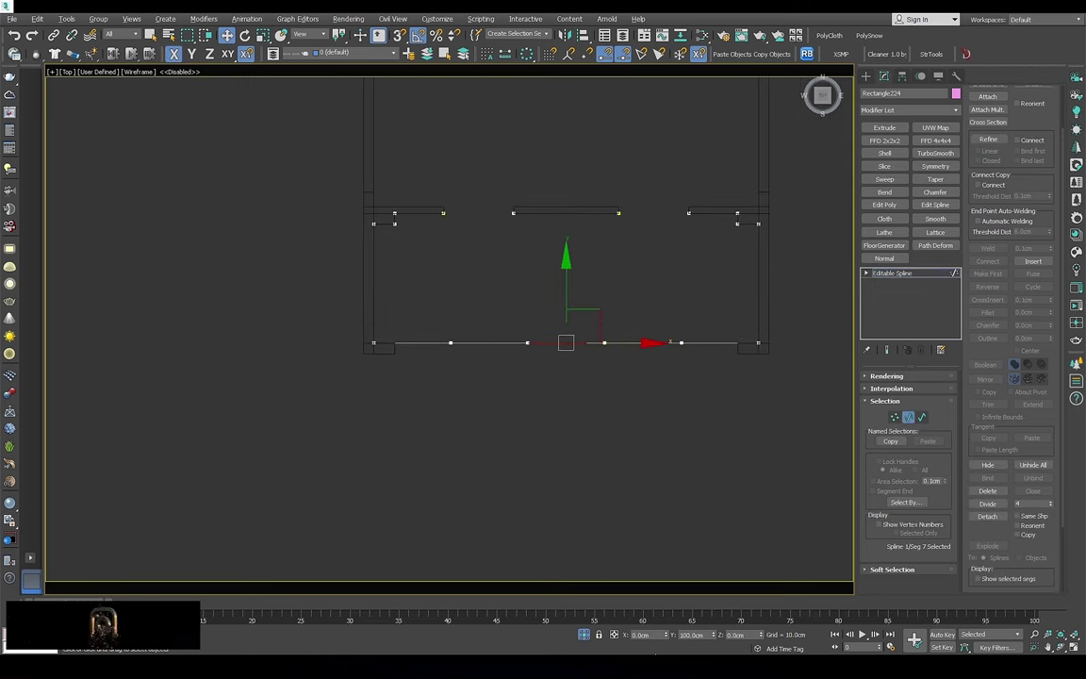
pyautogui.scroll(3, 585, 377)
pyautogui.click(442, 446)
pyautogui.scroll(2, 472, 458)
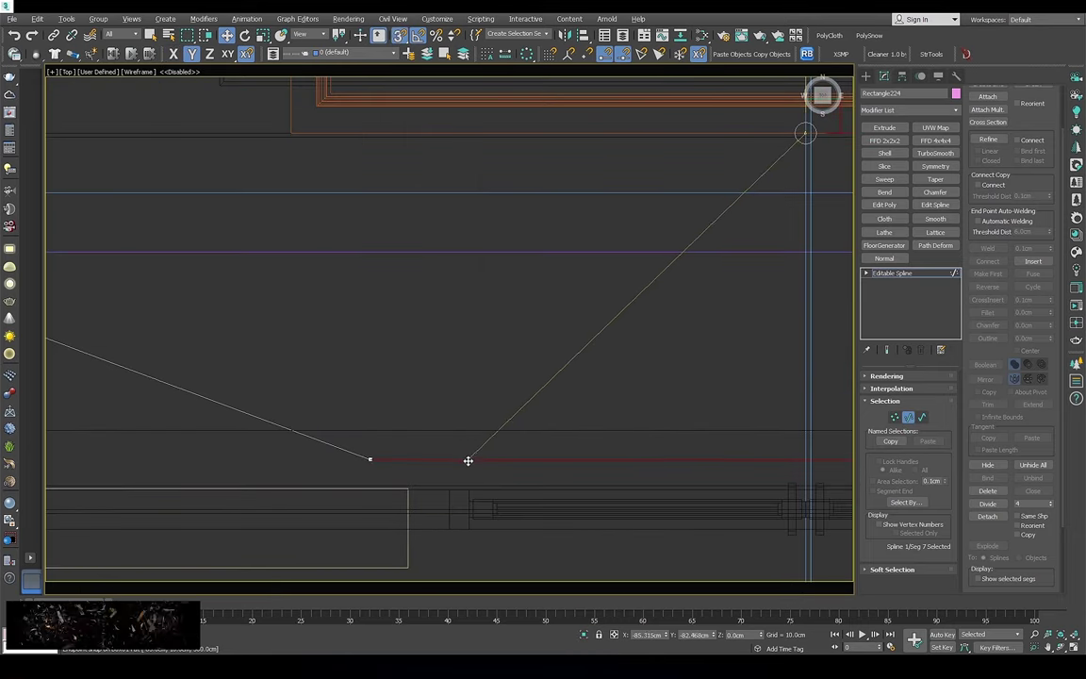
pyautogui.press('1')
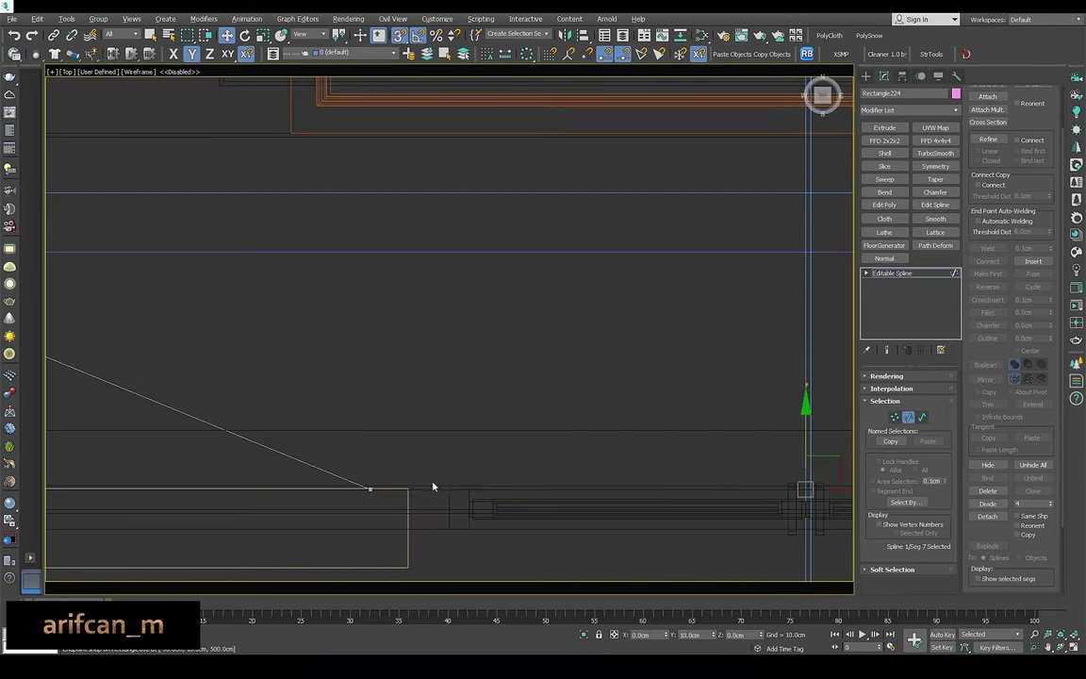
pyautogui.scroll(-5, 472, 508)
pyautogui.moveTo(272, 370); pyautogui.dragTo(300, 394)
pyautogui.scroll(4, 291, 382)
# Select the spline vertex beside the potted flower in the Top view
pyautogui.scroll(-2, 450, 344)
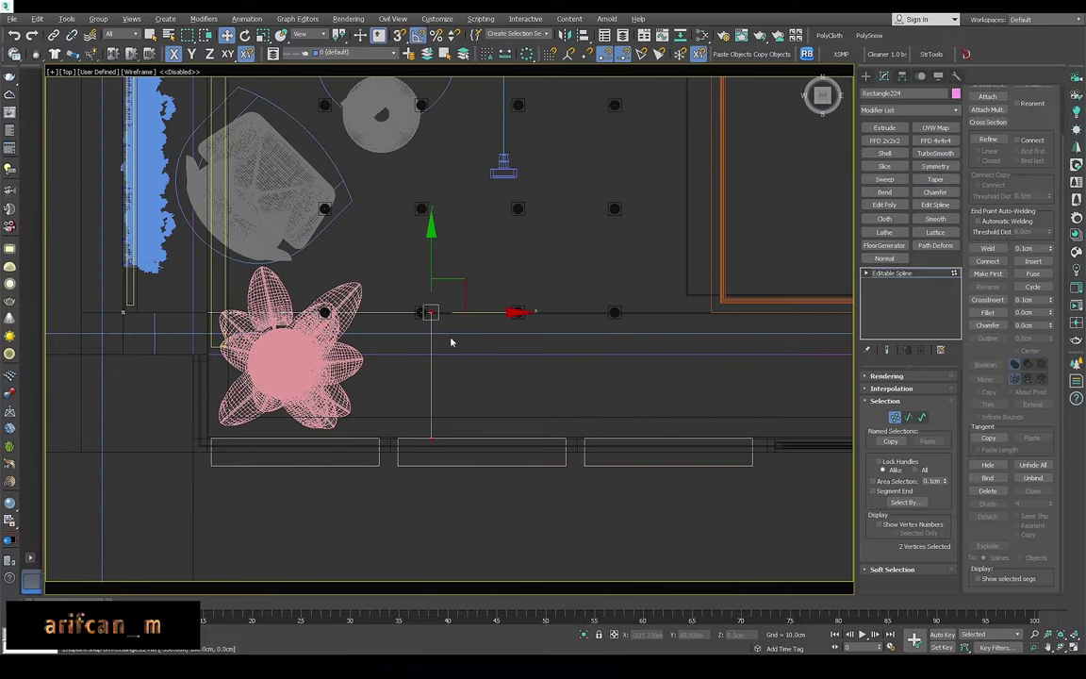
pyautogui.scroll(3, 202, 427)
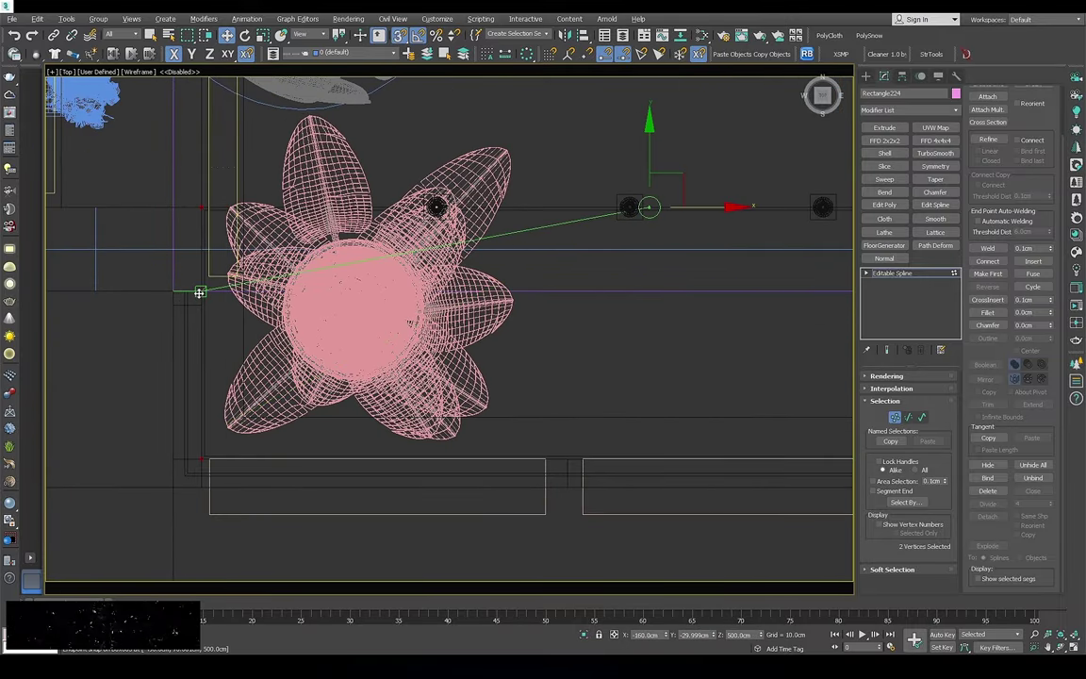
pyautogui.scroll(-5, 200, 292)
pyautogui.scroll(3, 344, 429)
pyautogui.click(264, 419)
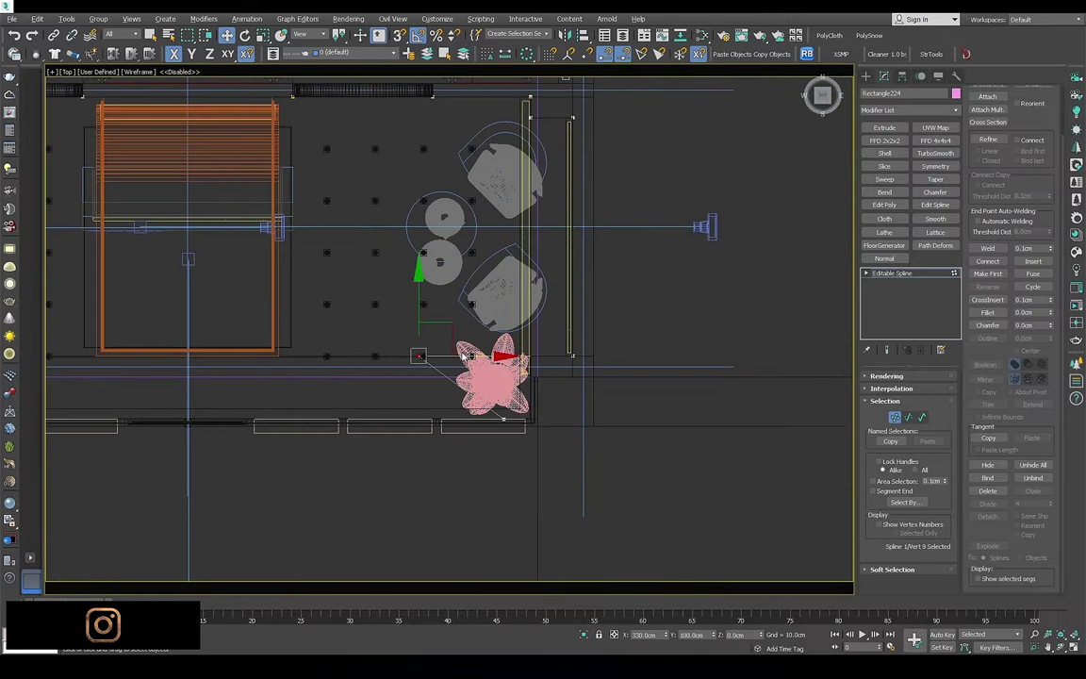
pyautogui.scroll(3, 464, 355)
pyautogui.scroll(3, 472, 356)
pyautogui.scroll(-2, 517, 357)
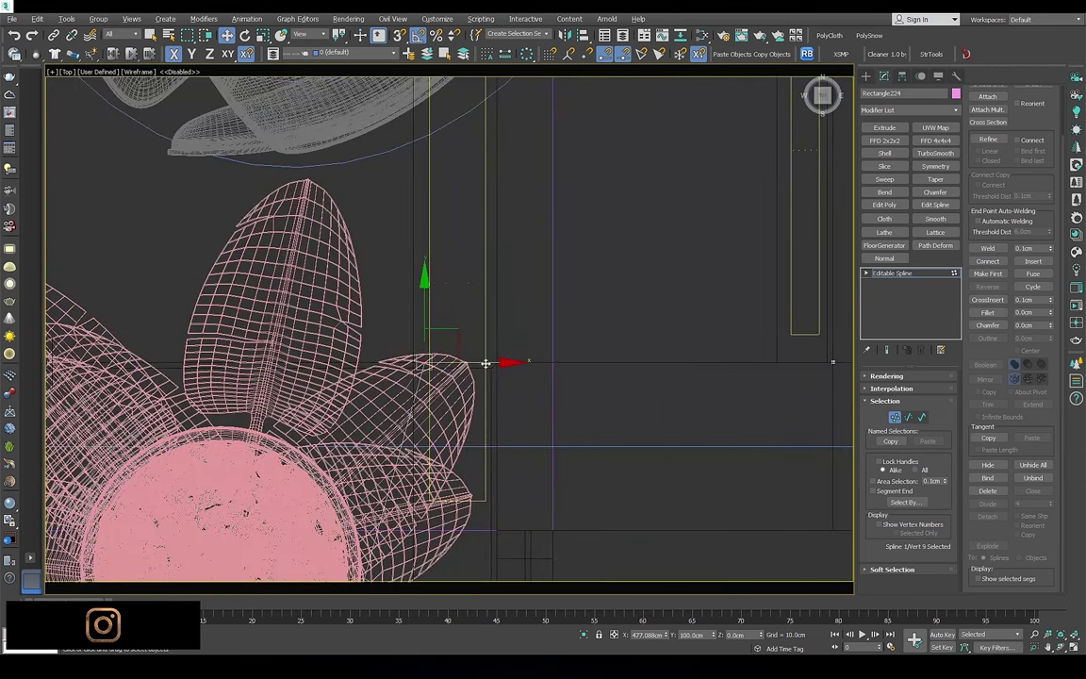
pyautogui.scroll(-3, 505, 329)
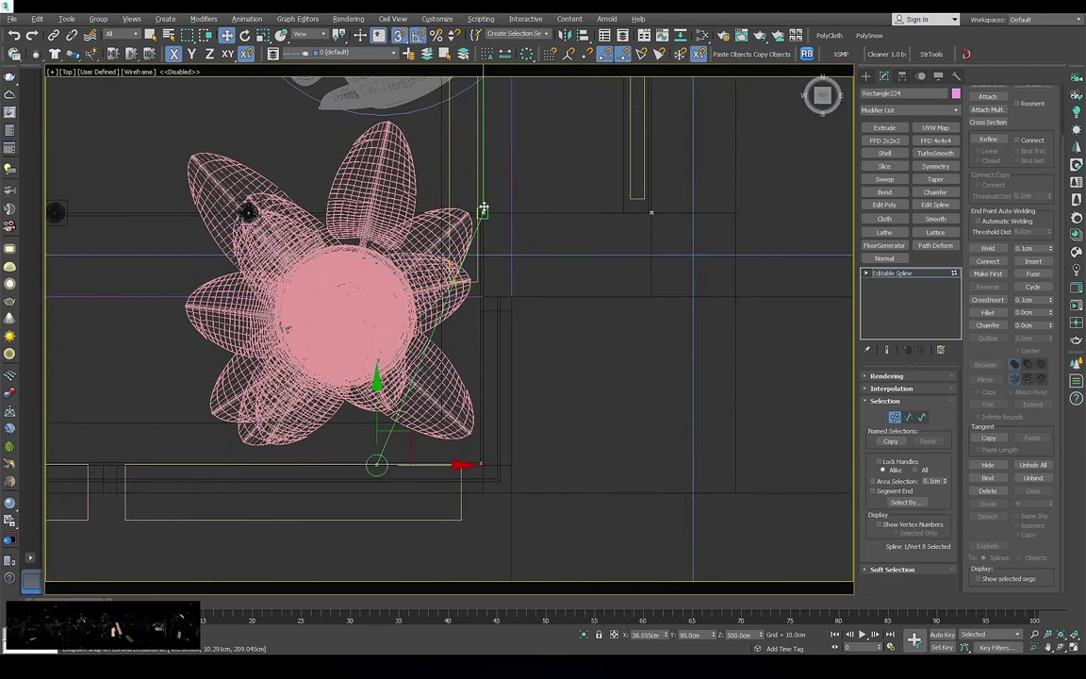
pyautogui.scroll(-1, 483, 209)
# Select the two vertices at the left room corner, then return to segment level
pyautogui.press('2')
pyautogui.scroll(-3, 456, 332)
pyautogui.scroll(-2, 456, 331)
pyautogui.scroll(1, 648, 351)
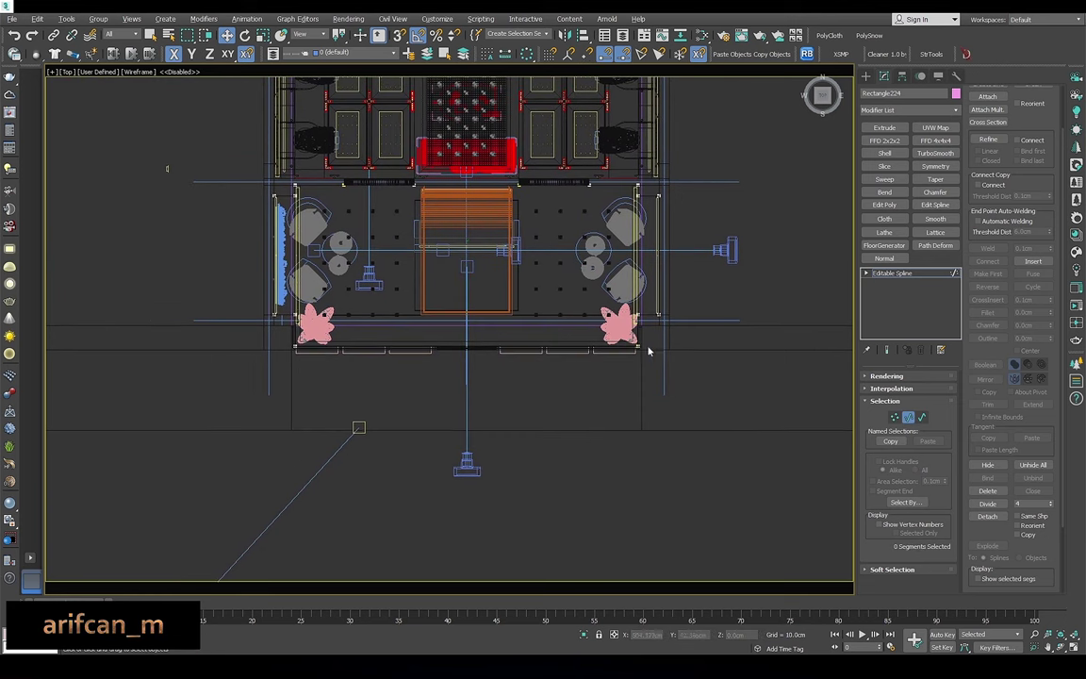
pyautogui.press('1')
pyautogui.moveTo(282, 335); pyautogui.dragTo(310, 360)
pyautogui.scroll(1, 268, 316)
pyautogui.scroll(3, 271, 302)
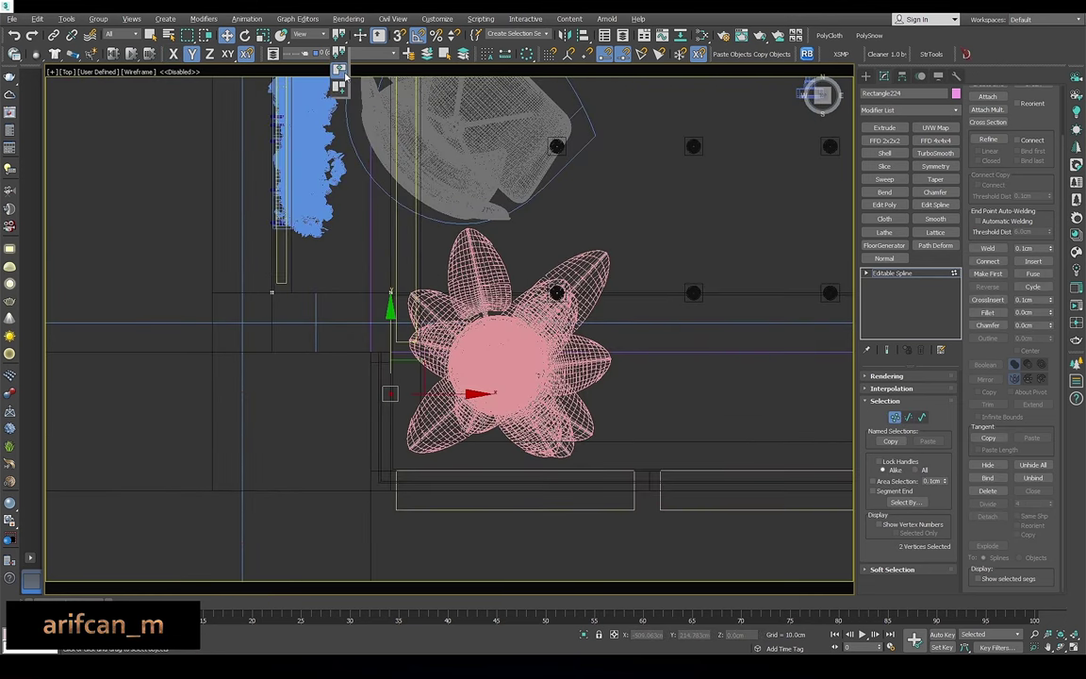
pyautogui.scroll(3, 413, 415)
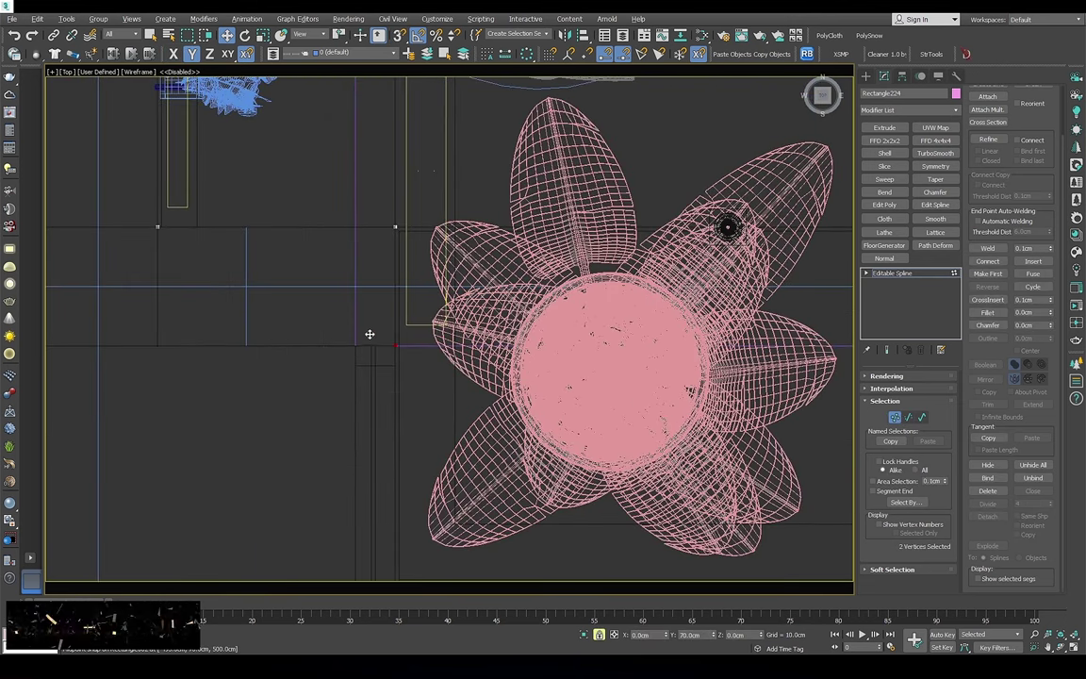
pyautogui.press('2')
pyautogui.scroll(-4, 551, 359)
pyautogui.scroll(-2, 552, 359)
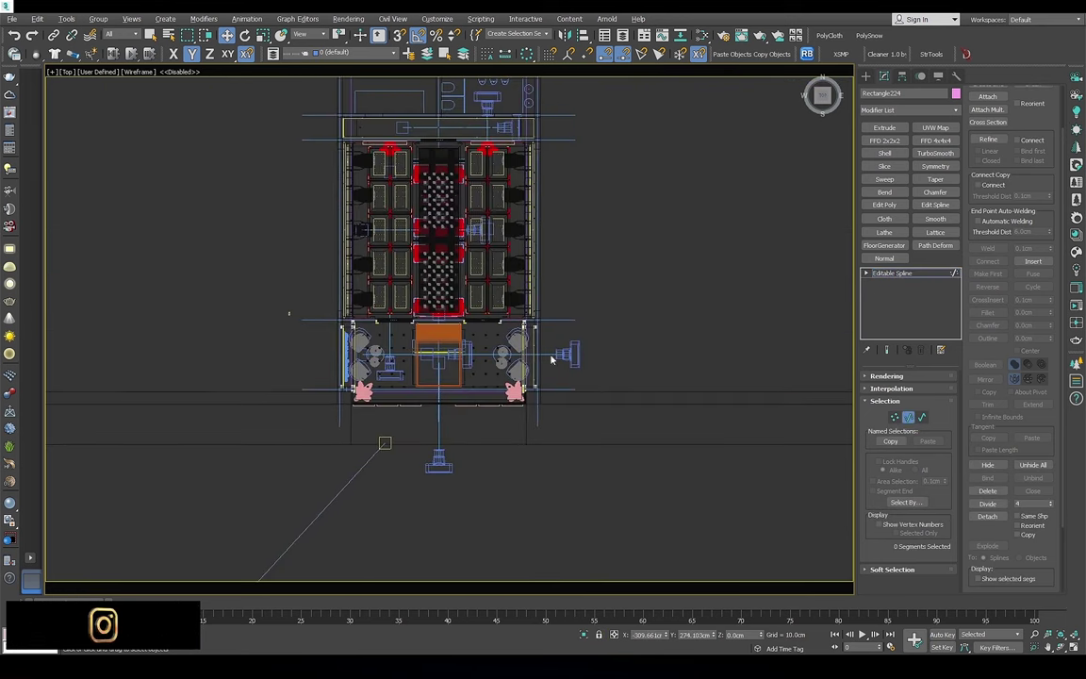
pyautogui.scroll(3, 551, 359)
pyautogui.scroll(4, 245, 311)
# Return to the whole spline object and view the scene through Corona Camera007
pyautogui.press('2')
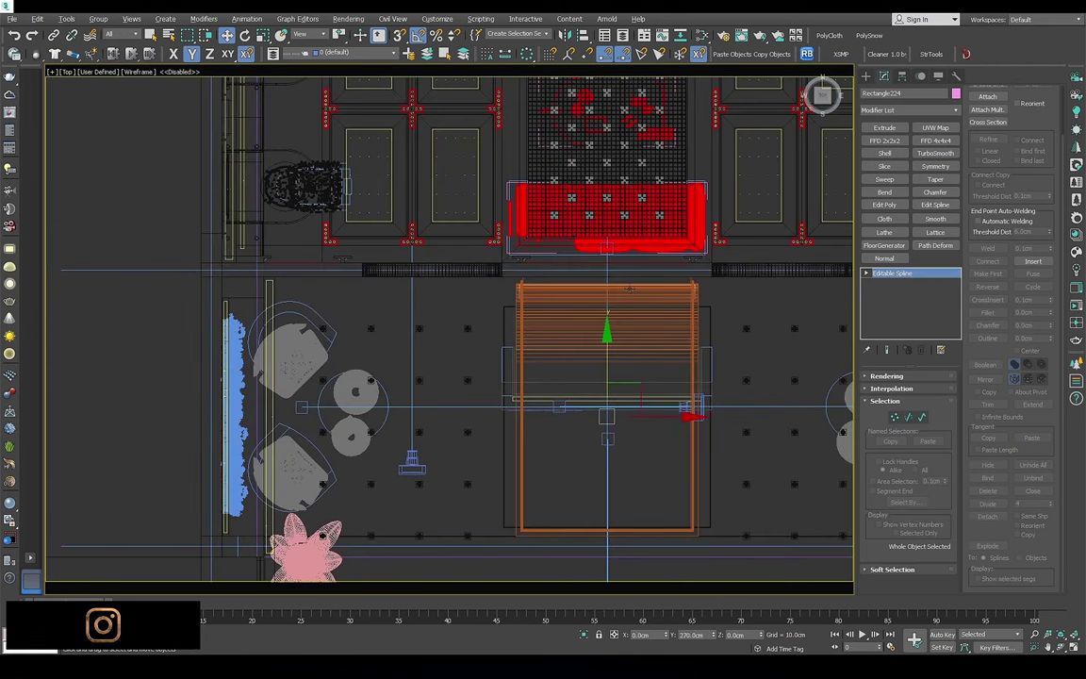
pyautogui.press('c')
pyautogui.doubleClick(545, 298)
# Make the spline render as a 20 × 1 cm rectangular baseboard and show the viewport shaded
pyautogui.click(886, 375)
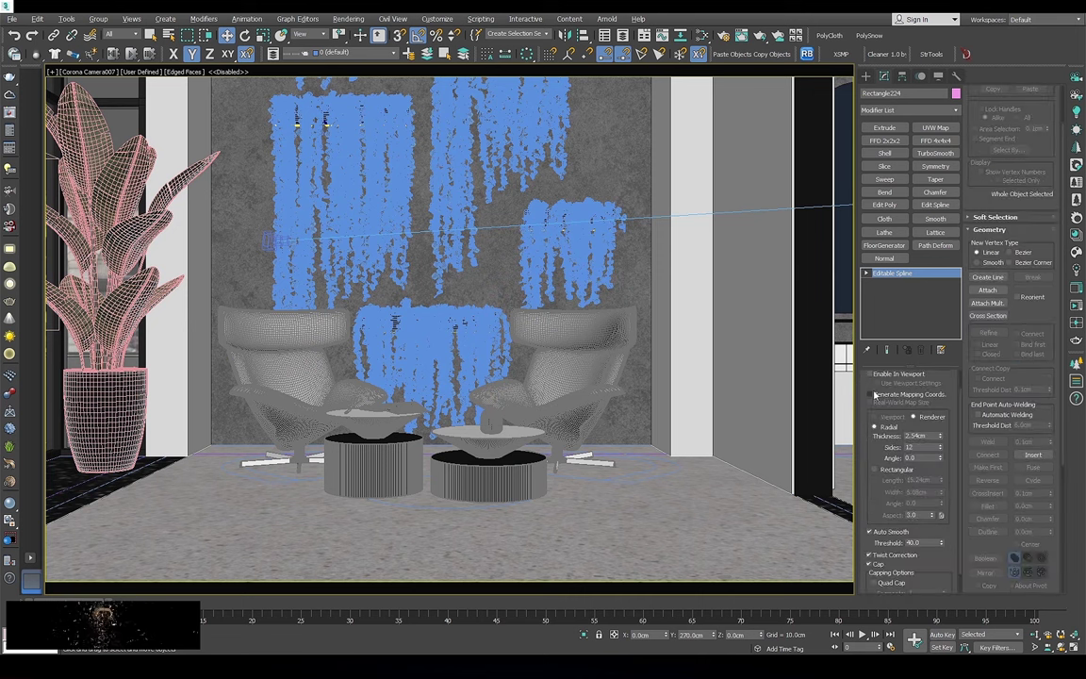
pyautogui.scroll(1, 874, 393)
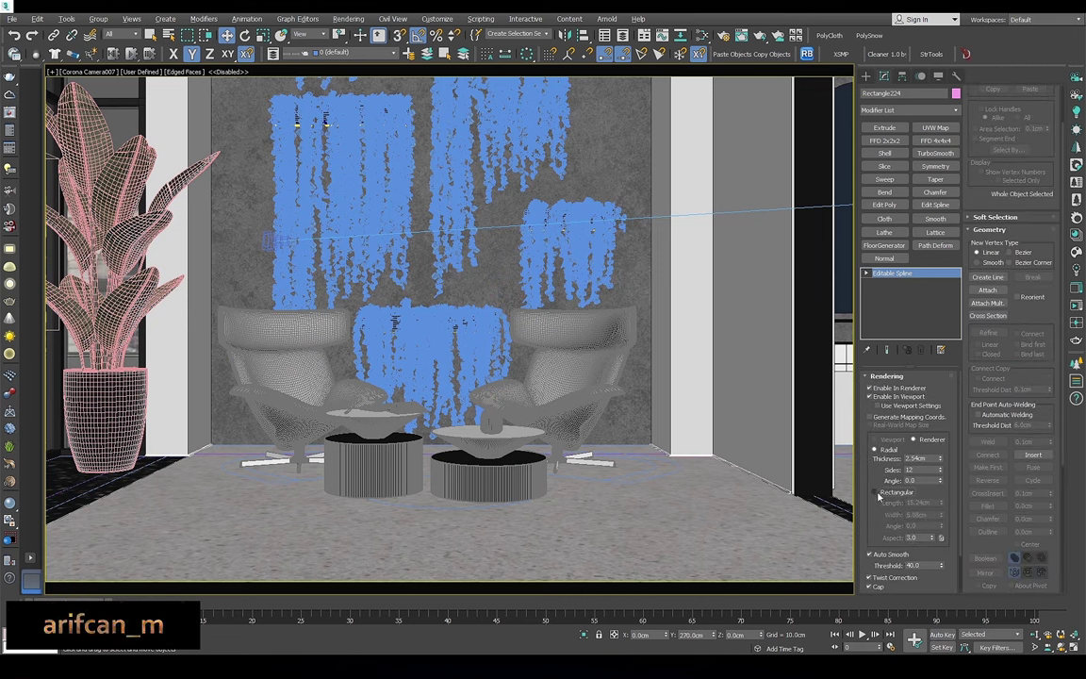
pyautogui.click(875, 492)
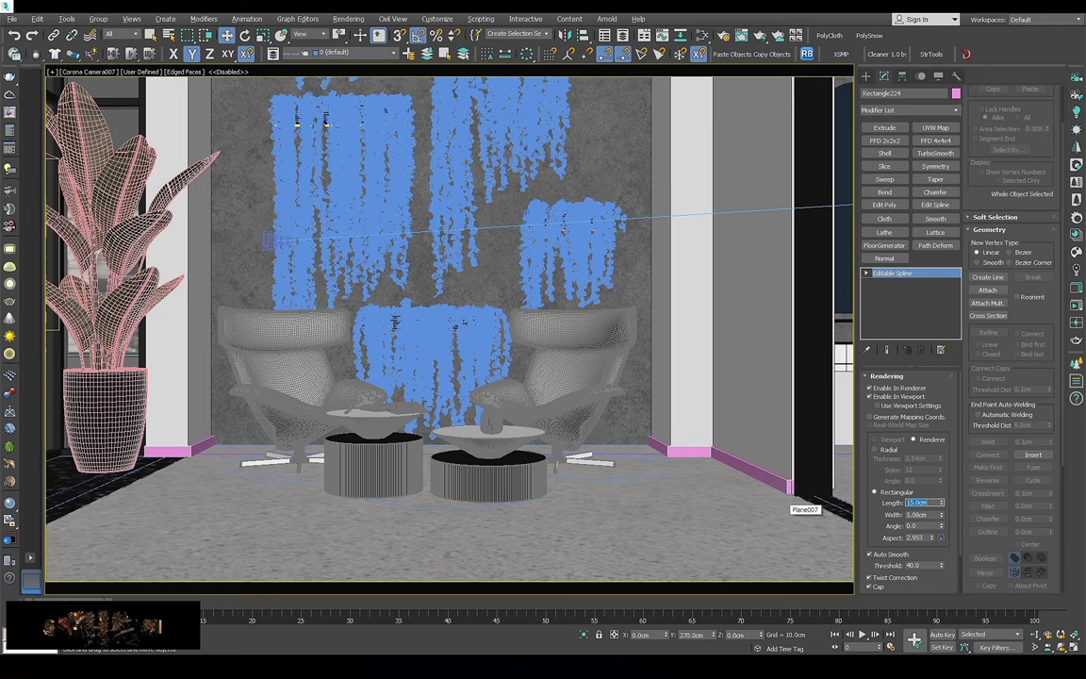
pyautogui.click(923, 501)
pyautogui.write('20')
pyautogui.press('F4')
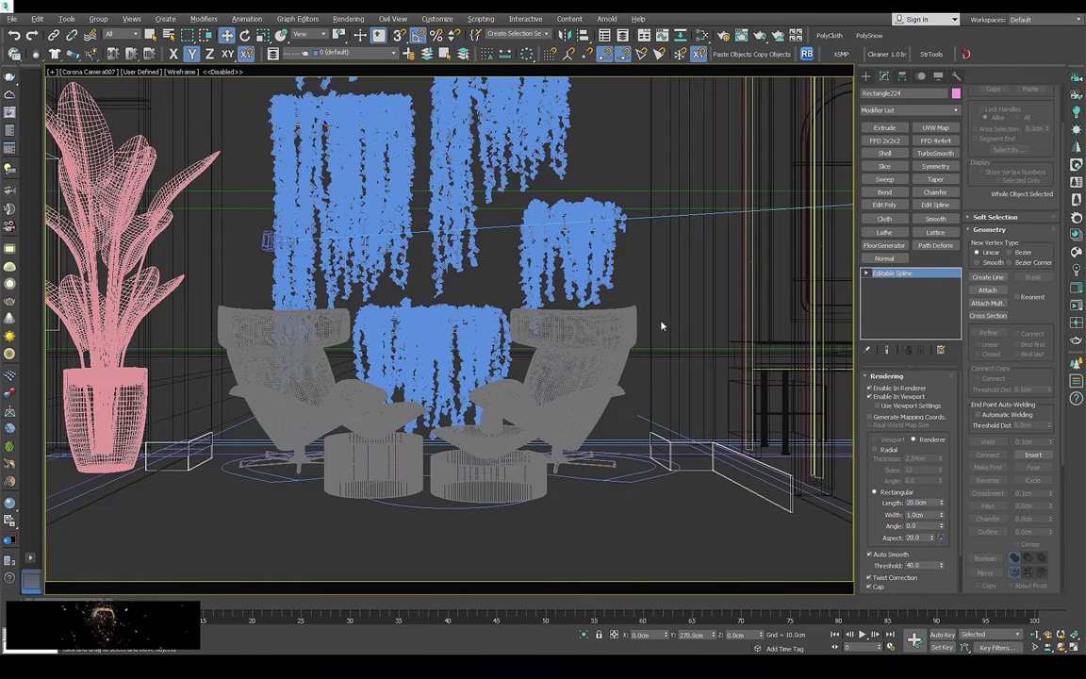
# Assign the material to the selected baseboard in the Slate Material Editor, then close the editor
pyautogui.press('m')
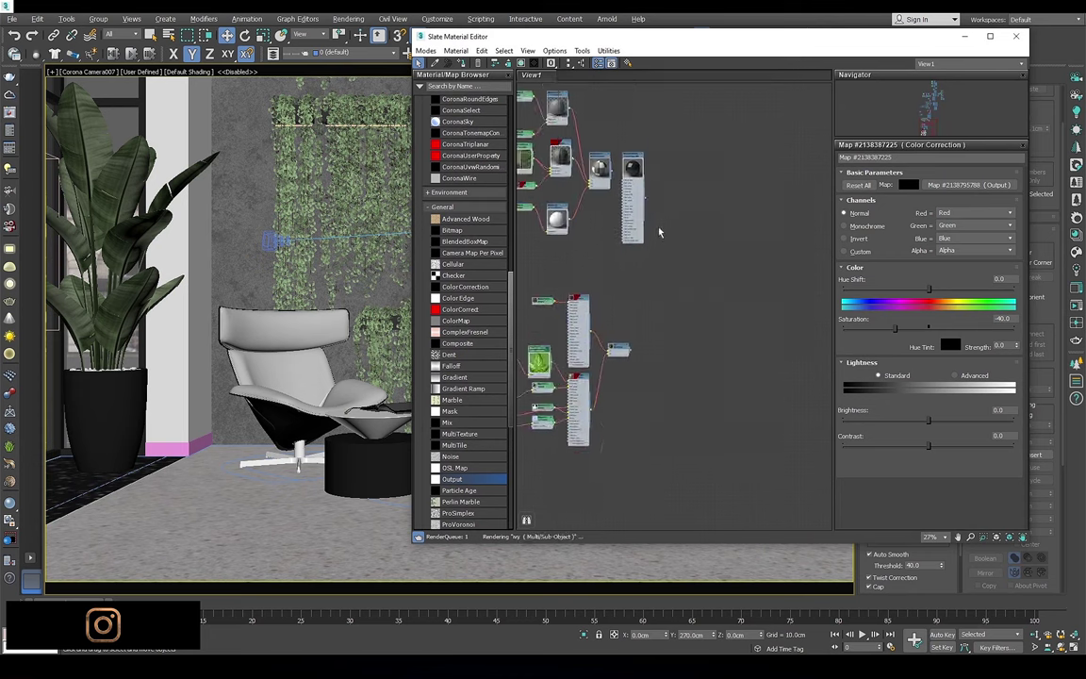
pyautogui.rightClick(634, 293)
pyautogui.click(649, 276)
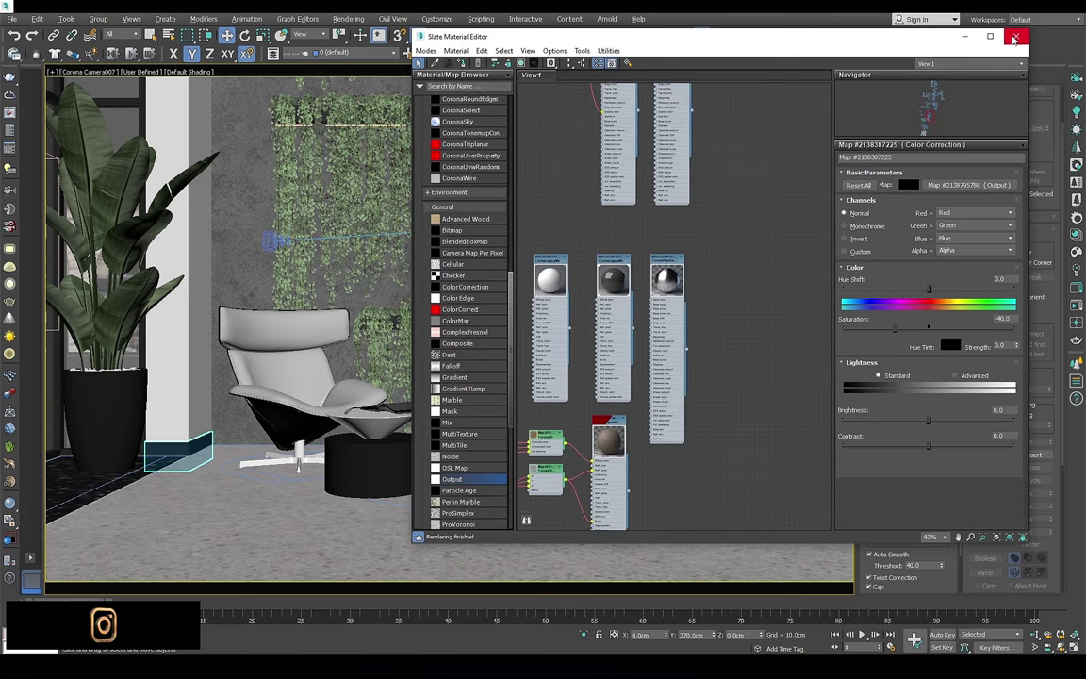
pyautogui.press('m')
# Check the scene through Corona Camera005, Camera001, Camera006 and one more camera
pyautogui.press('c')
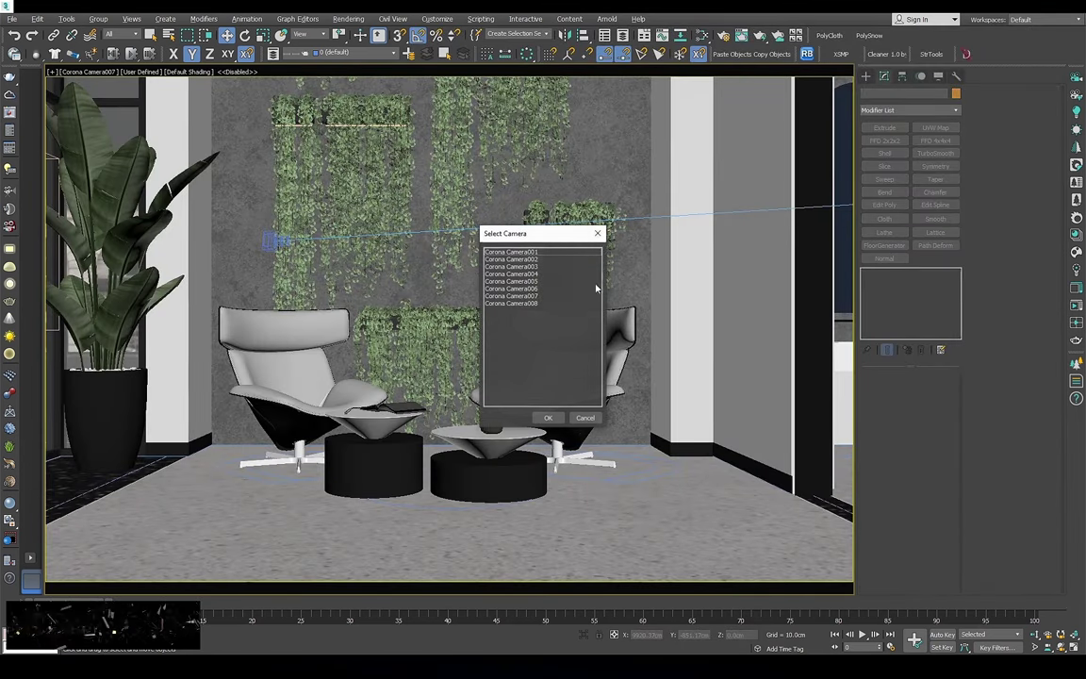
pyautogui.doubleClick(526, 283)
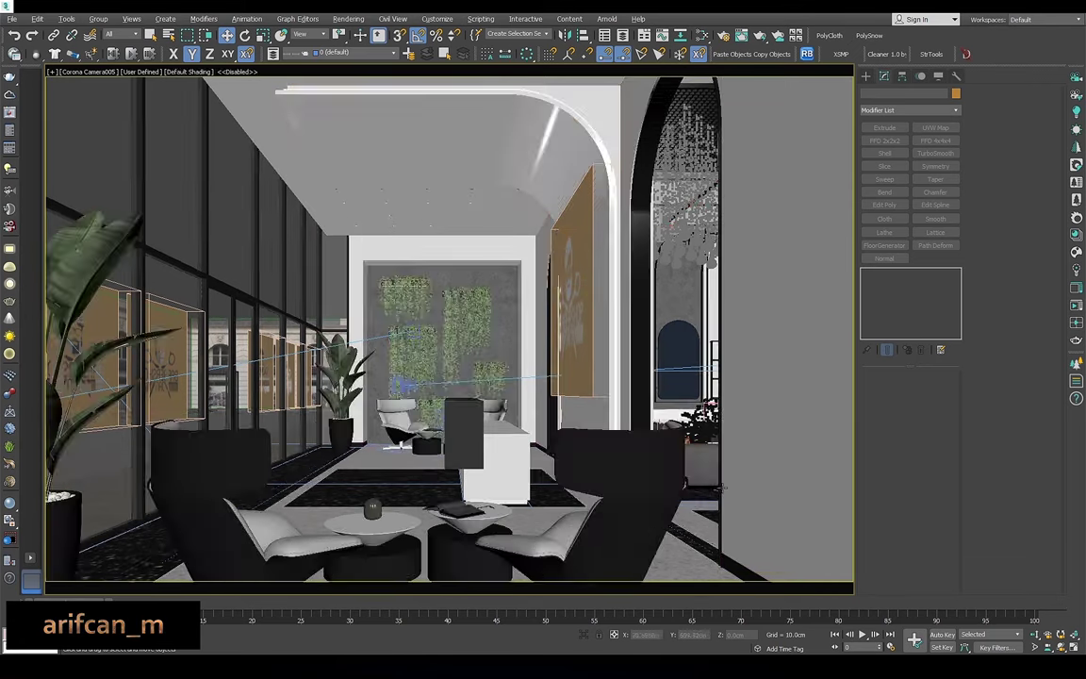
pyautogui.press('c')
pyautogui.doubleClick(509, 254)
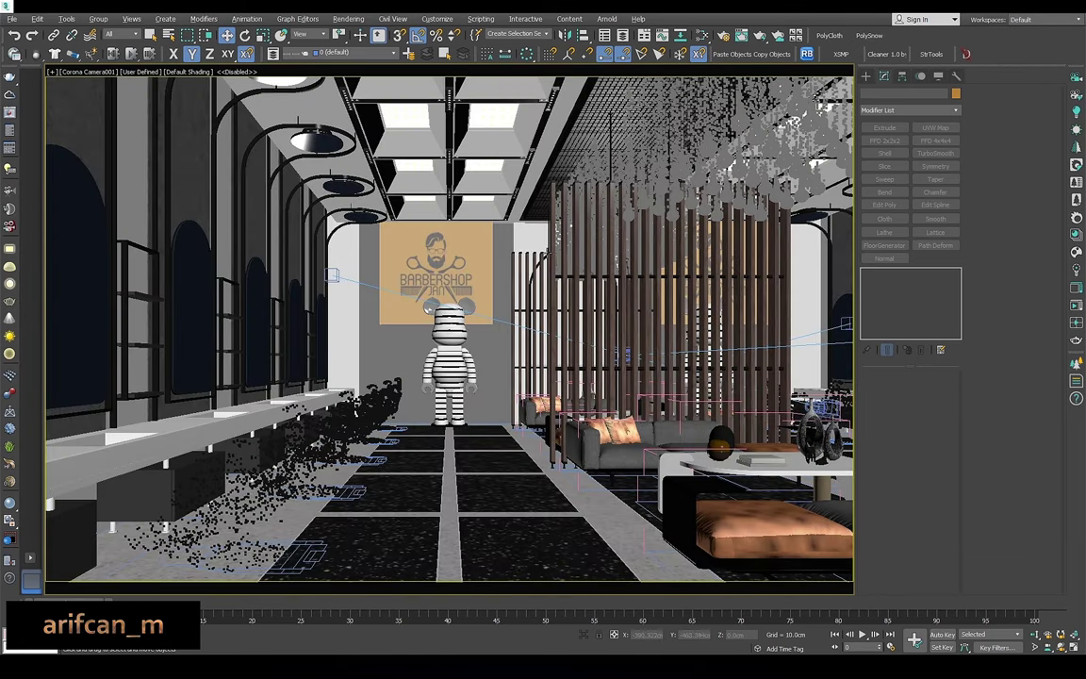
pyautogui.press('c')
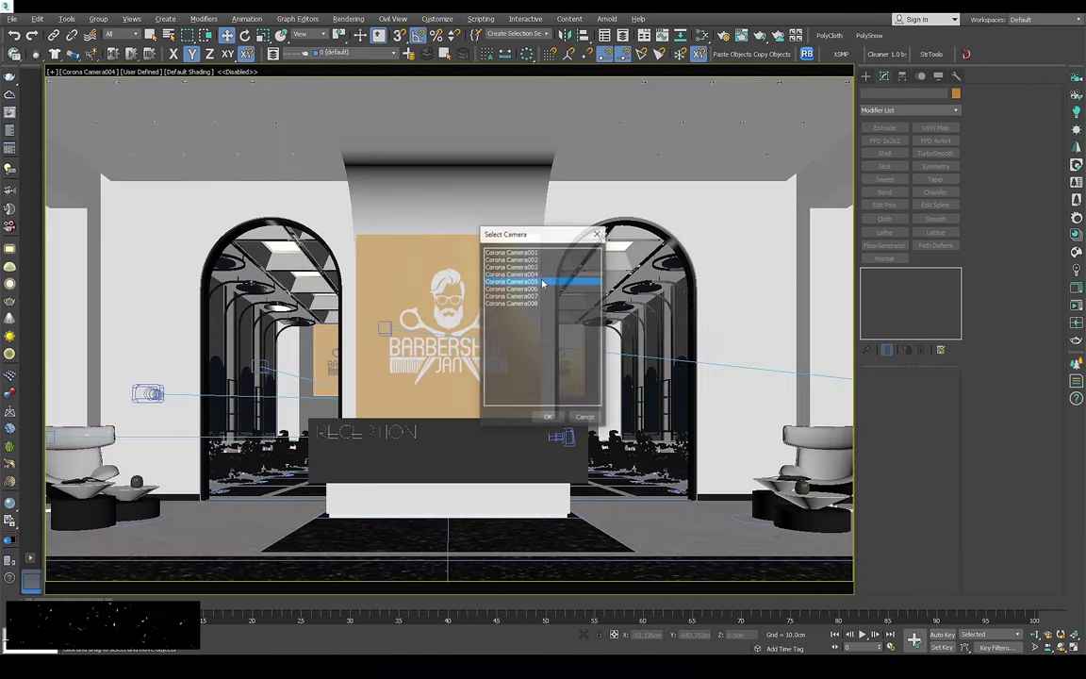
pyautogui.doubleClick(533, 289)
pyautogui.press('c')
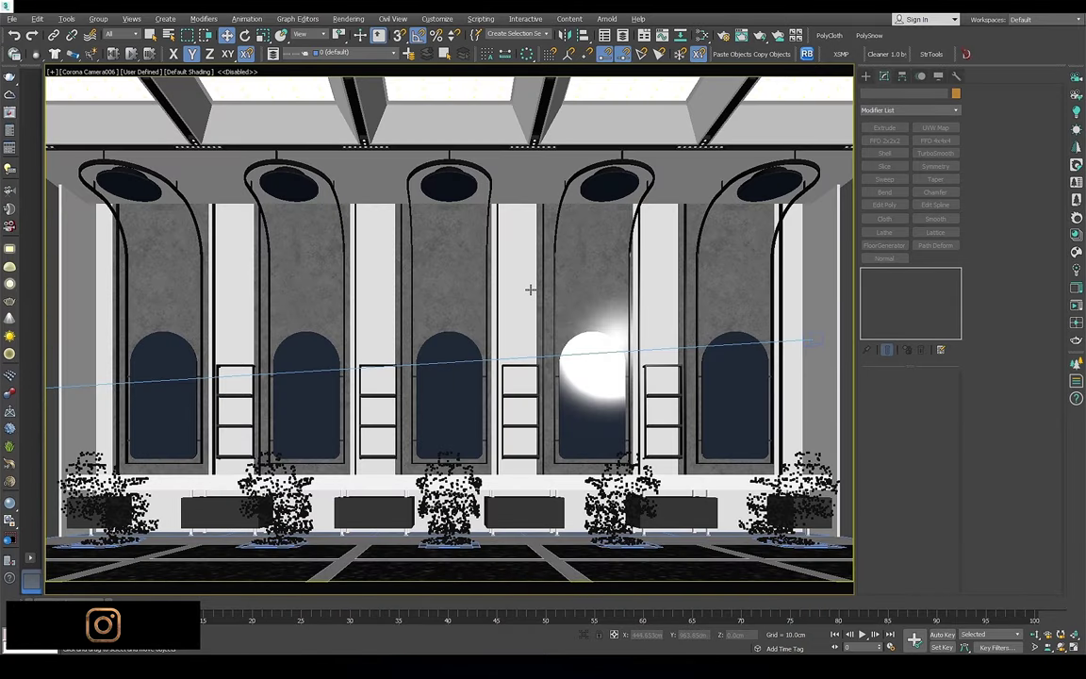
pyautogui.press('c')
pyautogui.doubleClick(529, 289)
# In the Top plan, move Corona Camera002 down into the centre aisle
pyautogui.press('t')
pyautogui.scroll(5, 509, 265)
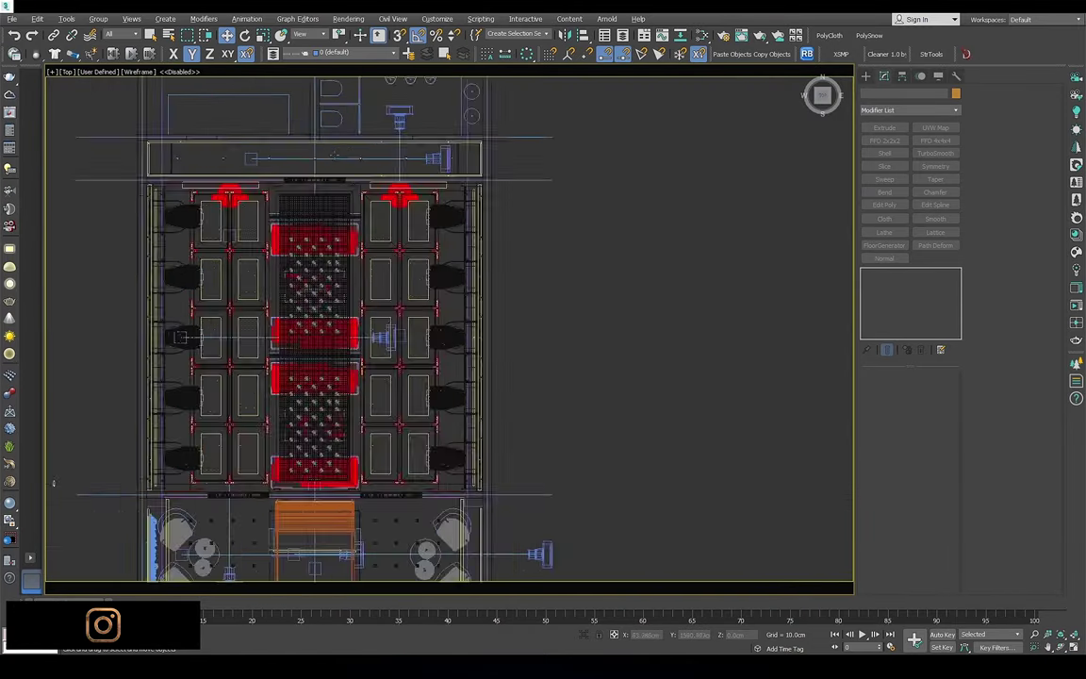
pyautogui.scroll(3, 505, 174)
pyautogui.scroll(2, 504, 174)
pyautogui.moveTo(505, 169); pyautogui.dragTo(380, 412)
pyautogui.scroll(-2, 387, 389)
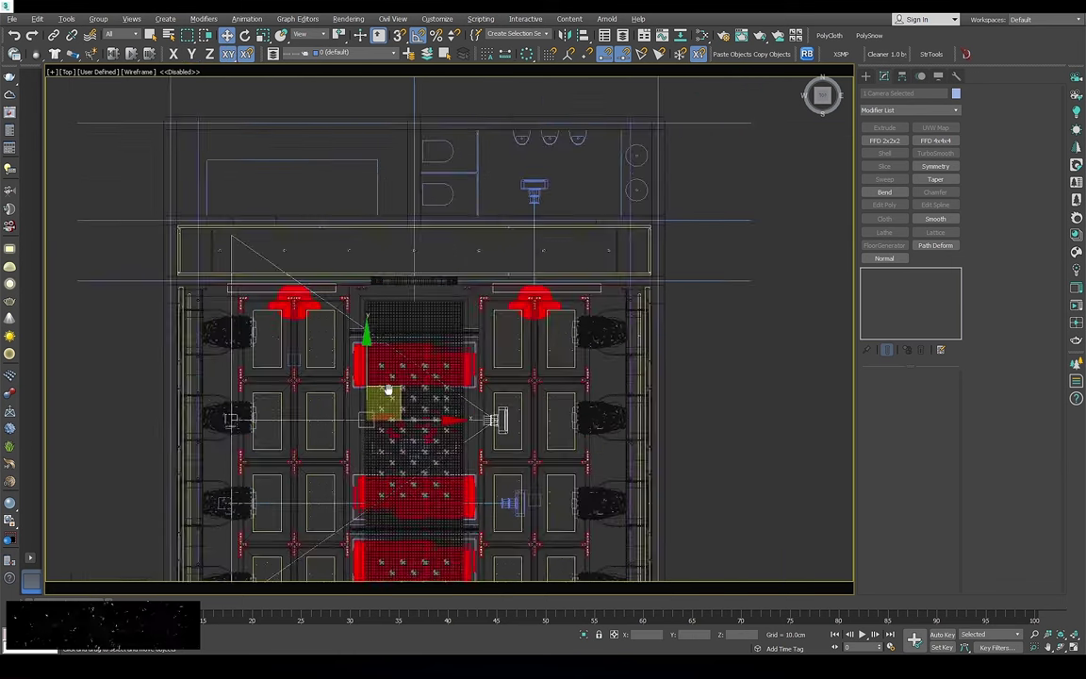
pyautogui.scroll(-3, 387, 390)
pyautogui.moveTo(443, 215)
pyautogui.mouseDown()
pyautogui.moveTo(456, 357)
pyautogui.moveTo(443, 377)
pyautogui.mouseUp()
# Look through Corona Camera002, dolly toward the vanity wall and tilt down onto the counter
pyautogui.press('c')
pyautogui.doubleClick(568, 318)
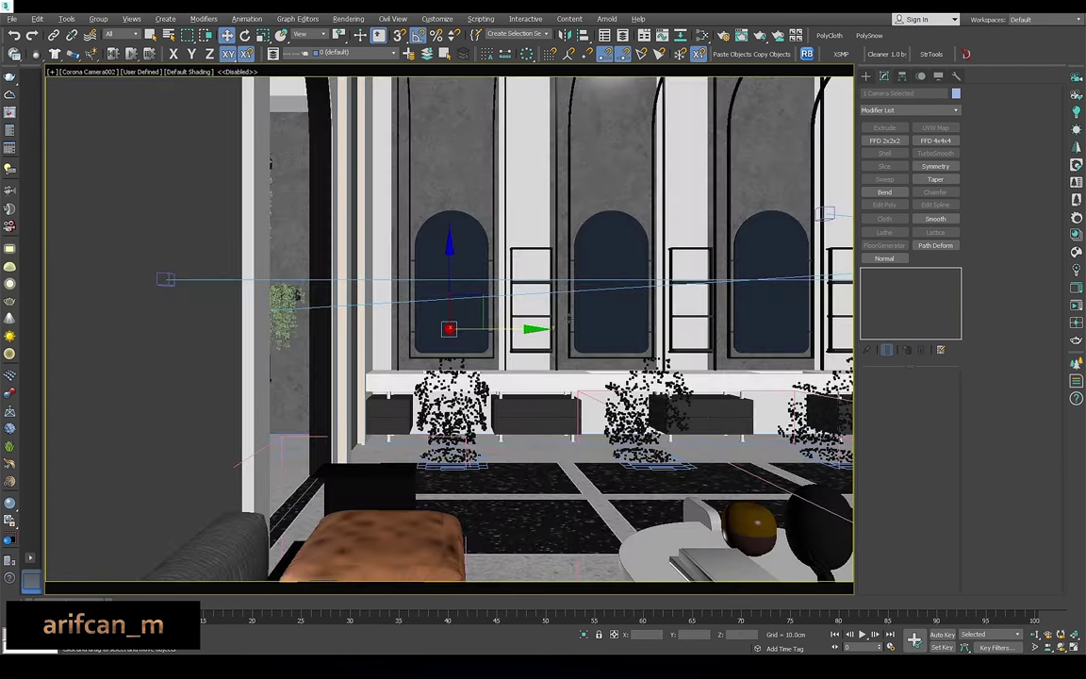
pyautogui.click(1034, 635)
pyautogui.moveTo(448, 396); pyautogui.dragTo(448, 283)
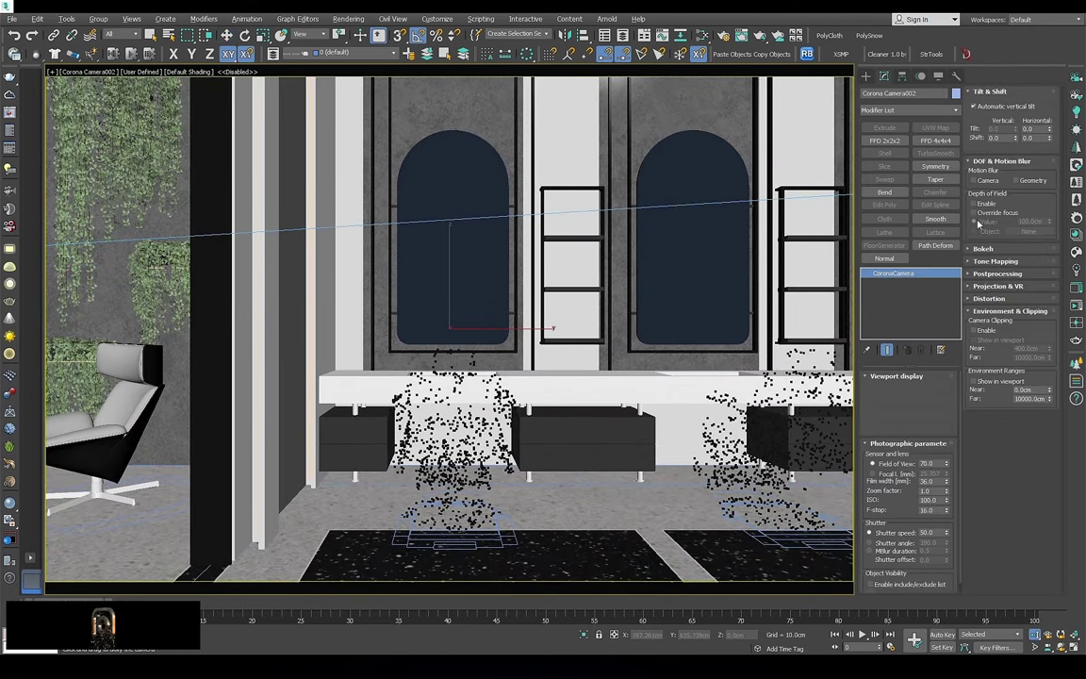
pyautogui.scroll(-3, 449, 330)
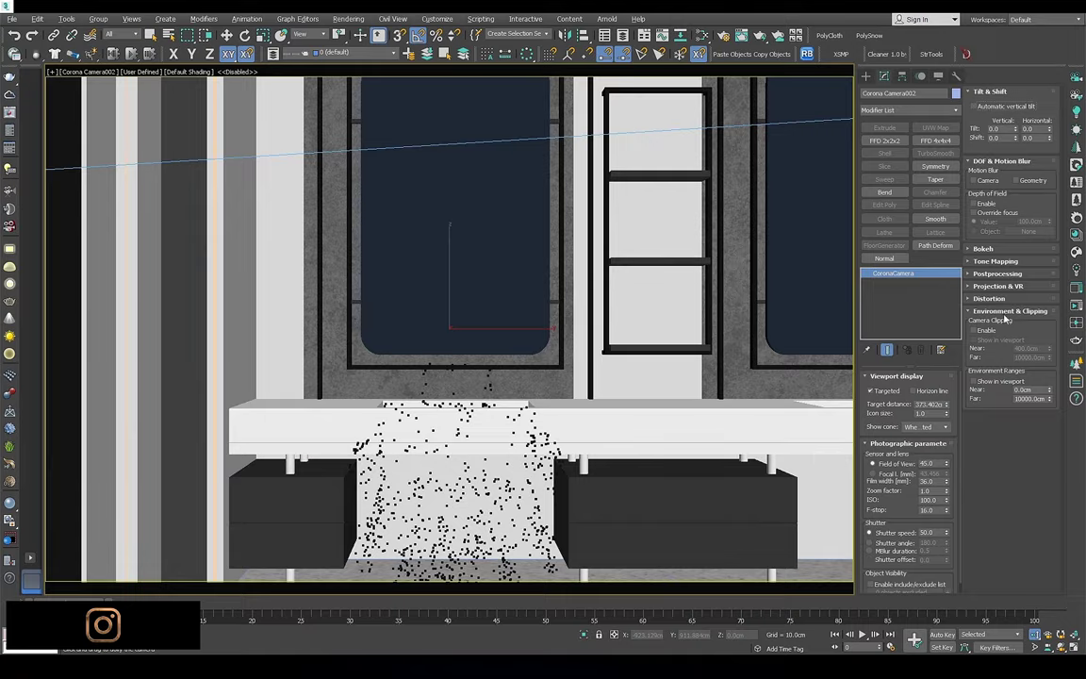
pyautogui.keyDown('alt'); pyautogui.moveTo(566, 396); pyautogui.dragTo(565, 304, button='middle'); pyautogui.keyUp('alt')
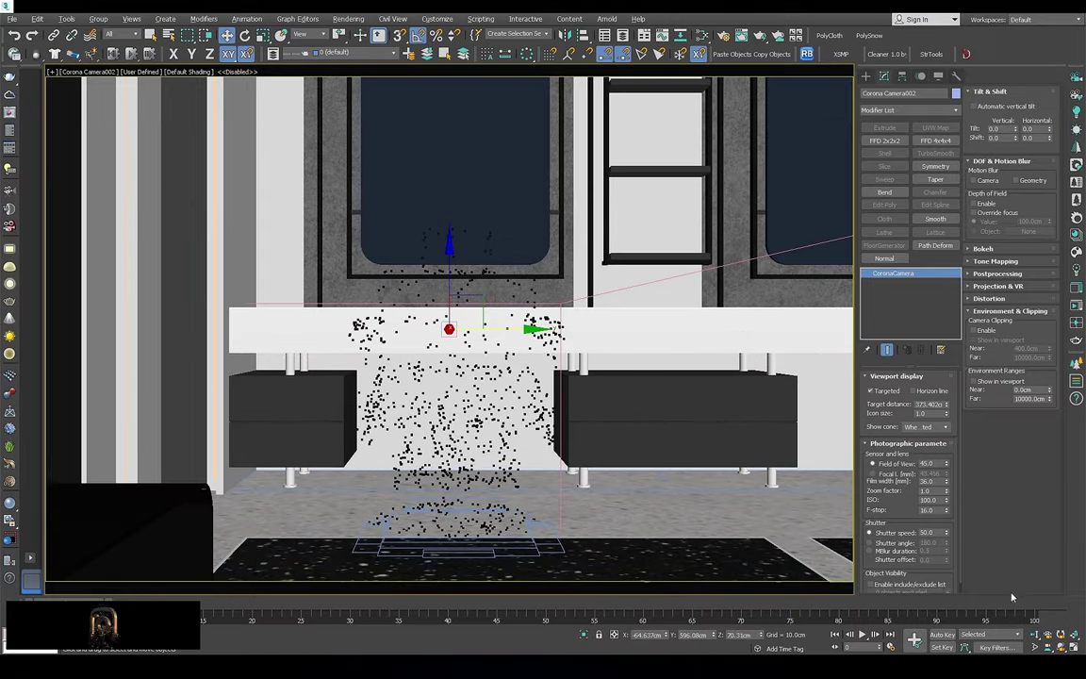
# Orbit Corona Camera002 onto the barber chair beside the vanity and start a Corona interactive render
pyautogui.moveTo(602, 293)
pyautogui.mouseDown()
pyautogui.moveTo(542, 342)
pyautogui.moveTo(434, 396)
pyautogui.mouseUp()
pyautogui.click(1075, 306)
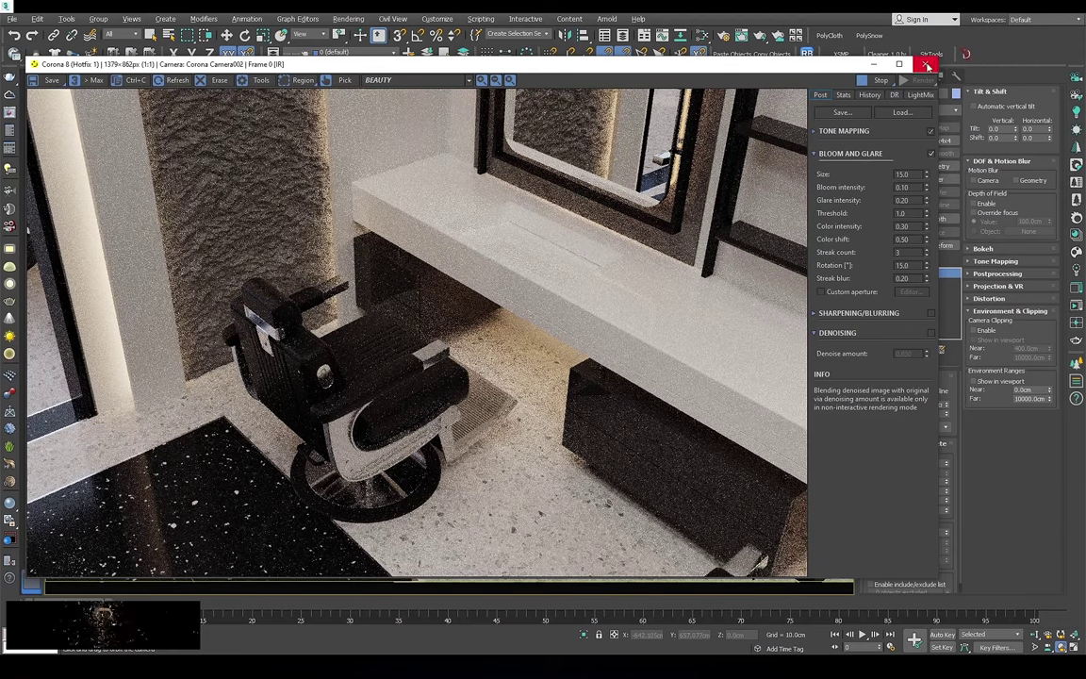
# In the Top plan, clone the camera as an independent Corona Camera009 and look through it
pyautogui.press('t')
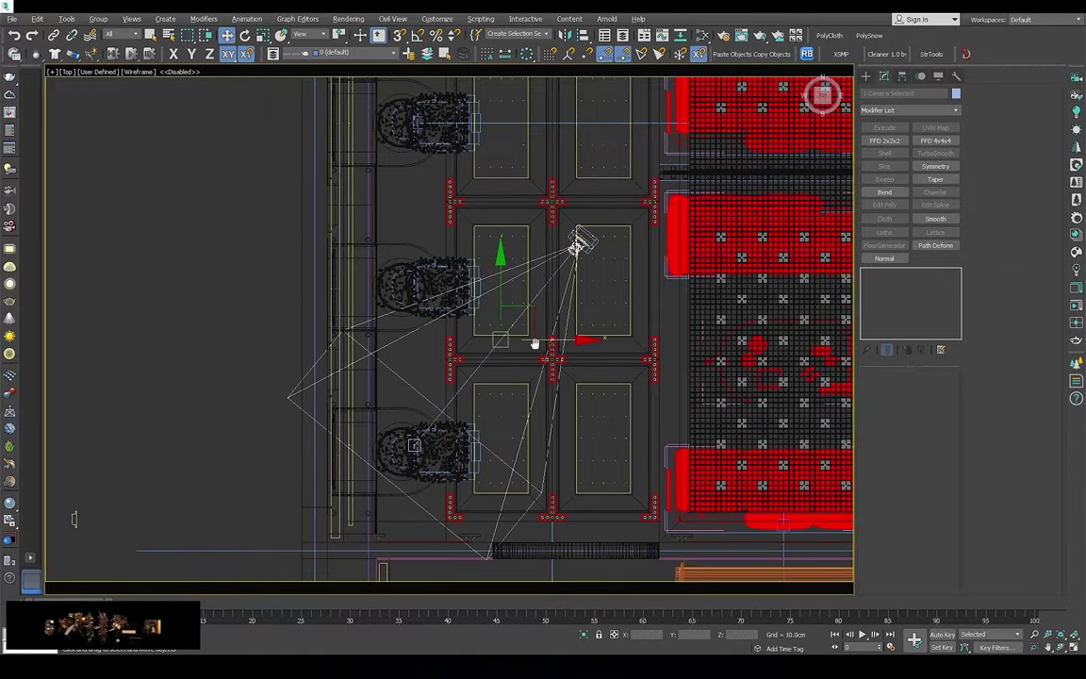
pyautogui.moveTo(352, 367)
pyautogui.mouseDown()
pyautogui.moveTo(597, 315)
pyautogui.moveTo(610, 289)
pyautogui.mouseUp()
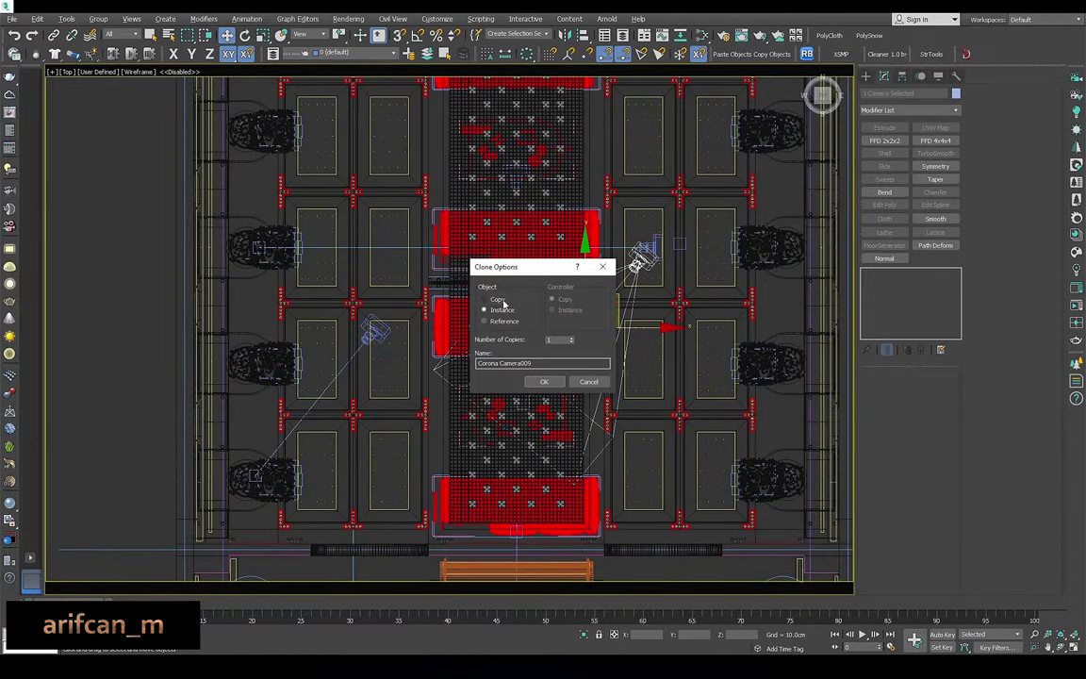
pyautogui.click(538, 381)
pyautogui.press('c')
pyautogui.doubleClick(539, 312)
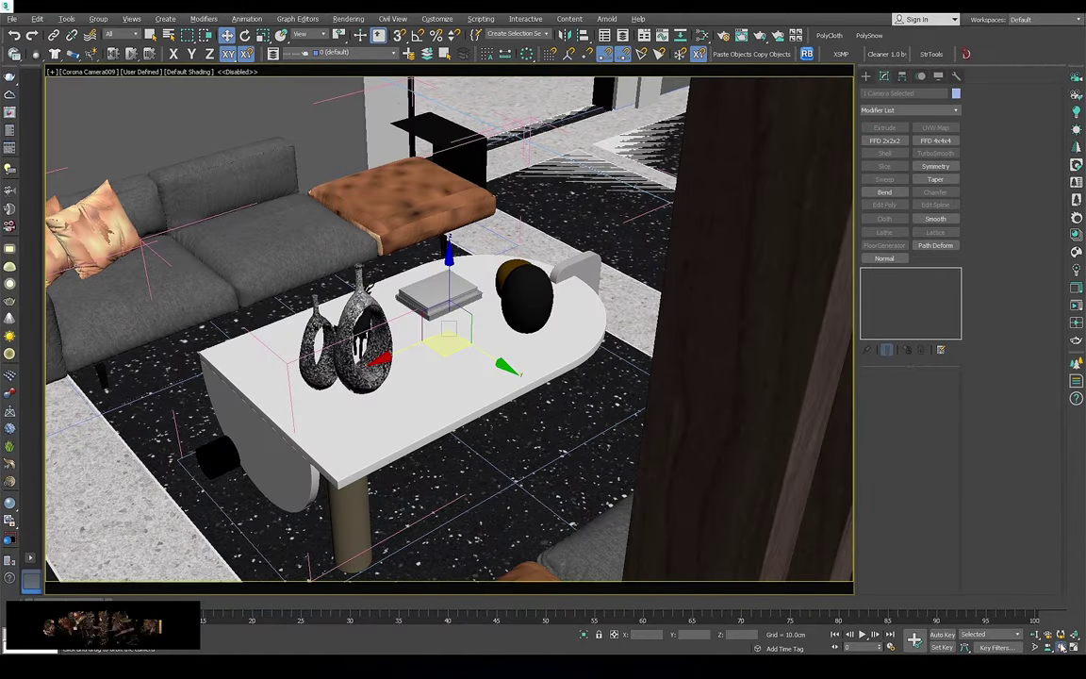
# Orbit and dolly Camera009 to a high view over the lounge table and sofas, then render interactively
pyautogui.moveTo(453, 377)
pyautogui.mouseDown()
pyautogui.moveTo(457, 276)
pyautogui.moveTo(477, 312)
pyautogui.moveTo(470, 335)
pyautogui.moveTo(476, 311)
pyautogui.mouseUp()
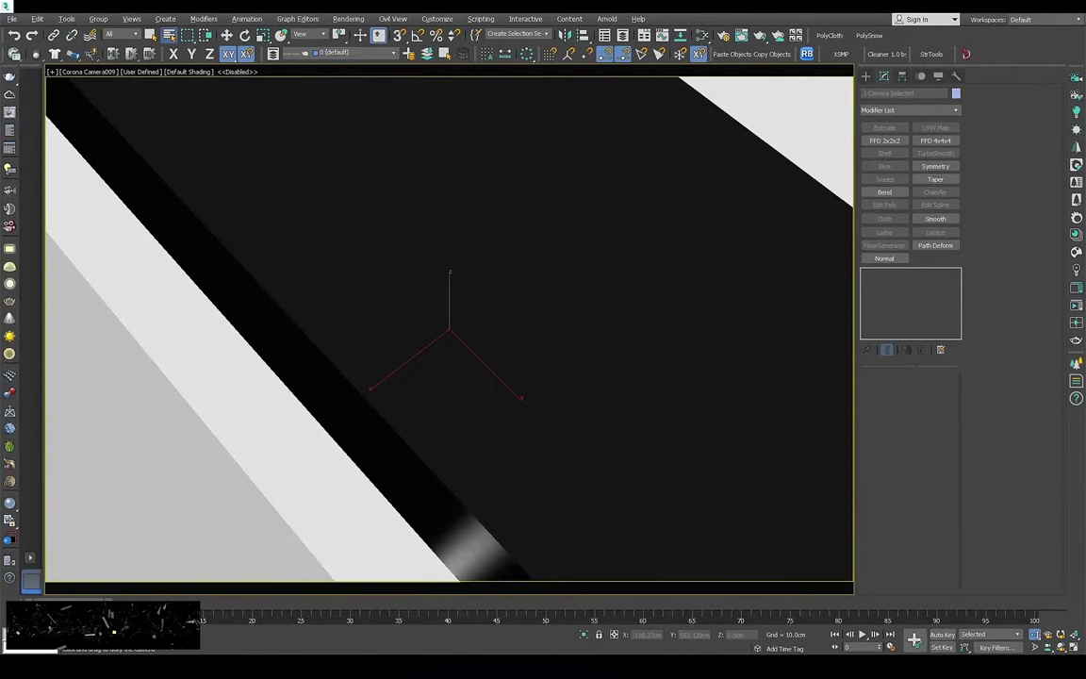
pyautogui.hotkey('ctrl', 'z')
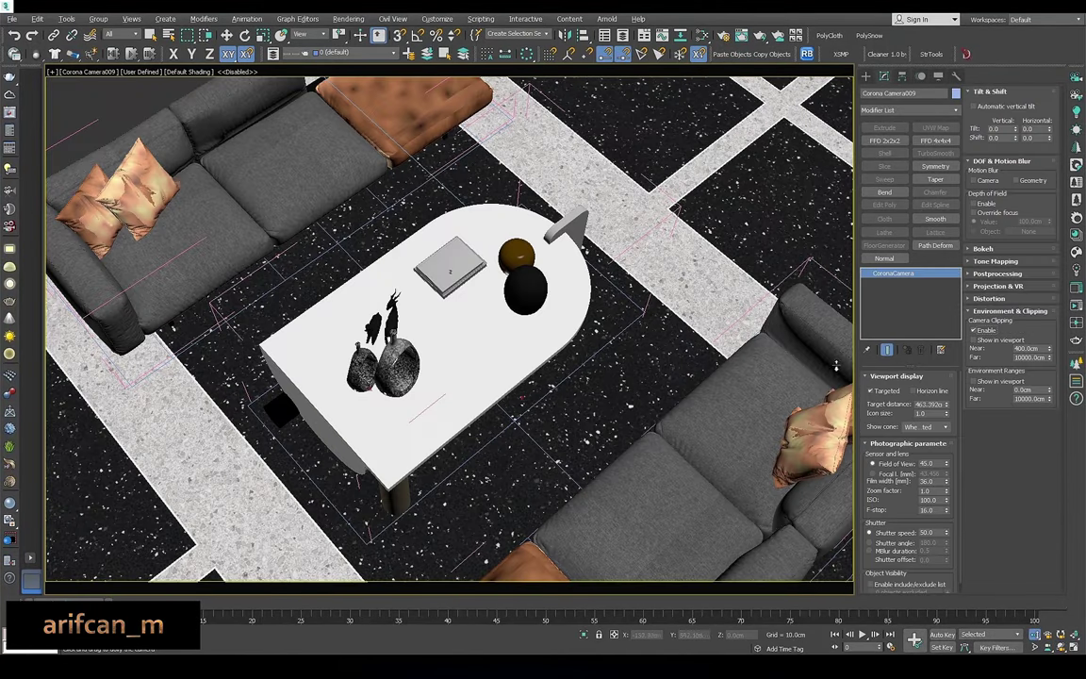
pyautogui.moveTo(476, 311)
pyautogui.mouseDown()
pyautogui.moveTo(500, 209)
pyautogui.moveTo(446, 259)
pyautogui.moveTo(473, 363)
pyautogui.mouseUp()
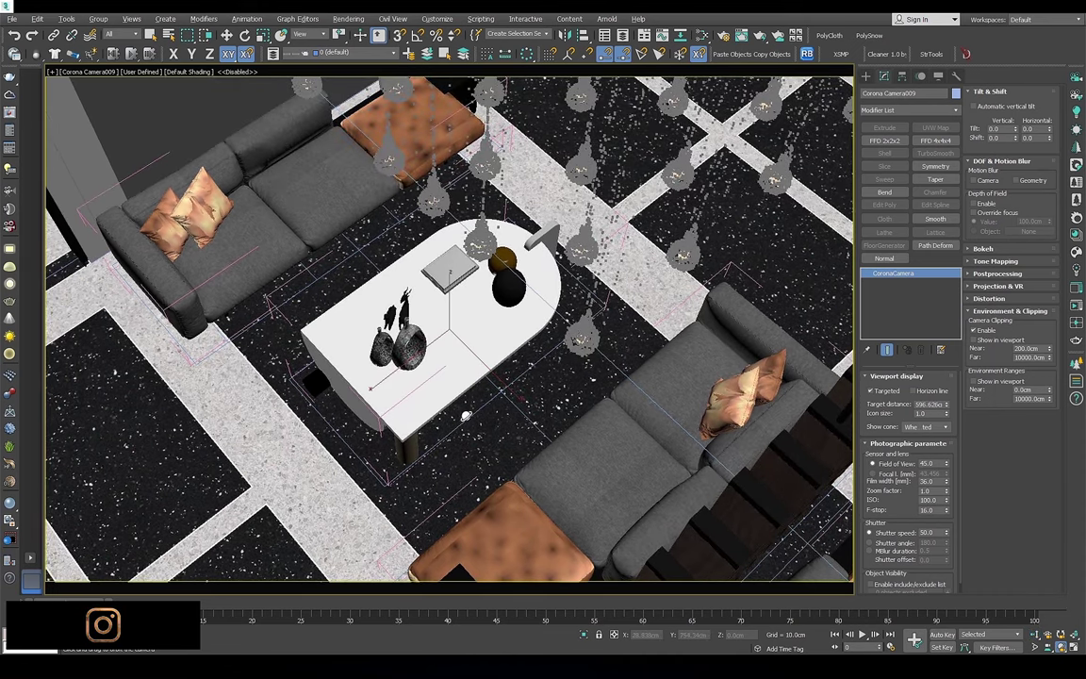
pyautogui.moveTo(464, 415)
pyautogui.mouseDown()
pyautogui.moveTo(523, 392)
pyautogui.moveTo(478, 378)
pyautogui.mouseUp()
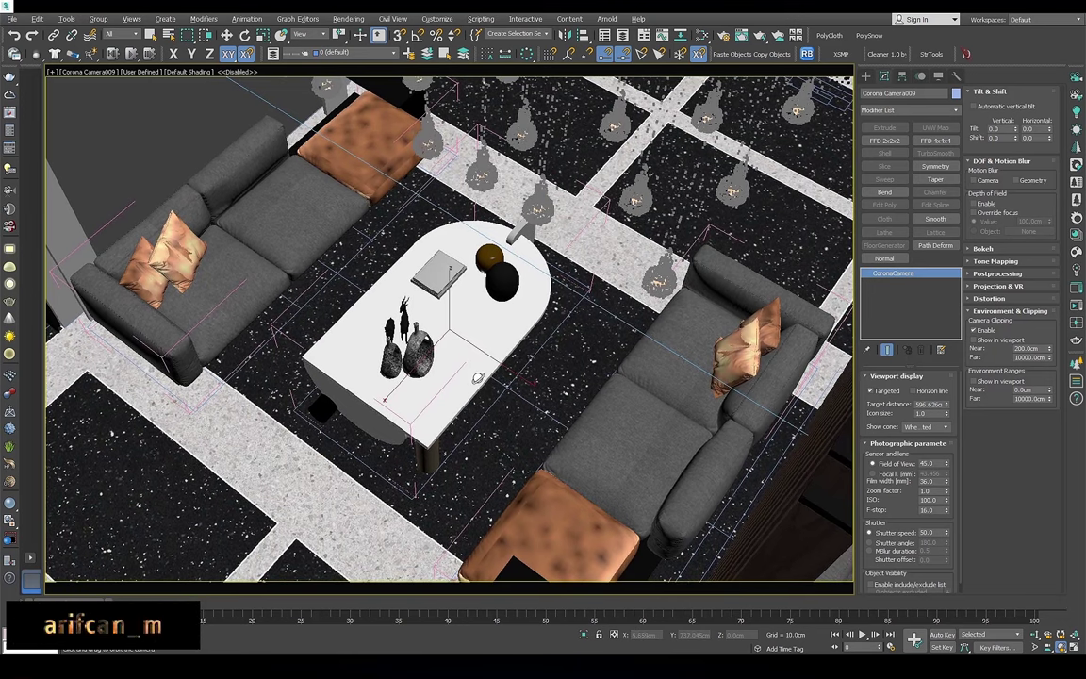
pyautogui.moveTo(478, 378); pyautogui.dragTo(467, 311, button='middle')
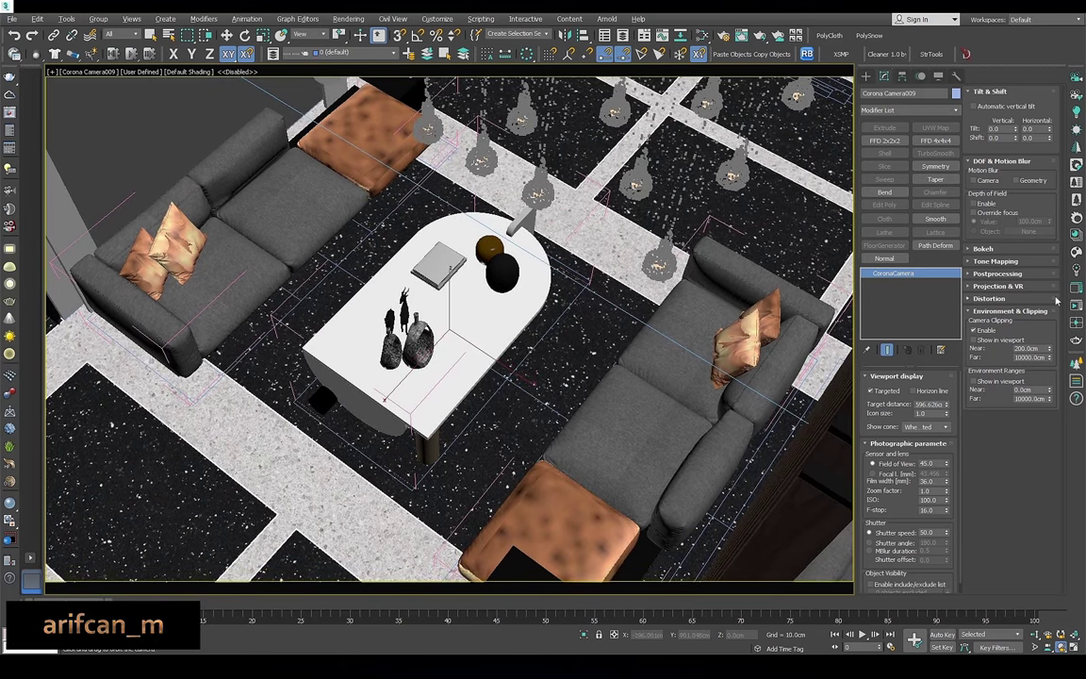
pyautogui.click(1075, 304)
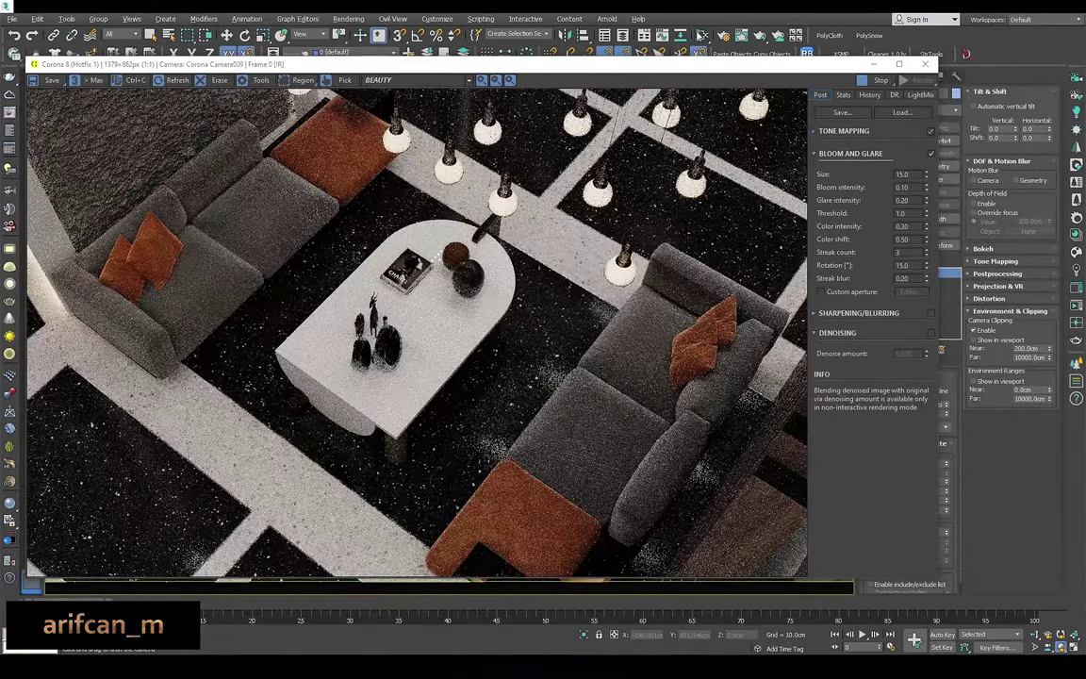
# Change the cushions' Corona Solid Color to muted tan (171, 130, 109) and close the render window
pyautogui.press('m')
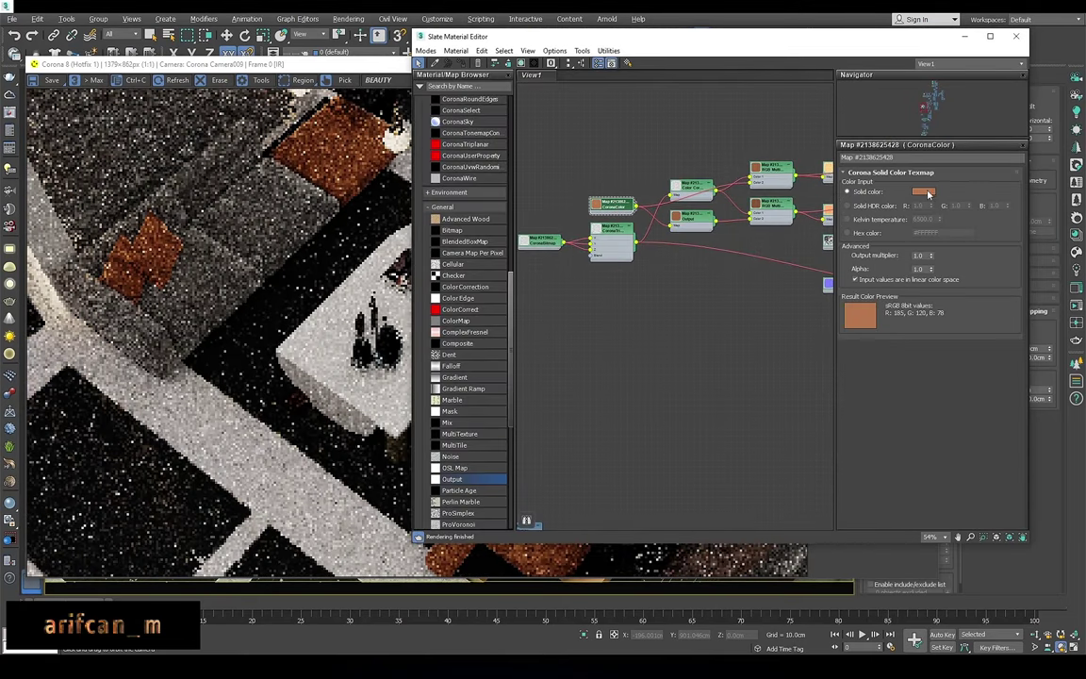
pyautogui.click(925, 192)
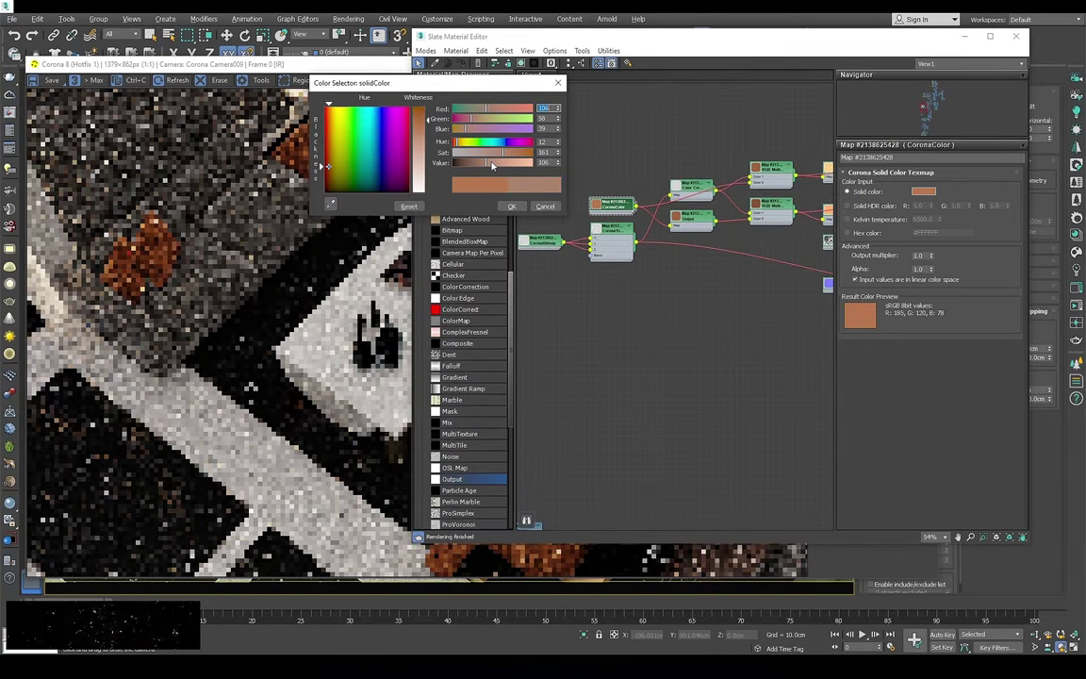
pyautogui.click(511, 207)
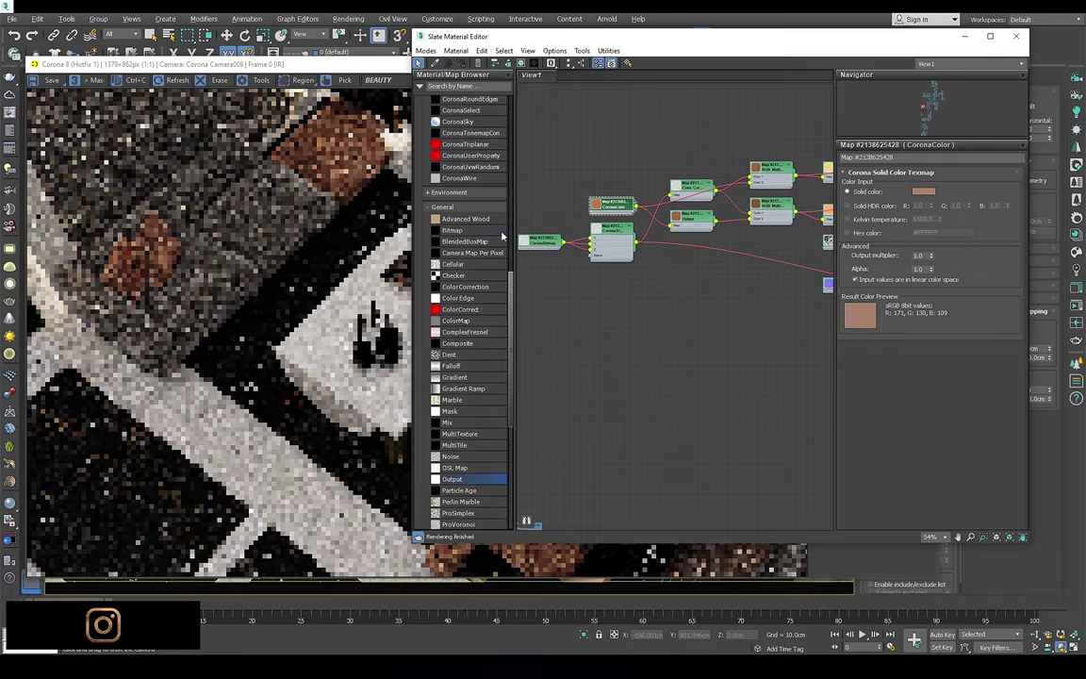
pyautogui.click(1017, 38)
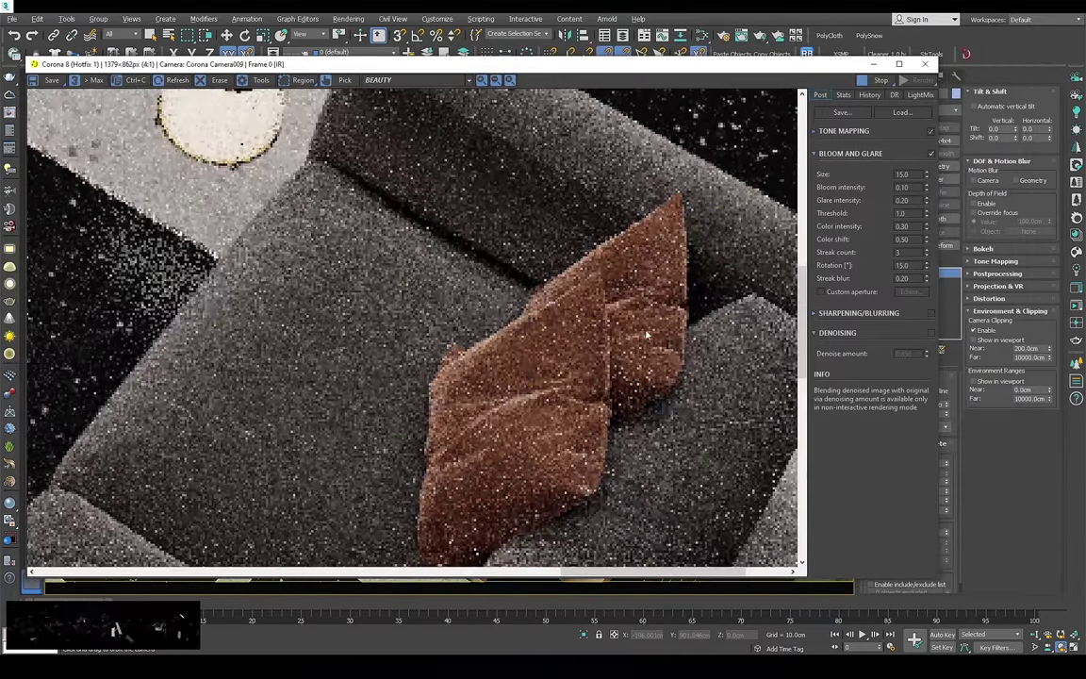
pyautogui.scroll(-2, 647, 335)
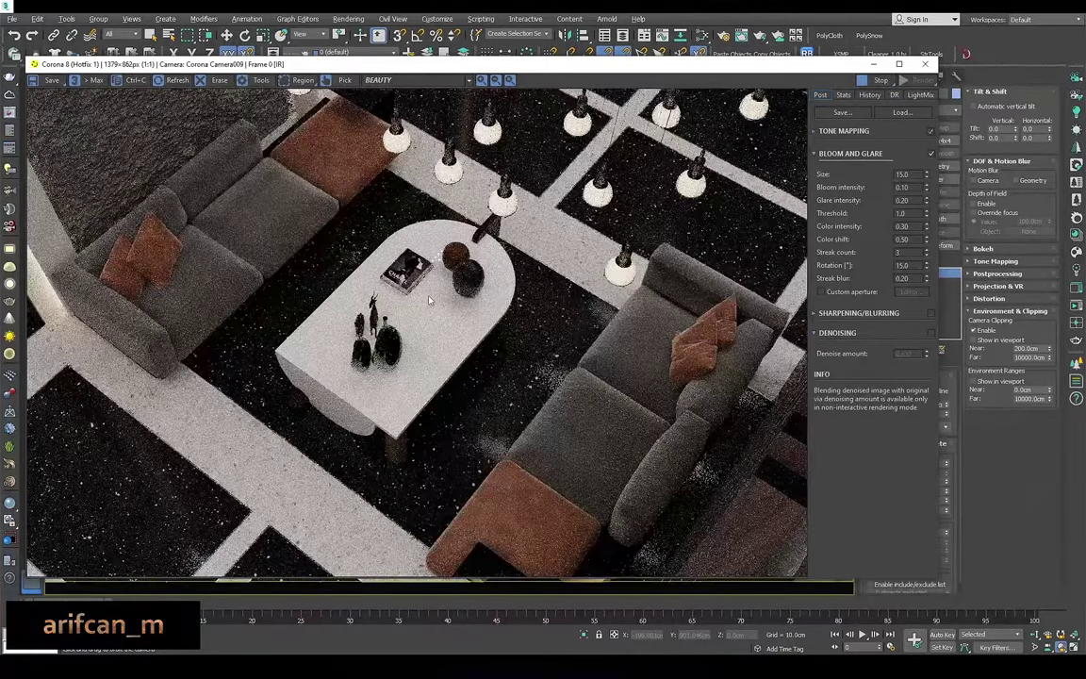
pyautogui.scroll(2, 429, 300)
pyautogui.scroll(-2, 373, 284)
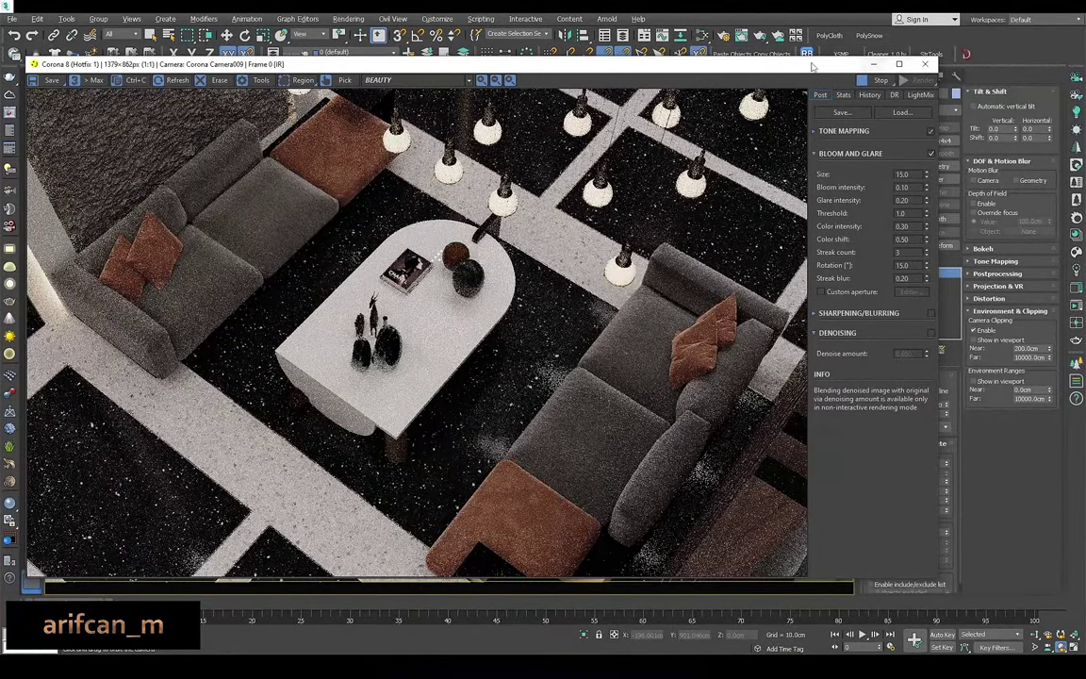
pyautogui.click(731, 58)
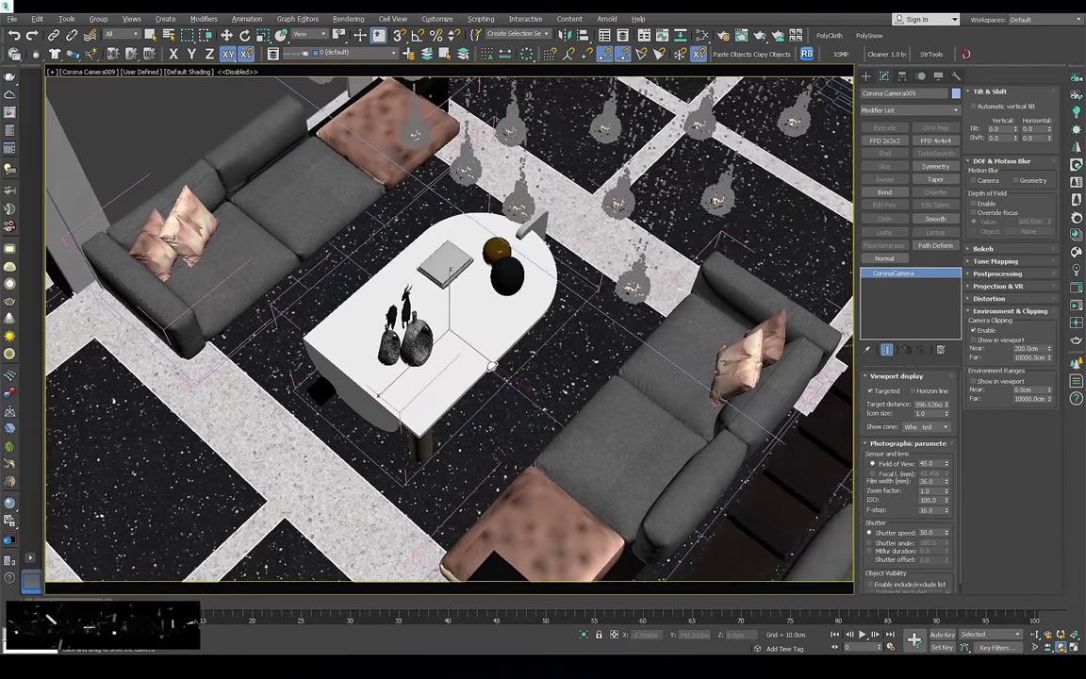
# Pan the camera slightly, then inspect a pendant lamp proxy in the Top plan
pyautogui.moveTo(491, 366)
pyautogui.mouseDown(button='middle')
pyautogui.moveTo(524, 388)
pyautogui.moveTo(524, 378)
pyautogui.mouseUp(button='middle')
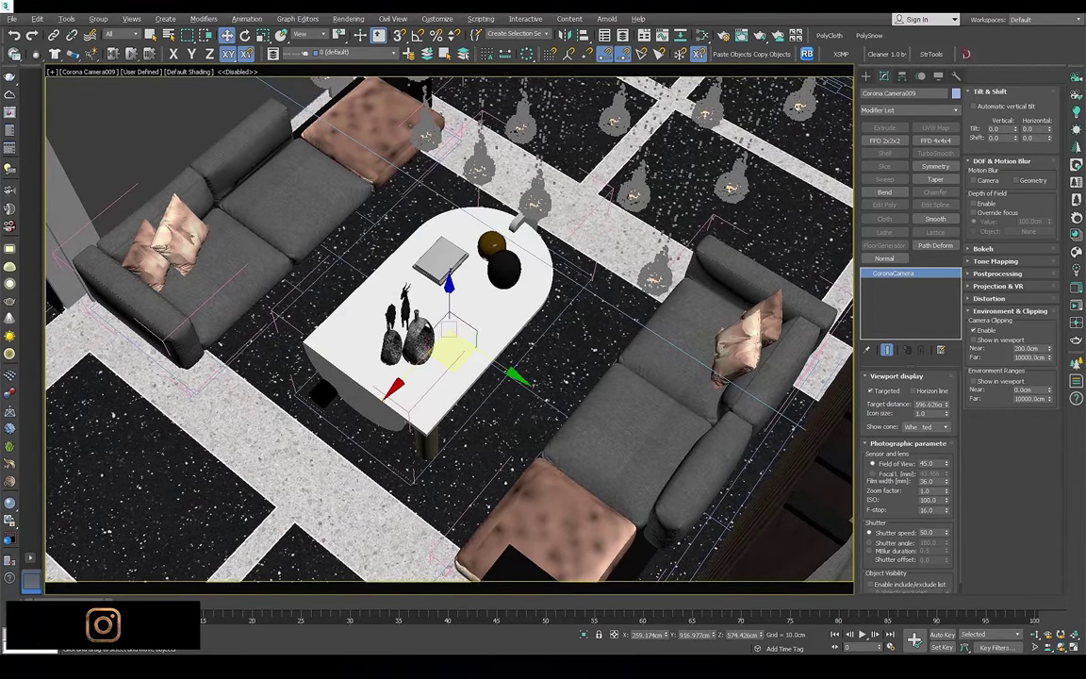
pyautogui.press('t')
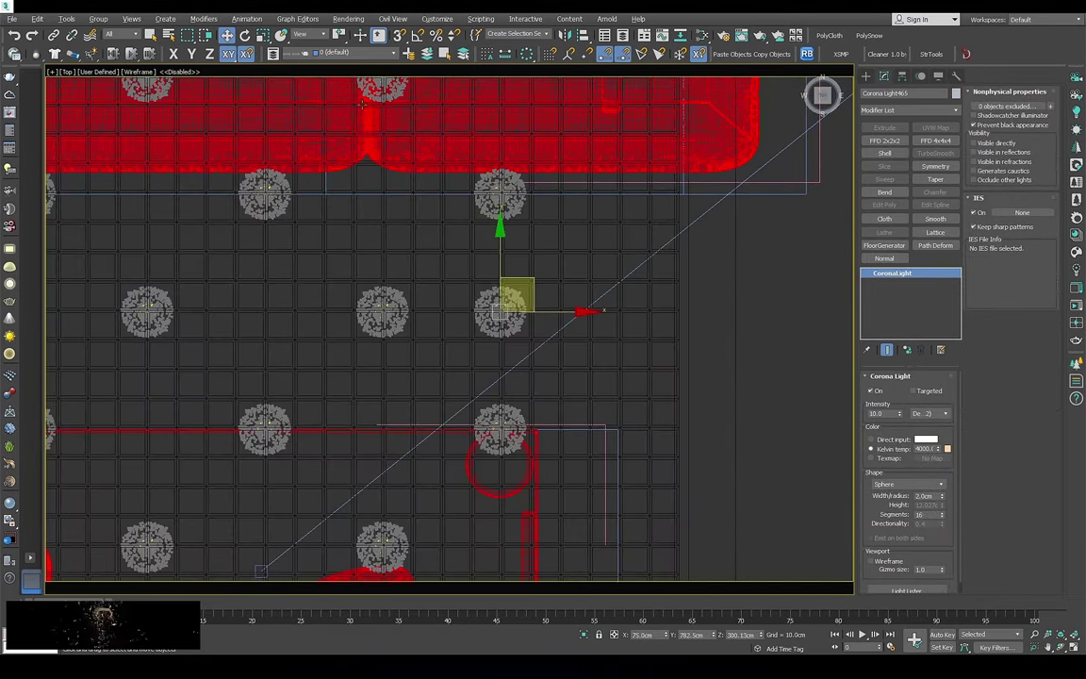
pyautogui.scroll(-3, 591, 407)
pyautogui.click(551, 354)
pyautogui.press('z')
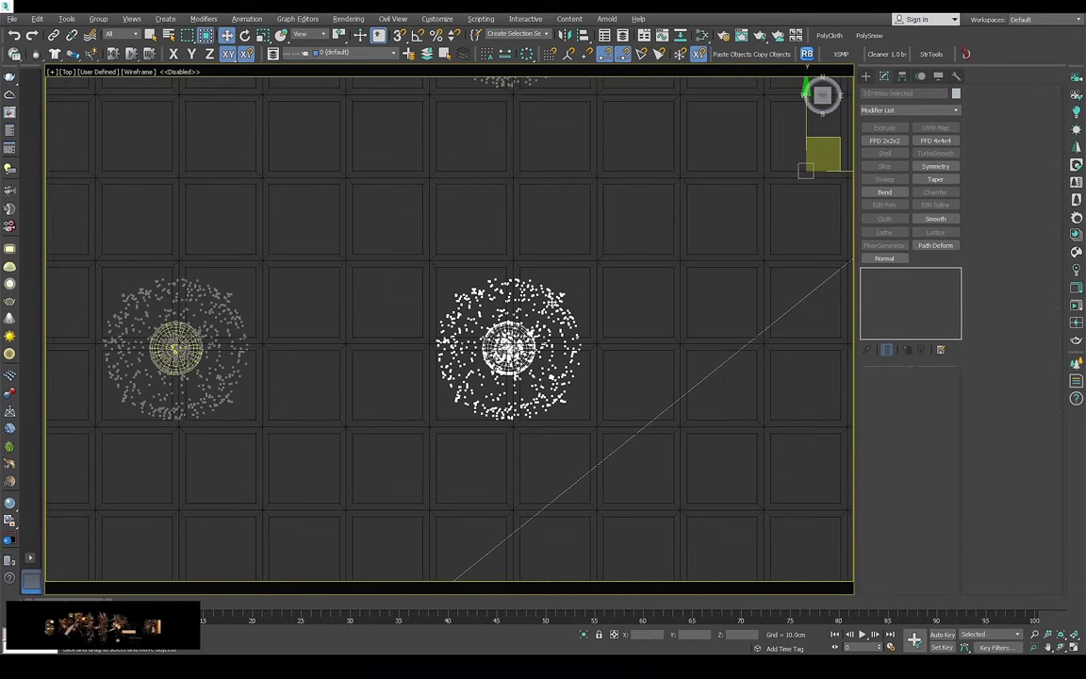
pyautogui.click(547, 283)
pyautogui.scroll(-4, 546, 279)
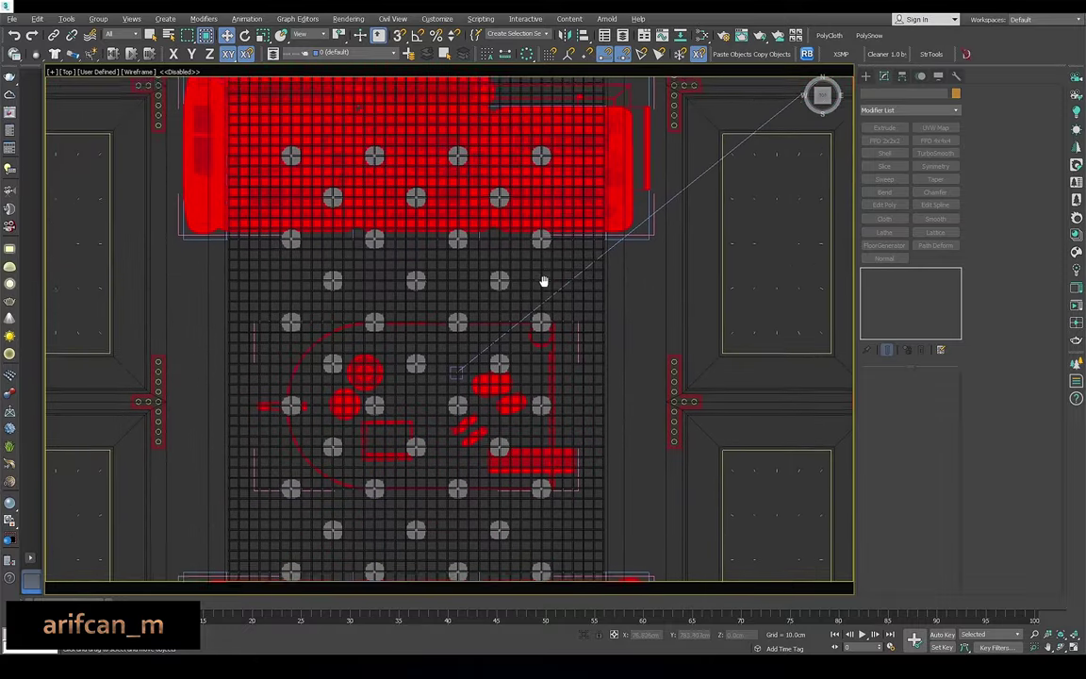
pyautogui.scroll(-3, 538, 358)
pyautogui.scroll(3, 535, 366)
pyautogui.scroll(3, 557, 417)
pyautogui.scroll(3, 557, 417)
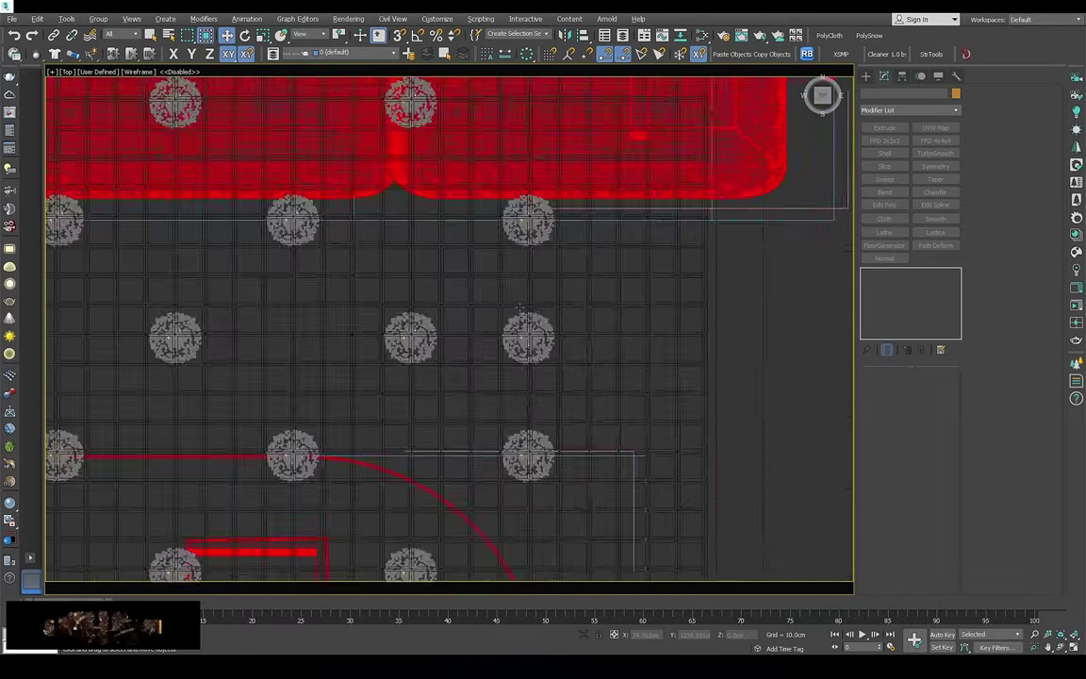
pyautogui.scroll(3, 502, 298)
pyautogui.scroll(-3, 503, 300)
pyautogui.scroll(-3, 502, 300)
pyautogui.scroll(-2, 503, 300)
# Re-render the lounge from Corona Camera009 interactively, then close the render window
pyautogui.press('c')
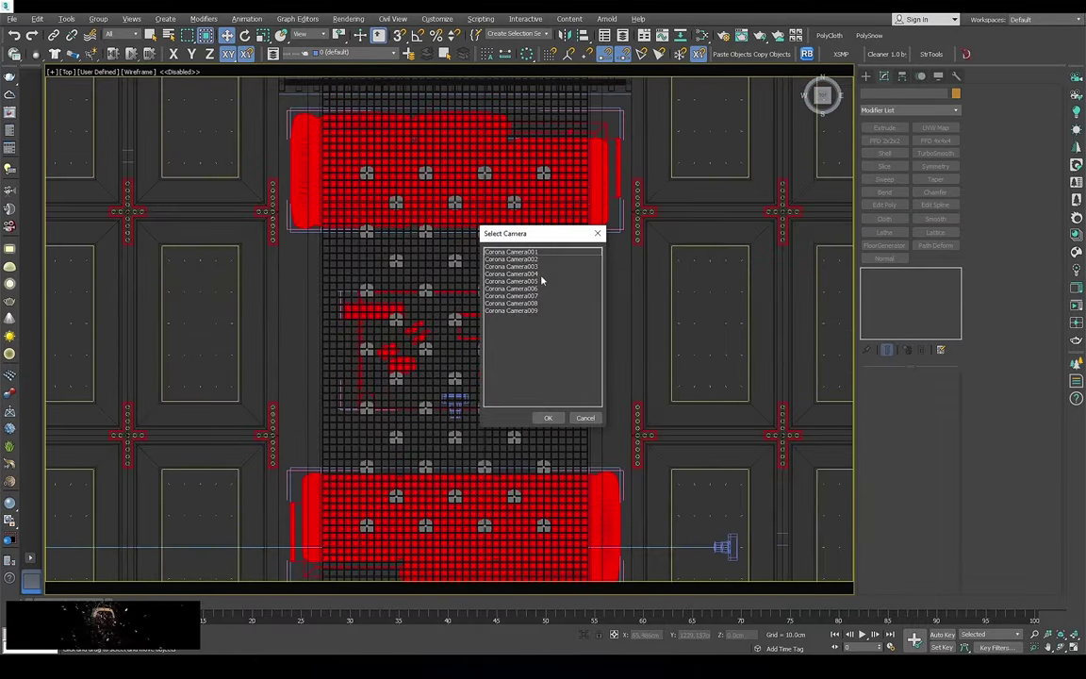
pyautogui.doubleClick(488, 285)
pyautogui.click(1075, 307)
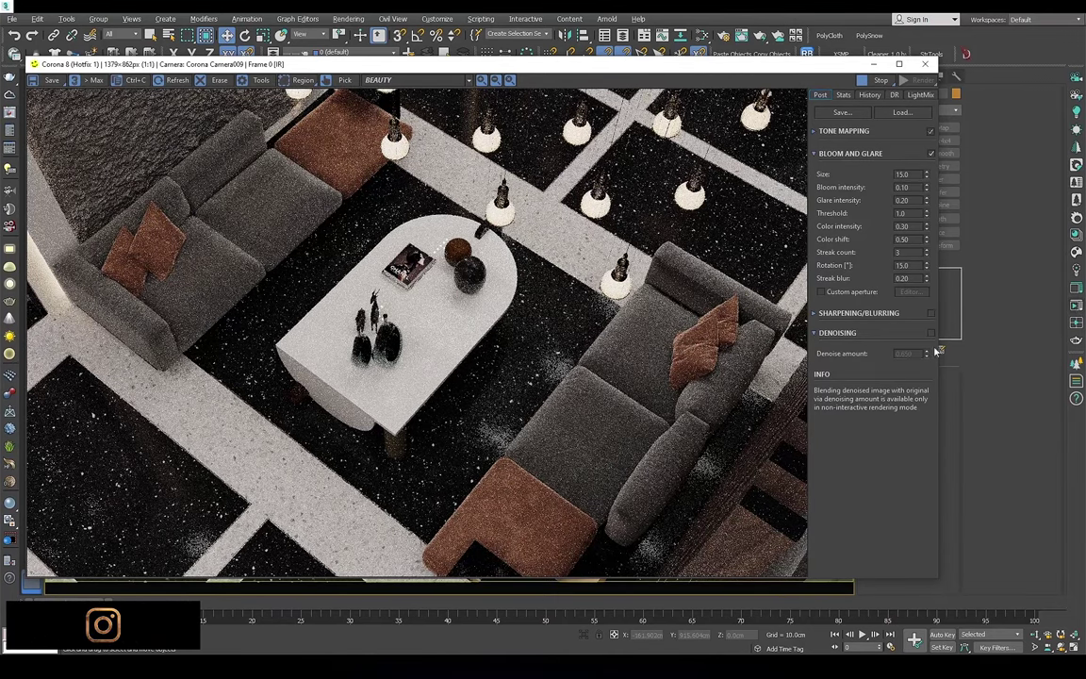
pyautogui.click(928, 64)
# Switch to another camera, then isolate and frame the selected faucet objects in the Top view
pyautogui.press('c')
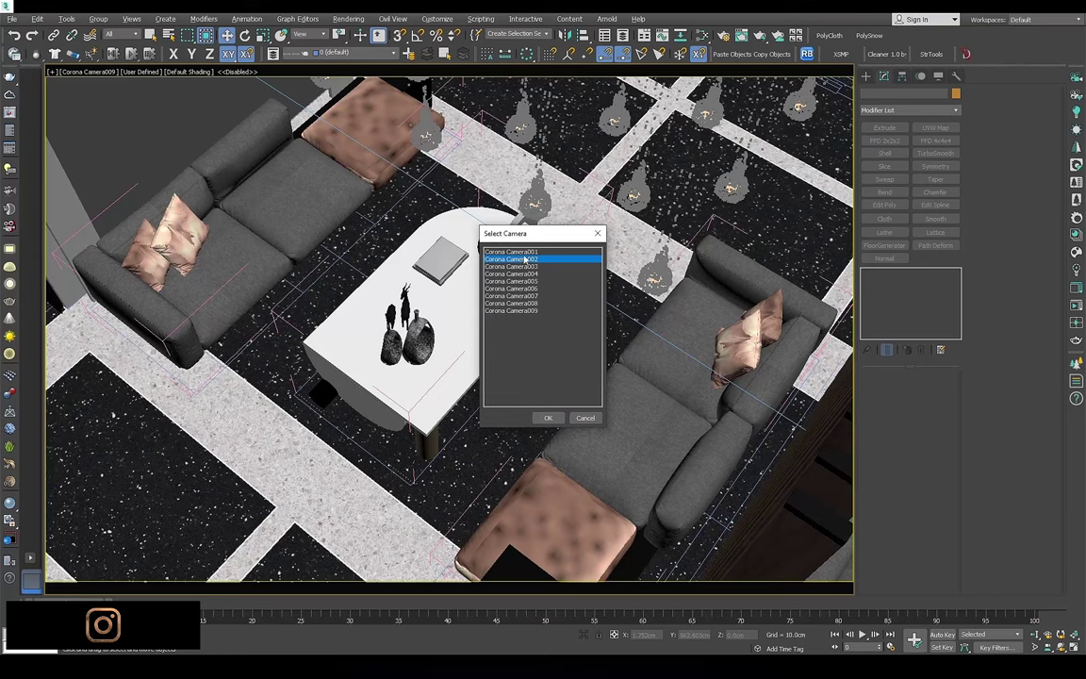
pyautogui.doubleClick(514, 252)
pyautogui.press('v')
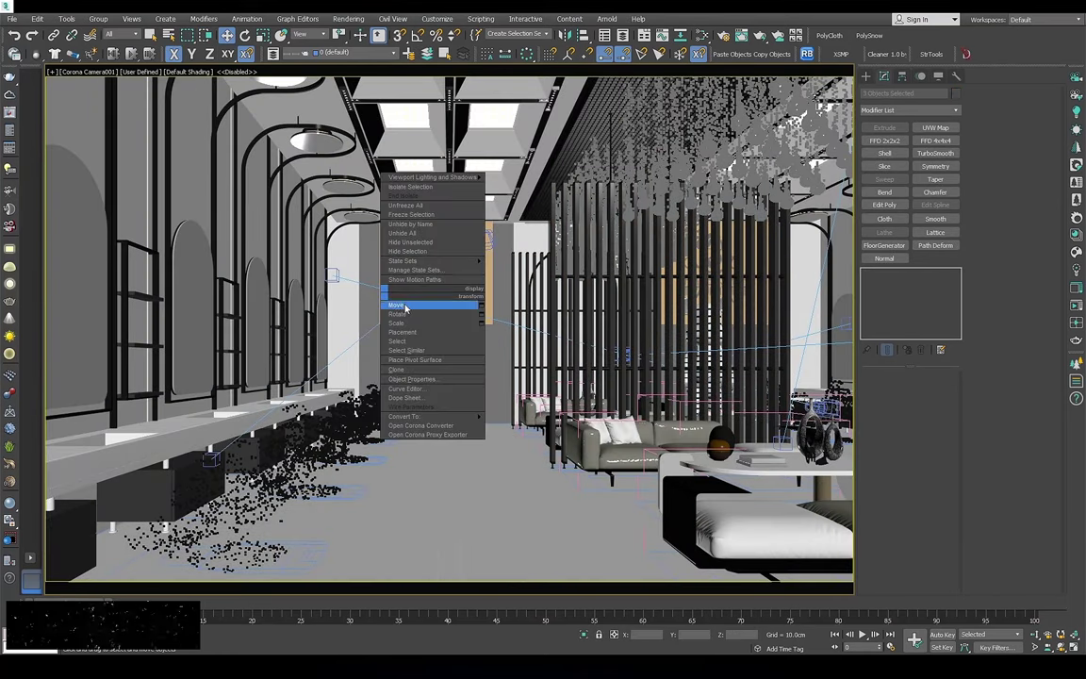
pyautogui.press('t')
pyautogui.press('z')
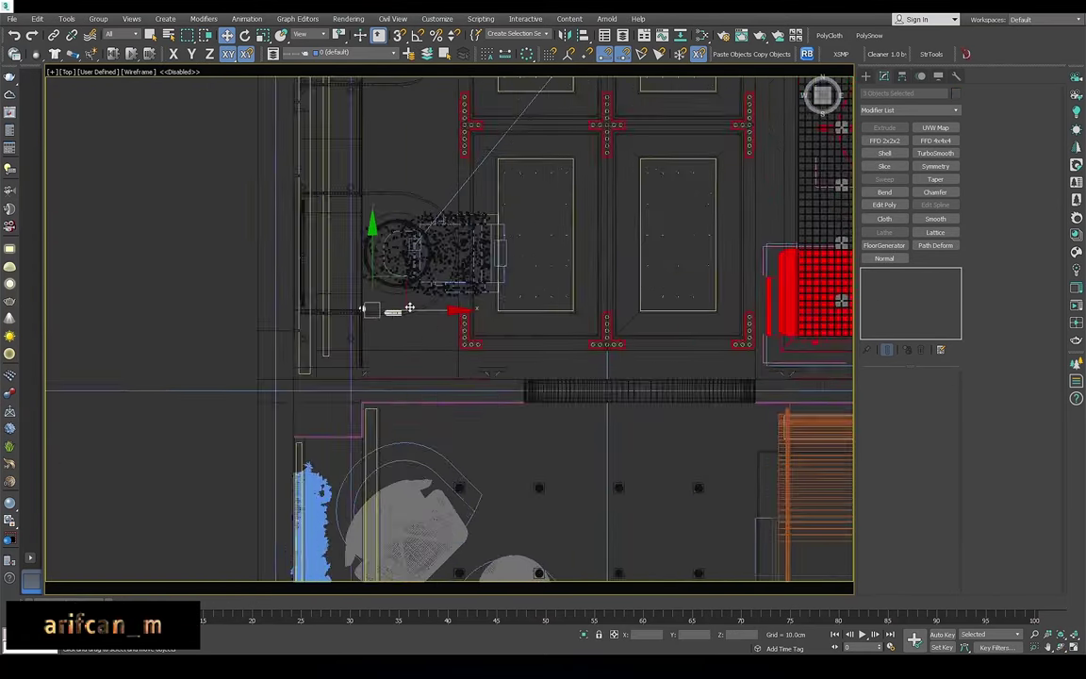
pyautogui.hotkey('alt', 'q')
# Group the faucet objects as Group005 and the small faucet part as Group006
pyautogui.click(323, 261)
pyautogui.click(98, 19)
pyautogui.click(106, 32)
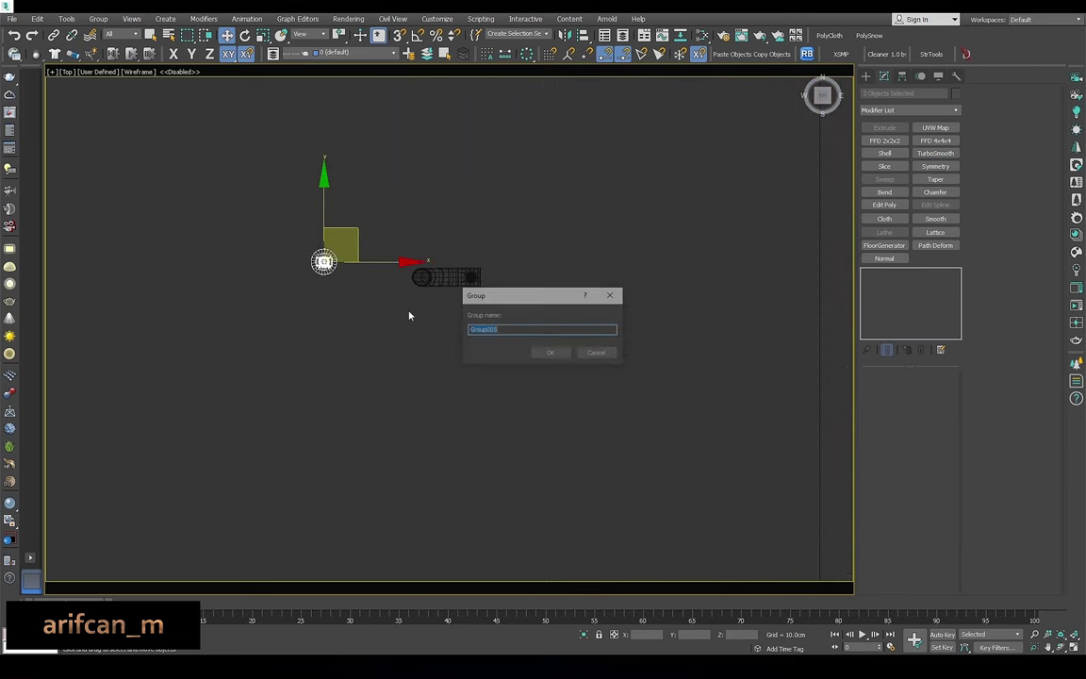
pyautogui.press('Return')
pyautogui.moveTo(514, 199); pyautogui.dragTo(412, 294)
pyautogui.click(98, 18)
pyautogui.click(106, 32)
pyautogui.press('Return')
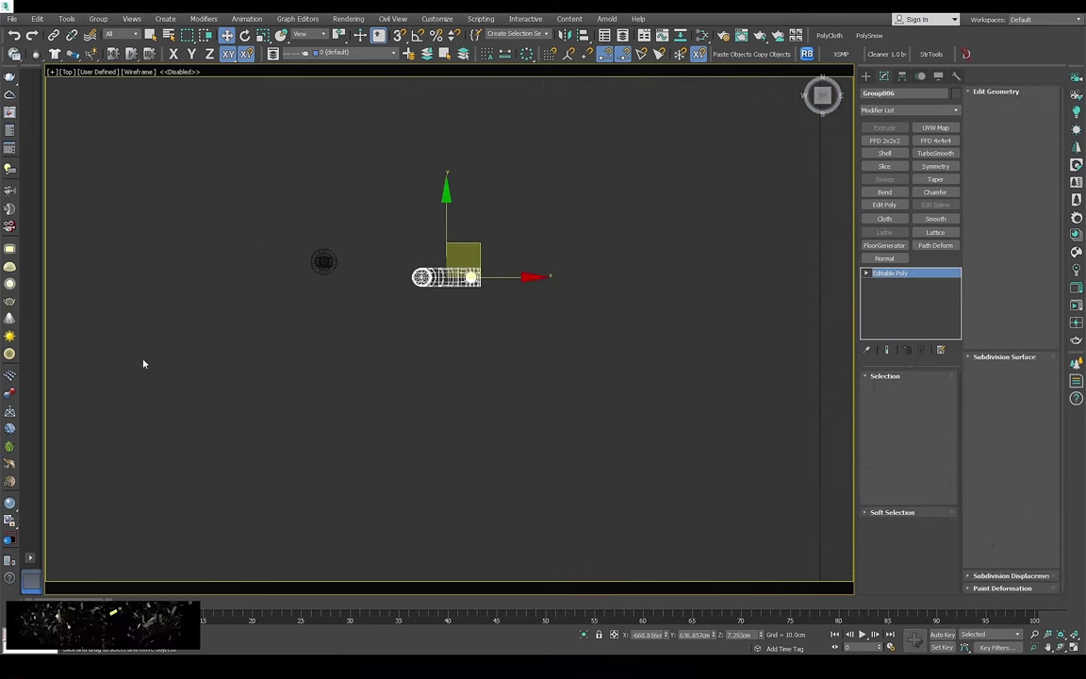
# Exit isolation, switch to Perspective and isolate the vanity counter with its faucets
pyautogui.hotkey('alt', 'q')
pyautogui.moveTo(298, 269); pyautogui.dragTo(567, 240, button='middle')
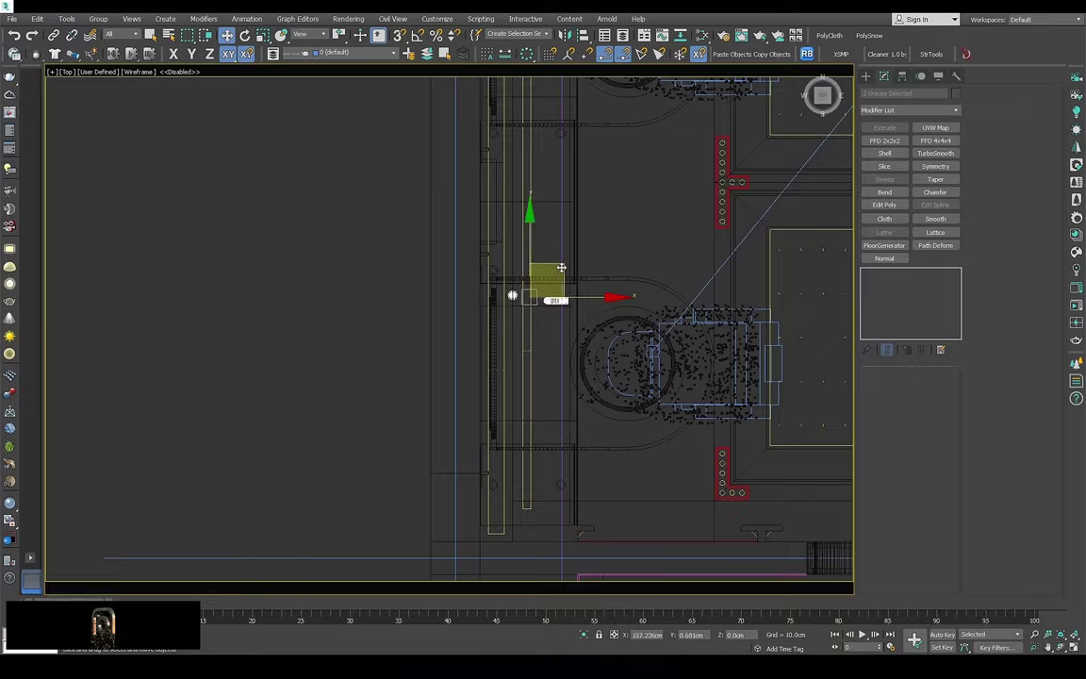
pyautogui.scroll(3, 561, 268)
pyautogui.scroll(-5, 561, 267)
pyautogui.press('p')
pyautogui.scroll(4, 509, 282)
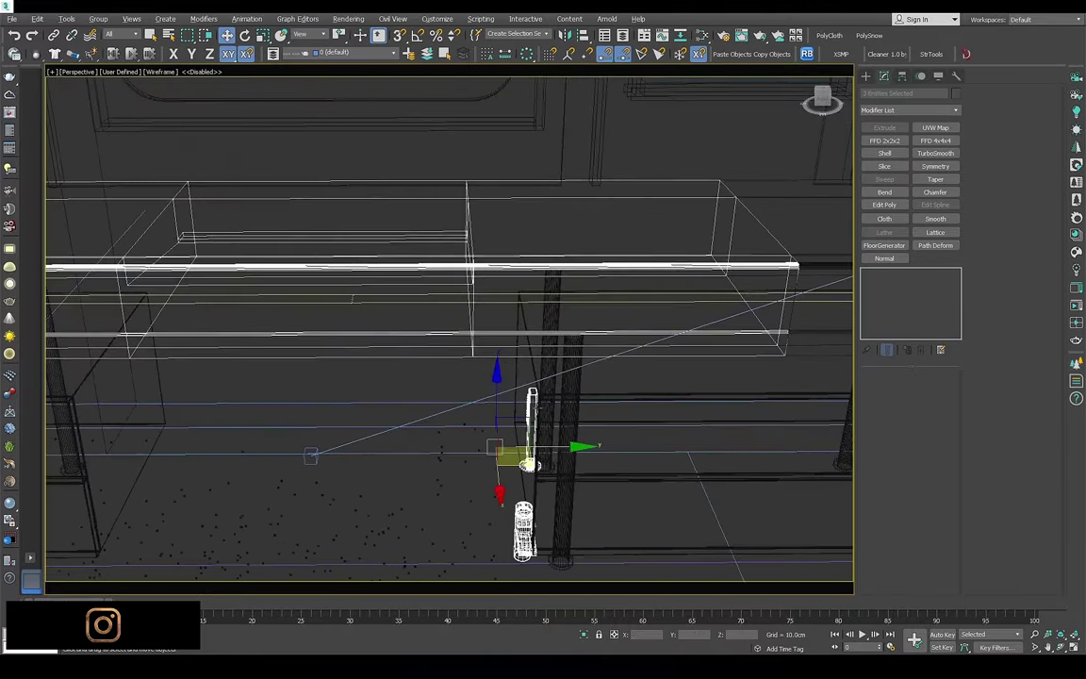
pyautogui.scroll(-3, 497, 243)
pyautogui.hotkey('alt', 'q')
# Move the tall faucet group down onto the vanity counter and nudge it slightly left
pyautogui.click(574, 475)
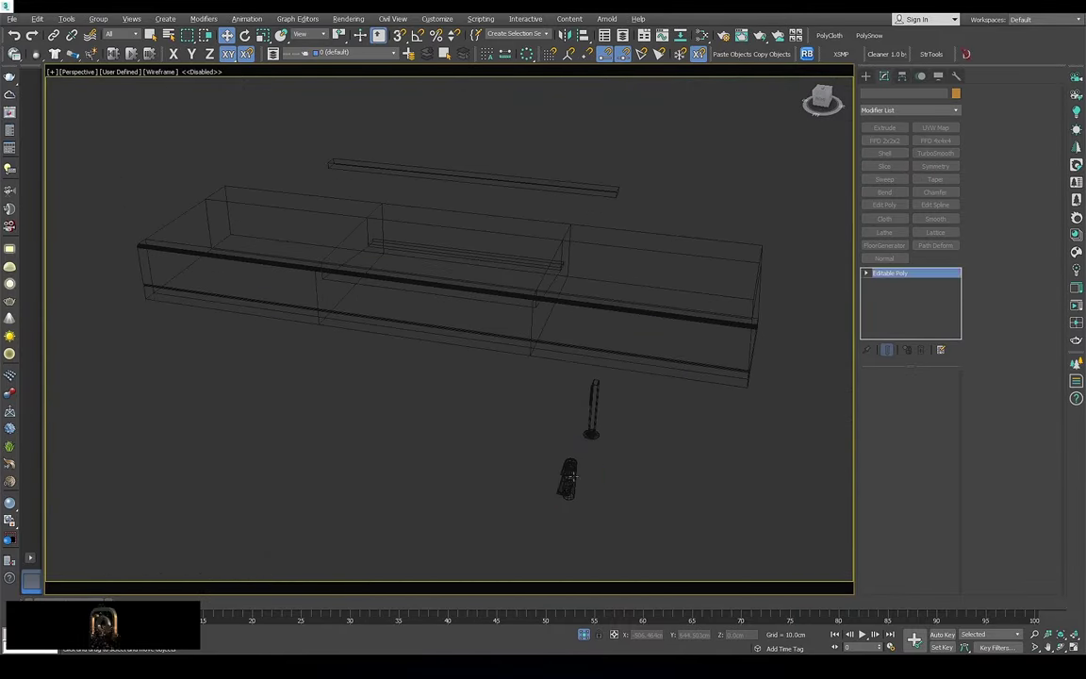
pyautogui.click(569, 478)
pyautogui.press('t')
pyautogui.press('z')
pyautogui.scroll(-3, 568, 408)
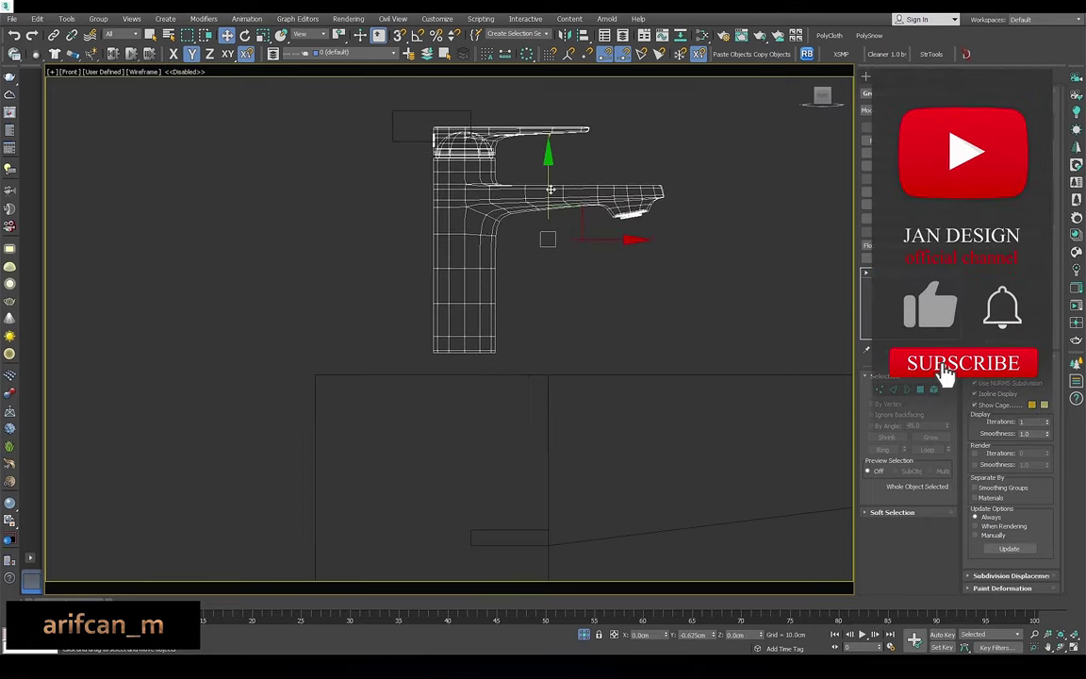
pyautogui.scroll(5, 485, 358)
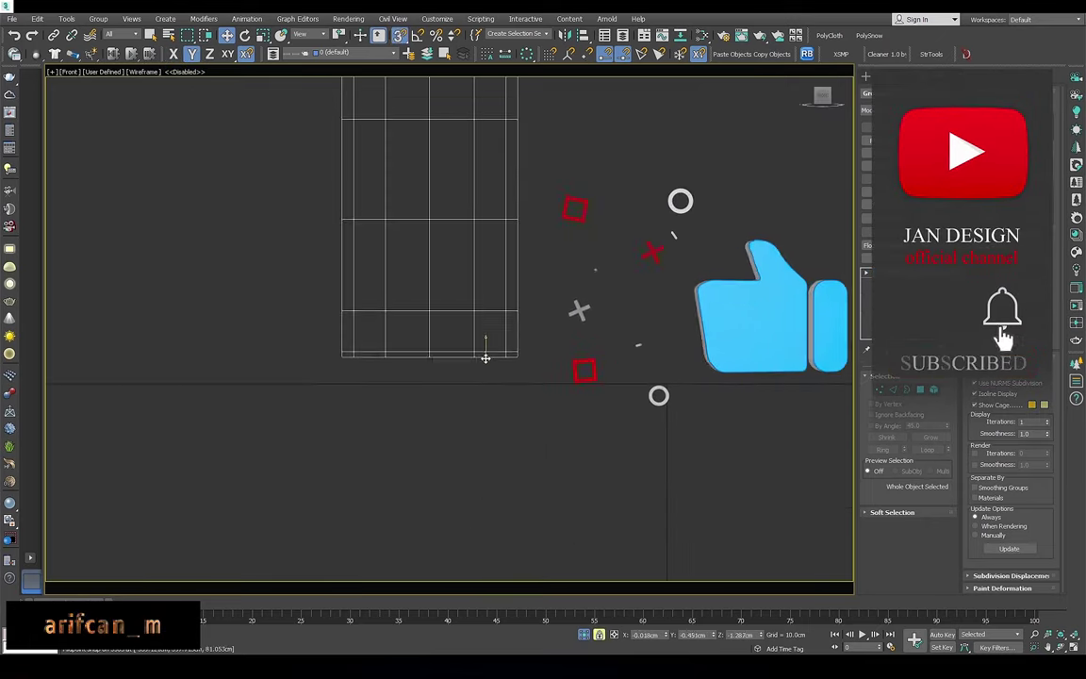
pyautogui.scroll(-5, 485, 358)
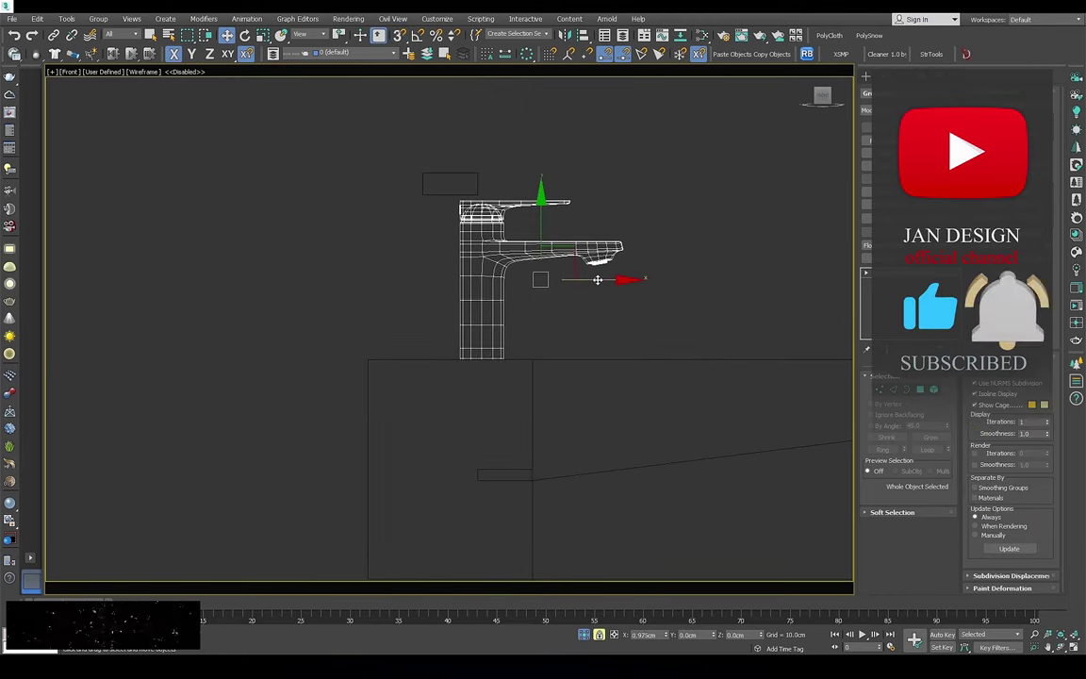
pyautogui.moveTo(596, 280); pyautogui.dragTo(485, 380)
pyautogui.scroll(3, 485, 380)
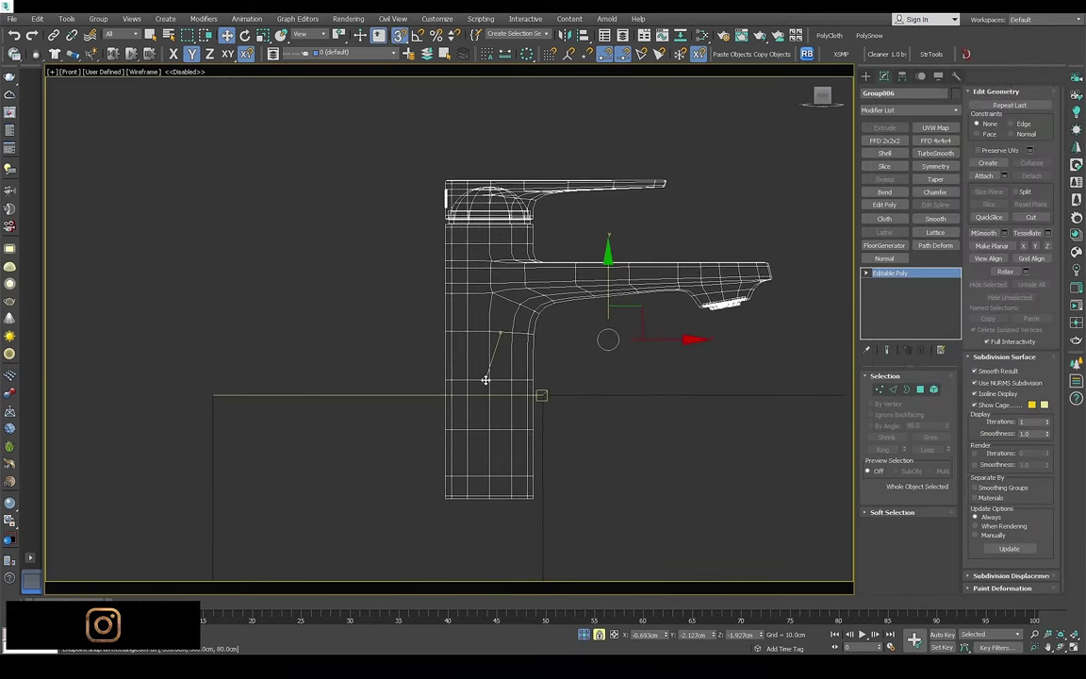
pyautogui.scroll(-4, 581, 296)
pyautogui.scroll(-1, 575, 259)
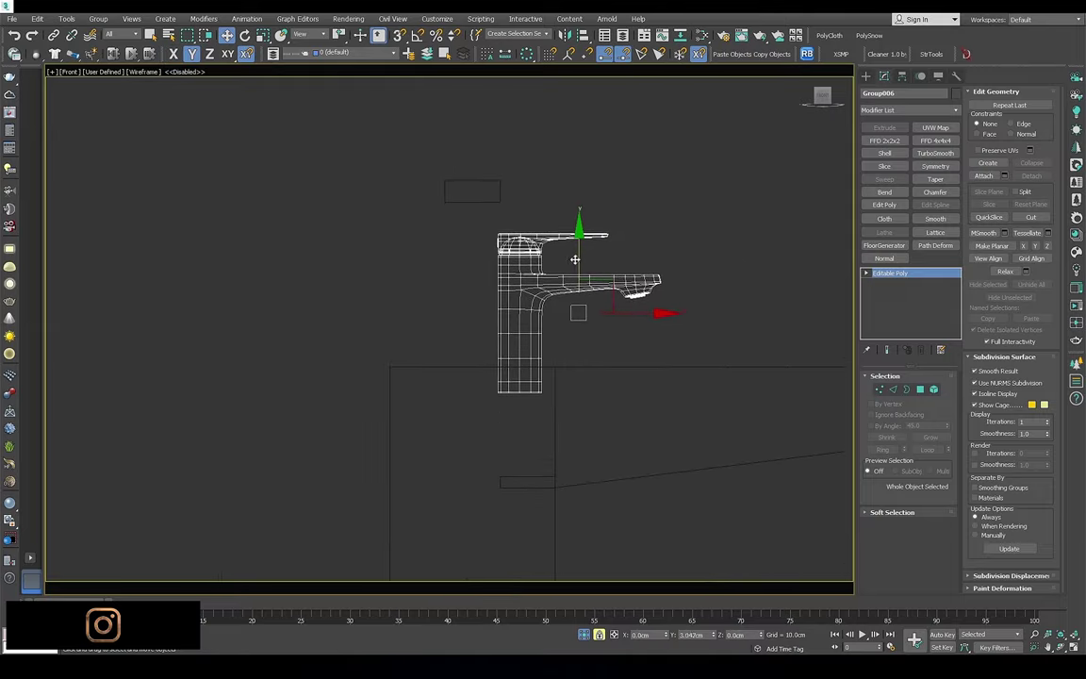
pyautogui.moveTo(636, 310); pyautogui.dragTo(631, 309)
# Check the tall faucet's placement from top, front and shaded angled views
pyautogui.scroll(-1, 627, 308)
pyautogui.moveTo(634, 303)
pyautogui.keyDown('alt'); pyautogui.mouseDown(button='middle')
pyautogui.moveTo(417, 341)
pyautogui.moveTo(564, 329)
pyautogui.moveTo(451, 327)
pyautogui.moveTo(529, 302)
pyautogui.mouseUp(button='middle'); pyautogui.keyUp('alt')
pyautogui.click(529, 302)
pyautogui.scroll(-3, 529, 301)
pyautogui.press('t')
pyautogui.scroll(10, 521, 334)
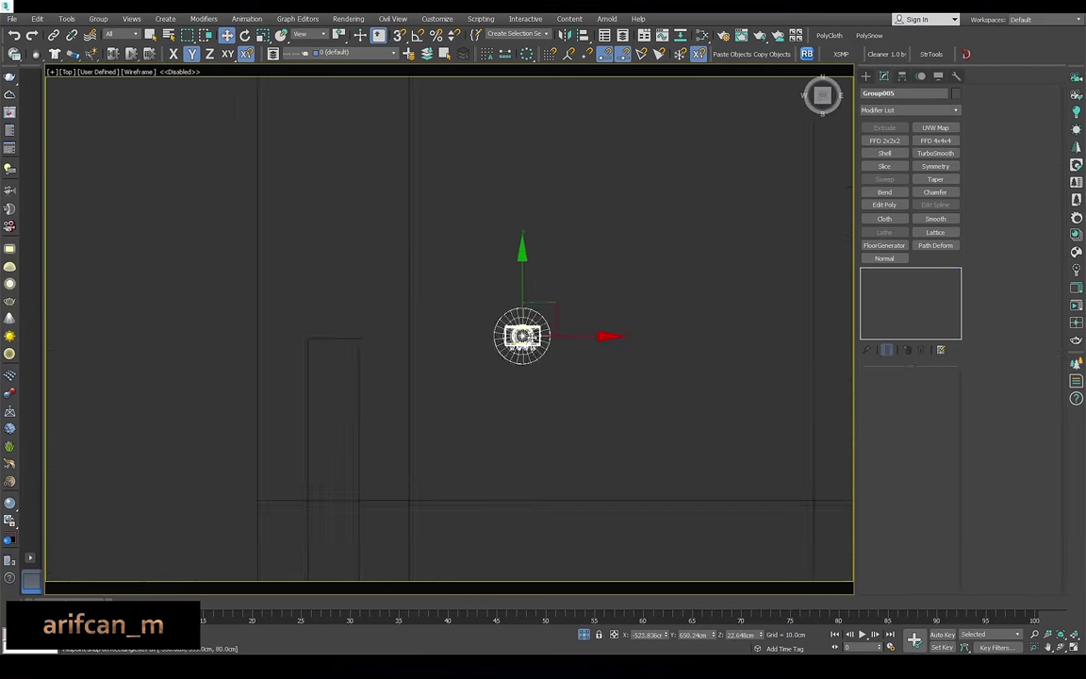
pyautogui.scroll(-3, 553, 300)
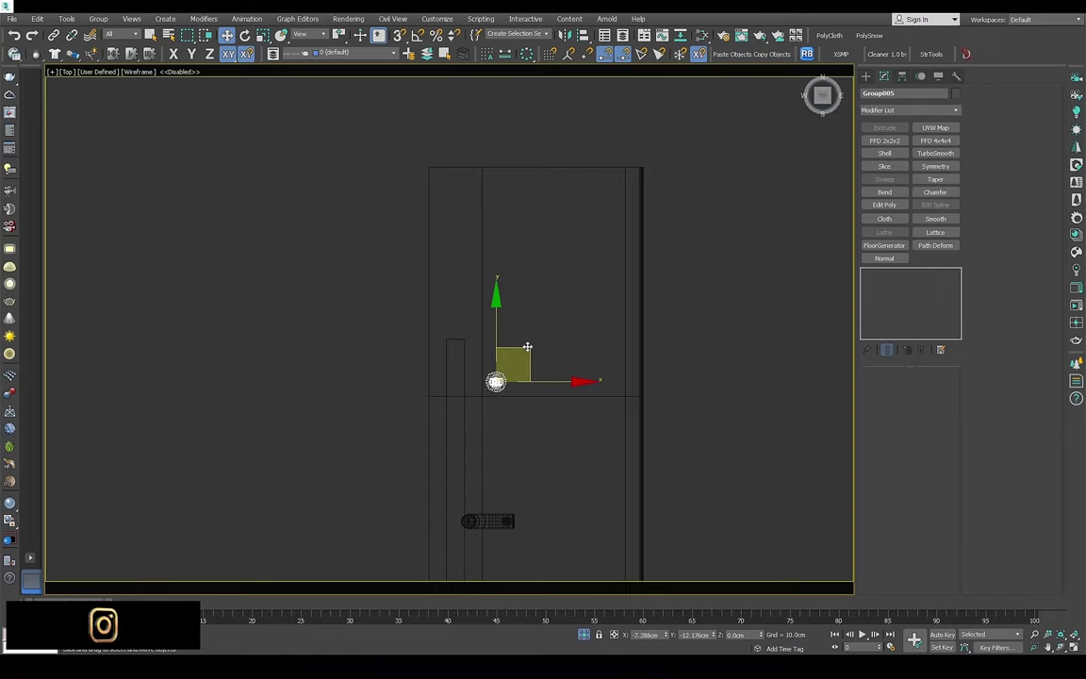
pyautogui.keyDown('alt'); pyautogui.moveTo(527, 347); pyautogui.dragTo(565, 376, button='middle'); pyautogui.keyUp('alt')
pyautogui.press('f')
pyautogui.scroll(-3, 482, 320)
pyautogui.scroll(2, 497, 325)
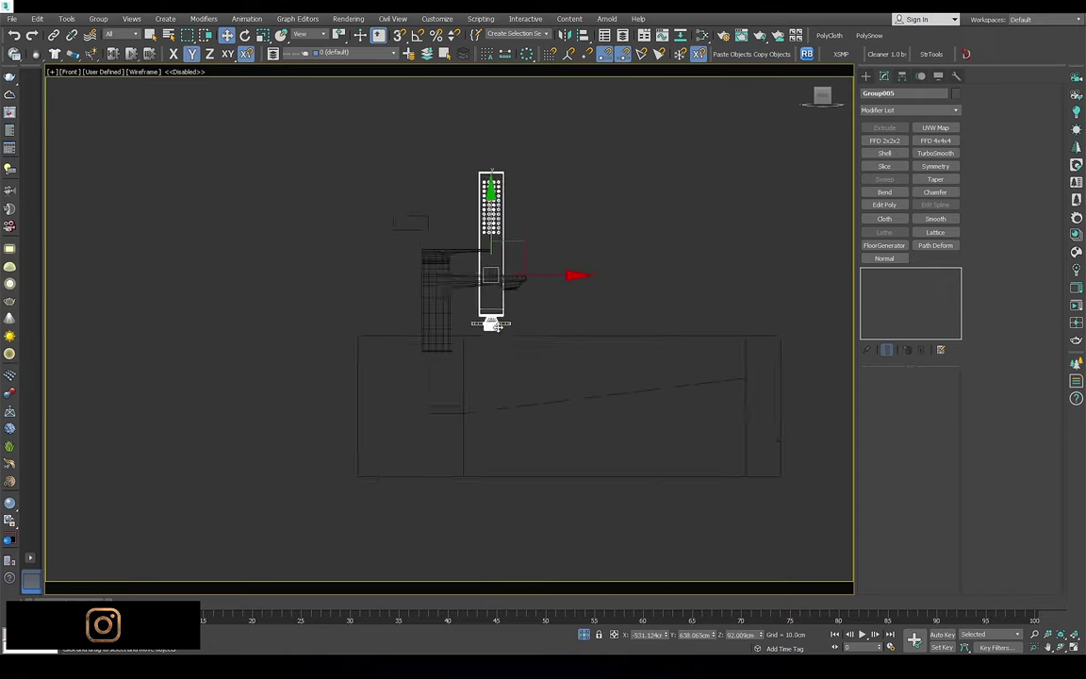
pyautogui.scroll(3, 497, 325)
pyautogui.keyDown('alt'); pyautogui.moveTo(515, 309); pyautogui.dragTo(528, 321, button='middle'); pyautogui.keyUp('alt')
pyautogui.press('F3')
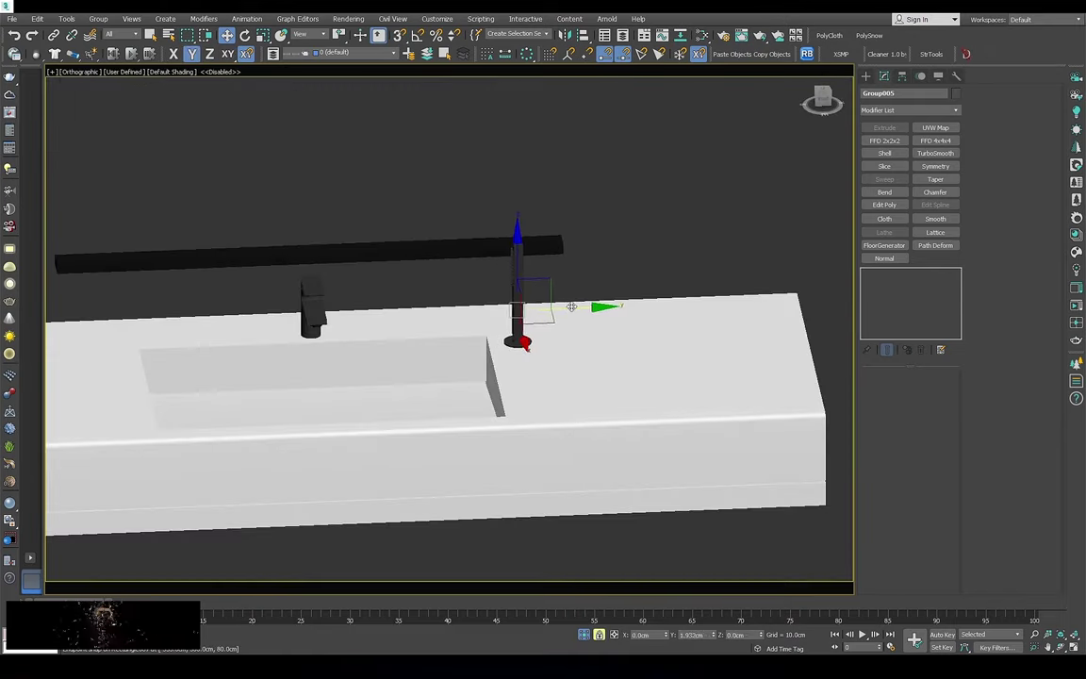
pyautogui.scroll(-5, 572, 307)
pyautogui.scroll(-3, 572, 307)
# Select both faucets and the sink body, then isolate the vanity counter
pyautogui.click(604, 283)
pyautogui.press('p')
pyautogui.scroll(8, 619, 276)
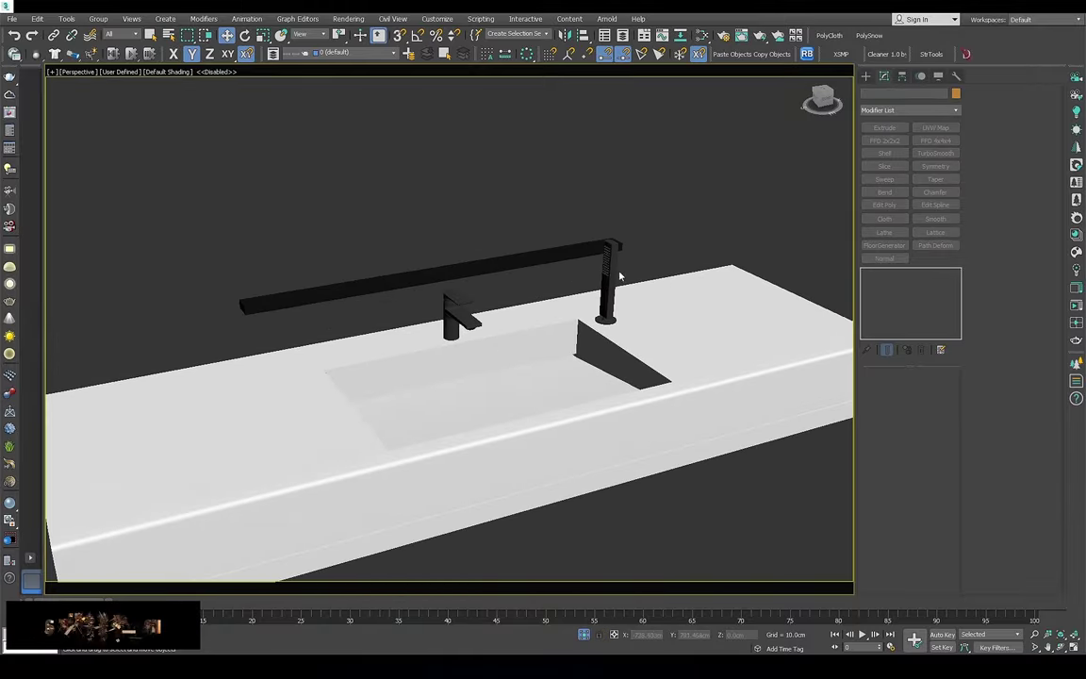
pyautogui.click(611, 278)
pyautogui.keyDown('ctrl'); pyautogui.click(457, 316); pyautogui.keyUp('ctrl')
pyautogui.press('F3')
pyautogui.scroll(-5, 592, 471)
pyautogui.keyDown('ctrl'); pyautogui.click(540, 337); pyautogui.keyUp('ctrl')
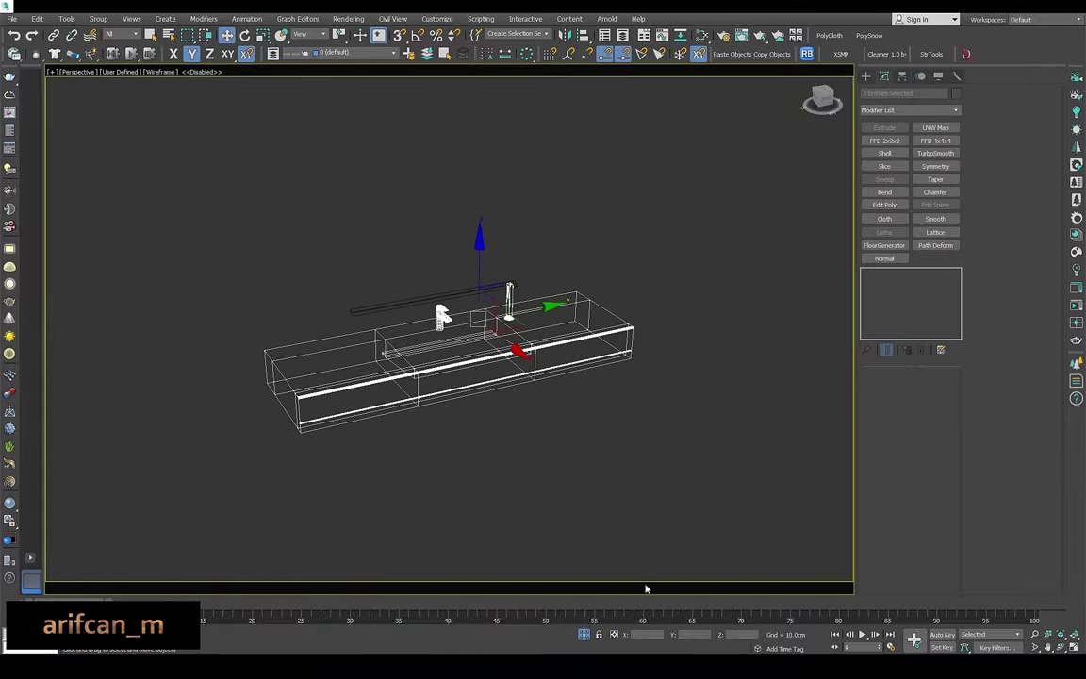
pyautogui.click(585, 634)
pyautogui.moveTo(514, 417)
pyautogui.keyDown('alt'); pyautogui.mouseDown(button='middle')
pyautogui.moveTo(575, 340)
pyautogui.moveTo(454, 518)
pyautogui.moveTo(650, 319)
pyautogui.mouseUp(button='middle'); pyautogui.keyUp('alt')
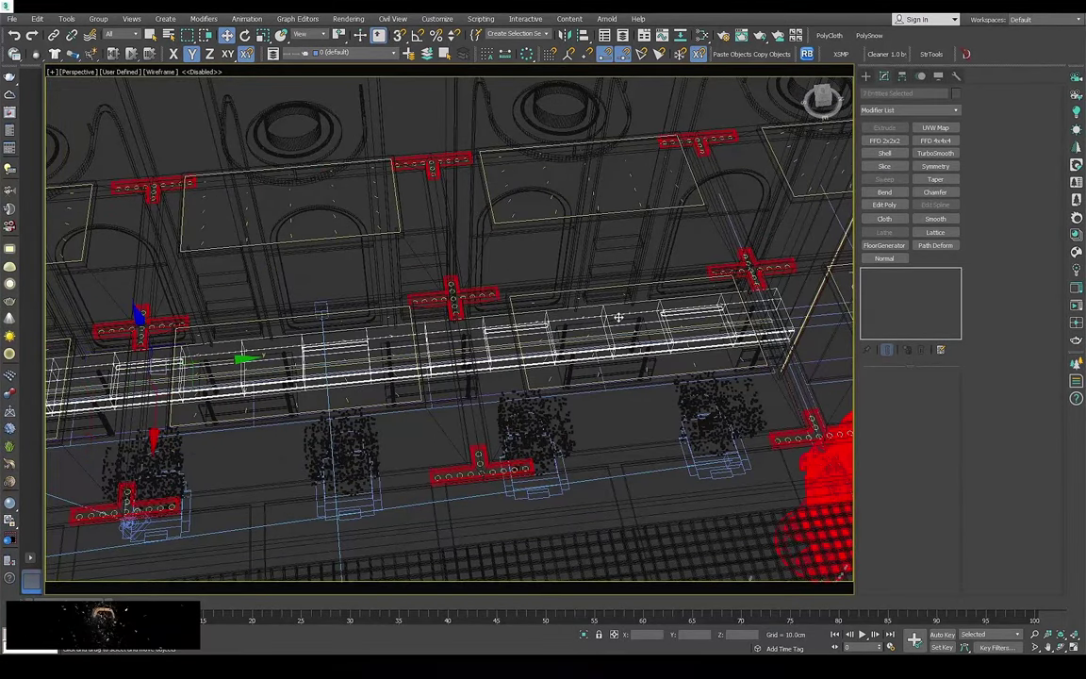
pyautogui.hotkey('alt', 'q')
# Clone the two faucet groups onto the next sink along the counter
pyautogui.click(453, 395)
pyautogui.scroll(4, 332, 240)
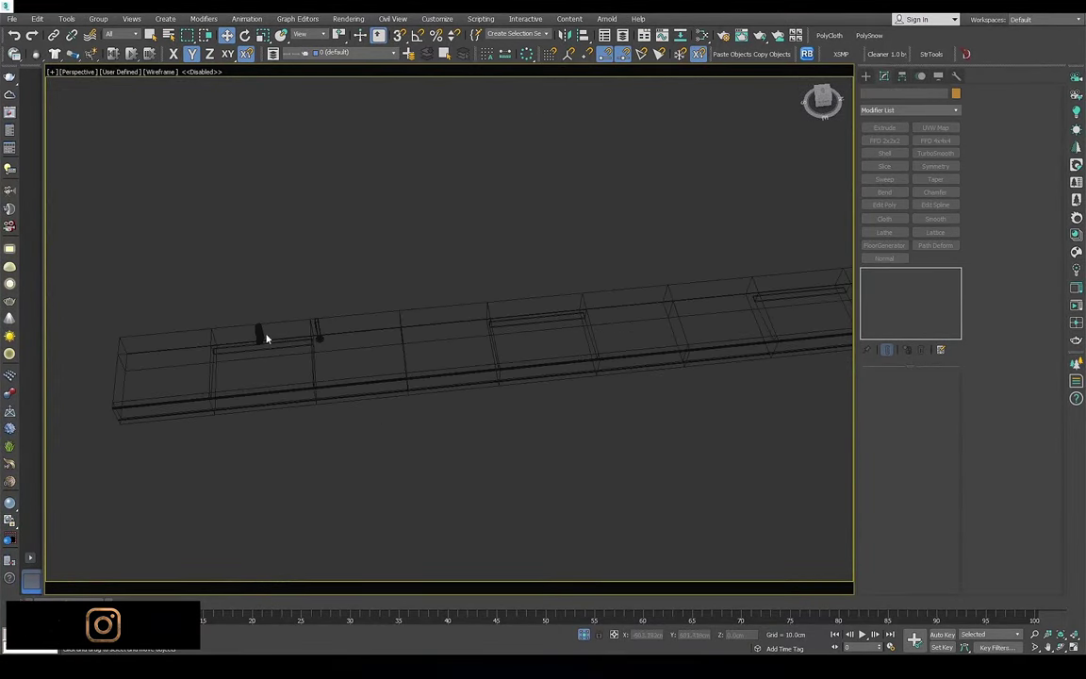
pyautogui.click(317, 327)
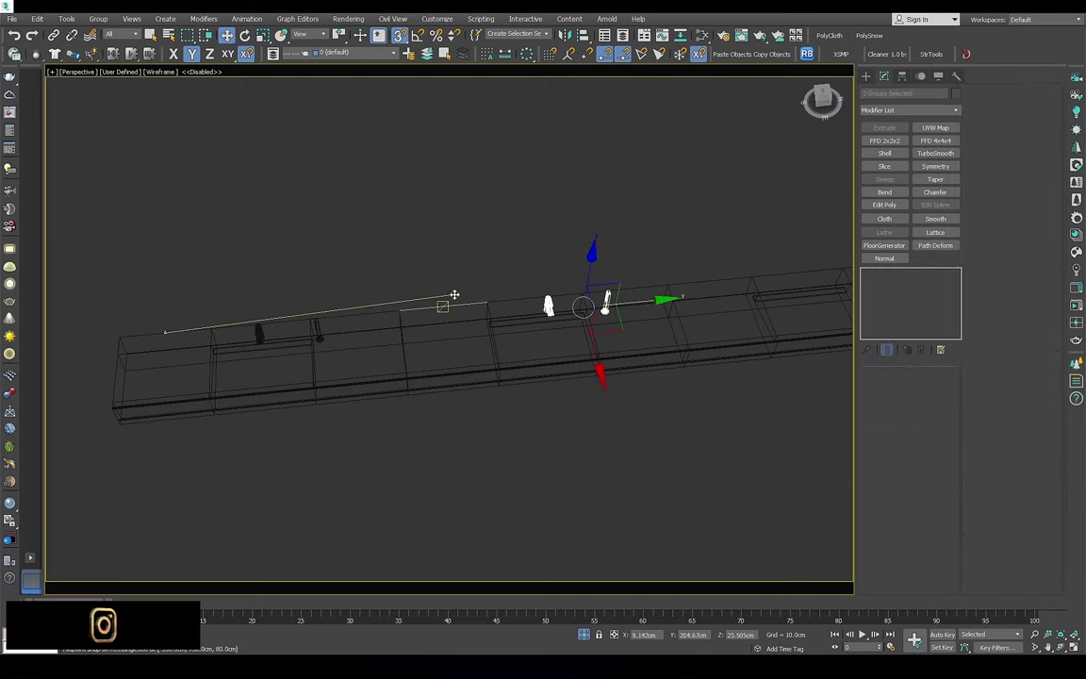
pyautogui.keyDown('shift'); pyautogui.moveTo(454, 295); pyautogui.dragTo(455, 296); pyautogui.keyUp('shift')
pyautogui.click(544, 381)
pyautogui.scroll(-5, 572, 377)
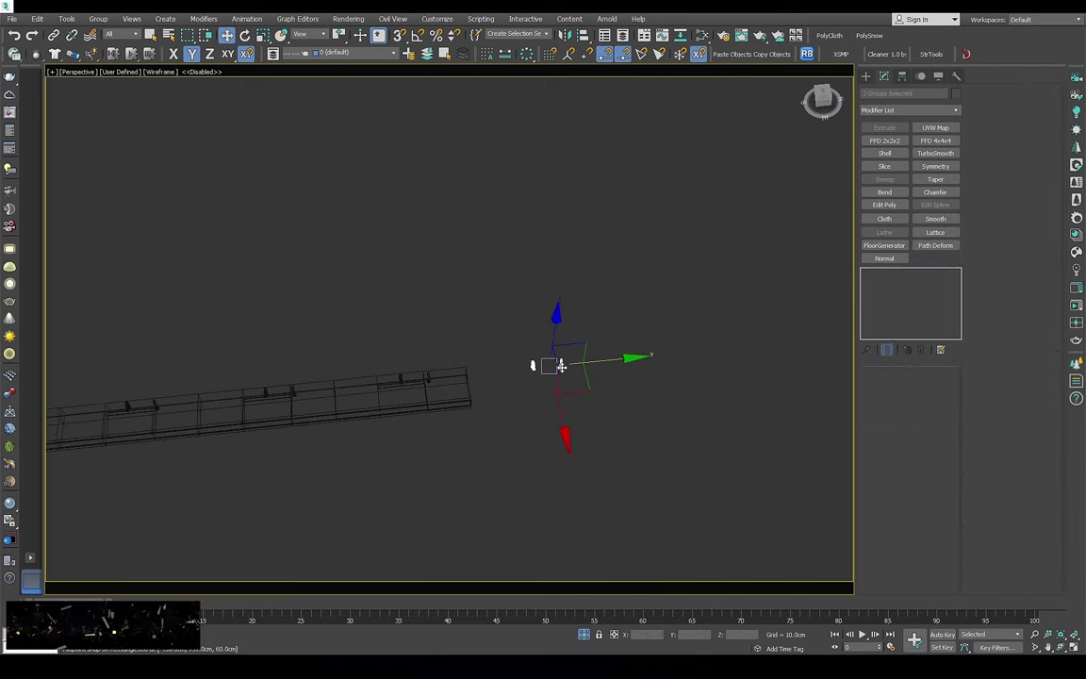
# Mirror the vanity as an instance to the opposite side, then view through Corona Camera001
pyautogui.click(581, 633)
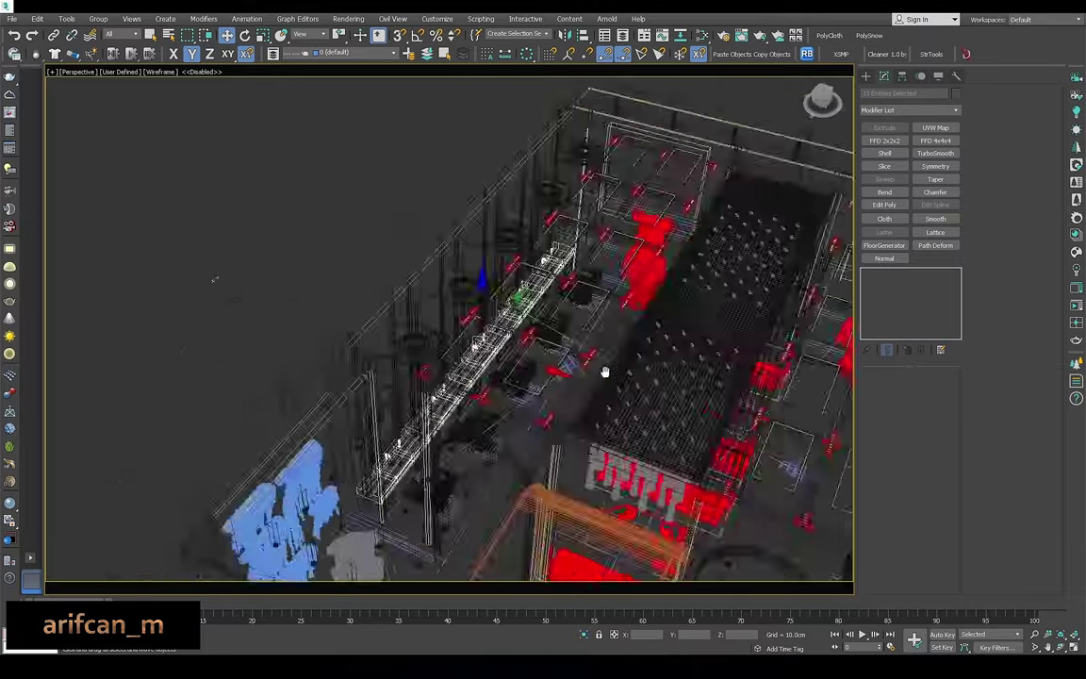
pyautogui.moveTo(453, 377)
pyautogui.keyDown('alt'); pyautogui.mouseDown(button='middle')
pyautogui.moveTo(673, 430)
pyautogui.moveTo(594, 370)
pyautogui.mouseUp(button='middle'); pyautogui.keyUp('alt')
pyautogui.hotkey('alt', 'q')
pyautogui.click(328, 246)
pyautogui.press('f')
pyautogui.click(424, 383)
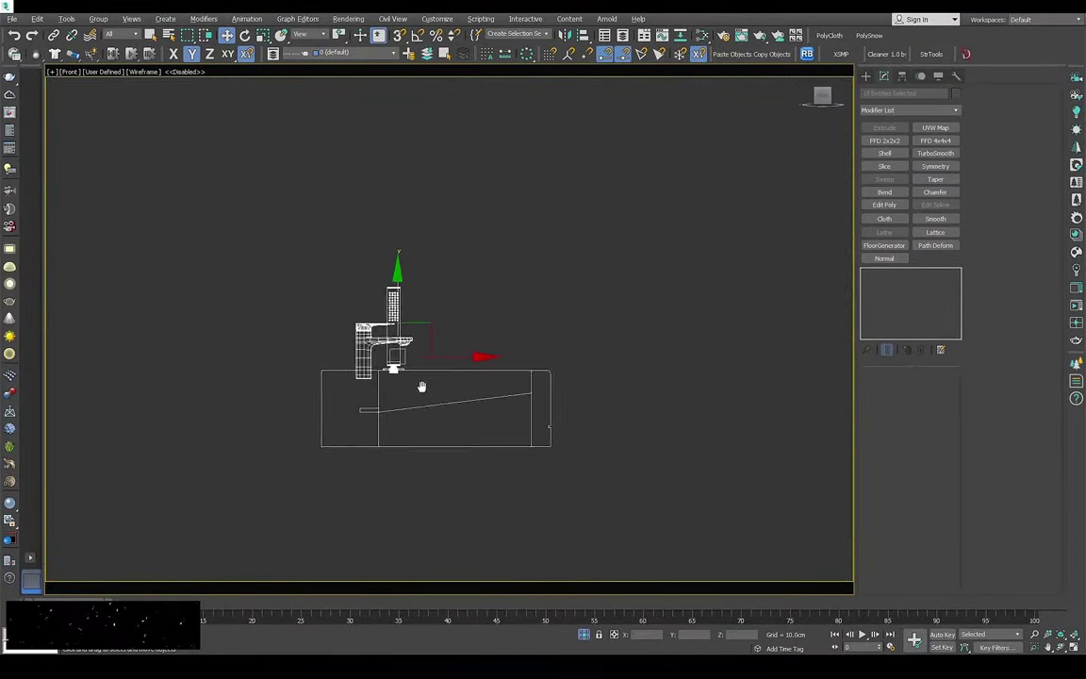
pyautogui.click(564, 34)
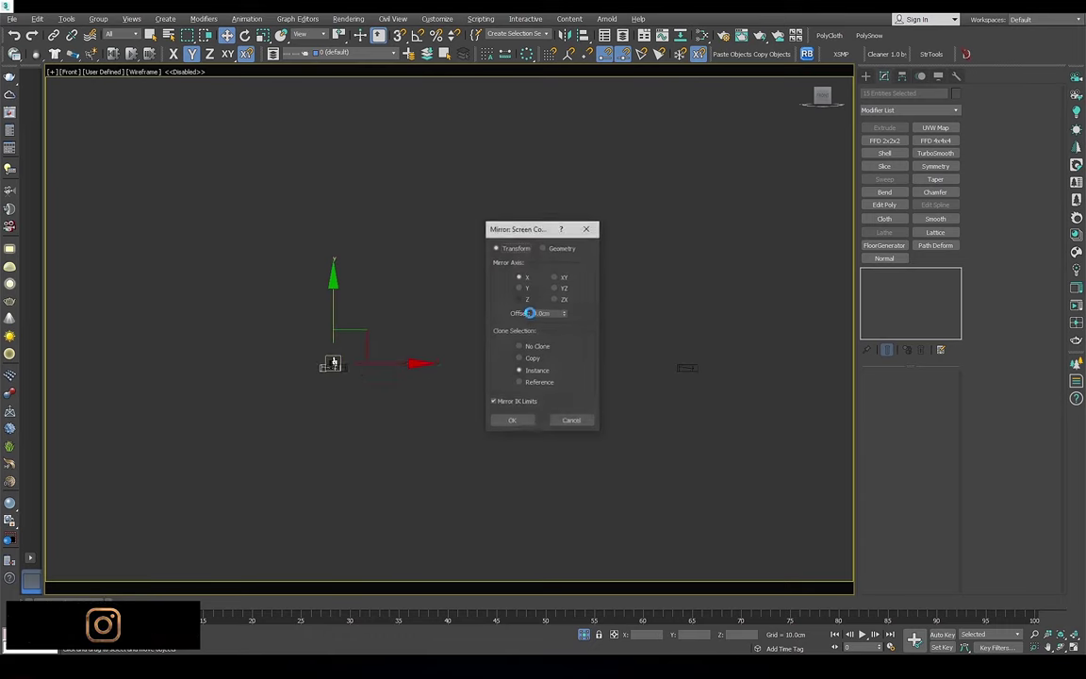
pyautogui.click(512, 421)
pyautogui.moveTo(370, 364); pyautogui.dragTo(643, 364)
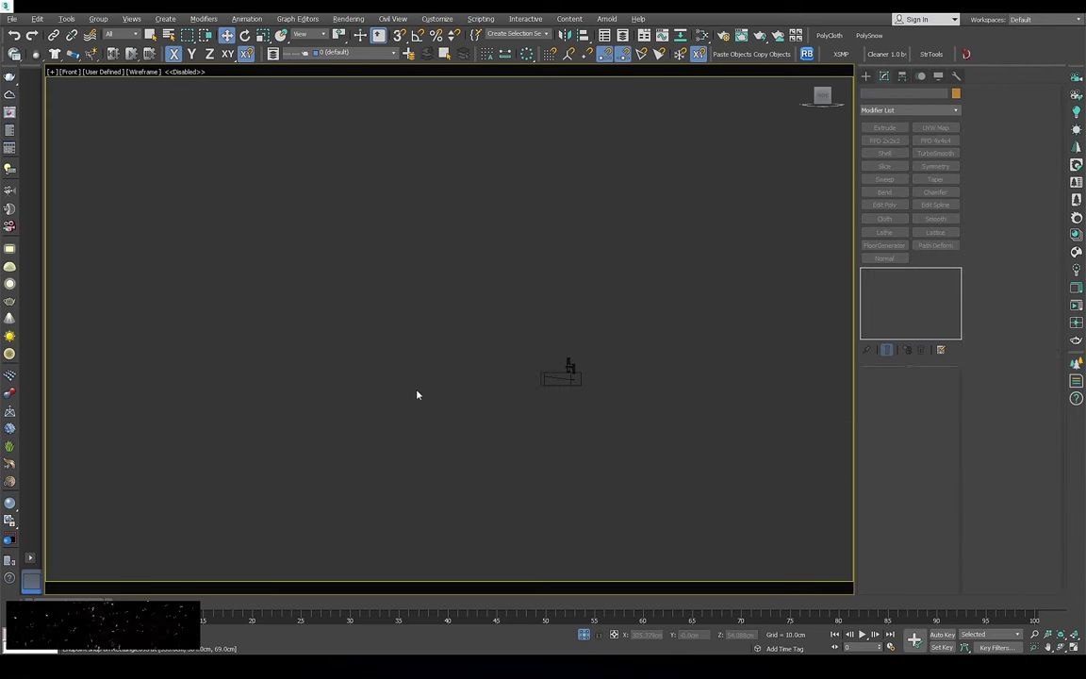
pyautogui.press('c')
pyautogui.doubleClick(540, 310)
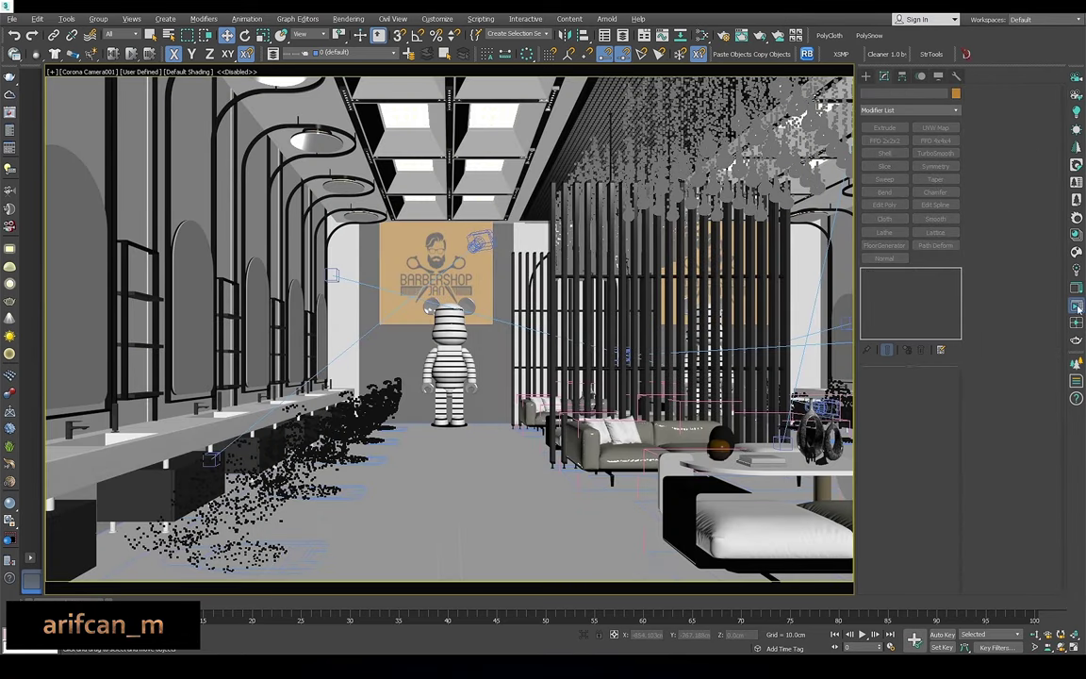
# Preview an interactive render, switch it to Corona Camera002, then close the VFB
pyautogui.hotkey('shift', 'q')
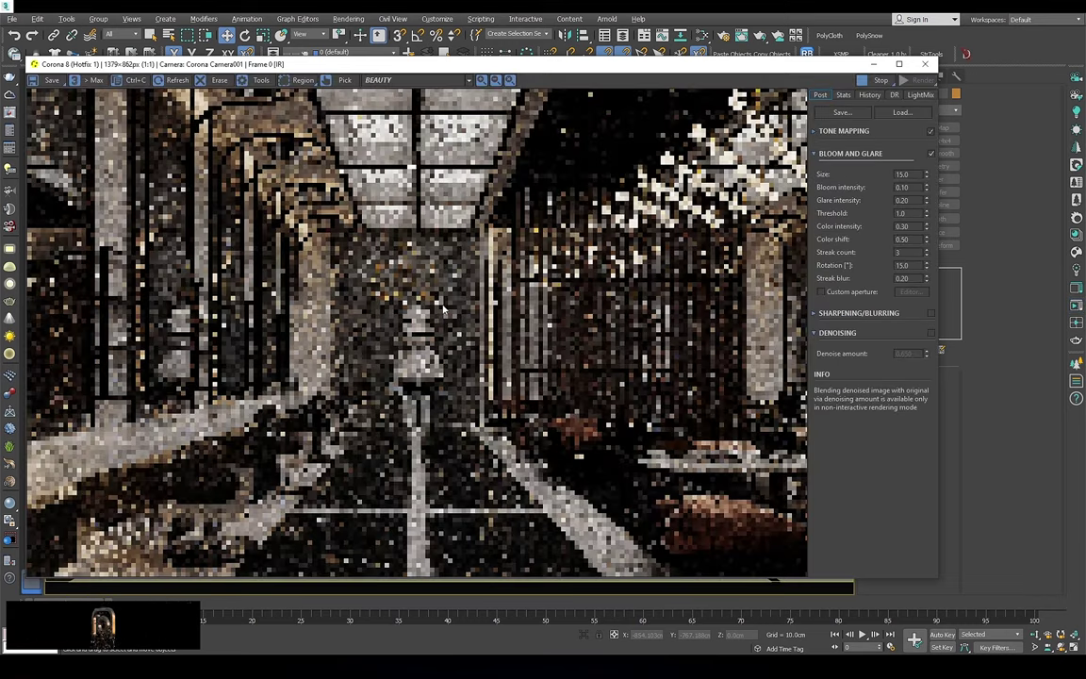
pyautogui.scroll(1, 443, 308)
pyautogui.scroll(2, 429, 292)
pyautogui.scroll(-1, 419, 273)
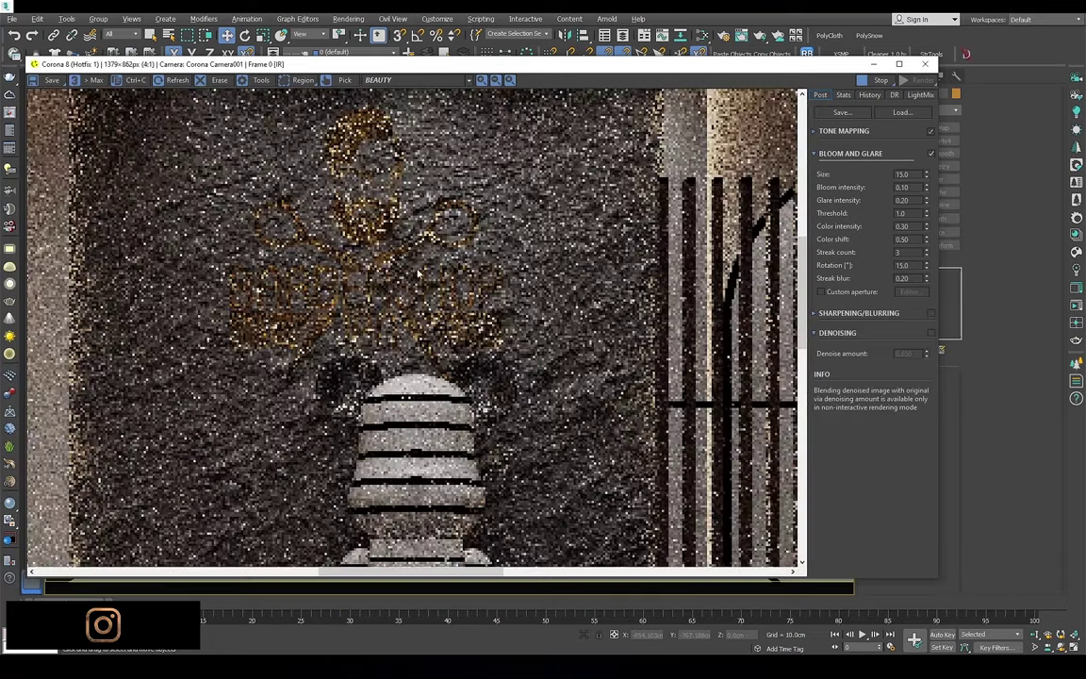
pyautogui.press('c')
pyautogui.doubleClick(518, 262)
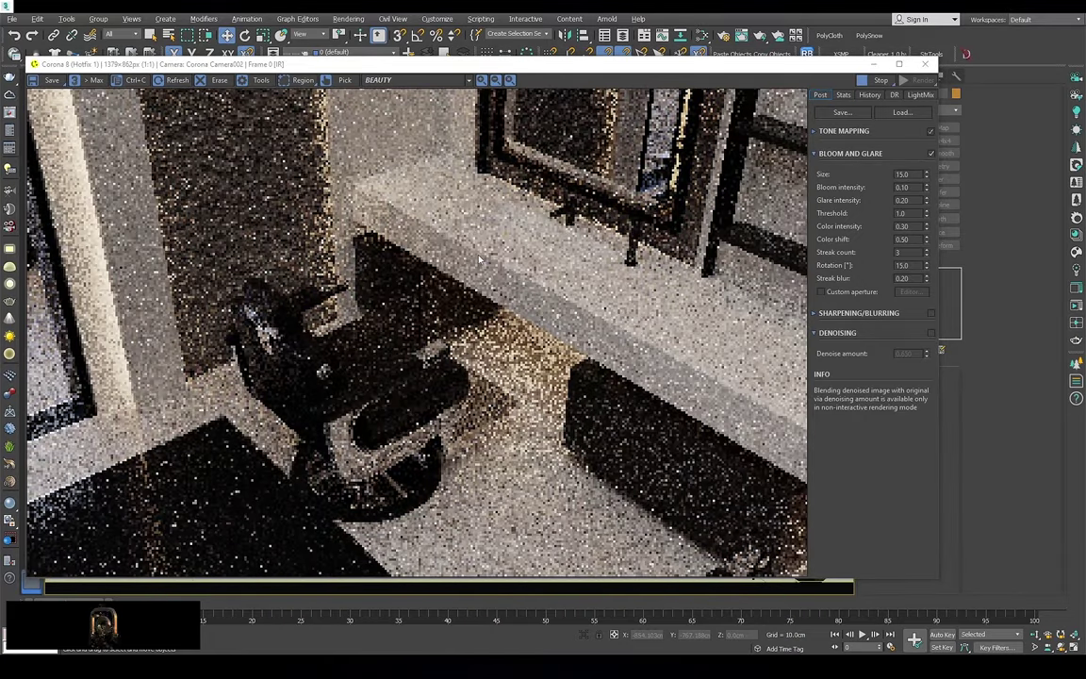
pyautogui.click(927, 64)
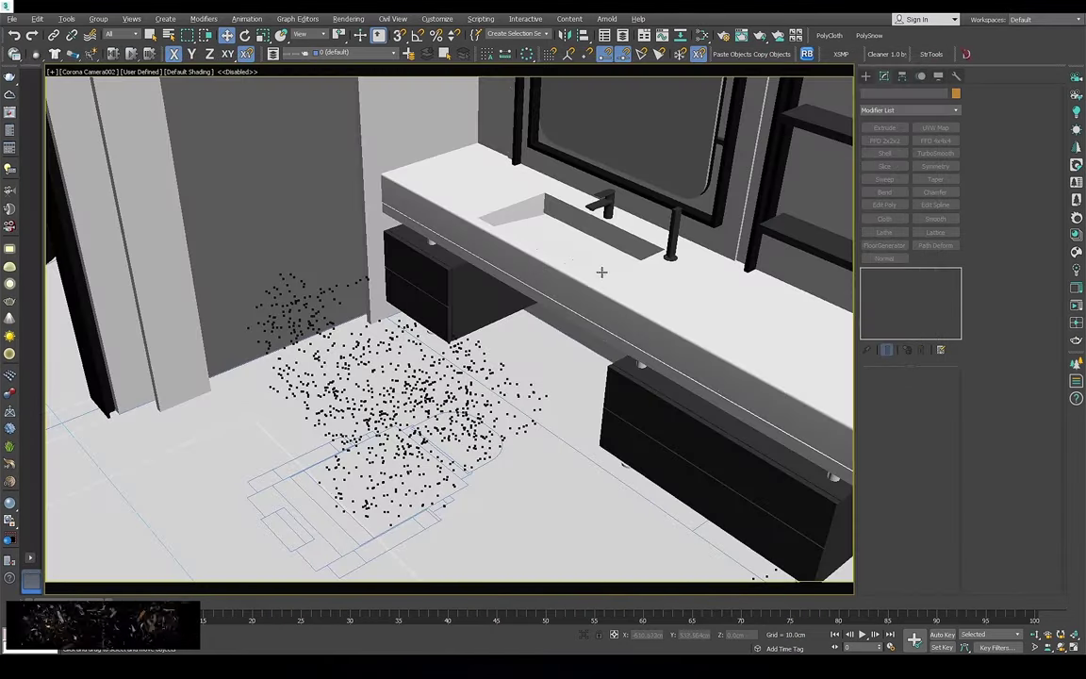
# Shift the camera along Y in the top-view plan
pyautogui.press('t')
pyautogui.scroll(3, 556, 330)
pyautogui.click(504, 318)
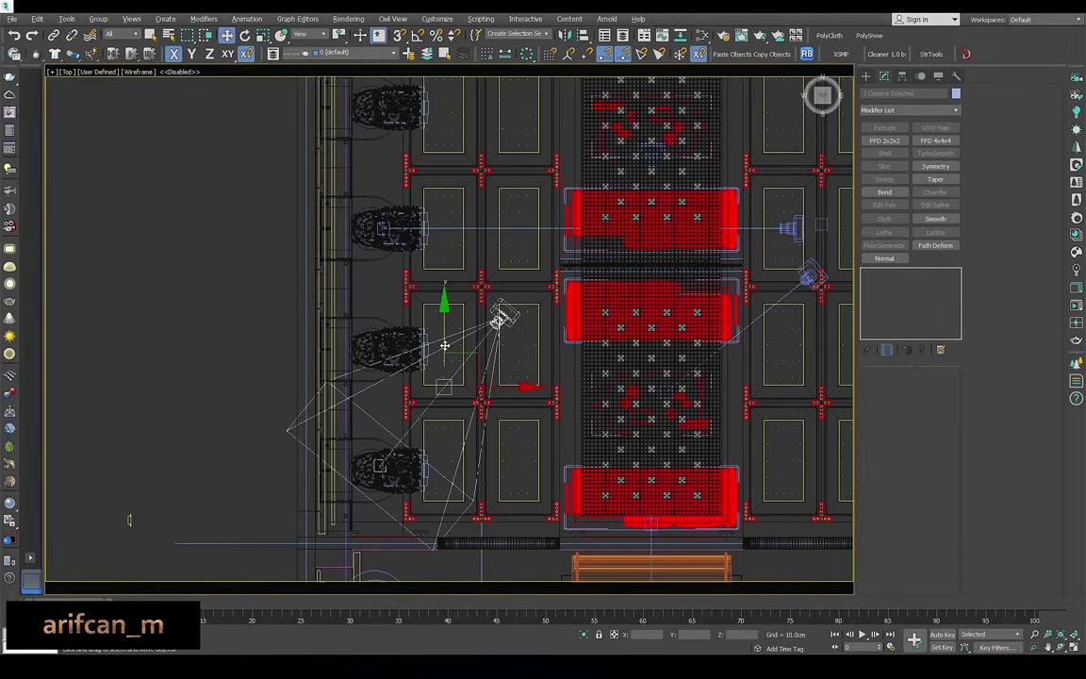
pyautogui.moveTo(443, 311); pyautogui.dragTo(441, 387)
pyautogui.scroll(2, 405, 396)
pyautogui.moveTo(335, 431); pyautogui.dragTo(333, 267)
# Look through Corona Camera002 and start its interactive render
pyautogui.press('c')
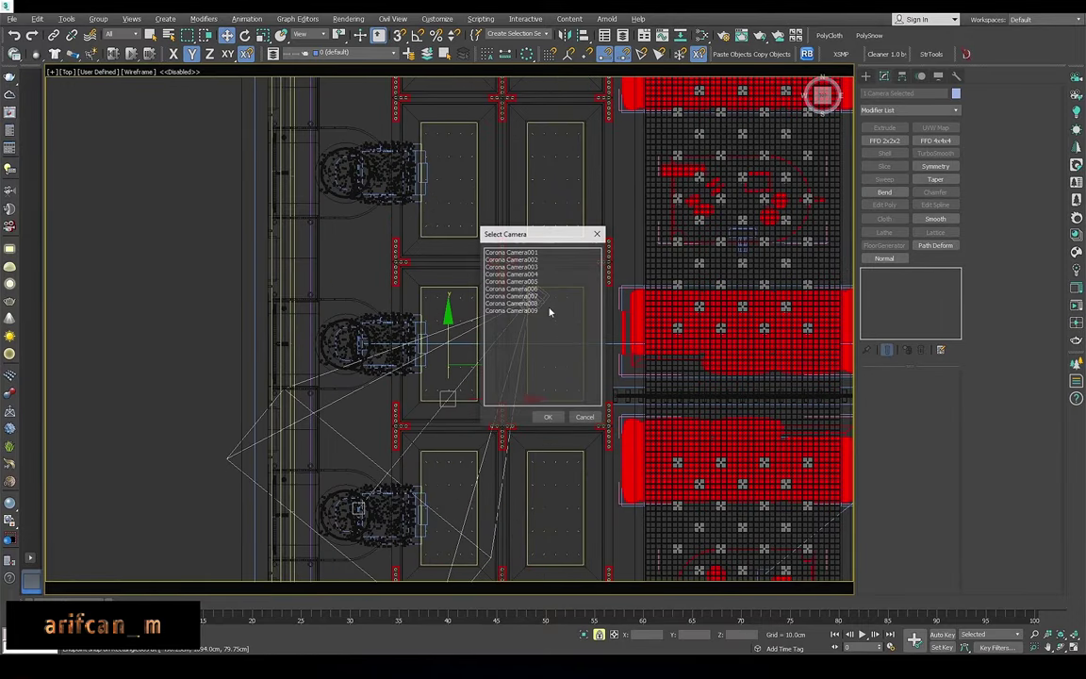
pyautogui.doubleClick(535, 260)
pyautogui.press('t')
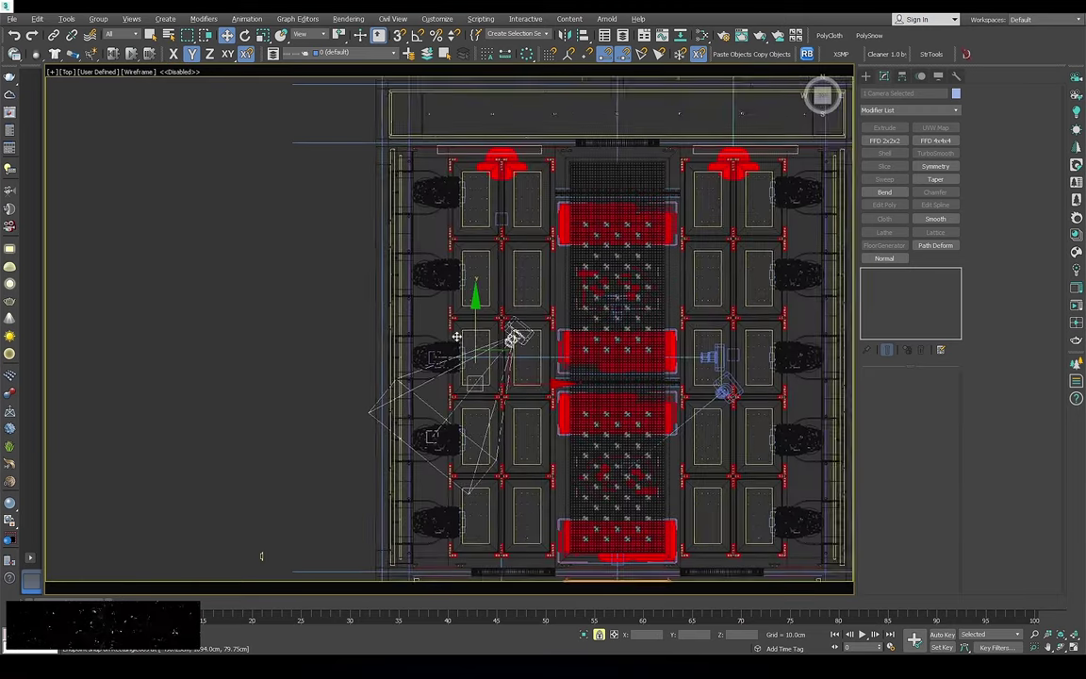
pyautogui.scroll(3, 432, 407)
pyautogui.doubleClick(531, 259)
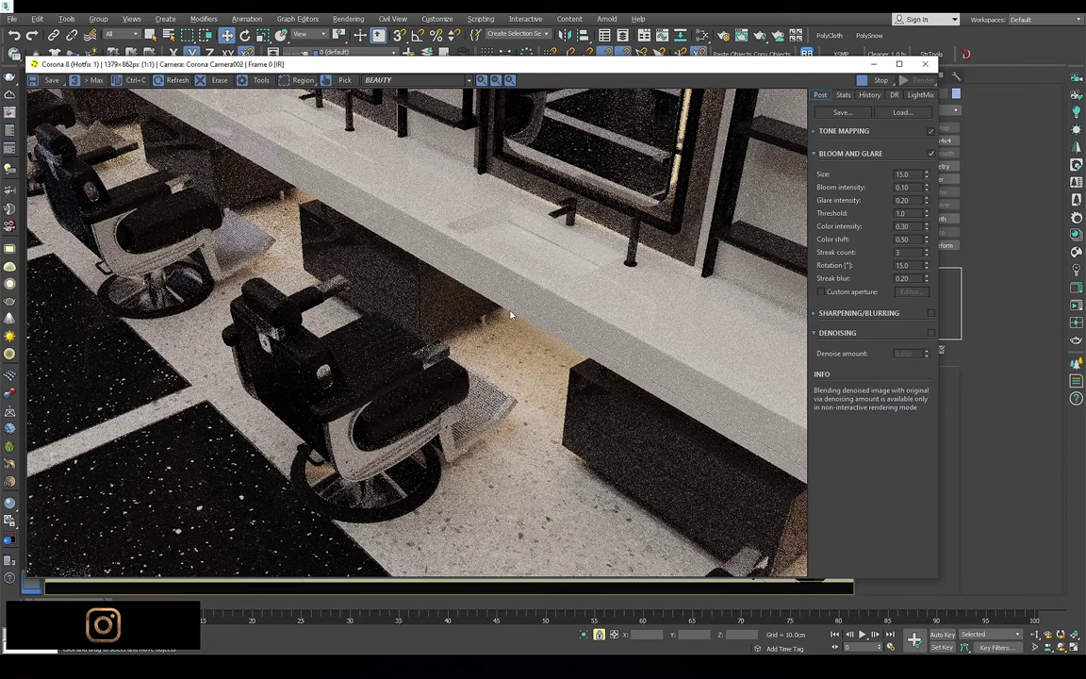
# Preview renders from Corona Camera003 and Camera004, zooming in the VFB
pyautogui.press('c')
pyautogui.click(544, 268)
pyautogui.doubleClick(544, 268)
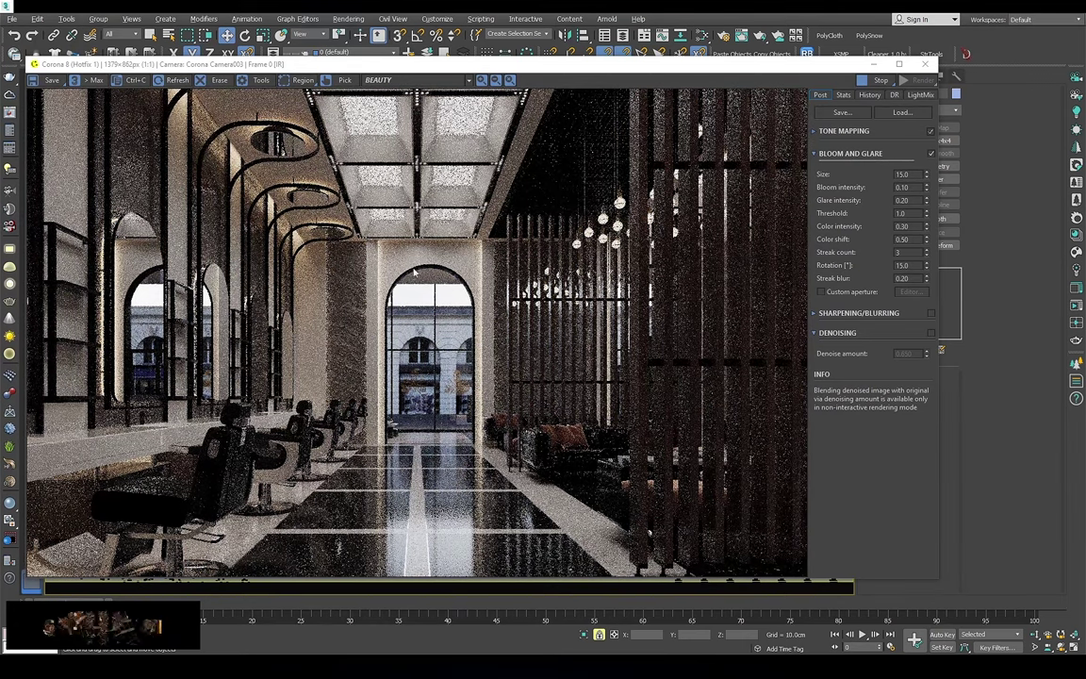
pyautogui.press('c')
pyautogui.click(514, 274)
pyautogui.doubleClick(515, 273)
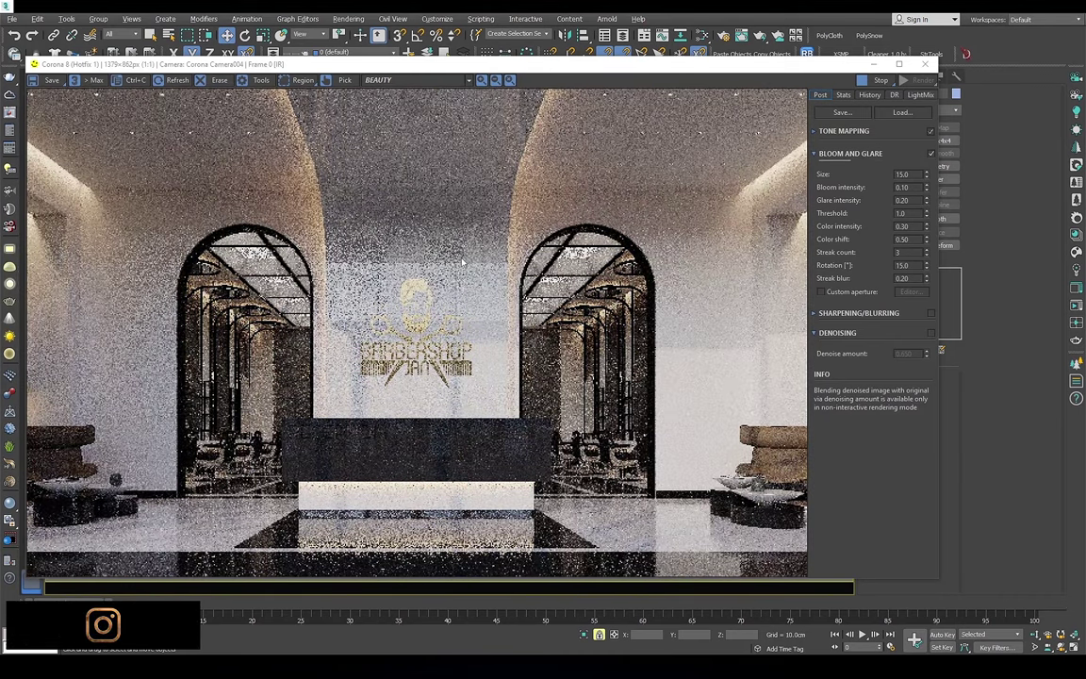
pyautogui.scroll(3, 325, 424)
pyautogui.scroll(1, 326, 422)
pyautogui.scroll(-2, 382, 412)
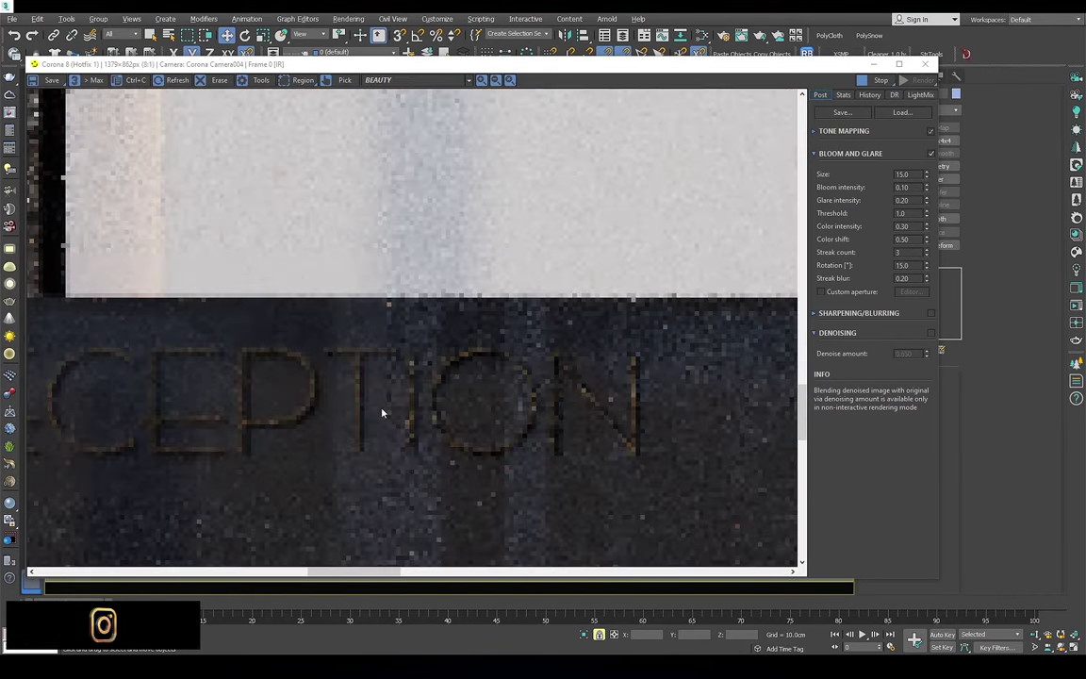
pyautogui.scroll(-3, 431, 409)
pyautogui.scroll(3, 432, 408)
pyautogui.scroll(-3, 432, 408)
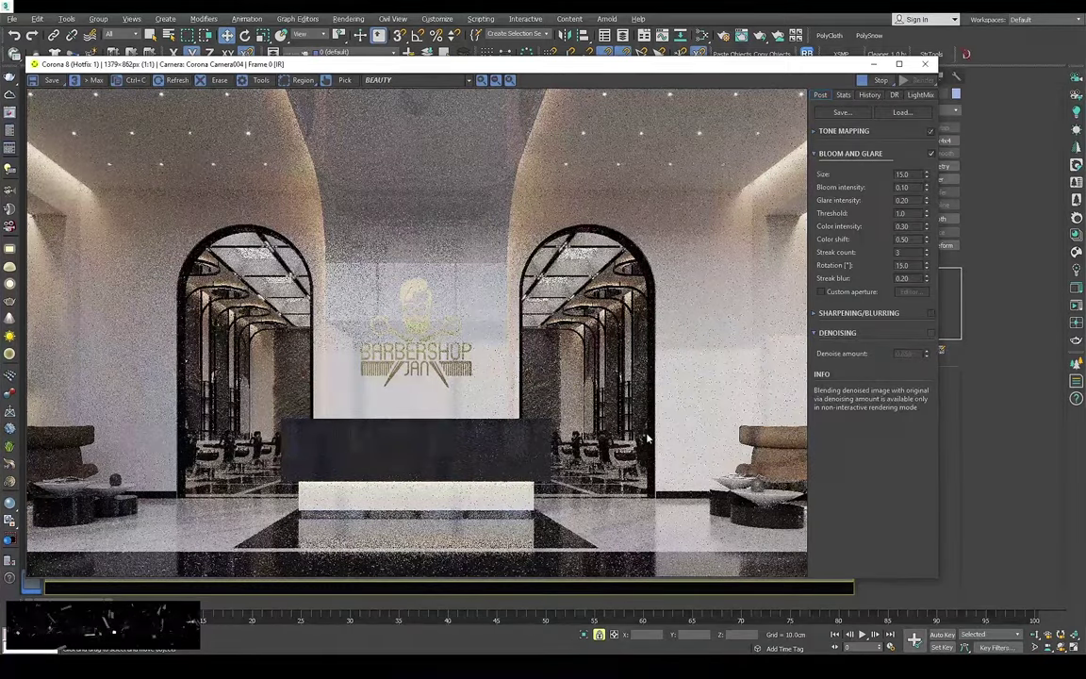
# Cycle the render through Camera005, Camera006 and on to Corona Camera008
pyautogui.press('c')
pyautogui.doubleClick(511, 281)
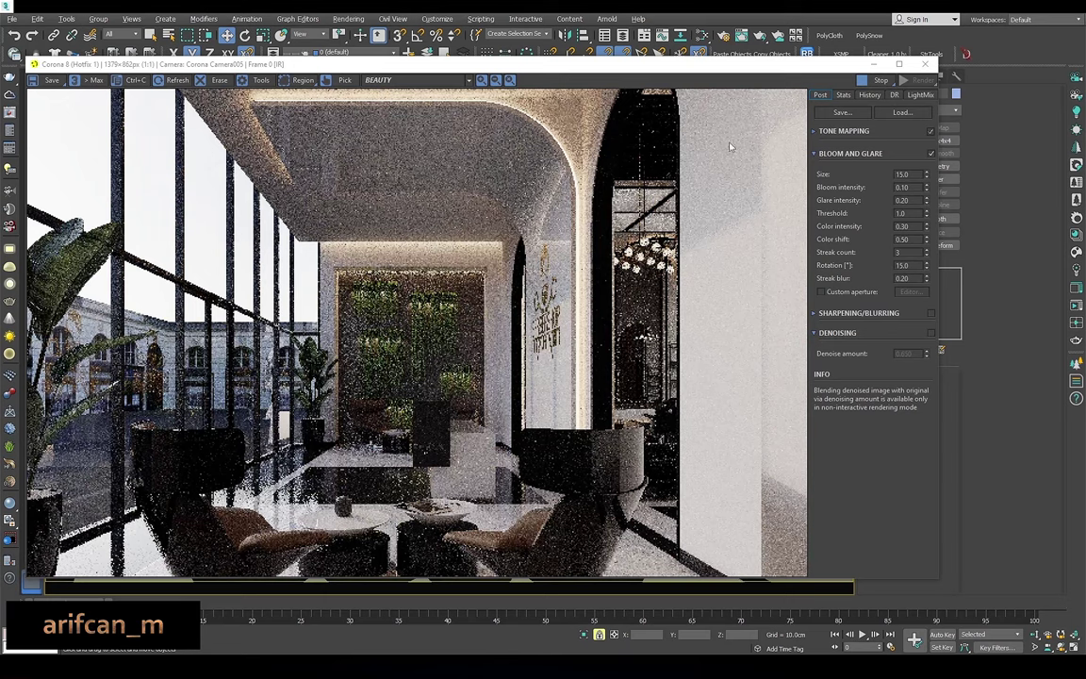
pyautogui.press('c')
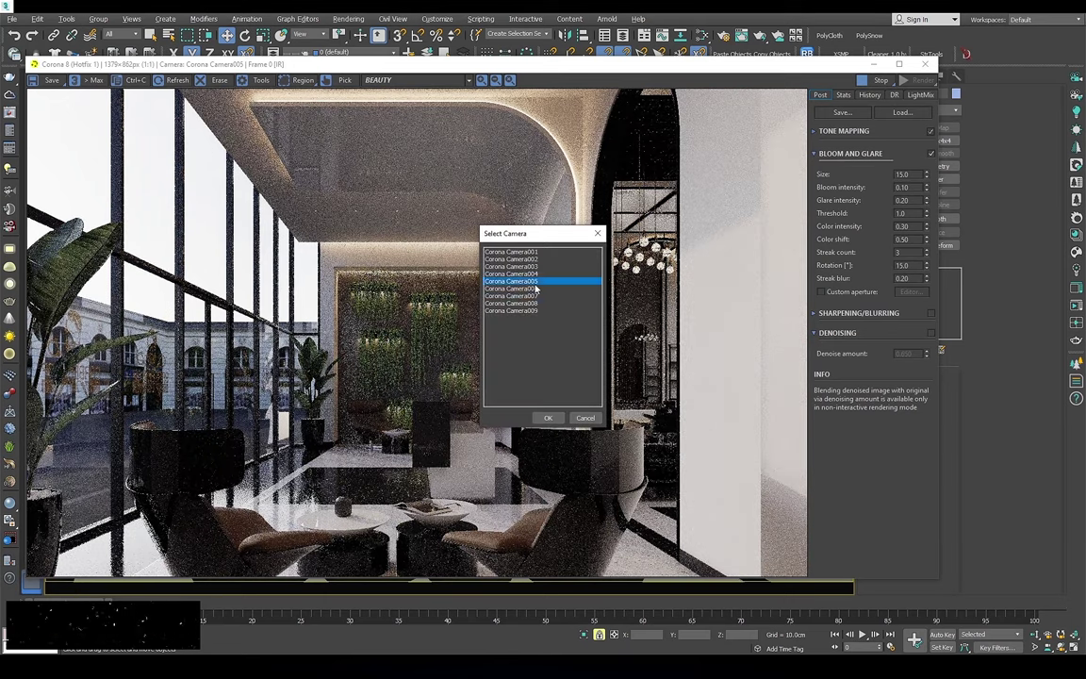
pyautogui.doubleClick(535, 289)
pyautogui.press('c')
pyautogui.doubleClick(535, 295)
pyautogui.press('c')
pyautogui.doubleClick(539, 303)
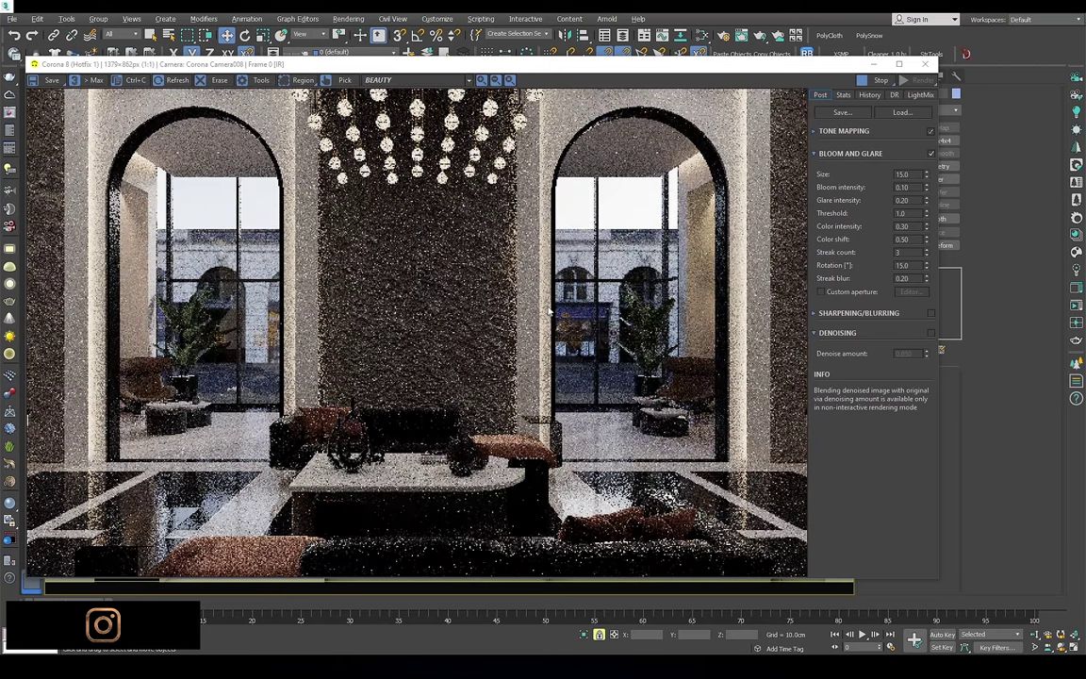
# Set the vase material's Reflection CoronaColor to light grey 204 and preview the render
pyautogui.click(925, 64)
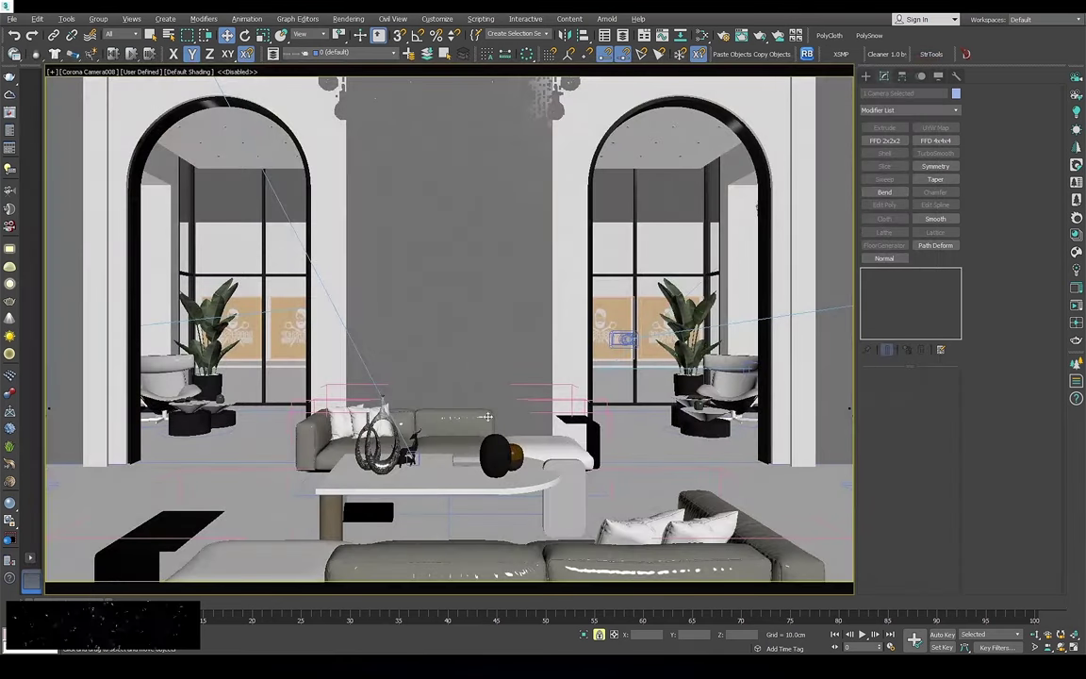
pyautogui.click(382, 435)
pyautogui.press('m')
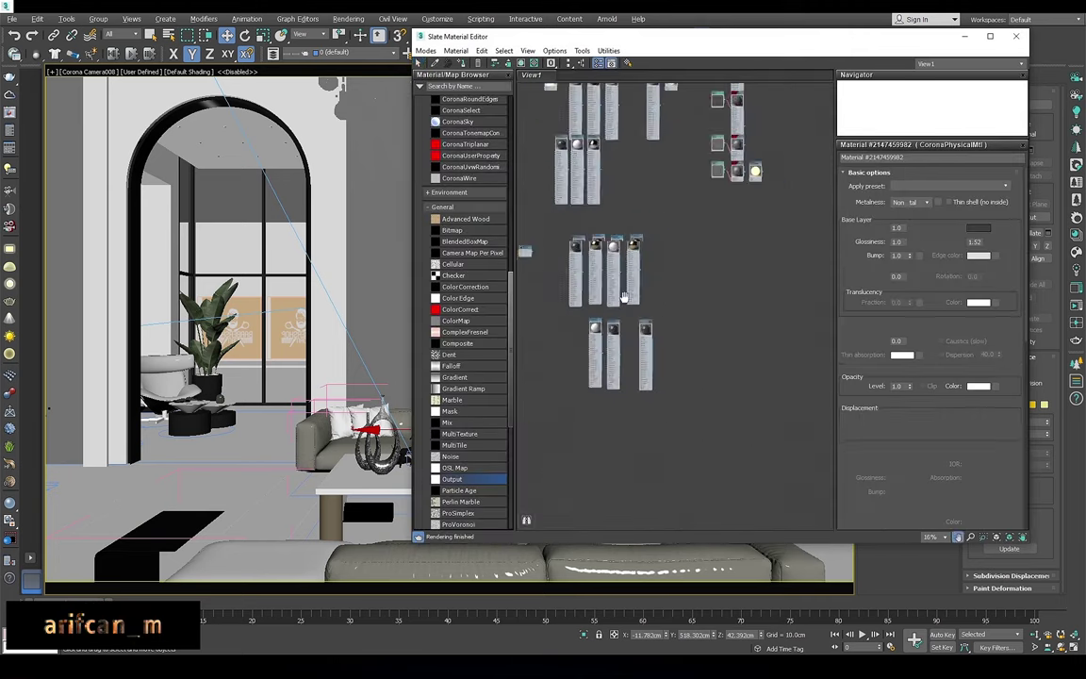
pyautogui.scroll(3, 771, 238)
pyautogui.scroll(2, 771, 239)
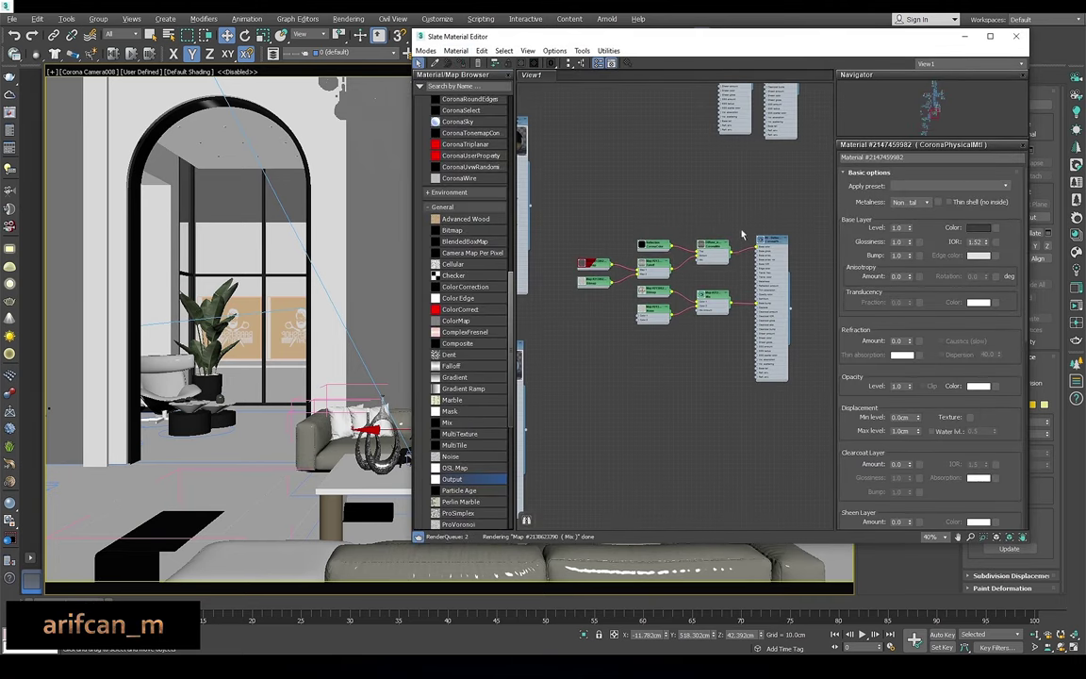
pyautogui.scroll(2, 771, 238)
pyautogui.scroll(1, 771, 239)
pyautogui.doubleClick(619, 243)
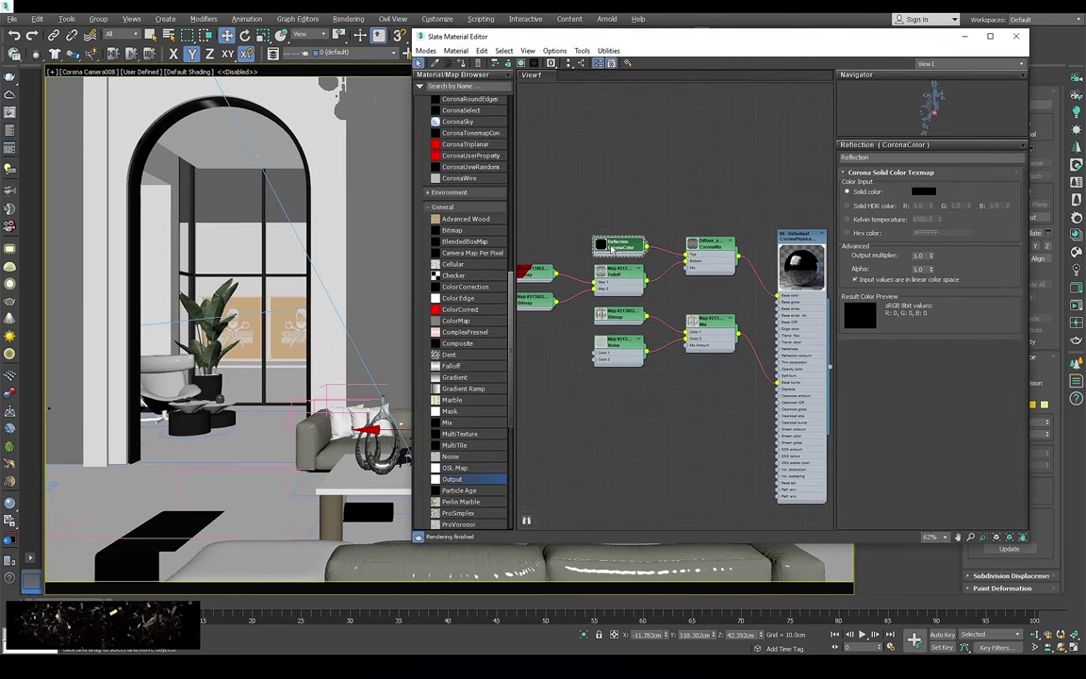
pyautogui.click(921, 191)
pyautogui.moveTo(420, 179); pyautogui.dragTo(420, 108)
pyautogui.click(461, 186)
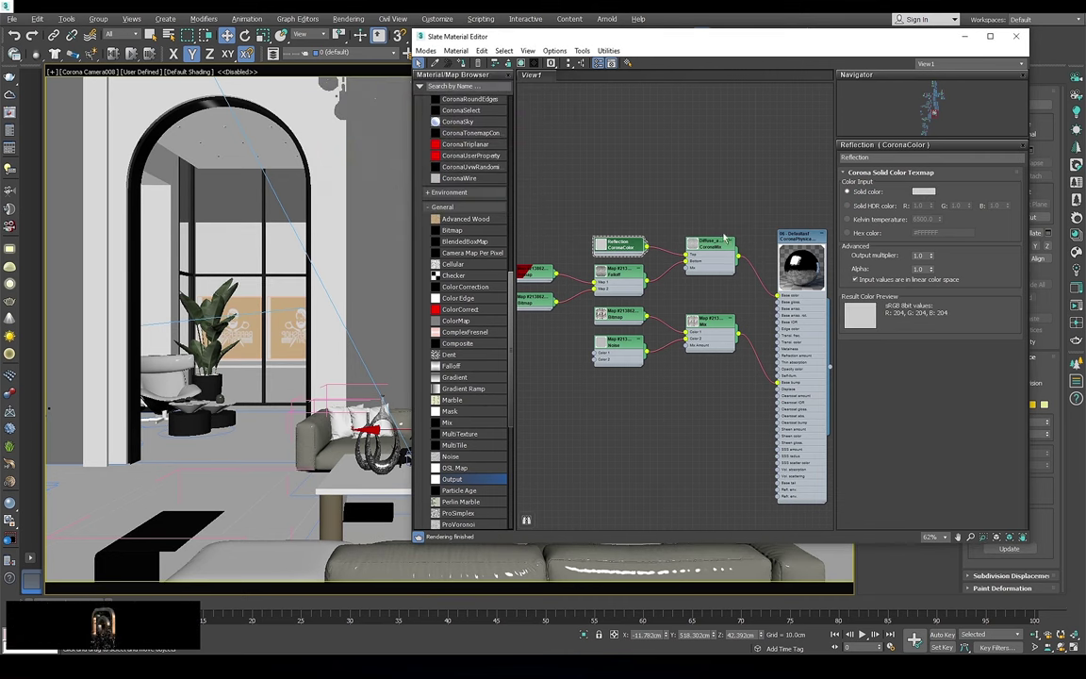
pyautogui.click(1076, 308)
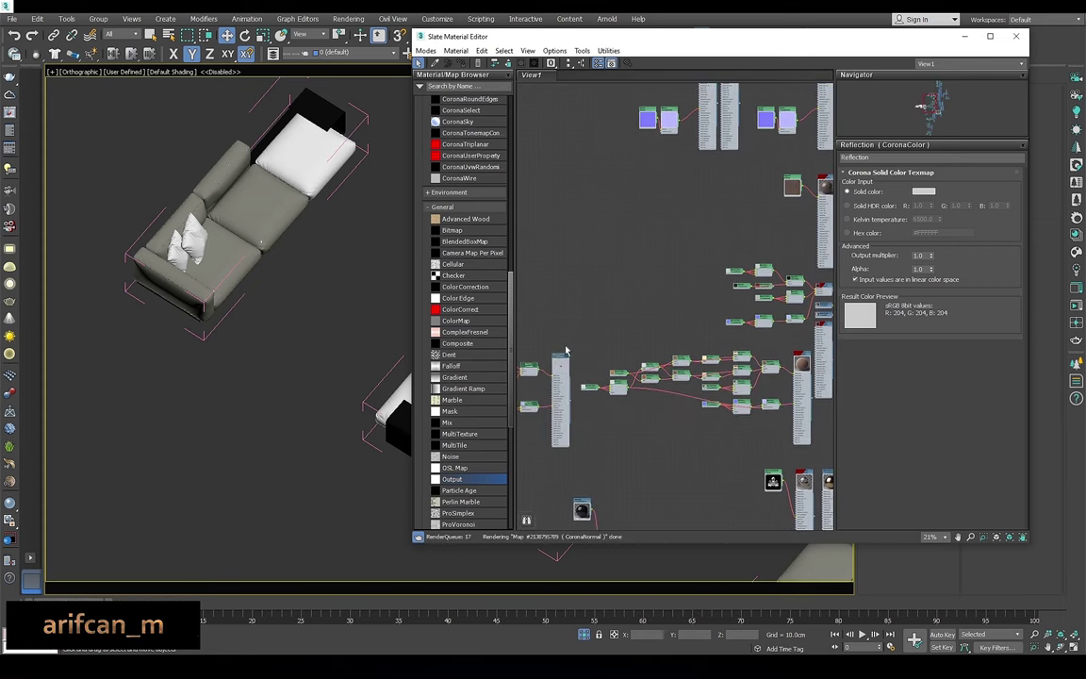
# Change the sofa fabric colour to grey 182 and assign it to the selected sofas
pyautogui.click(924, 191)
pyautogui.moveTo(490, 150); pyautogui.dragTo(415, 150)
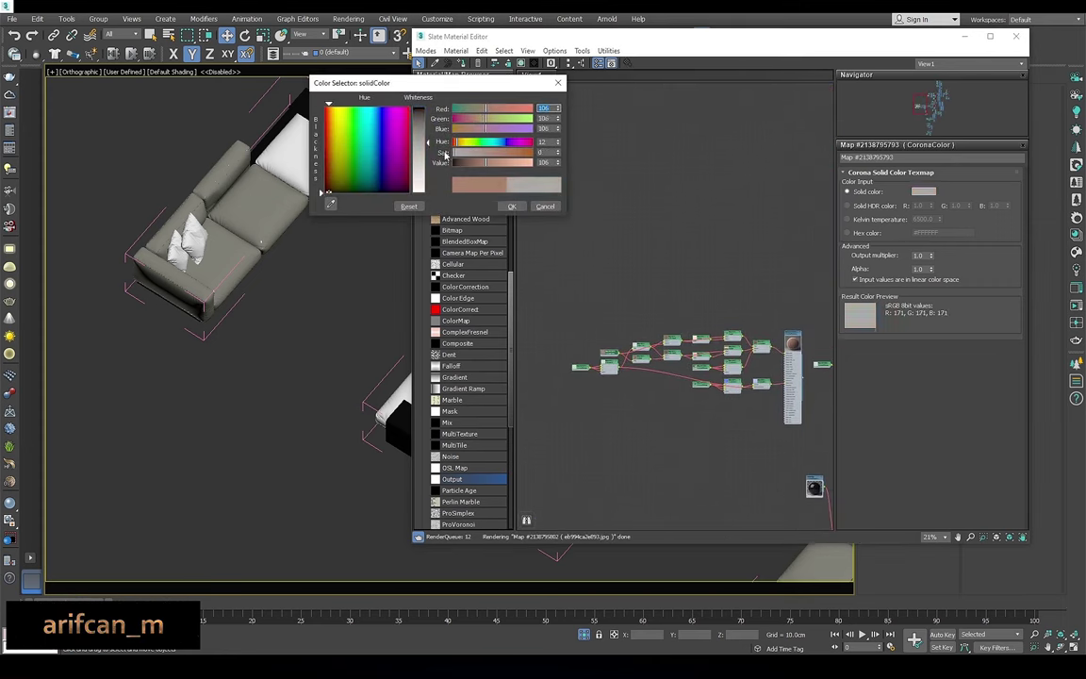
pyautogui.click(500, 196)
pyautogui.rightClick(787, 336)
pyautogui.click(829, 348)
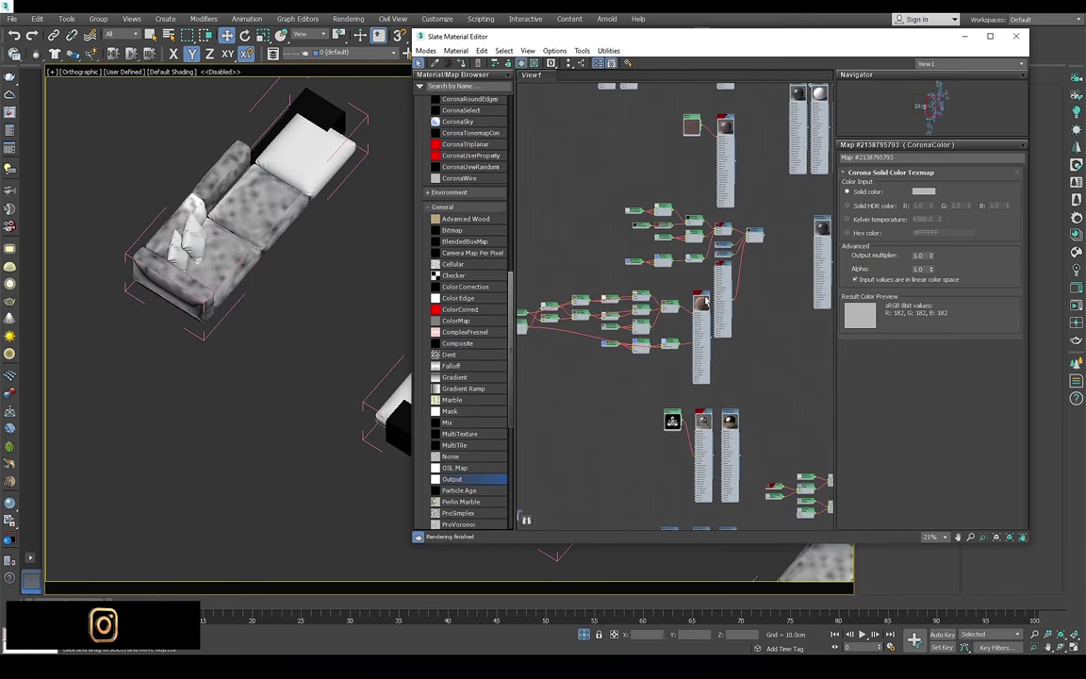
# Switch to a Corona camera view and start an interactive render of the lounge
pyautogui.press('m')
pyautogui.press('c')
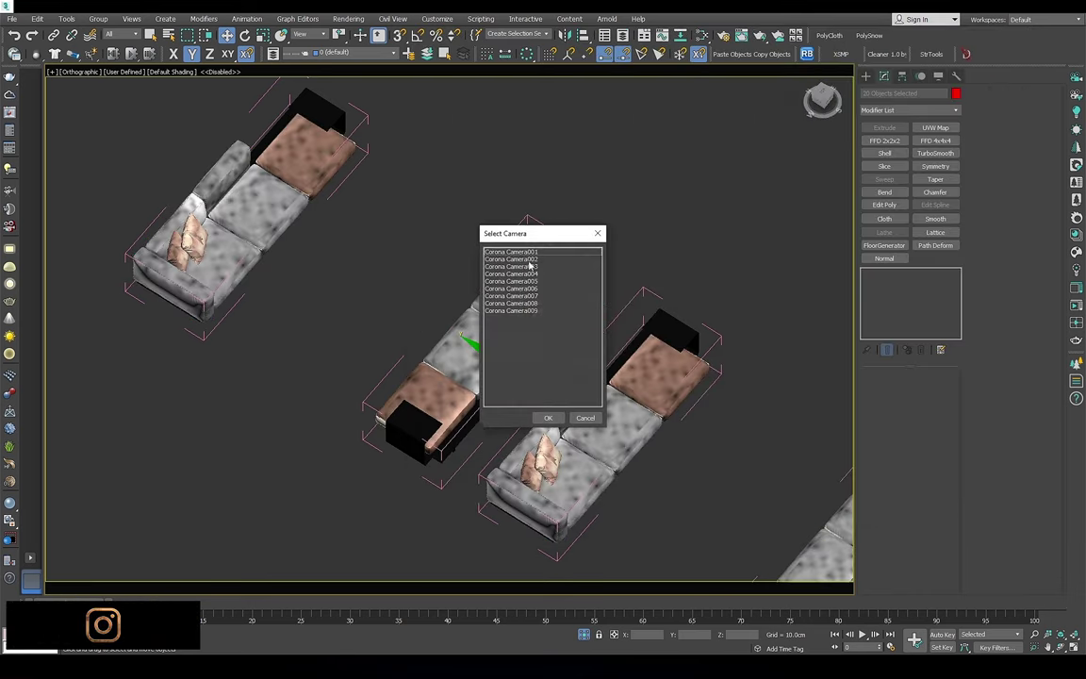
pyautogui.doubleClick(535, 311)
pyautogui.hotkey('shift', 'q')
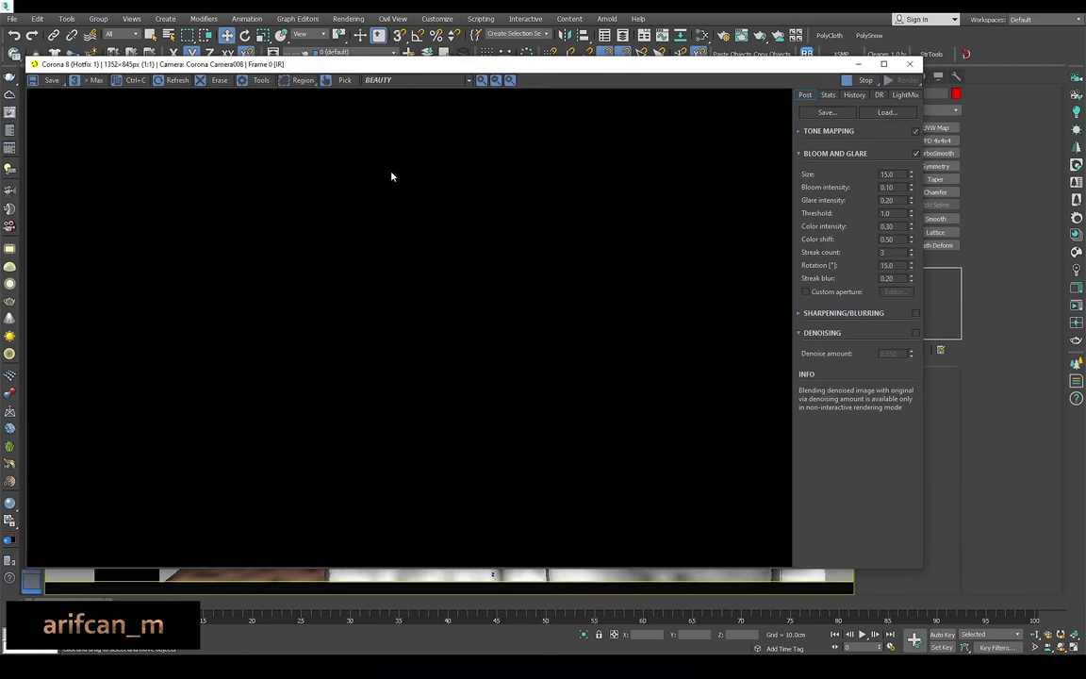
# Zoom in and out of the frame buffer to inspect the grey sofas
pyautogui.scroll(3, 319, 434)
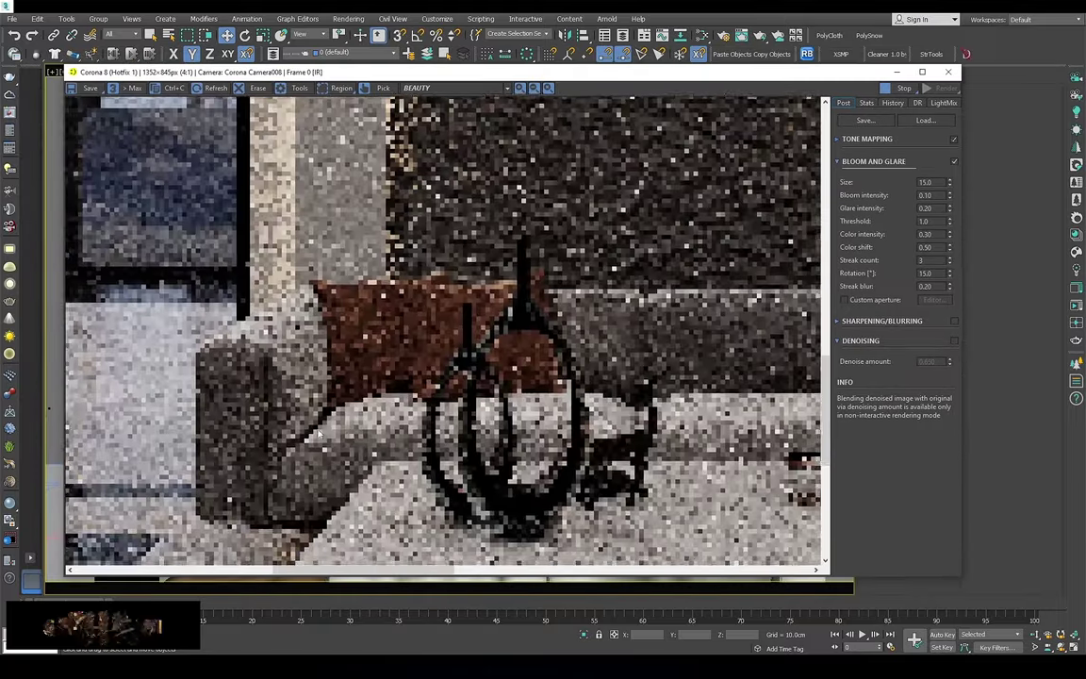
pyautogui.scroll(-2, 485, 375)
pyautogui.scroll(-1, 528, 375)
pyautogui.scroll(1, 497, 407)
pyautogui.scroll(2, 731, 534)
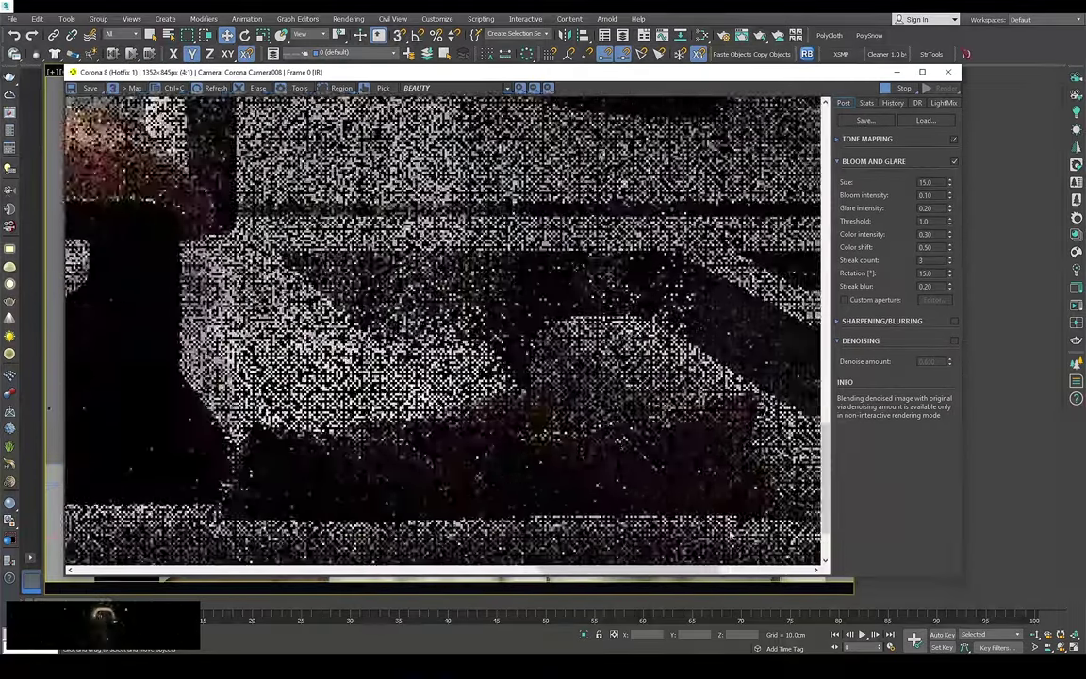
pyautogui.scroll(-1, 660, 490)
pyautogui.scroll(-1, 528, 434)
pyautogui.scroll(-1, 444, 404)
pyautogui.scroll(-1, 444, 285)
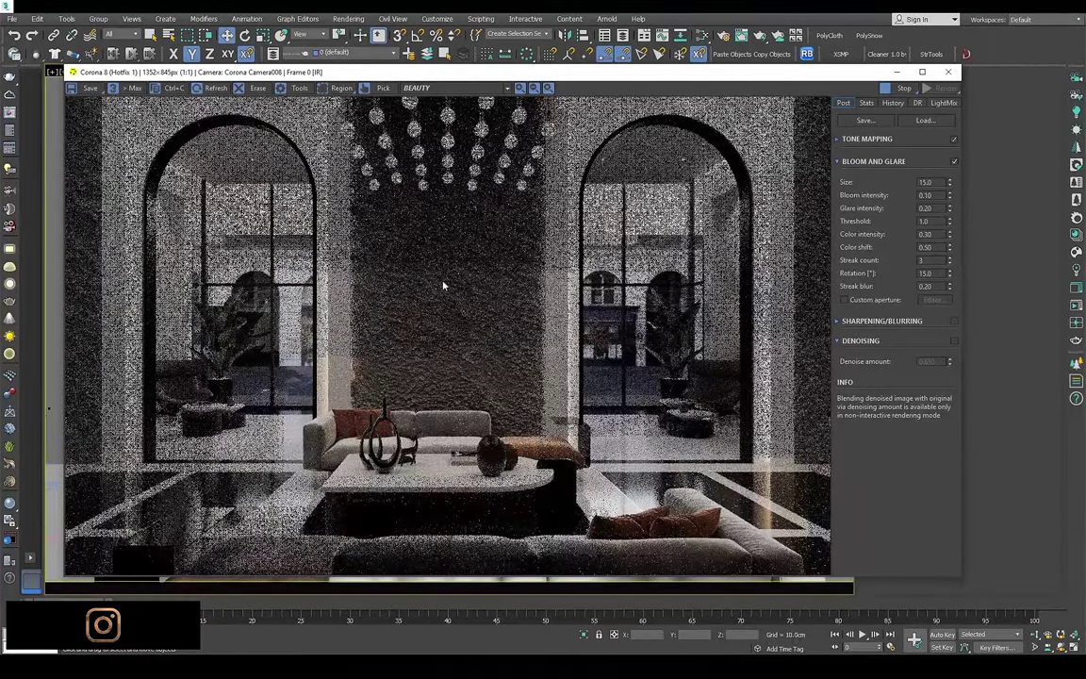
pyautogui.scroll(3, 444, 284)
pyautogui.scroll(-3, 439, 283)
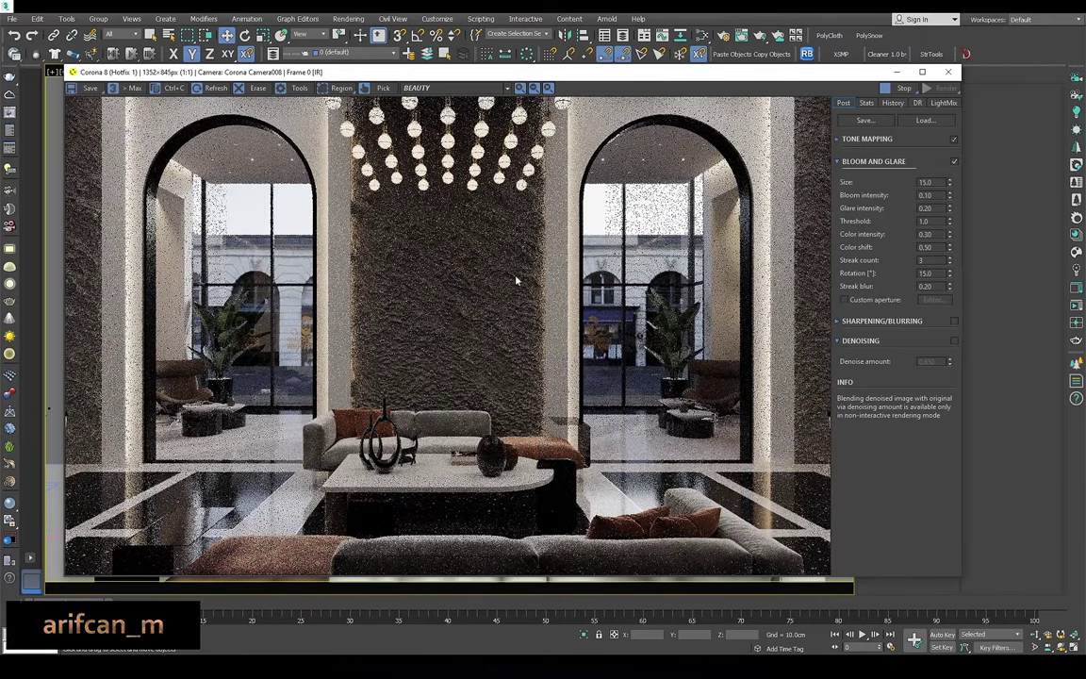
pyautogui.scroll(3, 513, 283)
pyautogui.scroll(-2, 508, 289)
pyautogui.scroll(-1, 499, 294)
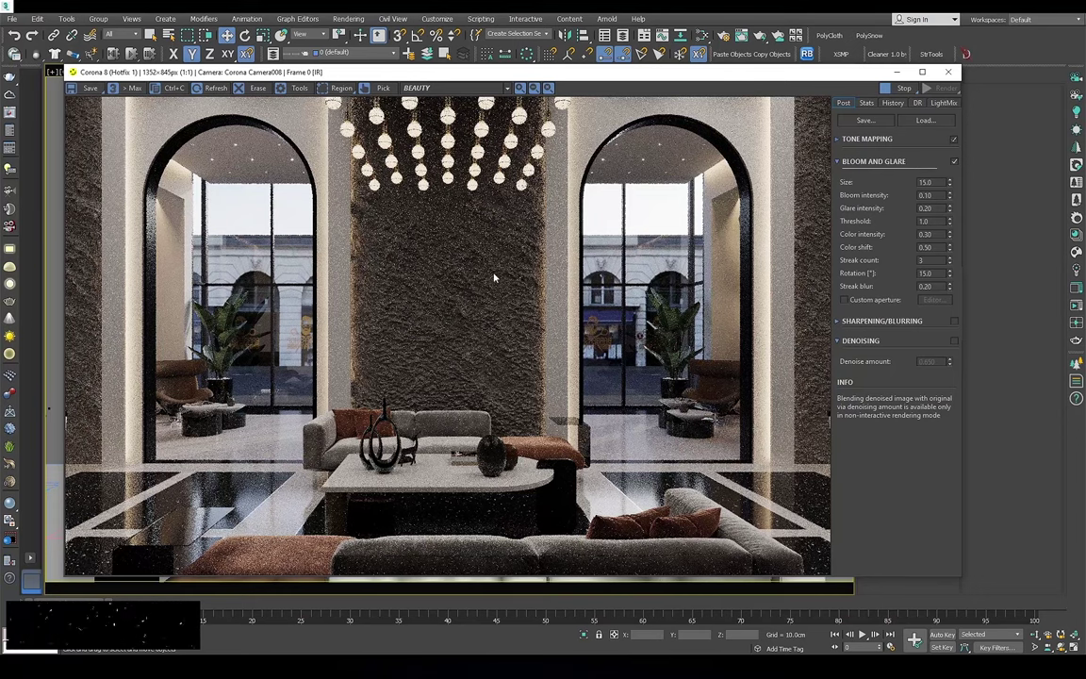
pyautogui.scroll(2, 406, 335)
pyautogui.scroll(-2, 560, 433)
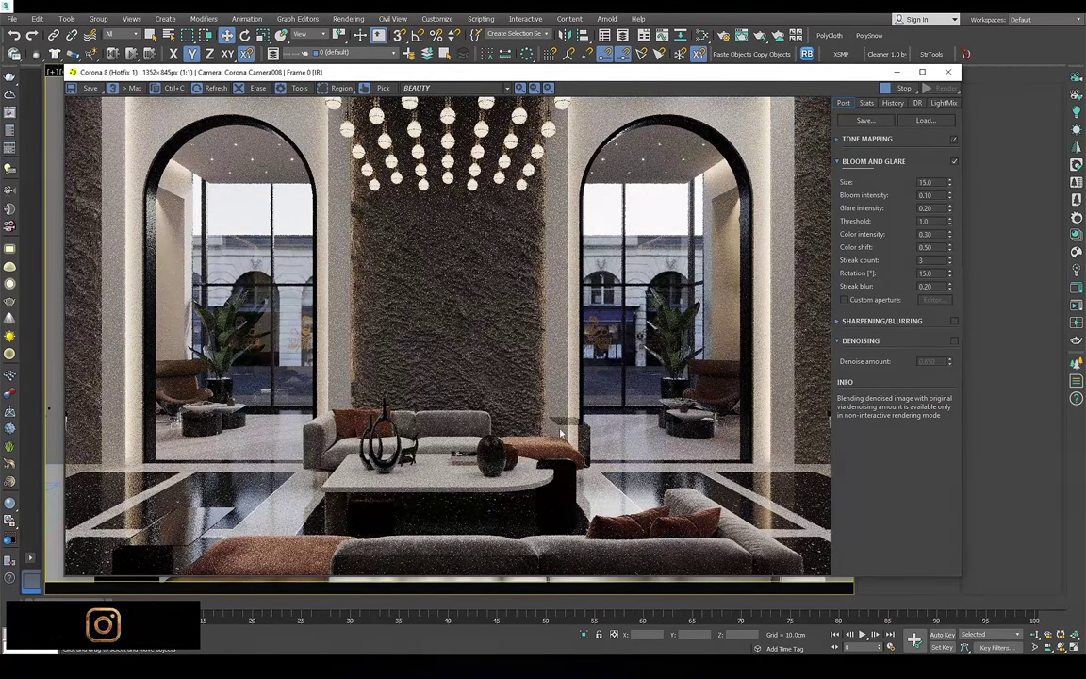